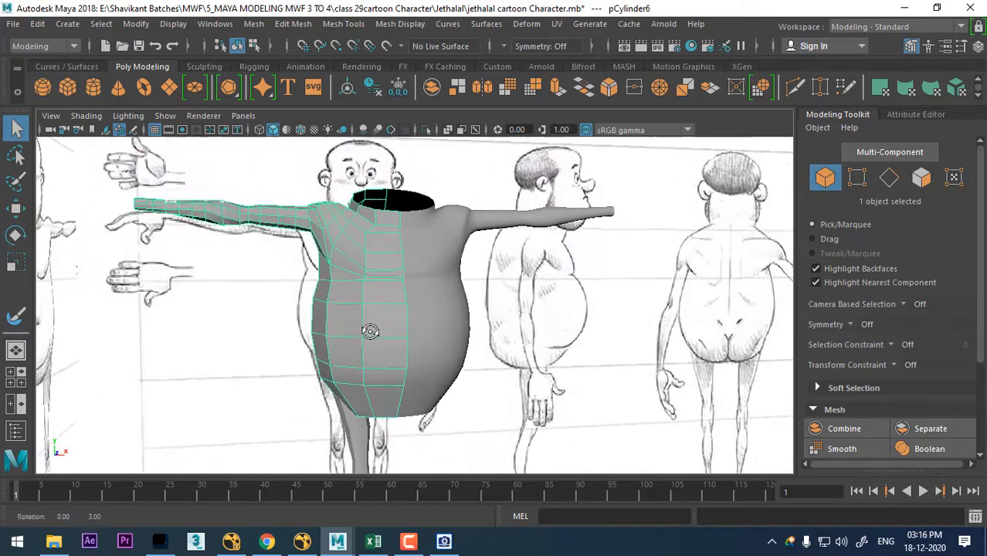
- Insert two vertical edge loops down the front of the low-poly torso half, one beside the centre line and one farther outward
{"action": "left_click_drag", "start_coordinate": [370, 329], "coordinate": [426, 370], "text": "alt"}
{"action": "right_click", "coordinate": [410, 294]}
{"action": "left_click", "coordinate": [432, 84]}
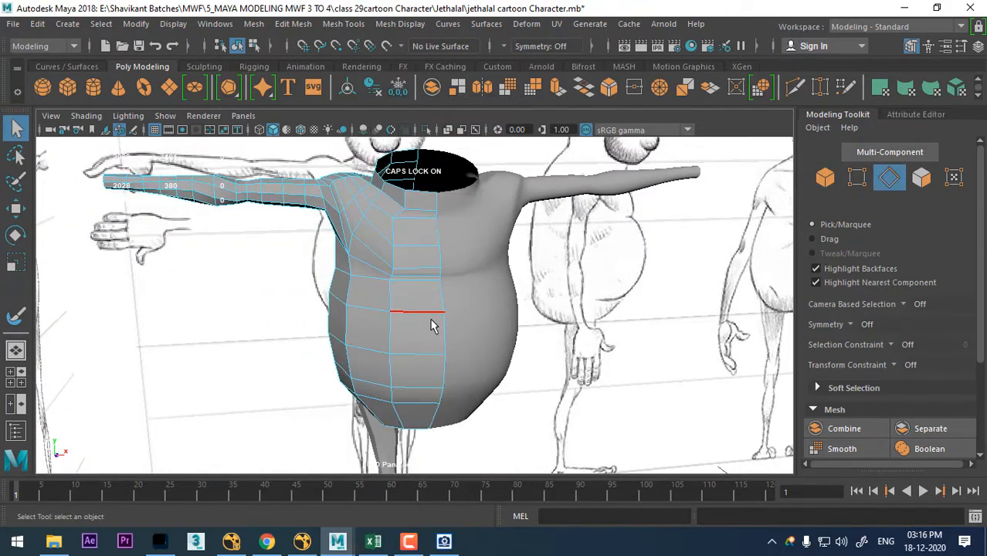
{"action": "right_click_drag", "start_coordinate": [469, 212], "coordinate": [399, 345], "text": "ctrl"}
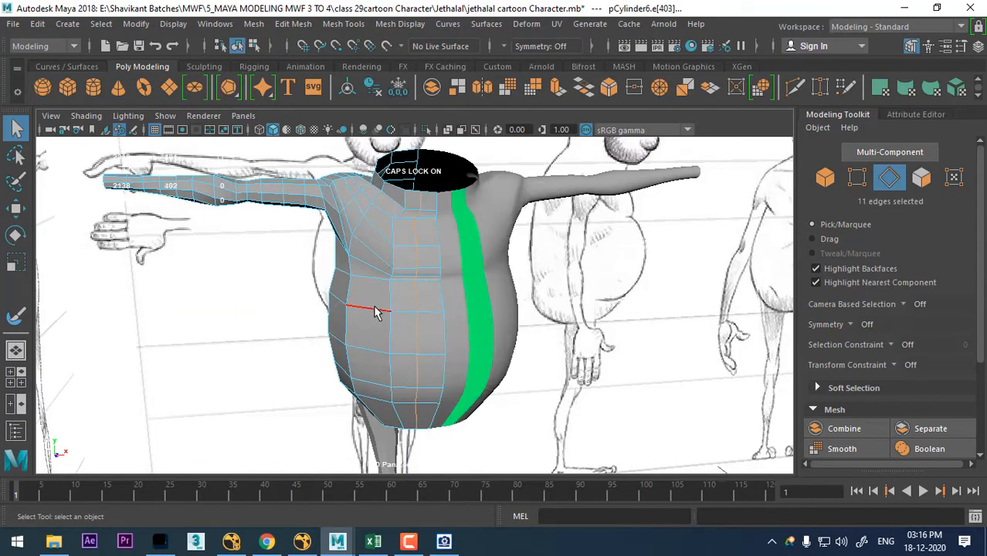
{"action": "right_click_drag", "start_coordinate": [485, 242], "coordinate": [532, 342], "text": "ctrl"}
{"action": "left_click_drag", "start_coordinate": [375, 274], "coordinate": [449, 280], "text": "alt"}
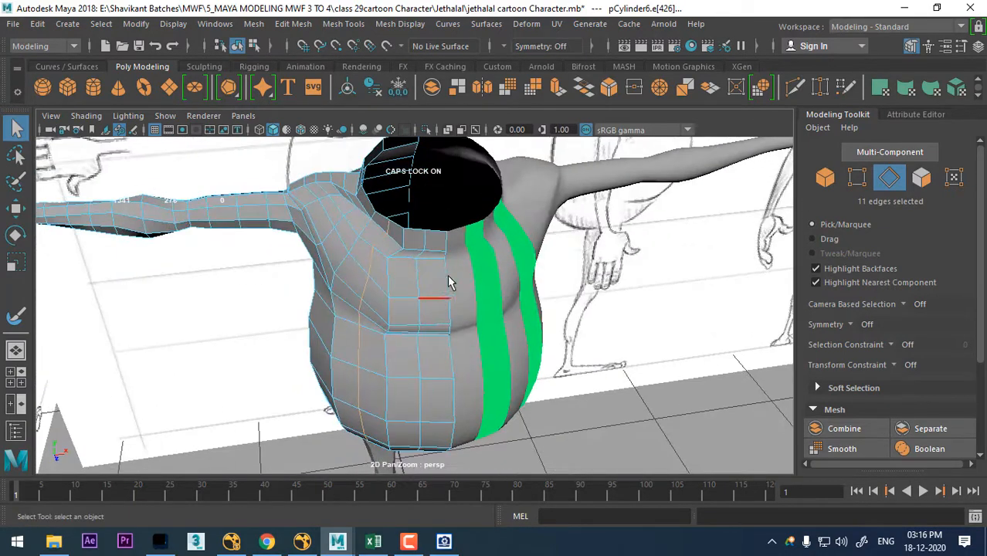
- Assign a new Lambert material to the smoothed, mirrored half of the torso
{"action": "right_click_drag", "start_coordinate": [461, 285], "coordinate": [588, 443]}
{"action": "left_click", "coordinate": [490, 320]}
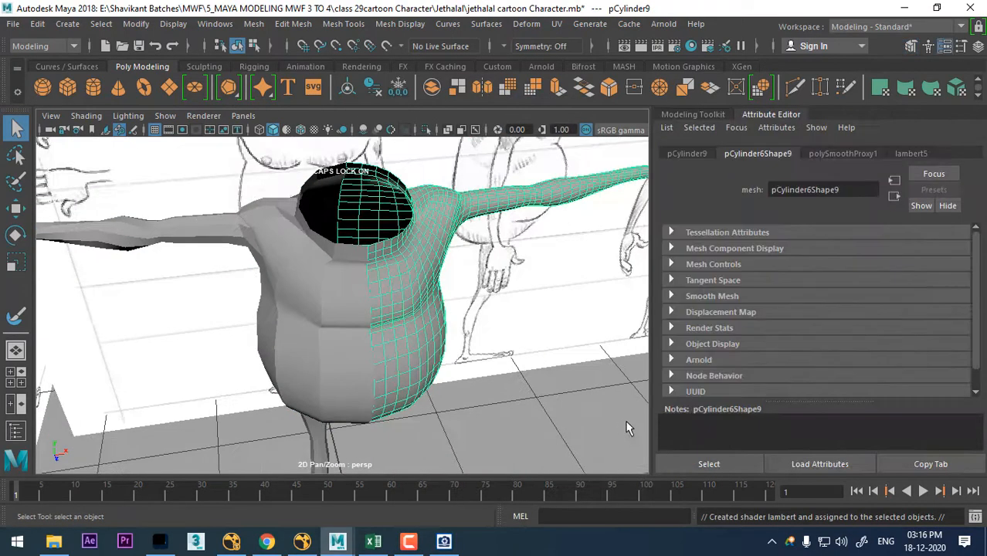
{"action": "scroll", "coordinate": [472, 401], "scroll_direction": "up", "scroll_amount": 5}
{"action": "key", "text": "ctrl+space"}
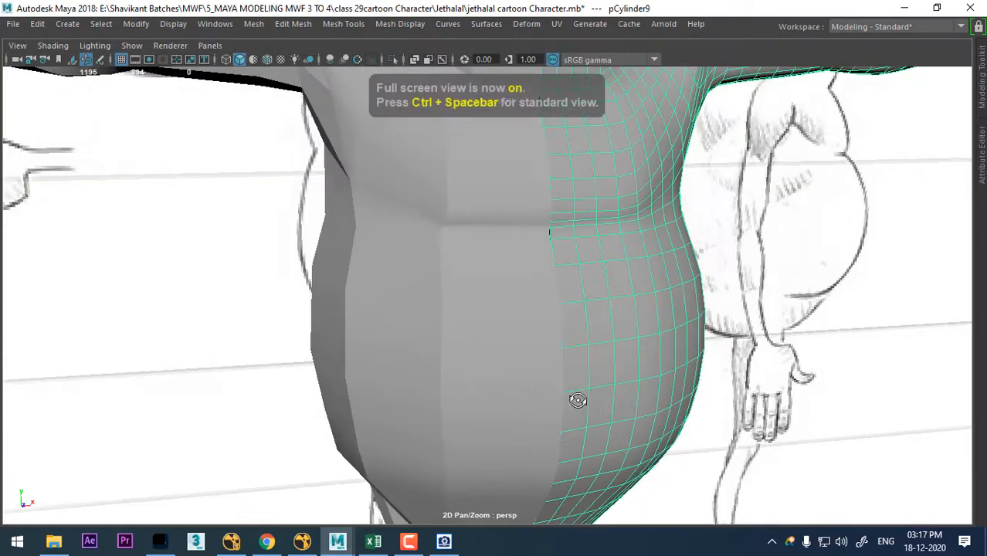
- Reposition the new vertical edge loops in the side view to follow the reference's rounded belly
{"action": "left_click_drag", "start_coordinate": [577, 400], "coordinate": [589, 386], "text": "alt"}
{"action": "left_click", "coordinate": [563, 335]}
{"action": "scroll", "coordinate": [533, 309], "scroll_direction": "down", "scroll_amount": 5}
{"action": "left_click_drag", "start_coordinate": [483, 271], "coordinate": [566, 247], "text": "alt"}
{"action": "right_click_drag", "start_coordinate": [567, 124], "coordinate": [569, 39]}
{"action": "left_click_drag", "start_coordinate": [587, 174], "coordinate": [610, 289], "text": "alt"}
{"action": "left_click", "coordinate": [599, 248]}
{"action": "left_click", "coordinate": [601, 255]}
{"action": "right_click_drag", "start_coordinate": [562, 316], "coordinate": [402, 151], "text": "alt"}
{"action": "key", "text": "space"}
{"action": "scroll", "coordinate": [305, 402], "scroll_direction": "up", "scroll_amount": 2}
{"action": "scroll", "coordinate": [754, 458], "scroll_direction": "up", "scroll_amount": 3}
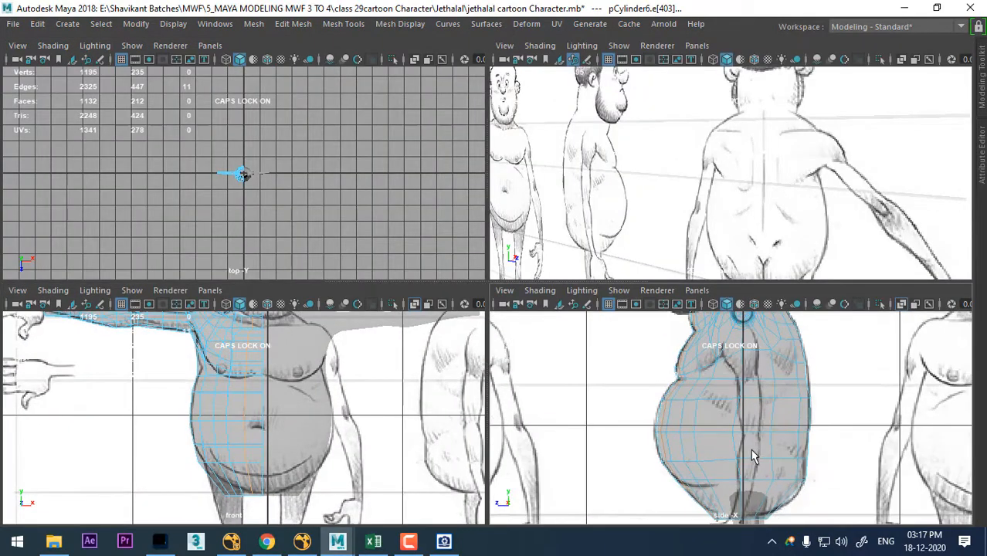
{"action": "key", "text": "space"}
{"action": "scroll", "coordinate": [638, 369], "scroll_direction": "up", "scroll_amount": 1}
{"action": "middle_click_drag", "start_coordinate": [466, 345], "coordinate": [570, 366], "text": "alt"}
{"action": "scroll", "coordinate": [587, 367], "scroll_direction": "up", "scroll_amount": 1}
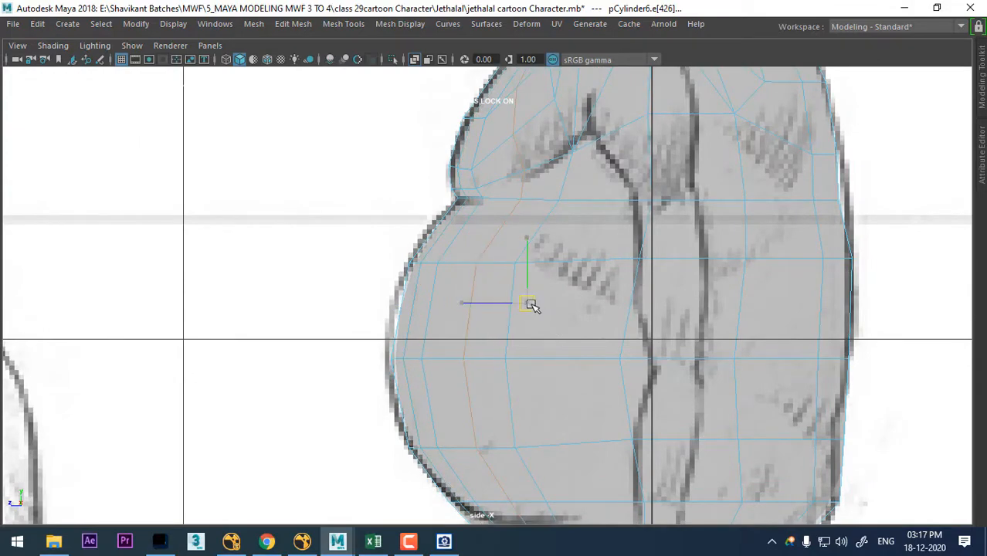
- Examine the spacing of the new edge loops against the chest and belly sketch in the front view
{"action": "scroll", "coordinate": [575, 286], "scroll_direction": "down", "scroll_amount": 6}
{"action": "key", "text": "space"}
{"action": "left_click_drag", "start_coordinate": [597, 297], "coordinate": [630, 142]}
{"action": "left_click_drag", "start_coordinate": [740, 198], "coordinate": [579, 310], "text": "alt"}
{"action": "key", "text": "space"}
{"action": "scroll", "coordinate": [519, 293], "scroll_direction": "up", "scroll_amount": 6}
{"action": "middle_click_drag", "start_coordinate": [521, 228], "coordinate": [540, 355], "text": "alt"}
{"action": "scroll", "coordinate": [540, 355], "scroll_direction": "up", "scroll_amount": 2}
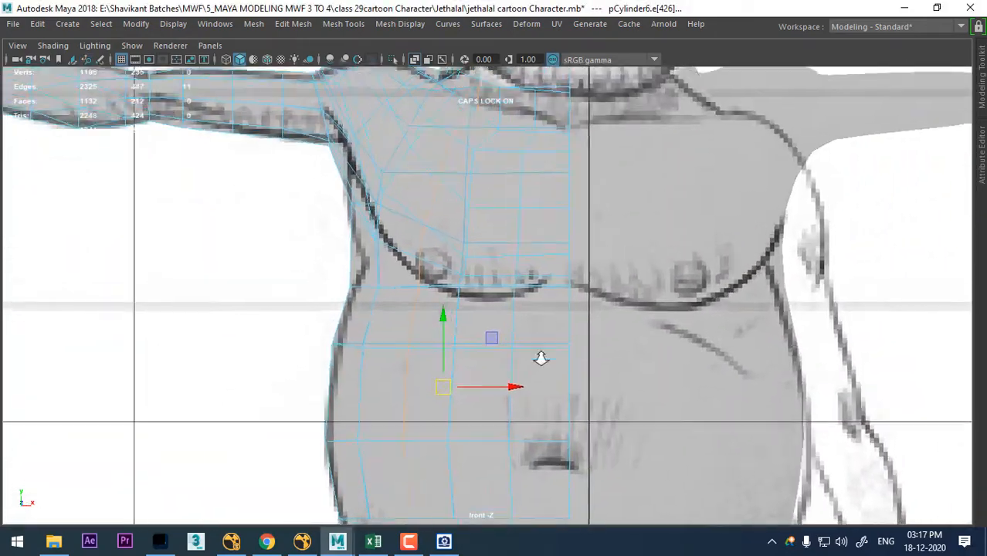
{"action": "right_click_drag", "start_coordinate": [530, 224], "coordinate": [454, 113]}
{"action": "scroll", "coordinate": [535, 333], "scroll_direction": "up", "scroll_amount": 2}
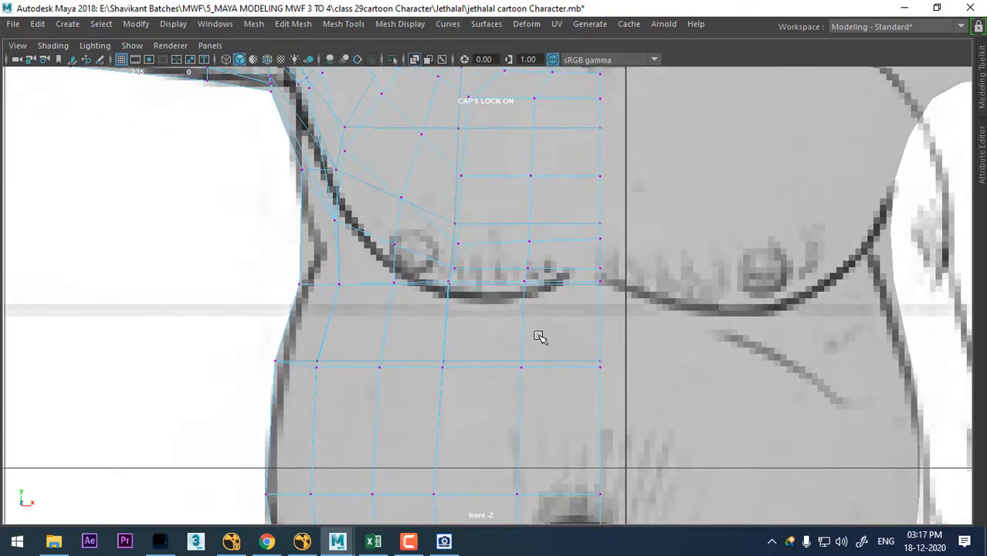
- Insert a horizontal edge loop just above the fold beneath the chest on the low-poly half
{"action": "key", "text": "space"}
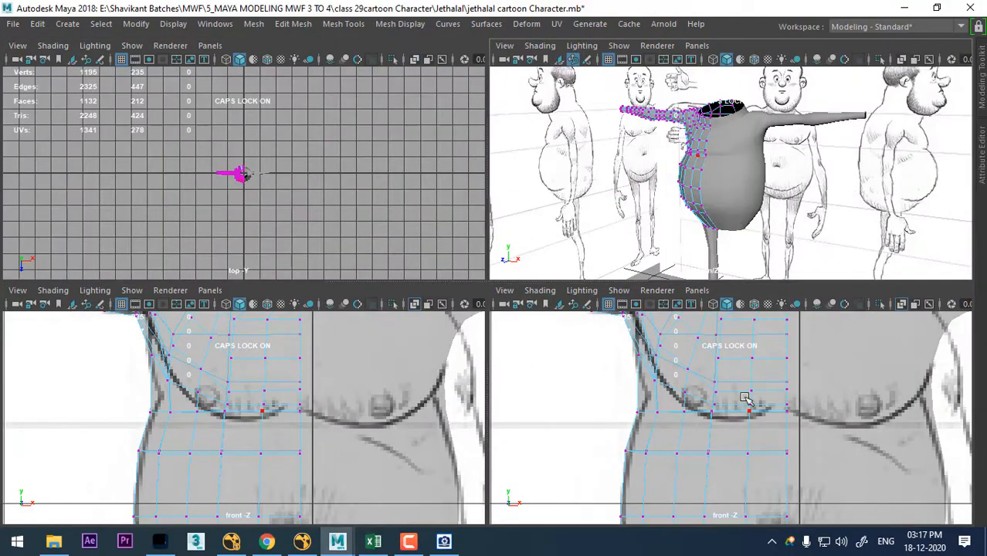
{"action": "left_click_drag", "start_coordinate": [765, 216], "coordinate": [821, 174], "text": "alt"}
{"action": "scroll", "coordinate": [842, 218], "scroll_direction": "up", "scroll_amount": 5}
{"action": "middle_click_drag", "start_coordinate": [821, 174], "coordinate": [817, 235], "text": "alt"}
{"action": "scroll", "coordinate": [800, 194], "scroll_direction": "up", "scroll_amount": 4}
{"action": "middle_click_drag", "start_coordinate": [794, 205], "coordinate": [767, 196], "text": "alt"}
{"action": "left_click_drag", "start_coordinate": [746, 203], "coordinate": [719, 183], "text": "alt"}
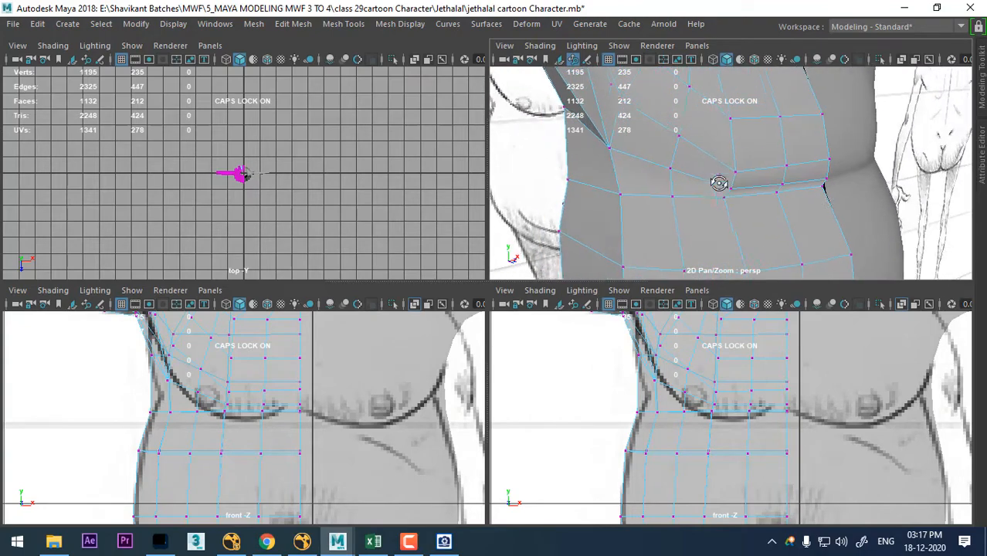
{"action": "right_click_drag", "start_coordinate": [718, 124], "coordinate": [718, 83]}
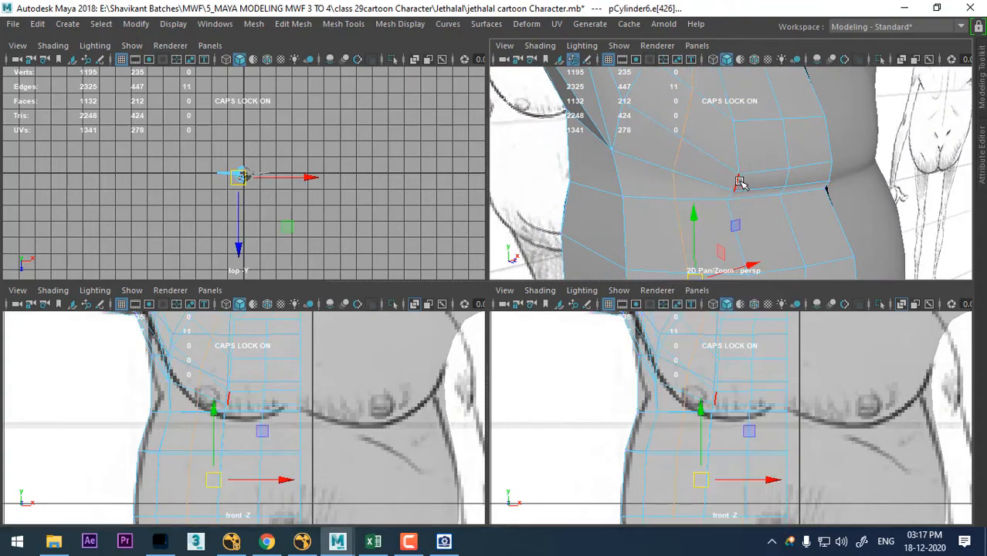
{"action": "right_click_drag", "start_coordinate": [598, 206], "coordinate": [695, 224], "text": "shift"}
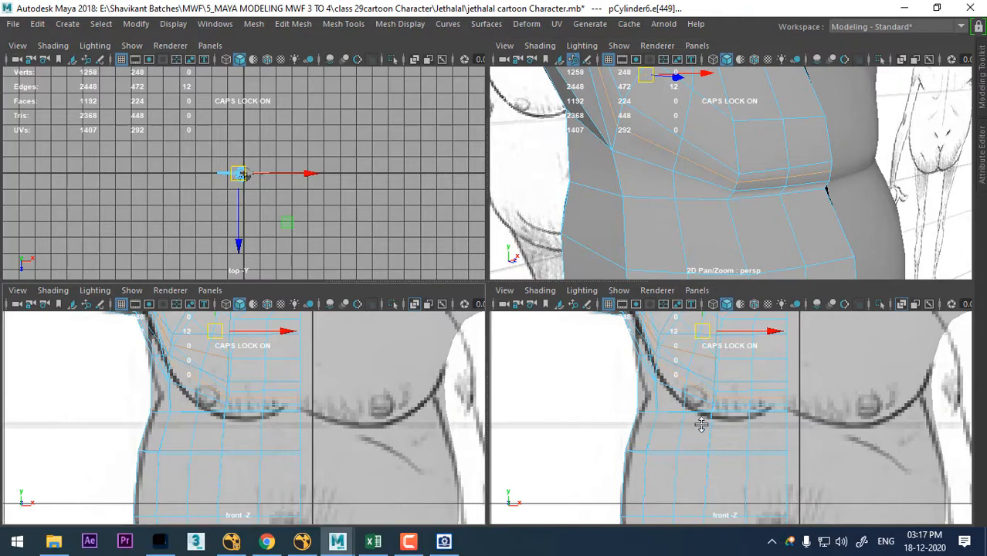
- Reduce the new loop's selection to its four front chest edges and shift them slightly along the chest fold
{"action": "scroll", "coordinate": [725, 435], "scroll_direction": "up", "scroll_amount": 1}
{"action": "middle_click_drag", "start_coordinate": [730, 436], "coordinate": [730, 447], "text": "alt"}
{"action": "middle_click_drag", "start_coordinate": [238, 419], "coordinate": [248, 425], "text": "alt"}
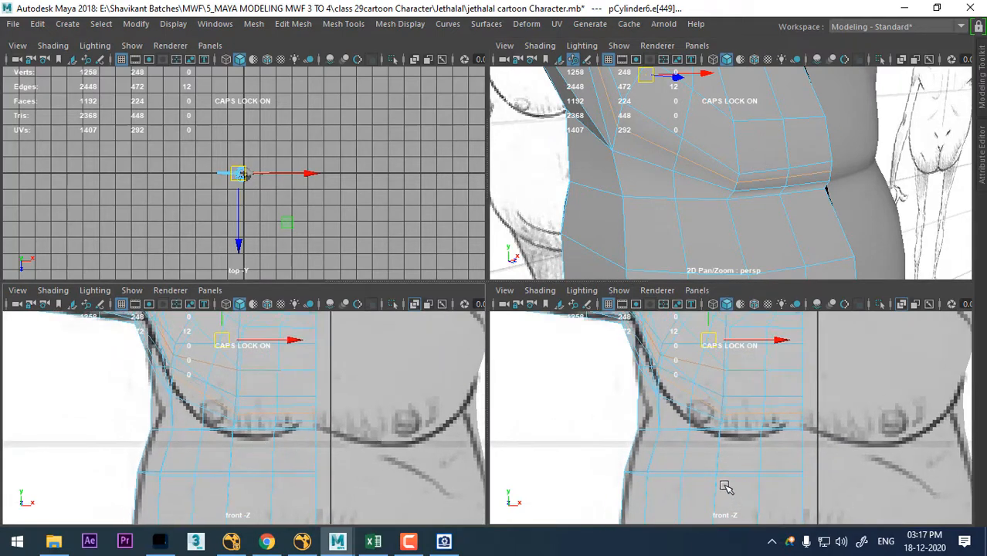
{"action": "left_click_drag", "start_coordinate": [686, 434], "coordinate": [757, 432]}
{"action": "scroll", "coordinate": [767, 404], "scroll_direction": "up", "scroll_amount": 5}
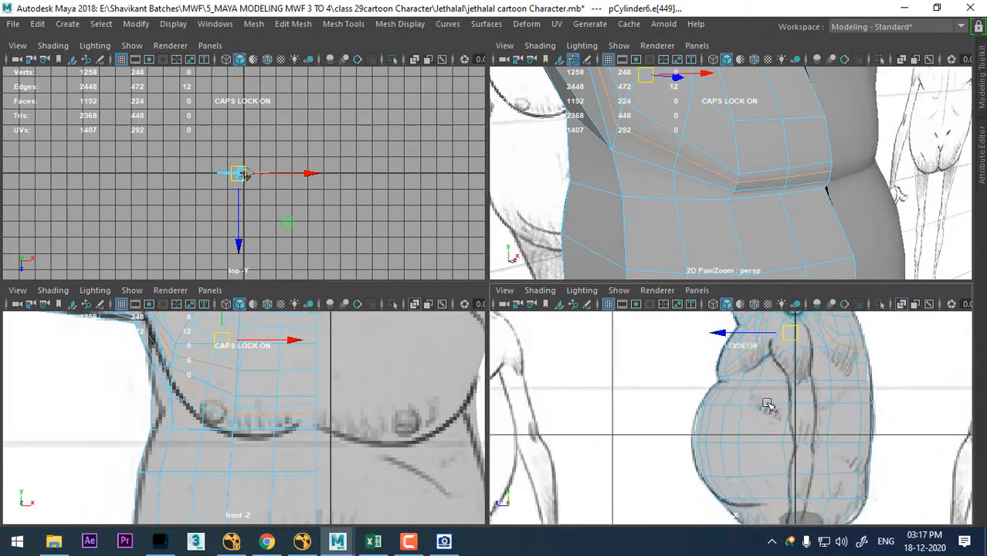
{"action": "scroll", "coordinate": [767, 404], "scroll_direction": "up", "scroll_amount": 3}
{"action": "middle_click_drag", "start_coordinate": [768, 406], "coordinate": [769, 489], "text": "alt"}
{"action": "middle_click_drag", "start_coordinate": [826, 418], "coordinate": [822, 434], "text": "alt"}
{"action": "left_click_drag", "start_coordinate": [910, 335], "coordinate": [811, 448], "text": "ctrl"}
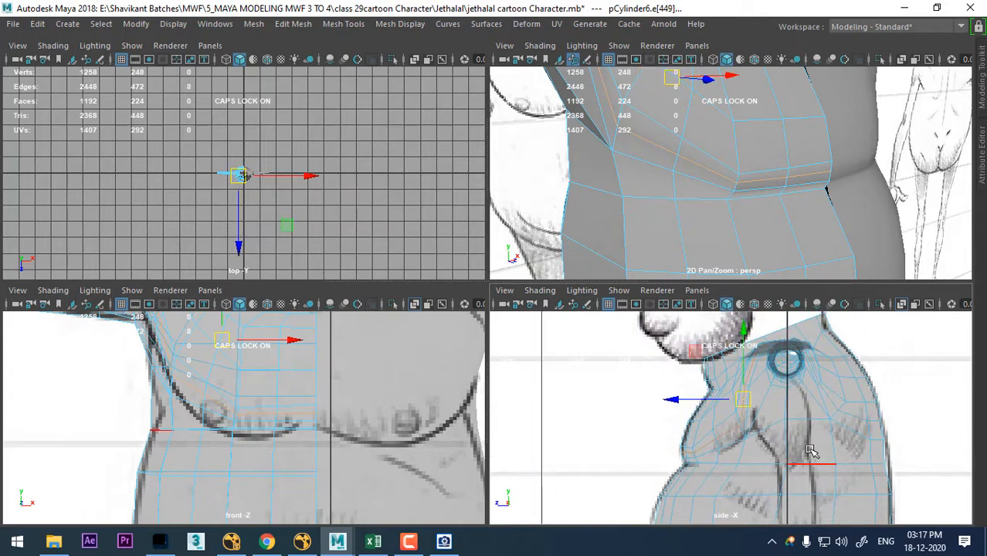
{"action": "scroll", "coordinate": [846, 399], "scroll_direction": "up", "scroll_amount": 2}
{"action": "middle_click_drag", "start_coordinate": [866, 363], "coordinate": [857, 403], "text": "alt"}
{"action": "left_click_drag", "start_coordinate": [870, 345], "coordinate": [780, 400], "text": "ctrl"}
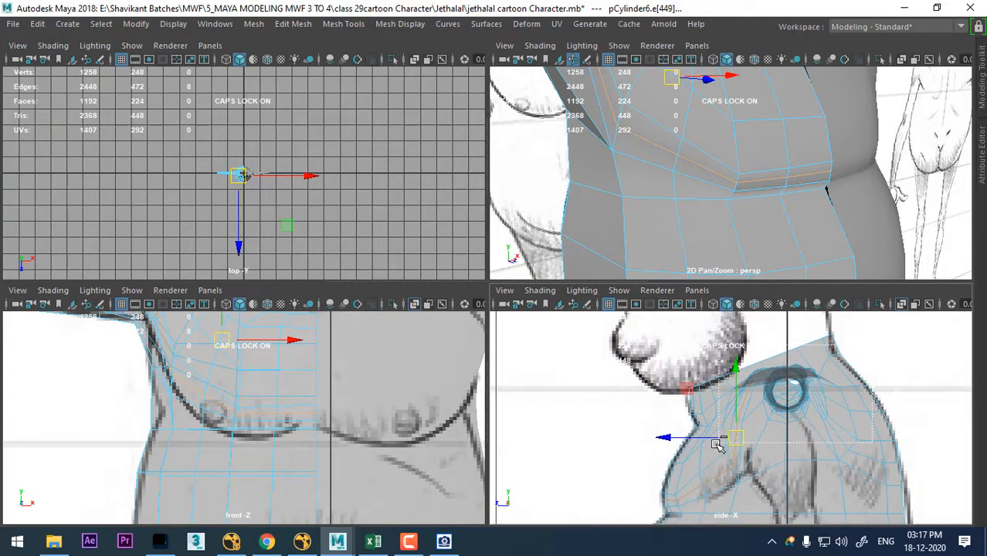
{"action": "left_click_drag", "start_coordinate": [717, 444], "coordinate": [716, 446], "text": "ctrl"}
{"action": "middle_click_drag", "start_coordinate": [707, 459], "coordinate": [719, 403], "text": "alt"}
{"action": "scroll", "coordinate": [720, 417], "scroll_direction": "up", "scroll_amount": 4}
{"action": "middle_click_drag", "start_coordinate": [729, 476], "coordinate": [737, 459], "text": "alt"}
{"action": "scroll", "coordinate": [710, 410], "scroll_direction": "up", "scroll_amount": 4}
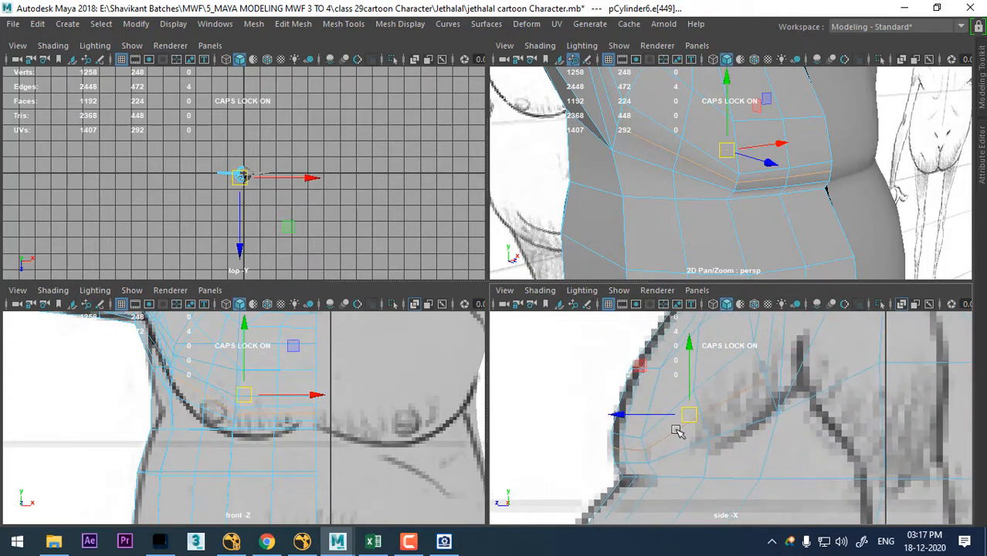
{"action": "middle_click_drag", "start_coordinate": [678, 431], "coordinate": [709, 407], "text": "alt"}
{"action": "scroll", "coordinate": [711, 410], "scroll_direction": "up", "scroll_amount": 1}
{"action": "scroll", "coordinate": [247, 430], "scroll_direction": "up", "scroll_amount": 2}
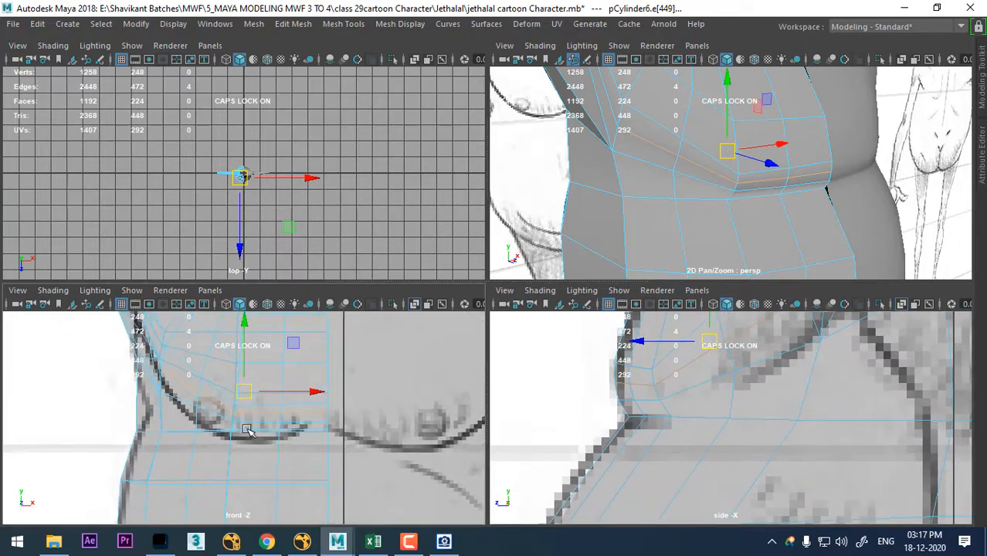
{"action": "middle_click_drag", "start_coordinate": [247, 429], "coordinate": [248, 423], "text": "alt"}
- Raise the four front centre-line vertices at the chest fold, leaving the back vertices out of the selection
{"action": "middle_click_drag", "start_coordinate": [696, 359], "coordinate": [707, 370], "text": "alt"}
{"action": "left_click_drag", "start_coordinate": [767, 190], "coordinate": [739, 179], "text": "alt"}
{"action": "right_click_drag", "start_coordinate": [772, 124], "coordinate": [699, 123]}
{"action": "left_click_drag", "start_coordinate": [763, 179], "coordinate": [752, 181], "text": "alt"}
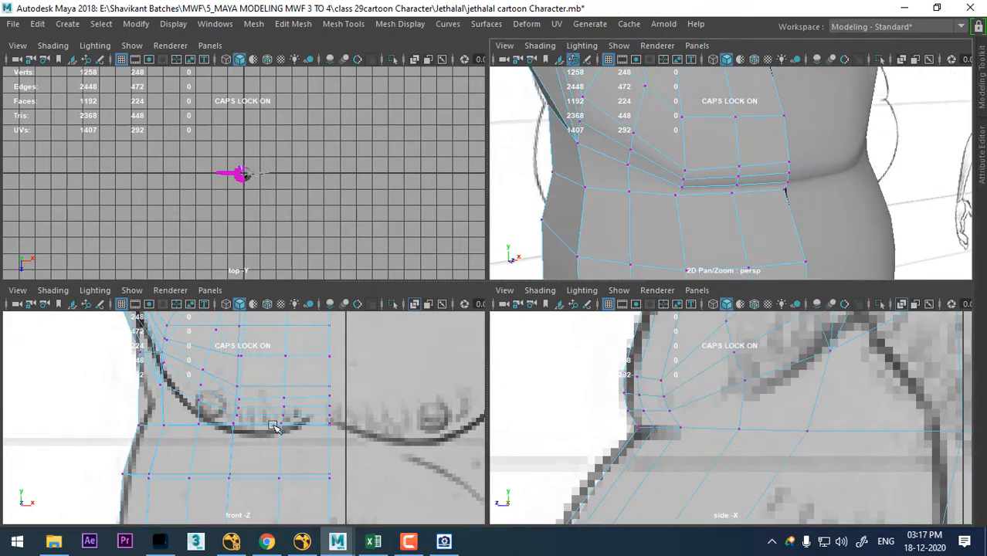
{"action": "left_click_drag", "start_coordinate": [348, 382], "coordinate": [321, 429]}
{"action": "right_click_drag", "start_coordinate": [758, 450], "coordinate": [841, 542], "text": "alt"}
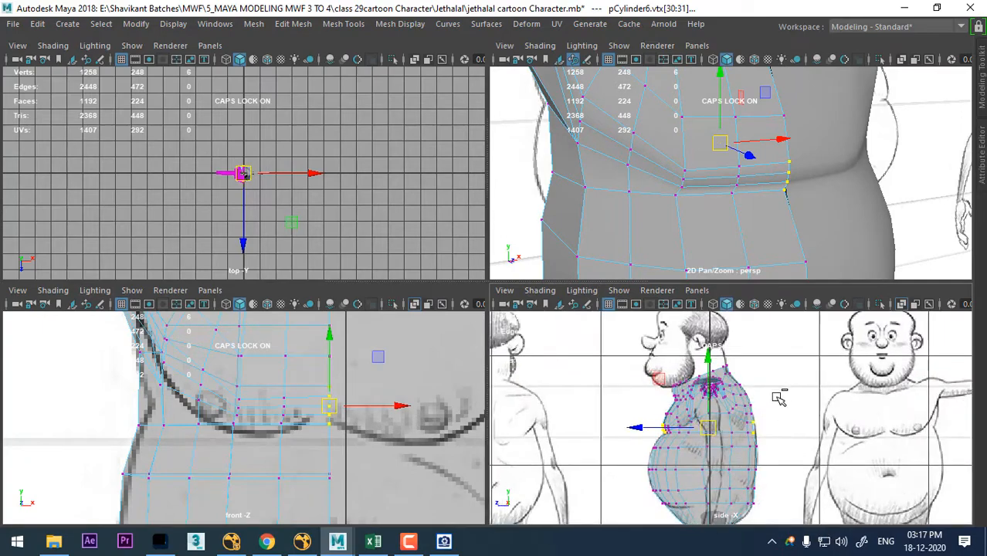
{"action": "left_click_drag", "start_coordinate": [777, 397], "coordinate": [742, 444], "text": "ctrl"}
{"action": "right_click_drag", "start_coordinate": [332, 412], "coordinate": [370, 452], "text": "alt"}
{"action": "left_click_drag", "start_coordinate": [374, 344], "coordinate": [378, 334]}
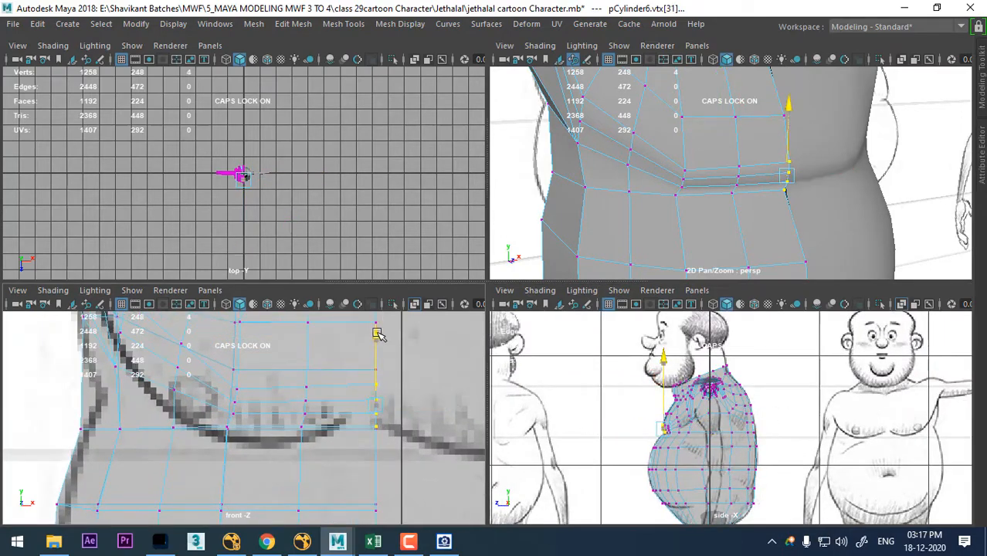
{"action": "left_click_drag", "start_coordinate": [811, 161], "coordinate": [796, 218], "text": "alt"}
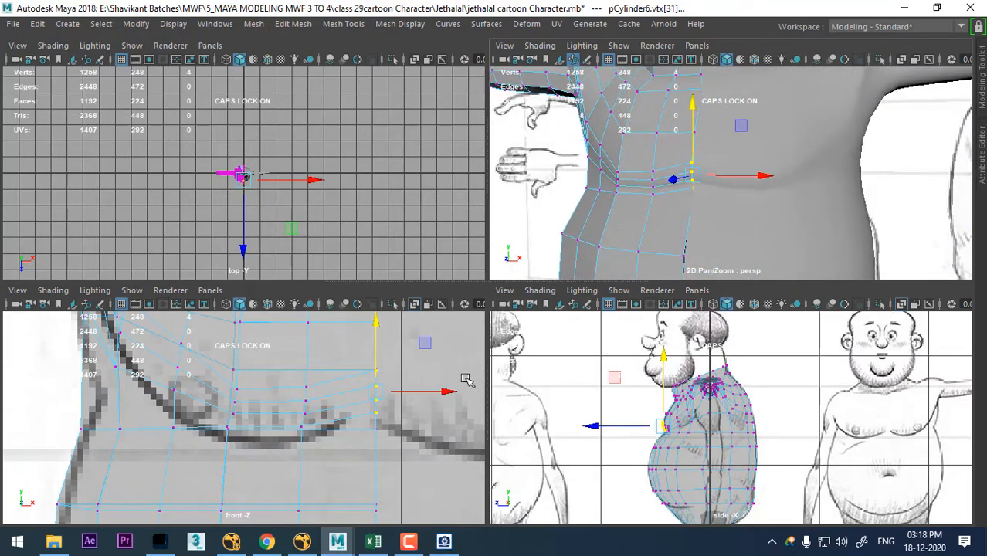
- Lower the next two columns of fold vertices outward from the centre to match the sketched chest line
{"action": "middle_click_drag", "start_coordinate": [388, 408], "coordinate": [394, 428], "text": "alt"}
{"action": "key", "text": "Left"}
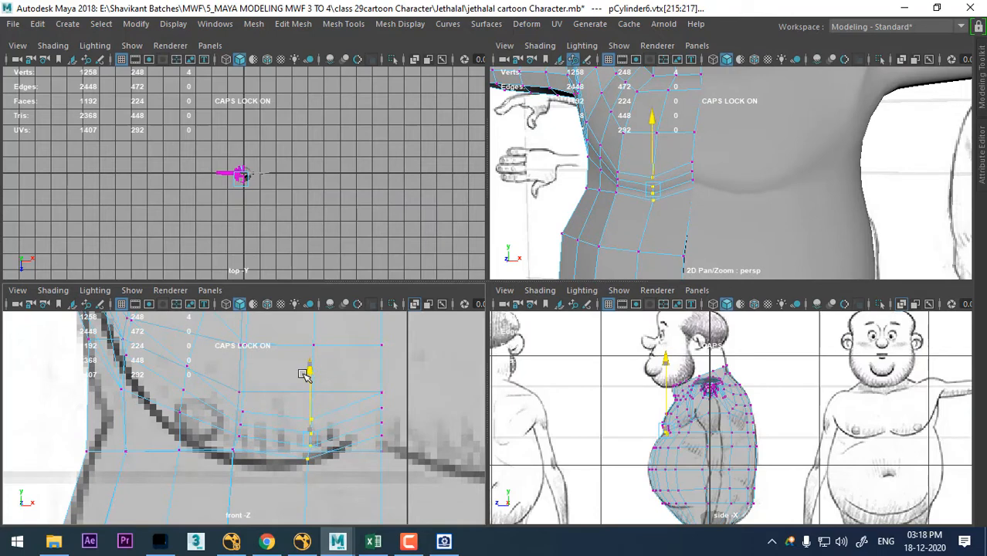
{"action": "key", "text": "Left"}
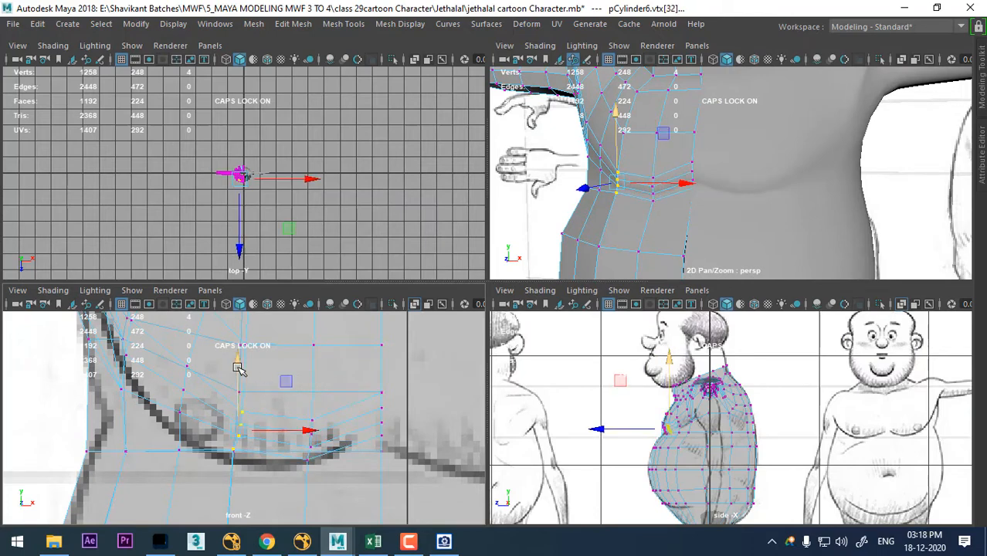
{"action": "left_click_drag", "start_coordinate": [238, 369], "coordinate": [234, 376]}
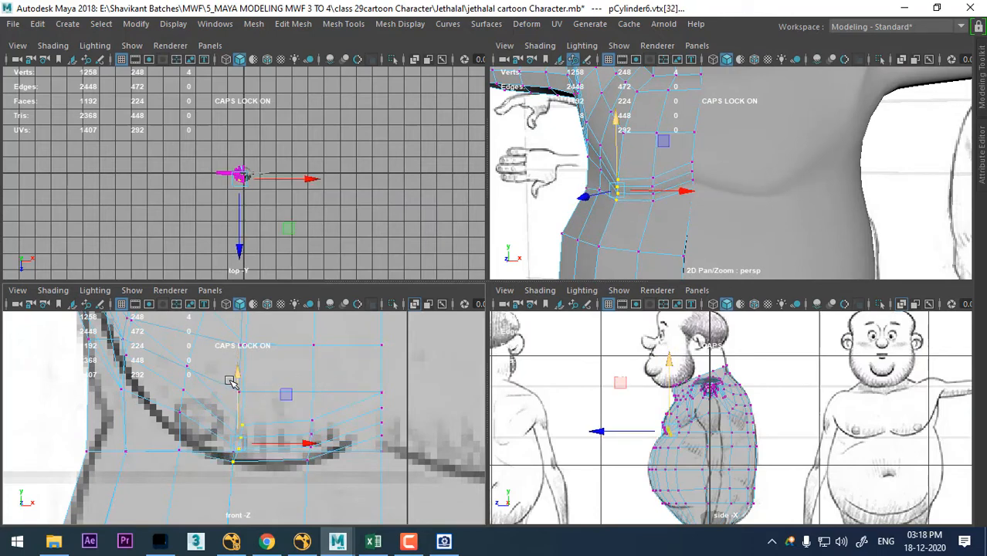
- Move the vertex column near the nipple down and outward, and raise its lowest vertex back toward the chest line
{"action": "key", "text": "Left"}
{"action": "scroll", "coordinate": [220, 452], "scroll_direction": "up", "scroll_amount": 1}
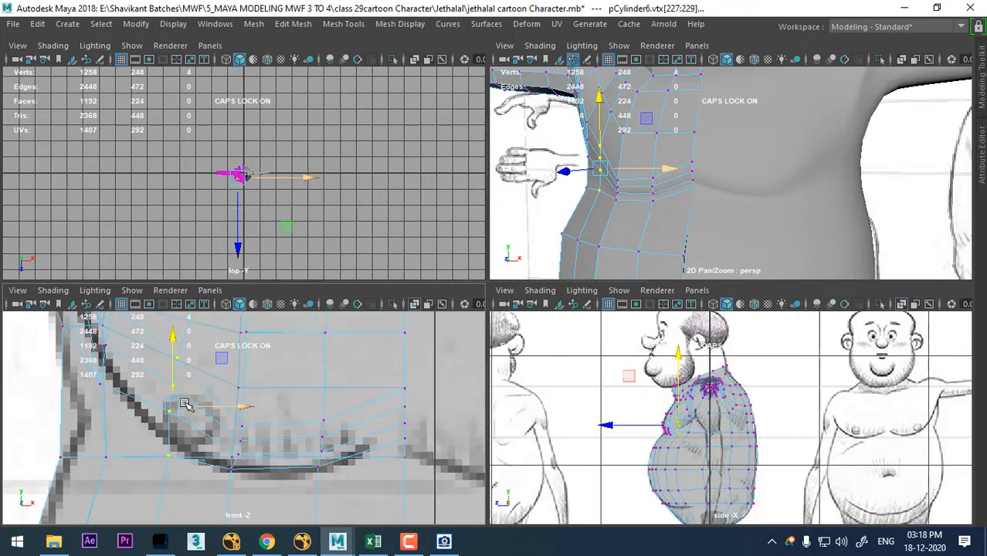
{"action": "left_click_drag", "start_coordinate": [186, 405], "coordinate": [174, 410]}
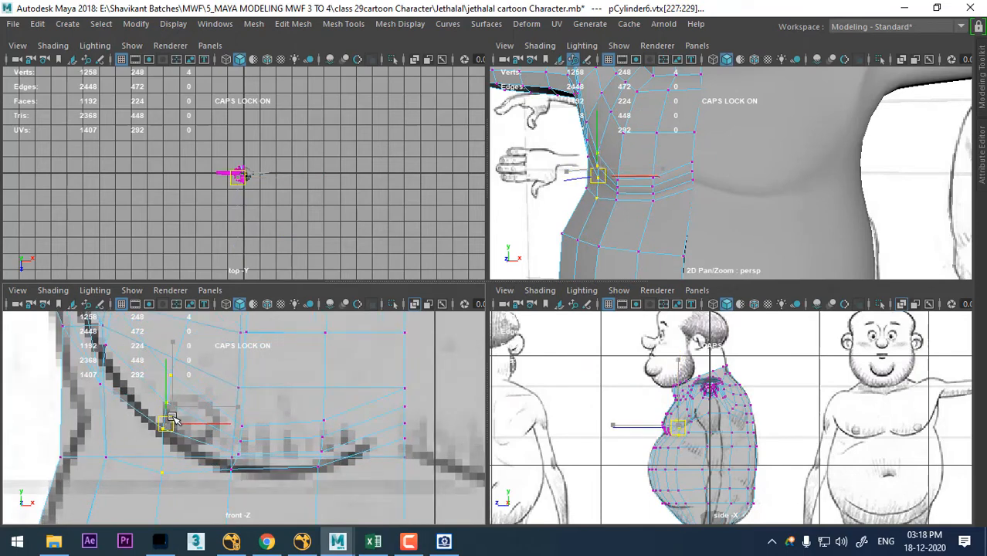
{"action": "left_click", "coordinate": [158, 475]}
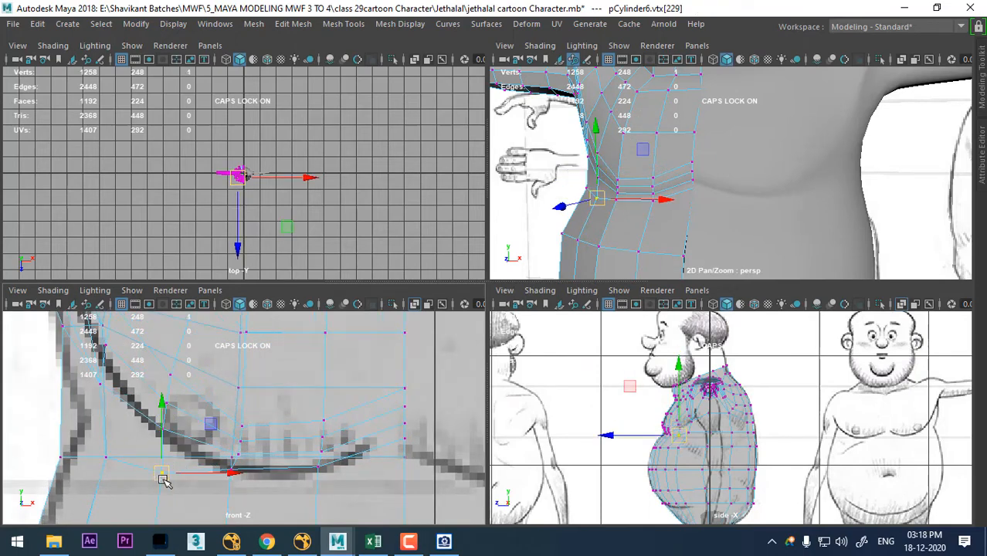
{"action": "left_click_drag", "start_coordinate": [164, 479], "coordinate": [159, 453]}
- Adjust the single fold vertex beside the nipple in the perspective view
{"action": "left_click_drag", "start_coordinate": [649, 185], "coordinate": [720, 195], "text": "alt"}
{"action": "right_click_drag", "start_coordinate": [765, 186], "coordinate": [775, 213], "text": "alt"}
{"action": "left_click", "coordinate": [751, 179]}
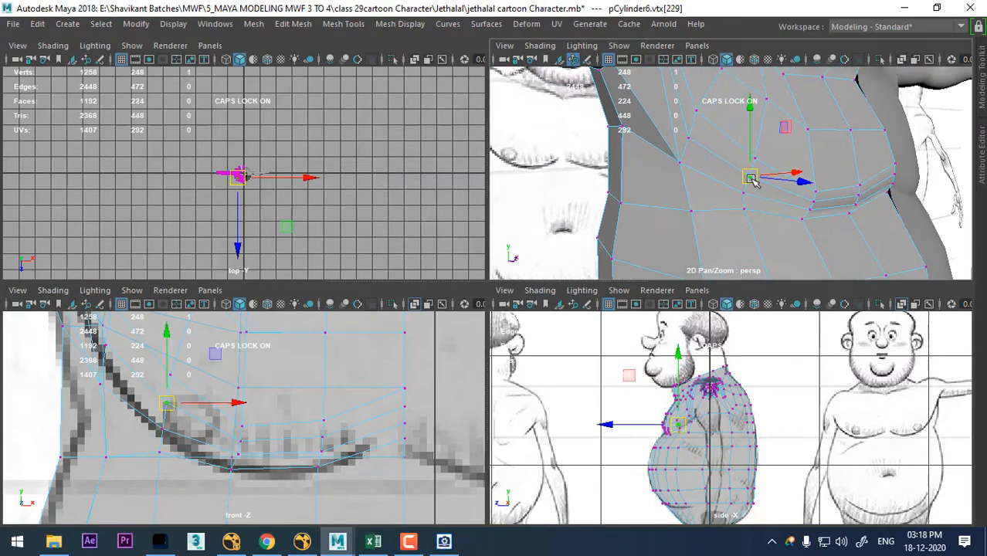
{"action": "left_click_drag", "start_coordinate": [755, 180], "coordinate": [743, 221], "text": "alt"}
{"action": "left_click_drag", "start_coordinate": [742, 221], "coordinate": [673, 246], "text": "alt"}
- Shift the outer chest vertices near the armpit in the side view to follow the sketched crease under the chest
{"action": "left_click", "coordinate": [721, 164]}
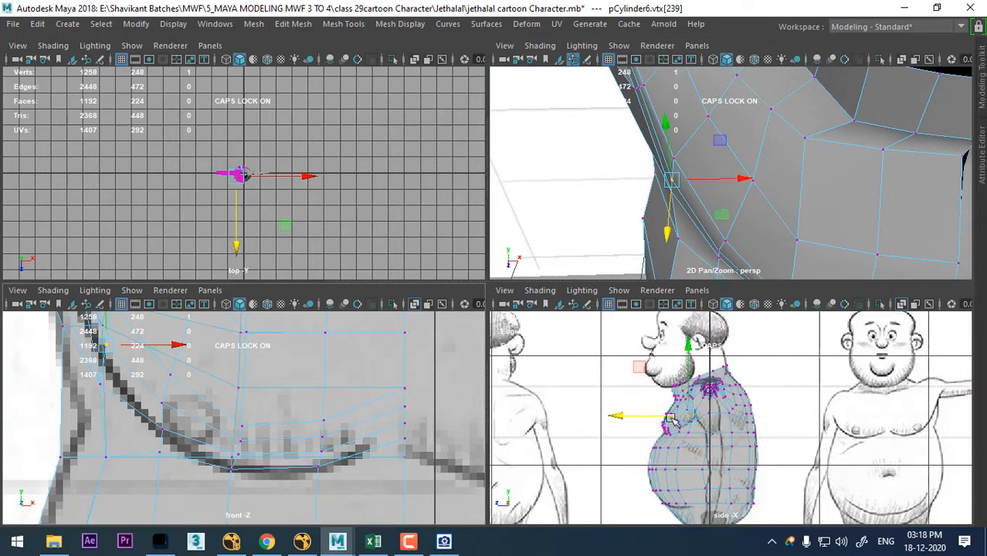
{"action": "right_click_drag", "start_coordinate": [679, 423], "coordinate": [804, 489], "text": "alt"}
{"action": "middle_click_drag", "start_coordinate": [699, 436], "coordinate": [773, 419], "text": "alt"}
{"action": "right_click_drag", "start_coordinate": [774, 418], "coordinate": [818, 431], "text": "alt"}
{"action": "middle_click_drag", "start_coordinate": [818, 431], "coordinate": [780, 473], "text": "alt"}
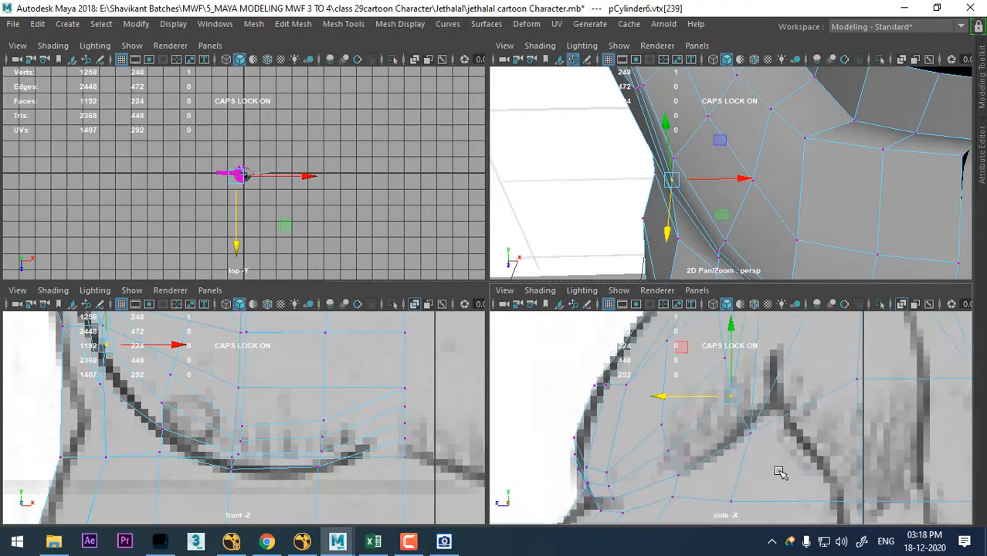
{"action": "left_click_drag", "start_coordinate": [731, 413], "coordinate": [734, 414]}
{"action": "middle_click_drag", "start_coordinate": [749, 434], "coordinate": [756, 468], "text": "alt"}
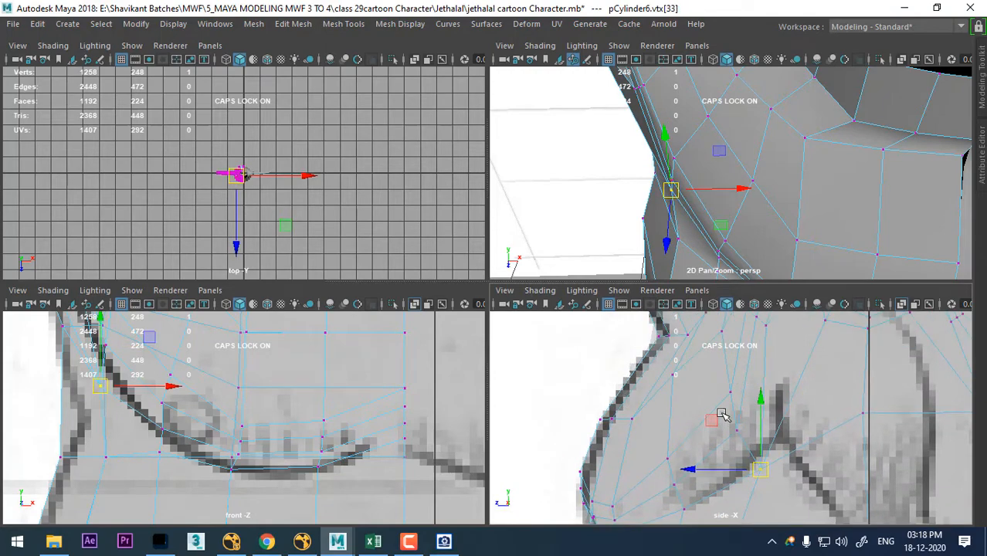
{"action": "left_click_drag", "start_coordinate": [744, 438], "coordinate": [736, 419]}
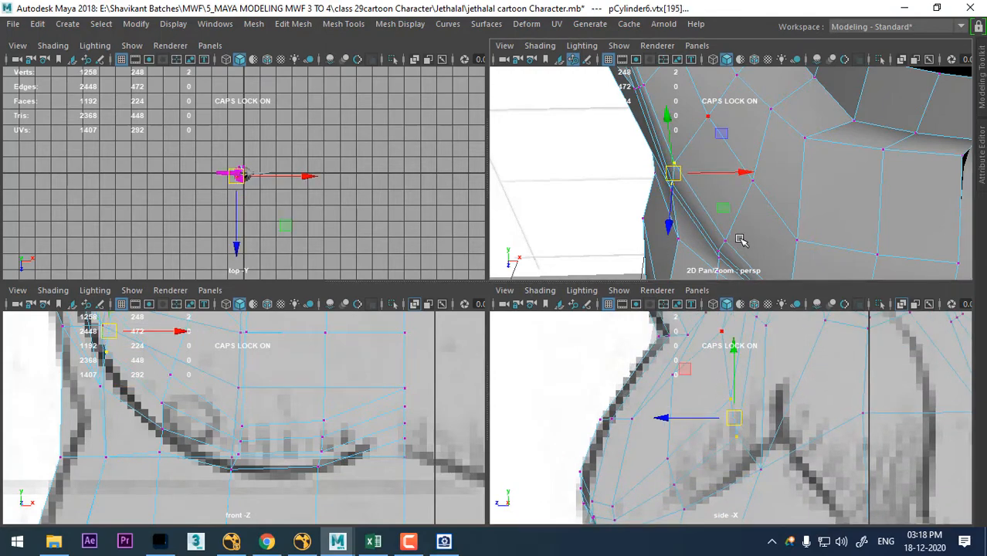
- Examine the reshaped chest fold in an enlarged perspective view
{"action": "right_click_drag", "start_coordinate": [741, 238], "coordinate": [720, 176], "text": "alt"}
{"action": "left_click_drag", "start_coordinate": [720, 176], "coordinate": [757, 158], "text": "alt"}
{"action": "right_click_drag", "start_coordinate": [756, 157], "coordinate": [745, 147], "text": "alt"}
{"action": "left_click_drag", "start_coordinate": [745, 147], "coordinate": [788, 174], "text": "alt"}
{"action": "right_click_drag", "start_coordinate": [789, 174], "coordinate": [790, 183], "text": "alt"}
{"action": "key", "text": "space"}
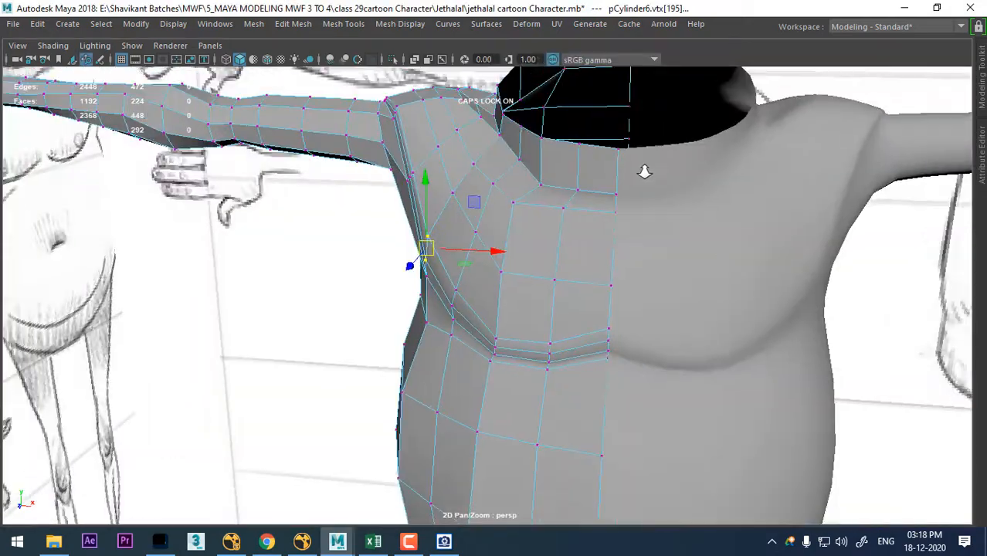
- Examine the chest, armpit and shoulder topology from the front and from slightly above in the perspective view
{"action": "left_click_drag", "start_coordinate": [643, 170], "coordinate": [672, 224], "text": "alt"}
{"action": "right_click_drag", "start_coordinate": [672, 224], "coordinate": [601, 239], "text": "alt"}
{"action": "left_click_drag", "start_coordinate": [601, 239], "coordinate": [547, 220], "text": "alt"}
{"action": "right_click_drag", "start_coordinate": [547, 221], "coordinate": [529, 304], "text": "alt"}
{"action": "middle_click_drag", "start_coordinate": [528, 305], "coordinate": [578, 352], "text": "alt"}
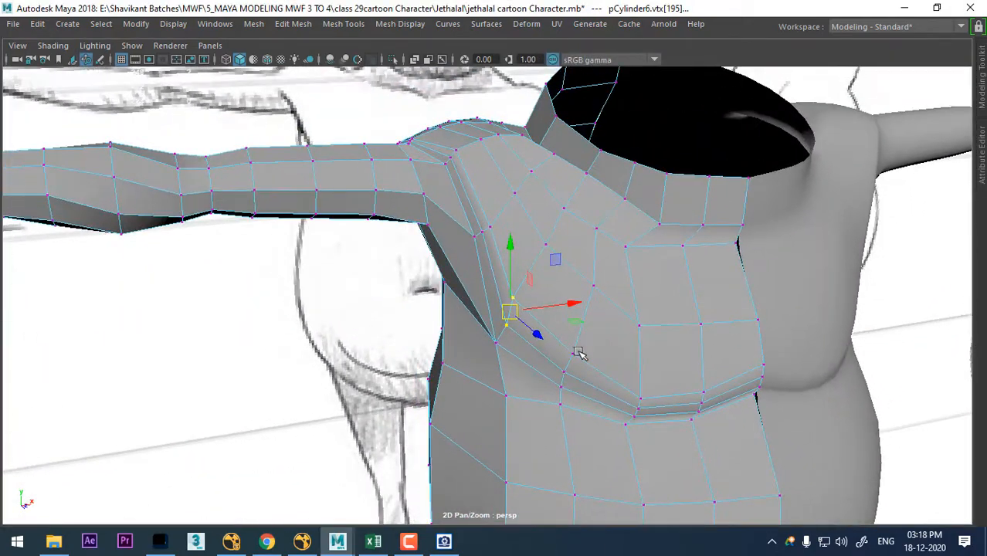
{"action": "left_click_drag", "start_coordinate": [698, 272], "coordinate": [657, 303], "text": "alt"}
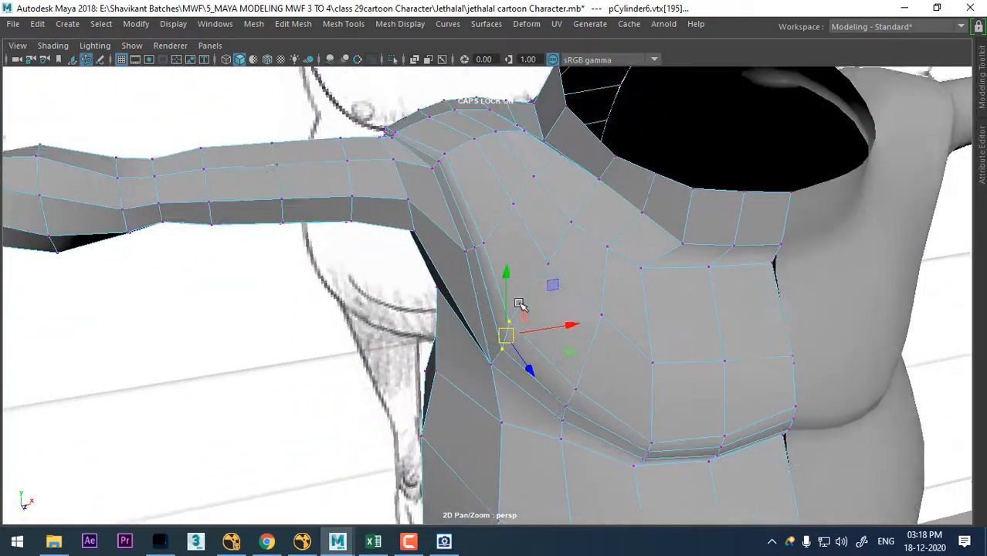
{"action": "middle_click_drag", "start_coordinate": [522, 307], "coordinate": [564, 340], "text": "alt"}
{"action": "right_click_drag", "start_coordinate": [564, 340], "coordinate": [552, 299], "text": "alt"}
- Slide the two connected edges at the front of the armpit outward toward the arm with the Slide Edge Tool
{"action": "right_click_drag", "start_coordinate": [566, 126], "coordinate": [569, 83]}
{"action": "left_click", "coordinate": [507, 265]}
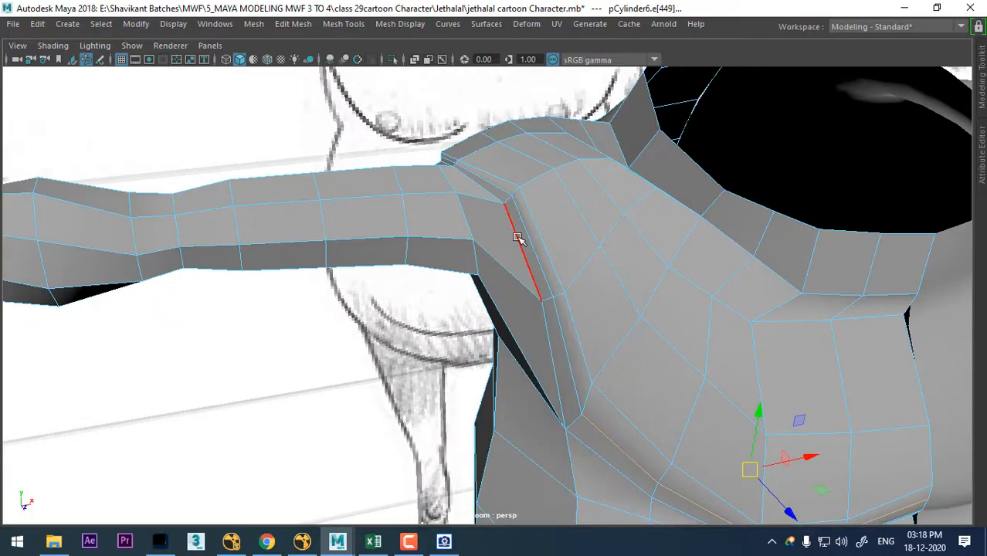
{"action": "left_click", "coordinate": [518, 238]}
{"action": "left_click_drag", "start_coordinate": [548, 323], "coordinate": [591, 316], "text": "alt"}
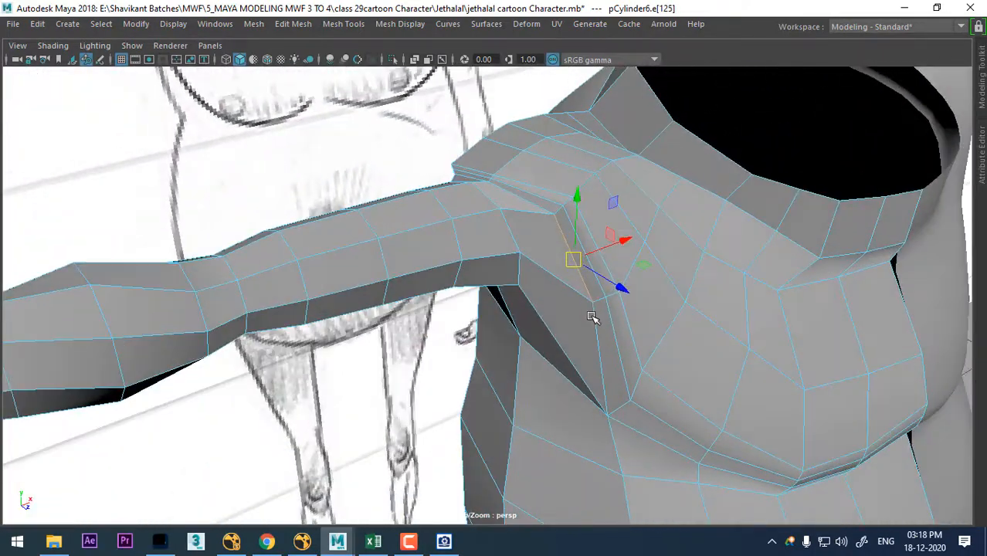
{"action": "left_click", "coordinate": [637, 245]}
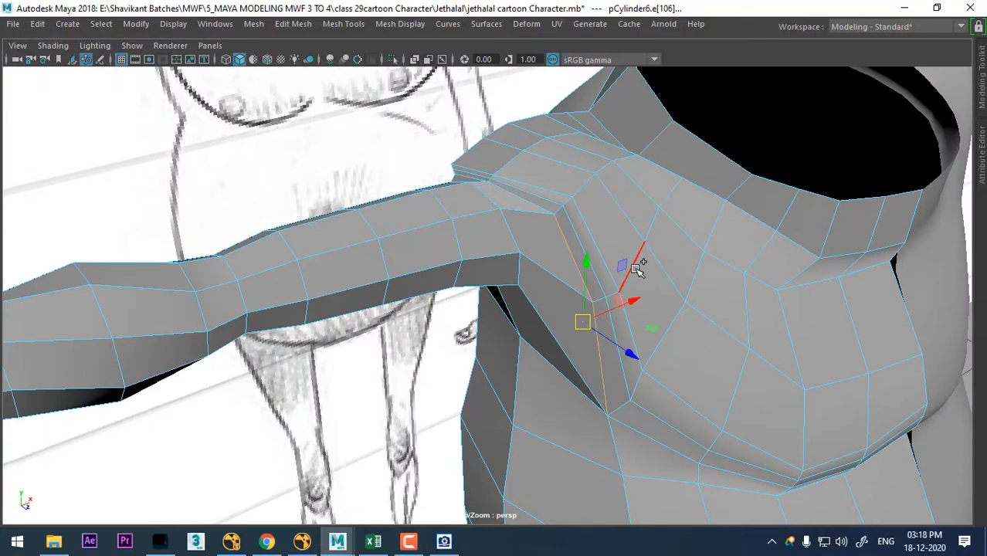
{"action": "right_click", "coordinate": [641, 242], "text": "shift"}
{"action": "left_click", "coordinate": [630, 354]}
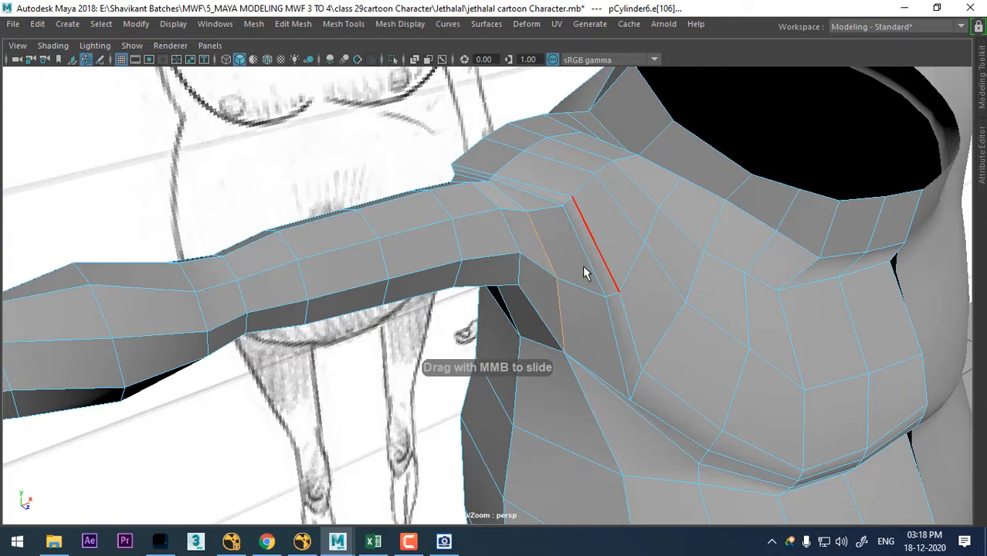
- Slide the two connected edges at the back of the armpit toward the arm with the Slide Edge Tool
{"action": "mouse_move", "coordinate": [584, 271]}
{"action": "left_mouse_down", "text": "alt"}
{"action": "mouse_move", "coordinate": [710, 283]}
{"action": "mouse_move", "coordinate": [666, 260]}
{"action": "left_mouse_up", "text": "alt"}
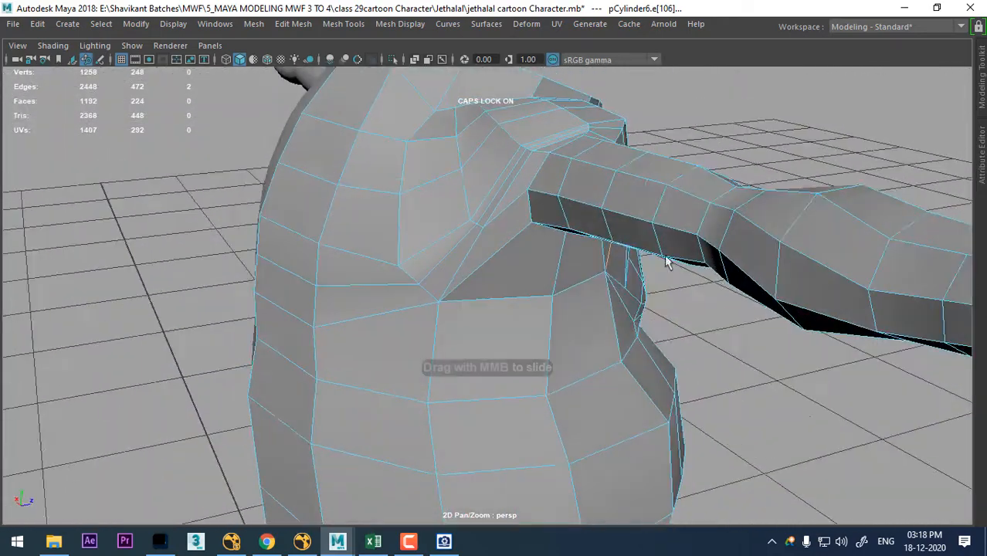
{"action": "right_click", "coordinate": [515, 206], "text": "shift"}
{"action": "left_click", "coordinate": [498, 319]}
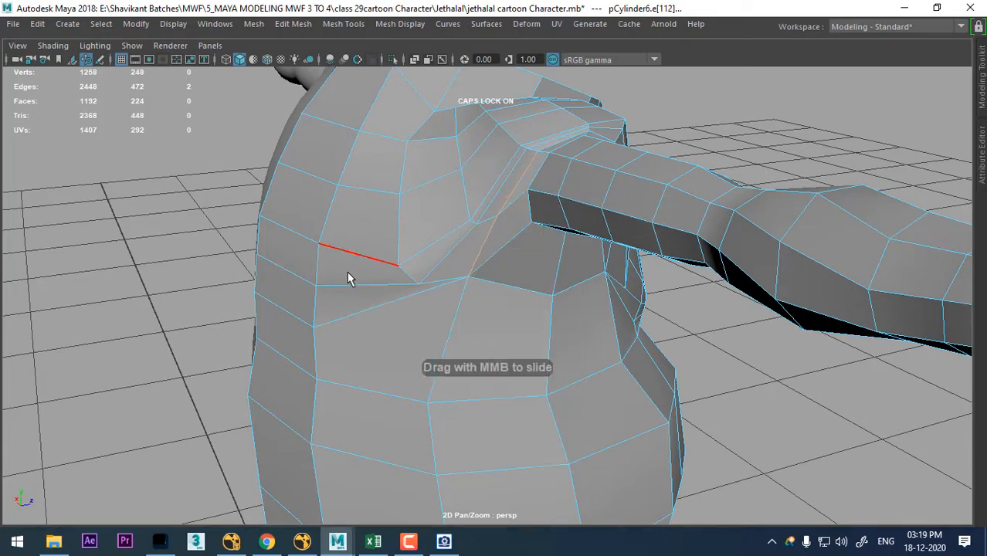
- Hide everything except the two torso halves
{"action": "middle_click_drag", "start_coordinate": [371, 307], "coordinate": [375, 306]}
{"action": "left_click_drag", "start_coordinate": [375, 306], "coordinate": [497, 343], "text": "alt"}
{"action": "right_click_drag", "start_coordinate": [498, 344], "coordinate": [401, 309], "text": "alt"}
{"action": "left_click_drag", "start_coordinate": [401, 309], "coordinate": [448, 229], "text": "alt"}
{"action": "right_click_drag", "start_coordinate": [452, 127], "coordinate": [545, 95]}
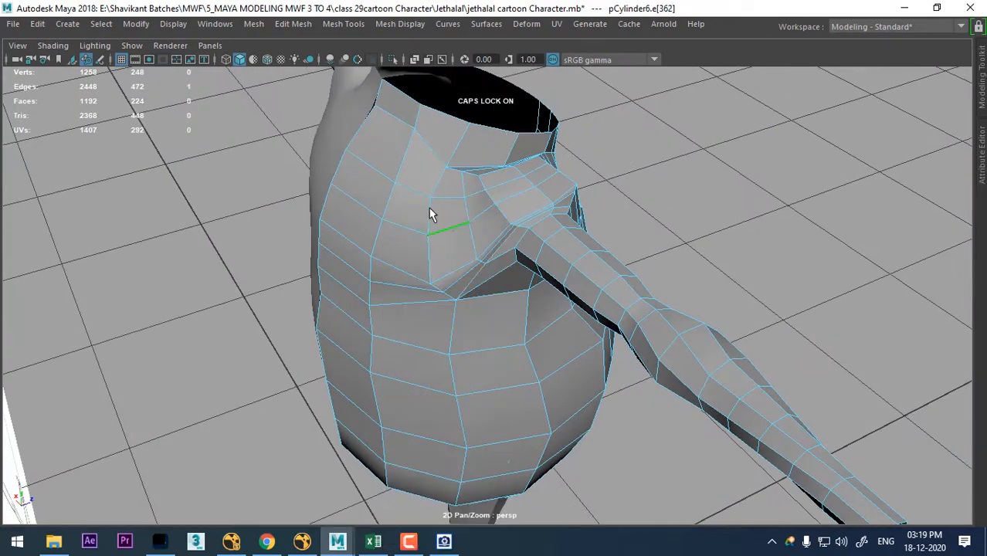
{"action": "right_click_drag", "start_coordinate": [430, 214], "coordinate": [502, 95]}
{"action": "left_click_drag", "start_coordinate": [480, 230], "coordinate": [420, 199], "text": "alt"}
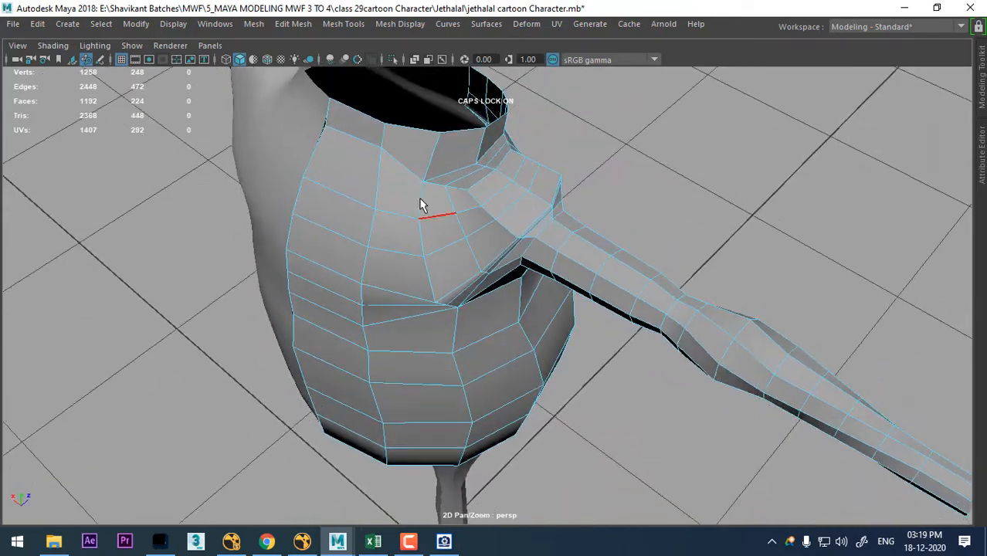
{"action": "right_click_drag", "start_coordinate": [421, 196], "coordinate": [480, 87]}
{"action": "left_click", "coordinate": [292, 143]}
{"action": "left_click", "coordinate": [399, 210], "text": "shift"}
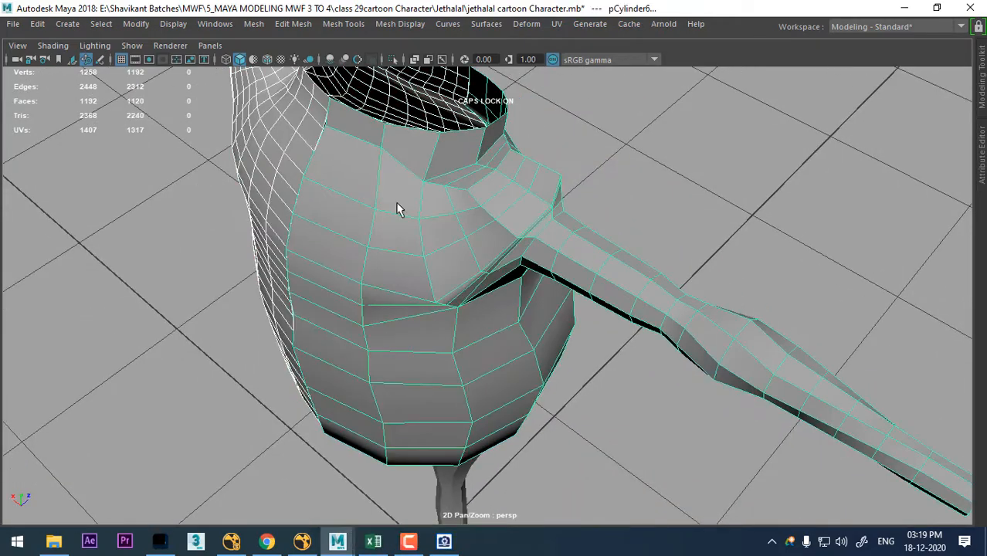
{"action": "key", "text": "alt+h"}
- Insert a vertical edge loop down the back through the wide face column next to the armpit
{"action": "right_click_drag", "start_coordinate": [417, 264], "coordinate": [468, 365], "text": "alt"}
{"action": "left_click_drag", "start_coordinate": [441, 340], "coordinate": [367, 280], "text": "alt"}
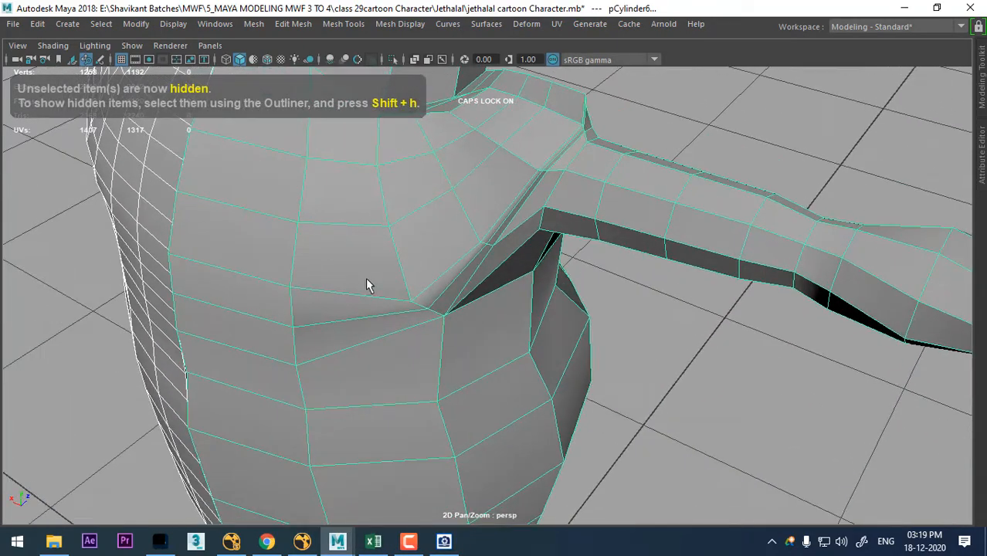
{"action": "right_click_drag", "start_coordinate": [366, 279], "coordinate": [363, 93]}
{"action": "left_click", "coordinate": [317, 293]}
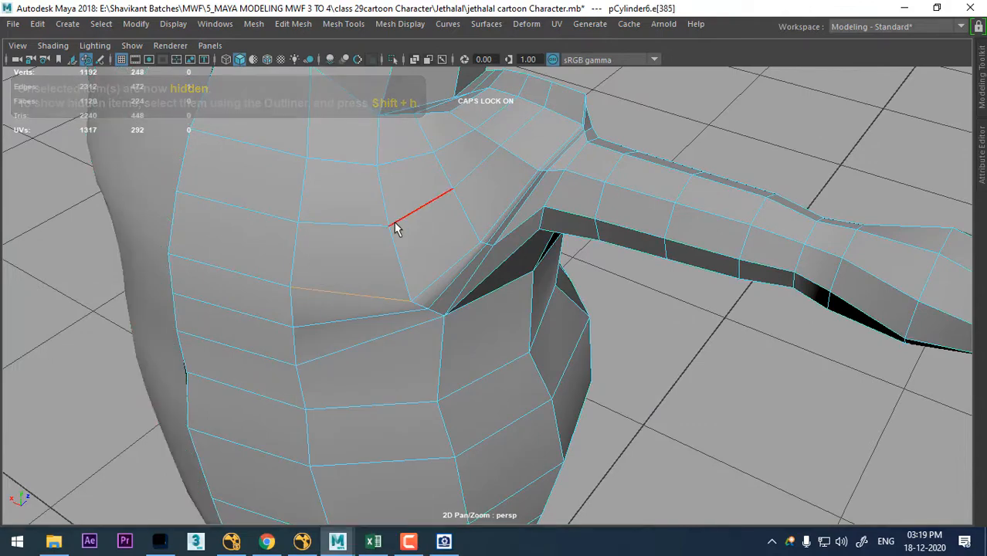
{"action": "right_click_drag", "start_coordinate": [396, 224], "coordinate": [519, 348], "text": "ctrl"}
- Insert a second vertical edge loop down the back in the face column beside the centre line
{"action": "left_click_drag", "start_coordinate": [469, 355], "coordinate": [450, 280], "text": "alt"}
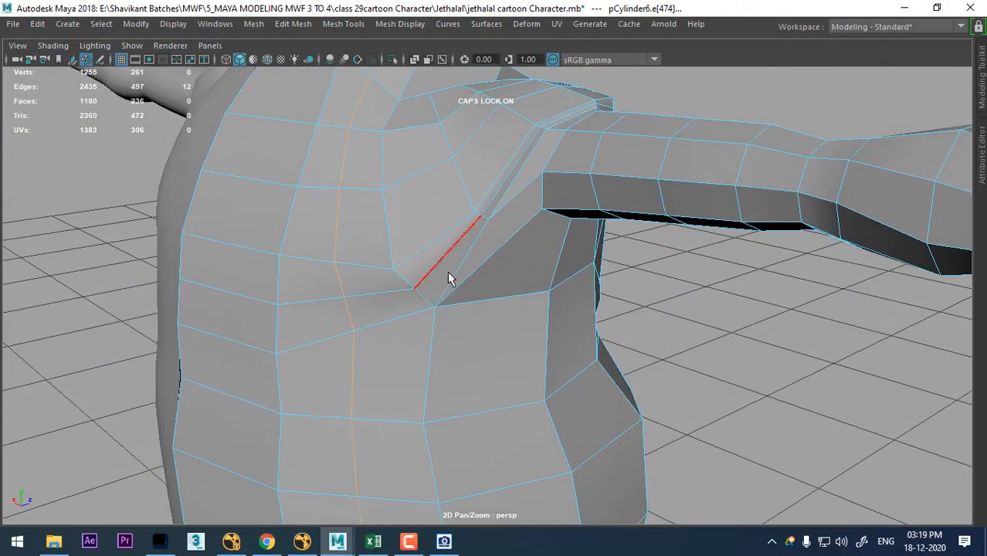
{"action": "middle_click_drag", "start_coordinate": [289, 306], "coordinate": [398, 333], "text": "alt"}
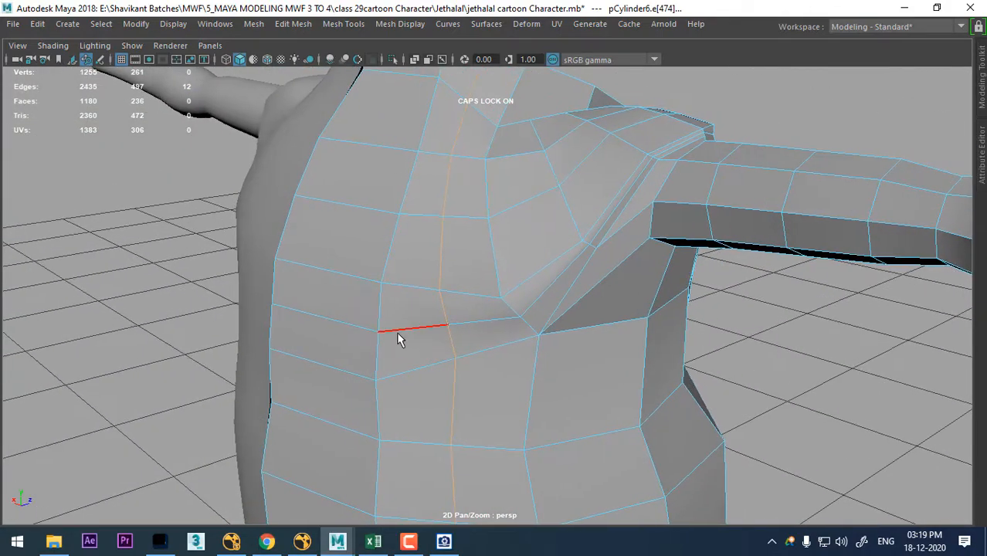
{"action": "right_click_drag", "start_coordinate": [488, 226], "coordinate": [230, 300], "text": "ctrl"}
{"action": "right_click_drag", "start_coordinate": [396, 231], "coordinate": [357, 244], "text": "alt"}
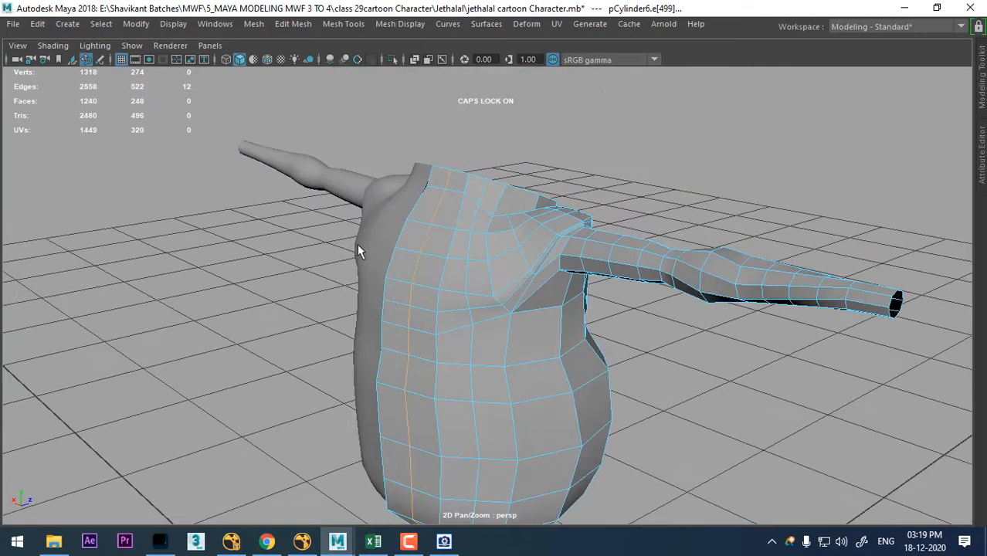
- Shift the column of vertices on the back's centre line along the depth axis in the top view
{"action": "left_click_drag", "start_coordinate": [357, 244], "coordinate": [464, 295], "text": "alt"}
{"action": "right_click_drag", "start_coordinate": [464, 295], "coordinate": [506, 300], "text": "alt"}
{"action": "left_click_drag", "start_coordinate": [505, 300], "coordinate": [310, 209], "text": "alt"}
{"action": "key", "text": "space"}
{"action": "right_click_drag", "start_coordinate": [310, 208], "coordinate": [714, 527], "text": "alt"}
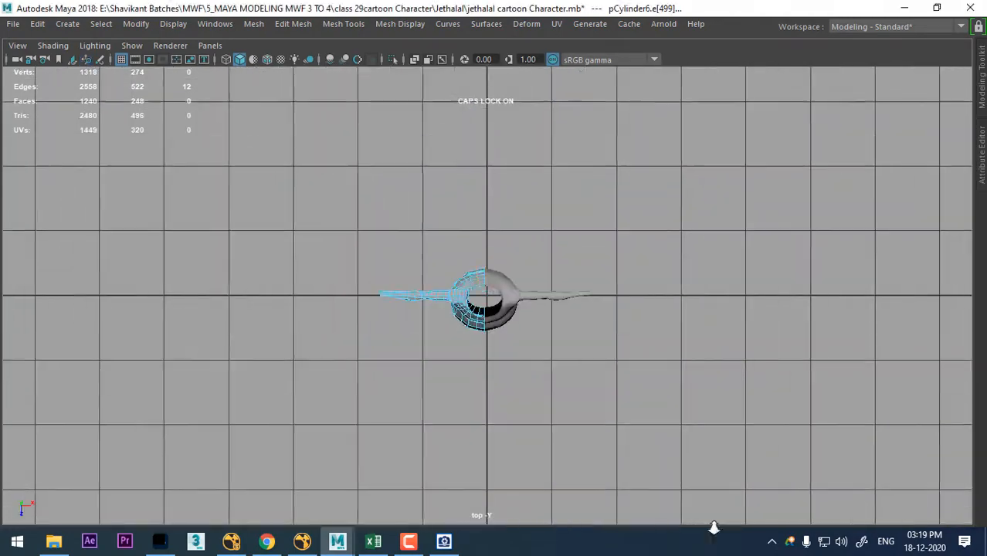
{"action": "right_click_drag", "start_coordinate": [386, 170], "coordinate": [498, 328], "text": "alt"}
{"action": "middle_click_drag", "start_coordinate": [579, 186], "coordinate": [573, 233], "text": "alt"}
{"action": "right_click_drag", "start_coordinate": [657, 124], "coordinate": [576, 126]}
{"action": "right_click_drag", "start_coordinate": [533, 267], "coordinate": [553, 291], "text": "alt"}
{"action": "left_click_drag", "start_coordinate": [496, 198], "coordinate": [477, 281]}
{"action": "right_click_drag", "start_coordinate": [464, 332], "coordinate": [498, 410], "text": "alt"}
{"action": "key", "text": "w"}
{"action": "left_click_drag", "start_coordinate": [474, 328], "coordinate": [467, 342]}
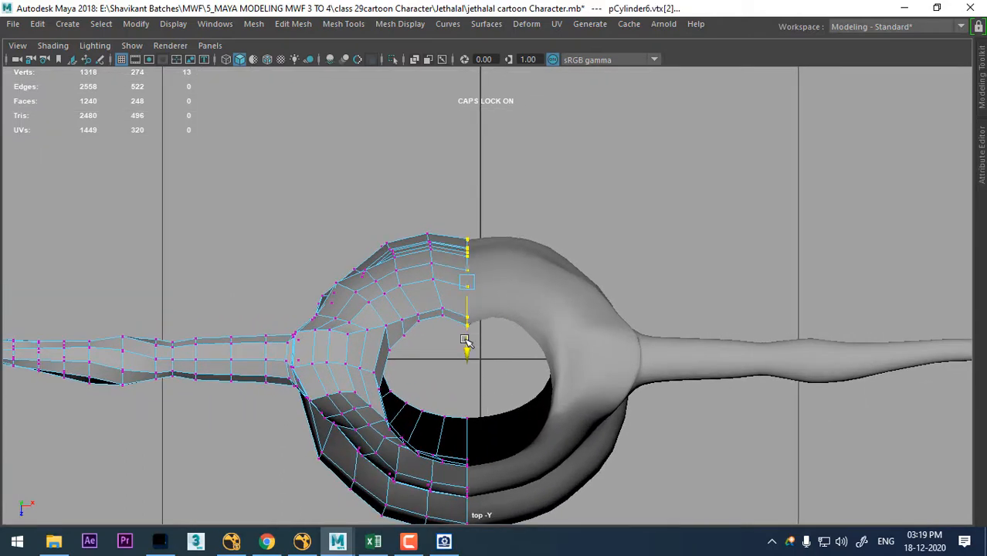
- Move the vertex column beside the back's centre line slightly outward in the top view to round the back
{"action": "scroll", "coordinate": [433, 247], "scroll_direction": "up", "scroll_amount": 2}
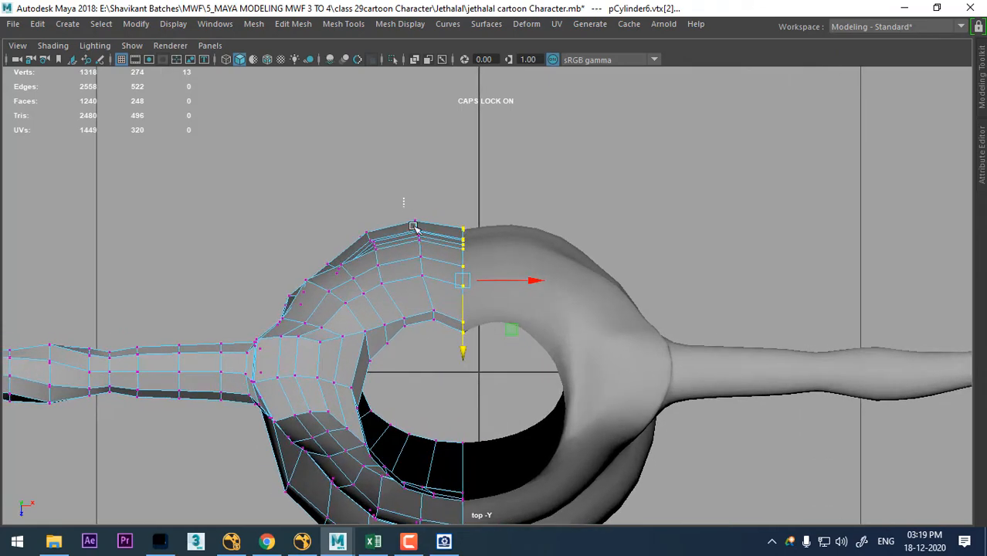
{"action": "left_click_drag", "start_coordinate": [419, 248], "coordinate": [419, 244]}
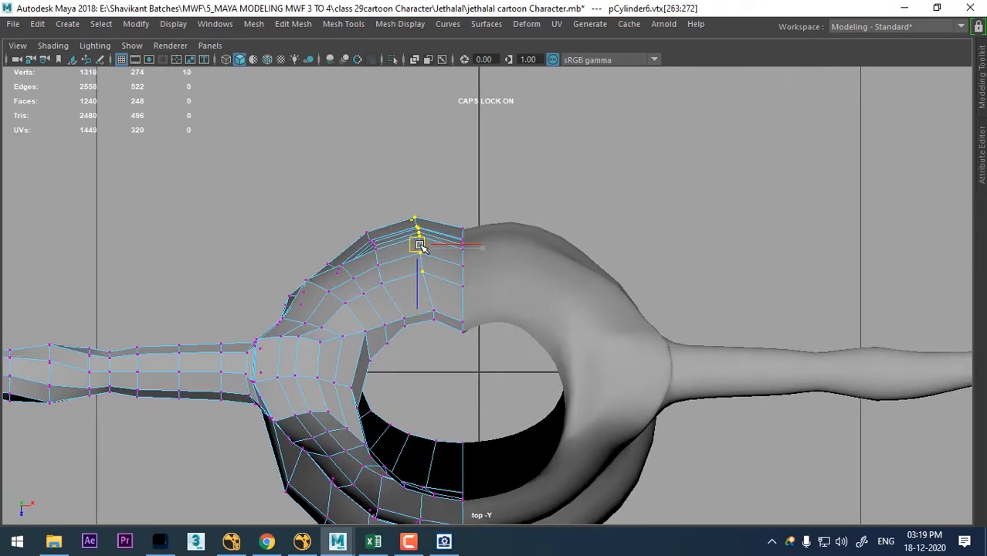
{"action": "scroll", "coordinate": [445, 288], "scroll_direction": "up", "scroll_amount": 1}
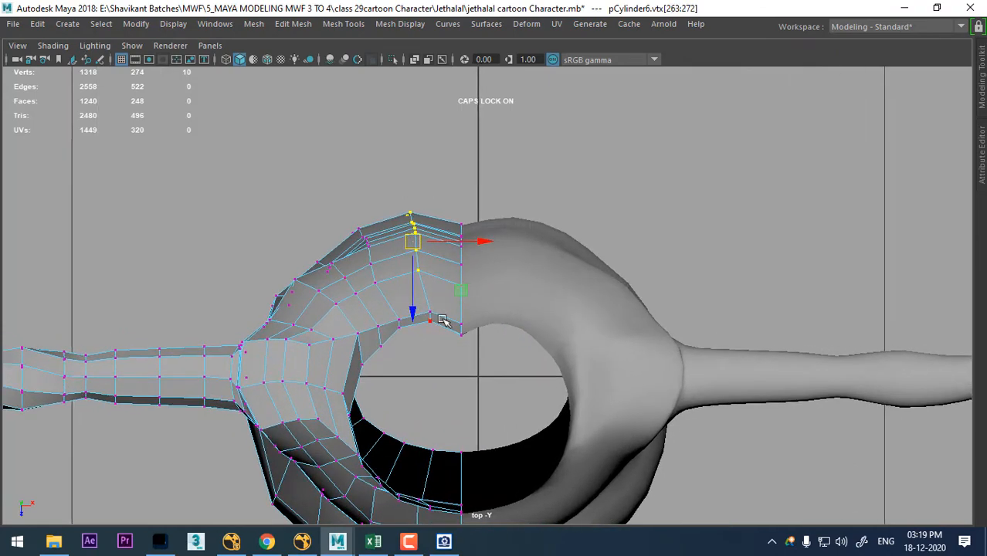
{"action": "scroll", "coordinate": [316, 295], "scroll_direction": "up", "scroll_amount": 8}
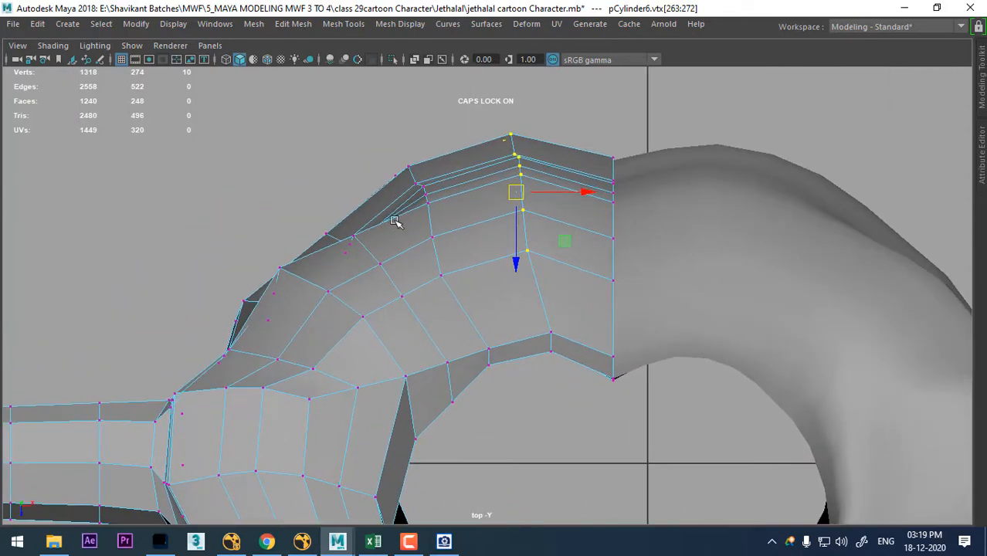
- Move the upper-back vertices toward the shoulder outward in the top view to even out the back's curve
{"action": "scroll", "coordinate": [382, 280], "scroll_direction": "up", "scroll_amount": 1}
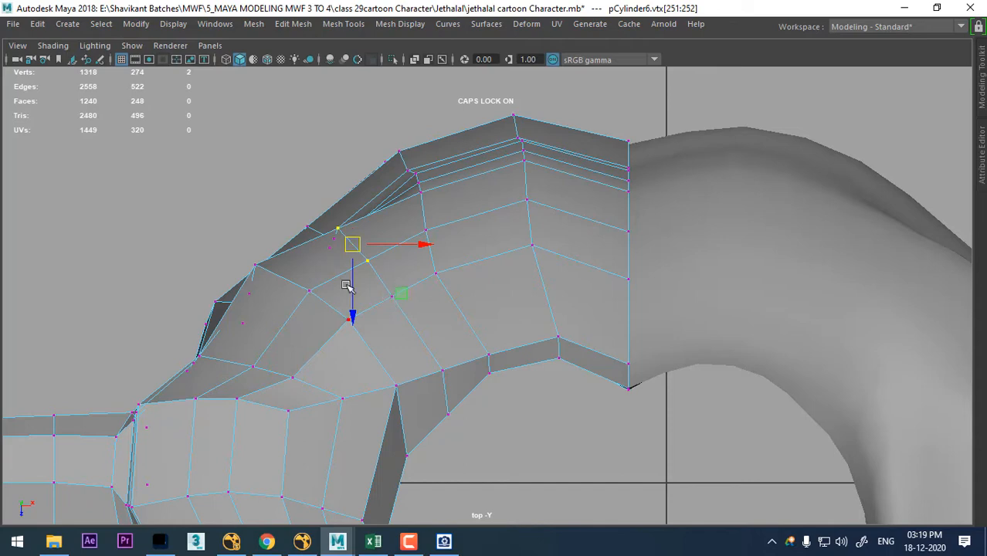
{"action": "scroll", "coordinate": [347, 286], "scroll_direction": "up", "scroll_amount": 6}
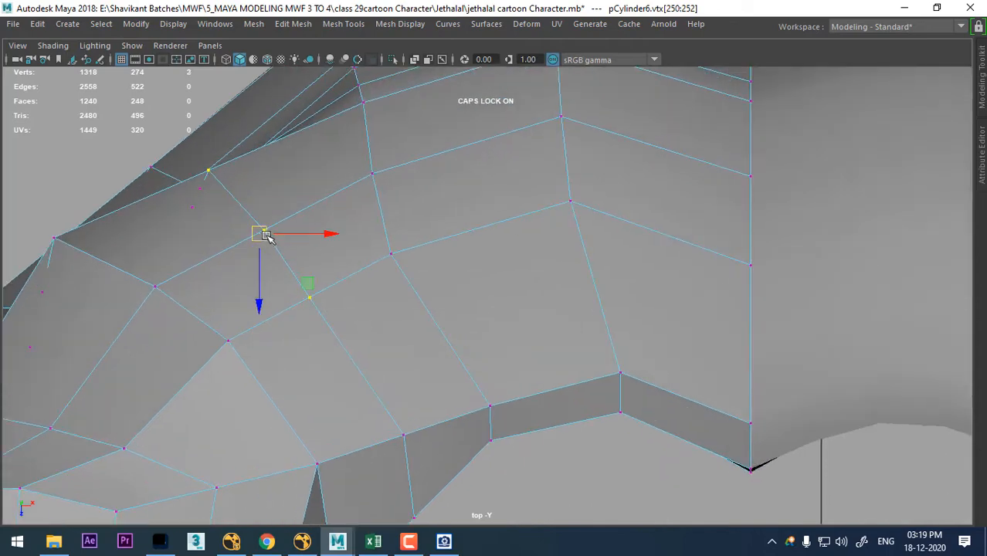
{"action": "left_click_drag", "start_coordinate": [266, 235], "coordinate": [260, 229]}
{"action": "middle_click_drag", "start_coordinate": [51, 421], "coordinate": [278, 373], "text": "alt"}
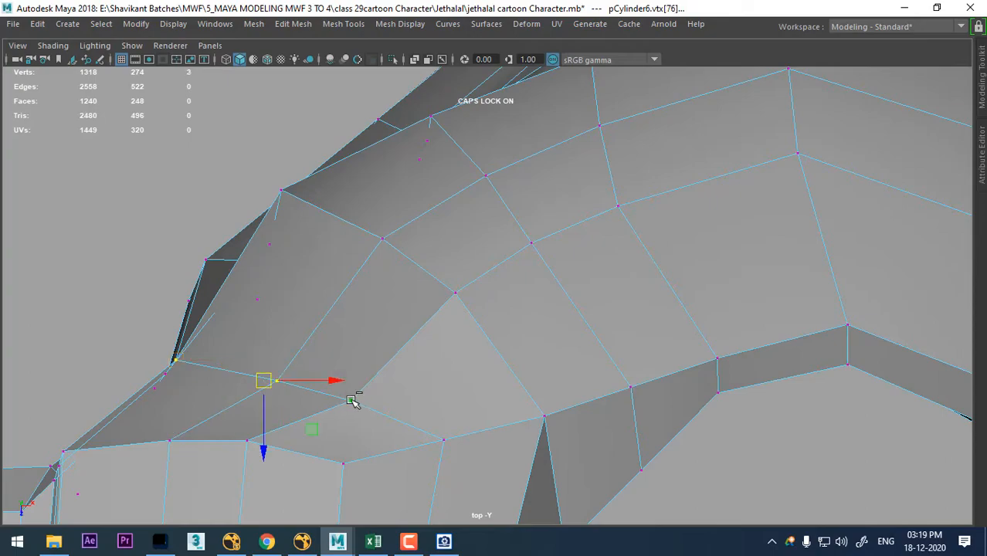
{"action": "middle_click_drag", "start_coordinate": [351, 401], "coordinate": [338, 270], "text": "alt"}
{"action": "left_click_drag", "start_coordinate": [278, 268], "coordinate": [265, 255]}
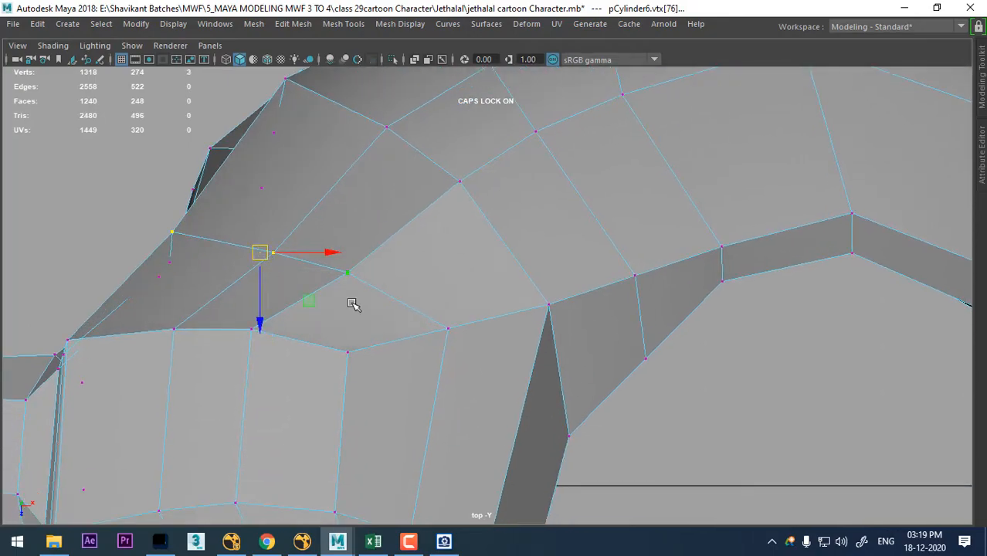
- Adjust the single vertex below the back of the armpit in the perspective view
{"action": "key", "text": "space"}
{"action": "left_click_drag", "start_coordinate": [351, 303], "coordinate": [354, 258]}
{"action": "left_click_drag", "start_coordinate": [458, 313], "coordinate": [545, 334], "text": "alt"}
{"action": "scroll", "coordinate": [530, 284], "scroll_direction": "up", "scroll_amount": 4}
{"action": "left_click_drag", "start_coordinate": [623, 341], "coordinate": [727, 284], "text": "alt"}
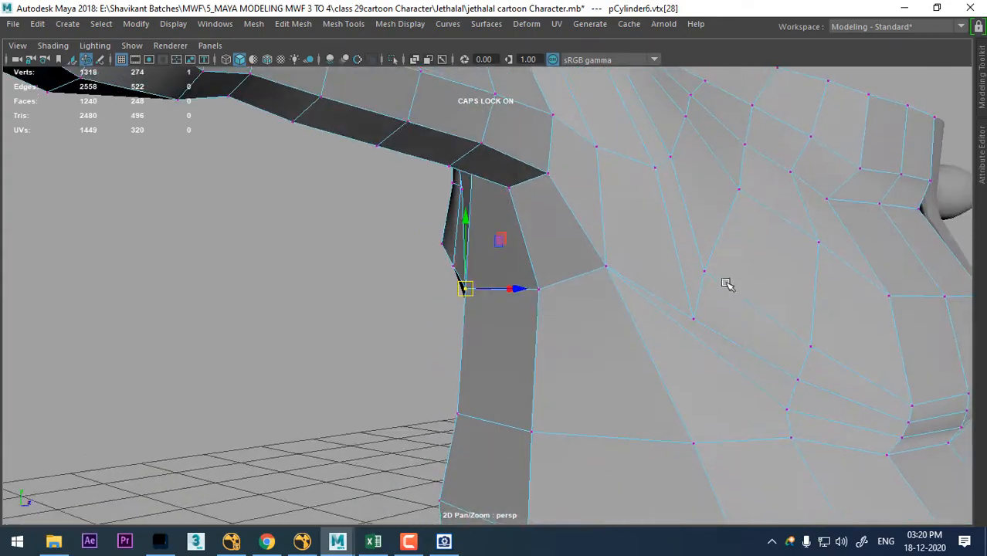
{"action": "left_click_drag", "start_coordinate": [619, 293], "coordinate": [667, 303], "text": "alt"}
{"action": "left_click_drag", "start_coordinate": [590, 301], "coordinate": [586, 327], "text": "alt"}
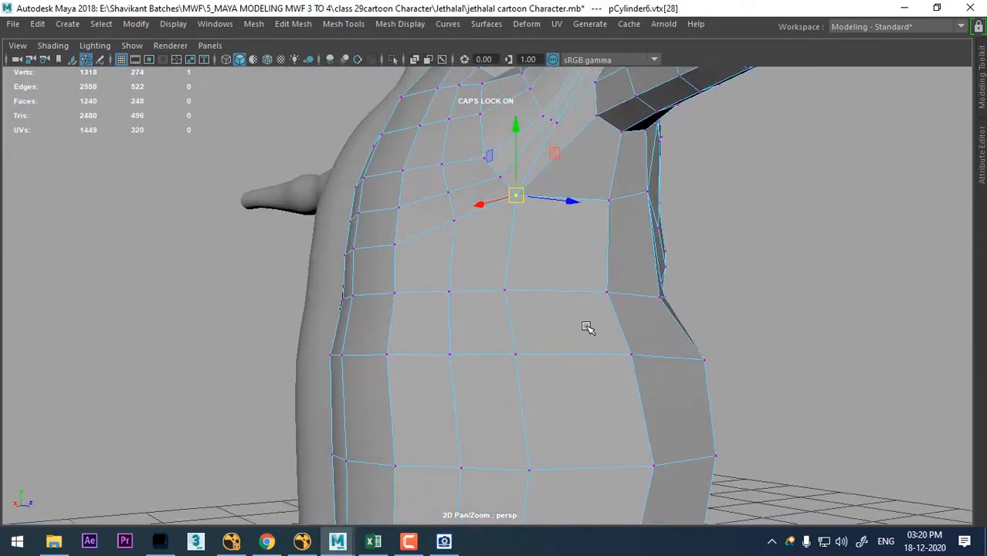
- Slide the two horizontal edges on the torso's side below the armpit upward with the Slide Edge Tool
{"action": "right_click_drag", "start_coordinate": [572, 307], "coordinate": [570, 316]}
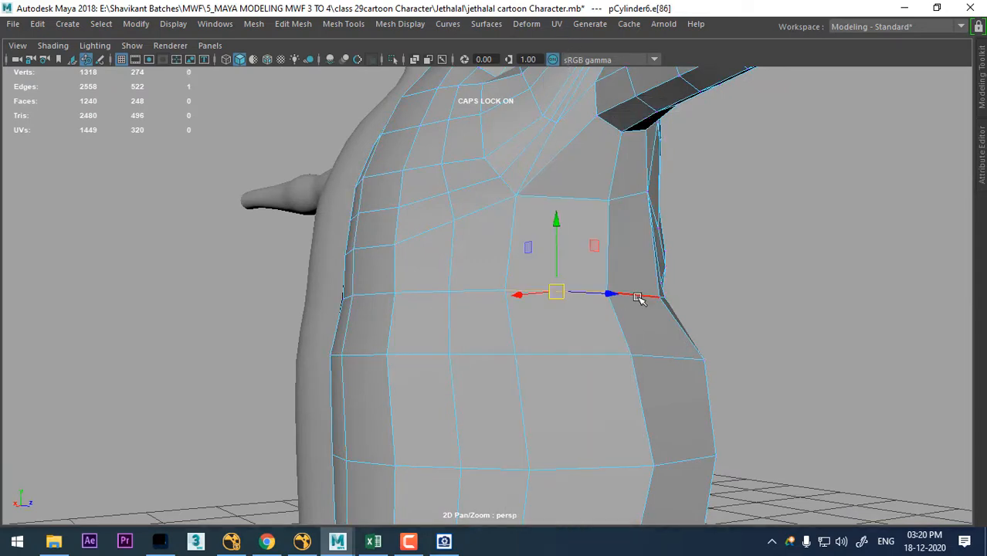
{"action": "left_click_drag", "start_coordinate": [651, 296], "coordinate": [524, 310], "text": "alt"}
{"action": "right_click_drag", "start_coordinate": [546, 192], "coordinate": [546, 213], "text": "shift"}
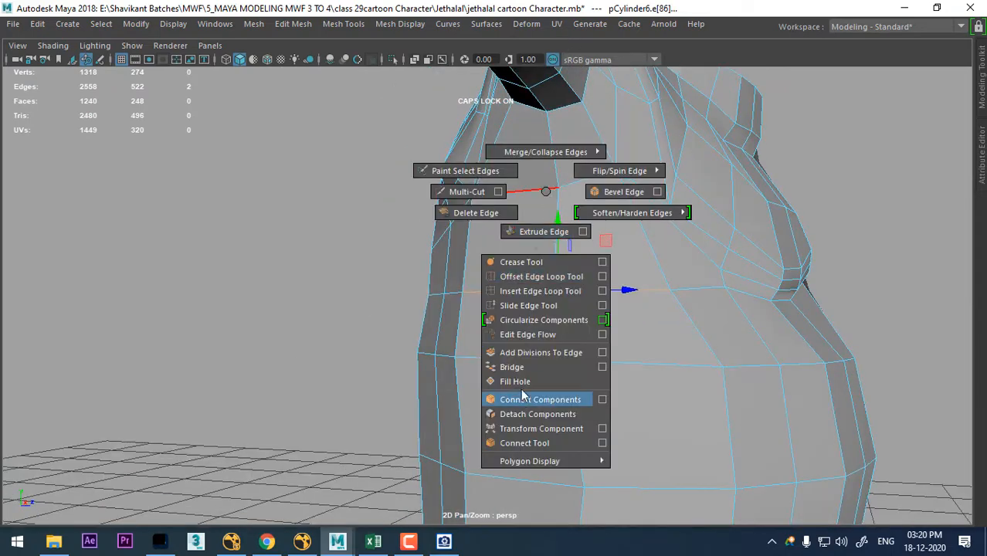
{"action": "right_click_drag", "start_coordinate": [524, 396], "coordinate": [521, 306], "text": "shift"}
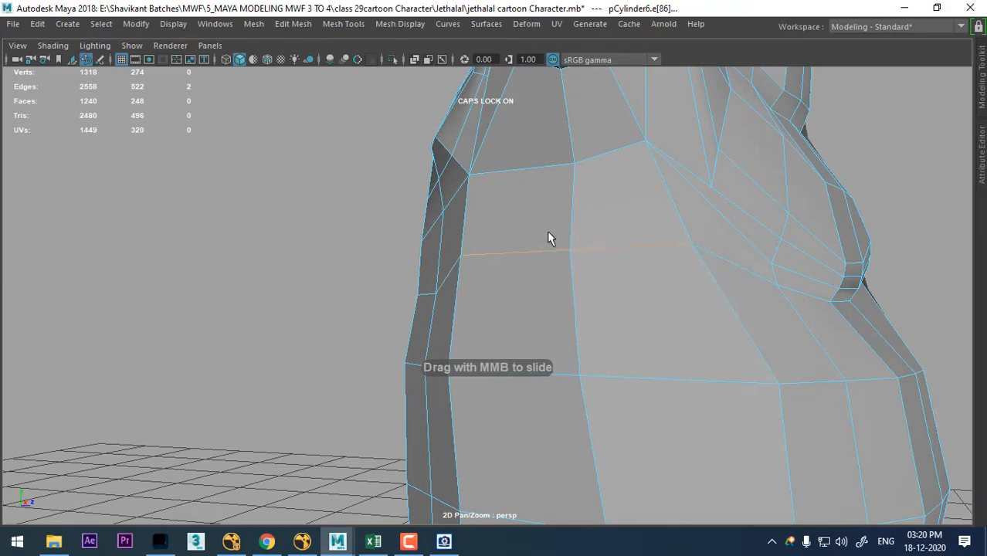
{"action": "left_click_drag", "start_coordinate": [463, 284], "coordinate": [587, 265], "text": "alt"}
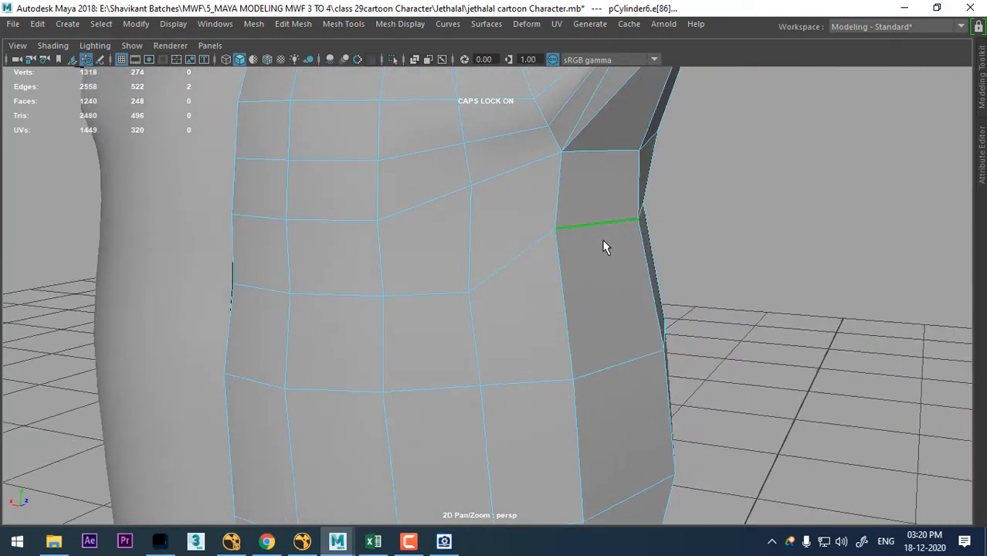
{"action": "left_click", "coordinate": [605, 244]}
- Raise the back vertex next to the slid side edges to even out the horizontal edge row
{"action": "left_click_drag", "start_coordinate": [470, 293], "coordinate": [564, 231], "text": "alt"}
{"action": "right_click_drag", "start_coordinate": [563, 124], "coordinate": [450, 154]}
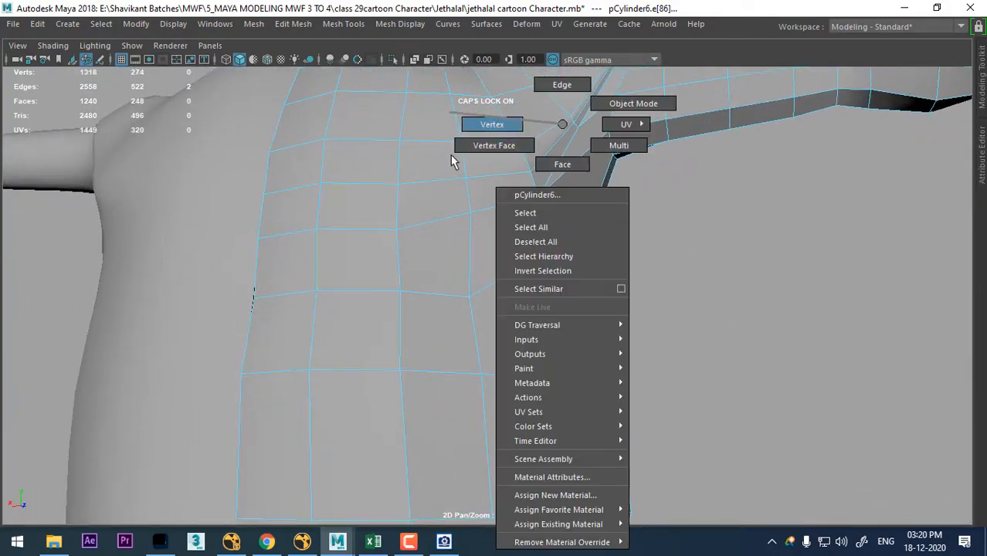
{"action": "left_click", "coordinate": [468, 304]}
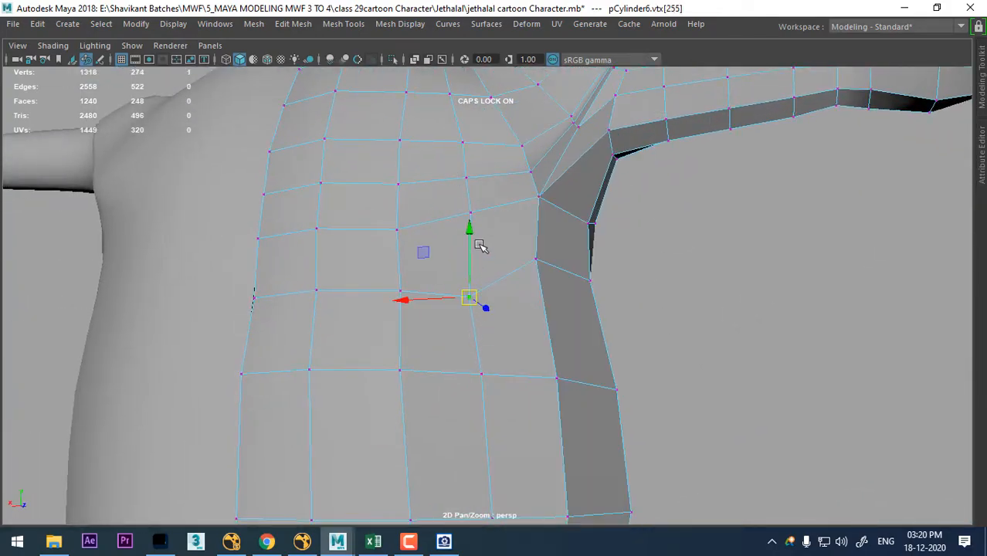
{"action": "left_click_drag", "start_coordinate": [571, 249], "coordinate": [558, 295], "text": "alt"}
{"action": "middle_click_drag", "start_coordinate": [558, 294], "coordinate": [553, 256], "text": "alt"}
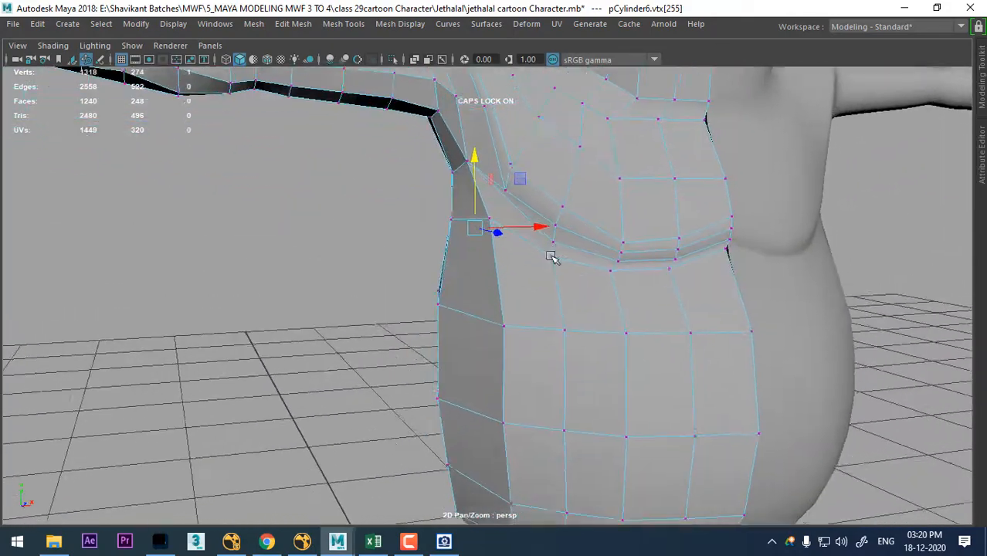
- Insert a horizontal edge loop around the torso between the chest fold and the belly edge row
{"action": "left_click_drag", "start_coordinate": [553, 256], "coordinate": [593, 270], "text": "alt"}
{"action": "right_click_drag", "start_coordinate": [594, 269], "coordinate": [582, 123]}
{"action": "left_click", "coordinate": [621, 267]}
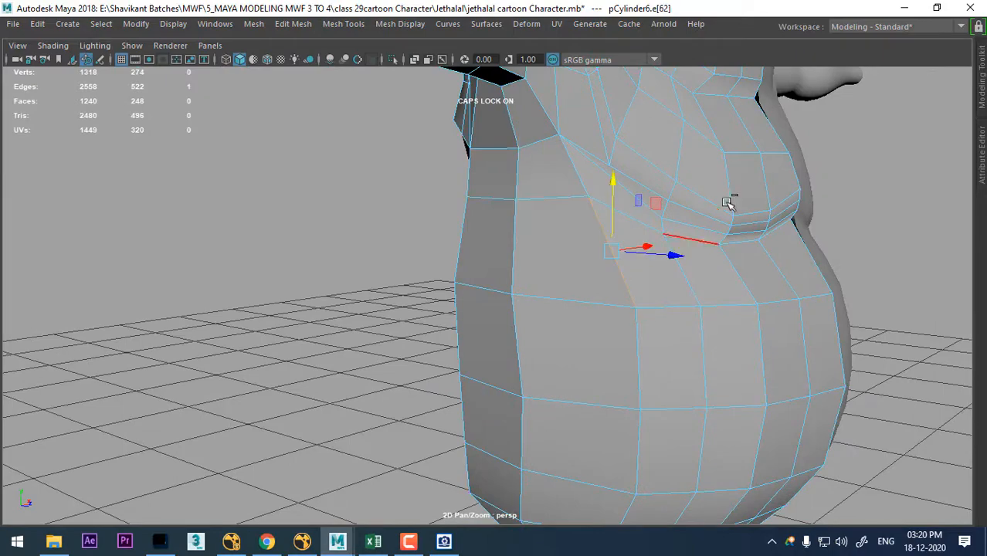
{"action": "right_click_drag", "start_coordinate": [727, 201], "coordinate": [529, 359], "text": "shift"}
{"action": "left_click_drag", "start_coordinate": [529, 359], "coordinate": [493, 302], "text": "alt"}
- In the front view, switch to vertex editing, show the hidden reference sketches and turn on X-Ray shading
{"action": "key", "text": "space"}
{"action": "scroll", "coordinate": [463, 296], "scroll_direction": "down", "scroll_amount": 10}
{"action": "middle_click_drag", "start_coordinate": [449, 293], "coordinate": [448, 289], "text": "alt"}
{"action": "scroll", "coordinate": [448, 290], "scroll_direction": "up", "scroll_amount": 10}
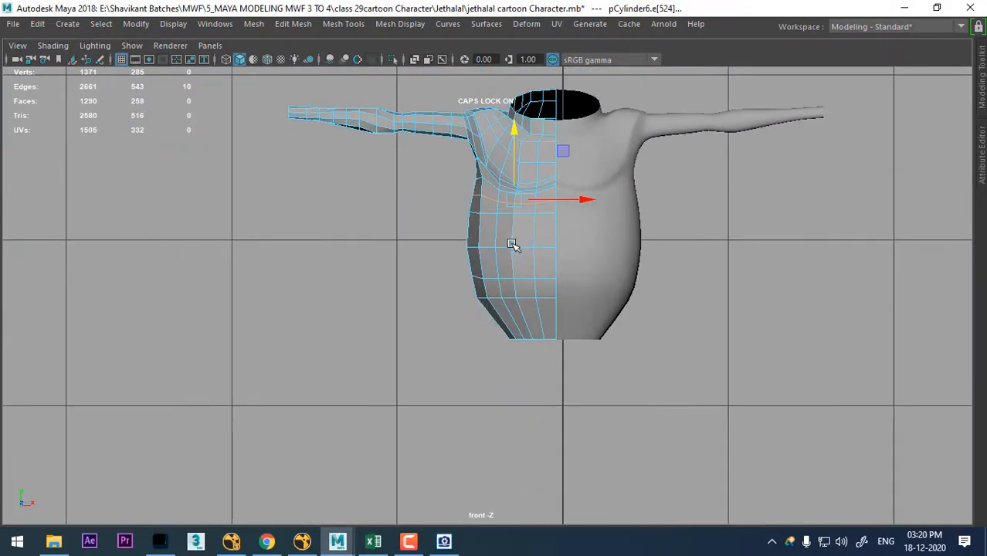
{"action": "scroll", "coordinate": [506, 250], "scroll_direction": "up", "scroll_amount": 2}
{"action": "middle_click_drag", "start_coordinate": [506, 250], "coordinate": [581, 368], "text": "alt"}
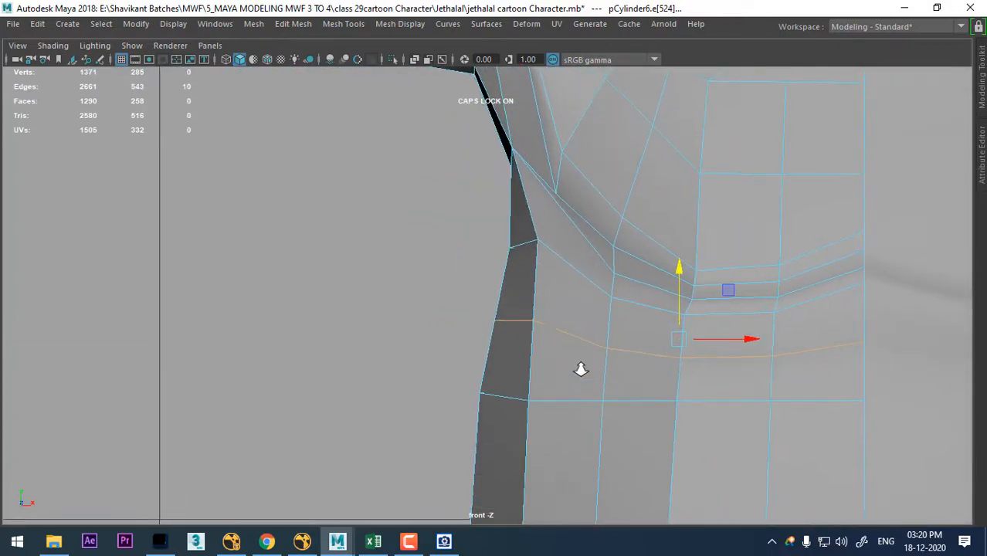
{"action": "right_click_drag", "start_coordinate": [564, 324], "coordinate": [471, 137]}
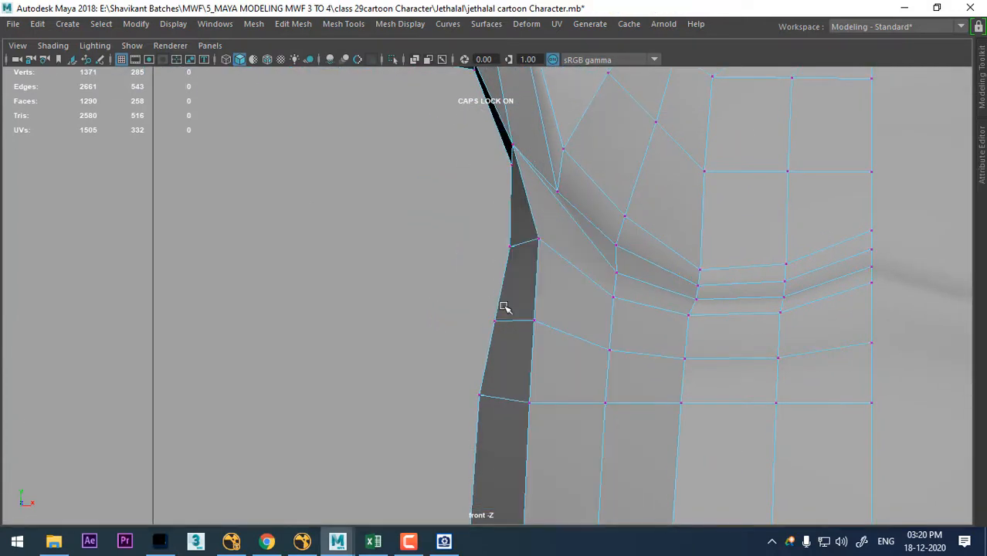
{"action": "key", "text": "ctrl+shift+h"}
{"action": "key", "text": "f"}
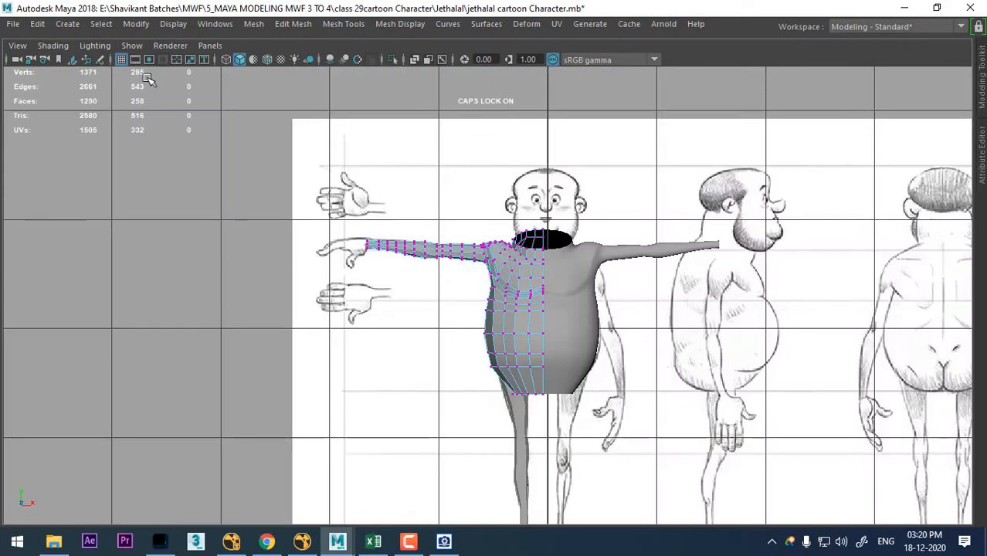
{"action": "left_click", "coordinate": [52, 45]}
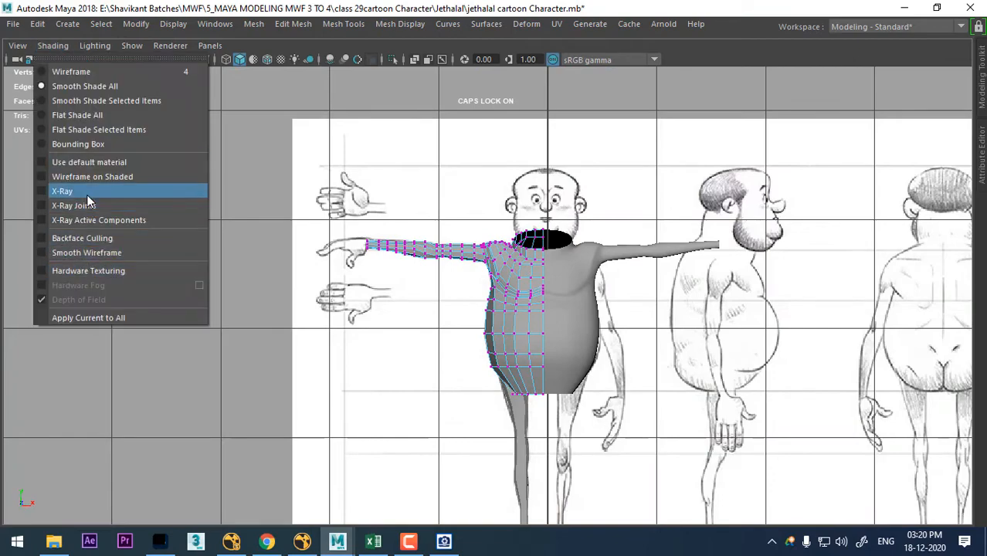
{"action": "left_click", "coordinate": [58, 190]}
{"action": "scroll", "coordinate": [541, 309], "scroll_direction": "up", "scroll_amount": 1}
{"action": "scroll", "coordinate": [567, 238], "scroll_direction": "up", "scroll_amount": 10}
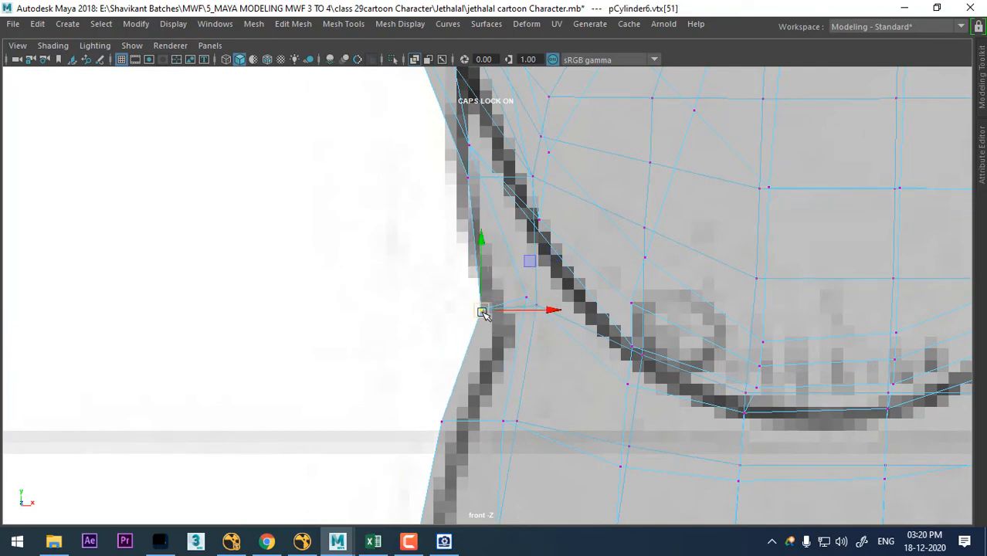
- Move the side-outline vertices below the armpit inward to match the reference sketch in the front view
{"action": "middle_click_drag", "start_coordinate": [494, 366], "coordinate": [436, 242], "text": "alt"}
{"action": "scroll", "coordinate": [402, 261], "scroll_direction": "up", "scroll_amount": 1}
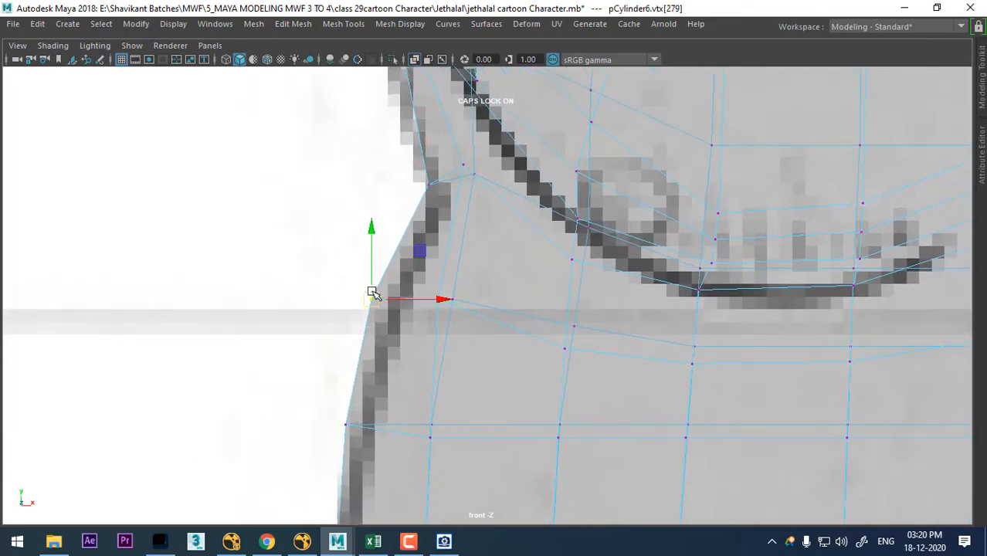
{"action": "scroll", "coordinate": [373, 294], "scroll_direction": "down", "scroll_amount": 6}
{"action": "scroll", "coordinate": [657, 385], "scroll_direction": "up", "scroll_amount": 5}
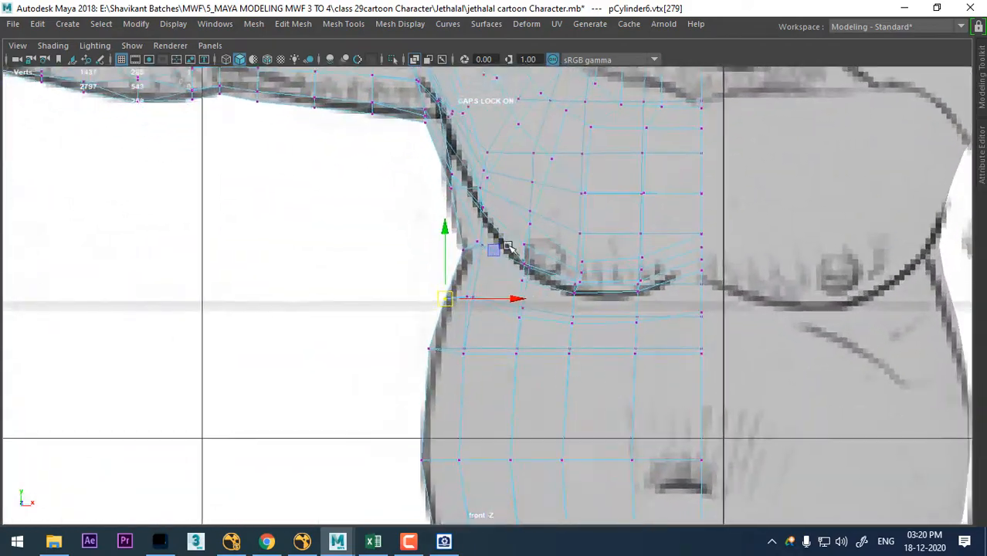
{"action": "scroll", "coordinate": [508, 246], "scroll_direction": "up", "scroll_amount": 3}
{"action": "middle_click_drag", "start_coordinate": [405, 95], "coordinate": [493, 287], "text": "alt"}
- Return to the perspective view, enable textured display and turn off X-Ray shading
{"action": "key", "text": "space"}
{"action": "key", "text": "space"}
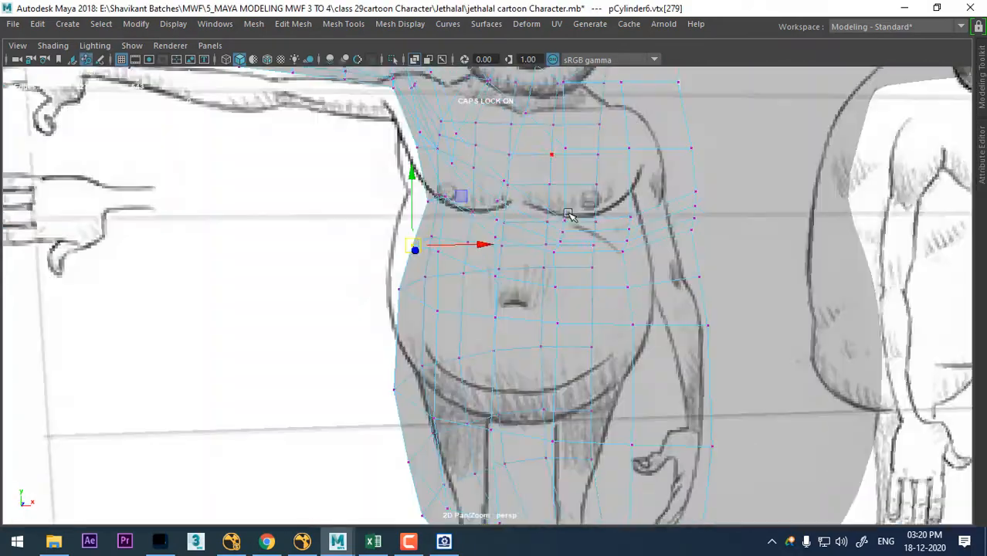
{"action": "left_click_drag", "start_coordinate": [569, 215], "coordinate": [604, 293], "text": "alt"}
{"action": "scroll", "coordinate": [533, 287], "scroll_direction": "up", "scroll_amount": 1}
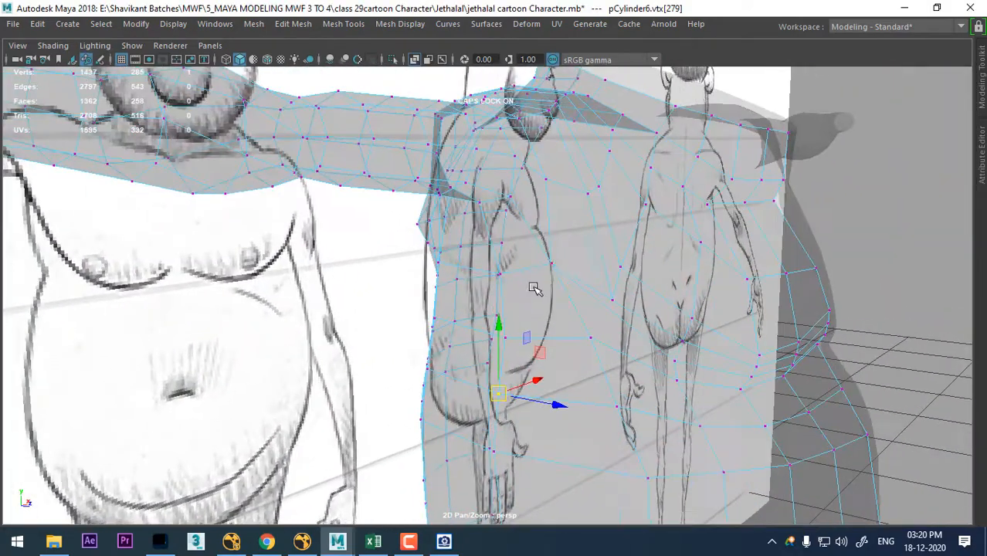
{"action": "key", "text": "6"}
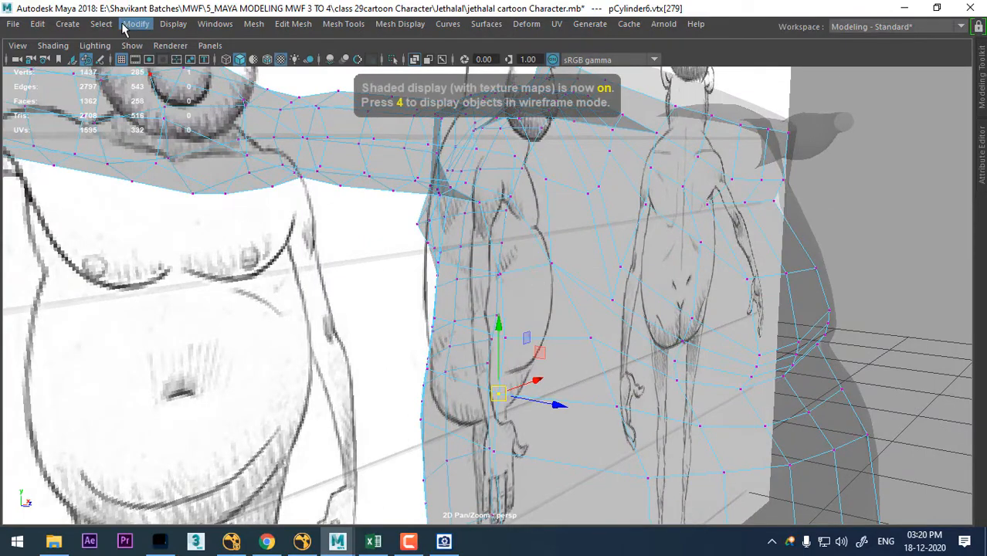
{"action": "left_click", "coordinate": [65, 47]}
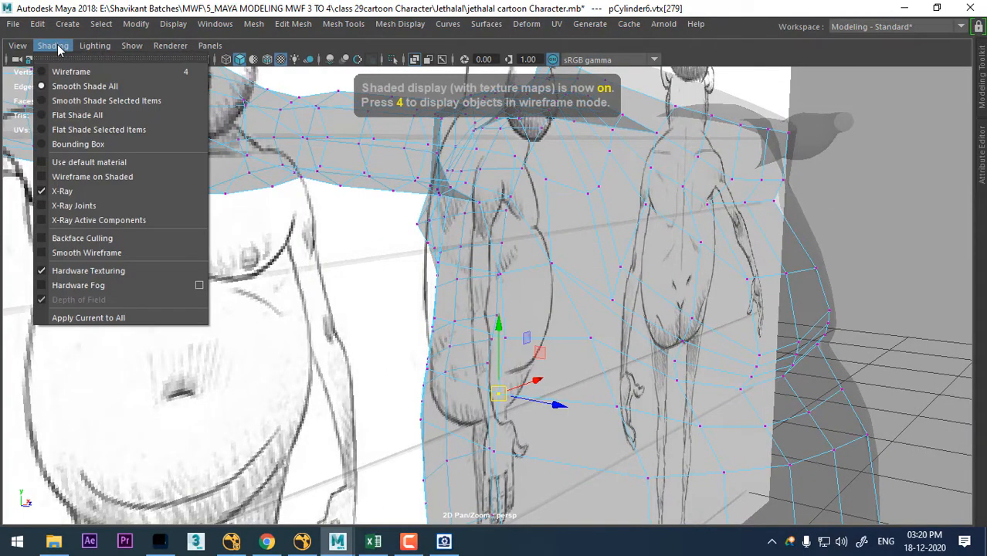
{"action": "left_click", "coordinate": [85, 194]}
- Adjust the single vertices under the arm and at the armpit to shape the underarm
{"action": "mouse_move", "coordinate": [553, 264]}
{"action": "left_mouse_down", "text": "alt"}
{"action": "mouse_move", "coordinate": [608, 233]}
{"action": "mouse_move", "coordinate": [683, 214]}
{"action": "mouse_move", "coordinate": [693, 152]}
{"action": "mouse_move", "coordinate": [749, 229]}
{"action": "mouse_move", "coordinate": [808, 221]}
{"action": "mouse_move", "coordinate": [489, 183]}
{"action": "mouse_move", "coordinate": [441, 222]}
{"action": "mouse_move", "coordinate": [501, 211]}
{"action": "mouse_move", "coordinate": [577, 159]}
{"action": "mouse_move", "coordinate": [510, 159]}
{"action": "mouse_move", "coordinate": [530, 144]}
{"action": "left_mouse_up", "text": "alt"}
{"action": "left_click", "coordinate": [674, 142]}
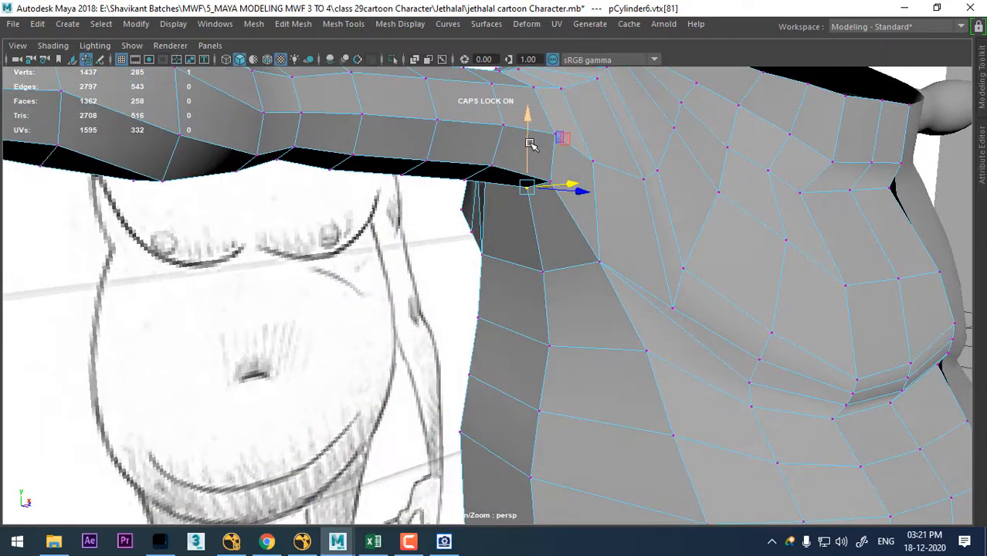
{"action": "left_click_drag", "start_coordinate": [588, 175], "coordinate": [521, 158], "text": "alt"}
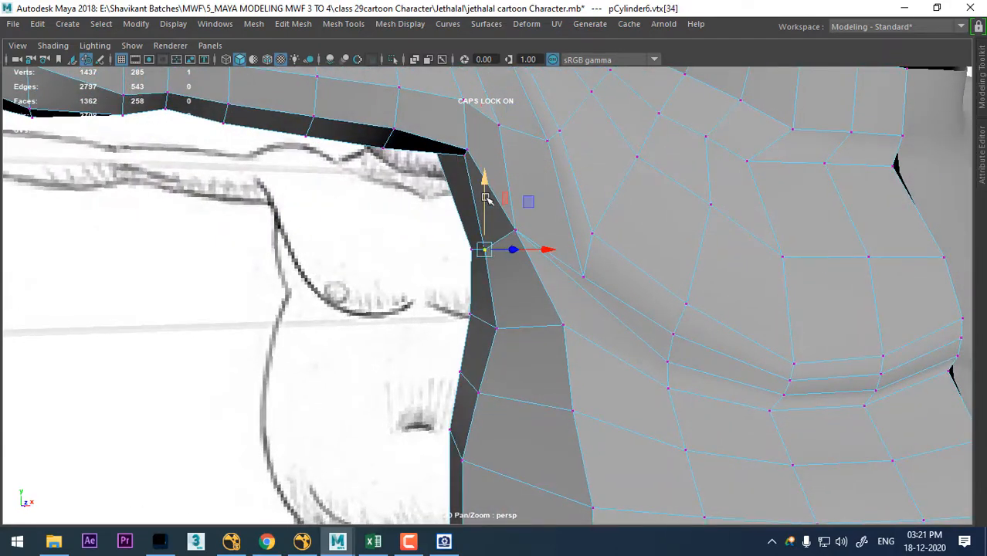
{"action": "left_click_drag", "start_coordinate": [514, 202], "coordinate": [544, 201], "text": "alt"}
{"action": "left_click_drag", "start_coordinate": [501, 212], "coordinate": [667, 181], "text": "alt"}
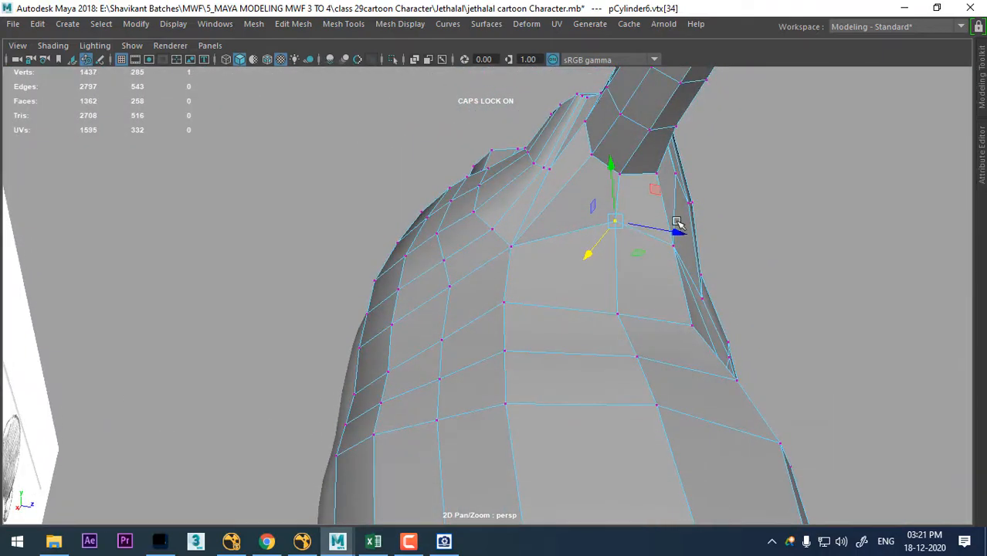
- Preview the mesh smoothed, examine the armpit, shoulder and chest, and restore the low-poly display
{"action": "key", "text": "3"}
{"action": "left_click_drag", "start_coordinate": [683, 256], "coordinate": [506, 176], "text": "alt"}
{"action": "scroll", "coordinate": [579, 264], "scroll_direction": "down", "scroll_amount": 5}
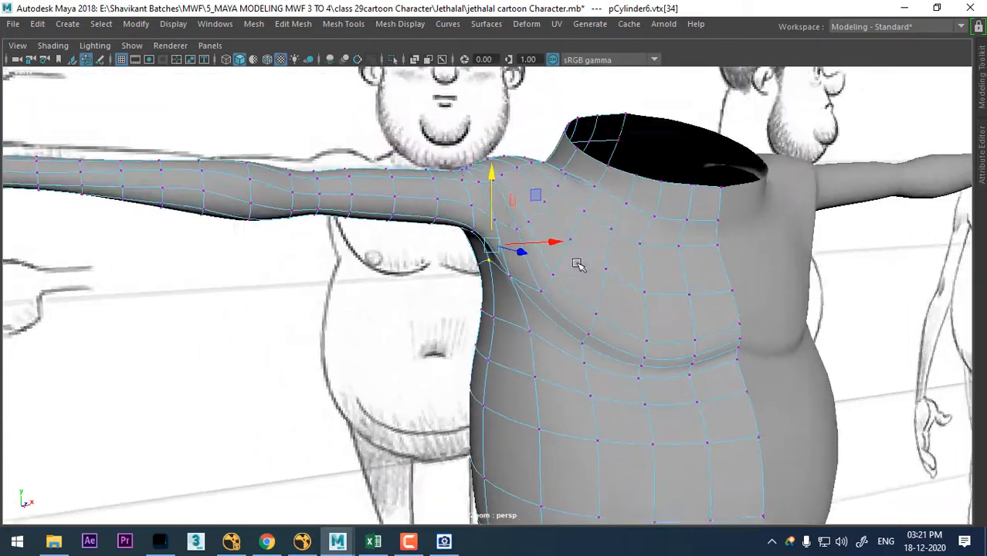
{"action": "left_click_drag", "start_coordinate": [579, 265], "coordinate": [501, 199], "text": "alt"}
{"action": "left_click_drag", "start_coordinate": [570, 303], "coordinate": [648, 357], "text": "alt"}
{"action": "scroll", "coordinate": [641, 344], "scroll_direction": "up", "scroll_amount": 5}
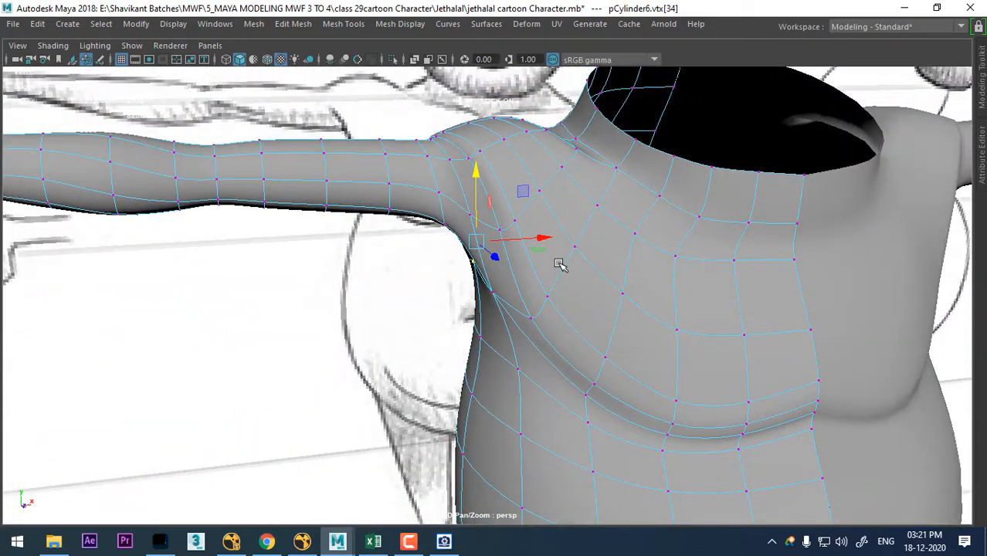
{"action": "key", "text": "1"}
- Slide the two vertical edges at the front of the shoulder toward the arm with the Slide Edge Tool
{"action": "scroll", "coordinate": [540, 274], "scroll_direction": "up", "scroll_amount": 4}
{"action": "left_click_drag", "start_coordinate": [540, 274], "coordinate": [601, 275], "text": "alt"}
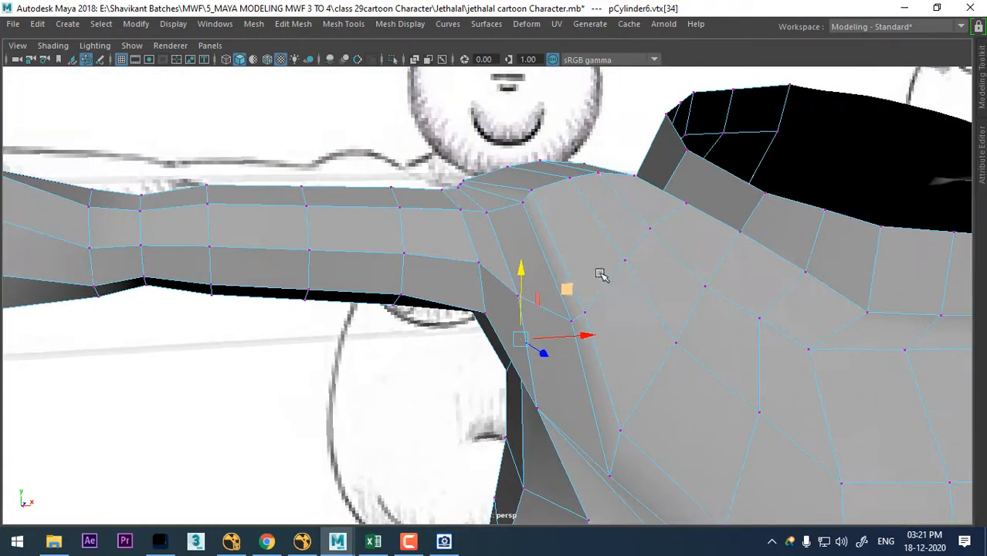
{"action": "right_click_drag", "start_coordinate": [598, 206], "coordinate": [606, 88]}
{"action": "left_click", "coordinate": [547, 256]}
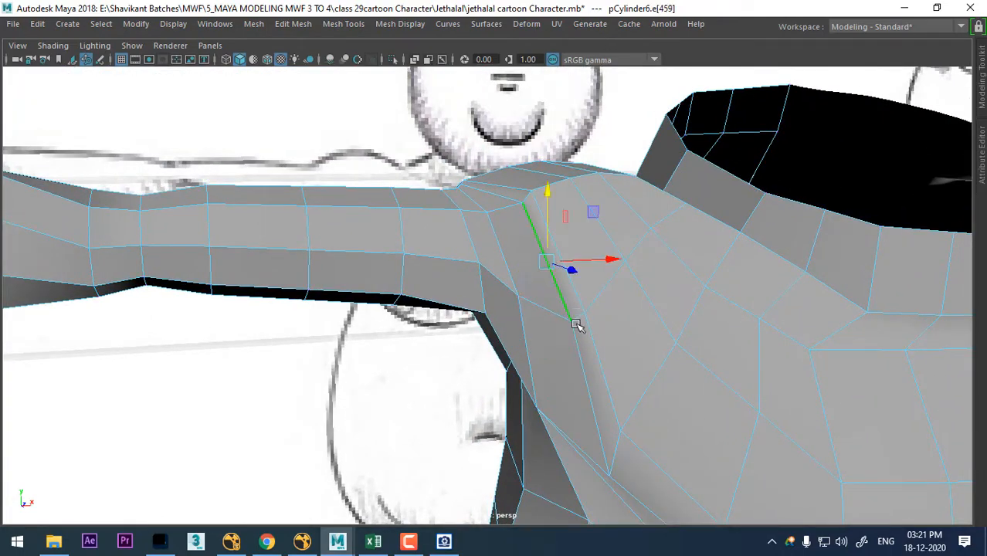
{"action": "right_click_drag", "start_coordinate": [610, 203], "coordinate": [591, 313], "text": "shift"}
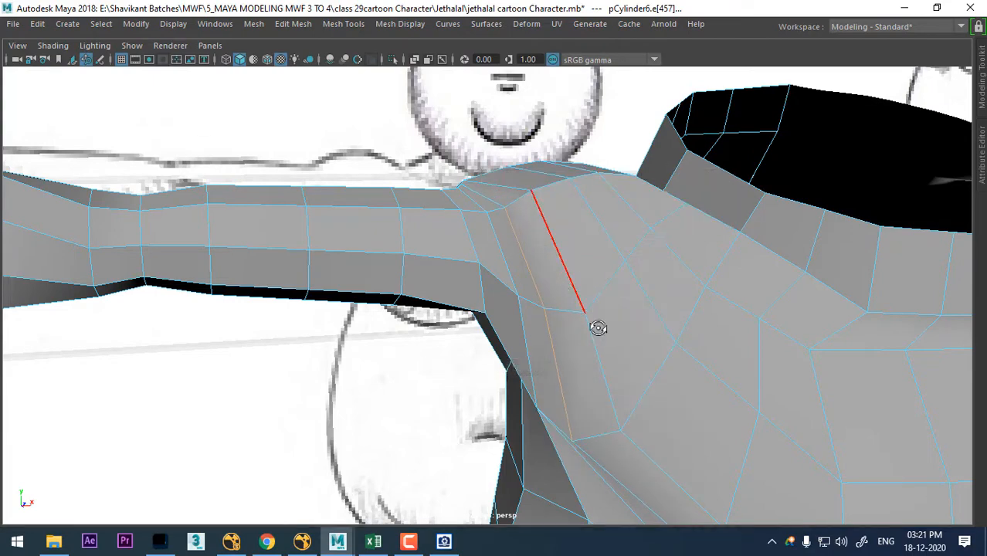
{"action": "left_click_drag", "start_coordinate": [597, 326], "coordinate": [688, 313], "text": "alt"}
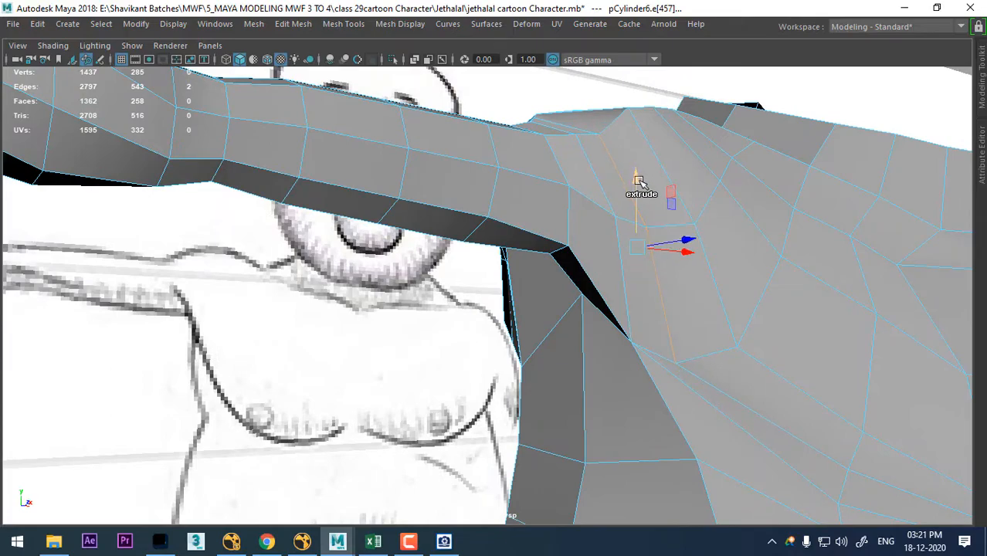
- Move the two slid shoulder edges slightly upward and check the shoulder's form from the side
{"action": "left_click_drag", "start_coordinate": [640, 181], "coordinate": [634, 169]}
{"action": "left_click_drag", "start_coordinate": [633, 255], "coordinate": [712, 397], "text": "alt"}
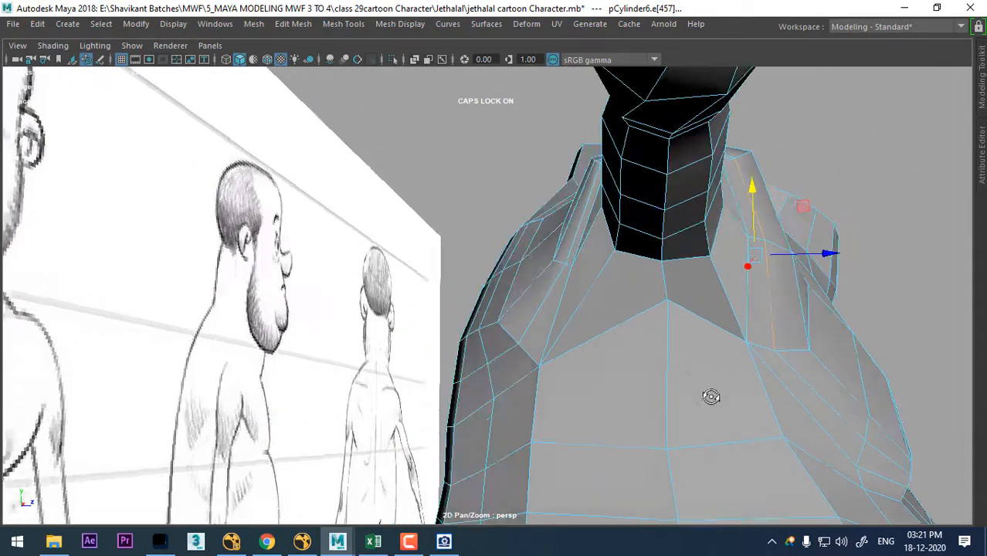
{"action": "middle_click_drag", "start_coordinate": [712, 397], "coordinate": [679, 166], "text": "alt"}
{"action": "left_click_drag", "start_coordinate": [679, 166], "coordinate": [595, 131], "text": "alt"}
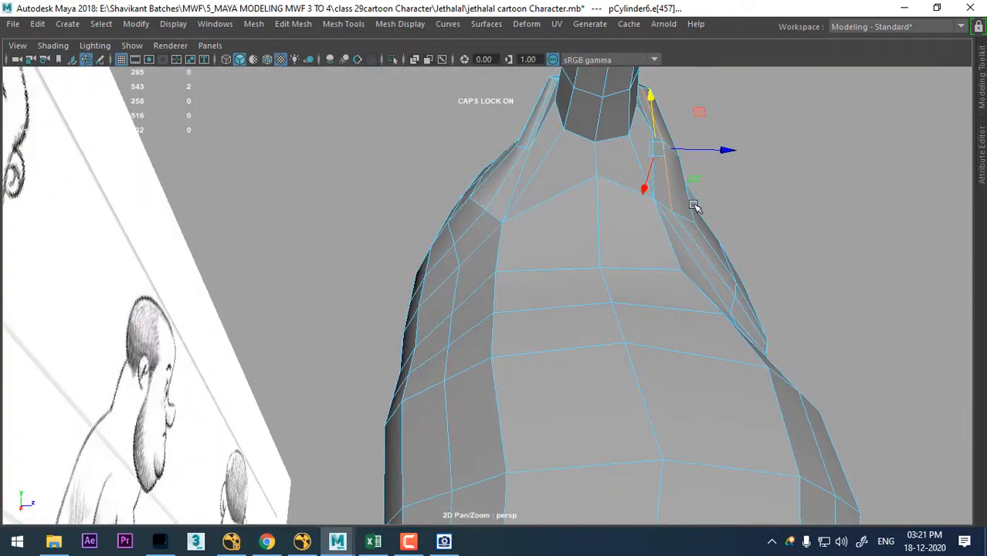
- Return to object mode and hide the reference sketches and other objects, leaving only the torso mesh
{"action": "left_click_drag", "start_coordinate": [693, 205], "coordinate": [652, 191], "text": "alt"}
{"action": "right_click_drag", "start_coordinate": [652, 192], "coordinate": [729, 63]}
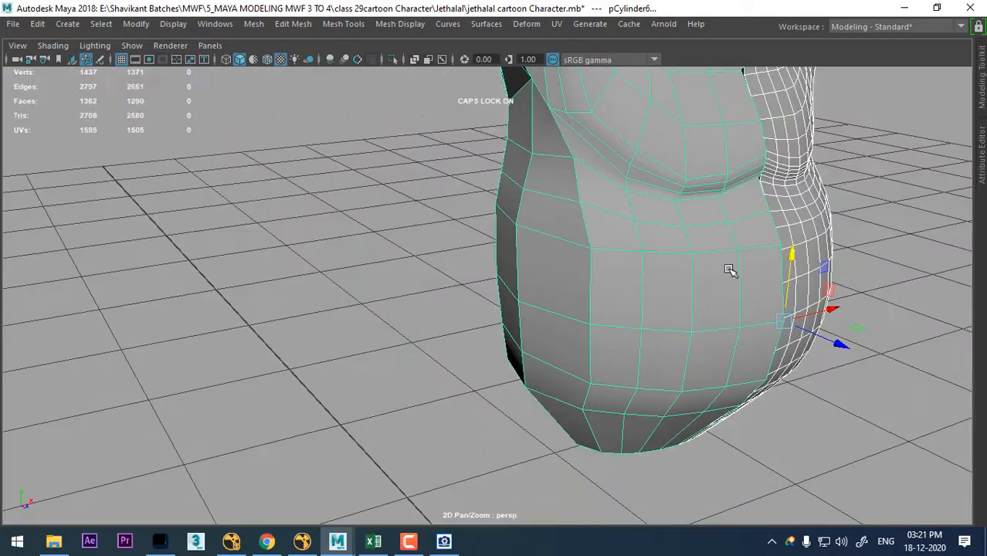
{"action": "key", "text": "alt+h"}
{"action": "left_click_drag", "start_coordinate": [608, 325], "coordinate": [783, 317], "text": "alt"}
{"action": "right_click_drag", "start_coordinate": [783, 317], "coordinate": [522, 284], "text": "alt"}
{"action": "left_click_drag", "start_coordinate": [523, 285], "coordinate": [373, 305], "text": "alt"}
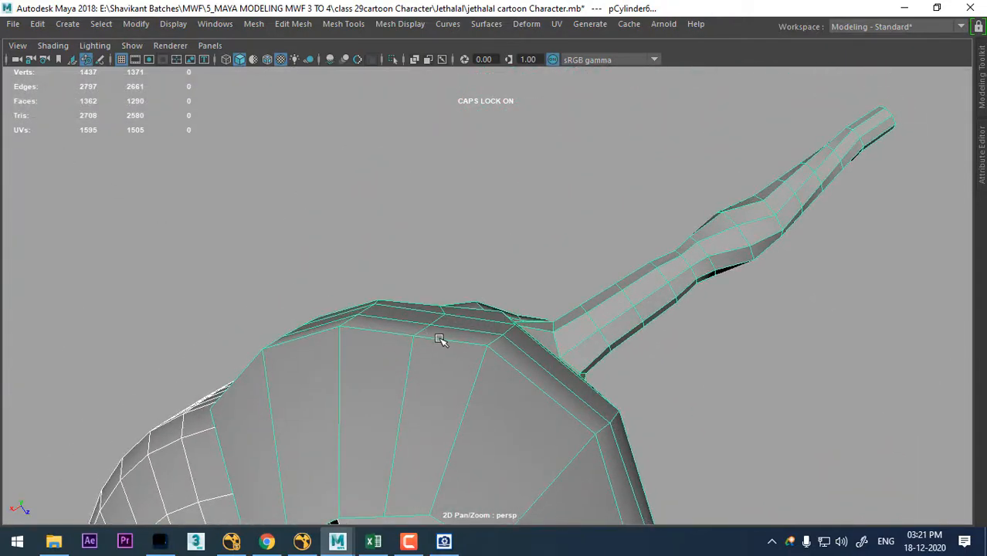
- Select the vertical edge loop in the middle of the half back and adjust it to round out the back
{"action": "right_click_drag", "start_coordinate": [439, 340], "coordinate": [441, 83]}
{"action": "left_click", "coordinate": [442, 345]}
{"action": "double_click", "coordinate": [427, 331]}
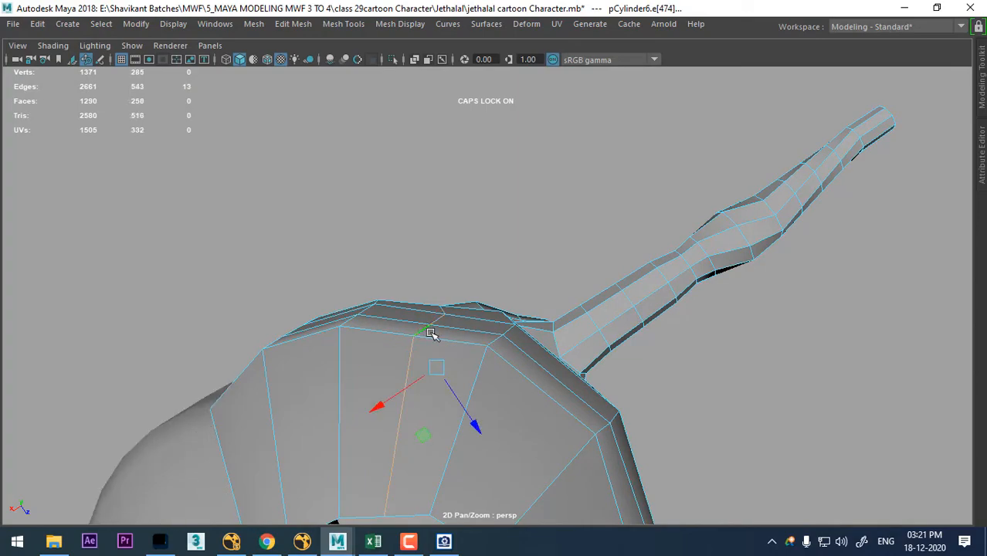
{"action": "left_click_drag", "start_coordinate": [552, 390], "coordinate": [403, 266], "text": "alt"}
{"action": "right_click_drag", "start_coordinate": [403, 267], "coordinate": [406, 183], "text": "alt"}
{"action": "left_click_drag", "start_coordinate": [406, 183], "coordinate": [421, 264], "text": "alt"}
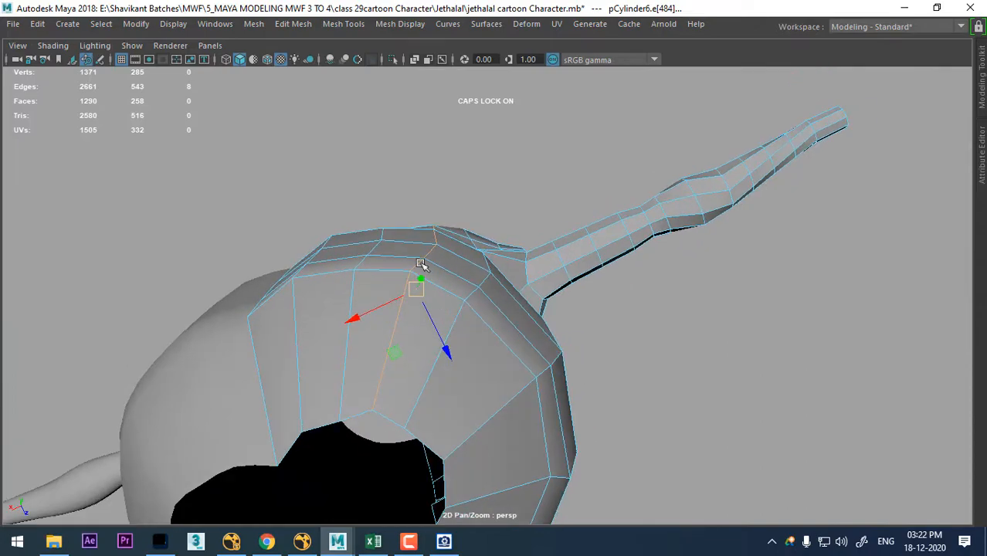
- Select the neighbouring vertical back loop nearer the center line and adjust it to even out the back's curve
{"action": "left_click_drag", "start_coordinate": [425, 332], "coordinate": [452, 441], "text": "alt"}
{"action": "scroll", "coordinate": [370, 213], "scroll_direction": "down", "scroll_amount": 5}
{"action": "left_click_drag", "start_coordinate": [370, 220], "coordinate": [409, 307], "text": "alt"}
{"action": "left_click_drag", "start_coordinate": [435, 213], "coordinate": [399, 241], "text": "alt"}
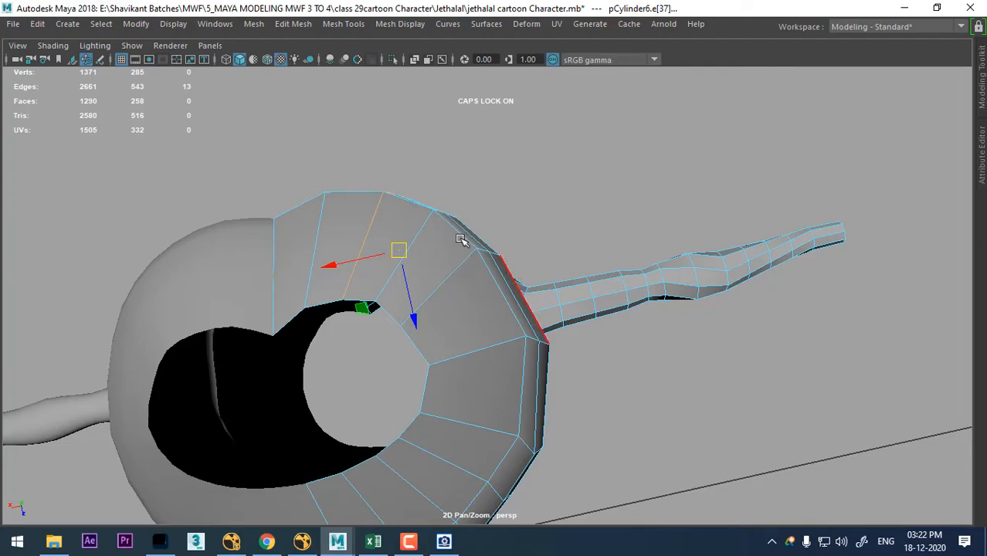
{"action": "left_click_drag", "start_coordinate": [460, 240], "coordinate": [638, 321], "text": "alt"}
- Examine the belly and side topology of the torso in the perspective and front views
{"action": "left_click_drag", "start_coordinate": [608, 289], "coordinate": [417, 463], "text": "alt"}
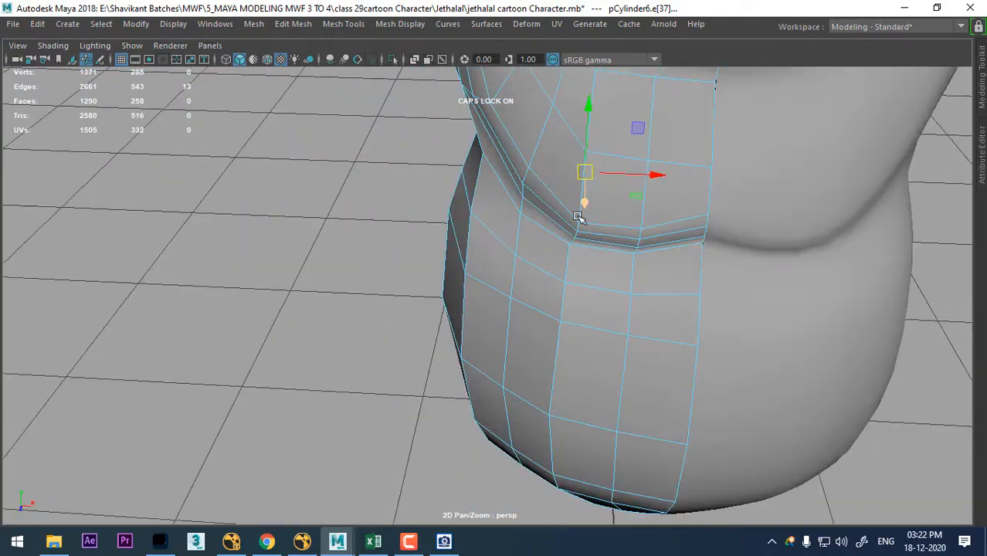
{"action": "left_click_drag", "start_coordinate": [578, 217], "coordinate": [628, 253], "text": "alt"}
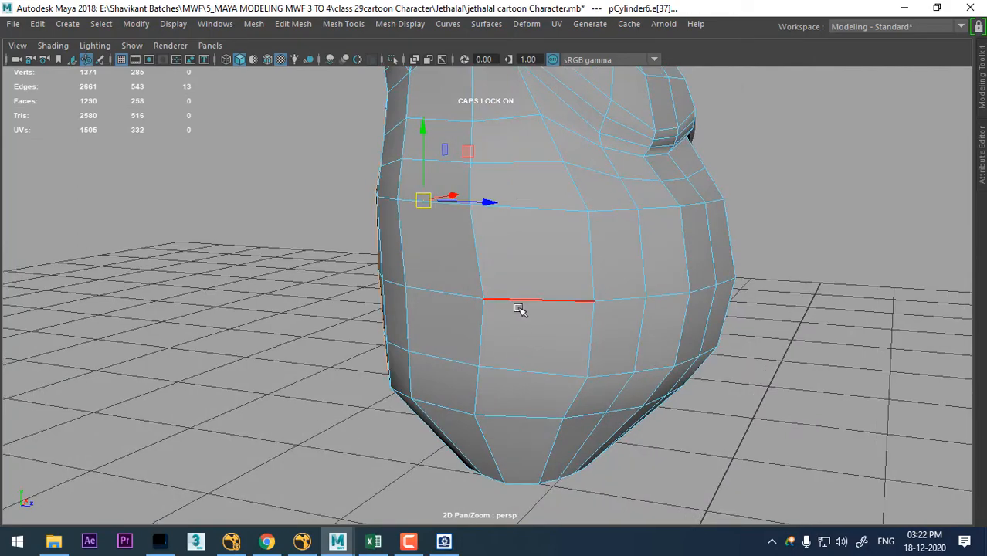
{"action": "left_click_drag", "start_coordinate": [519, 309], "coordinate": [450, 291], "text": "alt"}
{"action": "key", "text": "space"}
{"action": "scroll", "coordinate": [346, 414], "scroll_direction": "down", "scroll_amount": 5}
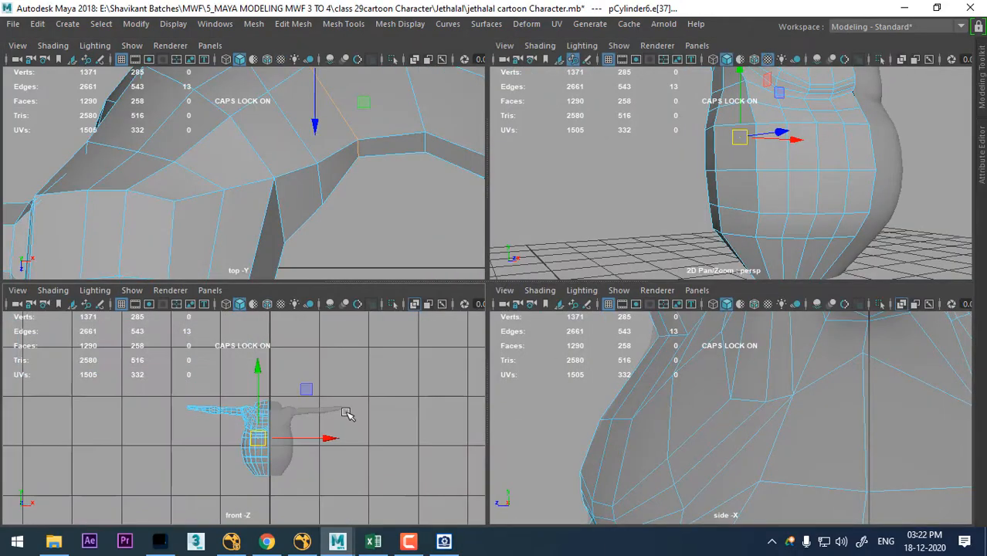
{"action": "middle_click_drag", "start_coordinate": [347, 414], "coordinate": [334, 363], "text": "alt"}
{"action": "right_click_drag", "start_coordinate": [334, 363], "coordinate": [460, 516], "text": "alt"}
{"action": "right_click_drag", "start_coordinate": [267, 425], "coordinate": [315, 475], "text": "alt"}
{"action": "middle_click_drag", "start_coordinate": [276, 417], "coordinate": [301, 462], "text": "alt"}
{"action": "right_click_drag", "start_coordinate": [262, 406], "coordinate": [310, 447], "text": "alt"}
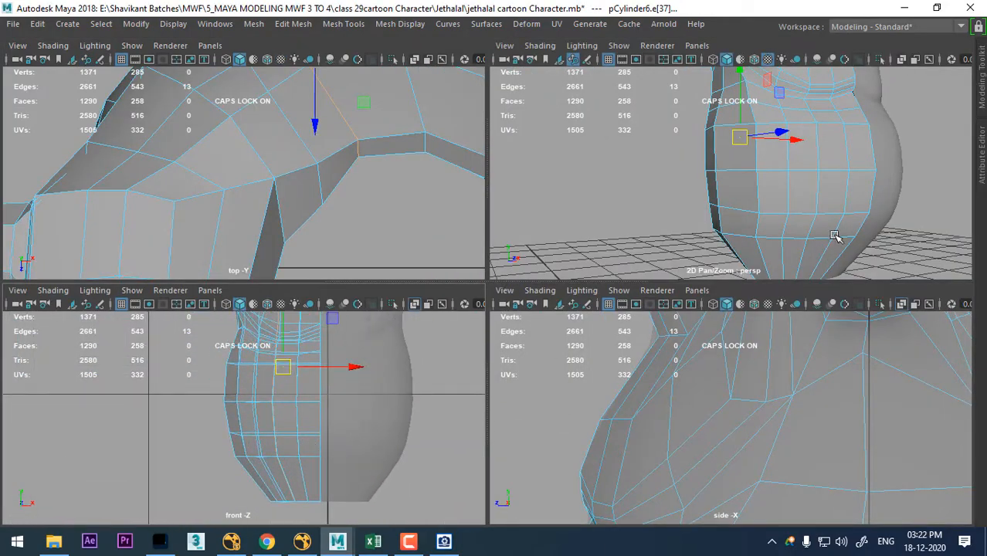
{"action": "left_click_drag", "start_coordinate": [870, 186], "coordinate": [855, 187], "text": "alt"}
{"action": "key", "text": "space"}
{"action": "left_click_drag", "start_coordinate": [721, 207], "coordinate": [688, 245], "text": "alt"}
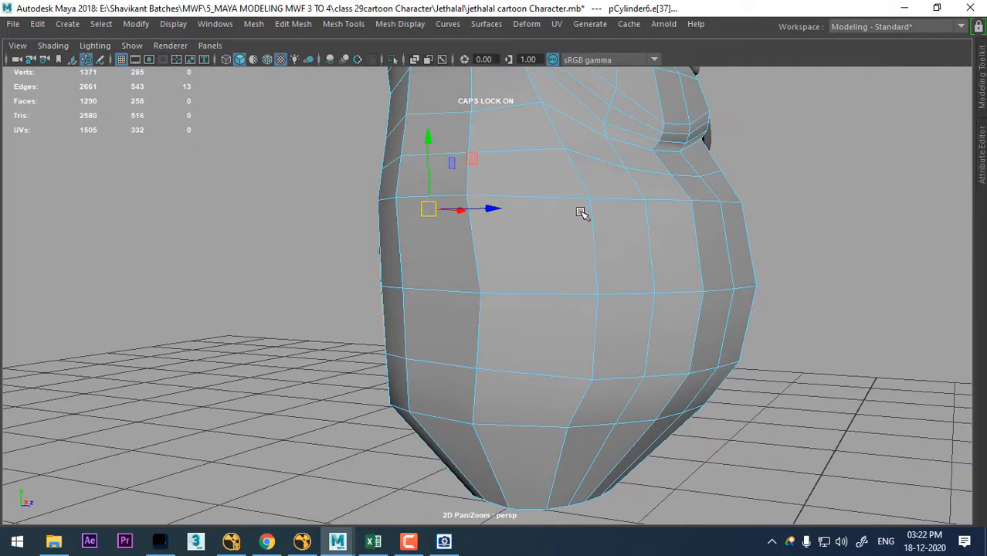
{"action": "left_click_drag", "start_coordinate": [546, 237], "coordinate": [607, 242], "text": "alt"}
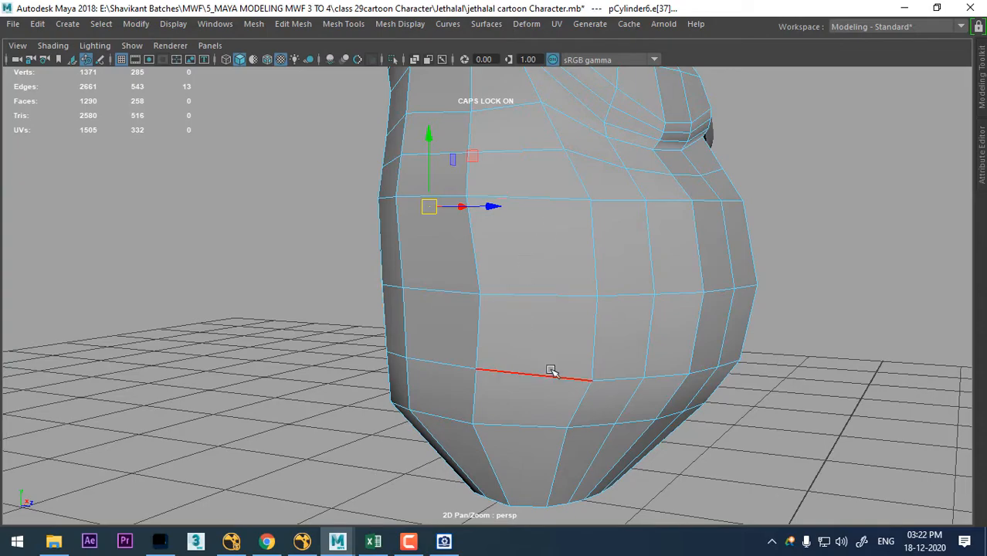
- Return the torso to object mode and bring the reference sketches and the rest of the model back into view around it
{"action": "left_click_drag", "start_coordinate": [551, 370], "coordinate": [628, 204], "text": "alt"}
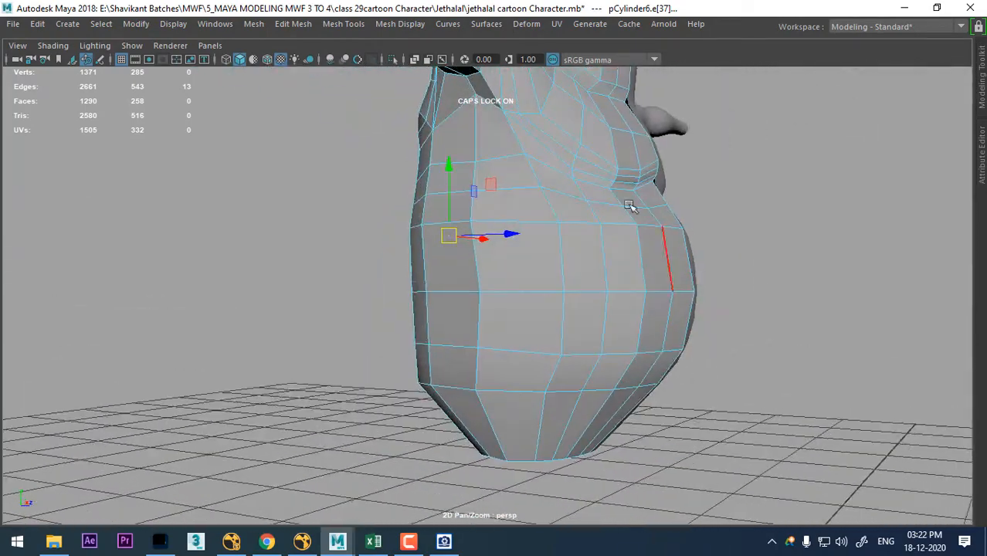
{"action": "right_click_drag", "start_coordinate": [622, 123], "coordinate": [698, 101]}
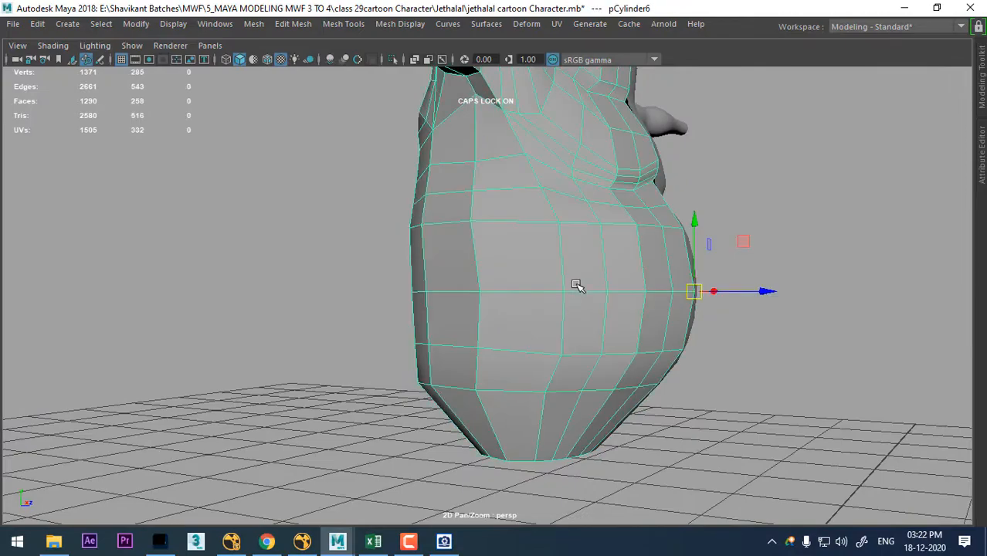
{"action": "scroll", "coordinate": [577, 286], "scroll_direction": "up", "scroll_amount": 5}
{"action": "left_click_drag", "start_coordinate": [610, 299], "coordinate": [553, 273], "text": "alt"}
{"action": "middle_click_drag", "start_coordinate": [170, 278], "coordinate": [403, 298], "text": "alt"}
{"action": "scroll", "coordinate": [622, 251], "scroll_direction": "down", "scroll_amount": 4}
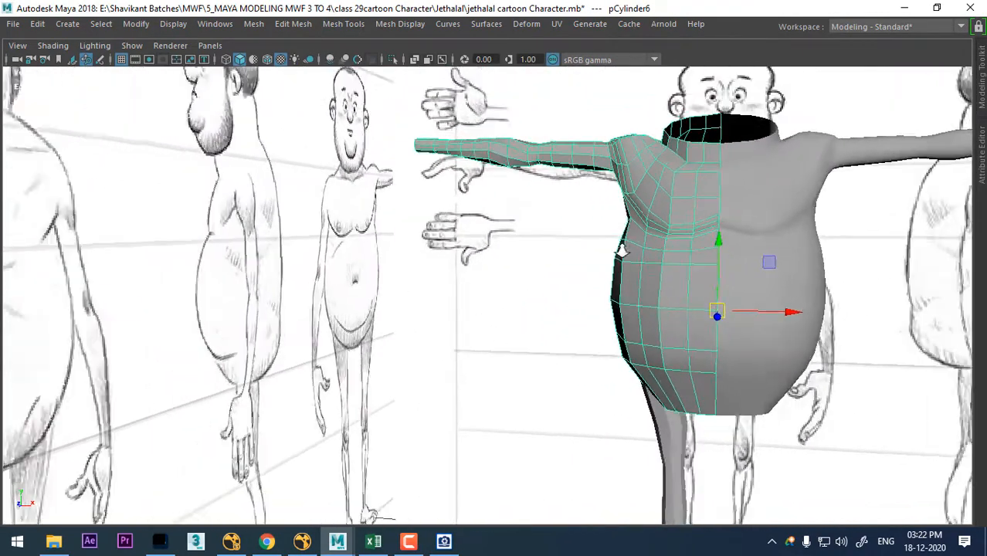
{"action": "middle_click_drag", "start_coordinate": [629, 282], "coordinate": [395, 275], "text": "alt"}
{"action": "scroll", "coordinate": [667, 247], "scroll_direction": "down", "scroll_amount": 4}
{"action": "middle_click_drag", "start_coordinate": [667, 247], "coordinate": [551, 258], "text": "alt"}
{"action": "middle_click_drag", "start_coordinate": [490, 268], "coordinate": [714, 264], "text": "alt"}
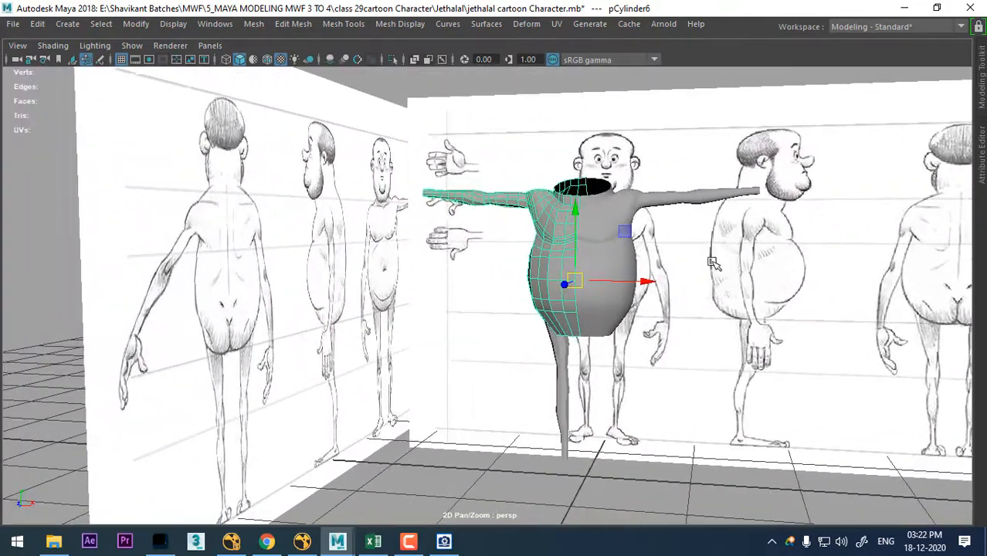
{"action": "left_click_drag", "start_coordinate": [518, 277], "coordinate": [532, 281], "text": "alt"}
- Compare the belly's outline with the front reference sketch in the four-view layout
{"action": "key", "text": "space"}
{"action": "scroll", "coordinate": [340, 409], "scroll_direction": "up", "scroll_amount": 3}
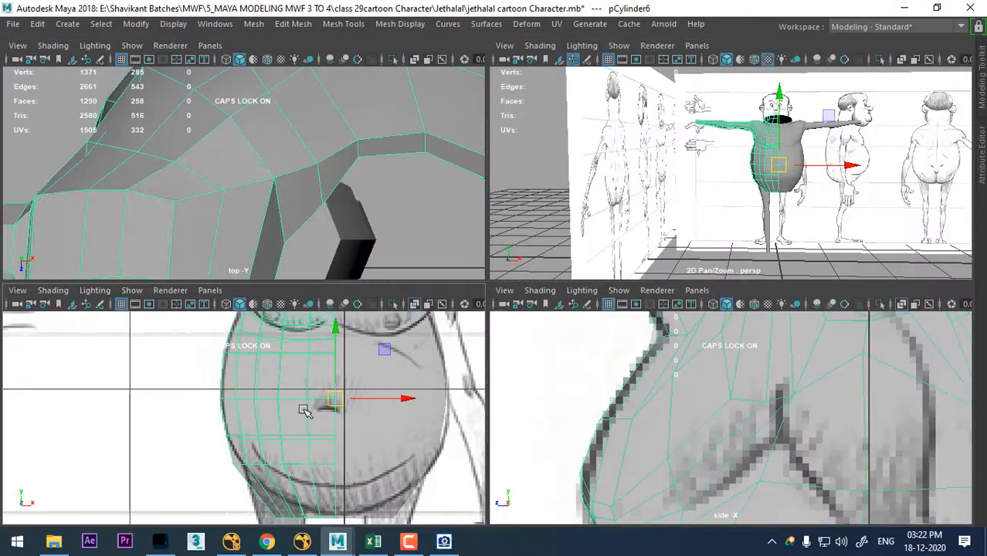
{"action": "middle_click_drag", "start_coordinate": [363, 402], "coordinate": [346, 445], "text": "alt"}
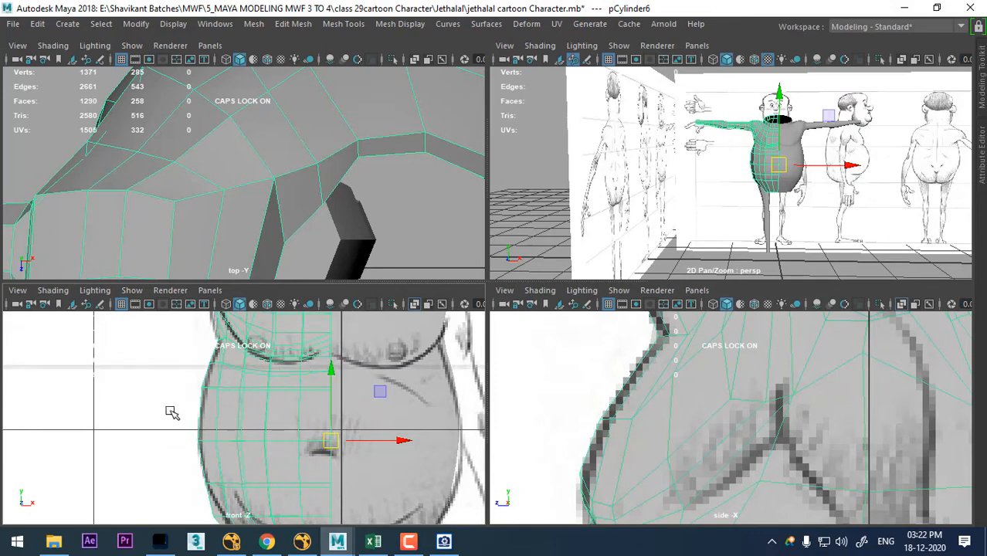
{"action": "scroll", "coordinate": [368, 417], "scroll_direction": "up", "scroll_amount": 2}
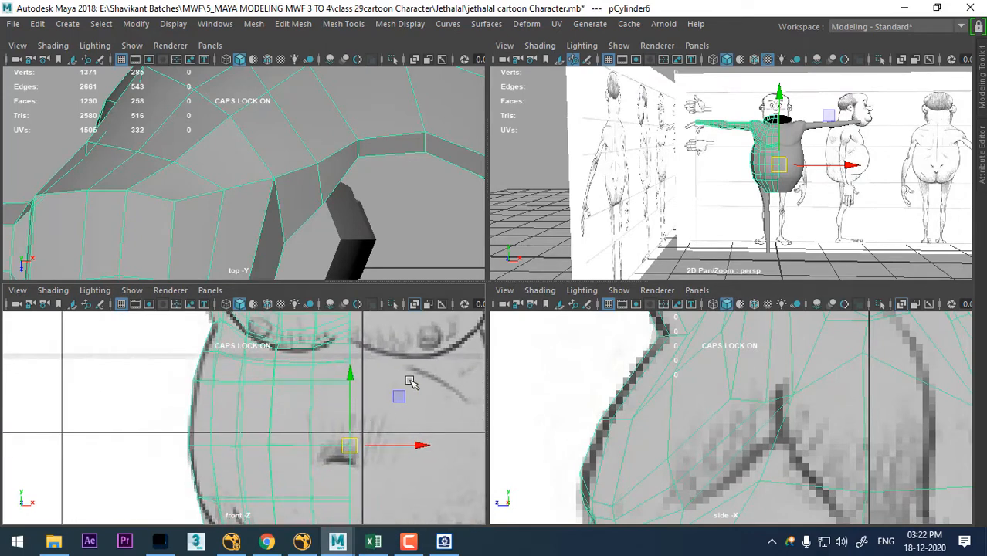
{"action": "left_click_drag", "start_coordinate": [833, 210], "coordinate": [695, 220], "text": "alt"}
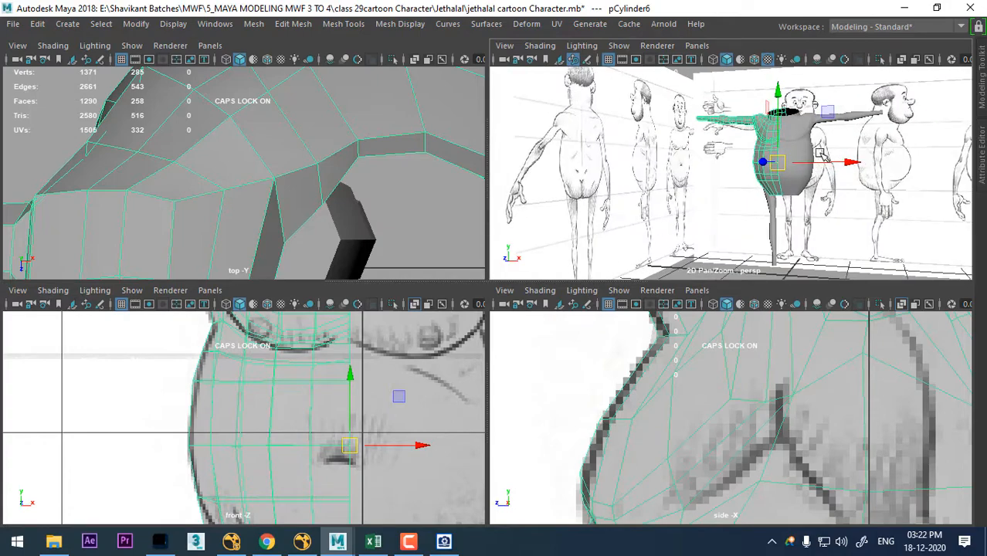
- Select the upper two rows of front belly faces on the torso half, from the center line toward the side
{"action": "scroll", "coordinate": [821, 154], "scroll_direction": "up", "scroll_amount": 6}
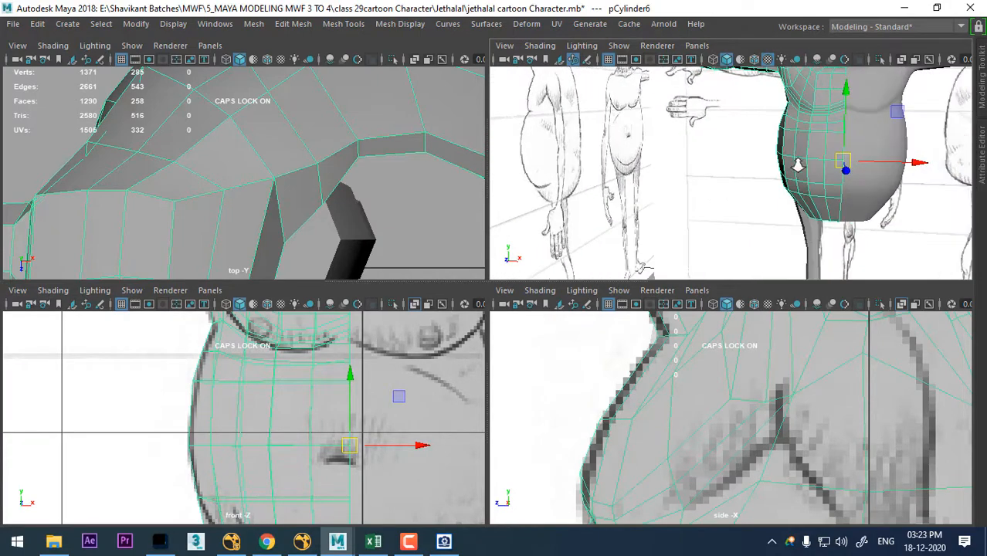
{"action": "scroll", "coordinate": [798, 164], "scroll_direction": "up", "scroll_amount": 2}
{"action": "right_click_drag", "start_coordinate": [829, 108], "coordinate": [902, 147]}
{"action": "left_click", "coordinate": [858, 121]}
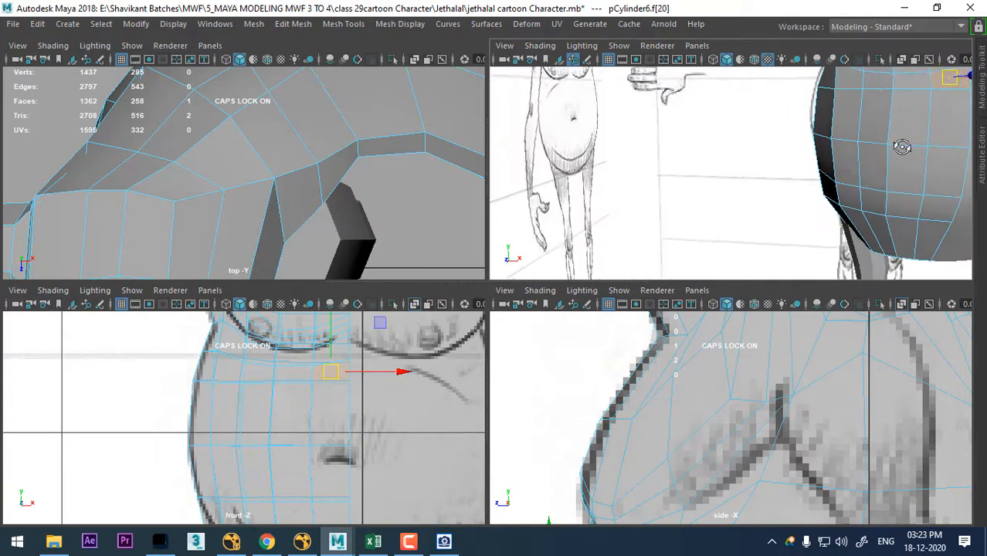
{"action": "left_click_drag", "start_coordinate": [901, 147], "coordinate": [919, 153], "text": "alt"}
{"action": "middle_click_drag", "start_coordinate": [920, 153], "coordinate": [859, 161], "text": "alt"}
{"action": "left_click", "coordinate": [849, 119], "text": "shift"}
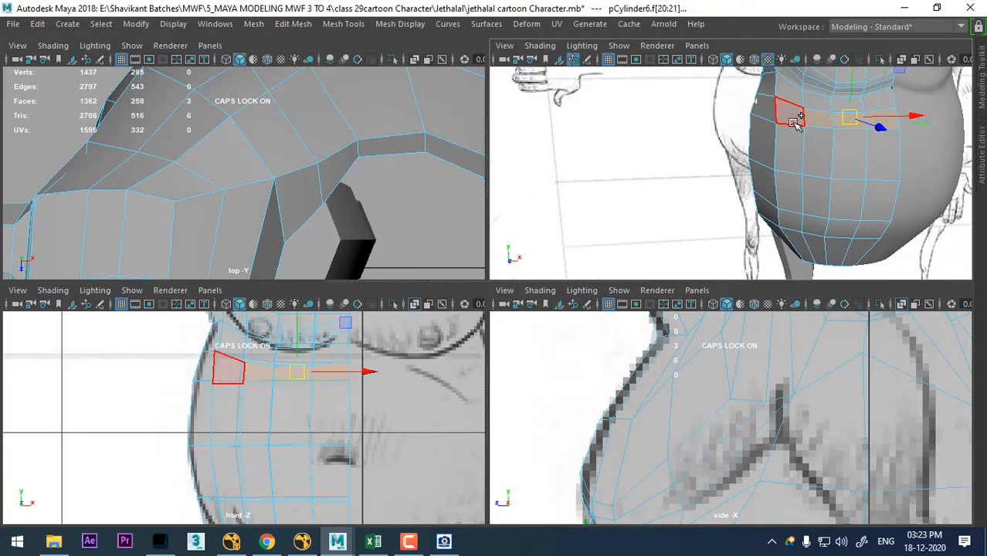
{"action": "left_click", "coordinate": [793, 124], "text": "shift"}
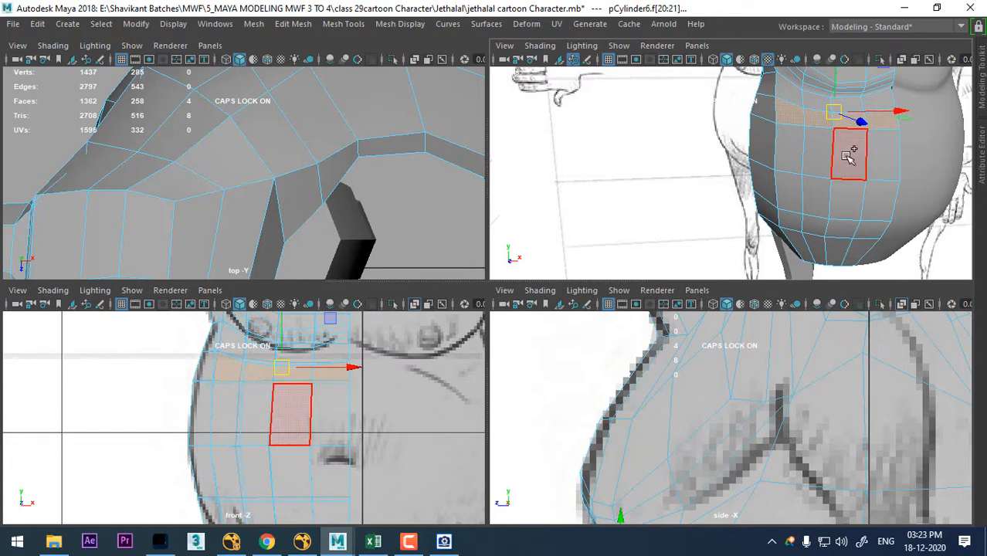
{"action": "left_click", "coordinate": [795, 145], "text": "shift"}
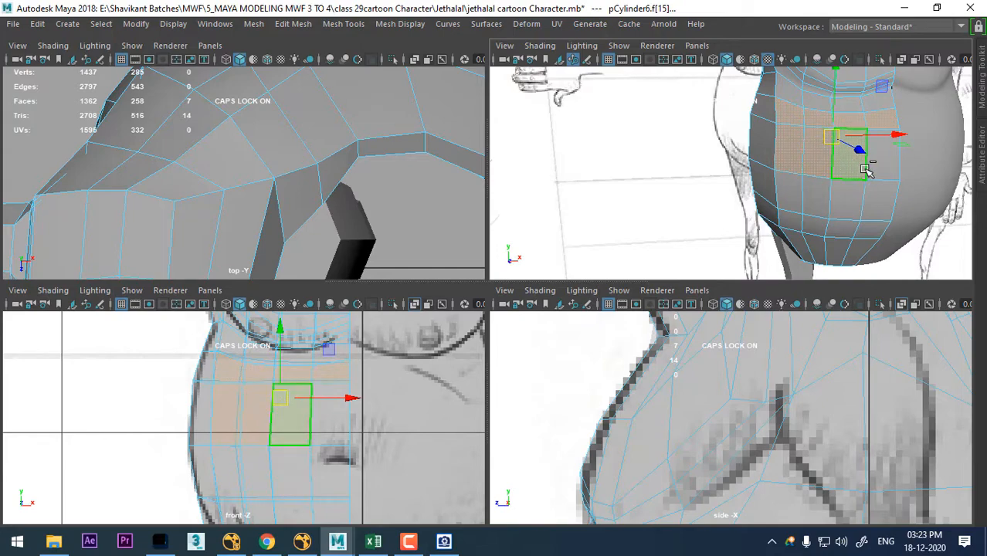
{"action": "left_click", "coordinate": [865, 170], "text": "shift"}
{"action": "left_click_drag", "start_coordinate": [879, 160], "coordinate": [779, 180], "text": "alt"}
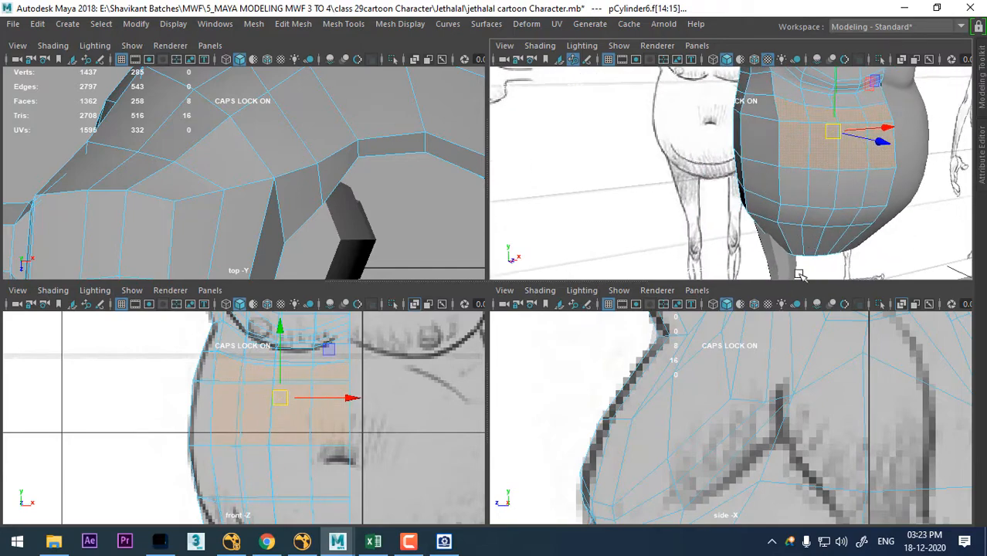
- Extend the face selection to the side of the belly and down through its lower rows, following the side sketch
{"action": "scroll", "coordinate": [774, 379], "scroll_direction": "down", "scroll_amount": 6}
{"action": "scroll", "coordinate": [779, 429], "scroll_direction": "up", "scroll_amount": 2}
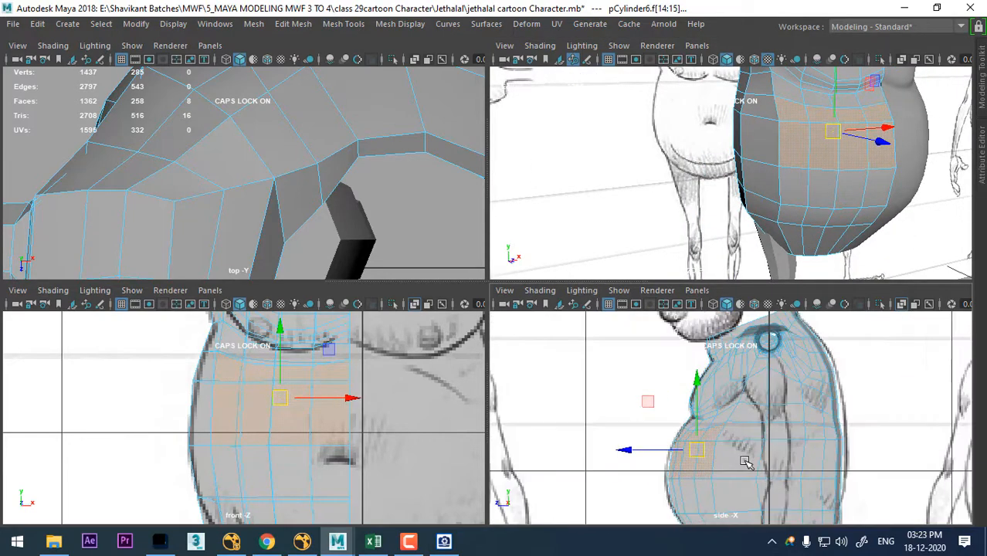
{"action": "scroll", "coordinate": [779, 428], "scroll_direction": "up", "scroll_amount": 1}
{"action": "left_click", "coordinate": [746, 362], "text": "shift"}
{"action": "left_click", "coordinate": [747, 386], "text": "shift"}
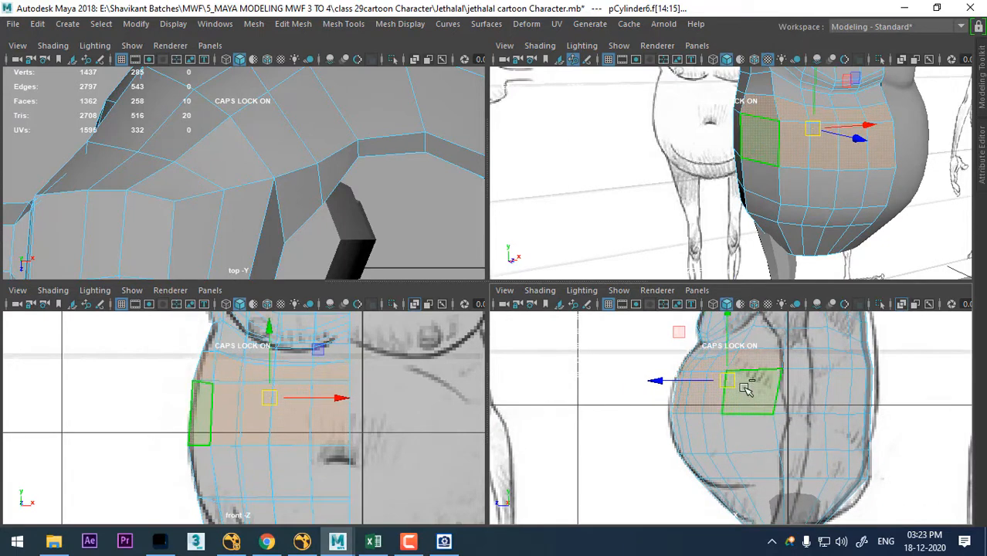
{"action": "left_click", "coordinate": [730, 431], "text": "shift"}
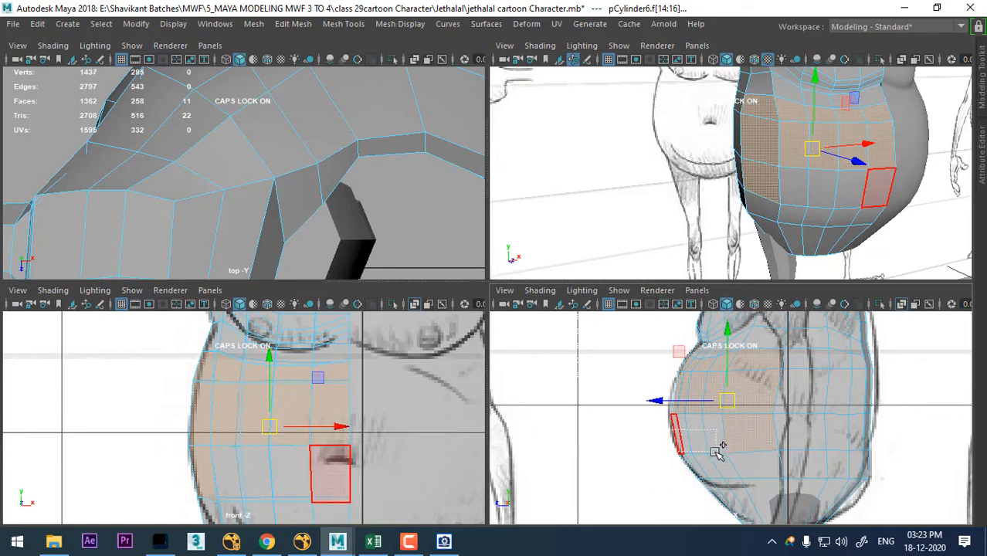
{"action": "left_click_drag", "start_coordinate": [715, 453], "coordinate": [717, 462], "text": "ctrl+shift"}
{"action": "scroll", "coordinate": [731, 452], "scroll_direction": "up", "scroll_amount": 2}
{"action": "middle_click_drag", "start_coordinate": [765, 522], "coordinate": [705, 503], "text": "alt"}
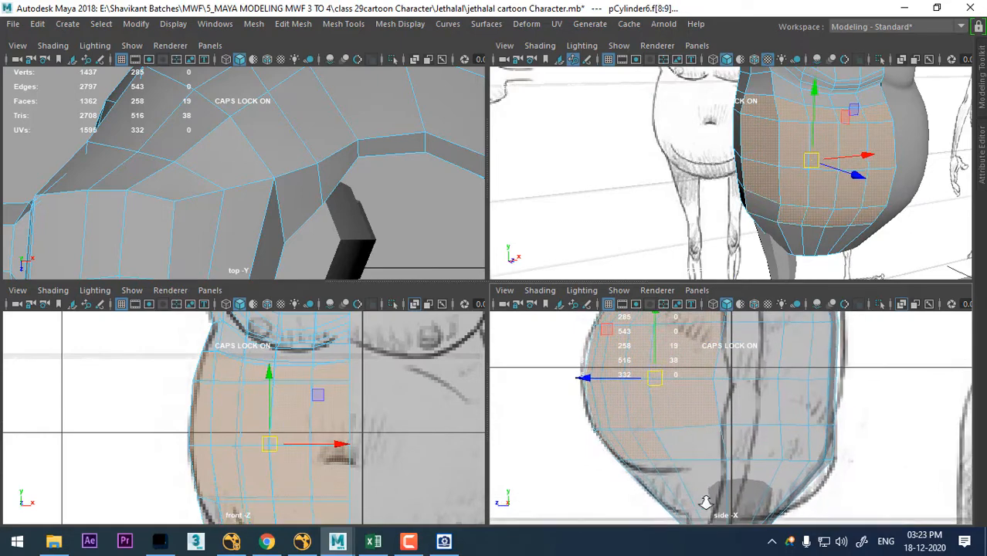
{"action": "left_click", "coordinate": [681, 439], "text": "ctrl+shift"}
- Extrude the selected belly faces with an offset of 0.02 to create an inset border around the belly
{"action": "left_click_drag", "start_coordinate": [879, 185], "coordinate": [918, 159], "text": "alt"}
{"action": "middle_click_drag", "start_coordinate": [251, 454], "coordinate": [272, 431], "text": "alt"}
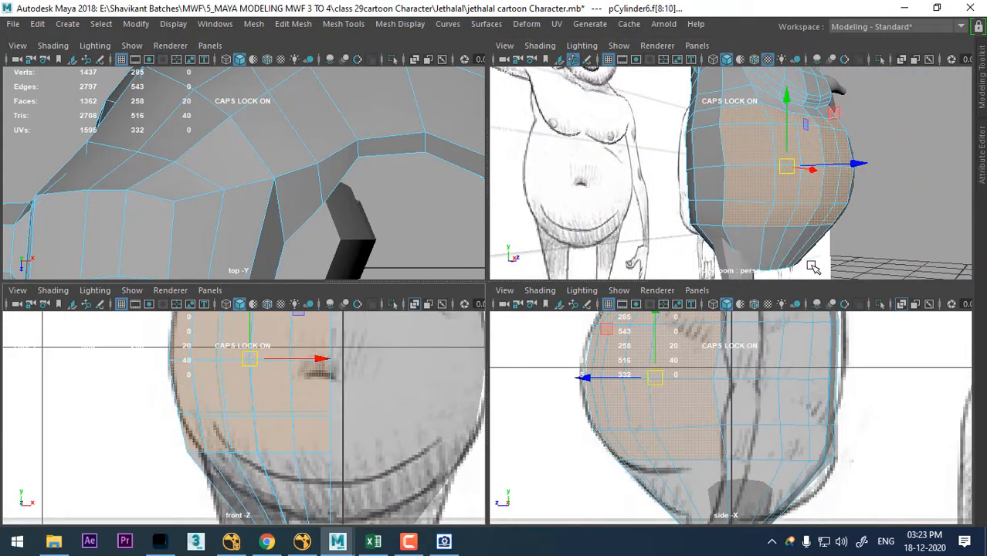
{"action": "left_click_drag", "start_coordinate": [831, 204], "coordinate": [785, 210], "text": "alt"}
{"action": "right_click_drag", "start_coordinate": [827, 144], "coordinate": [815, 170], "text": "shift"}
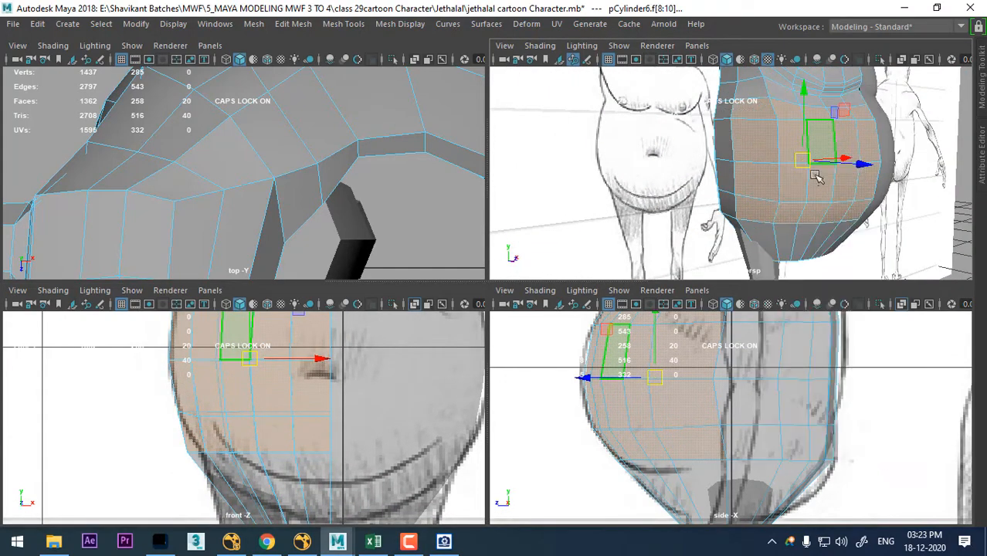
{"action": "left_click_drag", "start_coordinate": [819, 176], "coordinate": [860, 263], "text": "alt"}
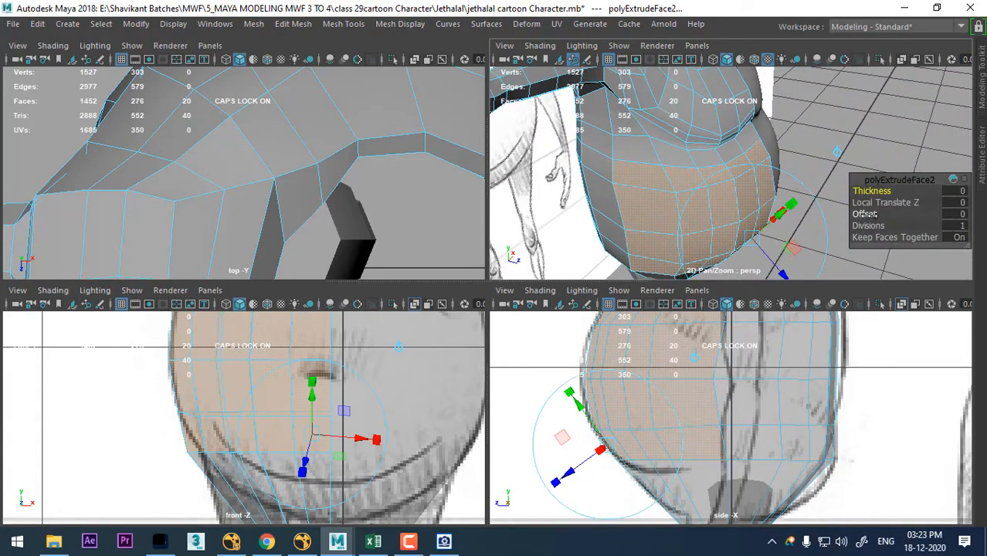
{"action": "left_click_drag", "start_coordinate": [864, 214], "coordinate": [866, 214]}
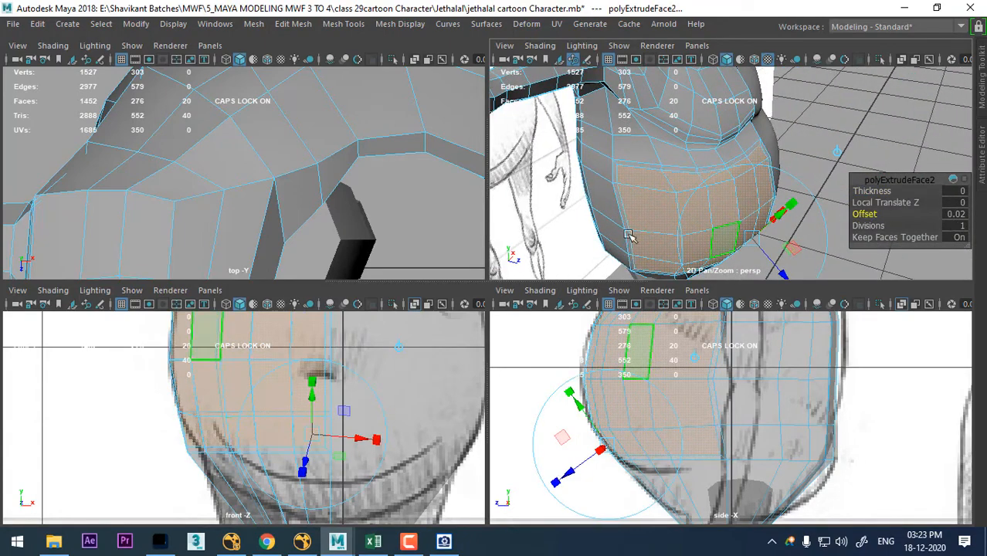
{"action": "left_click_drag", "start_coordinate": [630, 236], "coordinate": [678, 207], "text": "alt"}
{"action": "middle_click_drag", "start_coordinate": [676, 389], "coordinate": [677, 411], "text": "alt"}
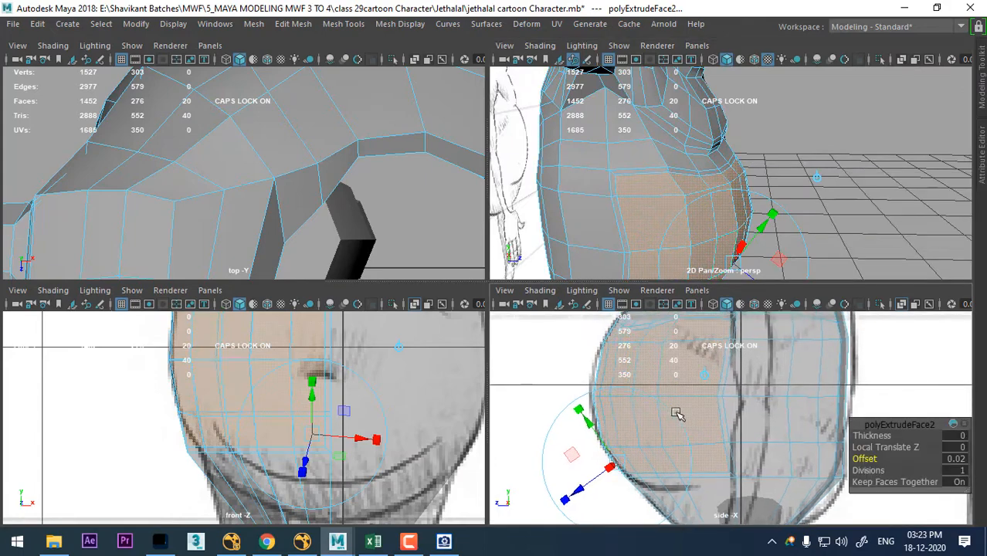
{"action": "scroll", "coordinate": [675, 413], "scroll_direction": "up", "scroll_amount": 1}
{"action": "key", "text": "w"}
{"action": "left_click_drag", "start_coordinate": [659, 394], "coordinate": [657, 394]}
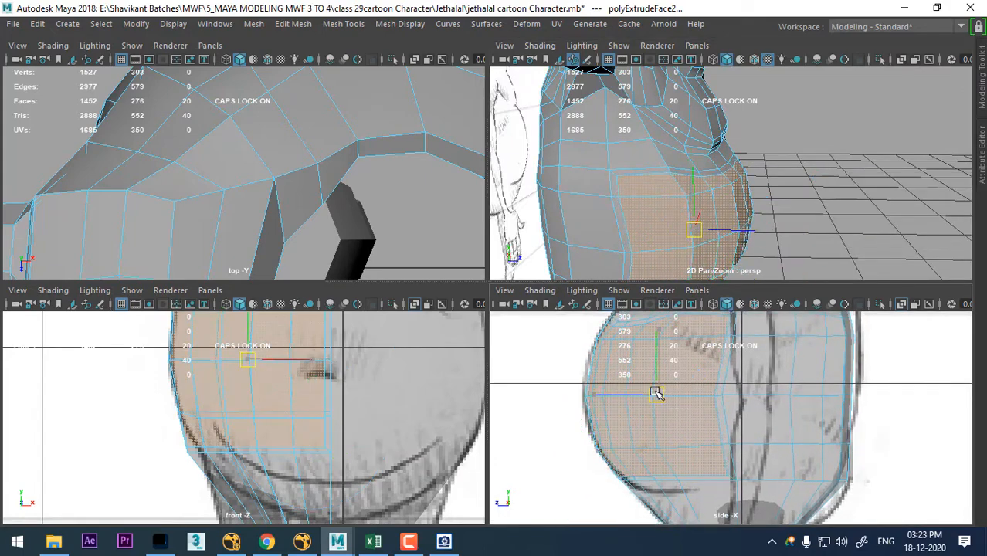
- Leave component selection and reselect the torso half as a whole object after checking the belly border against the sketches
{"action": "left_click_drag", "start_coordinate": [786, 209], "coordinate": [771, 199], "text": "alt"}
{"action": "middle_click_drag", "start_coordinate": [322, 423], "coordinate": [335, 543], "text": "alt"}
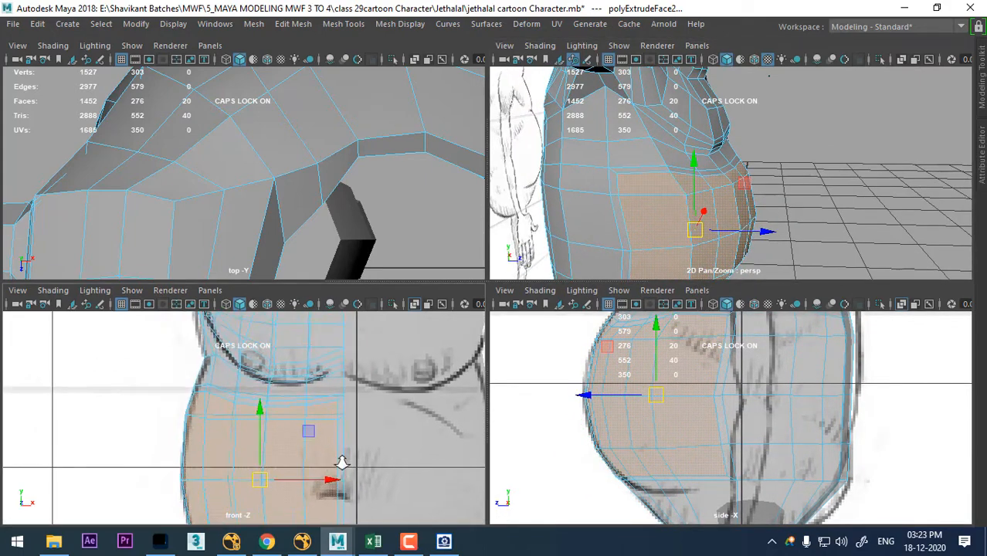
{"action": "right_click_drag", "start_coordinate": [342, 460], "coordinate": [380, 472], "text": "alt"}
{"action": "middle_click_drag", "start_coordinate": [716, 353], "coordinate": [734, 443], "text": "alt"}
{"action": "right_click_drag", "start_coordinate": [734, 443], "coordinate": [780, 485], "text": "alt"}
{"action": "middle_click_drag", "start_coordinate": [638, 419], "coordinate": [670, 418], "text": "alt"}
{"action": "right_click_drag", "start_coordinate": [734, 360], "coordinate": [671, 142]}
{"action": "right_click_drag", "start_coordinate": [715, 467], "coordinate": [772, 468], "text": "alt"}
{"action": "right_click", "coordinate": [739, 414]}
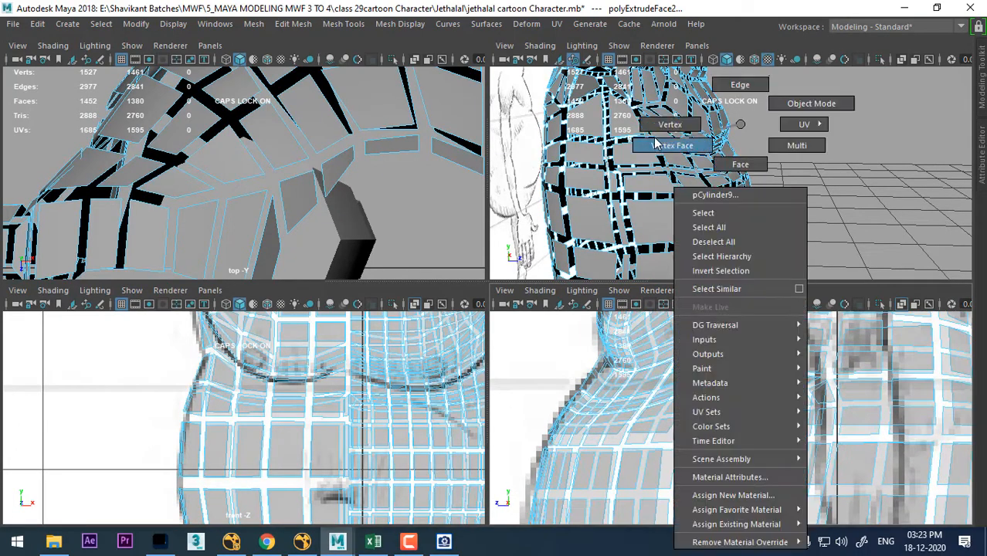
{"action": "right_click_drag", "start_coordinate": [655, 144], "coordinate": [669, 125]}
{"action": "right_click_drag", "start_coordinate": [689, 187], "coordinate": [763, 101]}
{"action": "scroll", "coordinate": [282, 401], "scroll_direction": "up", "scroll_amount": 2}
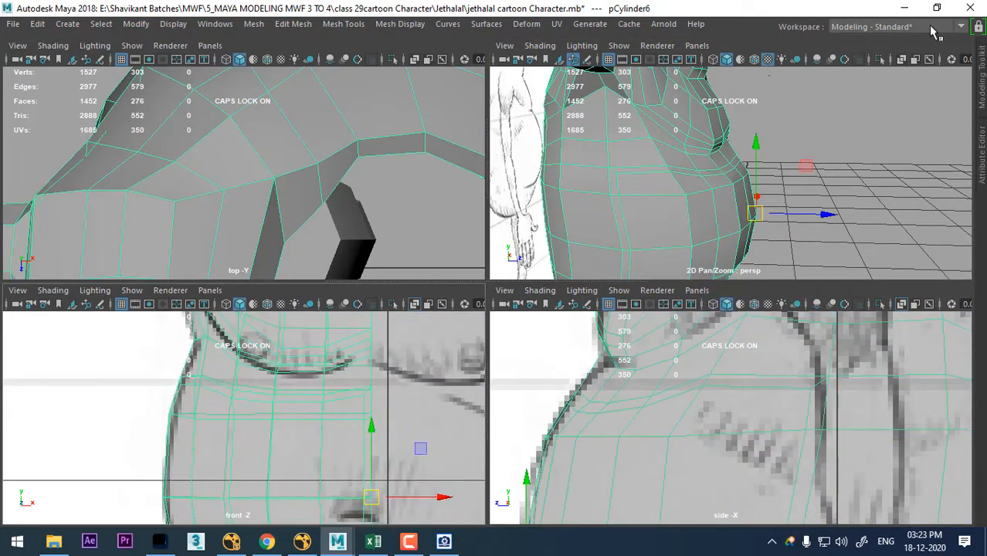
- Delete the narrow strip of extruded faces running down the belly's center line
{"action": "left_click_drag", "start_coordinate": [806, 192], "coordinate": [783, 188], "text": "alt"}
{"action": "key", "text": "space"}
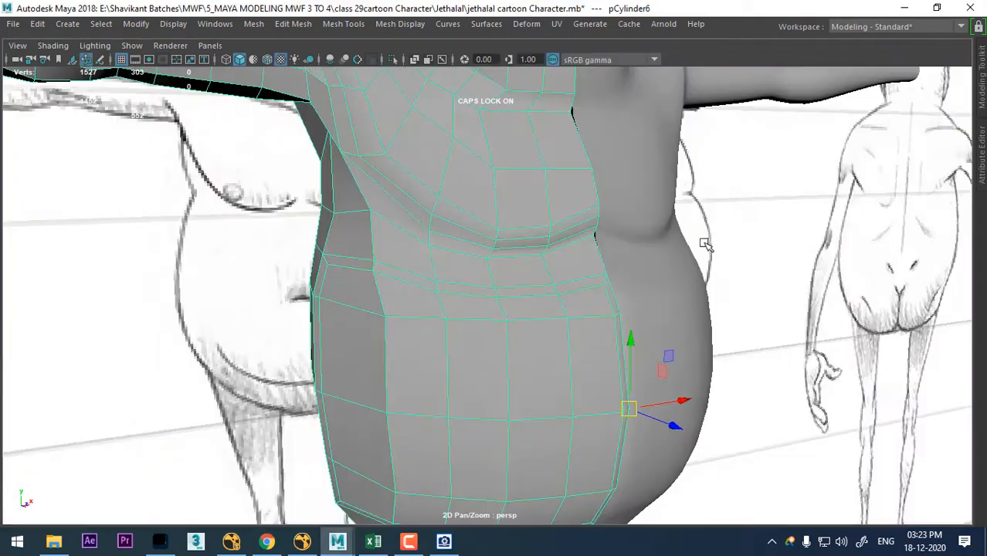
{"action": "middle_click_drag", "start_coordinate": [586, 206], "coordinate": [560, 85], "text": "alt"}
{"action": "left_click_drag", "start_coordinate": [602, 189], "coordinate": [606, 253], "text": "alt"}
{"action": "right_click_drag", "start_coordinate": [591, 124], "coordinate": [592, 166]}
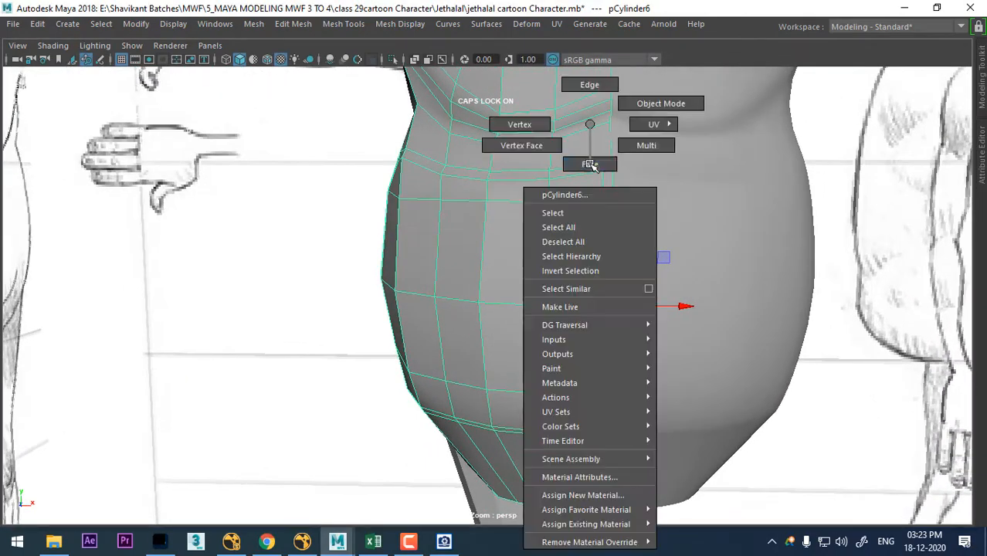
{"action": "left_click", "coordinate": [611, 182]}
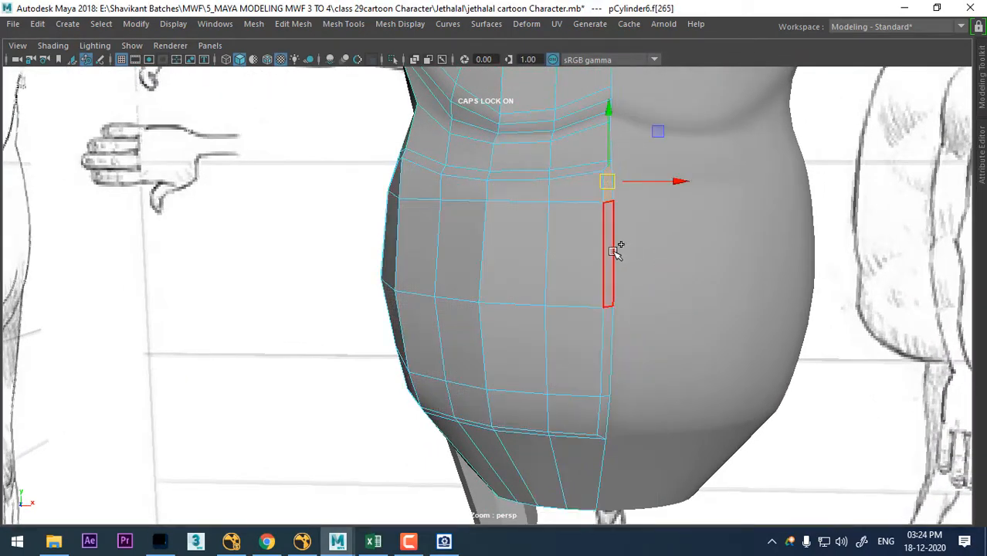
{"action": "left_click", "coordinate": [612, 252], "text": "shift"}
{"action": "left_click_drag", "start_coordinate": [647, 301], "coordinate": [647, 249], "text": "alt"}
{"action": "left_click", "coordinate": [613, 346], "text": "shift"}
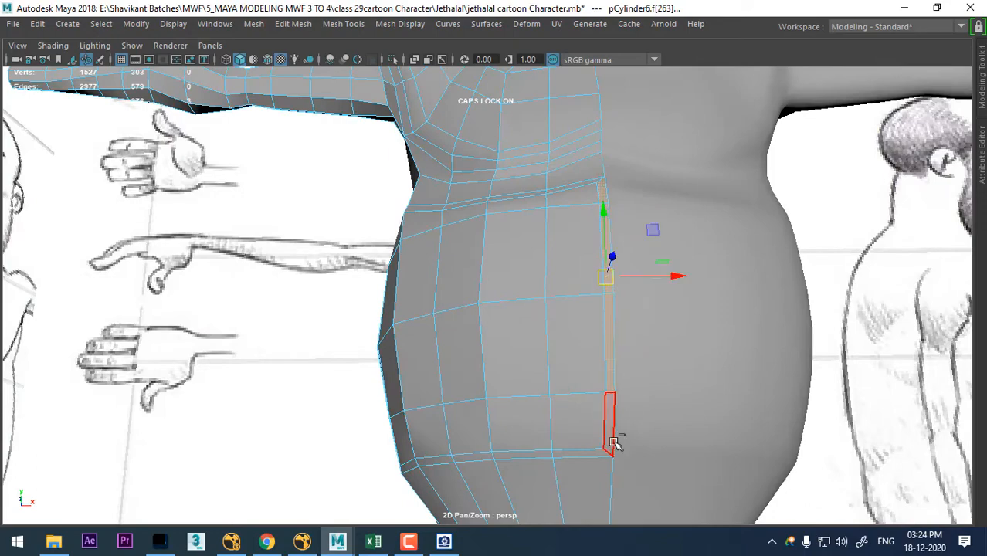
{"action": "key", "text": "Delete"}
{"action": "right_click_drag", "start_coordinate": [562, 123], "coordinate": [564, 23]}
{"action": "left_click_drag", "start_coordinate": [595, 139], "coordinate": [592, 305], "text": "alt"}
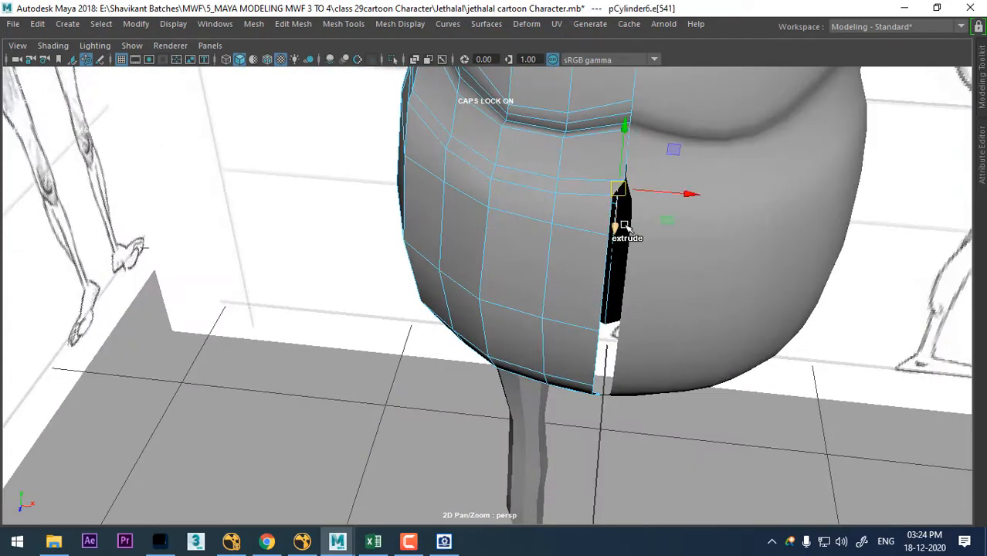
{"action": "left_click_drag", "start_coordinate": [607, 263], "coordinate": [585, 242], "text": "alt"}
{"action": "scroll", "coordinate": [617, 222], "scroll_direction": "up", "scroll_amount": 1}
{"action": "left_click", "coordinate": [623, 205]}
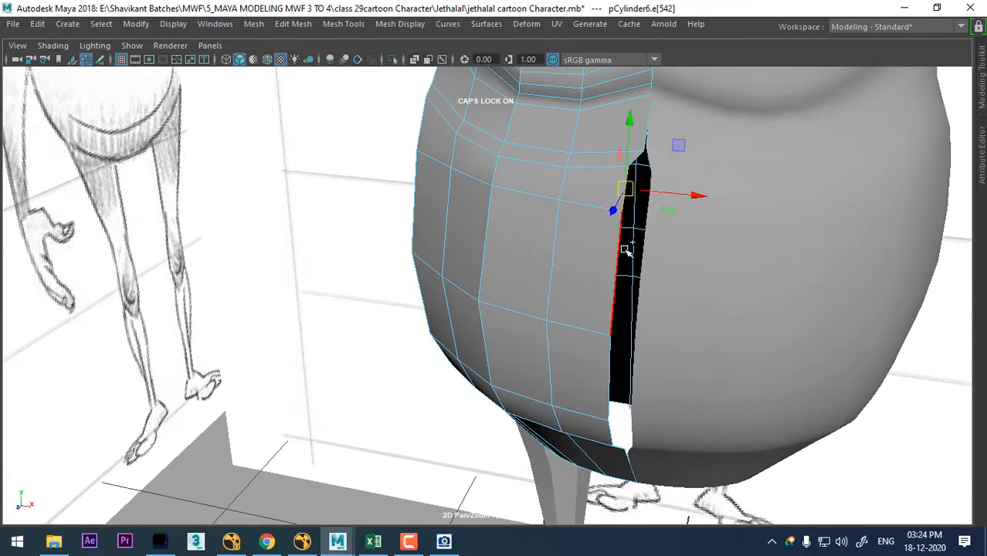
{"action": "left_click", "coordinate": [625, 254]}
{"action": "left_click_drag", "start_coordinate": [656, 319], "coordinate": [860, 282], "text": "alt"}
{"action": "left_click", "coordinate": [860, 282]}
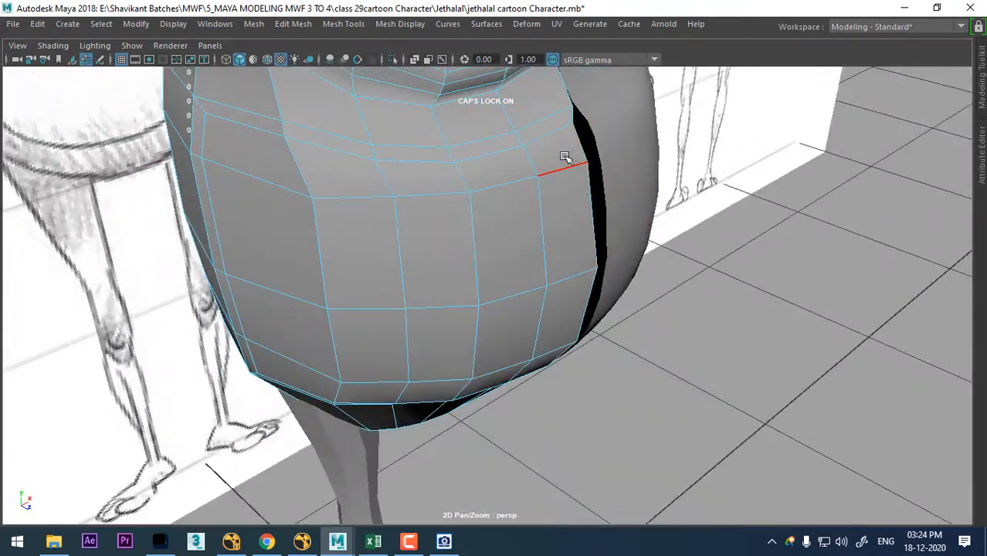
- Select the open border edges of the torso half along the gap down the belly's center
{"action": "left_click", "coordinate": [595, 222], "text": "shift"}
{"action": "left_click_drag", "start_coordinate": [613, 266], "coordinate": [616, 199], "text": "alt"}
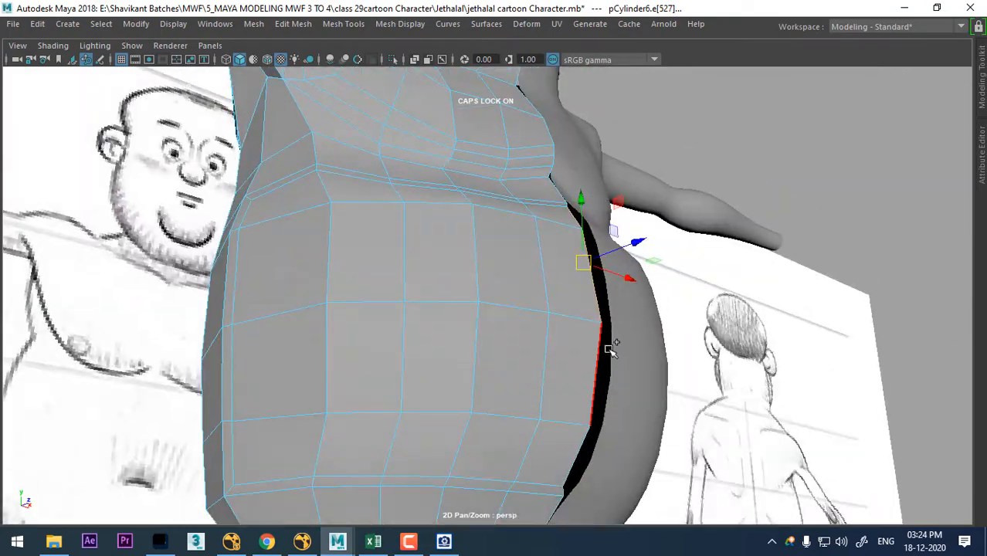
{"action": "left_click", "coordinate": [606, 352], "text": "shift"}
{"action": "left_click", "coordinate": [570, 469], "text": "shift"}
{"action": "left_click_drag", "start_coordinate": [570, 469], "coordinate": [642, 395], "text": "alt"}
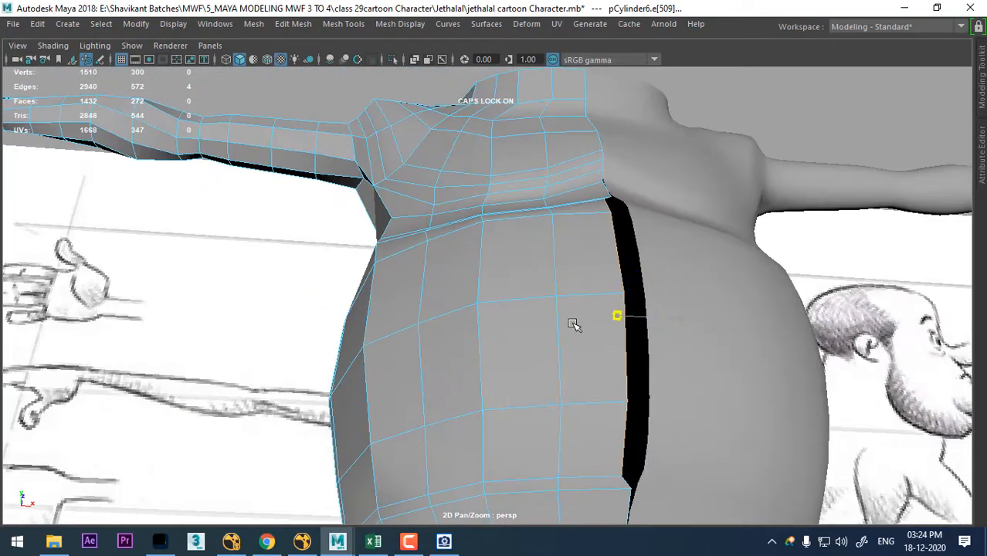
- Move the selected border edges horizontally onto the torso's center line in the front view, closing the gap between the halves
{"action": "left_click_drag", "start_coordinate": [625, 332], "coordinate": [653, 236], "text": "alt"}
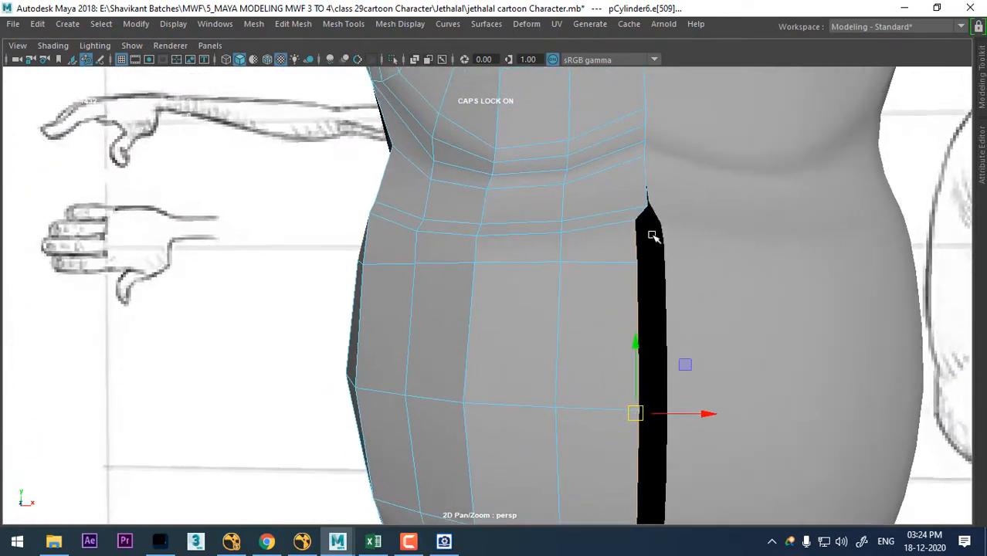
{"action": "key", "text": "space"}
{"action": "left_click_drag", "start_coordinate": [694, 295], "coordinate": [696, 339]}
{"action": "right_click_drag", "start_coordinate": [705, 322], "coordinate": [746, 390], "text": "alt"}
{"action": "middle_click_drag", "start_coordinate": [746, 390], "coordinate": [651, 289], "text": "alt"}
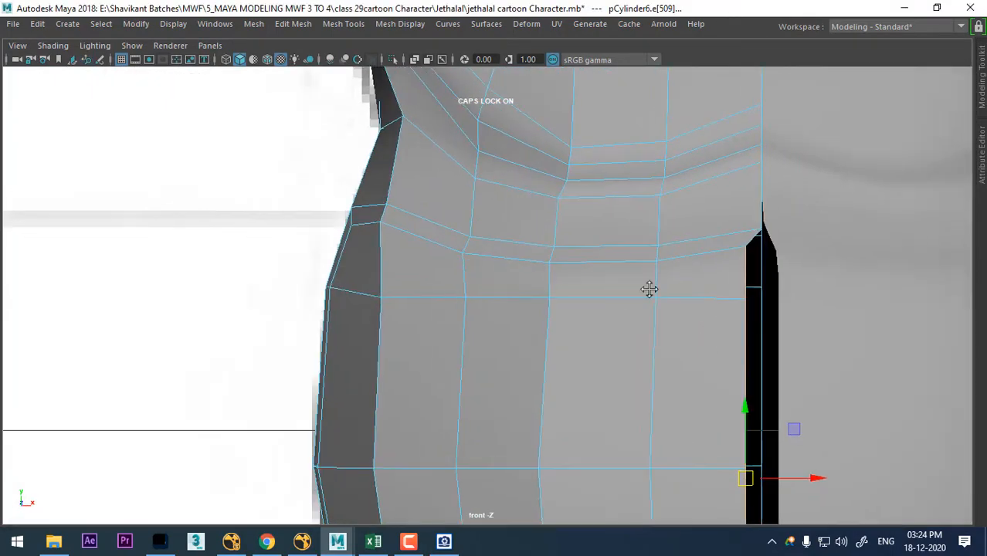
{"action": "left_click_drag", "start_coordinate": [715, 371], "coordinate": [731, 373]}
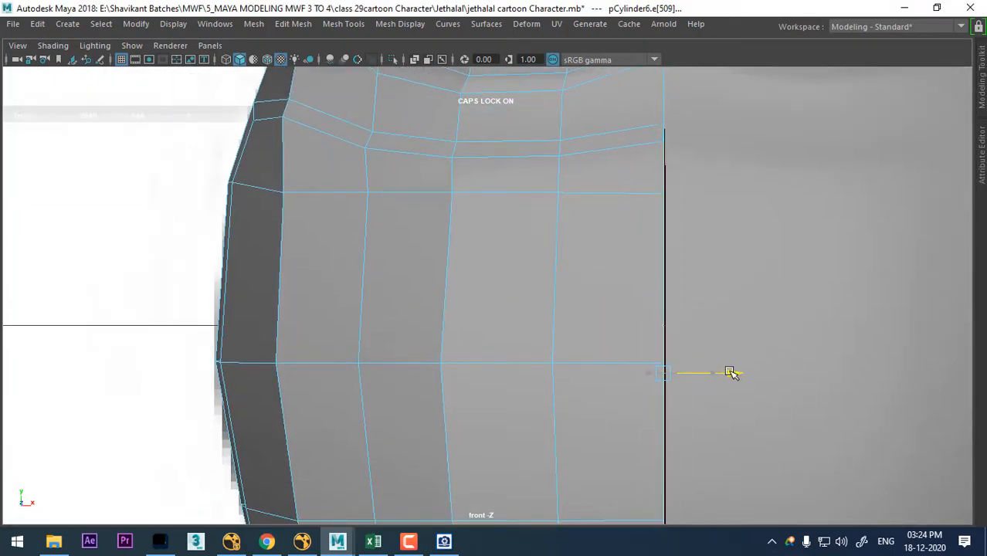
{"action": "right_click_drag", "start_coordinate": [731, 373], "coordinate": [567, 329], "text": "alt"}
{"action": "middle_click_drag", "start_coordinate": [567, 328], "coordinate": [566, 259], "text": "alt"}
{"action": "right_click_drag", "start_coordinate": [566, 259], "coordinate": [684, 298], "text": "alt"}
{"action": "right_click_drag", "start_coordinate": [497, 183], "coordinate": [564, 286], "text": "alt"}
{"action": "key", "text": "space"}
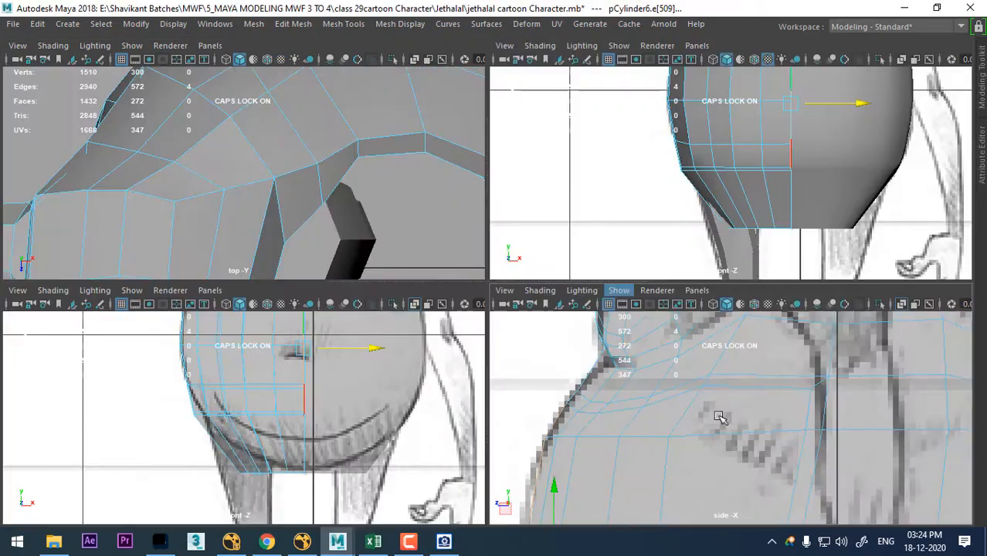
- Move two rear vertices of the belly's lower border row down onto the sketched belly crease in the side view
{"action": "middle_click_drag", "start_coordinate": [682, 410], "coordinate": [661, 326], "text": "alt"}
{"action": "right_click_drag", "start_coordinate": [780, 460], "coordinate": [690, 443], "text": "alt"}
{"action": "middle_click_drag", "start_coordinate": [690, 443], "coordinate": [687, 407], "text": "alt"}
{"action": "right_click_drag", "start_coordinate": [687, 407], "coordinate": [796, 497], "text": "alt"}
{"action": "scroll", "coordinate": [796, 497], "scroll_direction": "up", "scroll_amount": 4}
{"action": "middle_click_drag", "start_coordinate": [695, 454], "coordinate": [709, 431], "text": "alt"}
{"action": "key", "text": "space"}
{"action": "middle_click_drag", "start_coordinate": [655, 338], "coordinate": [697, 267], "text": "alt"}
{"action": "scroll", "coordinate": [492, 346], "scroll_direction": "up", "scroll_amount": 2}
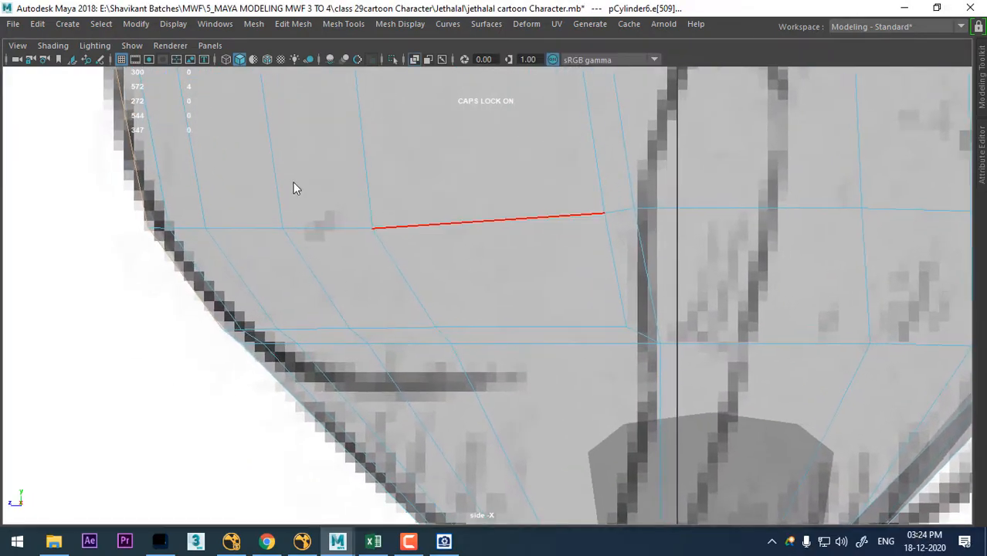
{"action": "right_click_drag", "start_coordinate": [292, 182], "coordinate": [303, 118]}
{"action": "right_click_drag", "start_coordinate": [460, 355], "coordinate": [567, 104], "text": "alt"}
{"action": "left_click", "coordinate": [655, 195]}
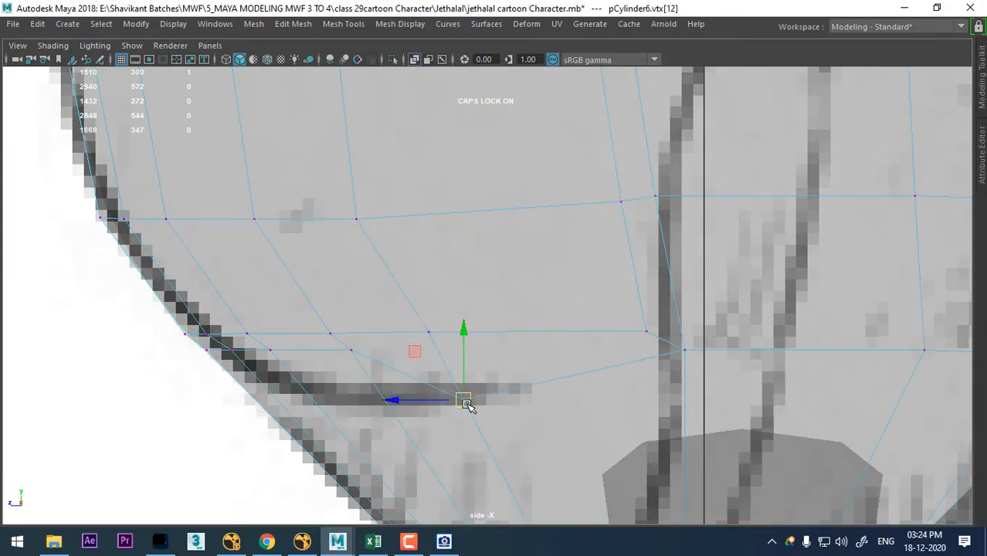
{"action": "key", "text": "Left"}
- Move the remaining front vertices of the lower border row down so they continue the sketched belly crease
{"action": "left_click", "coordinate": [276, 349]}
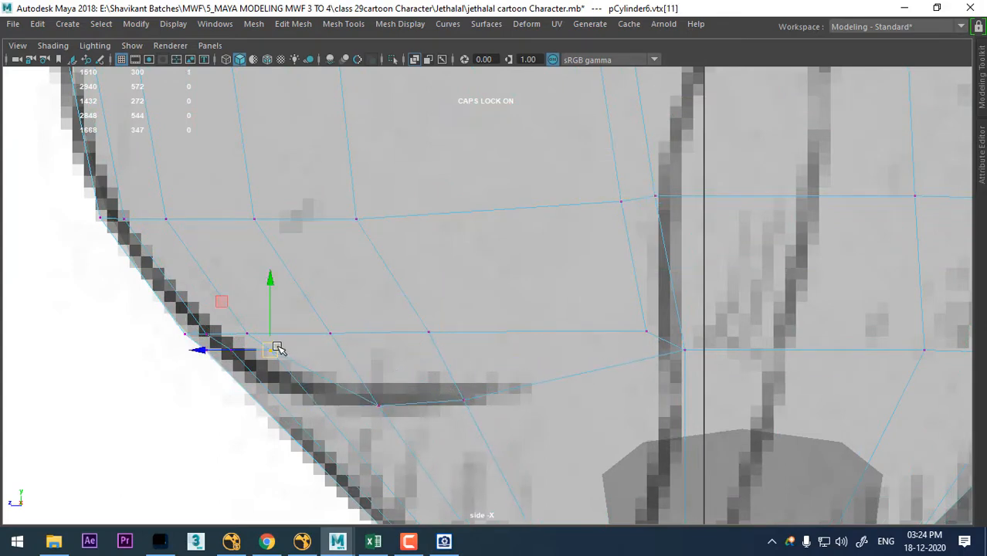
{"action": "left_click", "coordinate": [240, 345]}
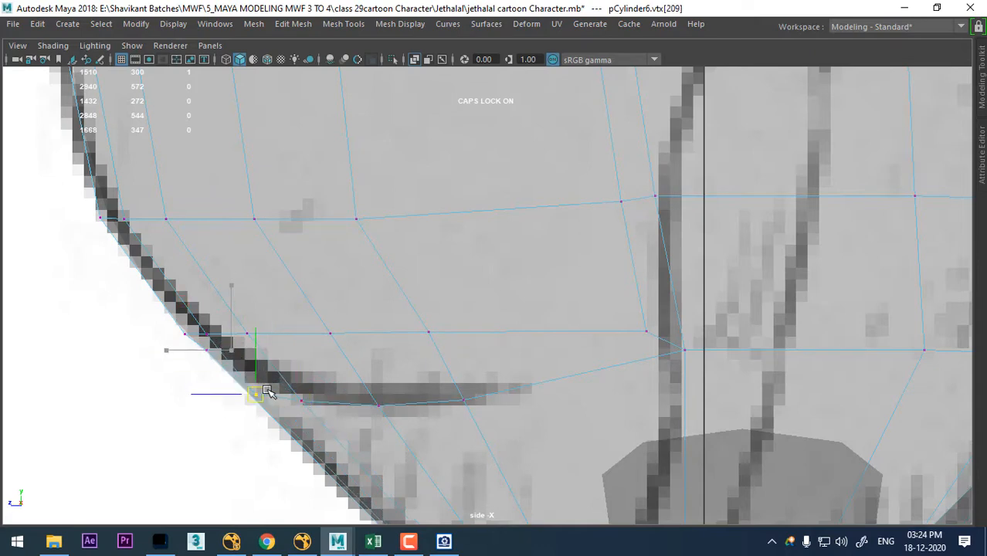
{"action": "left_click", "coordinate": [207, 347]}
{"action": "left_click_drag", "start_coordinate": [207, 346], "coordinate": [247, 383]}
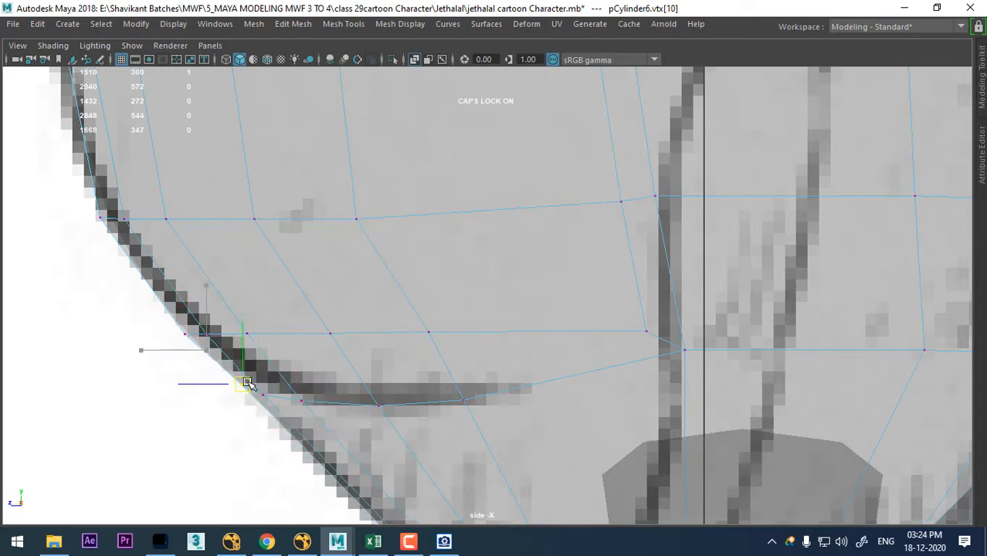
- Move the inner corner vertex at the belly border's lower rear upward and toward the front of the belly
{"action": "left_click", "coordinate": [645, 331]}
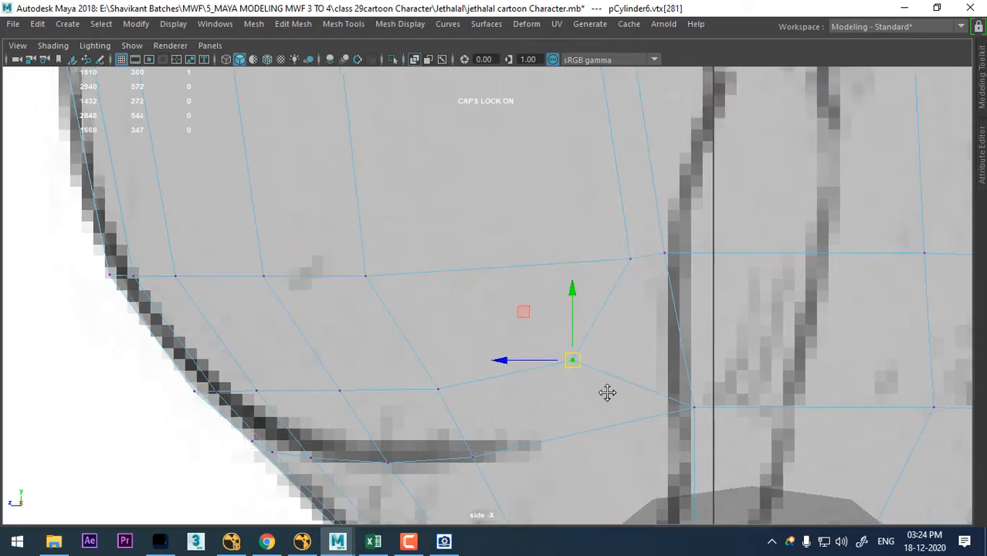
{"action": "scroll", "coordinate": [607, 392], "scroll_direction": "down", "scroll_amount": 5}
{"action": "scroll", "coordinate": [595, 249], "scroll_direction": "up", "scroll_amount": 4}
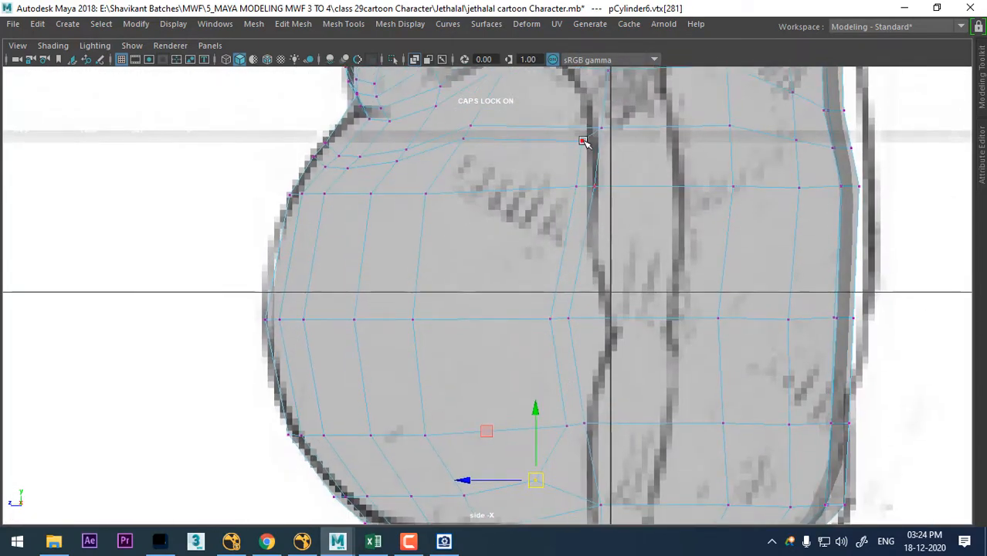
- Select the inner border vertices down the belly's side and even them out with Average Vertices
{"action": "left_click", "coordinate": [583, 141]}
{"action": "left_click", "coordinate": [550, 319], "text": "shift"}
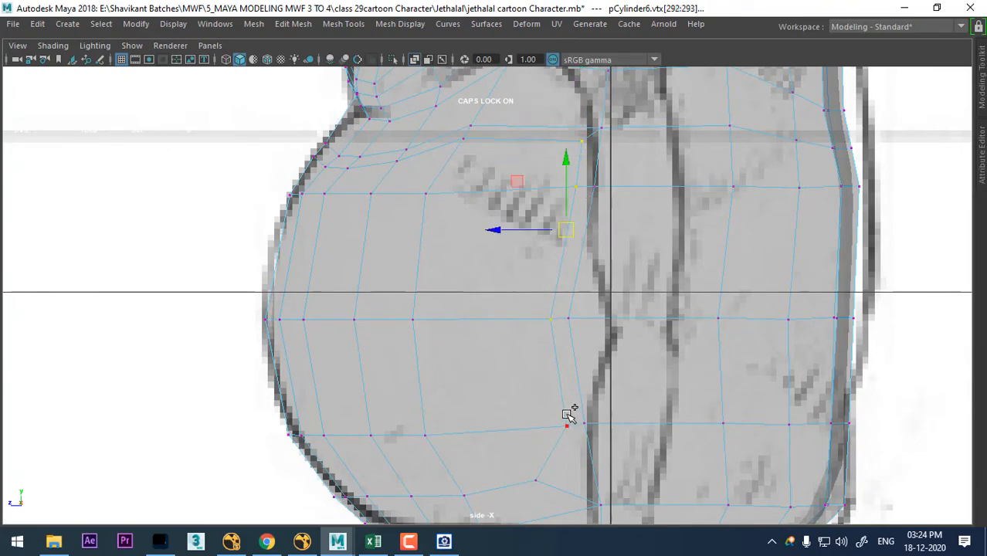
{"action": "key", "text": "space"}
{"action": "left_click_drag", "start_coordinate": [582, 341], "coordinate": [606, 232]}
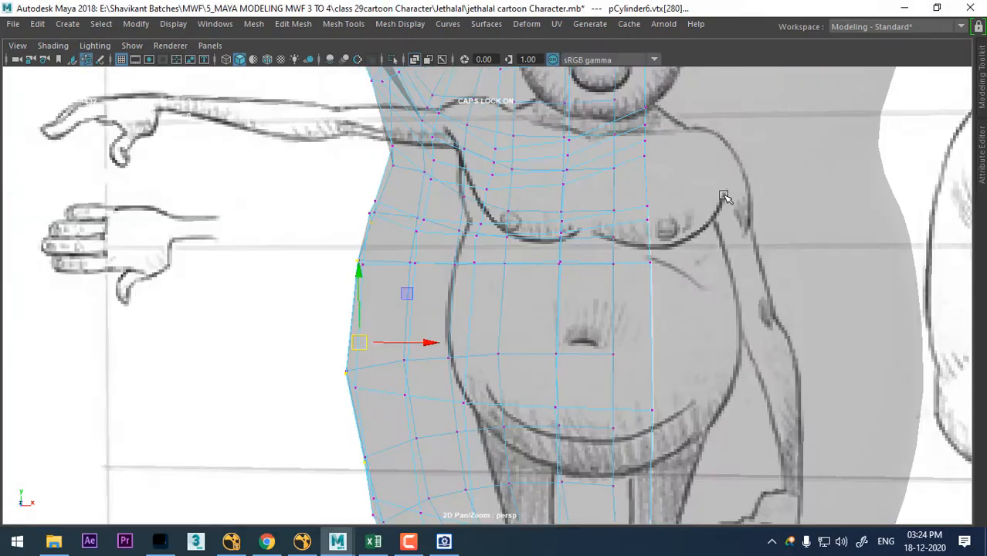
{"action": "left_click_drag", "start_coordinate": [727, 197], "coordinate": [718, 224], "text": "alt"}
{"action": "right_click_drag", "start_coordinate": [696, 208], "coordinate": [593, 153], "text": "alt"}
{"action": "left_click_drag", "start_coordinate": [594, 153], "coordinate": [476, 307], "text": "alt"}
{"action": "right_click", "coordinate": [473, 290], "text": "shift"}
{"action": "right_click_drag", "start_coordinate": [473, 290], "coordinate": [546, 255], "text": "shift"}
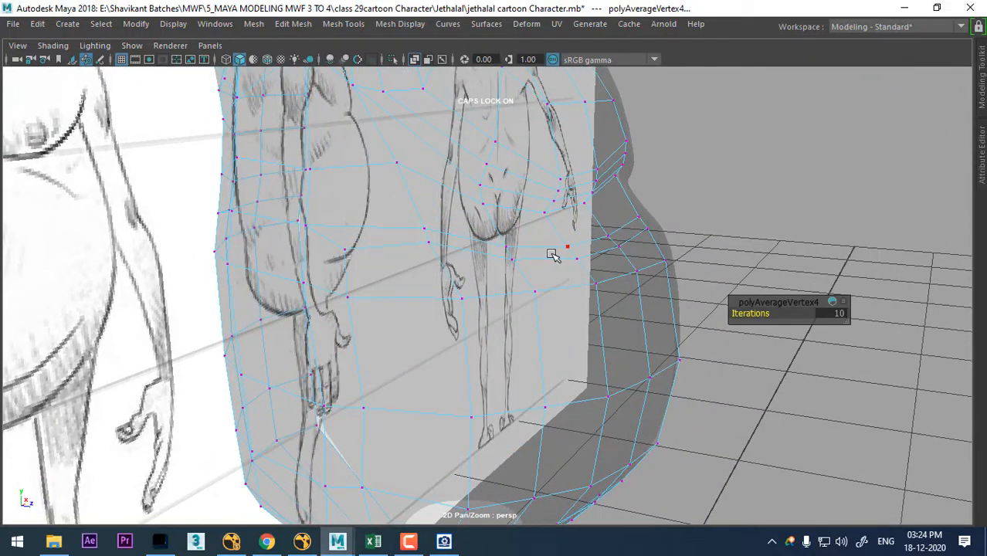
- Turn off X-Ray shading in the perspective view
{"action": "key", "text": "6"}
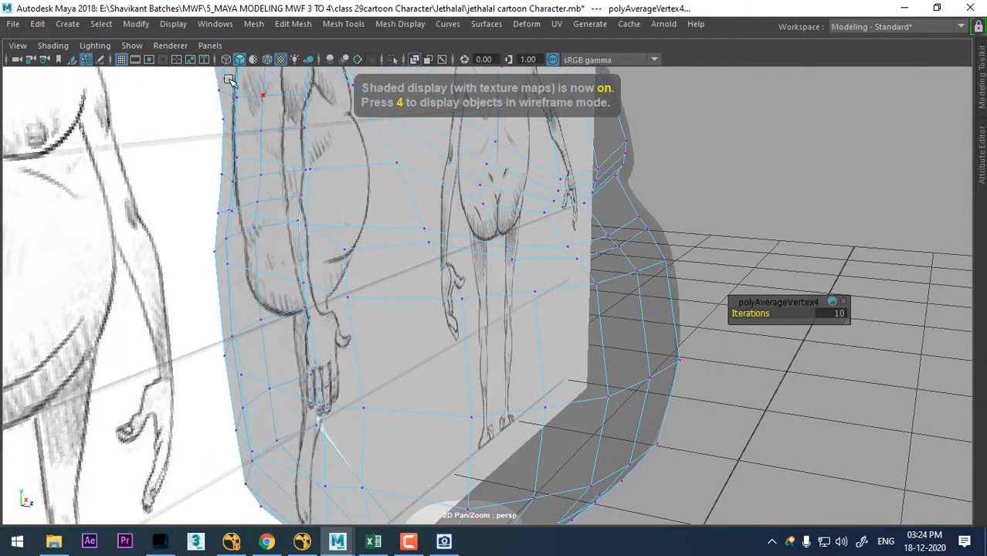
{"action": "left_click", "coordinate": [95, 45]}
{"action": "mouse_move", "coordinate": [53, 46]}
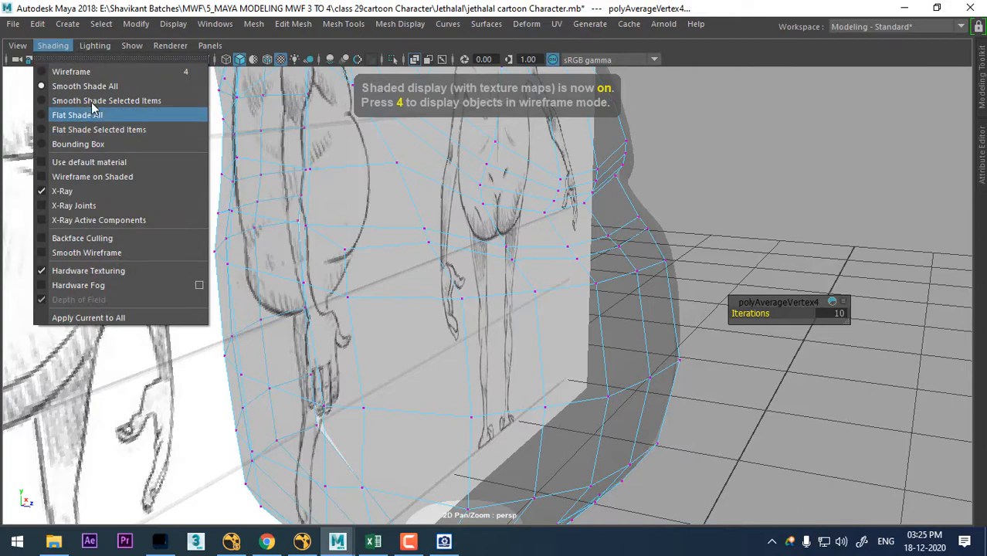
{"action": "left_click", "coordinate": [94, 194]}
- Select the inner border vertices down the belly's side again for moving and preview the torso smoothed
{"action": "mouse_move", "coordinate": [599, 285]}
{"action": "right_mouse_down", "text": "alt"}
{"action": "mouse_move", "coordinate": [564, 286]}
{"action": "mouse_move", "coordinate": [604, 381]}
{"action": "right_mouse_up", "text": "alt"}
{"action": "left_click_drag", "start_coordinate": [604, 382], "coordinate": [446, 302], "text": "alt"}
{"action": "left_click", "coordinate": [367, 229]}
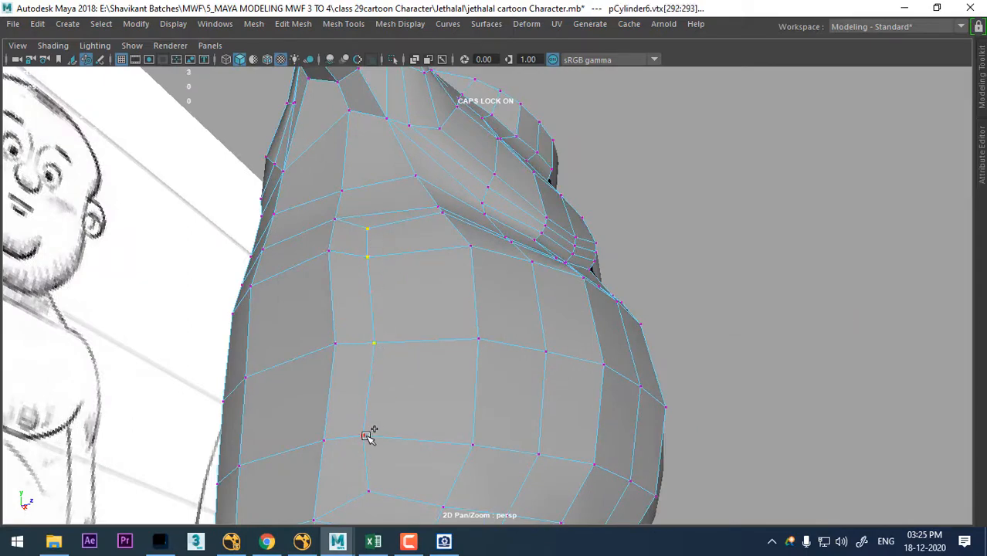
{"action": "left_click", "coordinate": [368, 491], "text": "shift"}
{"action": "mouse_move", "coordinate": [455, 340]}
{"action": "left_mouse_down", "text": "alt"}
{"action": "mouse_move", "coordinate": [487, 417]}
{"action": "mouse_move", "coordinate": [481, 344]}
{"action": "mouse_move", "coordinate": [540, 379]}
{"action": "mouse_move", "coordinate": [518, 363]}
{"action": "mouse_move", "coordinate": [505, 408]}
{"action": "mouse_move", "coordinate": [502, 341]}
{"action": "mouse_move", "coordinate": [437, 277]}
{"action": "mouse_move", "coordinate": [493, 233]}
{"action": "mouse_move", "coordinate": [456, 307]}
{"action": "mouse_move", "coordinate": [424, 334]}
{"action": "mouse_move", "coordinate": [535, 393]}
{"action": "mouse_move", "coordinate": [473, 359]}
{"action": "mouse_move", "coordinate": [531, 335]}
{"action": "mouse_move", "coordinate": [589, 286]}
{"action": "mouse_move", "coordinate": [639, 310]}
{"action": "mouse_move", "coordinate": [599, 310]}
{"action": "mouse_move", "coordinate": [659, 309]}
{"action": "mouse_move", "coordinate": [696, 225]}
{"action": "mouse_move", "coordinate": [767, 357]}
{"action": "mouse_move", "coordinate": [720, 365]}
{"action": "mouse_move", "coordinate": [623, 227]}
{"action": "mouse_move", "coordinate": [640, 230]}
{"action": "left_mouse_up", "text": "alt"}
{"action": "key", "text": "w"}
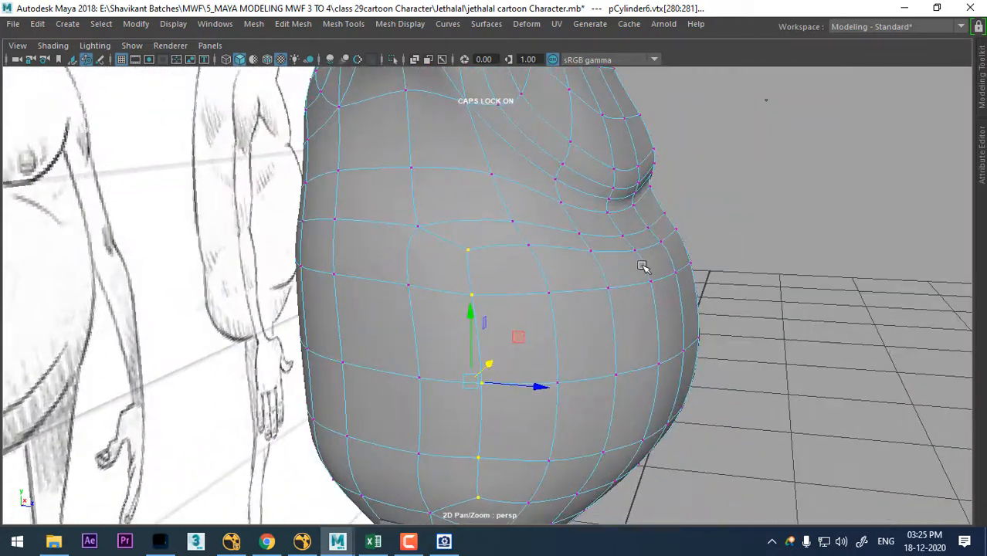
{"action": "left_click_drag", "start_coordinate": [611, 270], "coordinate": [597, 272], "text": "alt"}
- Compare the smoothed belly with the sketches in the front and side views, displaying the side view as wireframe
{"action": "key", "text": "space"}
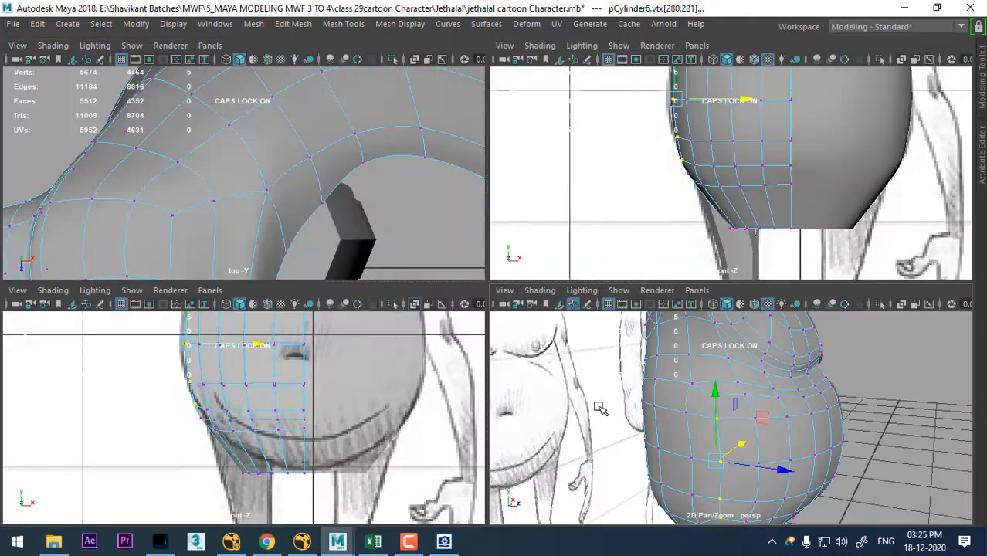
{"action": "key", "text": "space"}
{"action": "left_click_drag", "start_coordinate": [816, 434], "coordinate": [892, 434]}
{"action": "middle_click_drag", "start_coordinate": [712, 396], "coordinate": [727, 442], "text": "alt"}
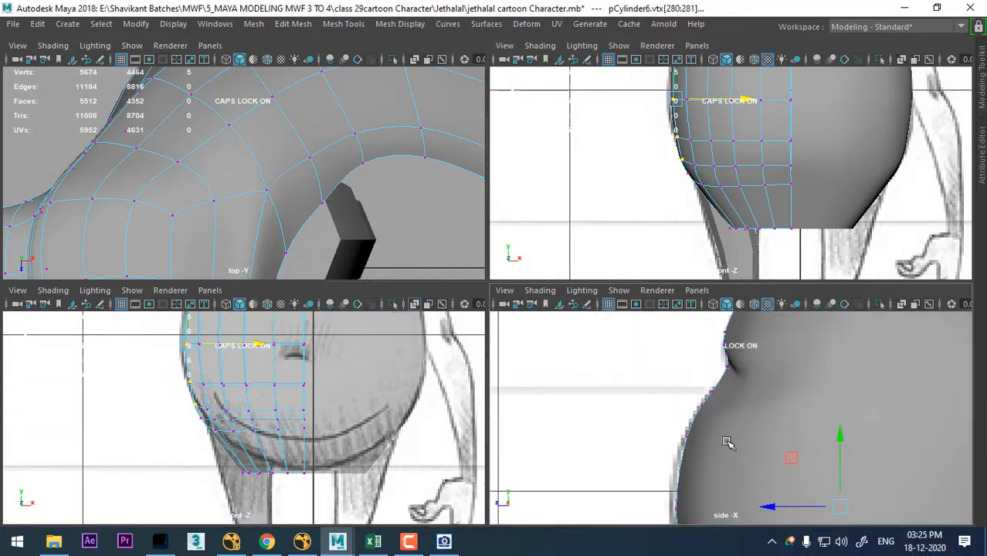
{"action": "left_click", "coordinate": [739, 149]}
{"action": "right_click_drag", "start_coordinate": [730, 126], "coordinate": [758, 135]}
{"action": "left_click", "coordinate": [760, 145]}
{"action": "middle_click_drag", "start_coordinate": [722, 145], "coordinate": [714, 252], "text": "alt"}
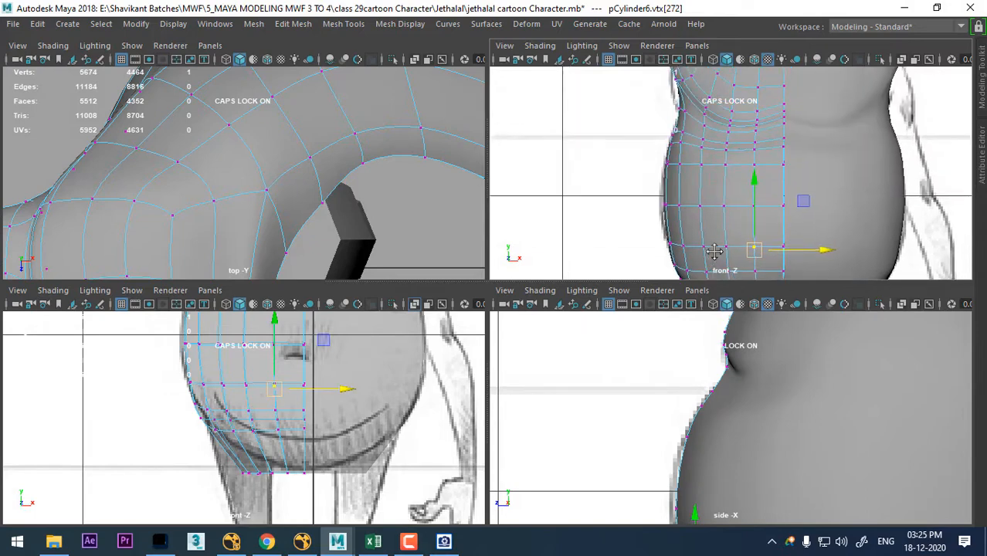
{"action": "right_click_drag", "start_coordinate": [718, 137], "coordinate": [789, 103]}
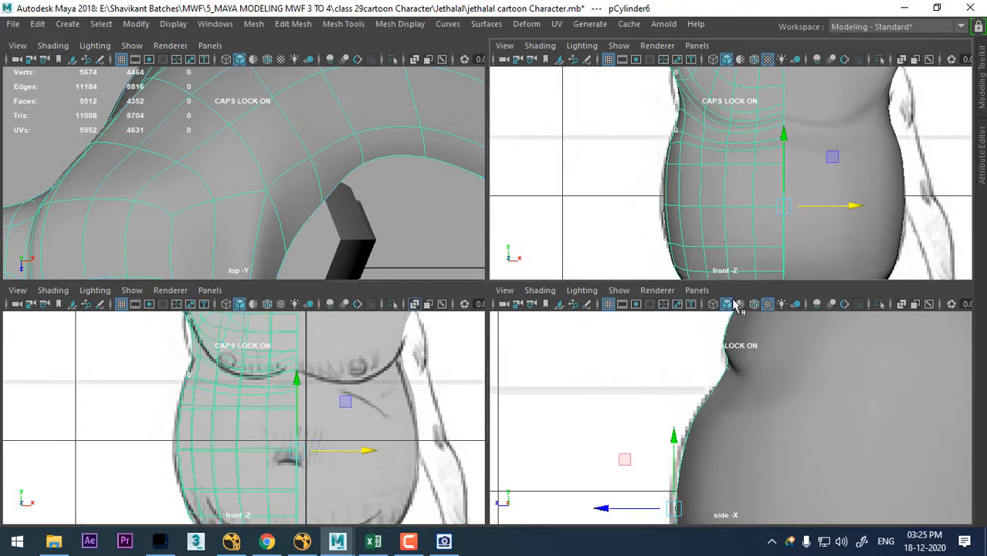
{"action": "right_click_drag", "start_coordinate": [724, 125], "coordinate": [663, 126]}
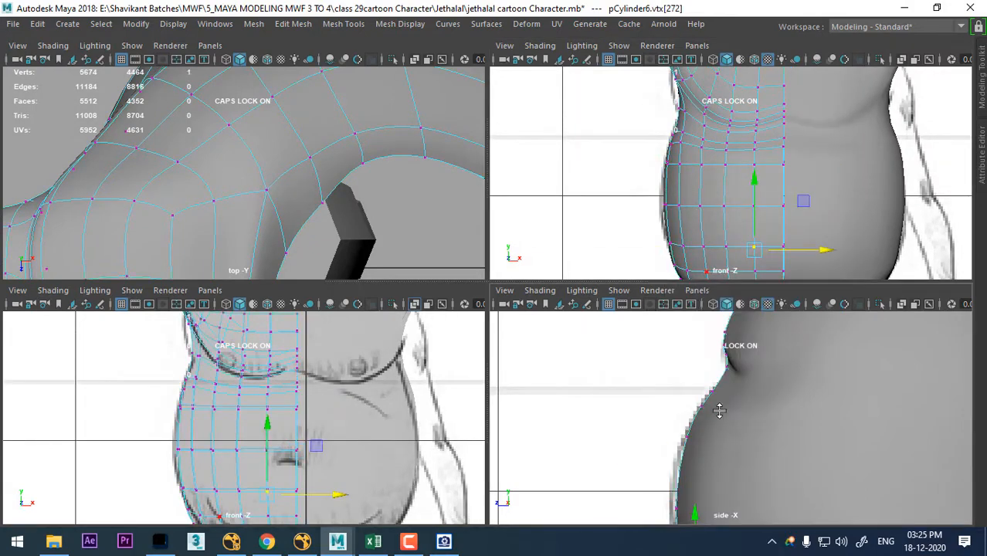
{"action": "key", "text": "4"}
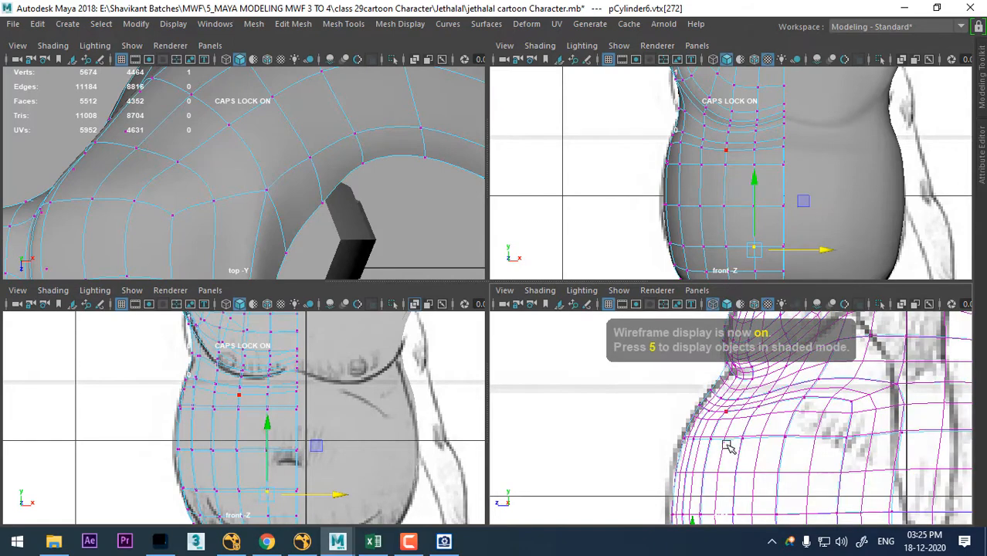
- Select the center-line vertex of the upper belly border below the chest and examine the belly's shape from front and side
{"action": "right_click", "coordinate": [717, 158]}
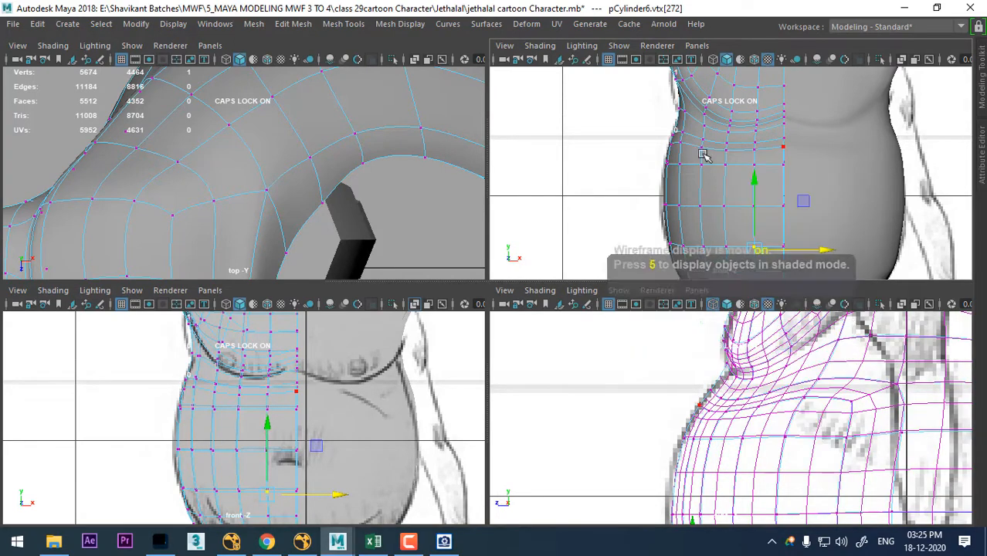
{"action": "left_click", "coordinate": [783, 144]}
{"action": "scroll", "coordinate": [757, 190], "scroll_direction": "up", "scroll_amount": 2}
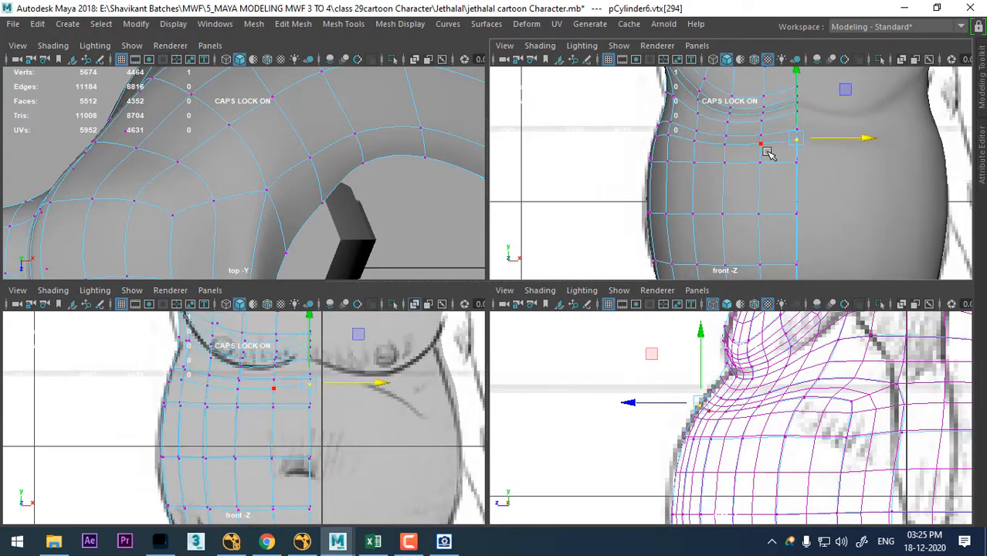
{"action": "scroll", "coordinate": [767, 152], "scroll_direction": "up", "scroll_amount": 3}
{"action": "left_click_drag", "start_coordinate": [750, 214], "coordinate": [814, 163], "text": "alt"}
{"action": "key", "text": "space"}
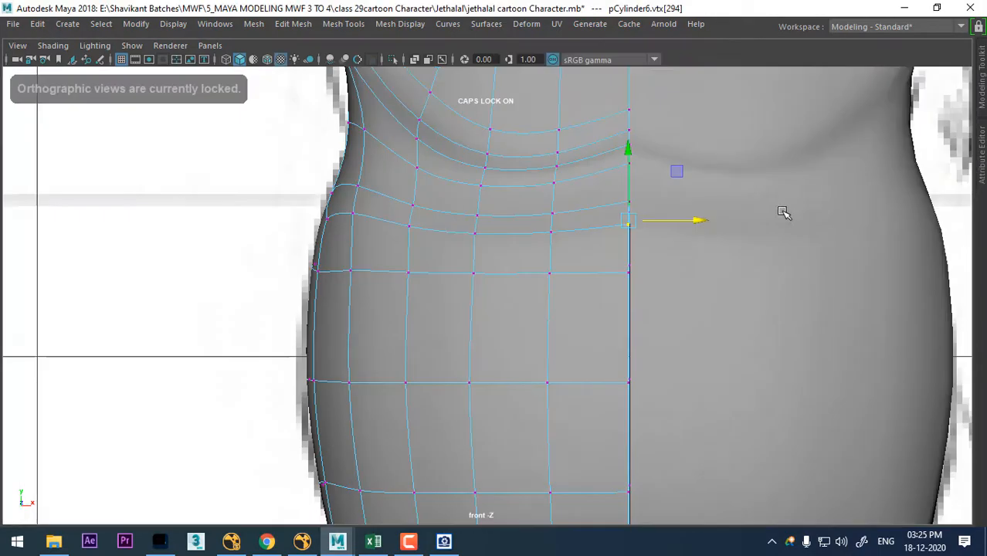
{"action": "scroll", "coordinate": [696, 262], "scroll_direction": "down", "scroll_amount": 10}
{"action": "key", "text": "space"}
{"action": "left_click_drag", "start_coordinate": [628, 308], "coordinate": [630, 270]}
{"action": "left_click_drag", "start_coordinate": [630, 298], "coordinate": [641, 335], "text": "alt"}
{"action": "scroll", "coordinate": [552, 196], "scroll_direction": "down", "scroll_amount": 3}
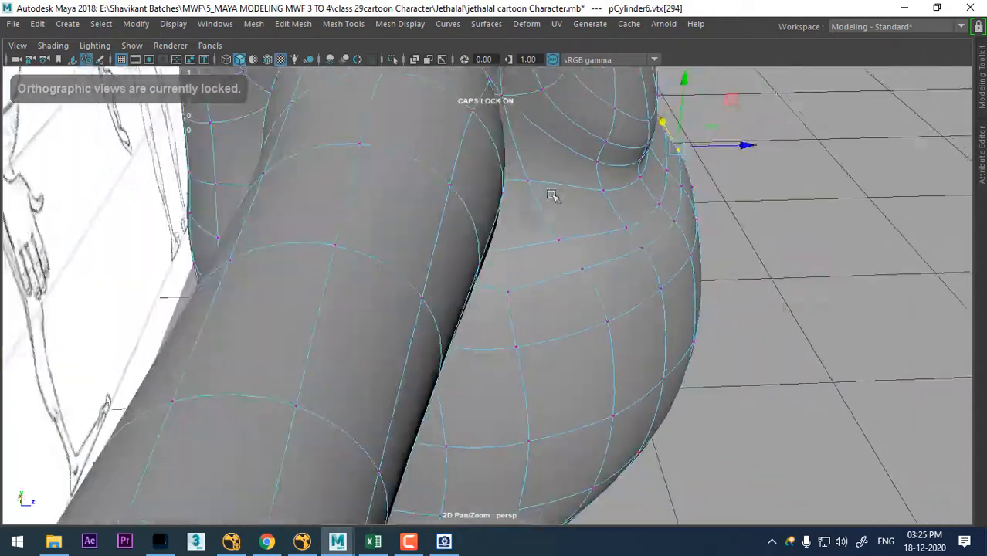
{"action": "left_click_drag", "start_coordinate": [551, 196], "coordinate": [569, 209], "text": "alt"}
{"action": "right_click_drag", "start_coordinate": [569, 209], "coordinate": [496, 123]}
- Delete the mirrored torso half and select the remaining original half as an object
{"action": "left_click", "coordinate": [722, 217]}
{"action": "left_click_drag", "start_coordinate": [754, 282], "coordinate": [684, 201], "text": "alt"}
{"action": "right_click_drag", "start_coordinate": [684, 201], "coordinate": [589, 125], "text": "alt"}
{"action": "right_click_drag", "start_coordinate": [588, 125], "coordinate": [655, 103]}
{"action": "left_click", "coordinate": [782, 257]}
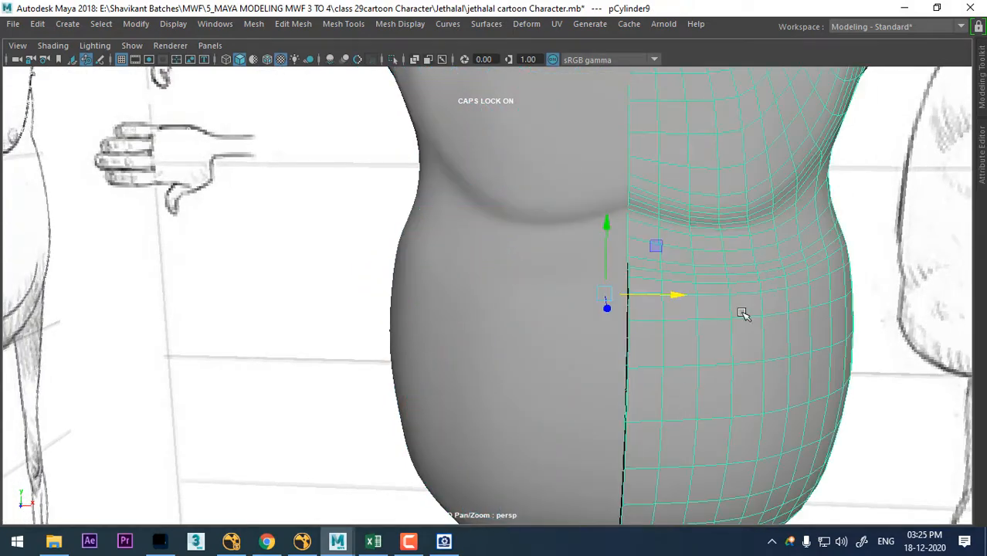
{"action": "left_click_drag", "start_coordinate": [739, 310], "coordinate": [724, 270], "text": "alt"}
{"action": "key", "text": "Delete"}
{"action": "left_click", "coordinate": [529, 180]}
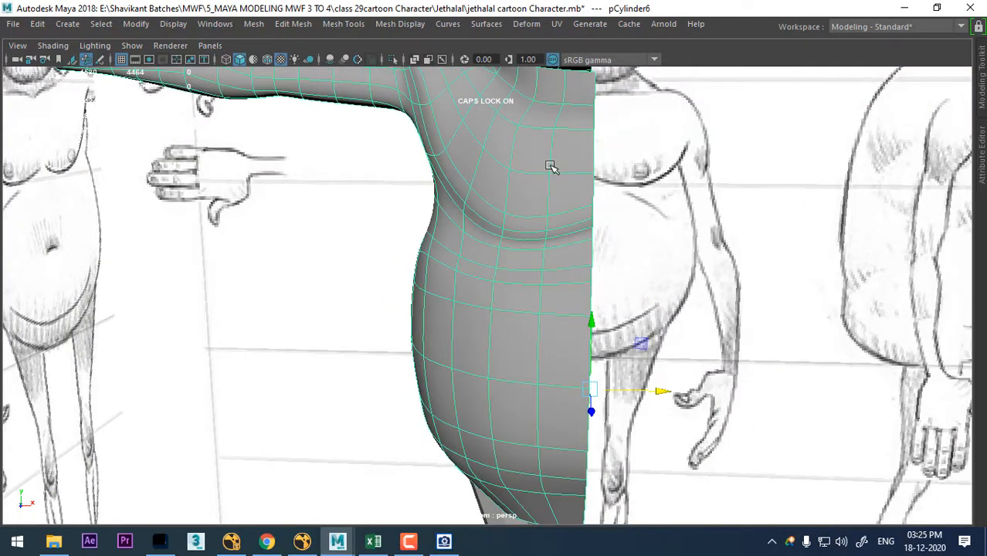
- Select the side vertex on the belly's upper border and display the torso half unsmoothed
{"action": "right_click_drag", "start_coordinate": [551, 123], "coordinate": [474, 104]}
{"action": "left_click_drag", "start_coordinate": [539, 272], "coordinate": [539, 249], "text": "alt"}
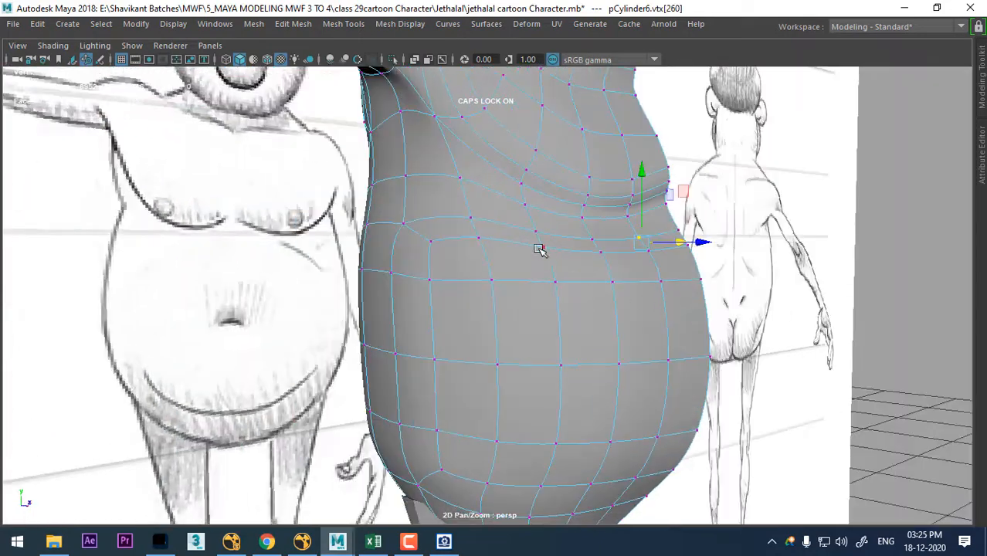
{"action": "key", "text": "space"}
{"action": "key", "text": "f"}
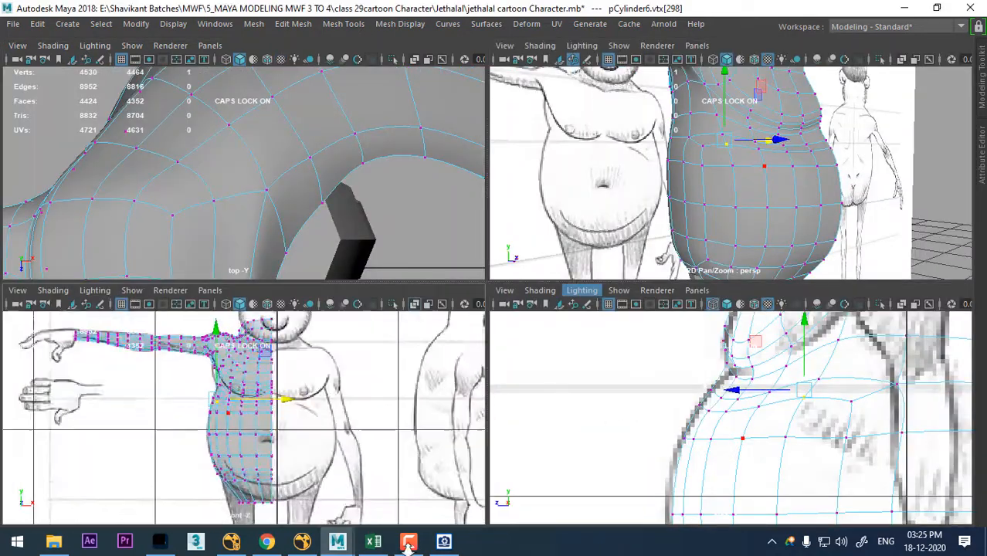
{"action": "right_click_drag", "start_coordinate": [780, 389], "coordinate": [815, 406], "text": "alt"}
{"action": "middle_click_drag", "start_coordinate": [815, 405], "coordinate": [787, 431], "text": "alt"}
{"action": "right_click_drag", "start_coordinate": [787, 431], "coordinate": [828, 452], "text": "alt"}
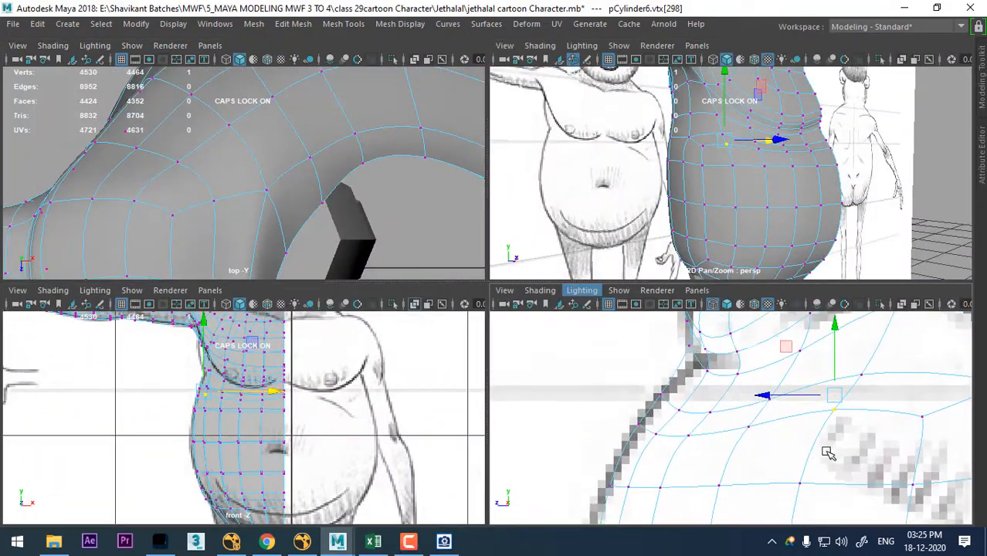
{"action": "key", "text": "1"}
{"action": "middle_click_drag", "start_coordinate": [838, 430], "coordinate": [813, 415], "text": "alt"}
{"action": "right_click_drag", "start_coordinate": [813, 414], "coordinate": [824, 427], "text": "alt"}
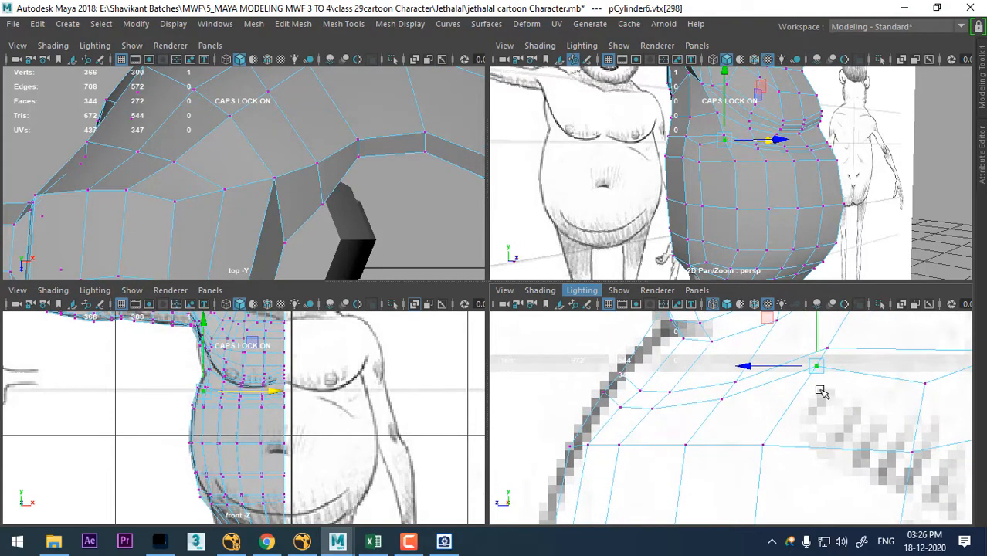
- Lower the selected side vertex of the belly's upper border in the side view, checking it against the front sketch
{"action": "middle_click_drag", "start_coordinate": [810, 372], "coordinate": [800, 430], "text": "alt"}
{"action": "right_click_drag", "start_coordinate": [792, 426], "coordinate": [791, 451], "text": "alt"}
{"action": "middle_click_drag", "start_coordinate": [763, 442], "coordinate": [785, 386], "text": "alt"}
{"action": "middle_click_drag", "start_coordinate": [866, 384], "coordinate": [858, 399], "text": "alt"}
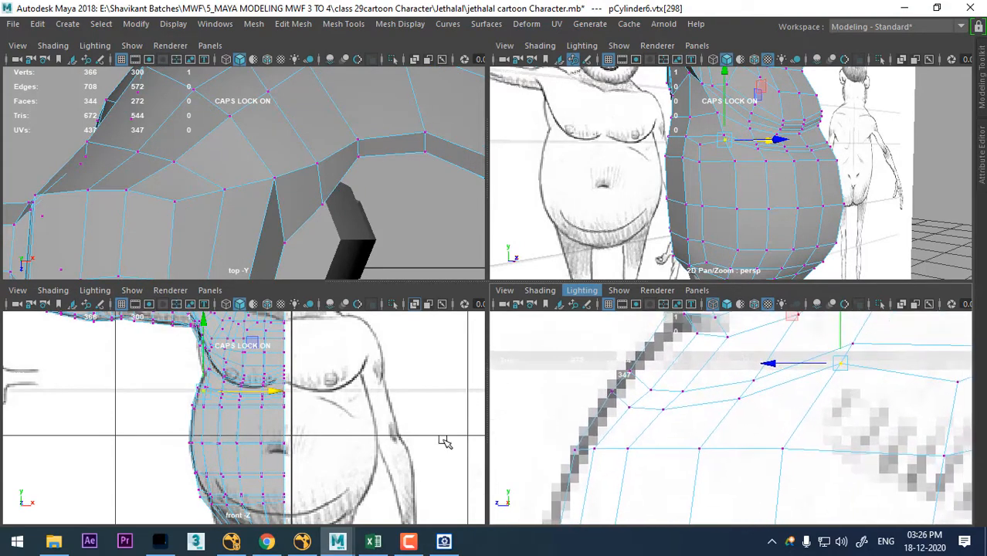
{"action": "right_click_drag", "start_coordinate": [278, 385], "coordinate": [363, 520], "text": "alt"}
{"action": "middle_click_drag", "start_coordinate": [362, 406], "coordinate": [367, 423], "text": "alt"}
{"action": "right_click_drag", "start_coordinate": [274, 431], "coordinate": [284, 443], "text": "alt"}
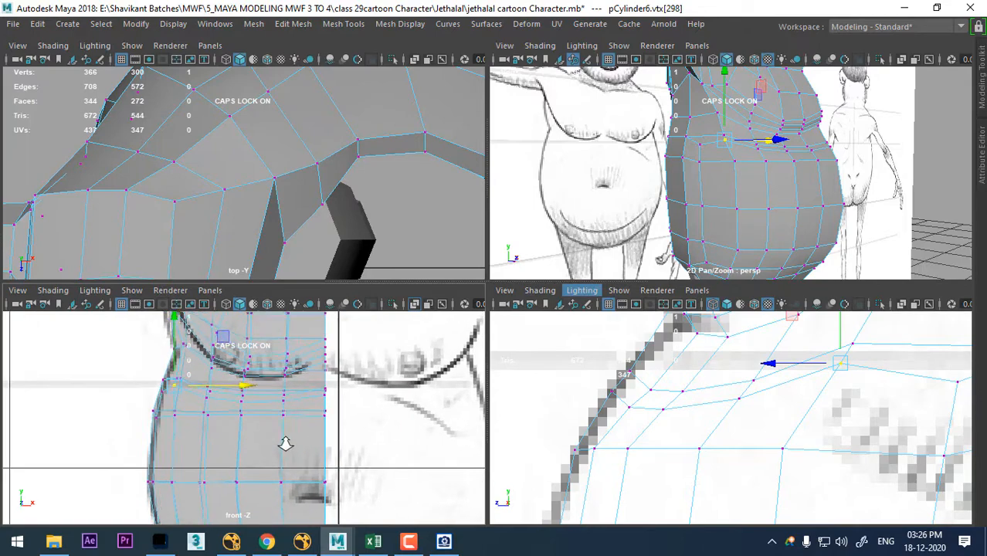
{"action": "middle_click_drag", "start_coordinate": [239, 420], "coordinate": [243, 424], "text": "alt"}
{"action": "right_click_drag", "start_coordinate": [789, 451], "coordinate": [777, 441], "text": "alt"}
{"action": "mouse_move", "coordinate": [815, 193]}
{"action": "left_mouse_down", "text": "alt"}
{"action": "mouse_move", "coordinate": [762, 220]}
{"action": "mouse_move", "coordinate": [804, 210]}
{"action": "mouse_move", "coordinate": [747, 173]}
{"action": "left_mouse_up", "text": "alt"}
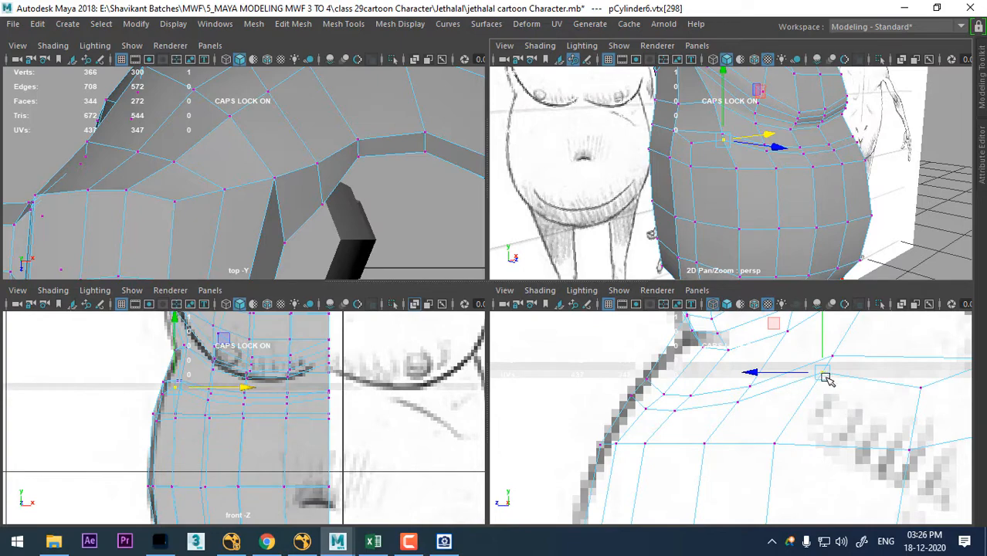
{"action": "left_click_drag", "start_coordinate": [825, 378], "coordinate": [820, 396]}
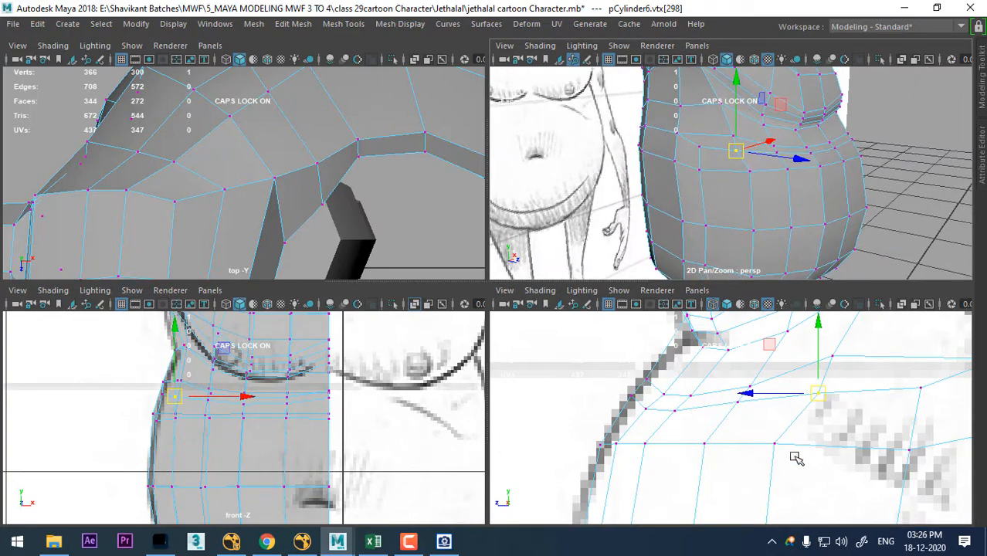
- Select the two neighbouring vertices toward the belly's front on its upper border and shift them up and back
{"action": "middle_click_drag", "start_coordinate": [760, 365], "coordinate": [753, 401], "text": "alt"}
{"action": "right_click_drag", "start_coordinate": [754, 401], "coordinate": [765, 409], "text": "alt"}
{"action": "left_click", "coordinate": [740, 430]}
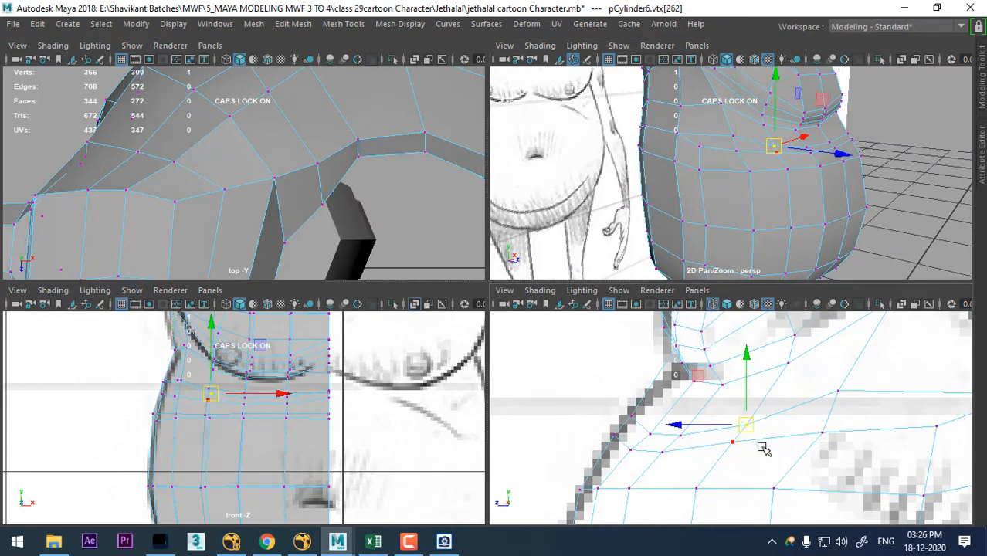
{"action": "left_click", "coordinate": [731, 435], "text": "shift"}
{"action": "left_click_drag", "start_coordinate": [740, 433], "coordinate": [763, 405]}
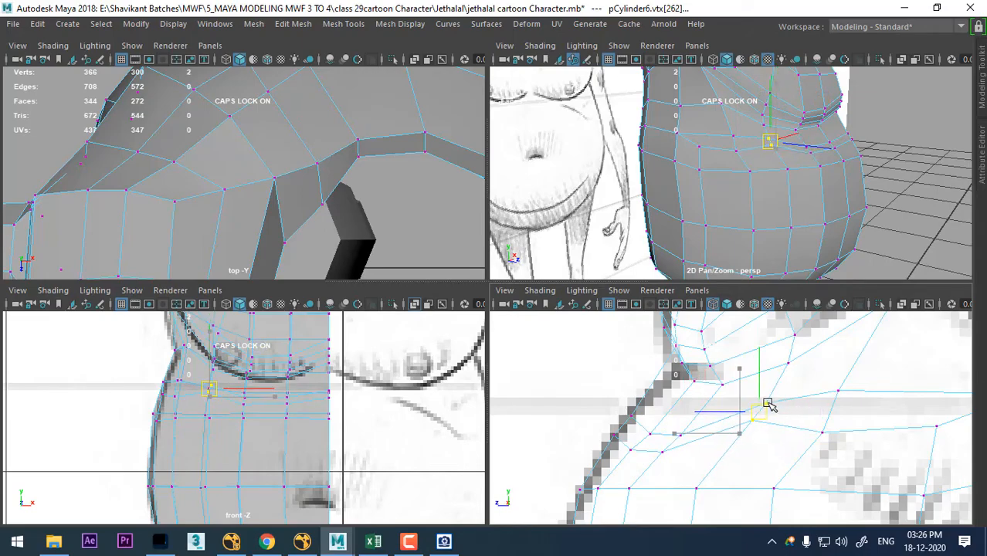
{"action": "right_click_drag", "start_coordinate": [684, 417], "coordinate": [701, 428], "text": "alt"}
{"action": "middle_click_drag", "start_coordinate": [727, 445], "coordinate": [736, 414], "text": "alt"}
- Enlarge the side view and adjust the belly's side column of vertices, lowering them from the upper border to mid-belly
{"action": "key", "text": "space"}
{"action": "right_click_drag", "start_coordinate": [752, 406], "coordinate": [677, 309], "text": "alt"}
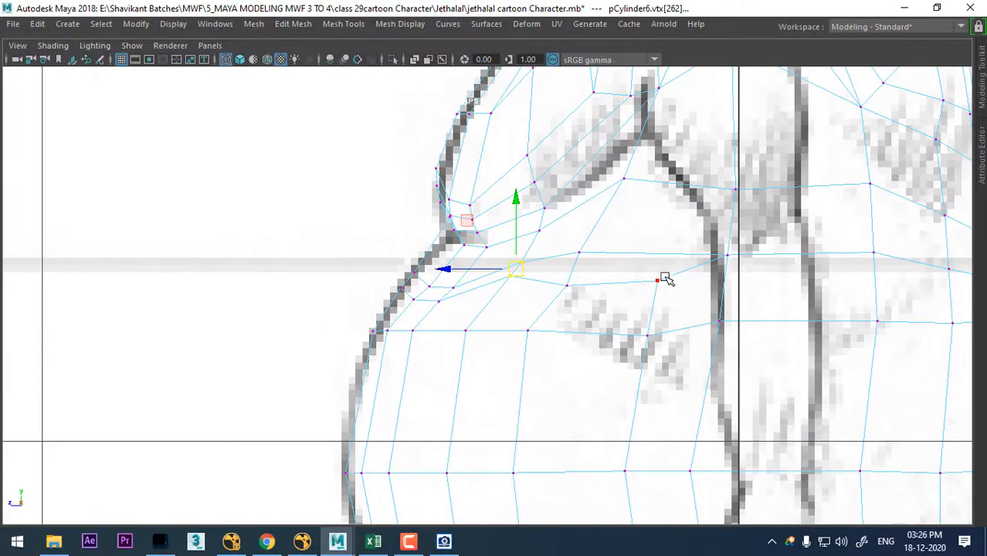
{"action": "left_click", "coordinate": [658, 280]}
{"action": "left_click_drag", "start_coordinate": [657, 281], "coordinate": [638, 300]}
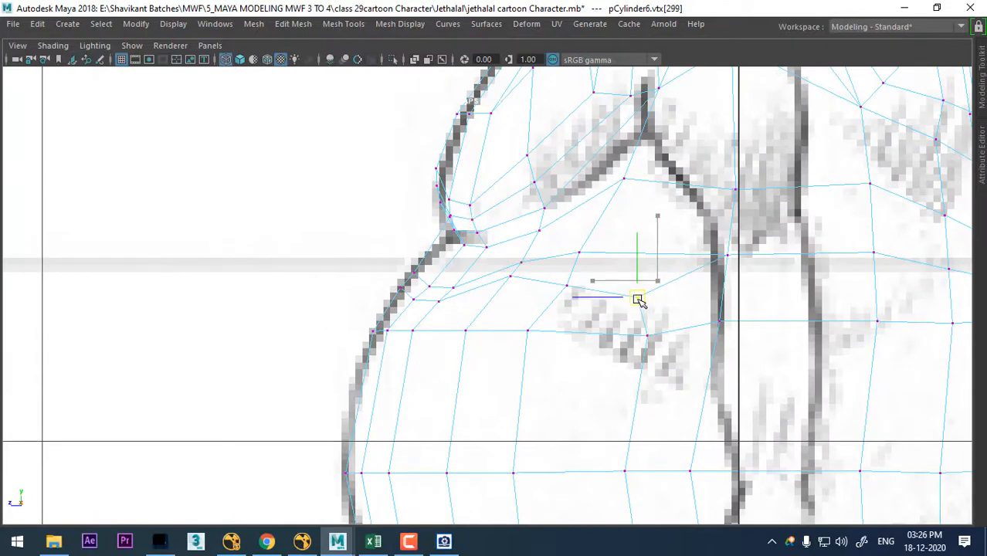
{"action": "left_click", "coordinate": [648, 336]}
{"action": "left_click", "coordinate": [626, 471]}
{"action": "left_click_drag", "start_coordinate": [625, 471], "coordinate": [641, 480]}
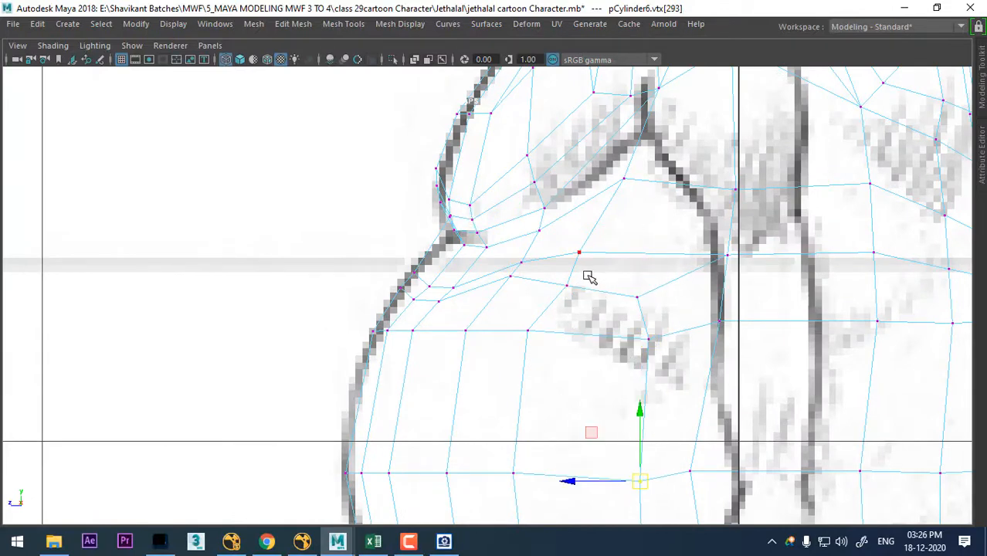
- Shift the vertex just below the belly's upper border, one column ahead of the side, slightly down and back
{"action": "left_click", "coordinate": [566, 287]}
{"action": "scroll", "coordinate": [510, 286], "scroll_direction": "up", "scroll_amount": 2}
{"action": "left_click", "coordinate": [531, 338]}
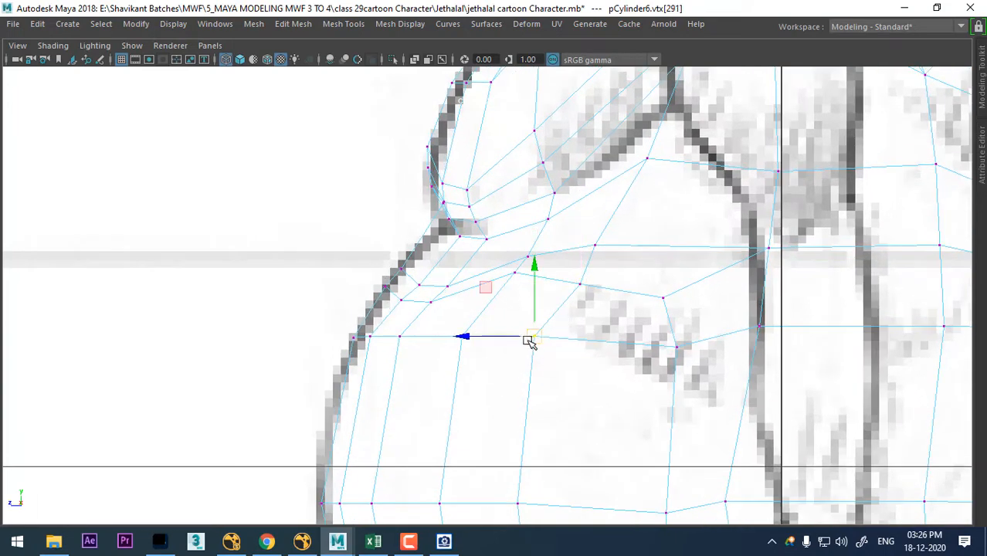
{"action": "left_click_drag", "start_coordinate": [534, 338], "coordinate": [546, 346]}
- Raise the front vertices of both upper belly border rows toward the crease under the chest
{"action": "scroll", "coordinate": [530, 295], "scroll_direction": "up", "scroll_amount": 2}
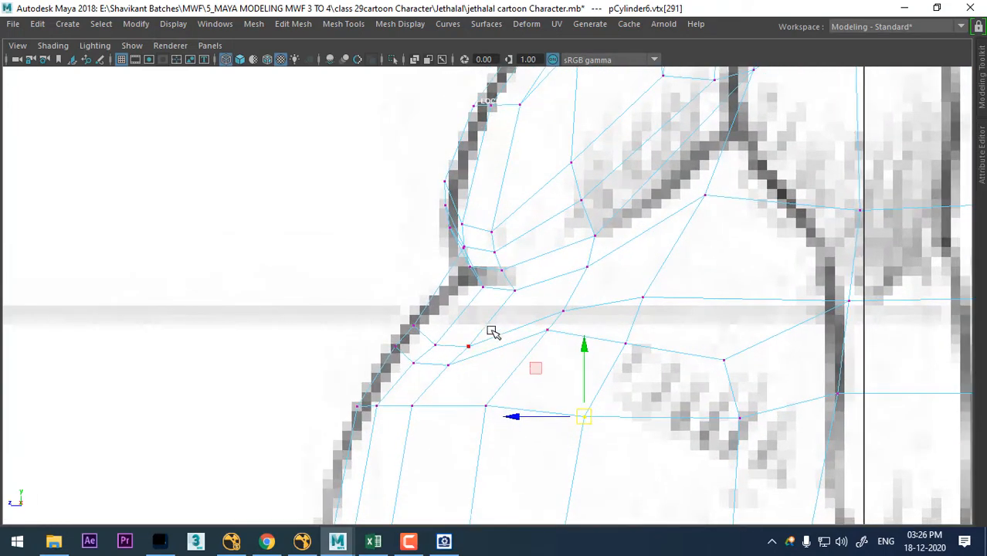
{"action": "left_click", "coordinate": [471, 346]}
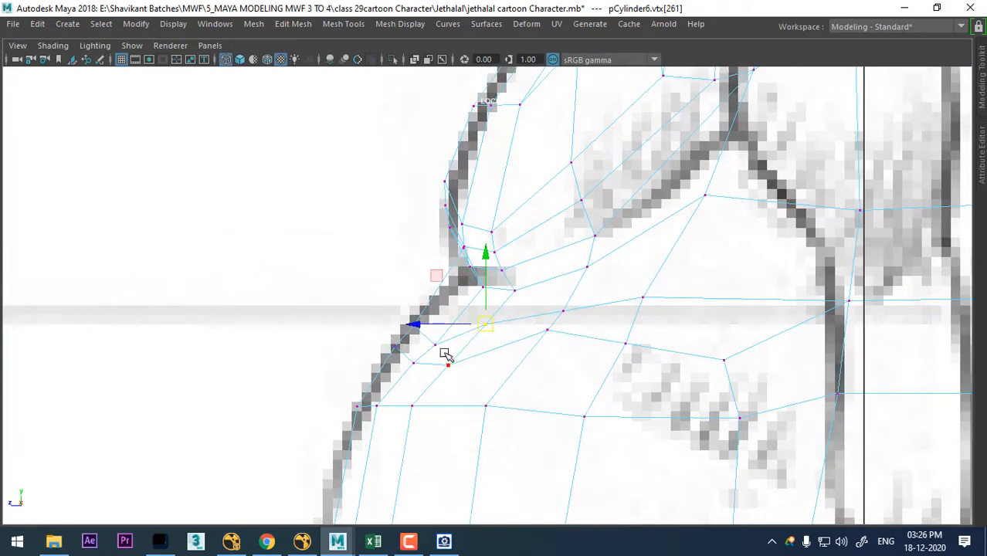
{"action": "left_click_drag", "start_coordinate": [436, 347], "coordinate": [450, 316]}
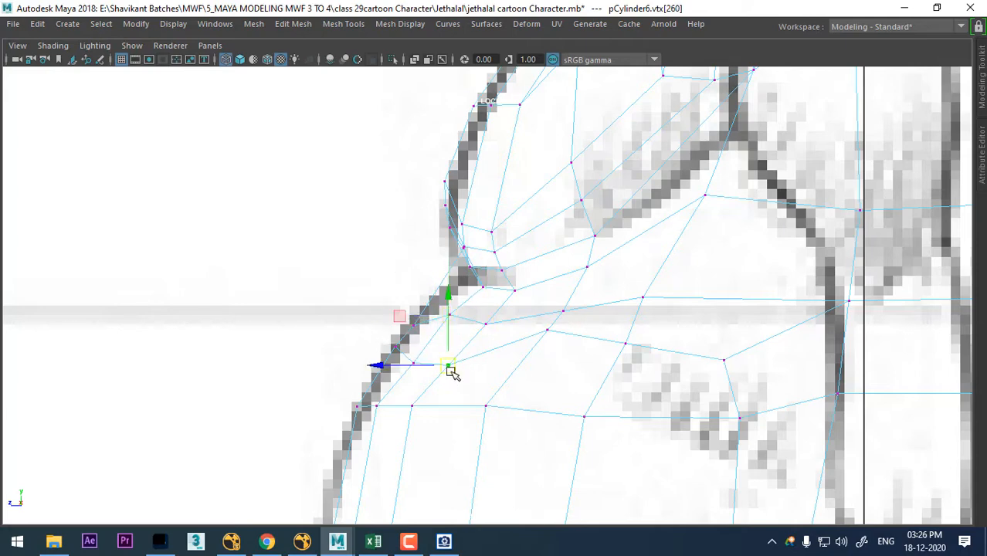
{"action": "left_click_drag", "start_coordinate": [452, 373], "coordinate": [461, 346]}
{"action": "left_click", "coordinate": [411, 363]}
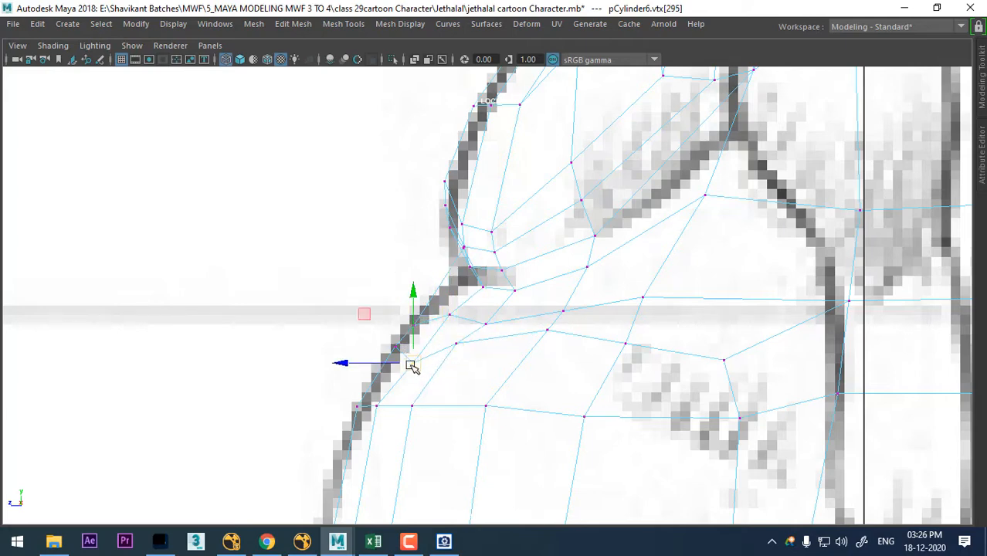
- Even out the lower row of the belly's upper border, repositioning its middle vertices and lowering the side ones
{"action": "left_click", "coordinate": [548, 331]}
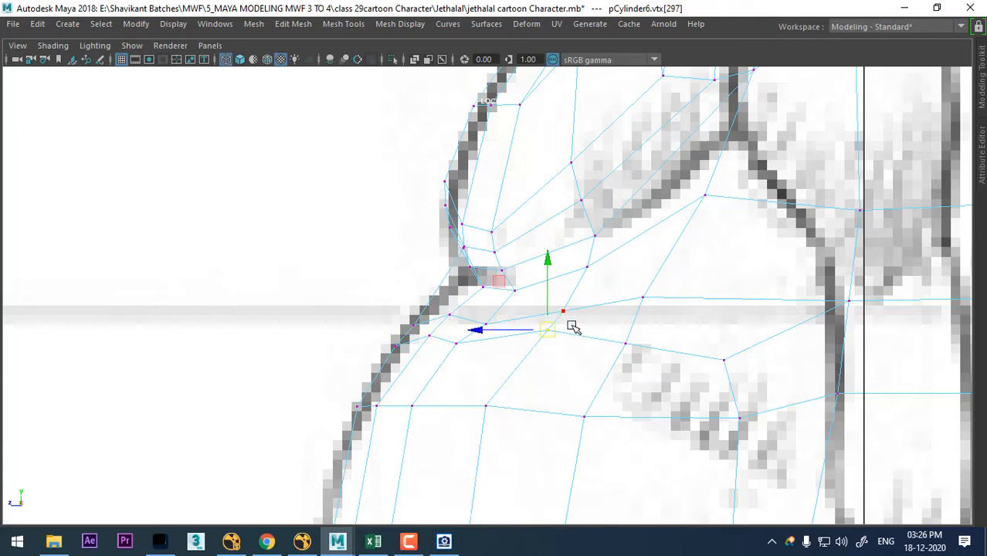
{"action": "left_click_drag", "start_coordinate": [548, 332], "coordinate": [490, 349]}
{"action": "left_click", "coordinate": [457, 345]}
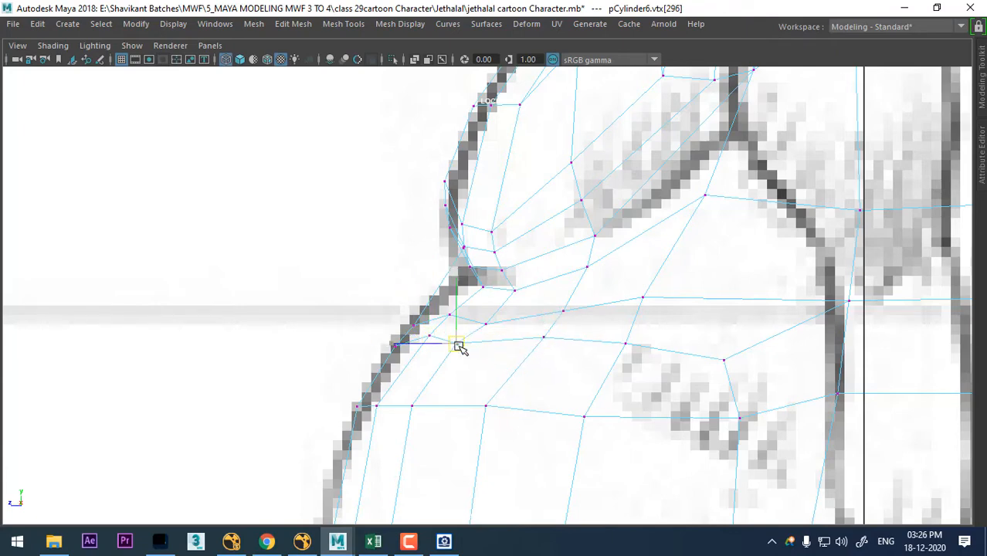
{"action": "left_click", "coordinate": [626, 347]}
{"action": "left_click_drag", "start_coordinate": [627, 347], "coordinate": [626, 353]}
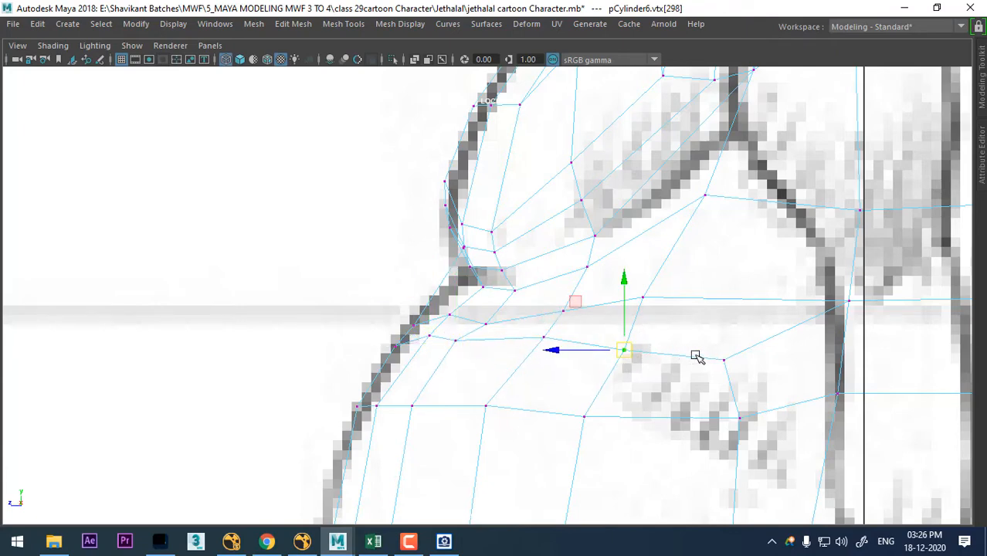
{"action": "left_click", "coordinate": [724, 361]}
{"action": "left_click_drag", "start_coordinate": [725, 362], "coordinate": [715, 389]}
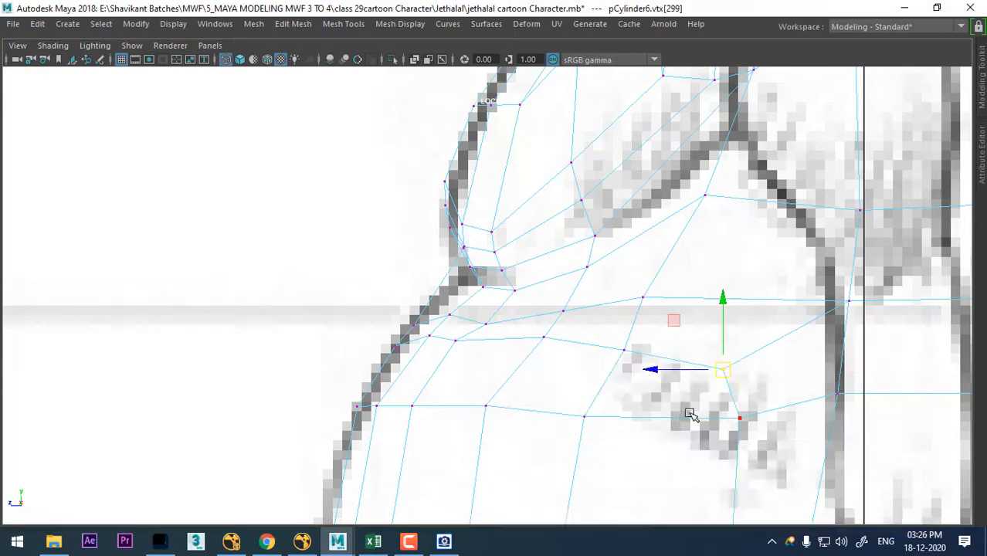
- Examine the reshaped belly in the perspective view and compare its side profile with the sketch
{"action": "key", "text": "space"}
{"action": "left_click_drag", "start_coordinate": [856, 201], "coordinate": [815, 233], "text": "alt"}
{"action": "scroll", "coordinate": [760, 472], "scroll_direction": "down", "scroll_amount": 5}
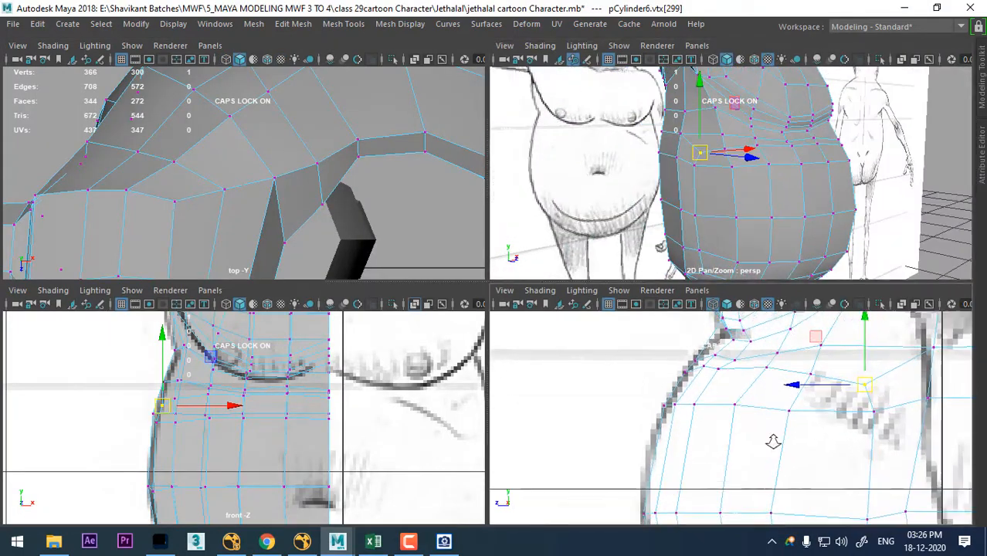
{"action": "key", "text": "space"}
{"action": "scroll", "coordinate": [665, 357], "scroll_direction": "up", "scroll_amount": 10}
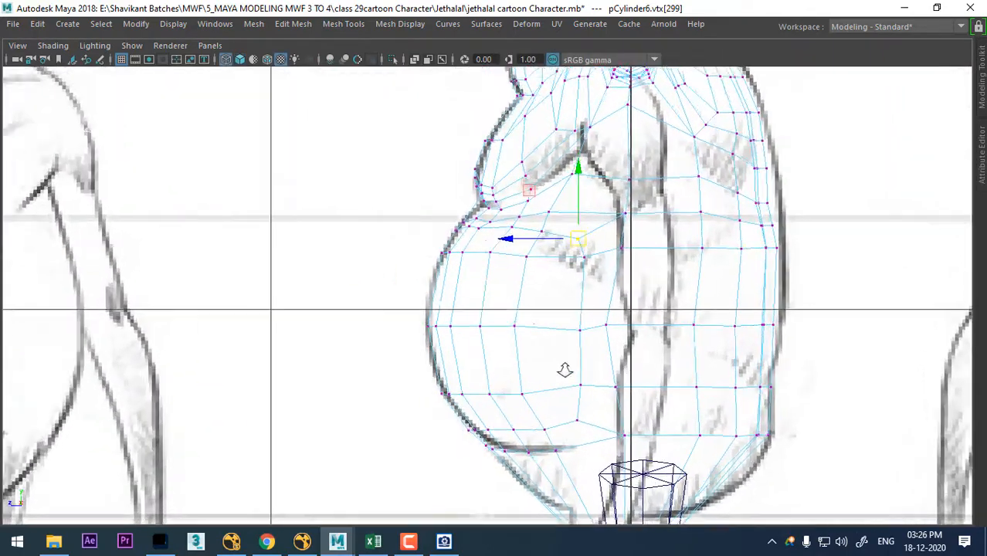
{"action": "right_click_drag", "start_coordinate": [545, 334], "coordinate": [565, 481], "text": "alt"}
{"action": "right_click", "coordinate": [502, 337]}
{"action": "right_click_drag", "start_coordinate": [536, 306], "coordinate": [584, 52]}
{"action": "right_click_drag", "start_coordinate": [533, 239], "coordinate": [542, 145]}
{"action": "scroll", "coordinate": [676, 229], "scroll_direction": "up", "scroll_amount": 1}
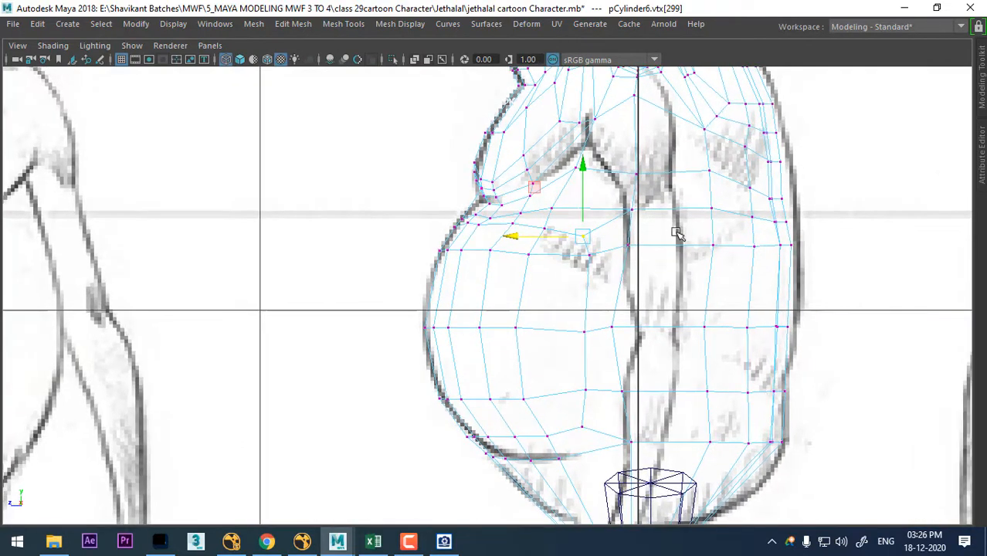
- Insert two horizontal edge loops around the torso, one just above and one just below the belly's middle loop
{"action": "right_click_drag", "start_coordinate": [717, 118], "coordinate": [760, 85]}
{"action": "left_click", "coordinate": [712, 246]}
{"action": "right_click_drag", "start_coordinate": [594, 332], "coordinate": [593, 32]}
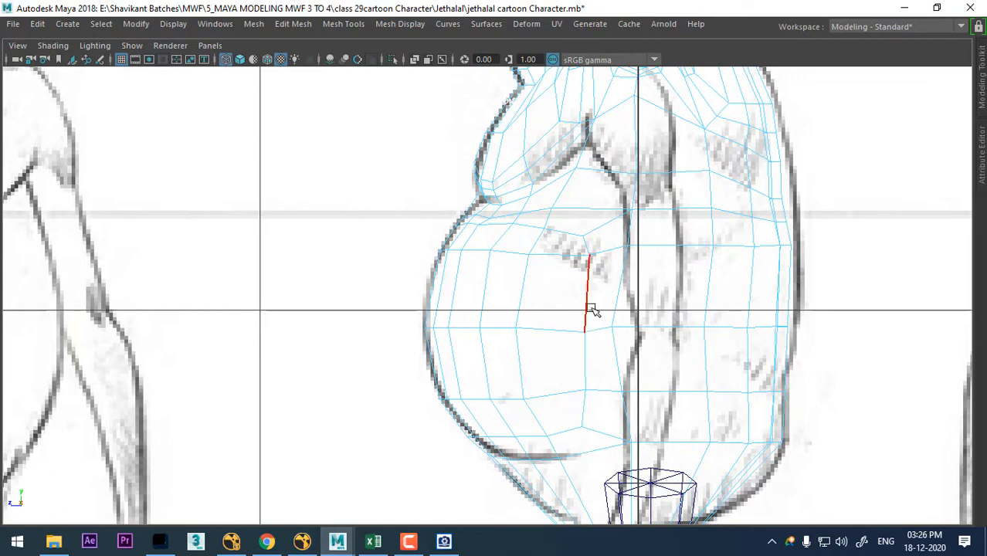
{"action": "right_click_drag", "start_coordinate": [678, 241], "coordinate": [627, 334], "text": "ctrl"}
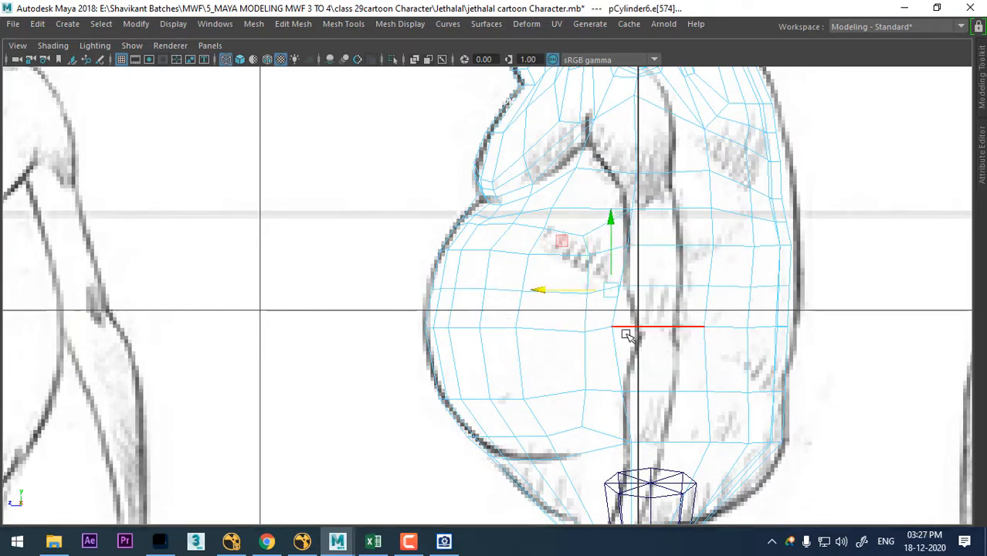
{"action": "left_click", "coordinate": [583, 353]}
{"action": "right_click_drag", "start_coordinate": [712, 258], "coordinate": [651, 344], "text": "ctrl"}
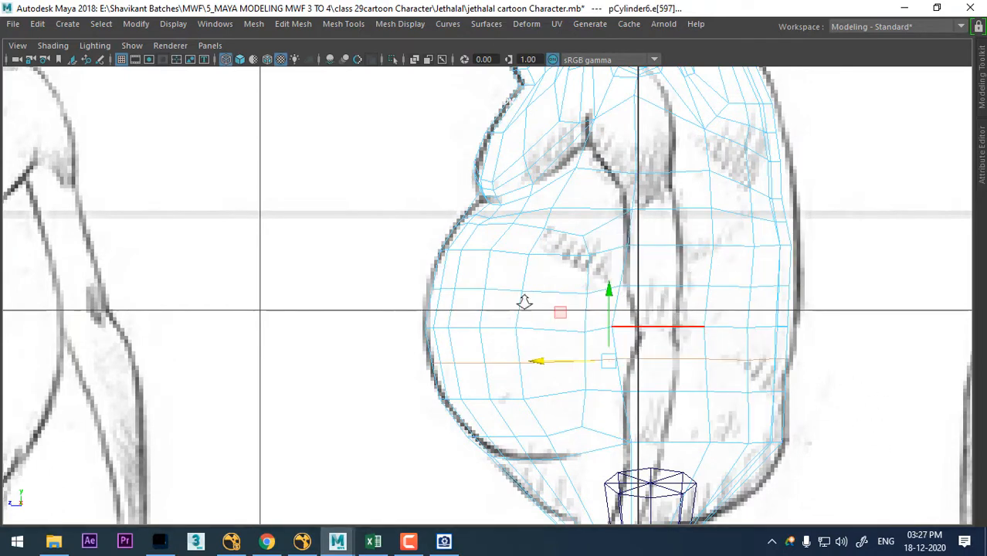
- Examine the torso's new edge loops in the side view and then enlarged in perspective
{"action": "scroll", "coordinate": [525, 302], "scroll_direction": "up", "scroll_amount": 2}
{"action": "right_click", "coordinate": [570, 246]}
{"action": "right_click_drag", "start_coordinate": [447, 208], "coordinate": [447, 208]}
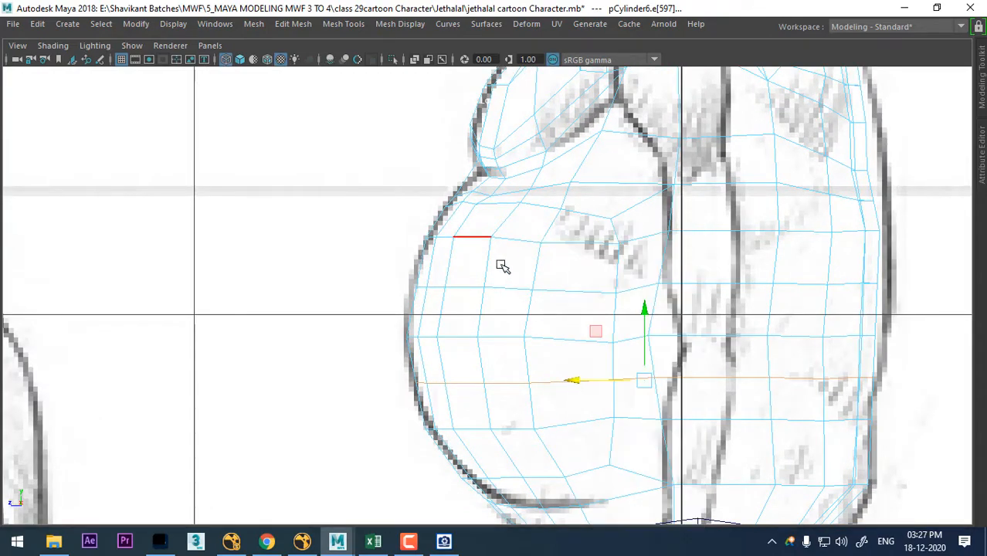
{"action": "right_click_drag", "start_coordinate": [518, 230], "coordinate": [516, 249]}
{"action": "right_click", "coordinate": [522, 225]}
{"action": "key", "text": "space"}
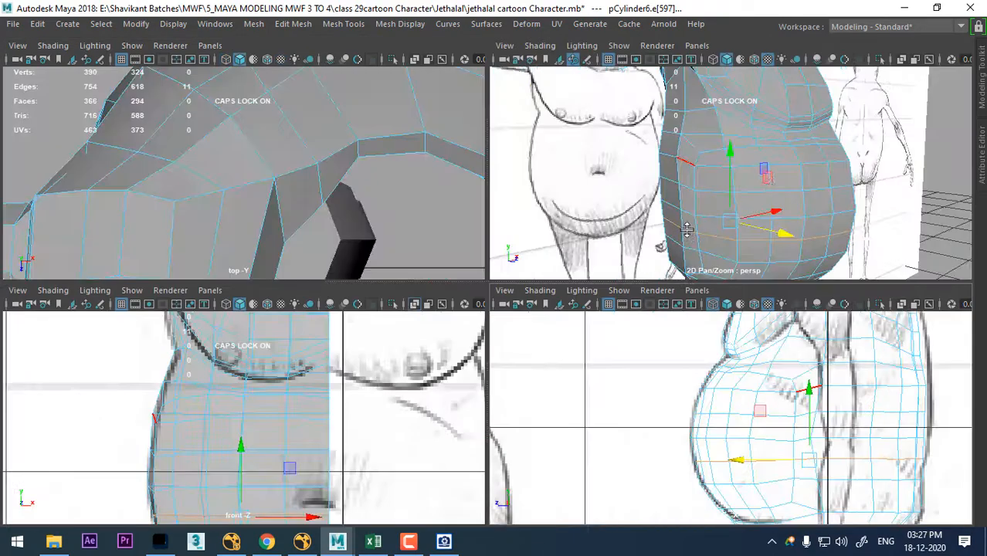
{"action": "left_click_drag", "start_coordinate": [834, 147], "coordinate": [679, 180], "text": "alt"}
{"action": "key", "text": "space"}
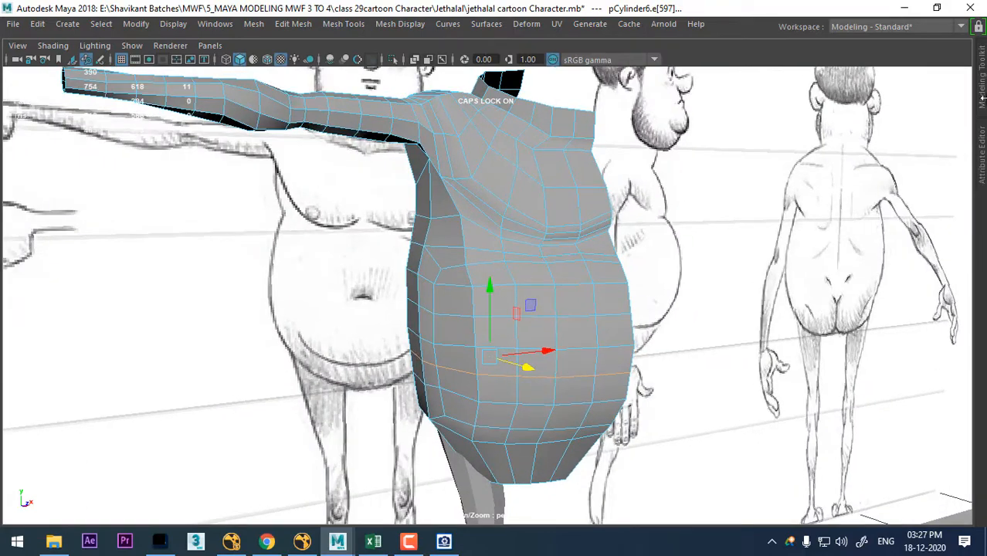
- Select a face on the belly's side and open the Channel Box / Layer Editor
{"action": "right_click_drag", "start_coordinate": [407, 257], "coordinate": [415, 167]}
{"action": "left_click", "coordinate": [458, 331]}
{"action": "key", "text": "space"}
{"action": "left_click", "coordinate": [760, 337]}
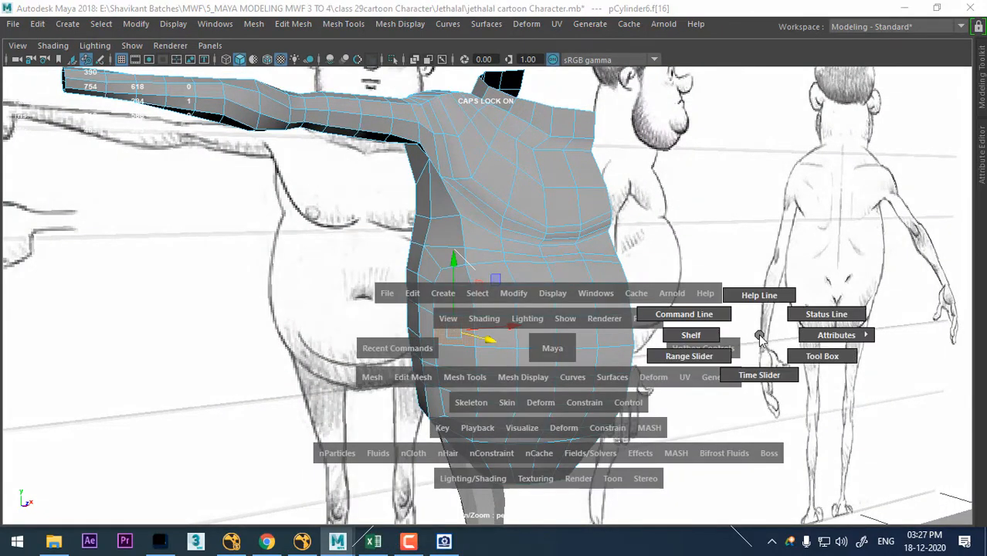
{"action": "left_click_drag", "start_coordinate": [761, 340], "coordinate": [863, 340]}
{"action": "left_click_drag", "start_coordinate": [937, 334], "coordinate": [939, 334]}
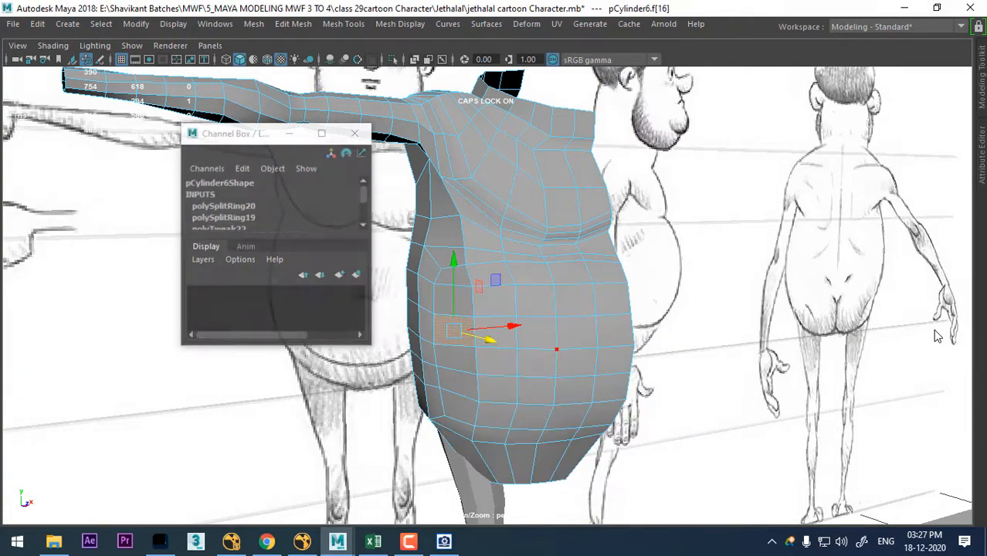
- Place the Channel Box clear of the model and select the front reference image plane as an object
{"action": "left_click_drag", "start_coordinate": [368, 349], "coordinate": [508, 530]}
{"action": "right_click_drag", "start_coordinate": [670, 372], "coordinate": [421, 166], "text": "alt"}
{"action": "left_click_drag", "start_coordinate": [514, 270], "coordinate": [547, 299], "text": "alt"}
{"action": "left_click_drag", "start_coordinate": [321, 14], "coordinate": [677, 232]}
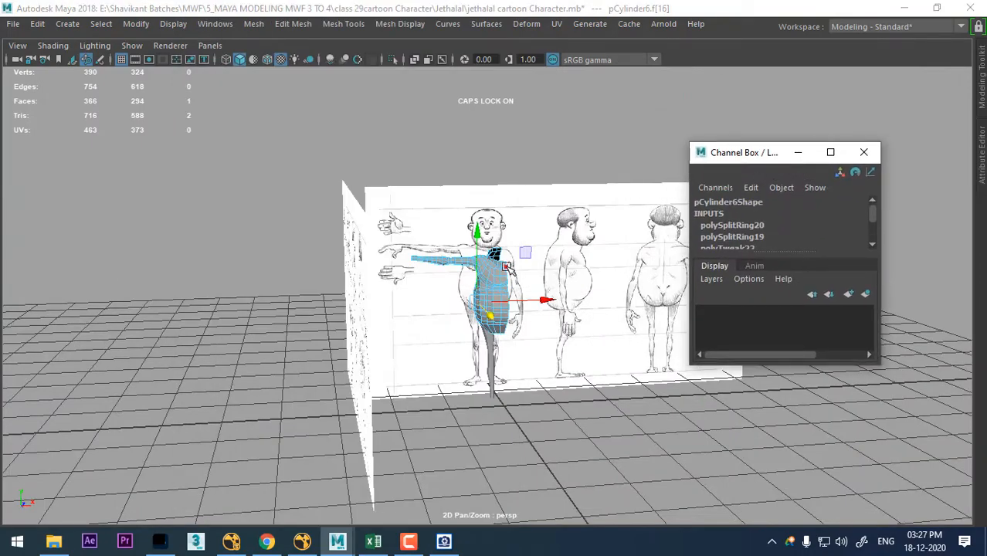
{"action": "right_click_drag", "start_coordinate": [509, 268], "coordinate": [591, 117]}
{"action": "left_click", "coordinate": [581, 209]}
{"action": "left_click_drag", "start_coordinate": [581, 209], "coordinate": [424, 209], "text": "alt"}
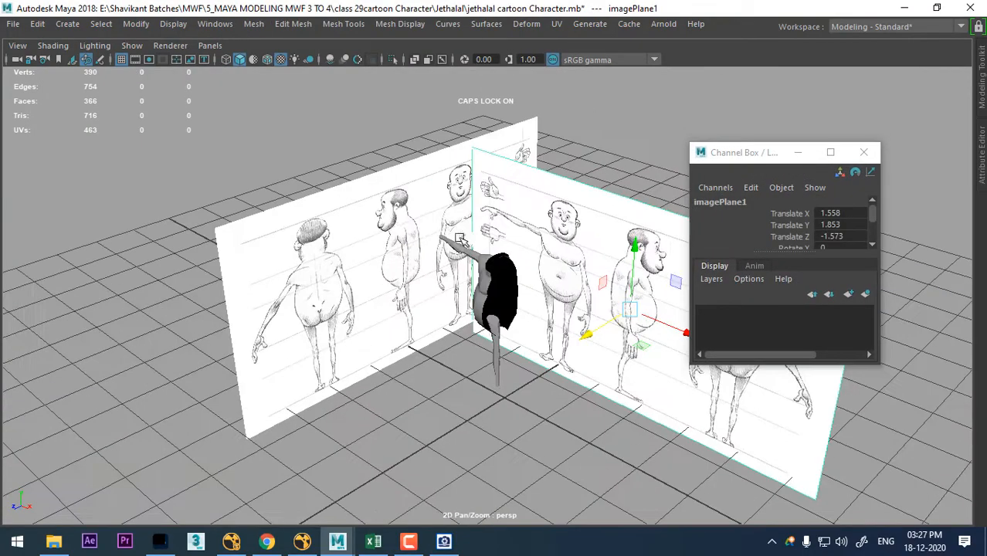
- Put both reference image planes in a new display layer and set that layer to Reference so they cannot be selected
{"action": "left_click", "coordinate": [863, 296]}
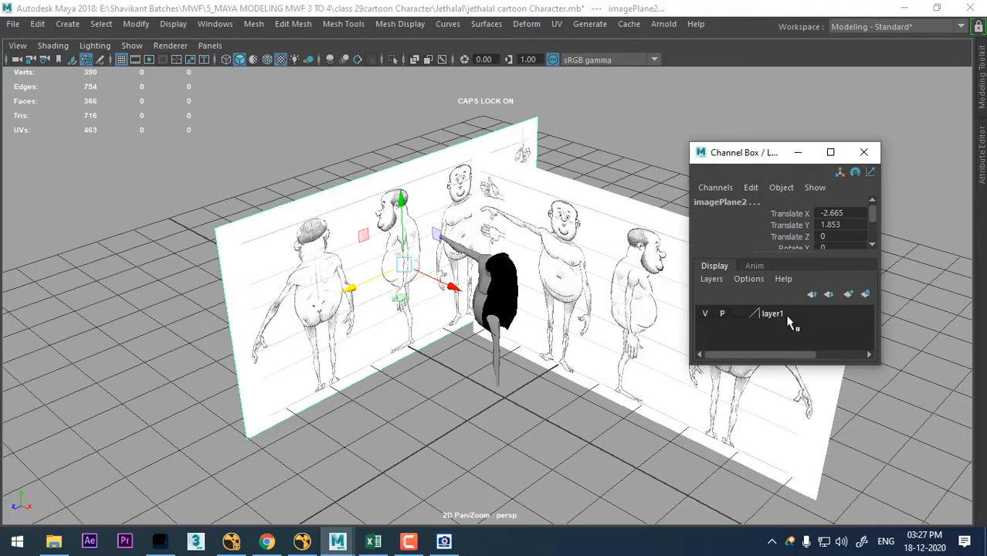
{"action": "left_click", "coordinate": [739, 313]}
{"action": "left_click", "coordinate": [740, 314]}
{"action": "scroll", "coordinate": [438, 278], "scroll_direction": "up", "scroll_amount": 5}
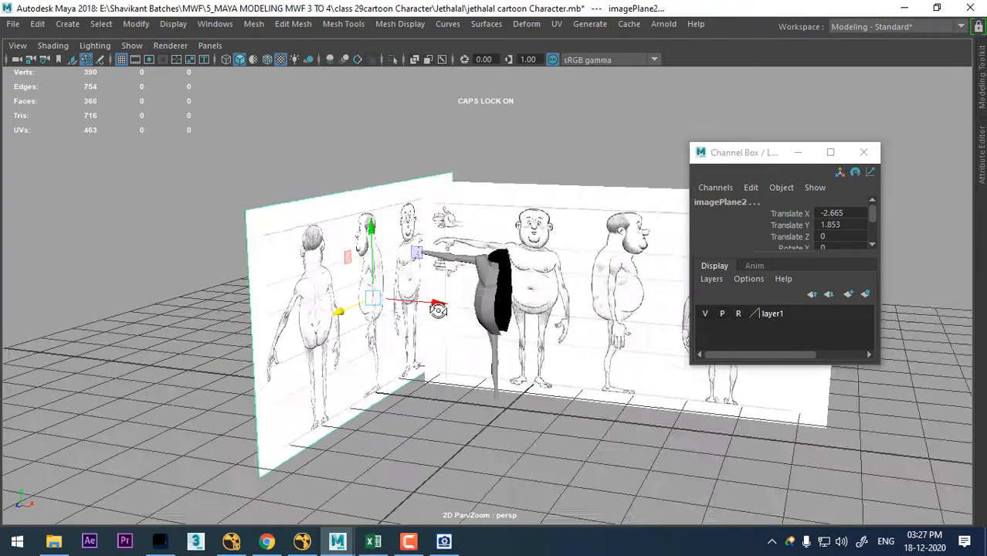
- Select the torso mesh and bring up the side view to work on its belly
{"action": "left_click", "coordinate": [437, 278]}
{"action": "left_click", "coordinate": [489, 278]}
{"action": "right_click_drag", "start_coordinate": [489, 278], "coordinate": [566, 445], "text": "alt"}
{"action": "left_click_drag", "start_coordinate": [463, 344], "coordinate": [468, 291], "text": "alt"}
{"action": "right_click_drag", "start_coordinate": [467, 292], "coordinate": [509, 337], "text": "alt"}
{"action": "left_click_drag", "start_coordinate": [509, 338], "coordinate": [405, 318], "text": "alt"}
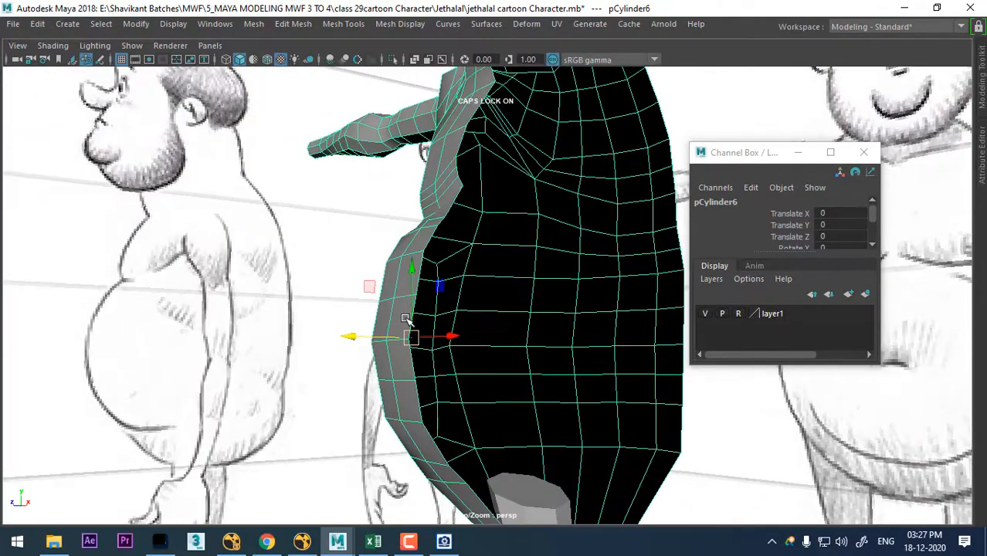
{"action": "key", "text": "space"}
{"action": "key", "text": "space"}
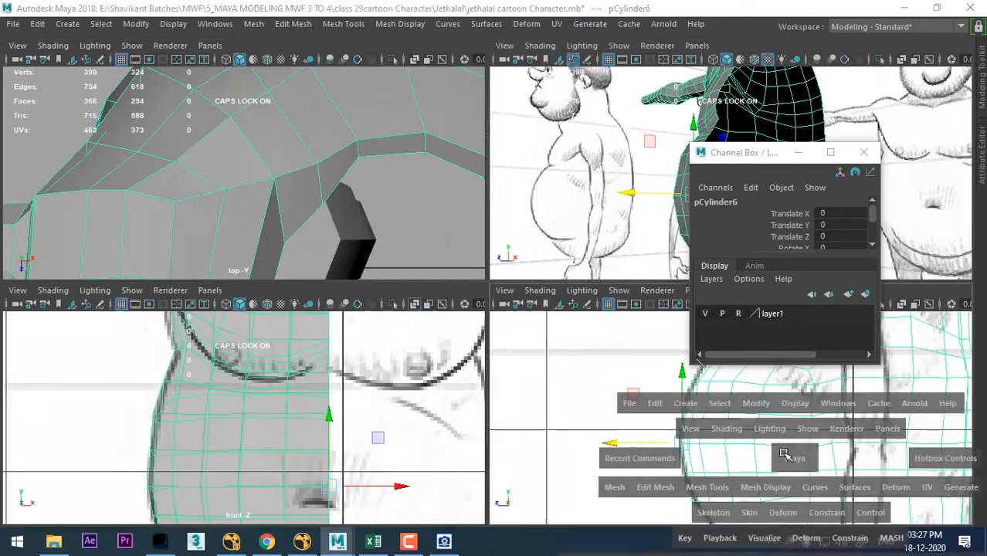
- Move the front vertices of the rows just above and below the belly's middle onto the side sketch's outline
{"action": "scroll", "coordinate": [604, 419], "scroll_direction": "up", "scroll_amount": 1}
{"action": "right_click_drag", "start_coordinate": [541, 241], "coordinate": [462, 218]}
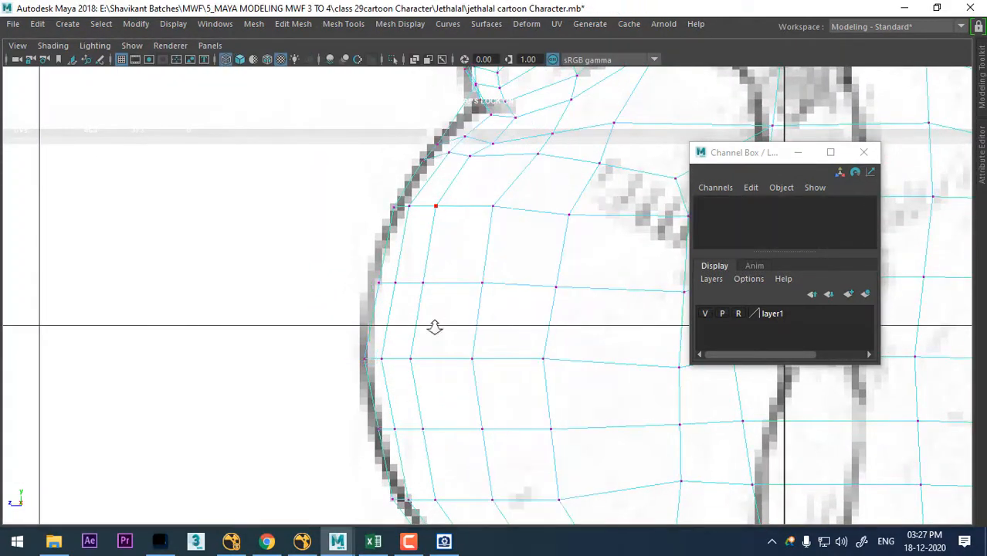
{"action": "scroll", "coordinate": [434, 326], "scroll_direction": "up", "scroll_amount": 1}
{"action": "left_click_drag", "start_coordinate": [530, 318], "coordinate": [597, 327]}
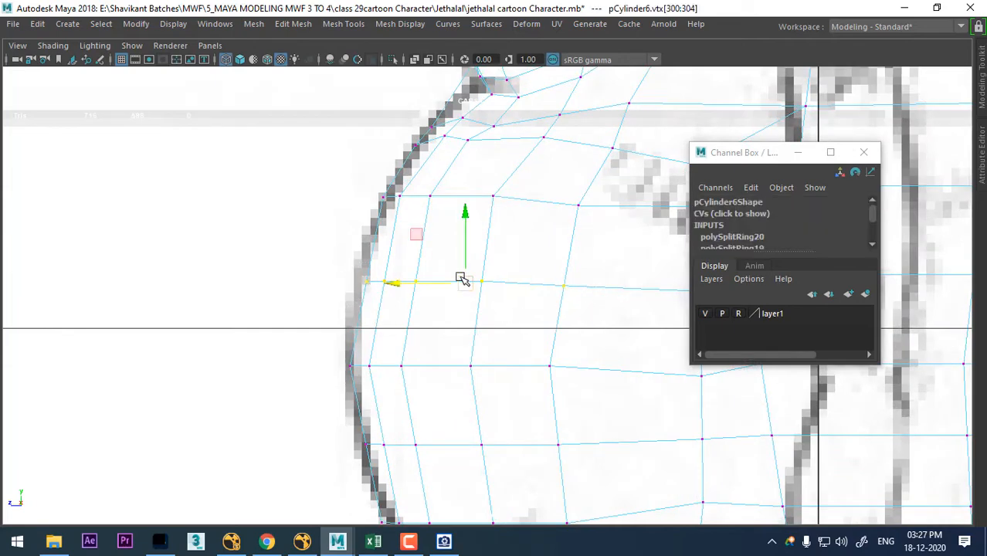
{"action": "left_click_drag", "start_coordinate": [462, 278], "coordinate": [457, 269]}
{"action": "middle_click_drag", "start_coordinate": [466, 377], "coordinate": [453, 292], "text": "alt"}
{"action": "left_click_drag", "start_coordinate": [441, 358], "coordinate": [332, 385]}
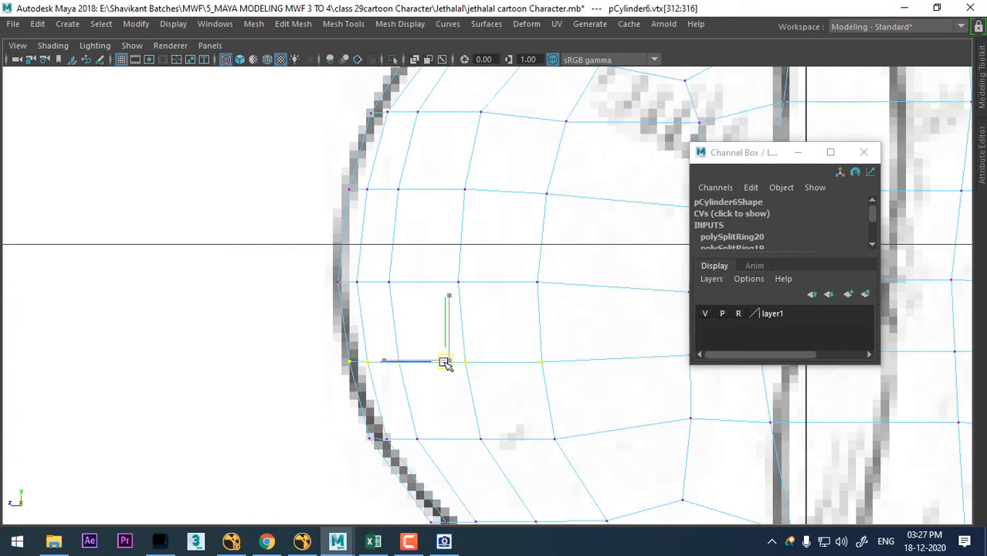
{"action": "middle_click_drag", "start_coordinate": [447, 363], "coordinate": [361, 290], "text": "alt"}
- Lower the front vertices of the lower belly row along the sketch outline and even the spacing of the neighbouring side vertices
{"action": "left_click_drag", "start_coordinate": [253, 408], "coordinate": [252, 407]}
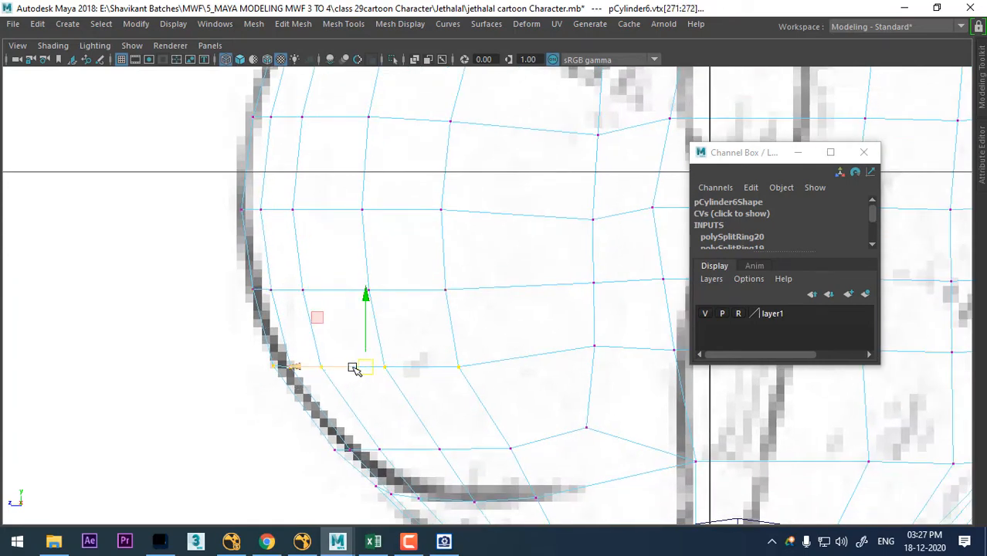
{"action": "left_click_drag", "start_coordinate": [365, 368], "coordinate": [386, 392]}
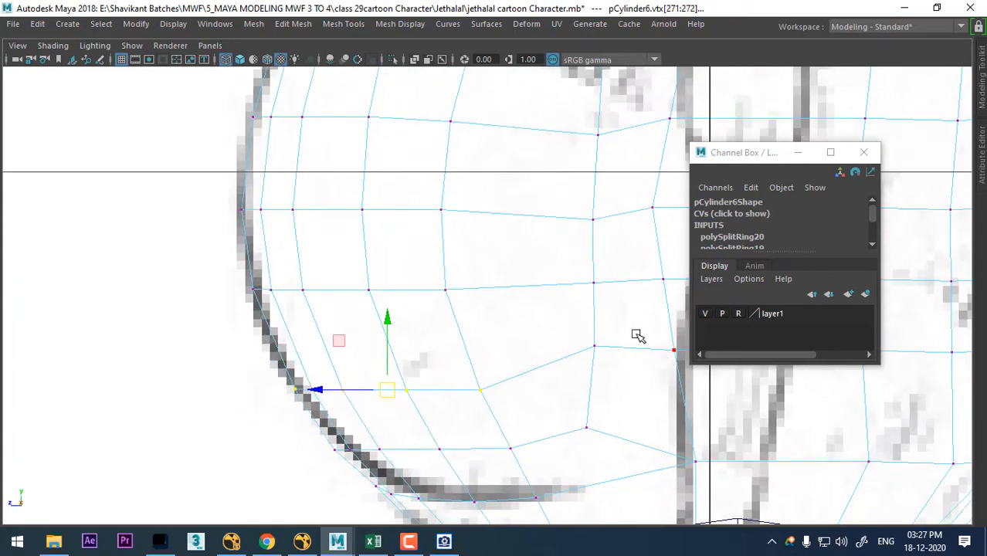
{"action": "left_click_drag", "start_coordinate": [593, 347], "coordinate": [601, 343]}
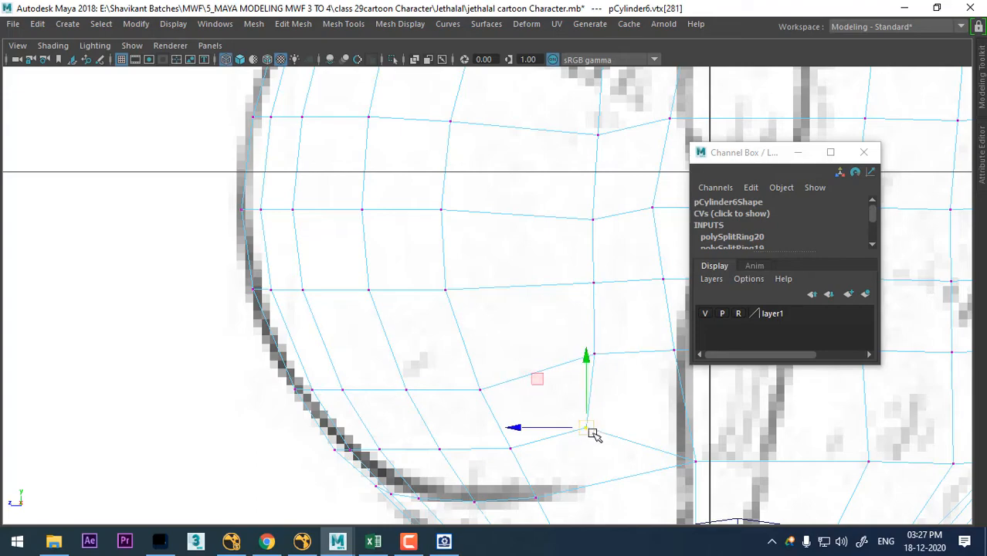
{"action": "left_click_drag", "start_coordinate": [592, 434], "coordinate": [596, 426]}
{"action": "middle_click_drag", "start_coordinate": [610, 219], "coordinate": [605, 312], "text": "alt"}
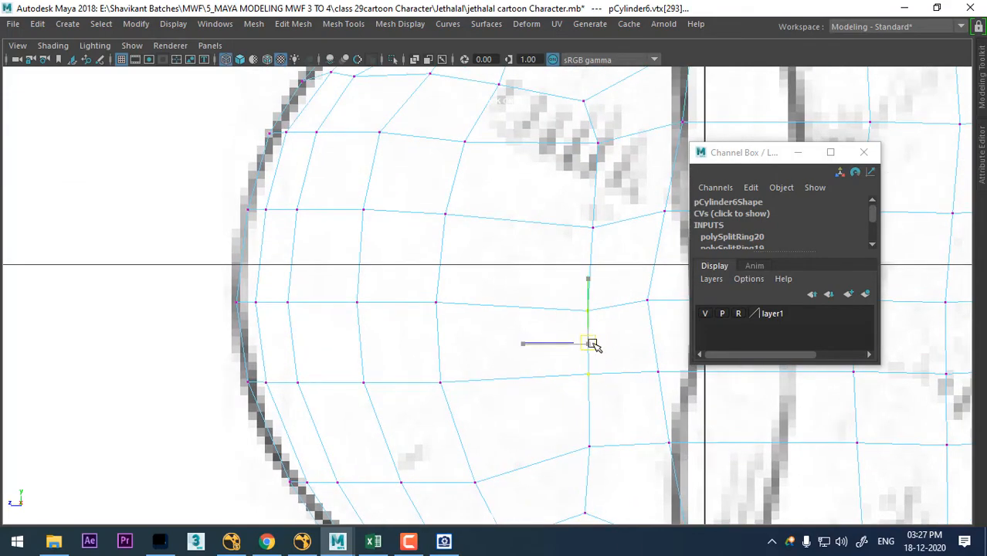
{"action": "left_click_drag", "start_coordinate": [593, 343], "coordinate": [592, 337]}
- Move the torso's back vertices outward to the side sketch's back outline
{"action": "scroll", "coordinate": [587, 286], "scroll_direction": "down", "scroll_amount": 6}
{"action": "scroll", "coordinate": [564, 387], "scroll_direction": "up", "scroll_amount": 2}
{"action": "middle_click_drag", "start_coordinate": [567, 331], "coordinate": [330, 320], "text": "alt"}
{"action": "scroll", "coordinate": [509, 297], "scroll_direction": "up", "scroll_amount": 1}
{"action": "middle_click_drag", "start_coordinate": [619, 353], "coordinate": [593, 452], "text": "alt"}
{"action": "scroll", "coordinate": [593, 452], "scroll_direction": "up", "scroll_amount": 4}
{"action": "middle_click_drag", "start_coordinate": [553, 205], "coordinate": [553, 308], "text": "alt"}
{"action": "scroll", "coordinate": [474, 223], "scroll_direction": "down", "scroll_amount": 1}
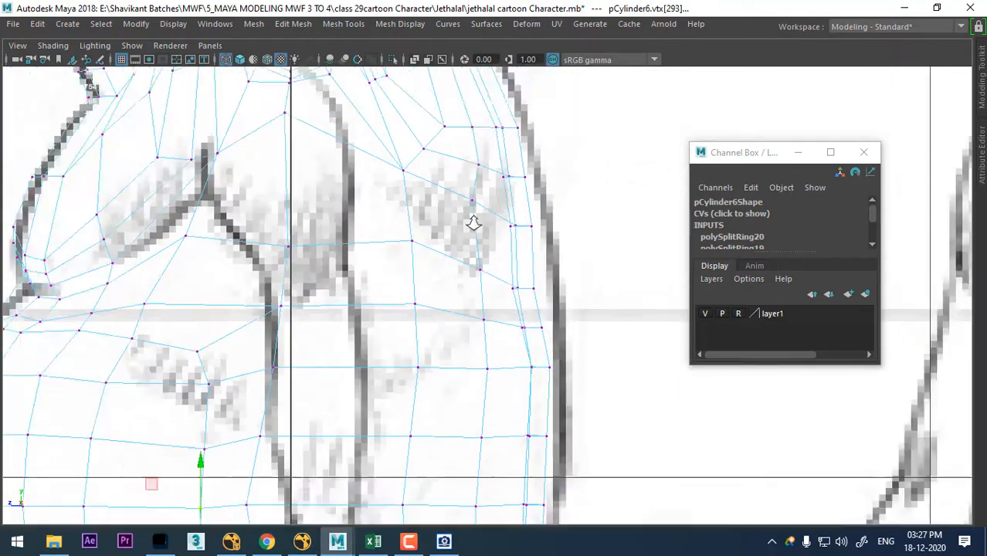
{"action": "scroll", "coordinate": [474, 224], "scroll_direction": "down", "scroll_amount": 5}
{"action": "scroll", "coordinate": [576, 363], "scroll_direction": "up", "scroll_amount": 6}
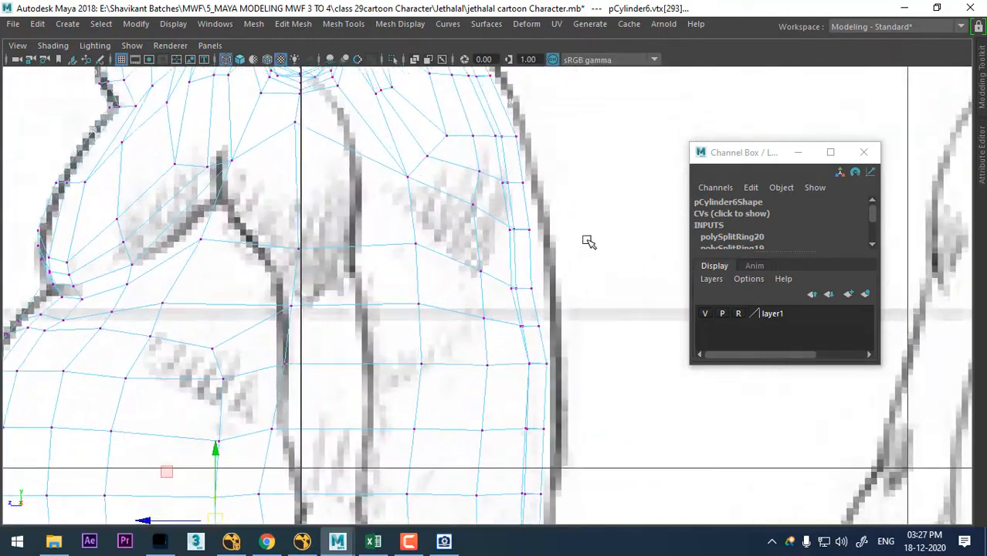
{"action": "middle_click_drag", "start_coordinate": [571, 277], "coordinate": [571, 169], "text": "alt"}
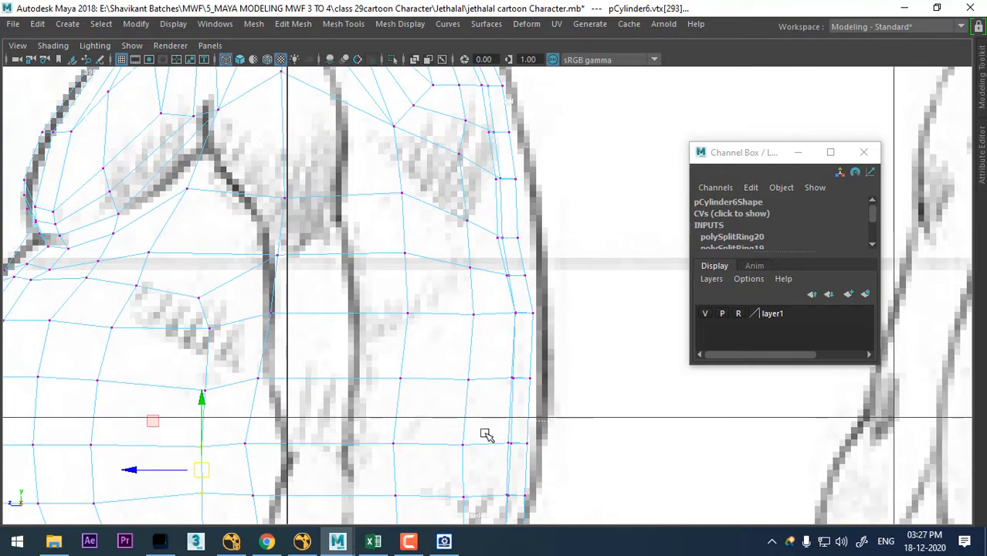
{"action": "left_click_drag", "start_coordinate": [569, 143], "coordinate": [450, 482]}
{"action": "left_click_drag", "start_coordinate": [499, 296], "coordinate": [514, 298]}
- Adjust the lower-back and hip vertex rows to follow the back outline in the side sketch
{"action": "middle_click_drag", "start_coordinate": [510, 351], "coordinate": [508, 183], "text": "alt"}
{"action": "scroll", "coordinate": [581, 349], "scroll_direction": "up", "scroll_amount": 1}
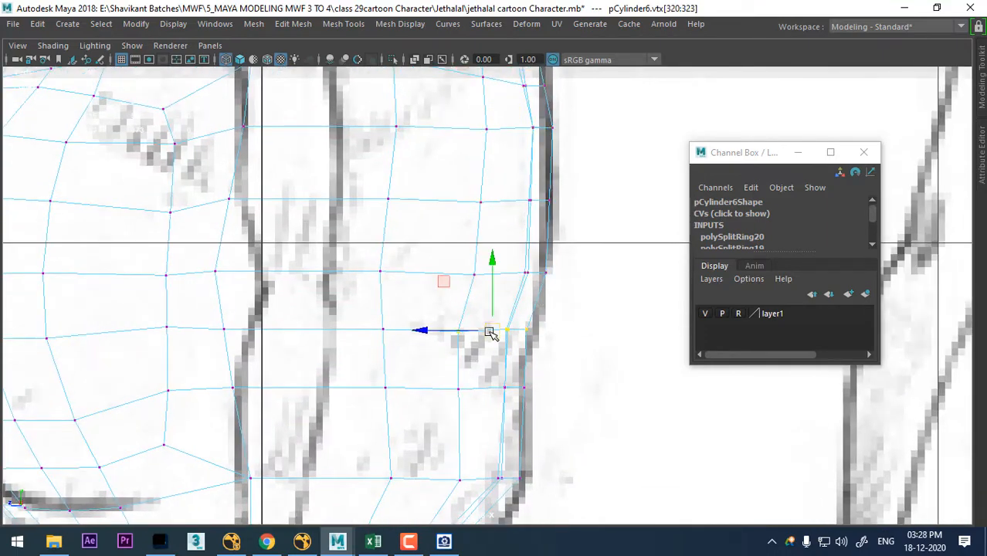
{"action": "middle_click_drag", "start_coordinate": [500, 336], "coordinate": [579, 205], "text": "alt"}
{"action": "scroll", "coordinate": [579, 204], "scroll_direction": "down", "scroll_amount": 1}
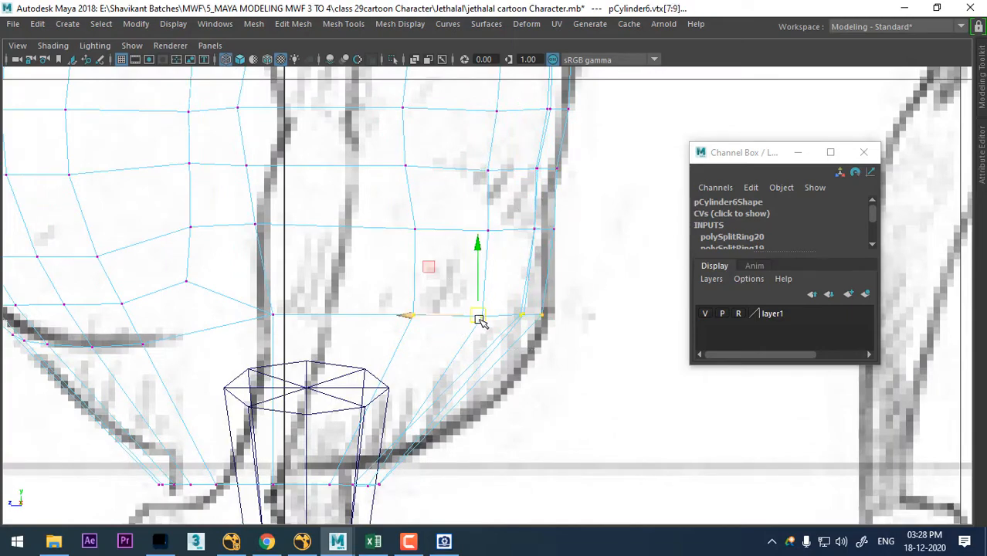
{"action": "middle_click_drag", "start_coordinate": [490, 349], "coordinate": [545, 379], "text": "alt"}
{"action": "scroll", "coordinate": [523, 385], "scroll_direction": "down", "scroll_amount": 4}
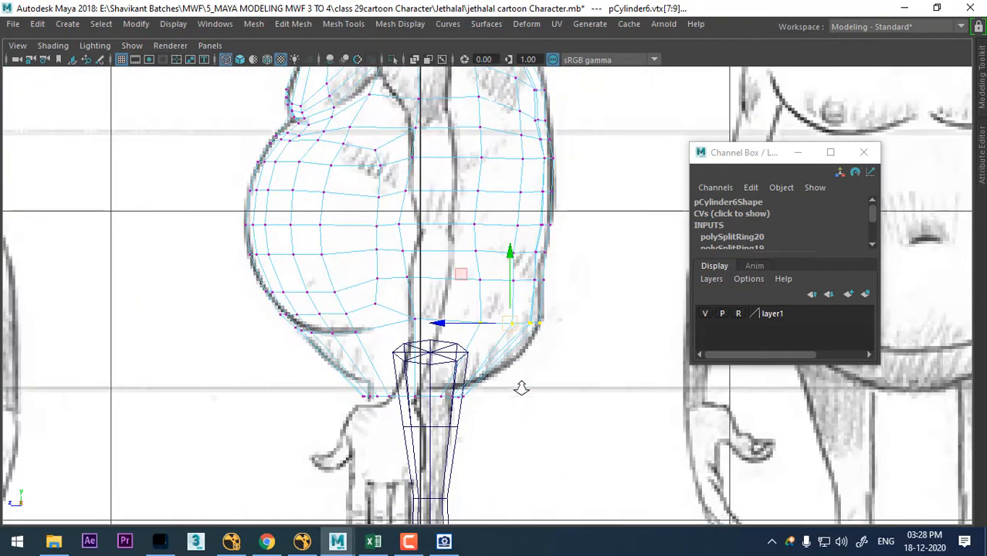
- Move the upper-back vertices below the neck outward to the side sketch's outline
{"action": "scroll", "coordinate": [511, 380], "scroll_direction": "up", "scroll_amount": 1}
{"action": "middle_click_drag", "start_coordinate": [494, 186], "coordinate": [493, 419], "text": "alt"}
{"action": "scroll", "coordinate": [533, 339], "scroll_direction": "up", "scroll_amount": 2}
{"action": "middle_click_drag", "start_coordinate": [547, 379], "coordinate": [529, 507], "text": "alt"}
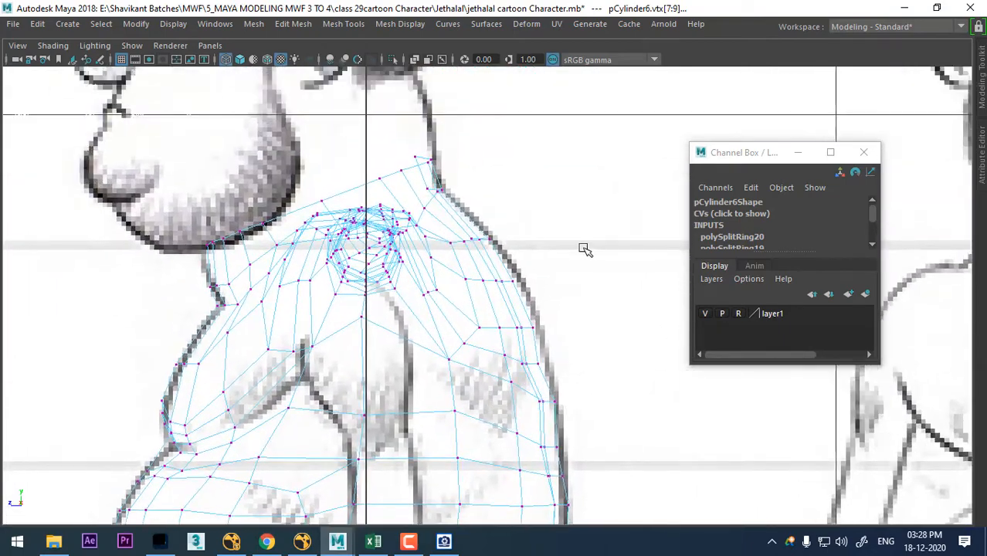
{"action": "left_click_drag", "start_coordinate": [459, 367], "coordinate": [558, 215]}
{"action": "scroll", "coordinate": [551, 359], "scroll_direction": "up", "scroll_amount": 2}
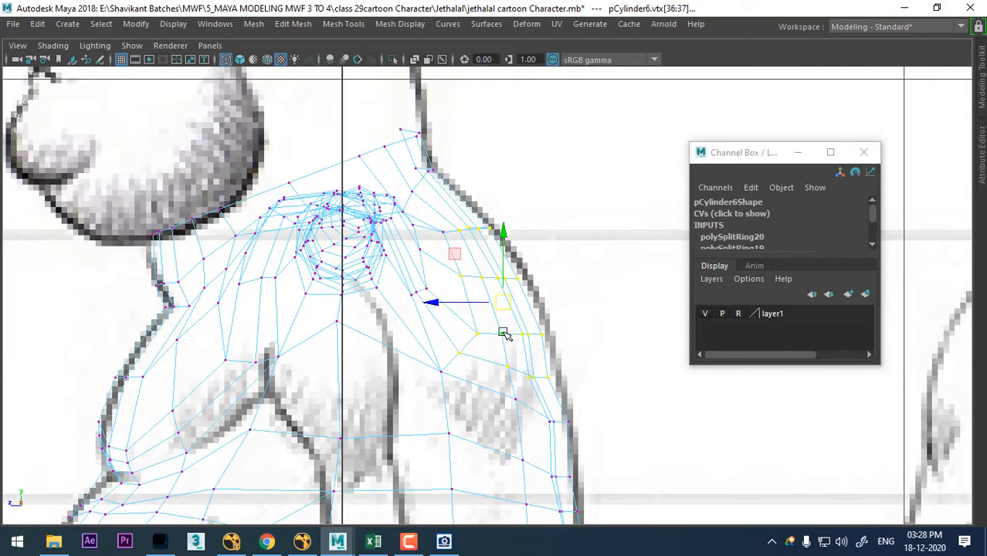
{"action": "scroll", "coordinate": [485, 241], "scroll_direction": "down", "scroll_amount": 5}
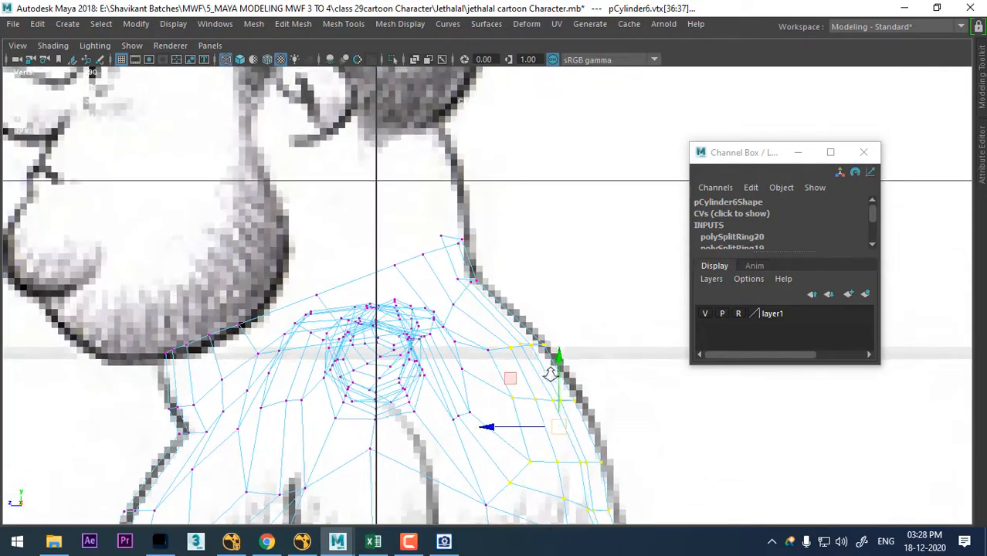
{"action": "scroll", "coordinate": [502, 247], "scroll_direction": "up", "scroll_amount": 2}
- Examine the reshaped torso's front and side in the perspective view in object mode
{"action": "key", "text": "space"}
{"action": "left_click_drag", "start_coordinate": [645, 207], "coordinate": [653, 175], "text": "alt"}
{"action": "key", "text": "space"}
{"action": "left_click_drag", "start_coordinate": [540, 232], "coordinate": [485, 264], "text": "alt"}
{"action": "right_click_drag", "start_coordinate": [485, 264], "coordinate": [487, 292], "text": "alt"}
{"action": "left_click_drag", "start_coordinate": [487, 292], "coordinate": [421, 312], "text": "alt"}
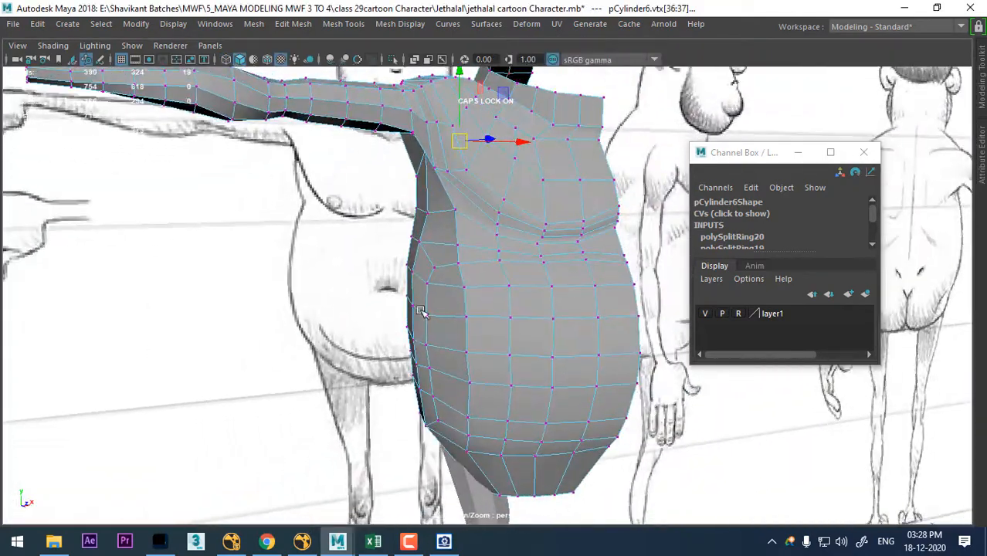
{"action": "right_click_drag", "start_coordinate": [422, 312], "coordinate": [575, 63], "text": "alt"}
{"action": "left_click_drag", "start_coordinate": [473, 263], "coordinate": [524, 357], "text": "alt"}
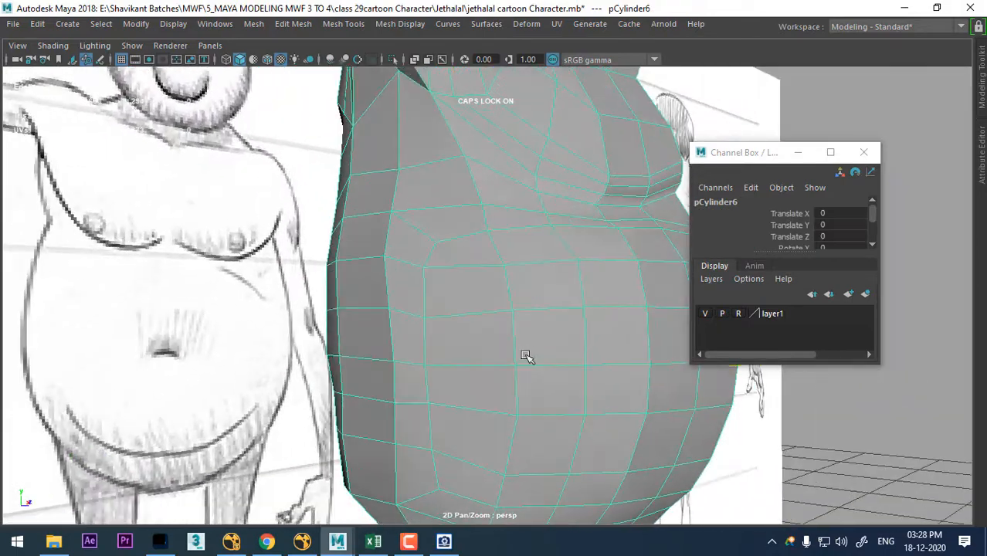
- Select the vertical line of edges on the belly's side in smooth preview and average its vertices
{"action": "right_click_drag", "start_coordinate": [551, 123], "coordinate": [551, 85]}
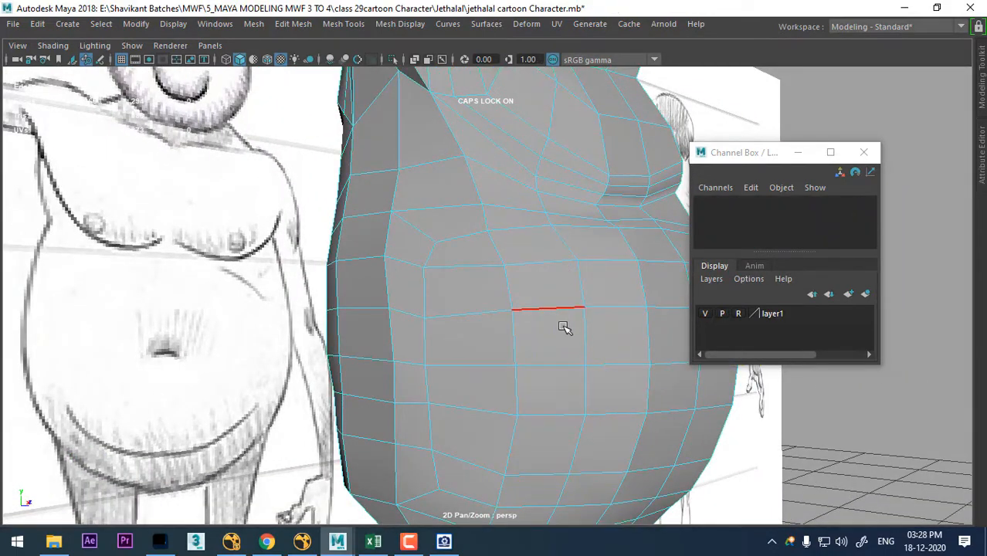
{"action": "left_click_drag", "start_coordinate": [563, 328], "coordinate": [512, 298], "text": "alt"}
{"action": "left_click", "coordinate": [512, 297]}
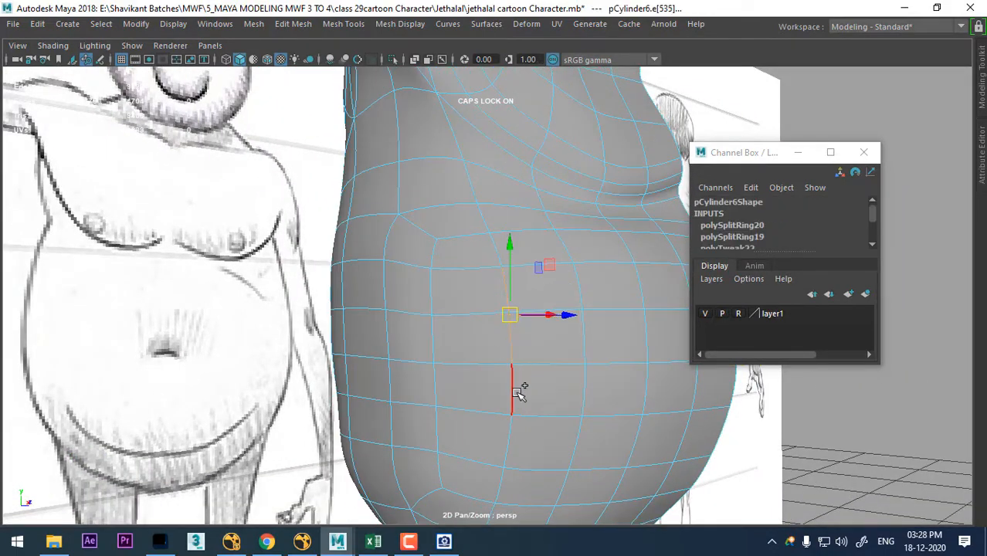
{"action": "left_click", "coordinate": [504, 481]}
{"action": "left_click_drag", "start_coordinate": [505, 480], "coordinate": [478, 288], "text": "alt"}
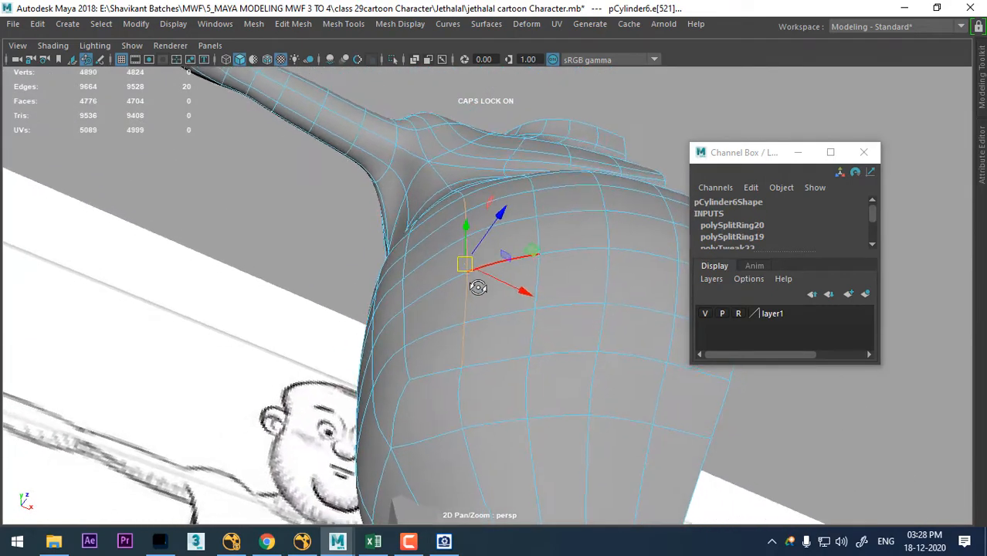
{"action": "right_click_drag", "start_coordinate": [565, 188], "coordinate": [408, 193], "text": "ctrl"}
{"action": "right_click_drag", "start_coordinate": [500, 230], "coordinate": [560, 209], "text": "shift"}
{"action": "mouse_move", "coordinate": [502, 270]}
{"action": "left_mouse_down", "text": "alt"}
{"action": "mouse_move", "coordinate": [461, 366]}
{"action": "mouse_move", "coordinate": [465, 334]}
{"action": "left_mouse_up", "text": "alt"}
{"action": "mouse_move", "coordinate": [474, 124]}
{"action": "right_mouse_down"}
{"action": "mouse_move", "coordinate": [528, 206]}
{"action": "mouse_move", "coordinate": [567, 133]}
{"action": "right_mouse_up"}
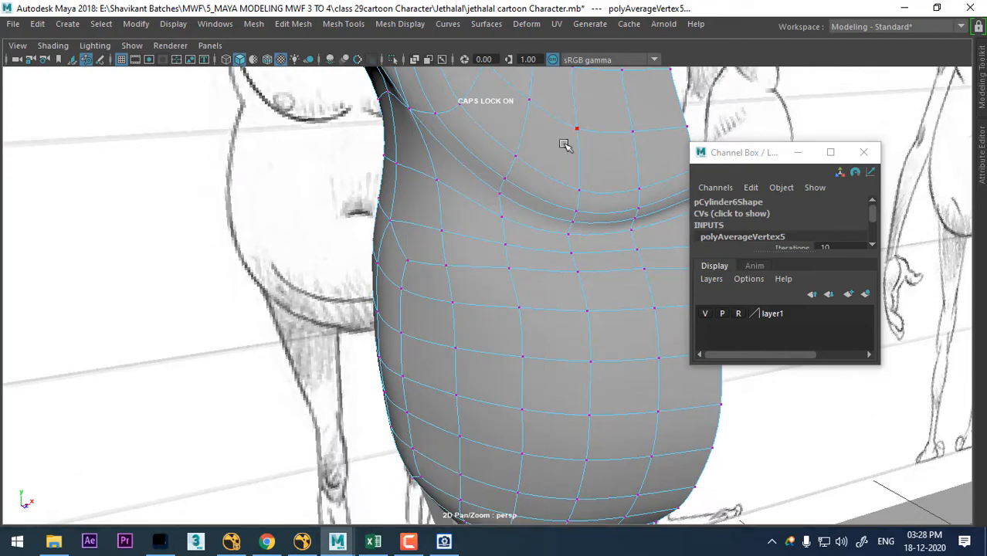
{"action": "mouse_move", "coordinate": [568, 145]}
{"action": "left_mouse_down", "text": "alt"}
{"action": "mouse_move", "coordinate": [443, 391]}
{"action": "mouse_move", "coordinate": [555, 326]}
{"action": "mouse_move", "coordinate": [543, 290]}
{"action": "mouse_move", "coordinate": [557, 303]}
{"action": "mouse_move", "coordinate": [502, 249]}
{"action": "mouse_move", "coordinate": [563, 260]}
{"action": "mouse_move", "coordinate": [503, 228]}
{"action": "left_mouse_up", "text": "alt"}
- Select the torso as an object and examine the evened belly surface in perspective
{"action": "right_click_drag", "start_coordinate": [494, 124], "coordinate": [576, 103]}
{"action": "left_click", "coordinate": [657, 217]}
{"action": "right_click_drag", "start_coordinate": [541, 203], "coordinate": [452, 188], "text": "alt"}
{"action": "left_click_drag", "start_coordinate": [453, 187], "coordinate": [604, 402], "text": "alt"}
{"action": "left_click_drag", "start_coordinate": [545, 409], "coordinate": [389, 353], "text": "alt"}
{"action": "left_click", "coordinate": [514, 414]}
- Compare the torso's lower end with the front and side sketches in the four-view layout
{"action": "key", "text": "space"}
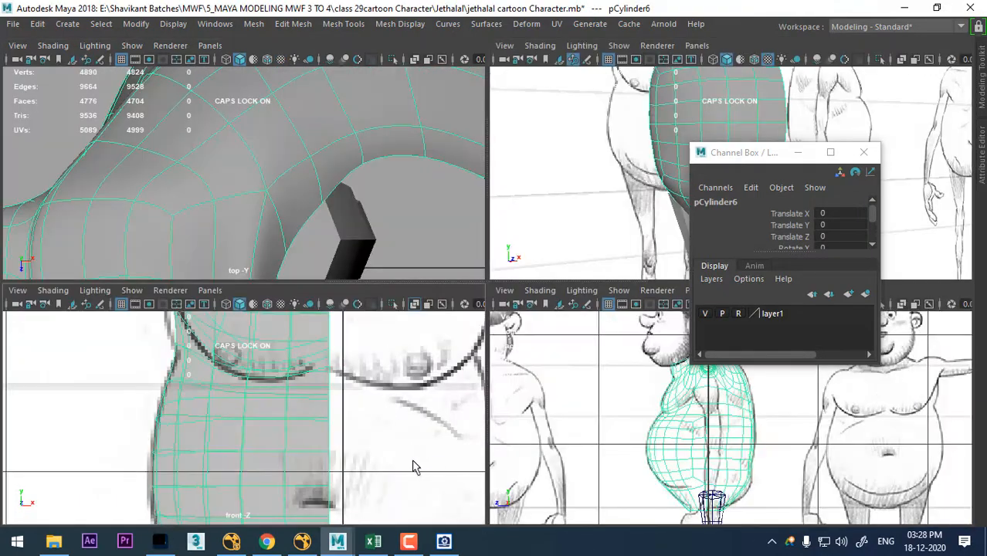
{"action": "right_click_drag", "start_coordinate": [412, 461], "coordinate": [347, 456], "text": "alt"}
{"action": "middle_click_drag", "start_coordinate": [350, 461], "coordinate": [336, 423], "text": "alt"}
{"action": "right_click_drag", "start_coordinate": [337, 423], "coordinate": [306, 464], "text": "alt"}
{"action": "middle_click_drag", "start_coordinate": [232, 375], "coordinate": [268, 455], "text": "alt"}
{"action": "right_click_drag", "start_coordinate": [723, 494], "coordinate": [727, 521], "text": "alt"}
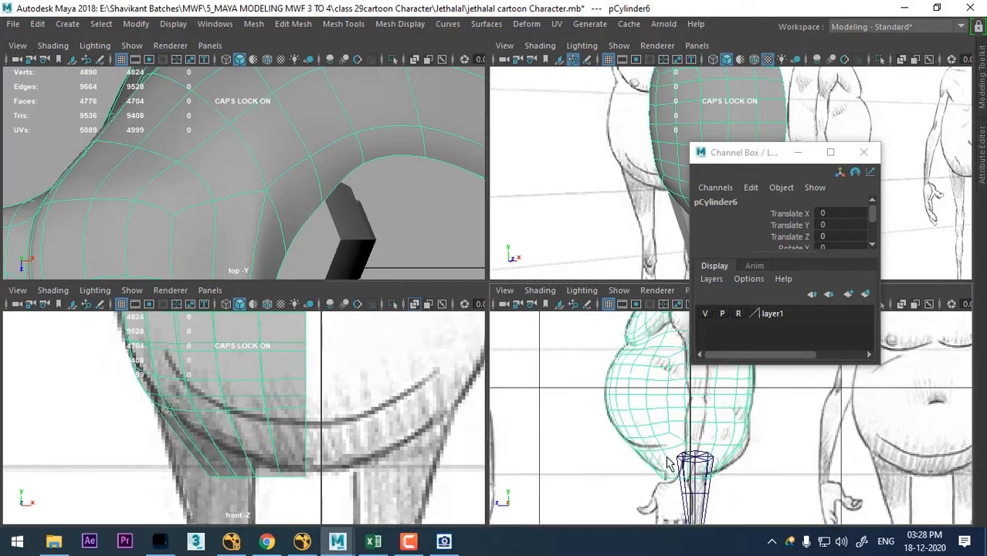
{"action": "middle_click_drag", "start_coordinate": [669, 462], "coordinate": [638, 400], "text": "alt"}
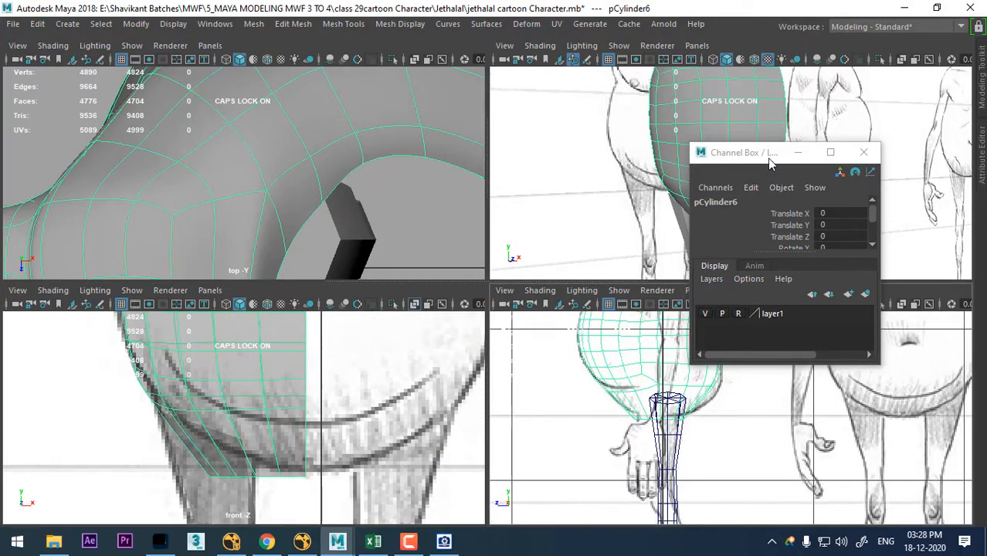
- Close the Channel Box and hide everything except the torso in the full perspective view
{"action": "left_click_drag", "start_coordinate": [770, 158], "coordinate": [288, 114]}
{"action": "left_click", "coordinate": [383, 108]}
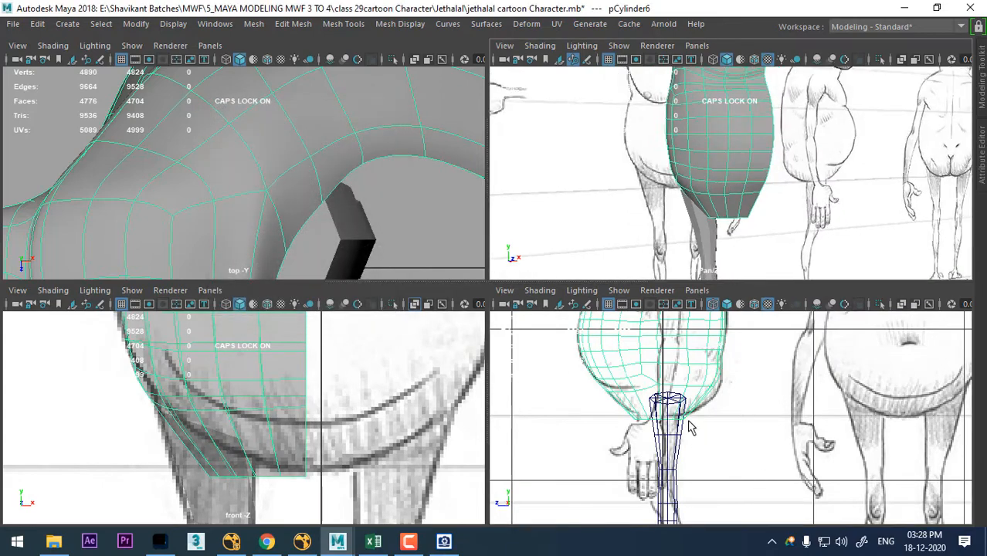
{"action": "key", "text": "space"}
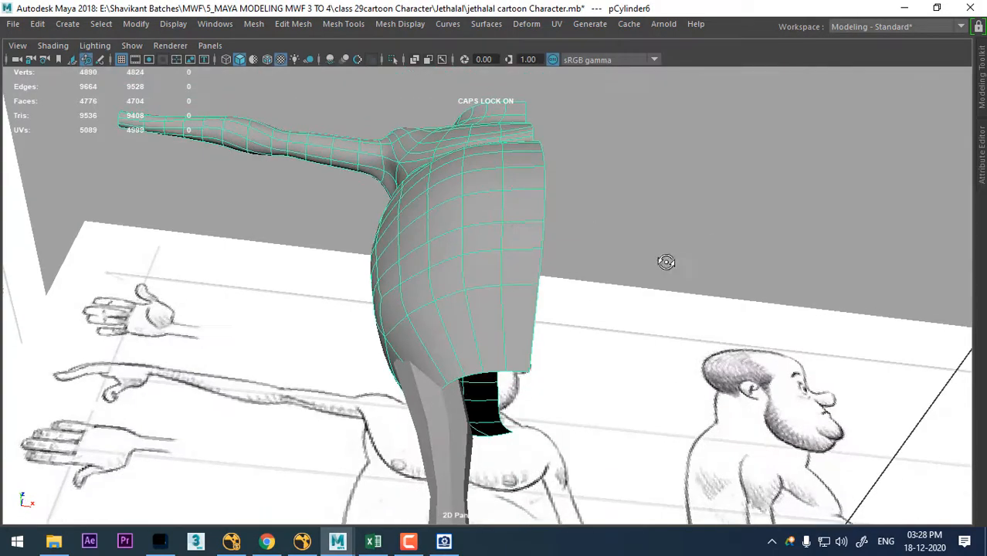
{"action": "right_click_drag", "start_coordinate": [502, 124], "coordinate": [638, 193]}
{"action": "key", "text": "alt+h"}
- Turn off smooth preview and bridge the front and back bottom border edges nearest the torso's centre line
{"action": "left_click_drag", "start_coordinate": [511, 246], "coordinate": [567, 259], "text": "alt"}
{"action": "scroll", "coordinate": [567, 259], "scroll_direction": "up", "scroll_amount": 1}
{"action": "right_click_drag", "start_coordinate": [523, 249], "coordinate": [536, 40]}
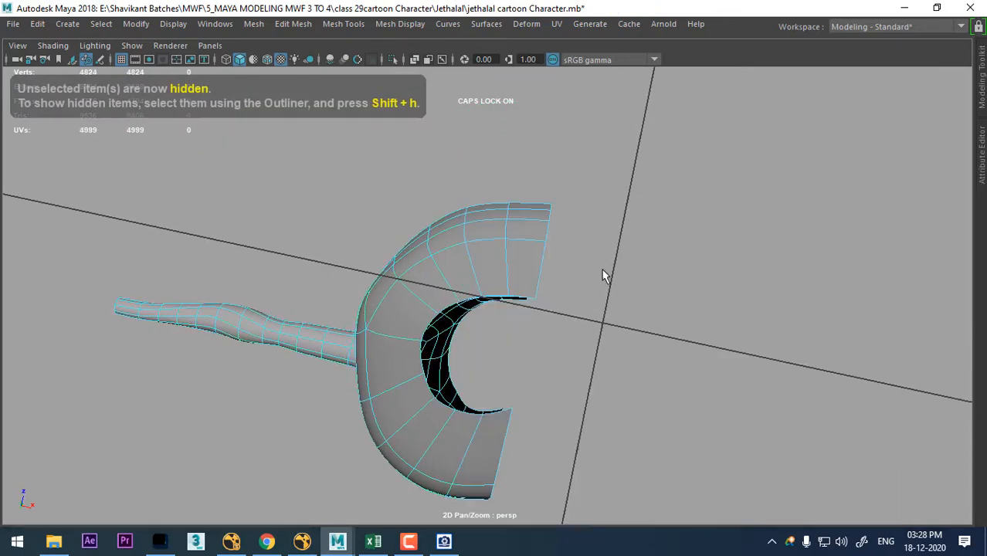
{"action": "key", "text": "1"}
{"action": "left_click", "coordinate": [520, 298]}
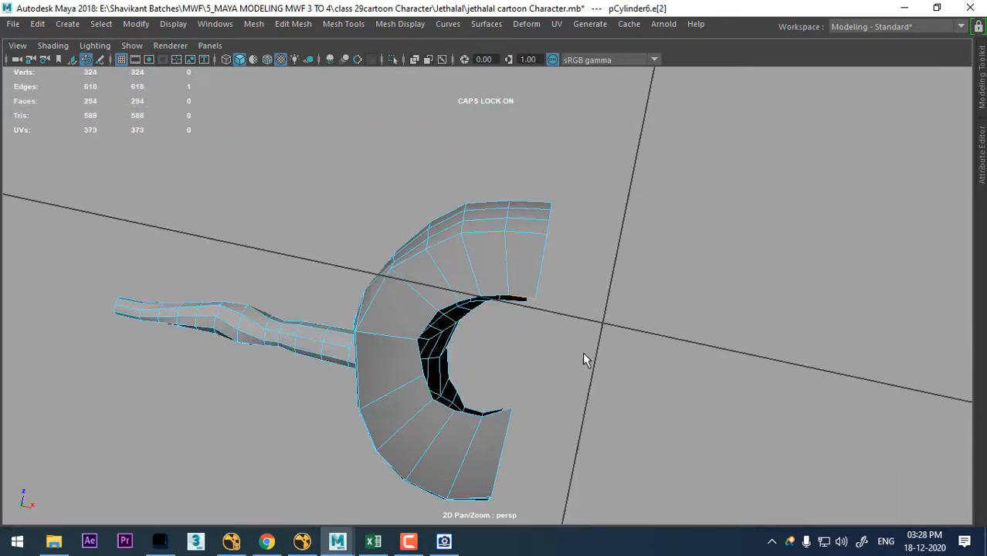
{"action": "left_click_drag", "start_coordinate": [583, 353], "coordinate": [530, 355], "text": "alt"}
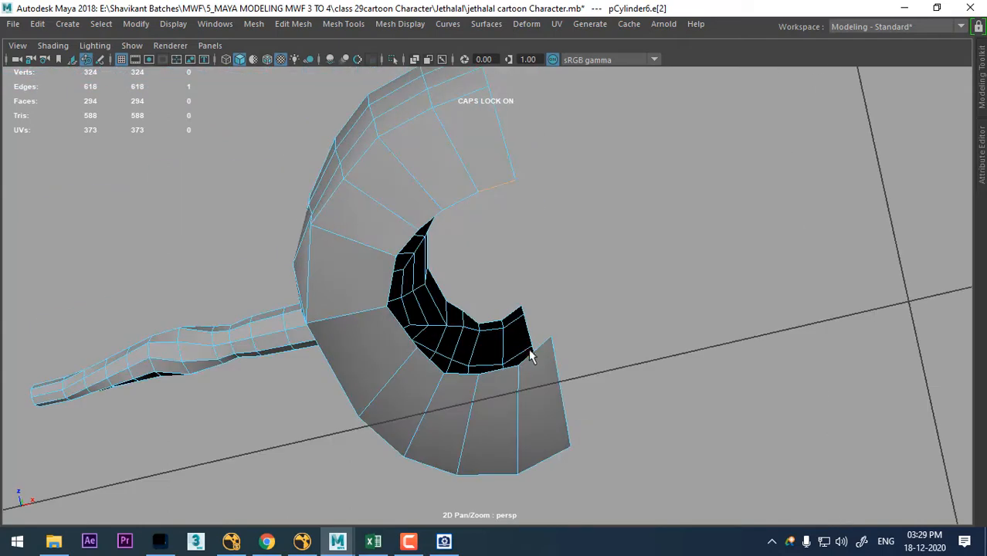
{"action": "left_click_drag", "start_coordinate": [603, 269], "coordinate": [639, 335], "text": "alt"}
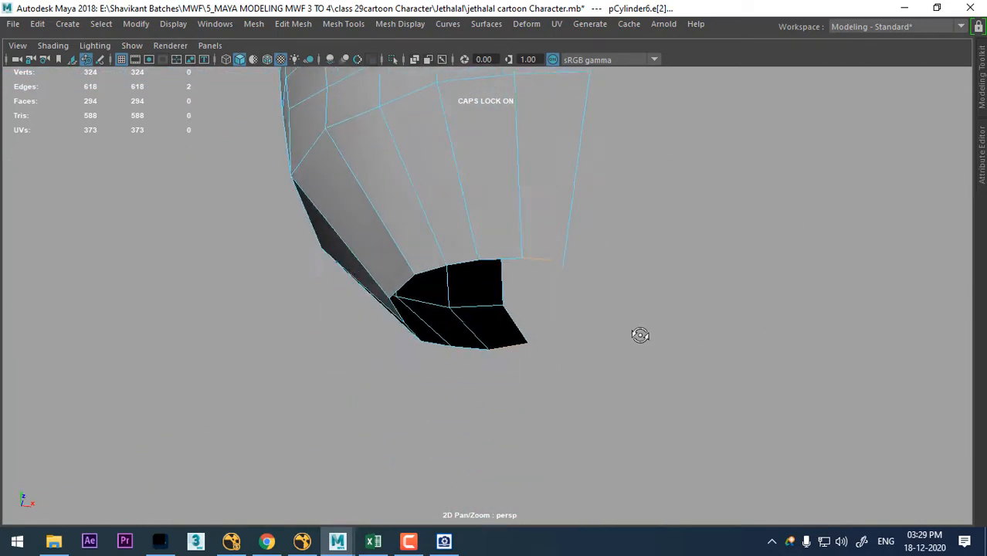
{"action": "right_click_drag", "start_coordinate": [685, 244], "coordinate": [677, 422], "text": "shift"}
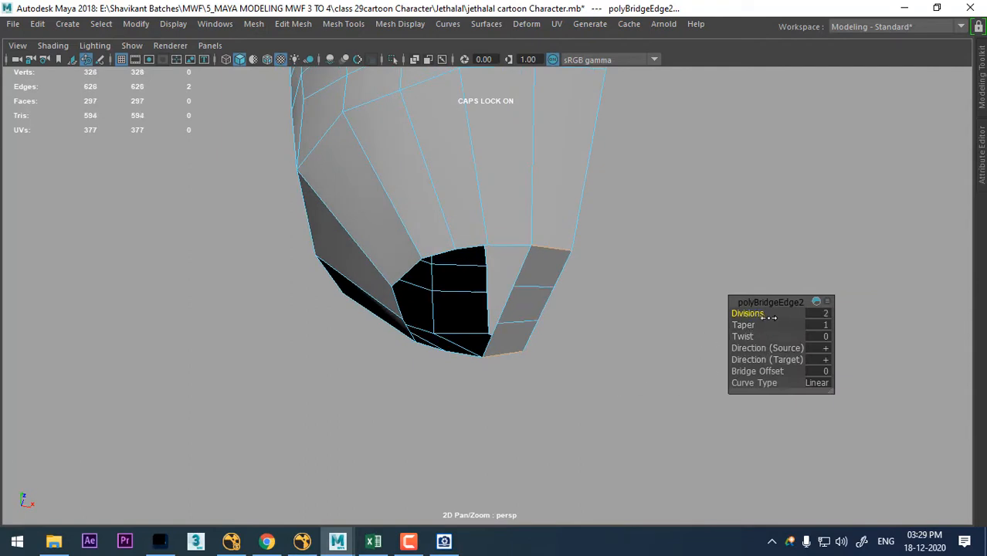
- Unhide the reference sketches and the leg in the four-view layout, framing the torso's lower end in the front view
{"action": "left_click_drag", "start_coordinate": [680, 323], "coordinate": [551, 381], "text": "alt"}
{"action": "key", "text": "space"}
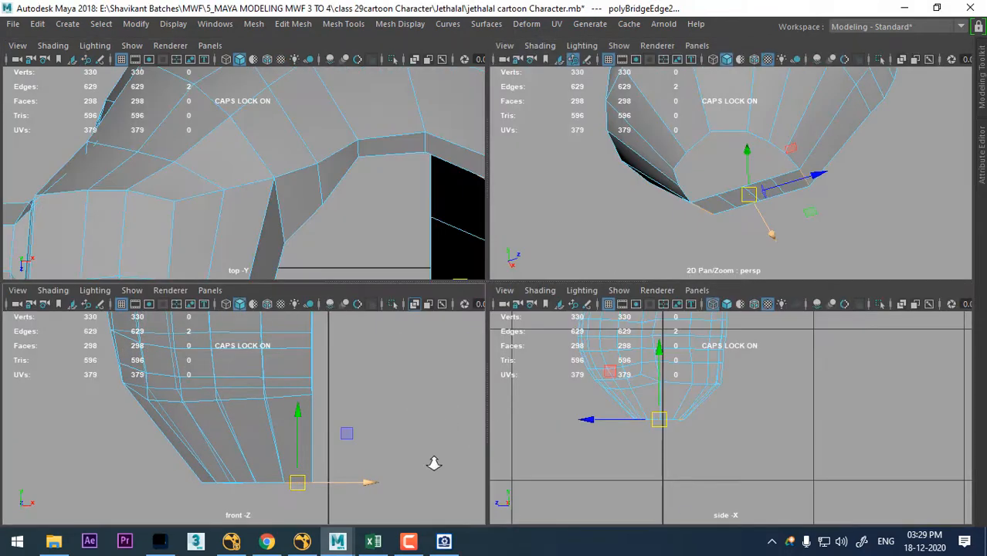
{"action": "key", "text": "ctrl+shift+h"}
{"action": "scroll", "coordinate": [595, 426], "scroll_direction": "up", "scroll_amount": 1}
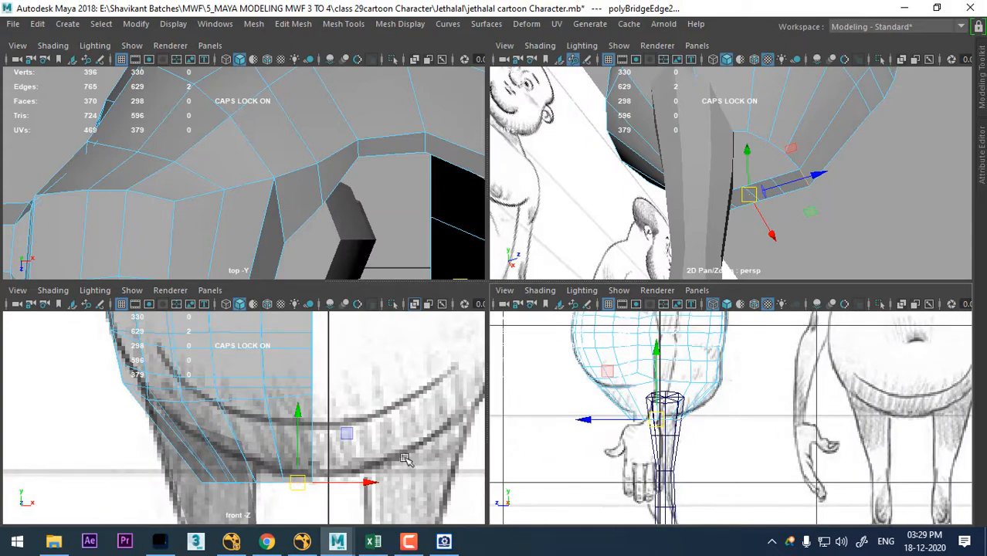
{"action": "scroll", "coordinate": [327, 468], "scroll_direction": "up", "scroll_amount": 4}
{"action": "scroll", "coordinate": [320, 469], "scroll_direction": "up", "scroll_amount": 1}
{"action": "middle_click_drag", "start_coordinate": [322, 499], "coordinate": [350, 451], "text": "alt"}
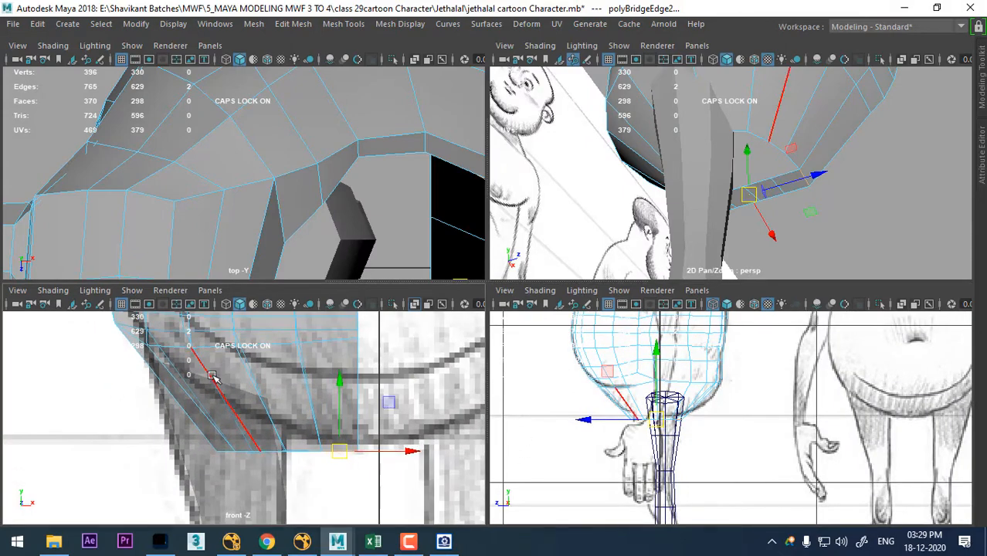
- Select the bottom border vertices on the torso's outer side and raise them to the sketched top of the leg
{"action": "right_click_drag", "start_coordinate": [214, 376], "coordinate": [182, 386]}
{"action": "scroll", "coordinate": [182, 427], "scroll_direction": "up", "scroll_amount": 1}
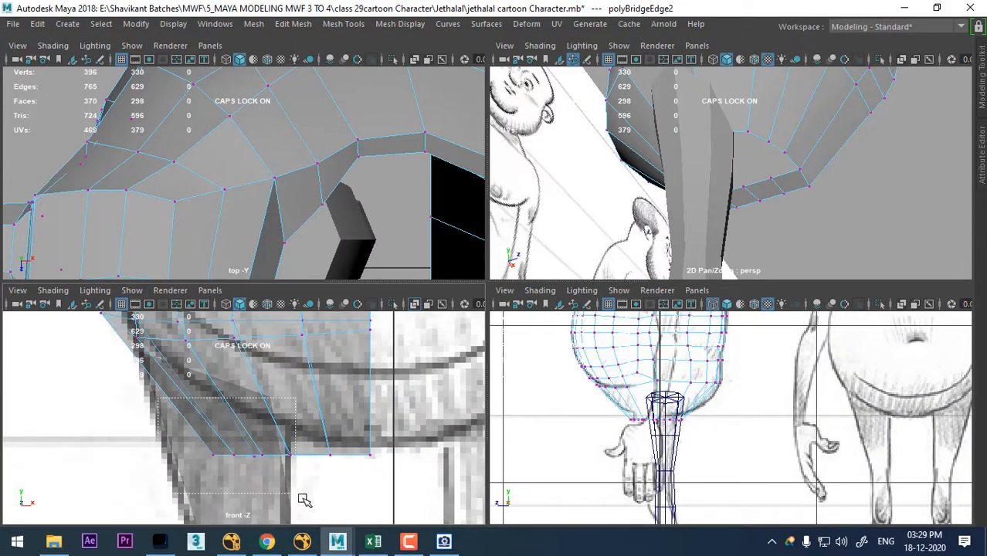
{"action": "left_click_drag", "start_coordinate": [305, 501], "coordinate": [303, 498]}
{"action": "left_click_drag", "start_coordinate": [244, 450], "coordinate": [206, 399]}
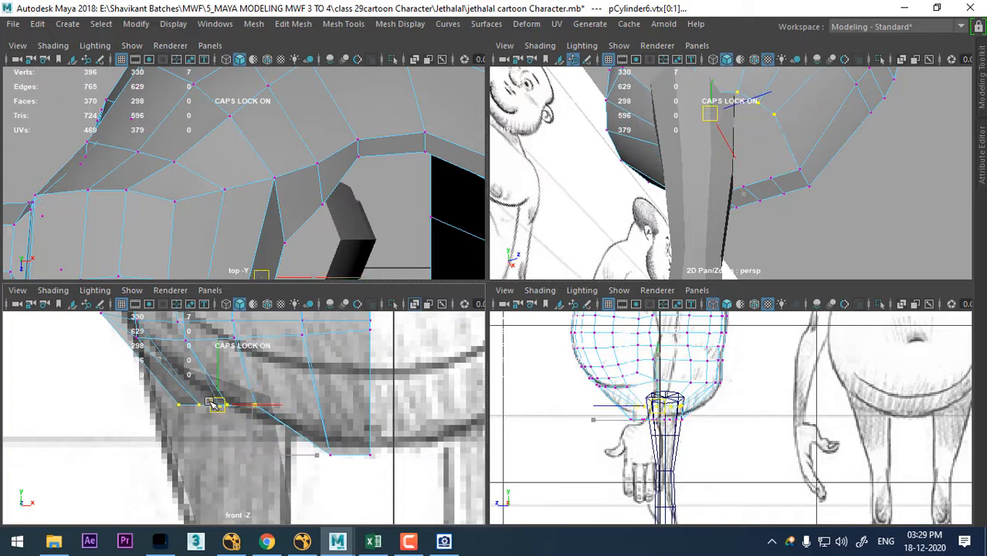
{"action": "scroll", "coordinate": [342, 482], "scroll_direction": "up", "scroll_amount": 2}
{"action": "middle_click_drag", "start_coordinate": [382, 460], "coordinate": [353, 466], "text": "alt"}
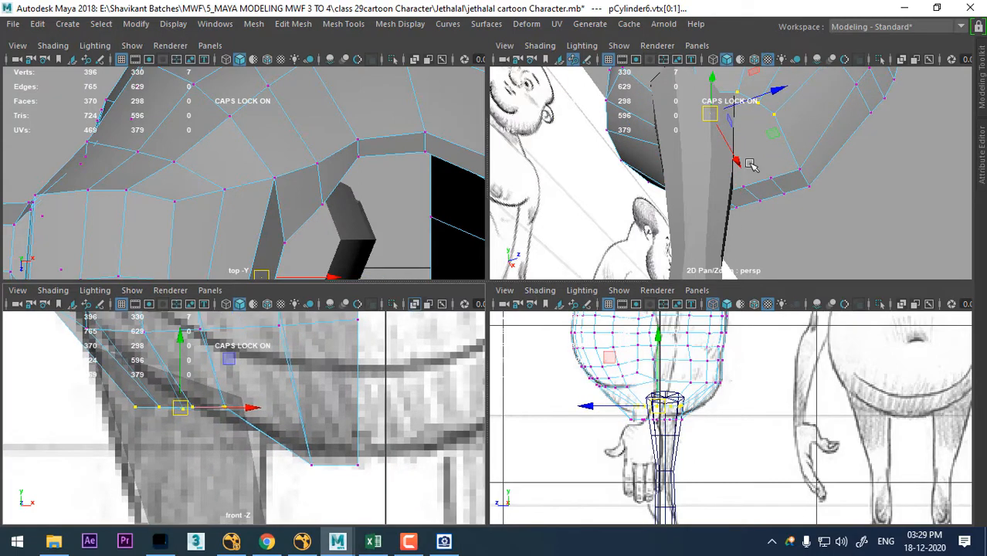
- Rotate the outer bottom border vertices to slope toward the crotch and shift them onto the sketched underbelly line
{"action": "left_click_drag", "start_coordinate": [749, 163], "coordinate": [895, 206], "text": "alt"}
{"action": "scroll", "coordinate": [243, 398], "scroll_direction": "up", "scroll_amount": 1}
{"action": "middle_click_drag", "start_coordinate": [240, 408], "coordinate": [310, 456], "text": "alt"}
{"action": "left_click_drag", "start_coordinate": [250, 457], "coordinate": [189, 437]}
{"action": "key", "text": "e"}
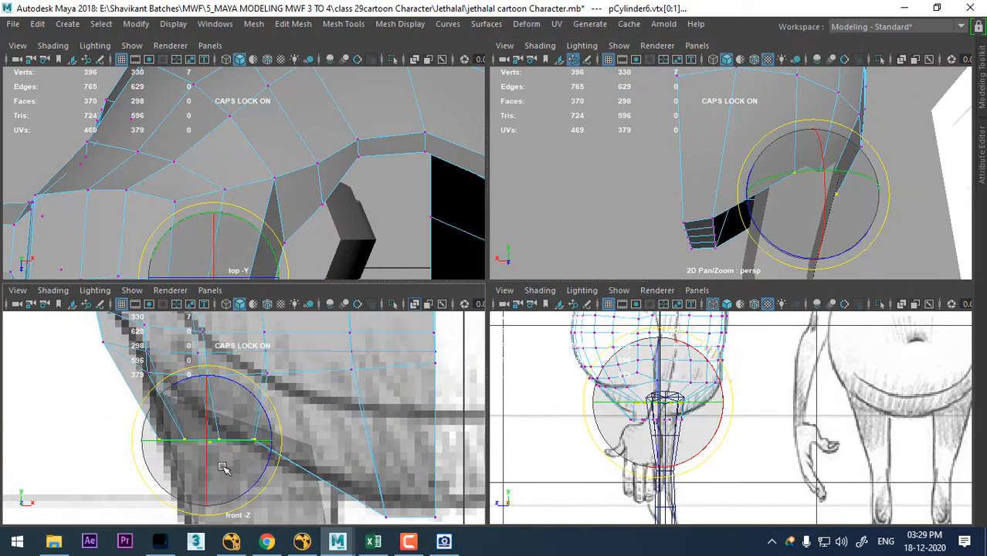
{"action": "left_click_drag", "start_coordinate": [262, 410], "coordinate": [266, 418]}
{"action": "key", "text": "space"}
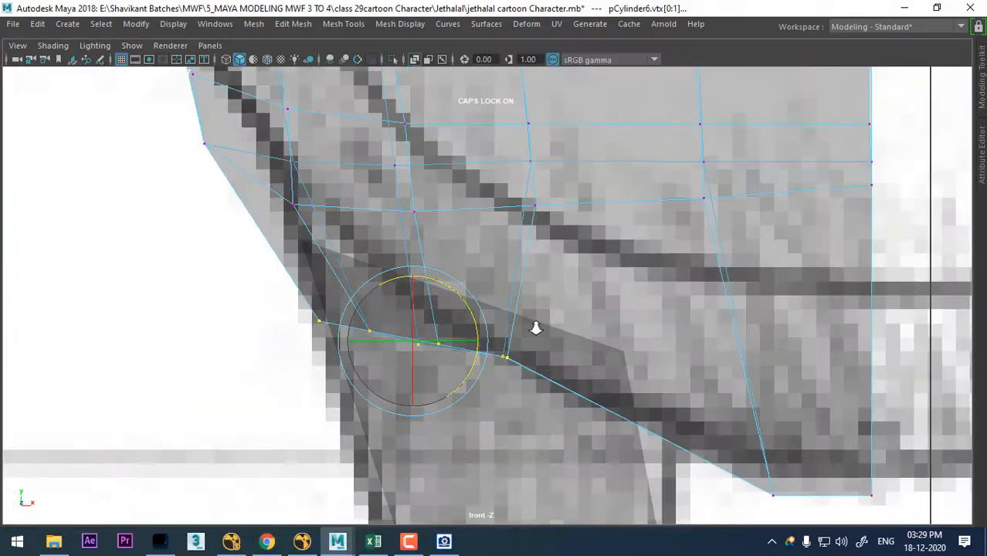
{"action": "scroll", "coordinate": [536, 326], "scroll_direction": "down", "scroll_amount": 3}
{"action": "scroll", "coordinate": [588, 387], "scroll_direction": "up", "scroll_amount": 3}
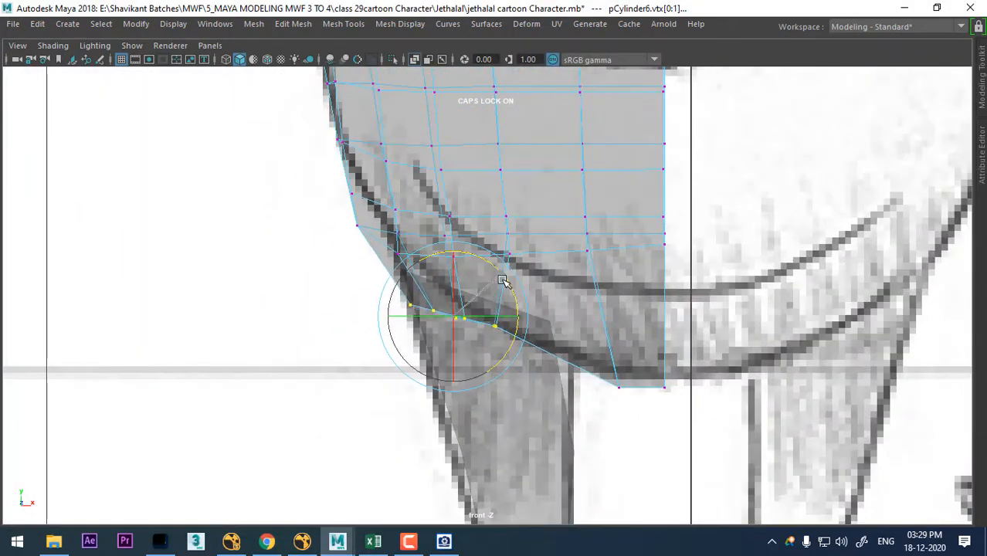
{"action": "key", "text": "w"}
{"action": "left_click_drag", "start_coordinate": [454, 317], "coordinate": [448, 308]}
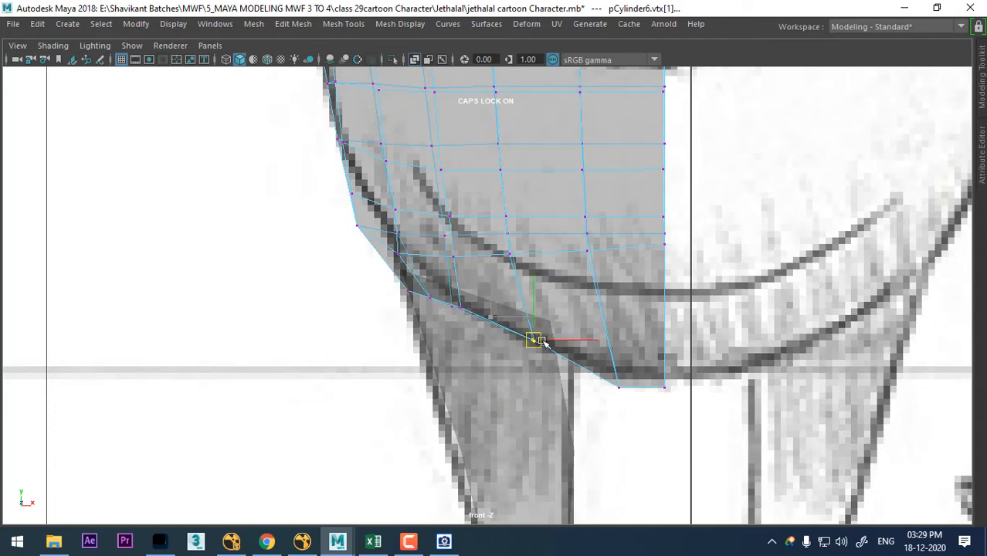
- Reposition individual bottom border vertices from the centre line outward so they follow the sketched underbelly curve in the front view
{"action": "scroll", "coordinate": [625, 394], "scroll_direction": "up", "scroll_amount": 1}
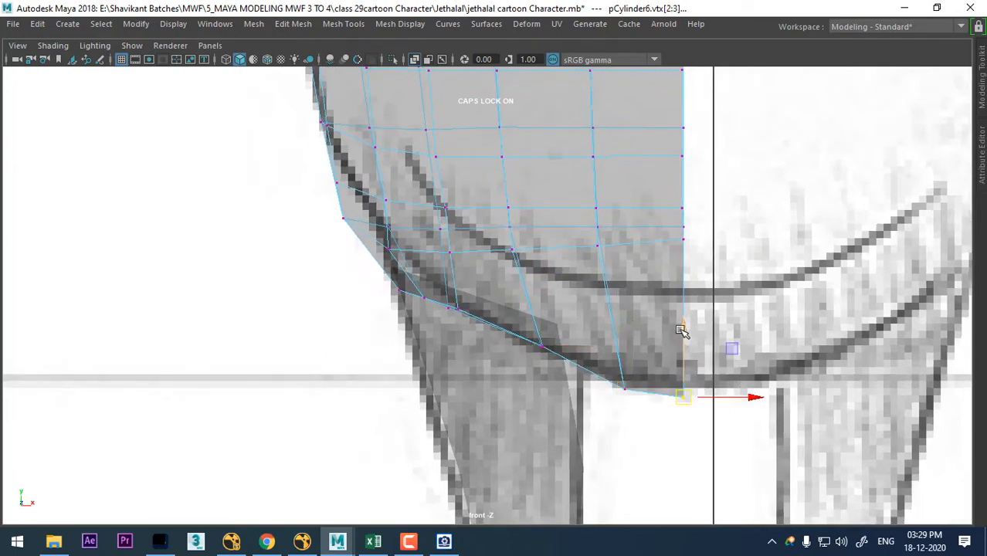
{"action": "scroll", "coordinate": [479, 358], "scroll_direction": "up", "scroll_amount": 1}
{"action": "left_click", "coordinate": [554, 354]}
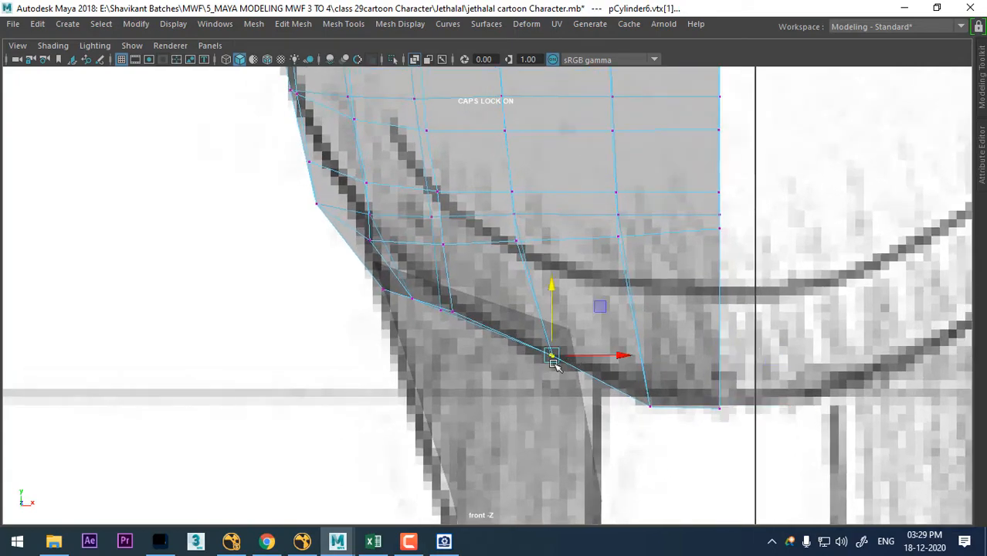
{"action": "left_click_drag", "start_coordinate": [554, 355], "coordinate": [564, 363]}
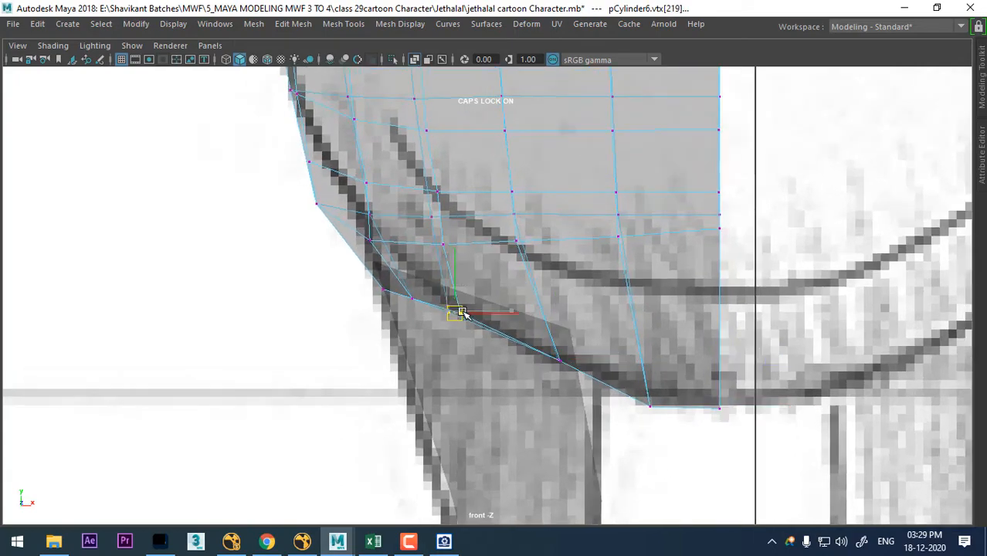
{"action": "scroll", "coordinate": [443, 301], "scroll_direction": "down", "scroll_amount": 5}
{"action": "scroll", "coordinate": [533, 387], "scroll_direction": "up", "scroll_amount": 2}
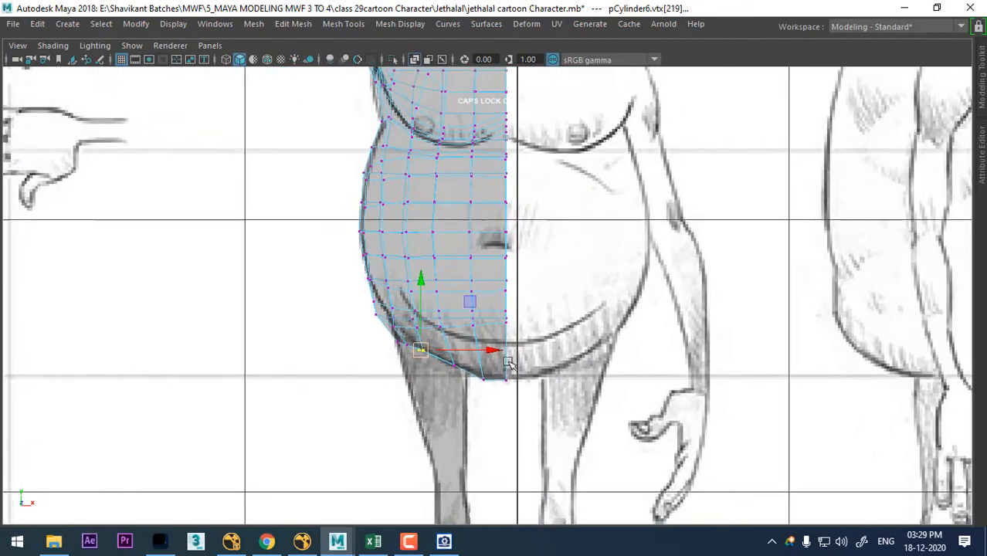
{"action": "scroll", "coordinate": [503, 307], "scroll_direction": "up", "scroll_amount": 4}
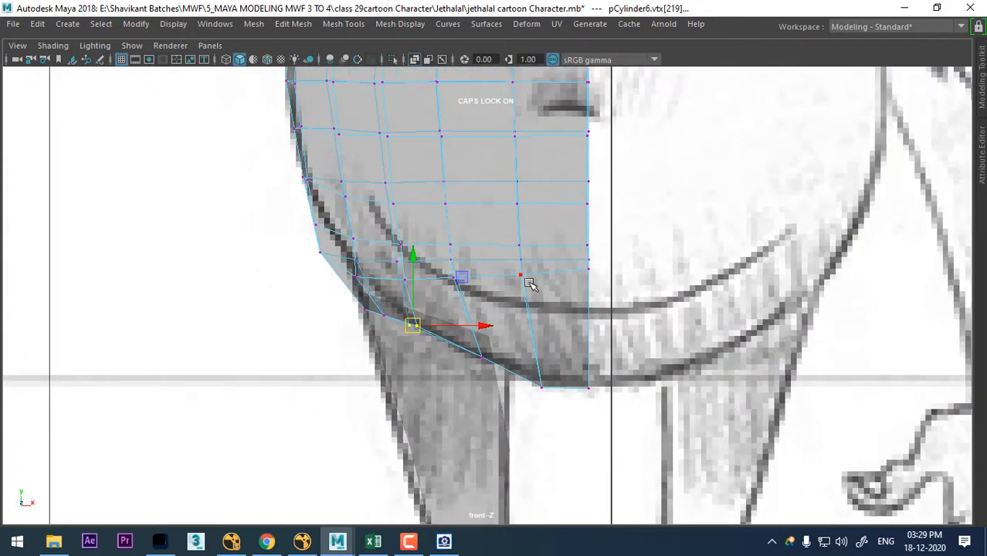
- Insert an edge loop around the lower torso just above the bottom border
{"action": "key", "text": "space"}
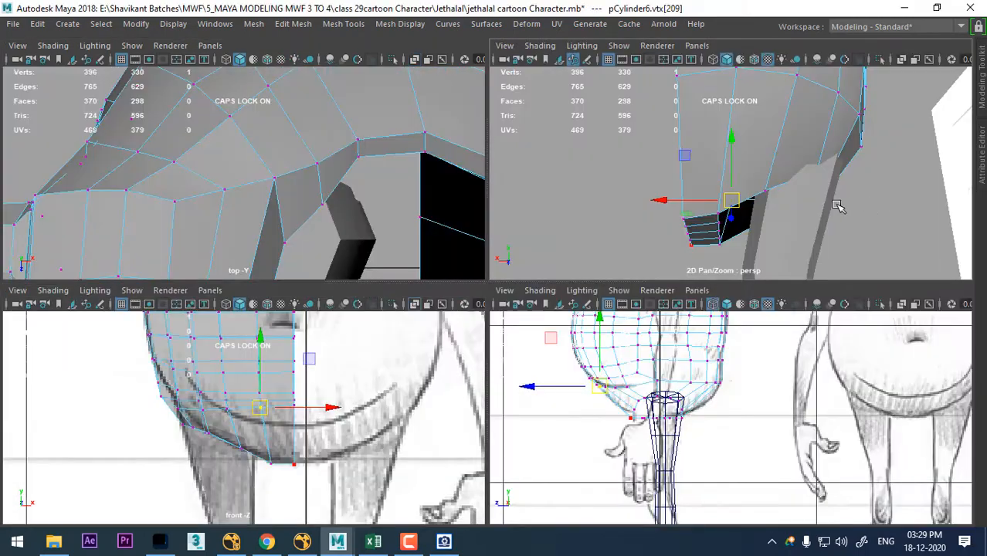
{"action": "right_click_drag", "start_coordinate": [842, 126], "coordinate": [900, 235]}
{"action": "left_click", "coordinate": [826, 140]}
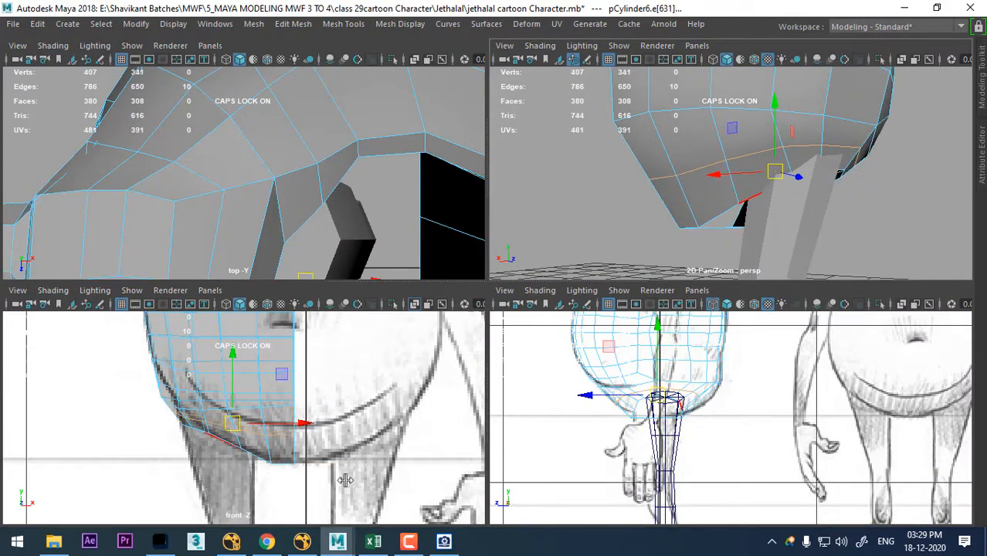
- Lower the front belly edge beside the centre line onto the sketched belly fold
{"action": "scroll", "coordinate": [345, 481], "scroll_direction": "up", "scroll_amount": 3}
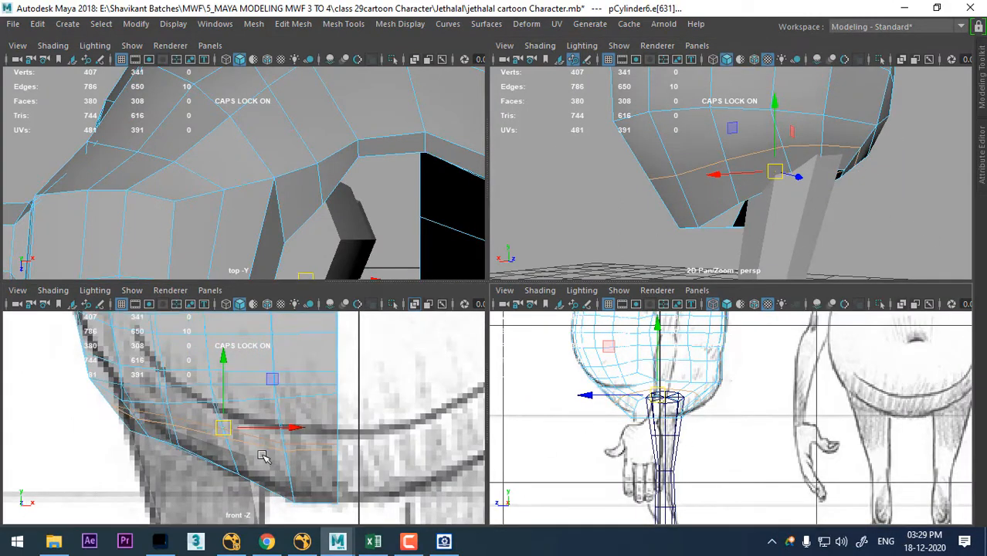
{"action": "scroll", "coordinate": [263, 456], "scroll_direction": "up", "scroll_amount": 1}
{"action": "left_click", "coordinate": [336, 392]}
{"action": "left_click_drag", "start_coordinate": [885, 202], "coordinate": [564, 158], "text": "alt"}
{"action": "scroll", "coordinate": [807, 144], "scroll_direction": "down", "scroll_amount": 3}
{"action": "left_click_drag", "start_coordinate": [734, 170], "coordinate": [778, 166], "text": "alt"}
{"action": "scroll", "coordinate": [327, 396], "scroll_direction": "up", "scroll_amount": 1}
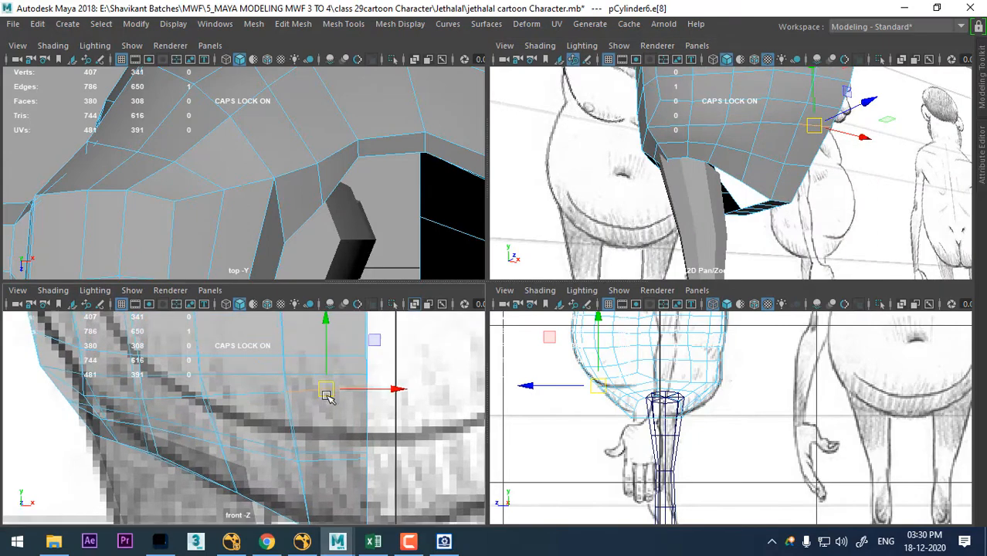
{"action": "left_click_drag", "start_coordinate": [327, 392], "coordinate": [327, 431]}
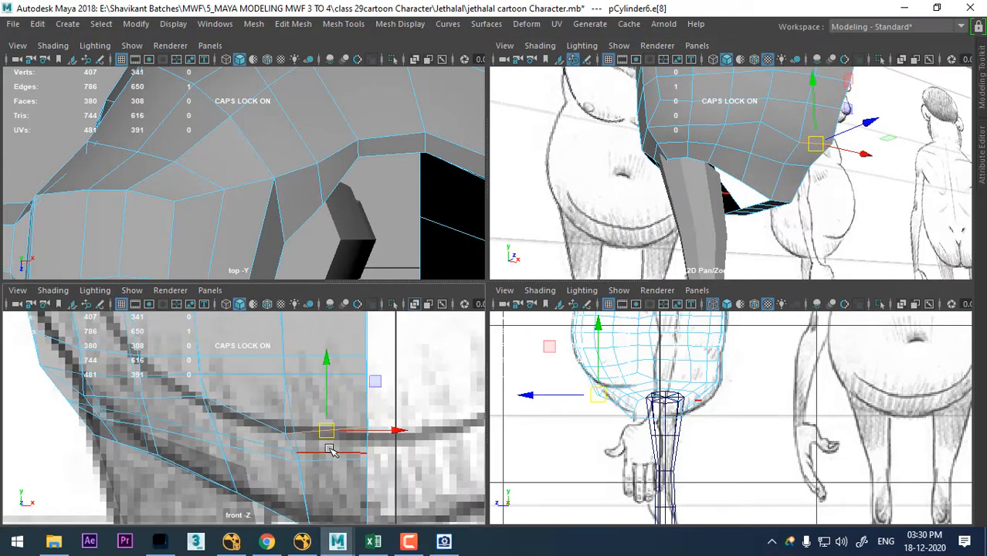
- Adjust the lower belly row's front vertices outward from the centre, curving the row along the sketched belly fold
{"action": "left_click_drag", "start_coordinate": [840, 164], "coordinate": [771, 150], "text": "alt"}
{"action": "right_click_drag", "start_coordinate": [771, 111], "coordinate": [711, 113]}
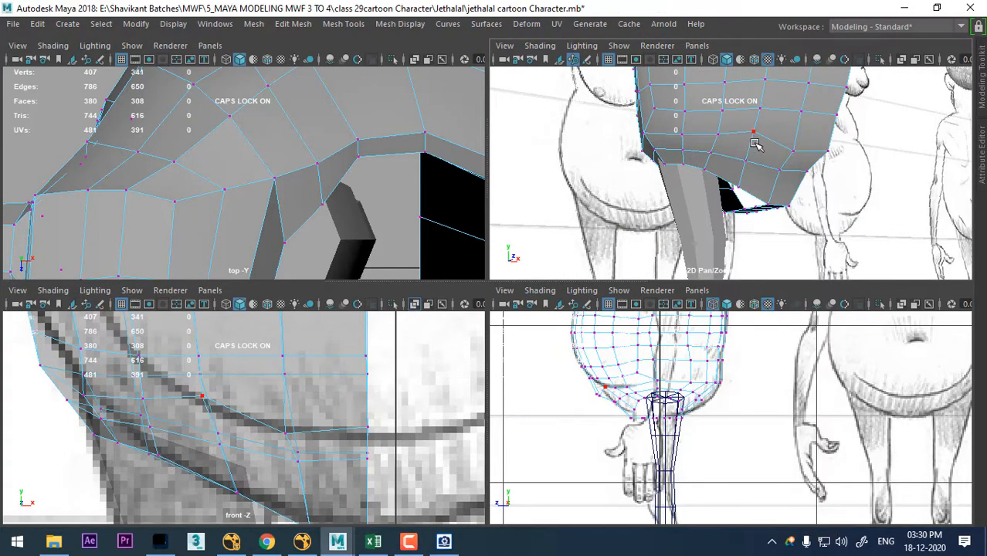
{"action": "left_click", "coordinate": [753, 132]}
{"action": "left_click_drag", "start_coordinate": [204, 334], "coordinate": [204, 347]}
{"action": "key", "text": "Left"}
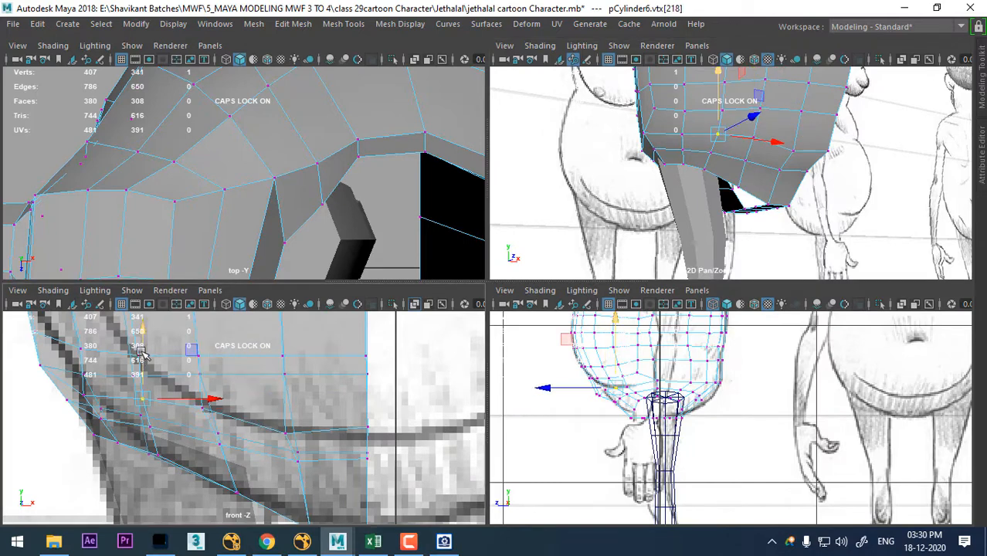
{"action": "left_click", "coordinate": [91, 382]}
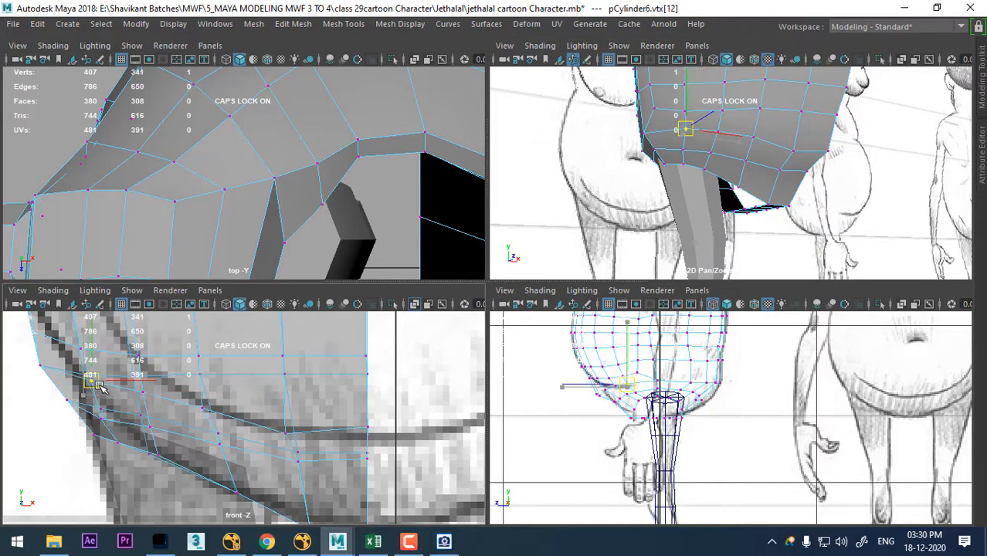
- Move the two outermost vertices of the belly fold row up toward the sketched body outline in the full front view
{"action": "scroll", "coordinate": [100, 389], "scroll_direction": "down", "scroll_amount": 15}
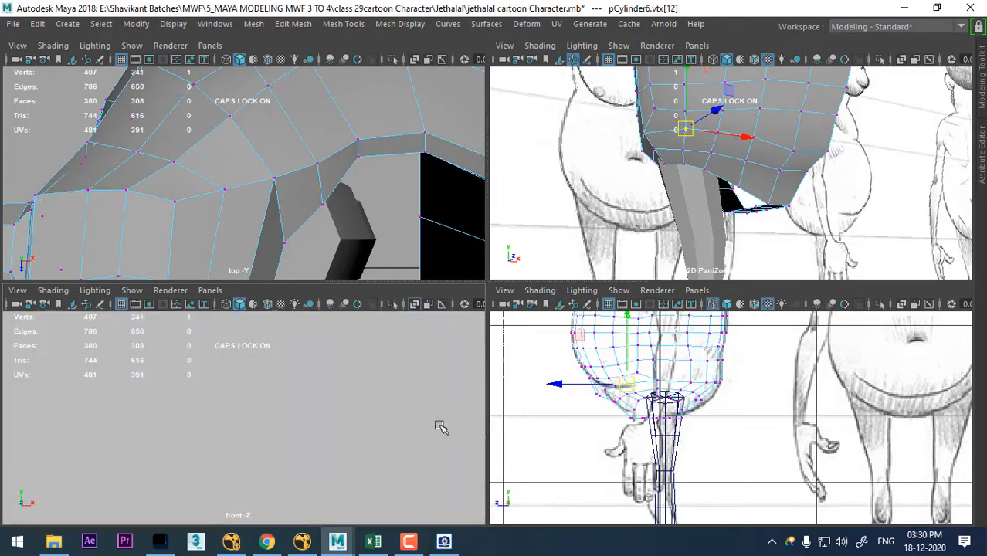
{"action": "scroll", "coordinate": [440, 427], "scroll_direction": "up", "scroll_amount": 5}
{"action": "key", "text": "space"}
{"action": "scroll", "coordinate": [367, 403], "scroll_direction": "up", "scroll_amount": 6}
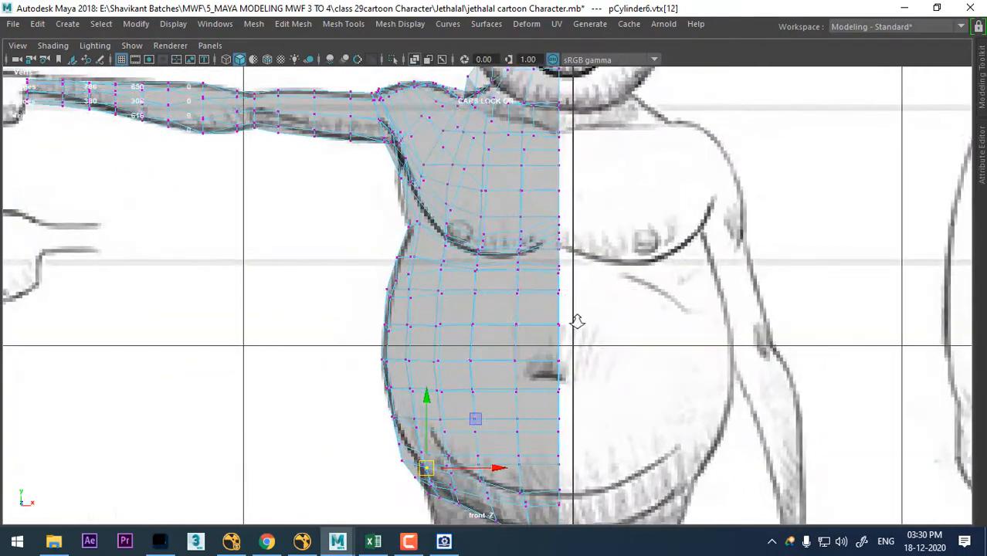
{"action": "scroll", "coordinate": [578, 321], "scroll_direction": "up", "scroll_amount": 6}
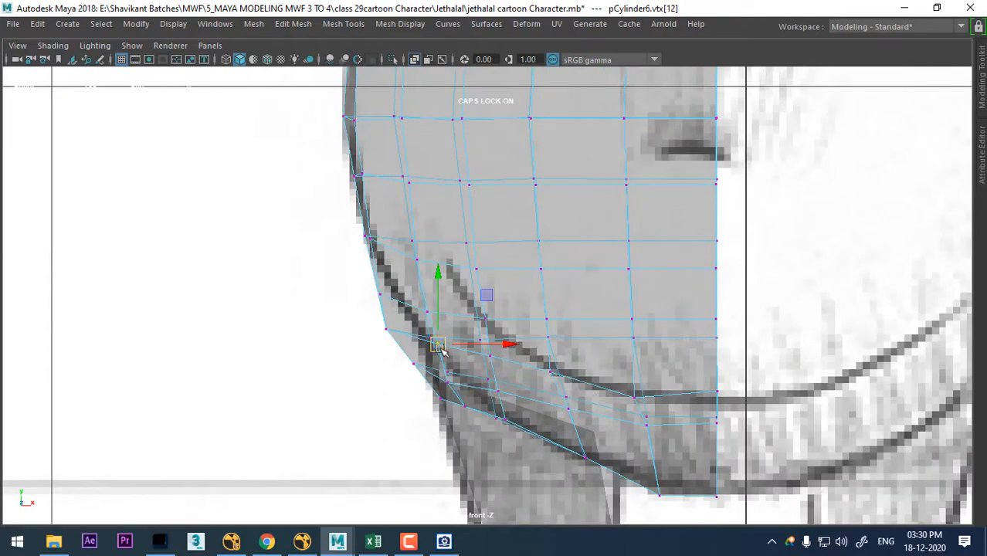
{"action": "left_click_drag", "start_coordinate": [440, 348], "coordinate": [438, 332]}
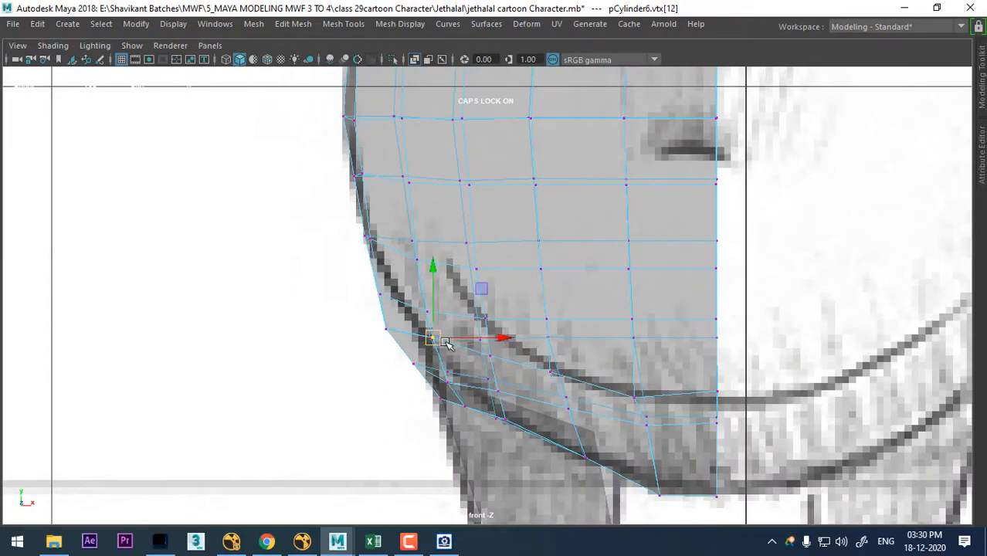
{"action": "left_click", "coordinate": [386, 329]}
{"action": "left_click_drag", "start_coordinate": [387, 327], "coordinate": [395, 319]}
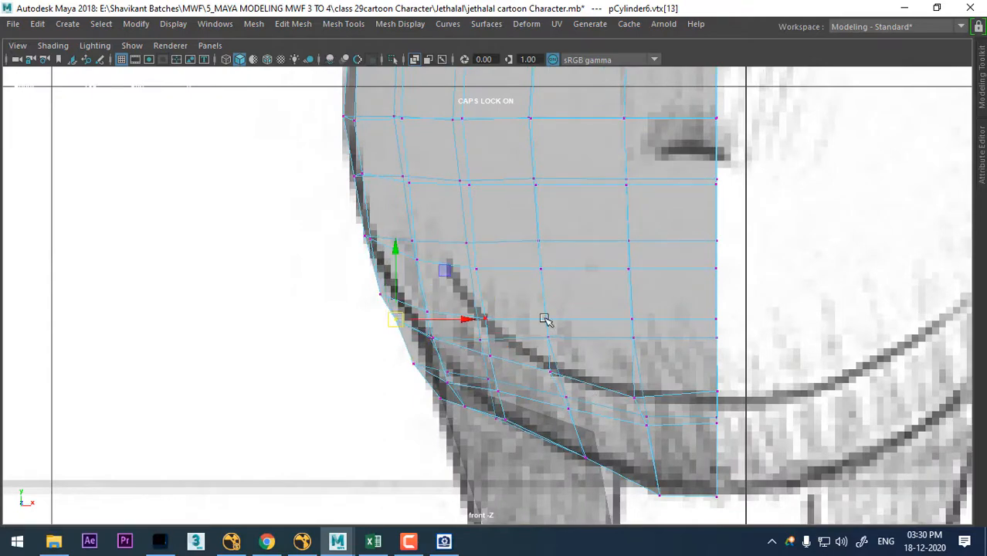
- Select the side vertex just in front of the hip and move it up and inward onto the sketched belly outline
{"action": "key", "text": "space"}
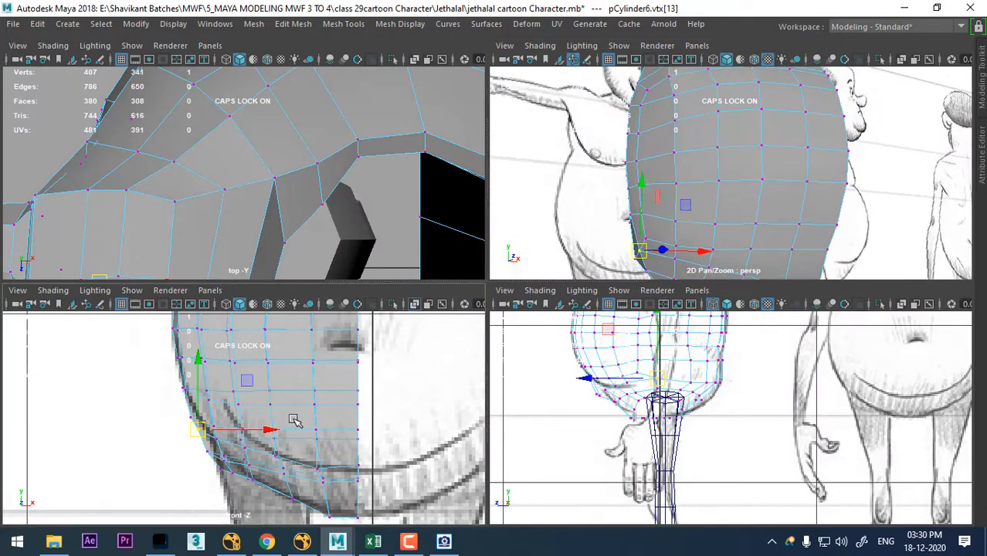
{"action": "middle_click_drag", "start_coordinate": [294, 419], "coordinate": [295, 457], "text": "alt"}
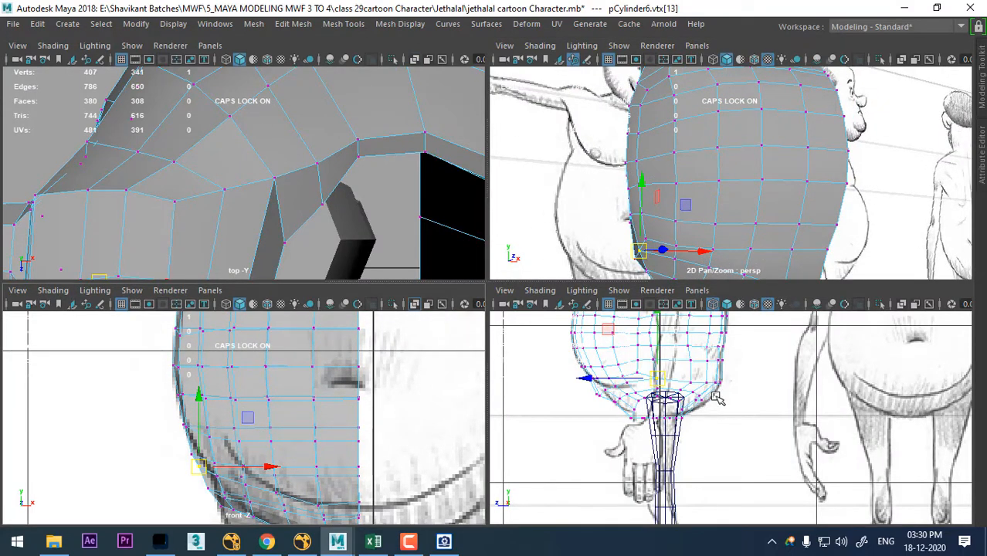
{"action": "right_click_drag", "start_coordinate": [776, 386], "coordinate": [634, 404], "text": "alt"}
{"action": "middle_click_drag", "start_coordinate": [634, 404], "coordinate": [643, 441], "text": "alt"}
{"action": "mouse_move", "coordinate": [324, 438]}
{"action": "right_mouse_down", "text": "alt"}
{"action": "mouse_move", "coordinate": [317, 431]}
{"action": "mouse_move", "coordinate": [333, 429]}
{"action": "right_mouse_up", "text": "alt"}
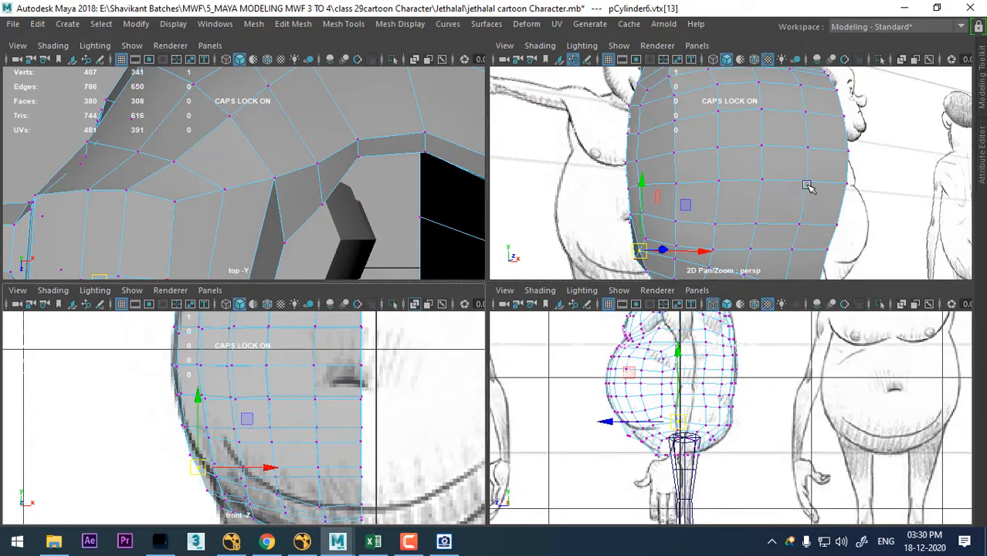
{"action": "left_click_drag", "start_coordinate": [807, 185], "coordinate": [747, 212], "text": "alt"}
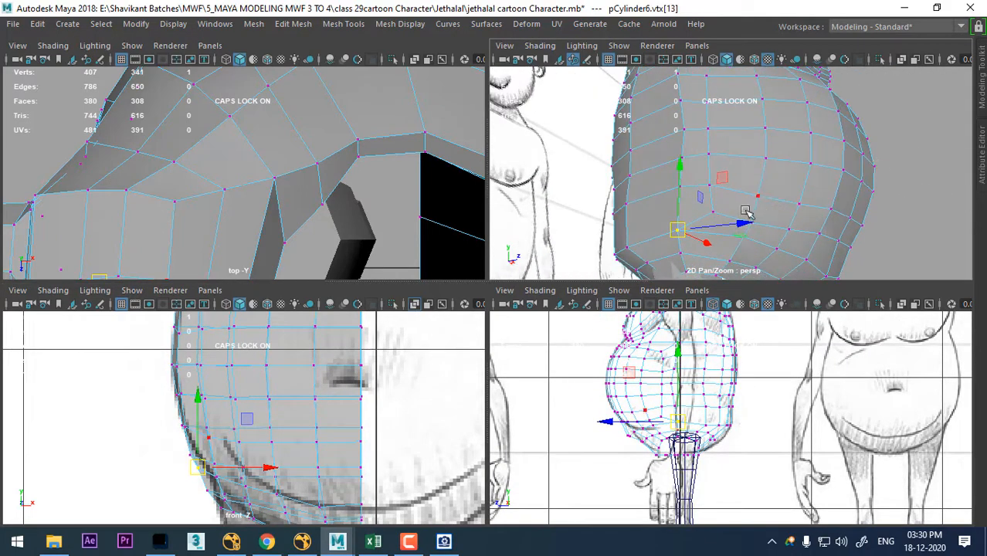
{"action": "left_click", "coordinate": [713, 214]}
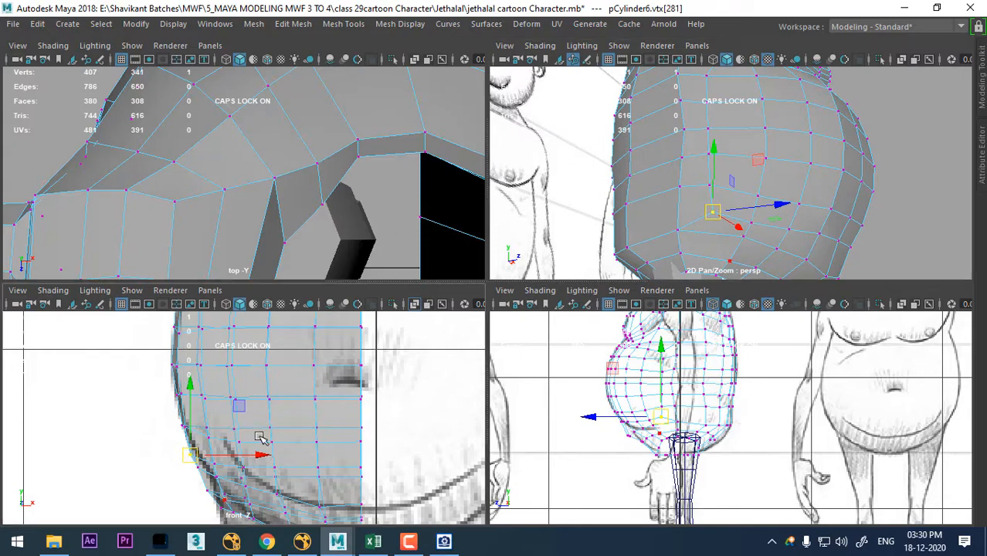
{"action": "right_click_drag", "start_coordinate": [260, 435], "coordinate": [293, 495], "text": "alt"}
{"action": "left_click_drag", "start_coordinate": [764, 225], "coordinate": [751, 219], "text": "alt"}
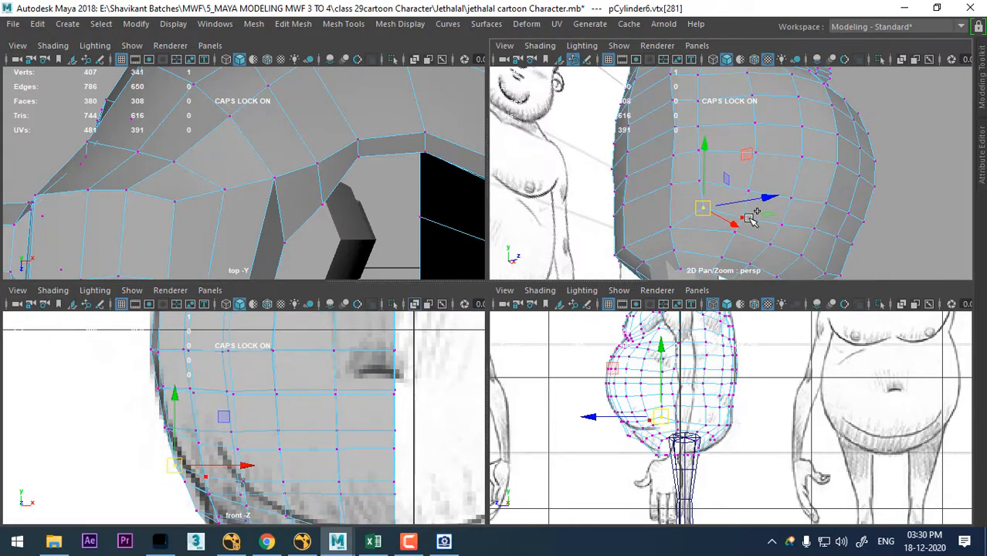
{"action": "left_click_drag", "start_coordinate": [177, 472], "coordinate": [187, 457]}
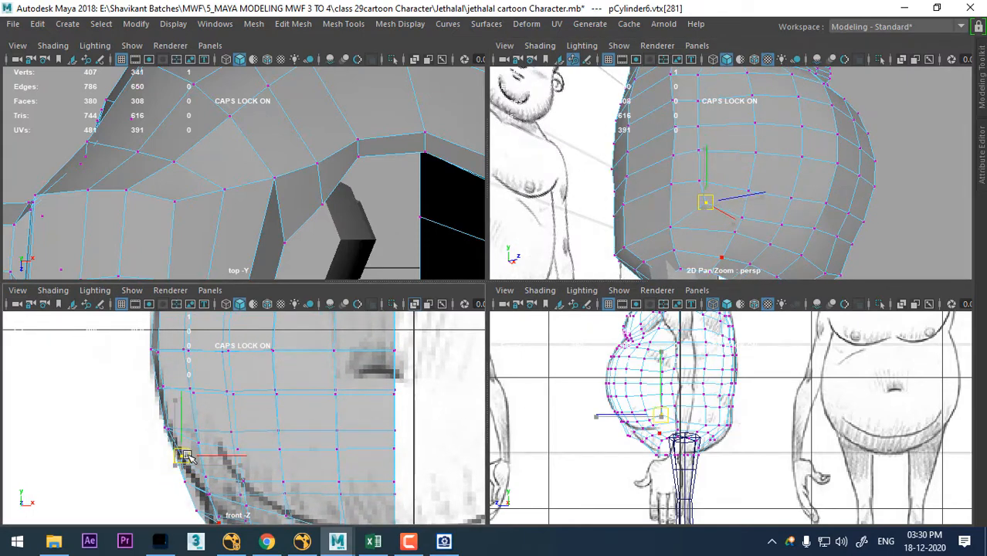
- Nudge the side vertex above the sketched belly fold in the side view and lower its front neighbour toward the fold
{"action": "scroll", "coordinate": [280, 469], "scroll_direction": "up", "scroll_amount": 3}
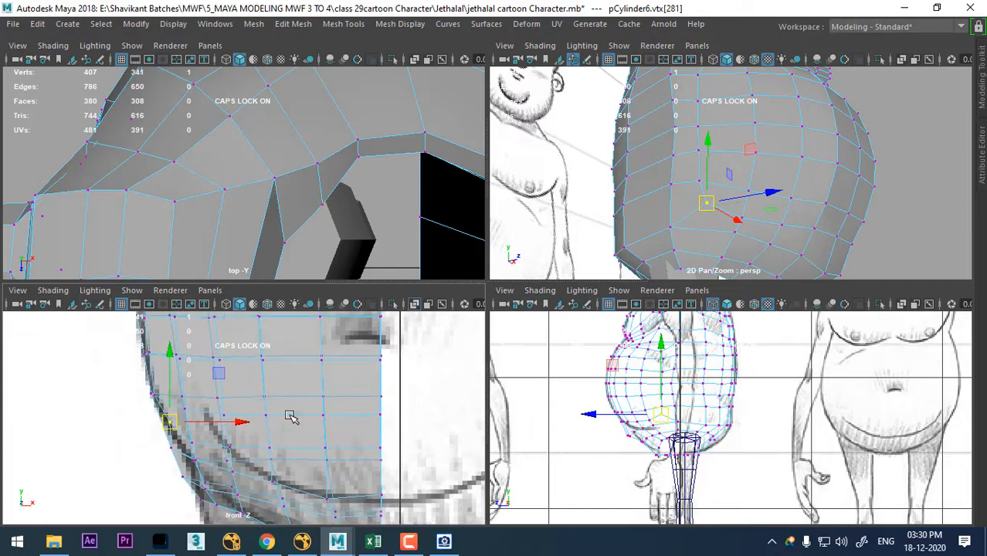
{"action": "scroll", "coordinate": [782, 417], "scroll_direction": "up", "scroll_amount": 5}
{"action": "scroll", "coordinate": [782, 418], "scroll_direction": "up", "scroll_amount": 5}
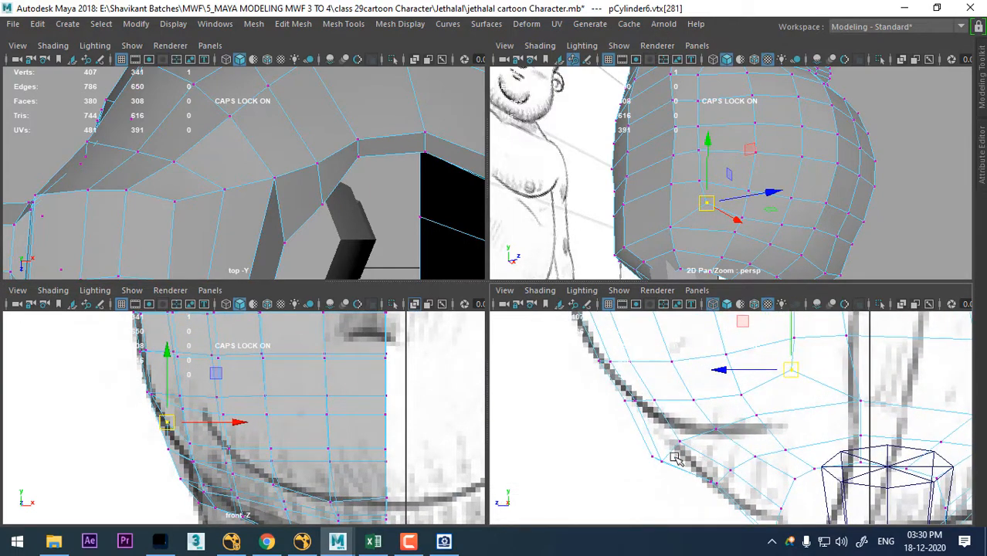
{"action": "mouse_move", "coordinate": [636, 485]}
{"action": "left_mouse_down"}
{"action": "mouse_move", "coordinate": [689, 434]}
{"action": "mouse_move", "coordinate": [677, 451]}
{"action": "mouse_move", "coordinate": [747, 425]}
{"action": "left_mouse_up"}
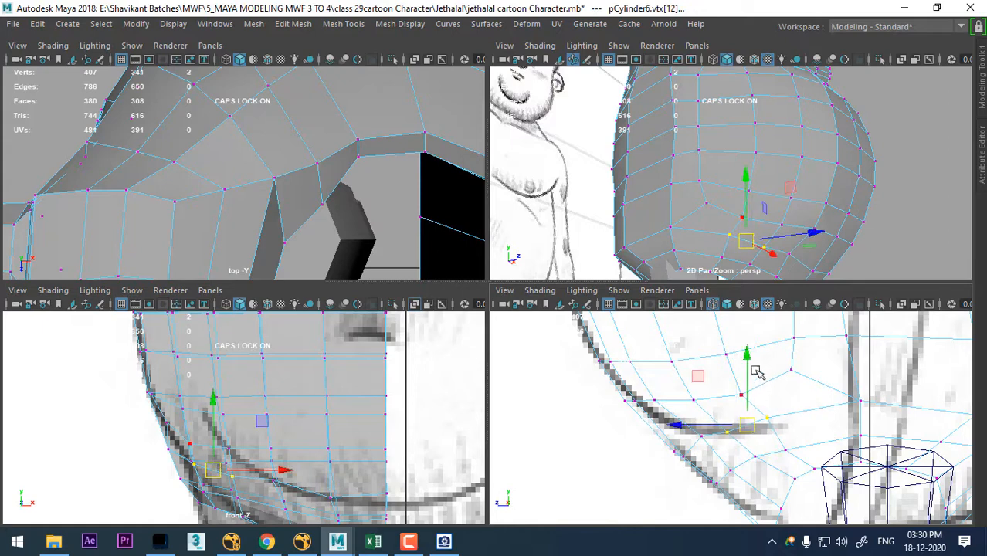
{"action": "scroll", "coordinate": [773, 383], "scroll_direction": "up", "scroll_amount": 2}
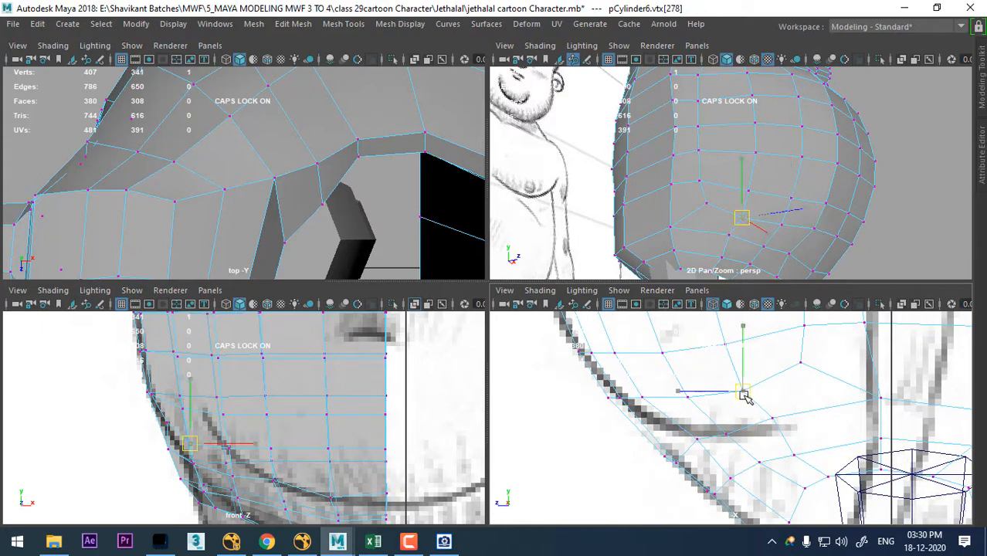
{"action": "left_click", "coordinate": [743, 390]}
{"action": "middle_click_drag", "start_coordinate": [731, 409], "coordinate": [711, 414]}
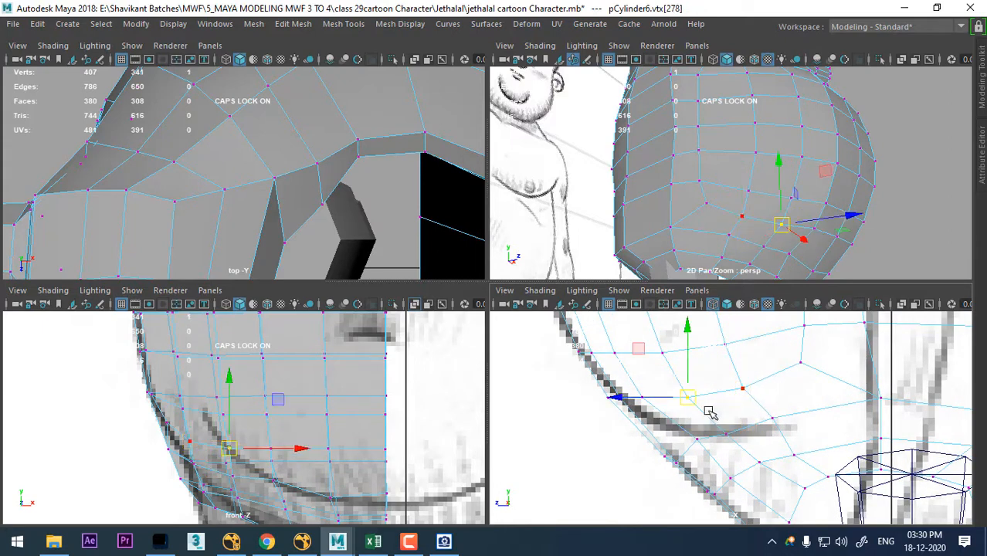
- Lower the remaining front vertices of the same belly row one by one up to the centre line, continuing the fold's curve
{"action": "left_click", "coordinate": [267, 448]}
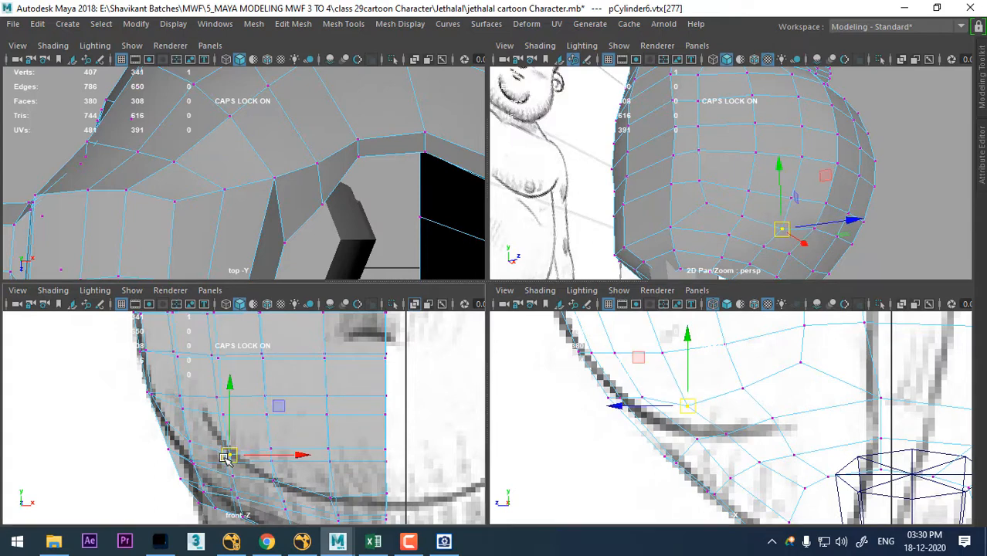
{"action": "left_click_drag", "start_coordinate": [271, 387], "coordinate": [273, 403]}
{"action": "key", "text": "Right"}
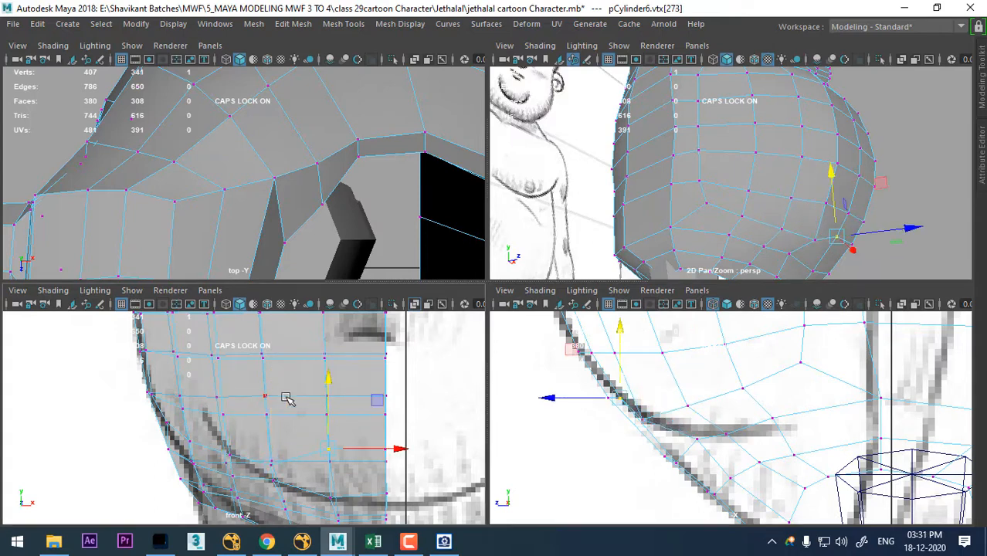
{"action": "left_click_drag", "start_coordinate": [328, 383], "coordinate": [330, 401]}
{"action": "key", "text": "Right"}
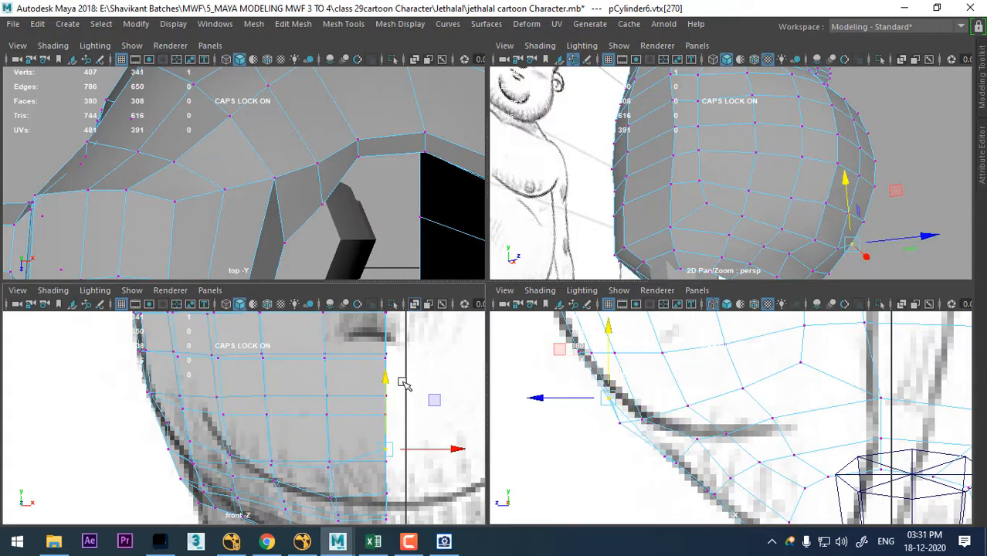
{"action": "left_click_drag", "start_coordinate": [388, 375], "coordinate": [389, 393]}
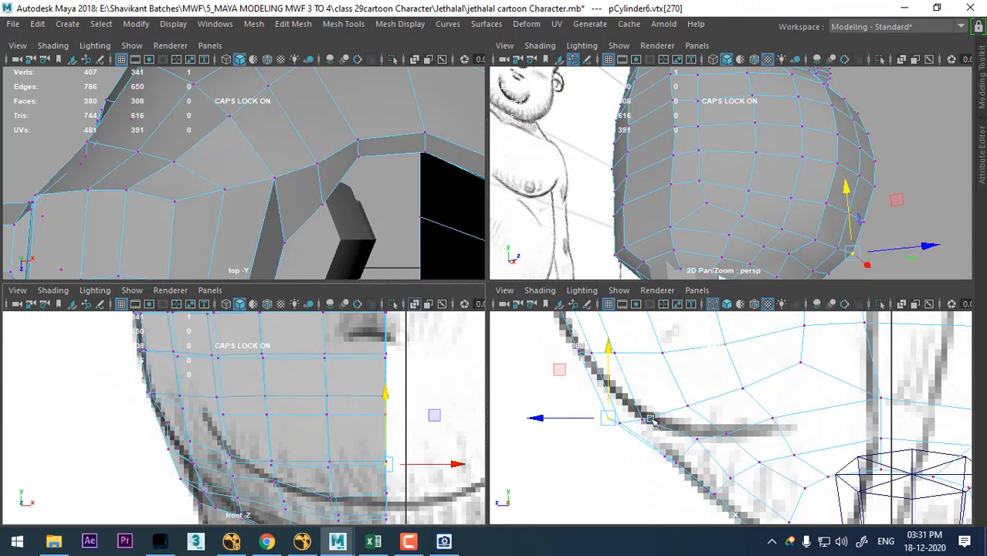
- Move the row's four front vertices slightly back and up in the side view, check the belly shape and return to object mode
{"action": "left_click_drag", "start_coordinate": [700, 392], "coordinate": [595, 438]}
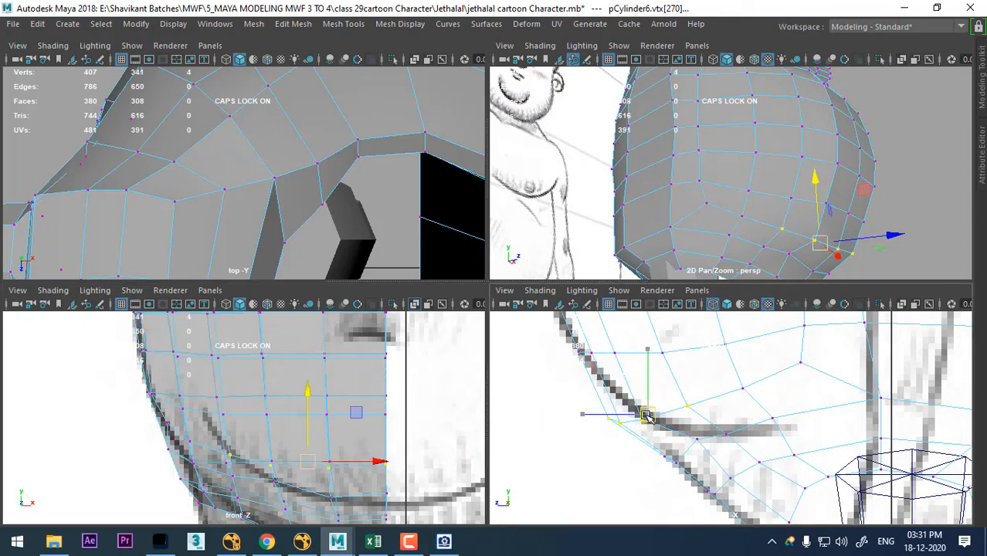
{"action": "left_click_drag", "start_coordinate": [646, 416], "coordinate": [662, 411]}
{"action": "left_click_drag", "start_coordinate": [849, 211], "coordinate": [752, 197], "text": "alt"}
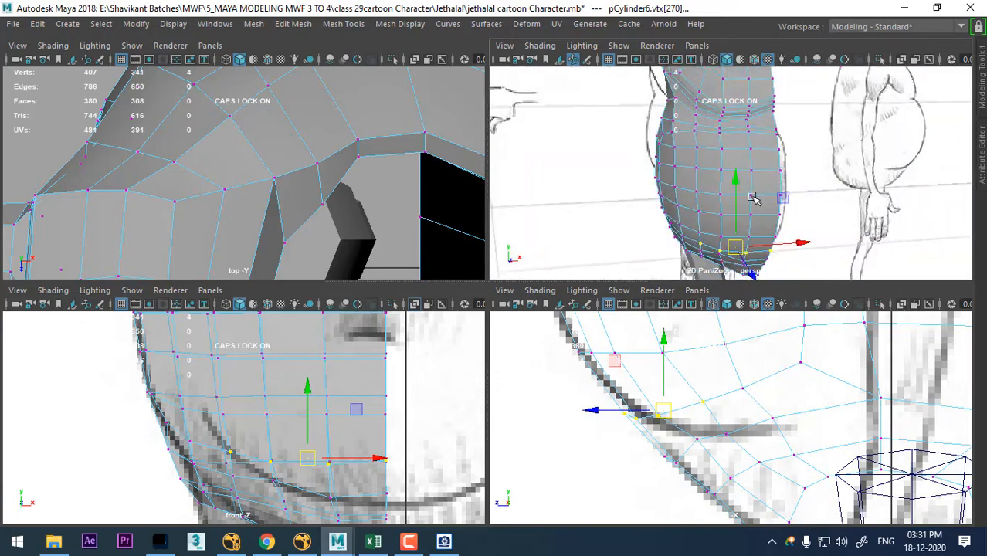
{"action": "right_click_drag", "start_coordinate": [729, 124], "coordinate": [809, 112]}
{"action": "left_click", "coordinate": [806, 218]}
{"action": "left_click_drag", "start_coordinate": [796, 197], "coordinate": [712, 168], "text": "alt"}
{"action": "left_click", "coordinate": [729, 178]}
- Select the front pair of crotch bridge vertices in the side view and raise them slightly toward the sketched lower body line
{"action": "middle_click_drag", "start_coordinate": [374, 455], "coordinate": [363, 352], "text": "alt"}
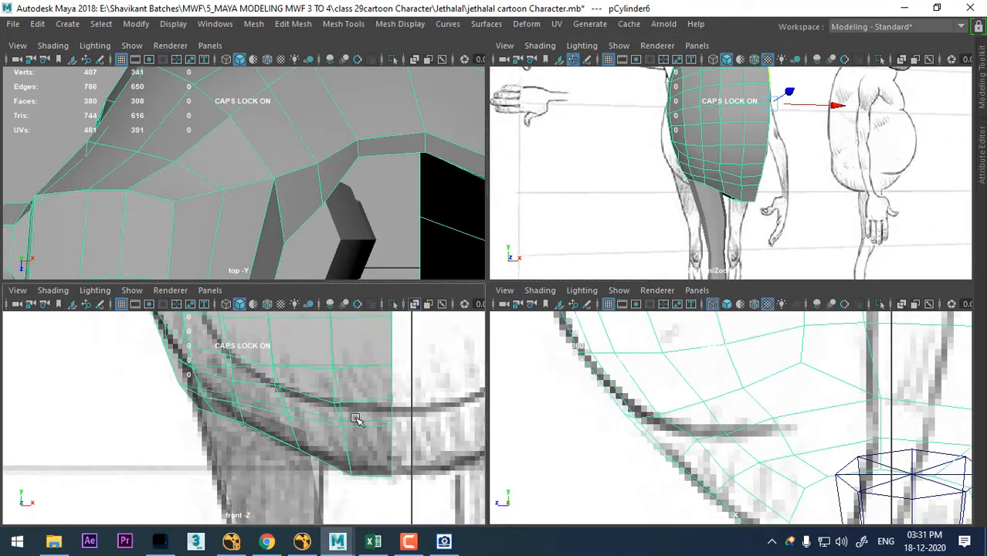
{"action": "middle_click_drag", "start_coordinate": [289, 452], "coordinate": [255, 416], "text": "alt"}
{"action": "scroll", "coordinate": [740, 478], "scroll_direction": "down", "scroll_amount": 5}
{"action": "scroll", "coordinate": [749, 414], "scroll_direction": "up", "scroll_amount": 1}
{"action": "middle_click_drag", "start_coordinate": [772, 454], "coordinate": [737, 431], "text": "alt"}
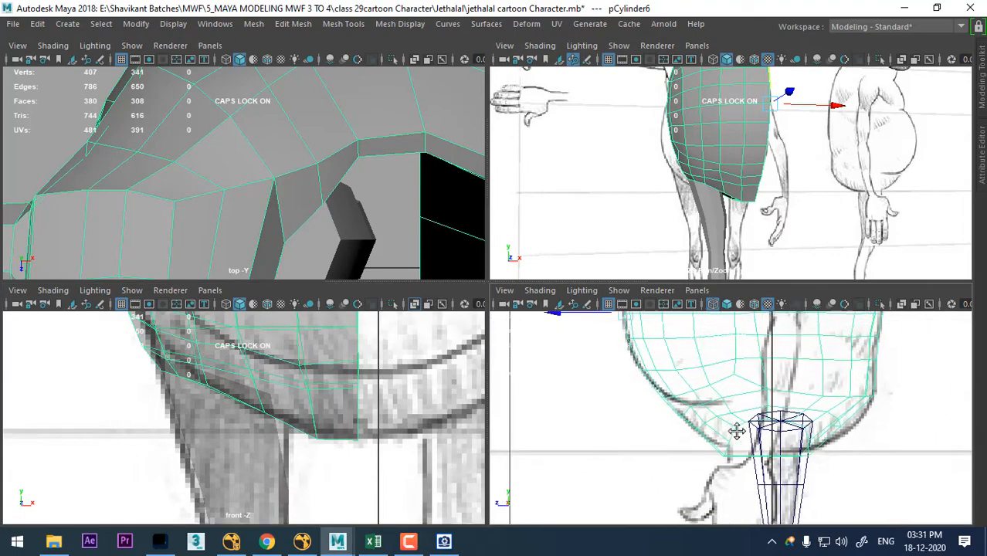
{"action": "scroll", "coordinate": [737, 431], "scroll_direction": "up", "scroll_amount": 4}
{"action": "right_click_drag", "start_coordinate": [727, 124], "coordinate": [656, 125]}
{"action": "left_click", "coordinate": [720, 423]}
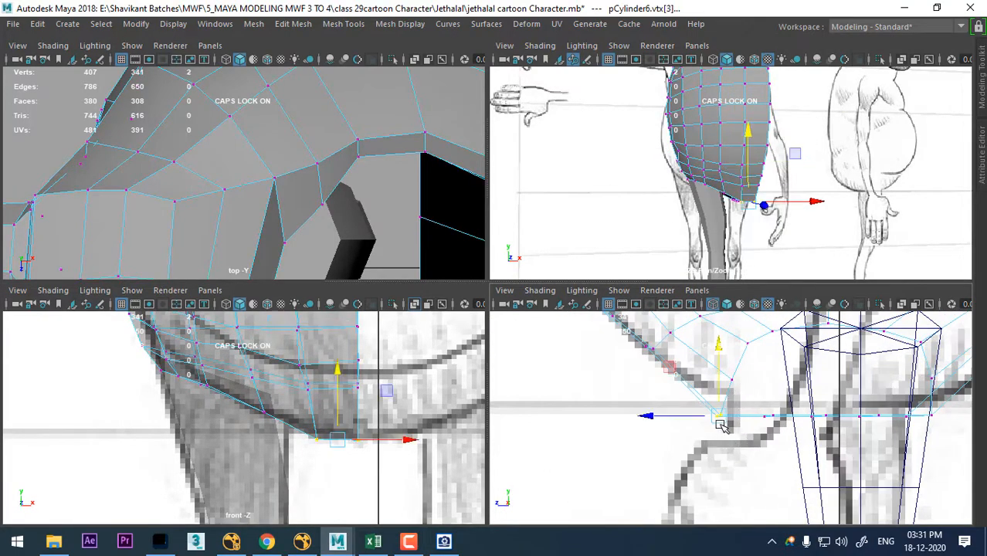
{"action": "left_click_drag", "start_coordinate": [720, 423], "coordinate": [723, 410]}
- Lower the middle crotch bridge vertices and adjust the adjoining front pair to round the underside in the side view
{"action": "middle_click_drag", "start_coordinate": [822, 394], "coordinate": [761, 373], "text": "alt"}
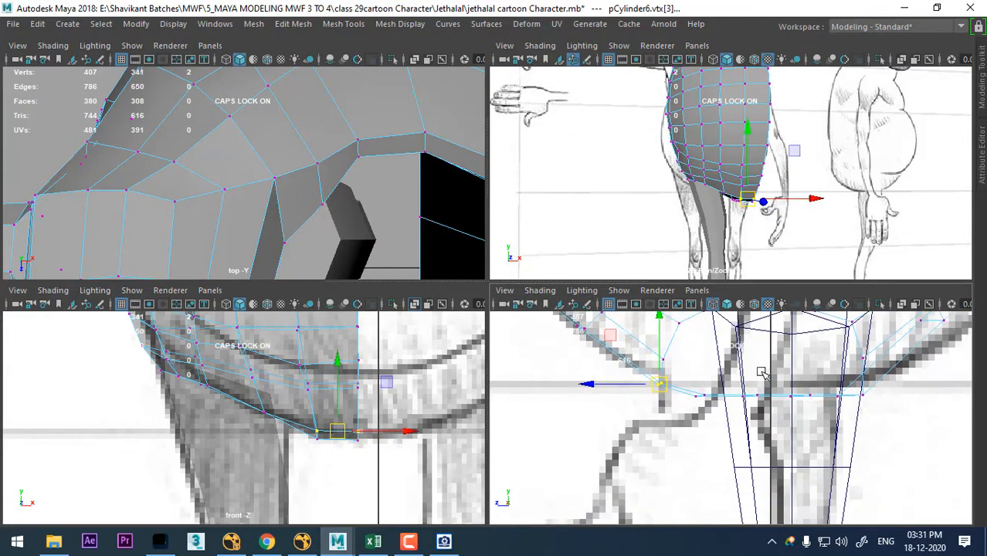
{"action": "left_click_drag", "start_coordinate": [792, 417], "coordinate": [818, 440]}
{"action": "left_click_drag", "start_coordinate": [784, 247], "coordinate": [633, 189], "text": "alt"}
{"action": "left_click_drag", "start_coordinate": [776, 399], "coordinate": [777, 418]}
{"action": "left_click_drag", "start_coordinate": [720, 430], "coordinate": [696, 391]}
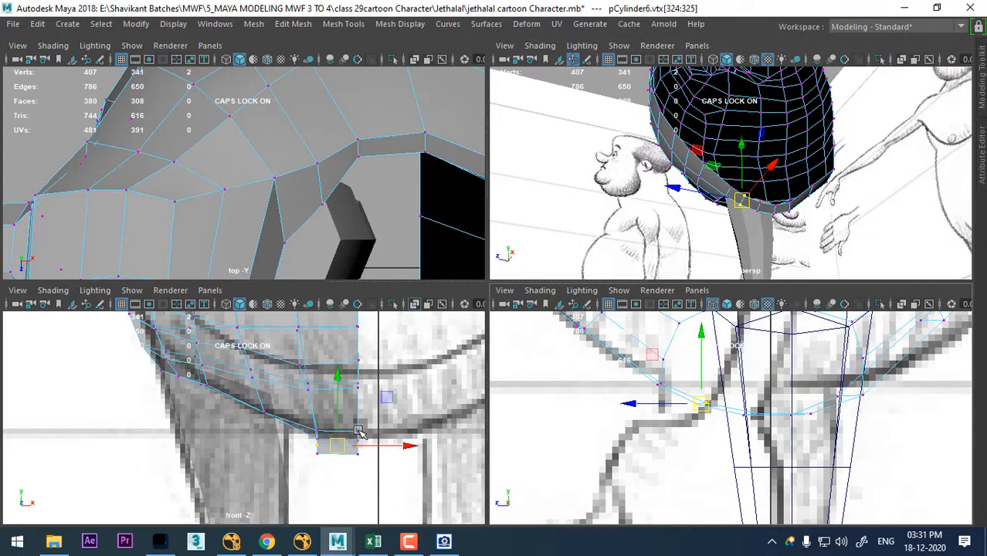
- Select all the crotch bridge vertices in the front view and raise them onto the sketched bottom line
{"action": "left_click_drag", "start_coordinate": [307, 412], "coordinate": [373, 469]}
{"action": "left_click_drag", "start_coordinate": [337, 373], "coordinate": [338, 361]}
{"action": "scroll", "coordinate": [385, 479], "scroll_direction": "down", "scroll_amount": 6}
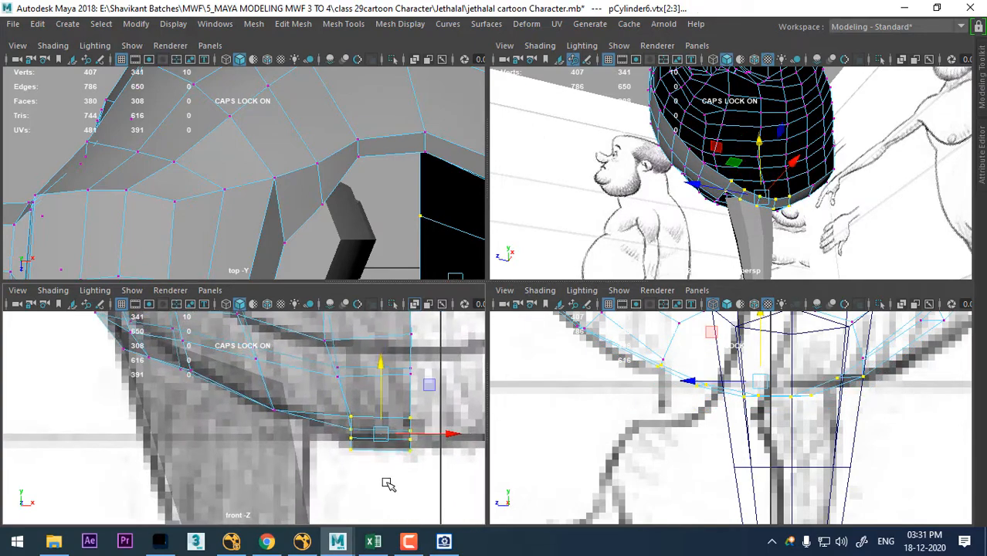
{"action": "key", "text": "space"}
{"action": "scroll", "coordinate": [477, 420], "scroll_direction": "up", "scroll_amount": 10}
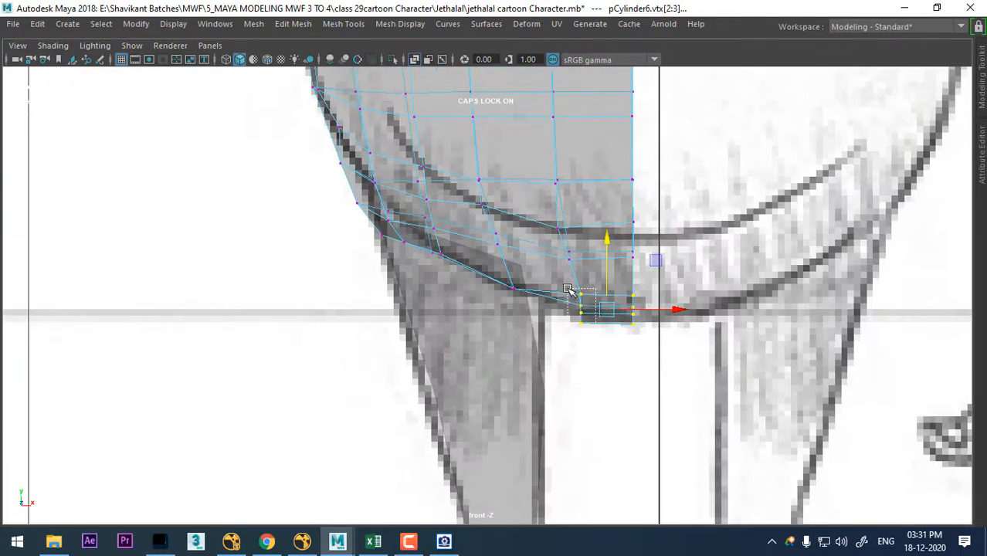
- Move the crotch bridge's outer vertex column outward toward the inner leg and slightly up in the front view
{"action": "left_click_drag", "start_coordinate": [568, 289], "coordinate": [568, 291]}
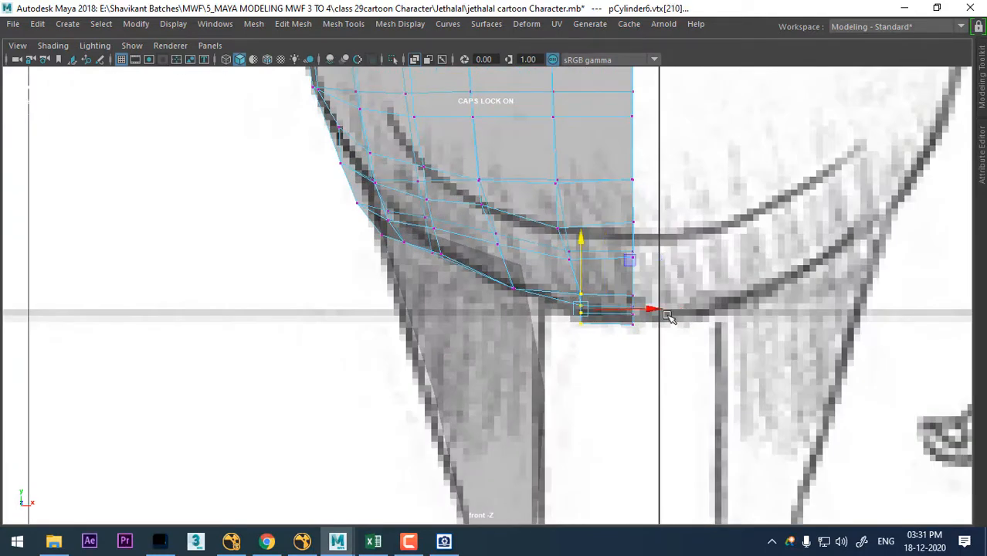
{"action": "left_click_drag", "start_coordinate": [656, 310], "coordinate": [635, 309]}
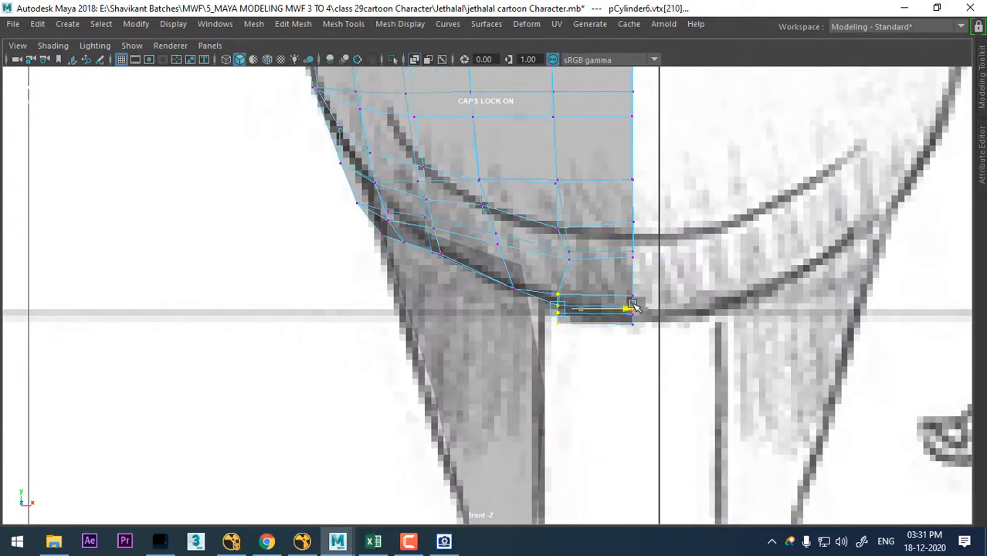
{"action": "mouse_move", "coordinate": [558, 308]}
{"action": "left_mouse_down"}
{"action": "mouse_move", "coordinate": [584, 328]}
{"action": "mouse_move", "coordinate": [589, 294]}
{"action": "mouse_move", "coordinate": [567, 299]}
{"action": "left_mouse_up"}
{"action": "scroll", "coordinate": [557, 296], "scroll_direction": "down", "scroll_amount": 5}
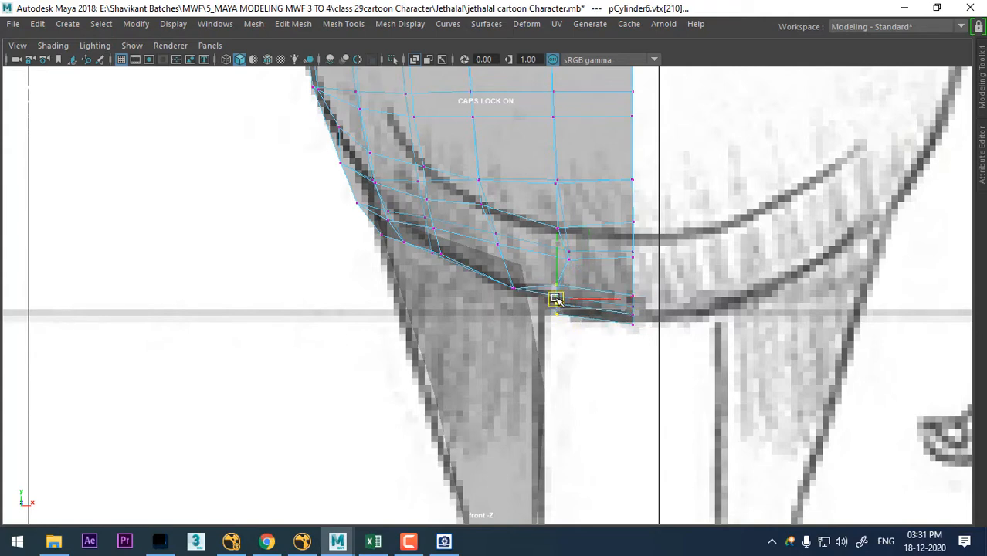
{"action": "key", "text": "space"}
{"action": "left_click_drag", "start_coordinate": [761, 203], "coordinate": [804, 209], "text": "alt"}
{"action": "key", "text": "space"}
{"action": "left_click_drag", "start_coordinate": [510, 224], "coordinate": [611, 238], "text": "alt"}
{"action": "right_click_drag", "start_coordinate": [501, 195], "coordinate": [595, 137]}
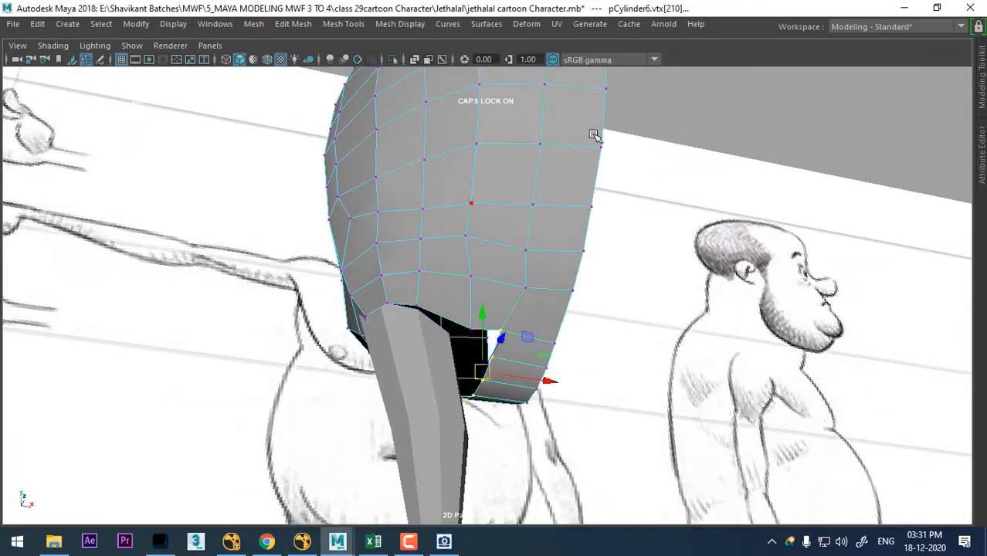
- Isolate the torso, examine the leg opening's border edge loop, and show the hidden objects again
{"action": "key", "text": "alt+h"}
{"action": "left_click_drag", "start_coordinate": [540, 297], "coordinate": [502, 266], "text": "alt"}
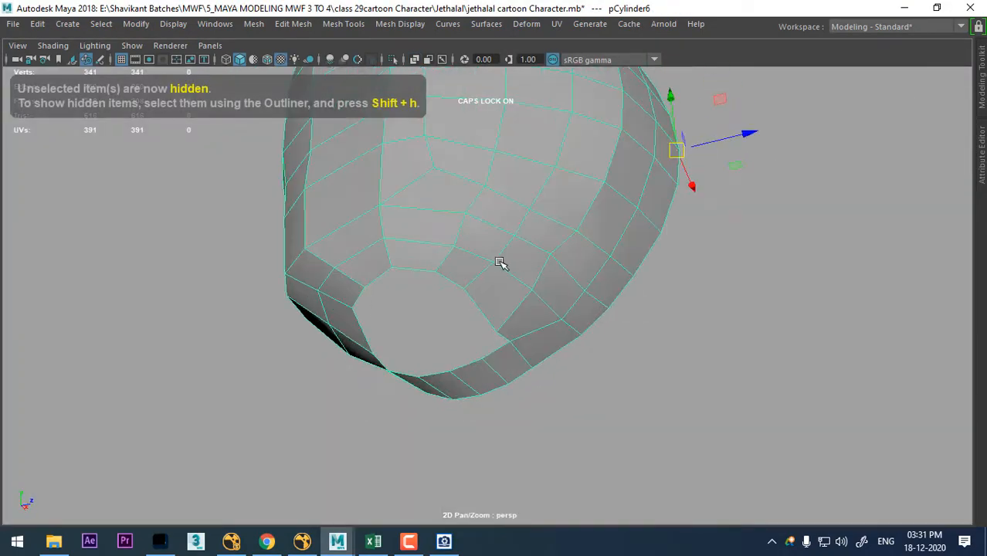
{"action": "right_click_drag", "start_coordinate": [499, 251], "coordinate": [506, 16]}
{"action": "double_click", "coordinate": [457, 282]}
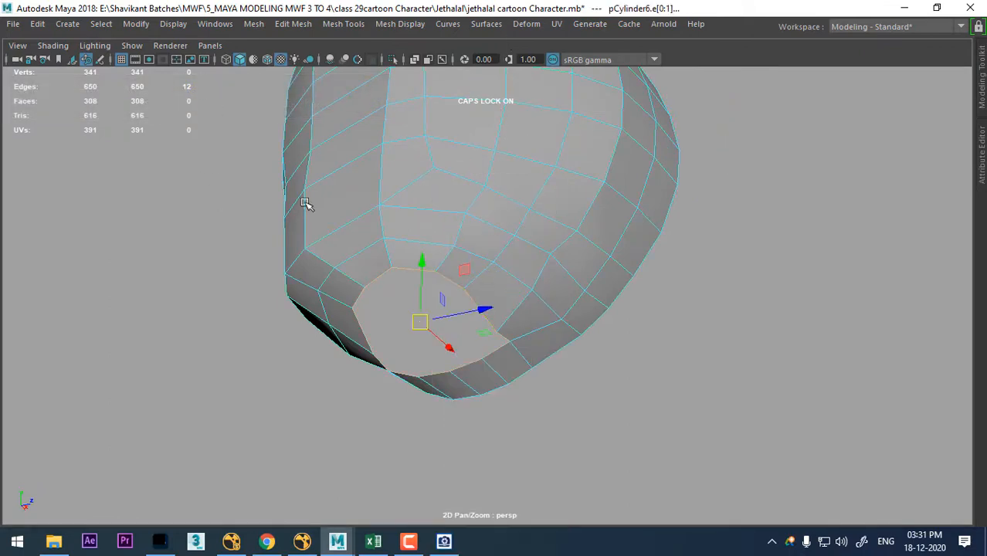
{"action": "left_click_drag", "start_coordinate": [398, 333], "coordinate": [480, 214], "text": "alt"}
{"action": "right_click_drag", "start_coordinate": [481, 124], "coordinate": [592, 93]}
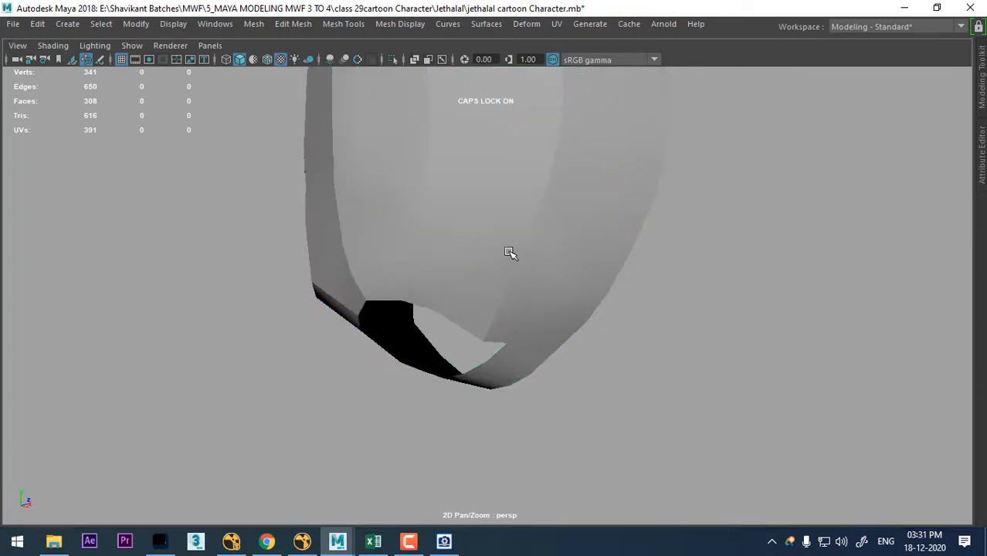
{"action": "key", "text": "ctrl+shift+h"}
- Select the leg together with the torso and hide all the other objects, including the reference sketches
{"action": "left_click", "coordinate": [395, 357]}
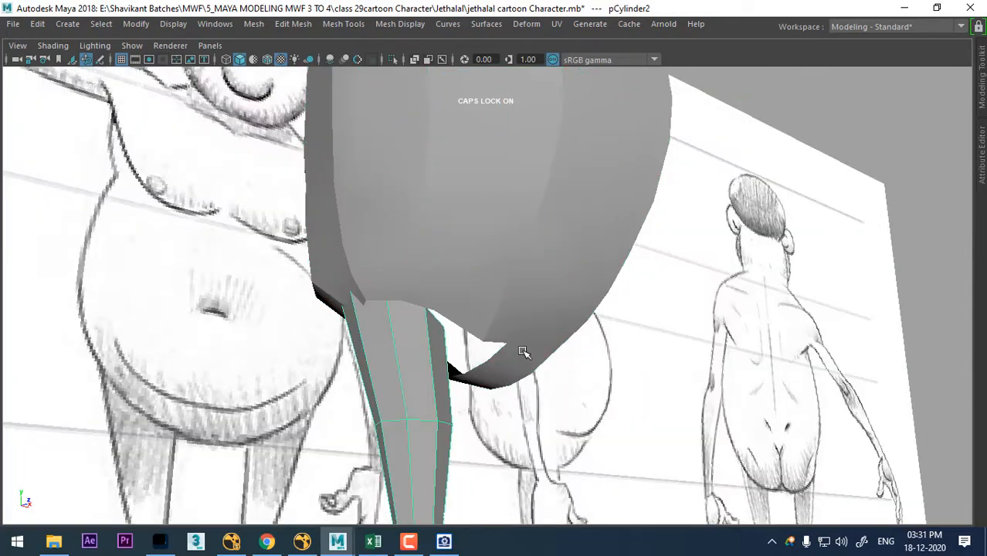
{"action": "left_click_drag", "start_coordinate": [523, 351], "coordinate": [337, 341], "text": "alt"}
{"action": "right_click_drag", "start_coordinate": [337, 342], "coordinate": [561, 323], "text": "alt"}
{"action": "middle_click_drag", "start_coordinate": [561, 324], "coordinate": [605, 272], "text": "alt"}
{"action": "left_click_drag", "start_coordinate": [605, 272], "coordinate": [619, 289], "text": "alt"}
{"action": "right_click_drag", "start_coordinate": [619, 289], "coordinate": [519, 278], "text": "alt"}
{"action": "middle_click_drag", "start_coordinate": [519, 279], "coordinate": [506, 275], "text": "alt"}
{"action": "left_click_drag", "start_coordinate": [506, 275], "coordinate": [525, 319], "text": "alt"}
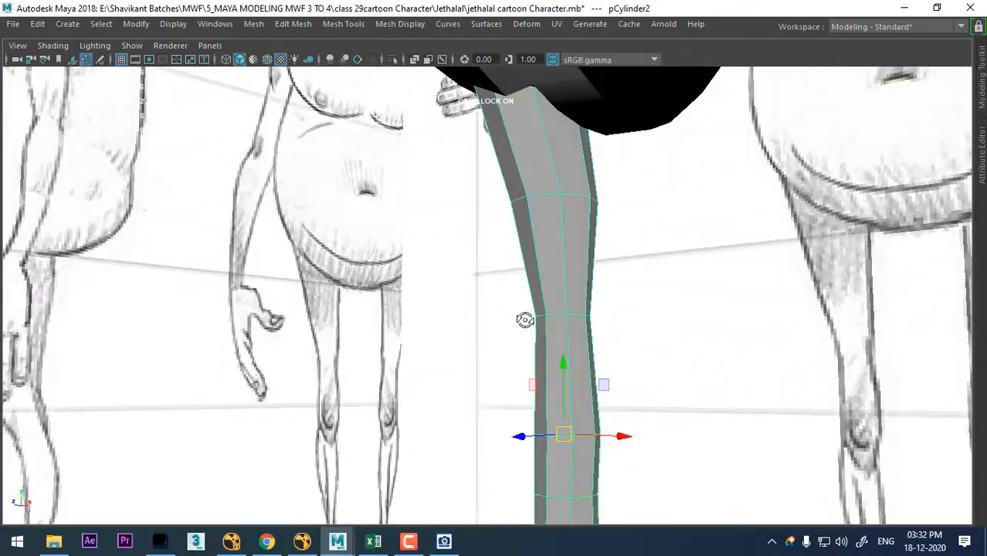
{"action": "left_click", "coordinate": [599, 130]}
{"action": "key", "text": "alt+h"}
- Delete the faces capping the upper end of the leg cylinder inside the torso
{"action": "right_click_drag", "start_coordinate": [601, 161], "coordinate": [401, 145], "text": "alt"}
{"action": "left_click_drag", "start_coordinate": [402, 146], "coordinate": [605, 232], "text": "alt"}
{"action": "left_click", "coordinate": [588, 238]}
{"action": "left_click", "coordinate": [463, 252]}
{"action": "left_click_drag", "start_coordinate": [464, 251], "coordinate": [607, 331], "text": "alt"}
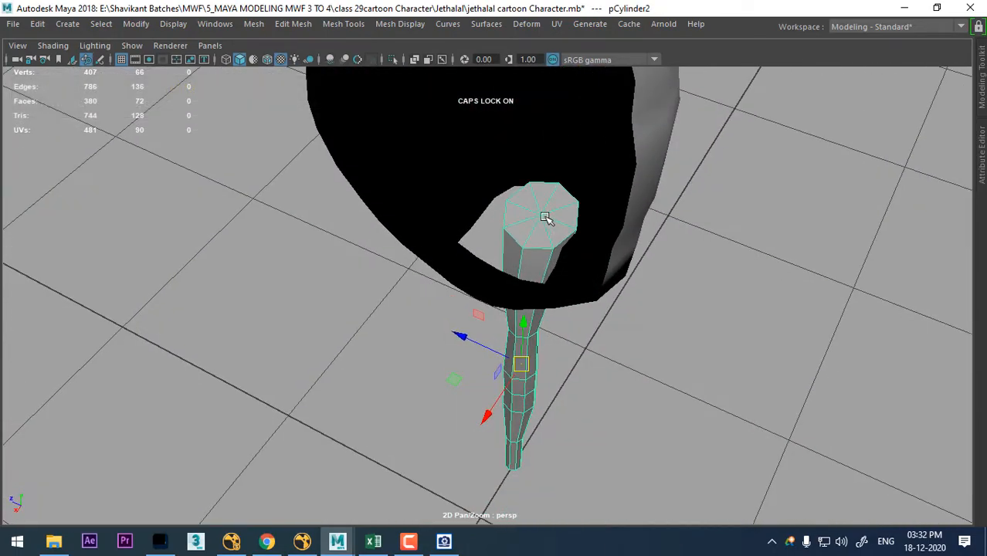
{"action": "right_click_drag", "start_coordinate": [545, 218], "coordinate": [477, 148]}
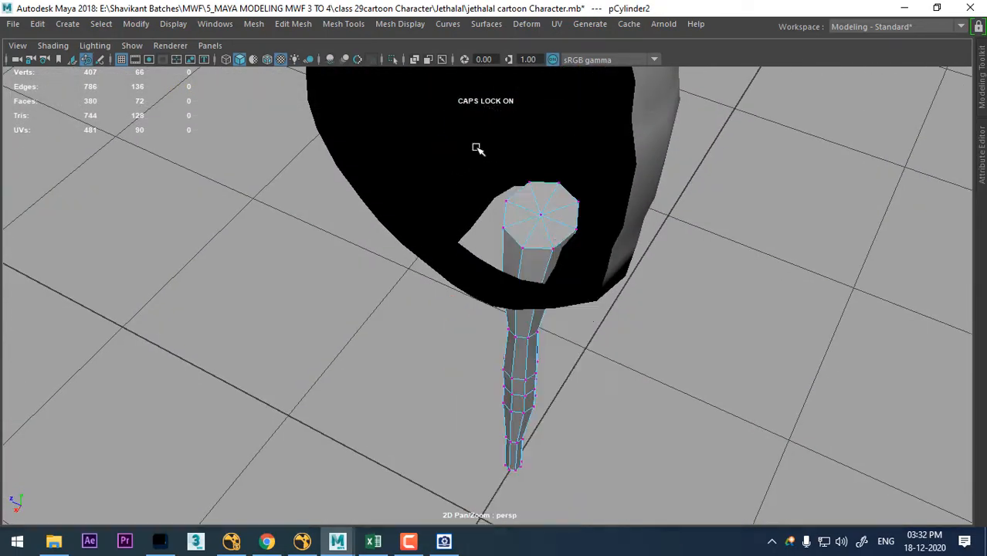
{"action": "left_click", "coordinate": [540, 215]}
{"action": "right_click_drag", "start_coordinate": [527, 186], "coordinate": [517, 302], "text": "ctrl"}
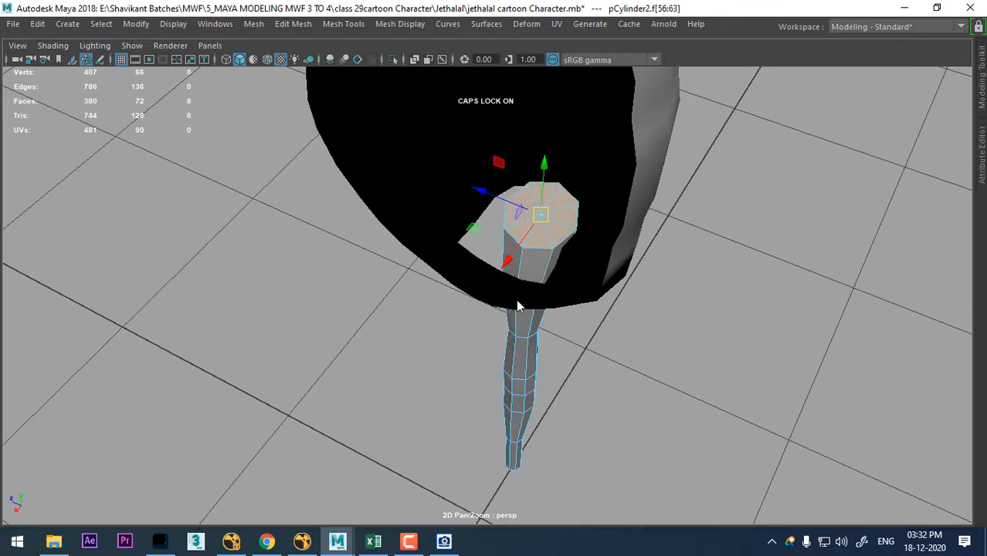
{"action": "key", "text": "Delete"}
- Delete the faces capping the lower end of the leg cylinder at the ankle
{"action": "left_click_drag", "start_coordinate": [584, 408], "coordinate": [419, 153], "text": "alt"}
{"action": "middle_click_drag", "start_coordinate": [419, 153], "coordinate": [501, 166], "text": "alt"}
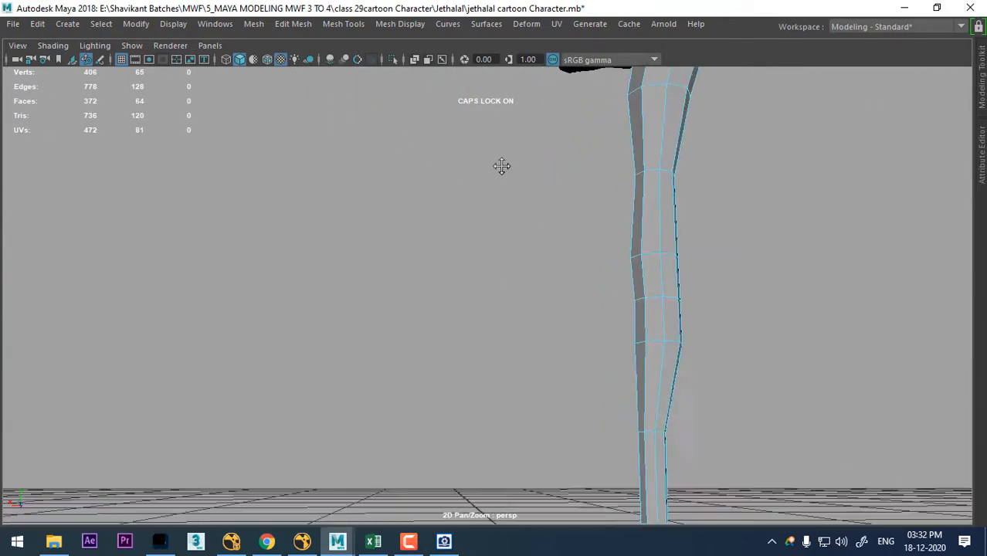
{"action": "left_click_drag", "start_coordinate": [502, 166], "coordinate": [529, 165], "text": "alt"}
{"action": "right_click_drag", "start_coordinate": [526, 124], "coordinate": [422, 105]}
{"action": "left_click", "coordinate": [495, 360]}
{"action": "right_click_drag", "start_coordinate": [578, 255], "coordinate": [568, 402], "text": "ctrl"}
{"action": "key", "text": "Delete"}
{"action": "right_click_drag", "start_coordinate": [485, 124], "coordinate": [568, 99]}
- Select the leg in the front view and bevel its horizontal thigh edge loop with 2 segments
{"action": "key", "text": "space"}
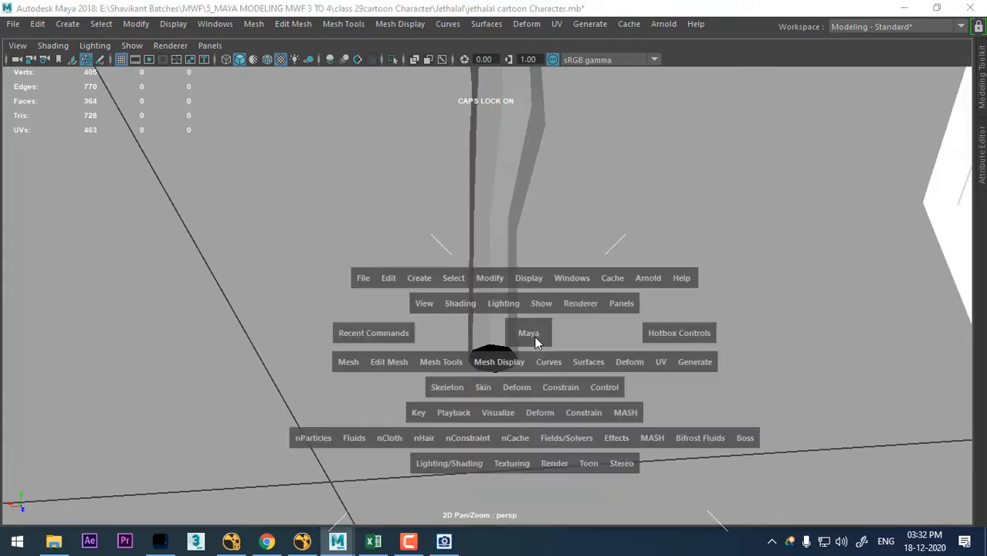
{"action": "key", "text": "space"}
{"action": "scroll", "coordinate": [425, 353], "scroll_direction": "up", "scroll_amount": 2}
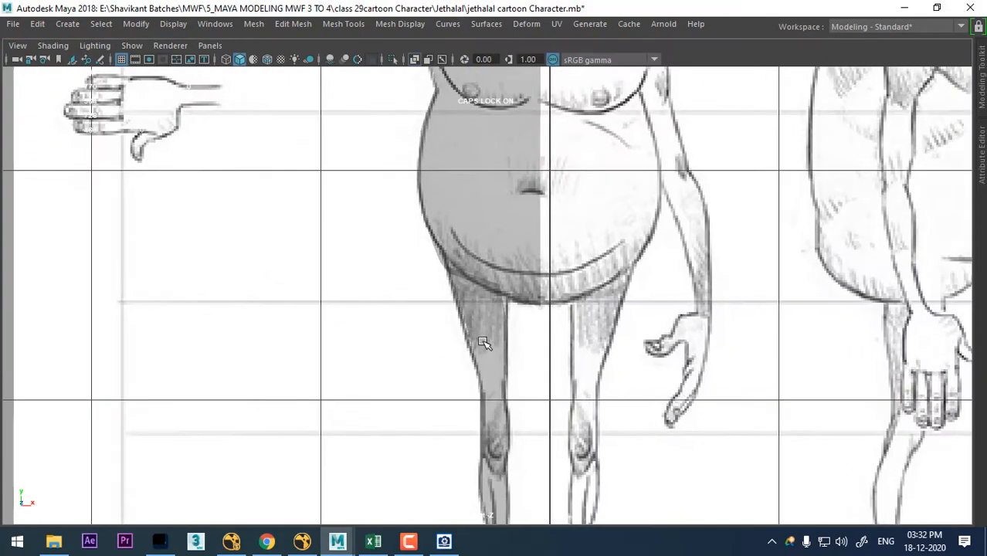
{"action": "left_click", "coordinate": [483, 342]}
{"action": "scroll", "coordinate": [656, 471], "scroll_direction": "up", "scroll_amount": 5}
{"action": "middle_click_drag", "start_coordinate": [586, 450], "coordinate": [610, 288], "text": "alt"}
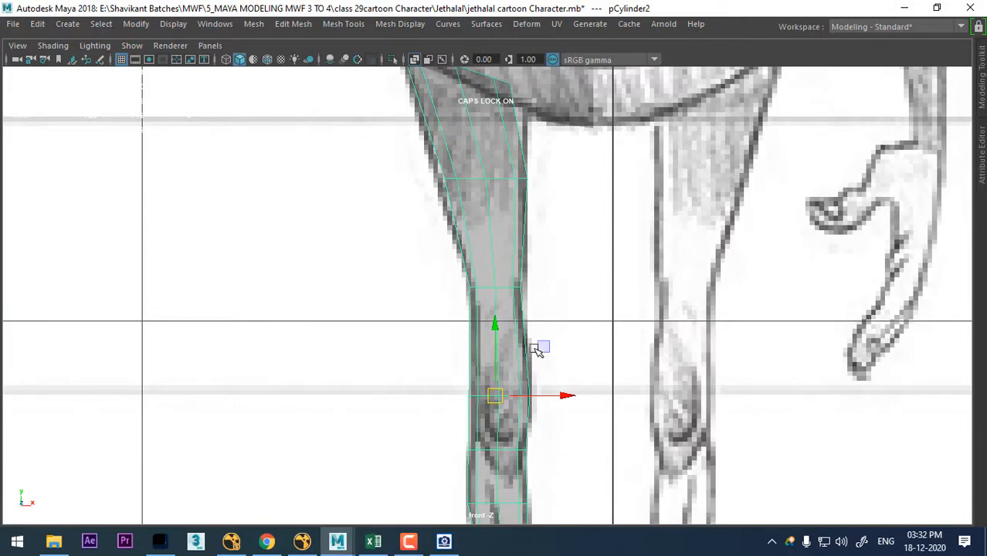
{"action": "middle_click_drag", "start_coordinate": [544, 347], "coordinate": [539, 269], "text": "alt"}
{"action": "scroll", "coordinate": [539, 268], "scroll_direction": "up", "scroll_amount": 2}
{"action": "right_click_drag", "start_coordinate": [480, 124], "coordinate": [479, 69]}
{"action": "middle_click_drag", "start_coordinate": [497, 267], "coordinate": [512, 409], "text": "alt"}
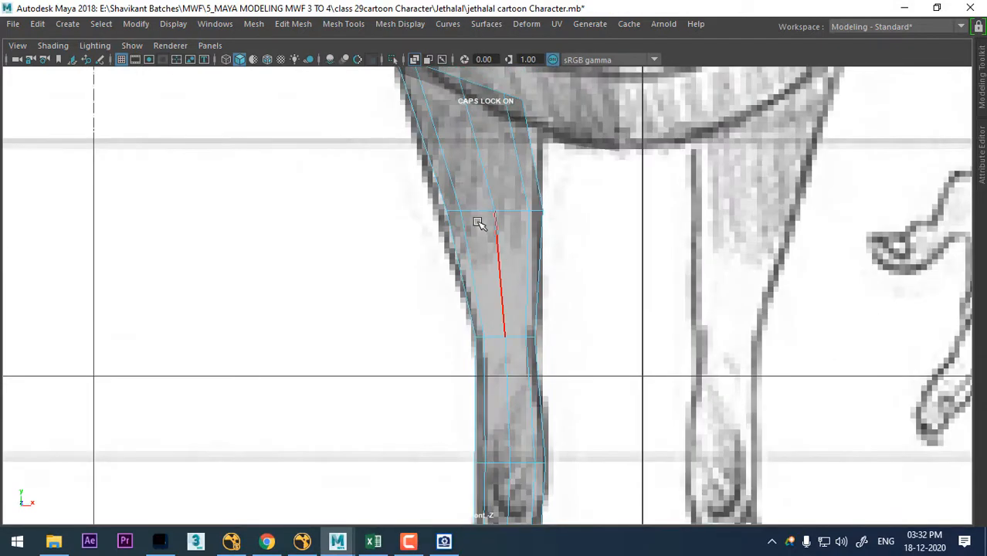
{"action": "left_click", "coordinate": [480, 255]}
{"action": "right_click_drag", "start_coordinate": [479, 255], "coordinate": [543, 254], "text": "shift"}
{"action": "scroll", "coordinate": [718, 334], "scroll_direction": "up", "scroll_amount": 1}
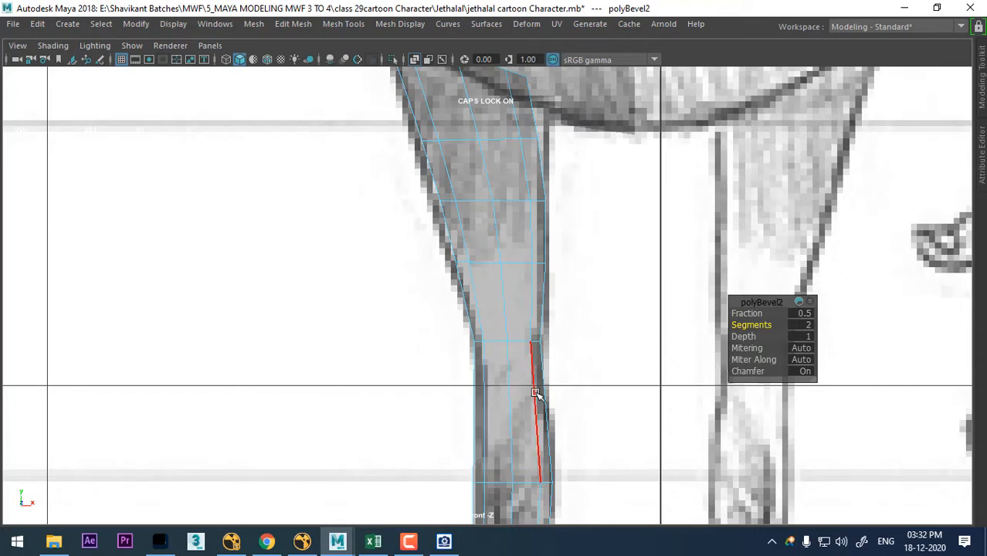
- Add an edge loop around the leg just above the knee and scale it to match the sketch outline
{"action": "middle_click_drag", "start_coordinate": [536, 393], "coordinate": [537, 247], "text": "alt"}
{"action": "scroll", "coordinate": [550, 337], "scroll_direction": "up", "scroll_amount": 1}
{"action": "left_click", "coordinate": [539, 279]}
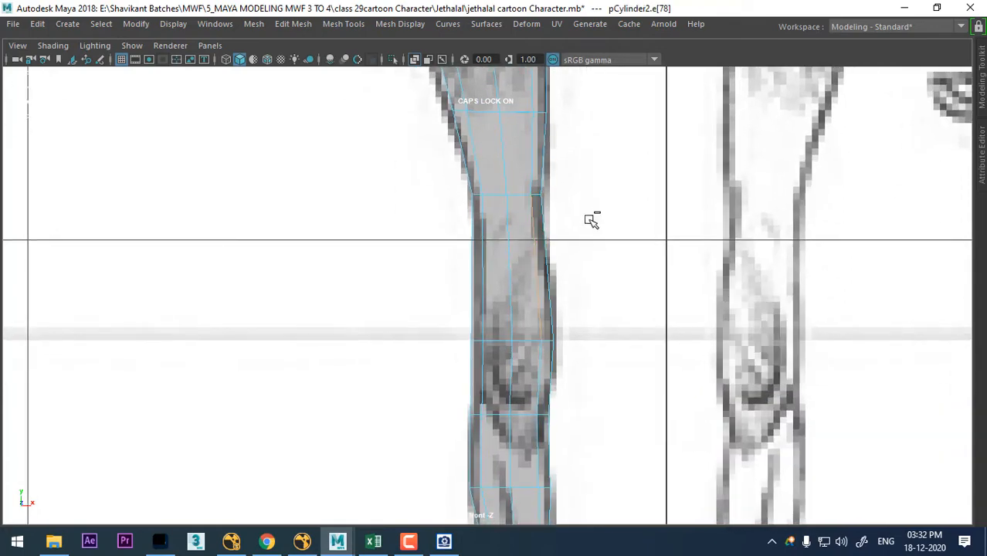
{"action": "right_click_drag", "start_coordinate": [591, 214], "coordinate": [650, 287], "text": "ctrl"}
{"action": "scroll", "coordinate": [546, 313], "scroll_direction": "up", "scroll_amount": 1}
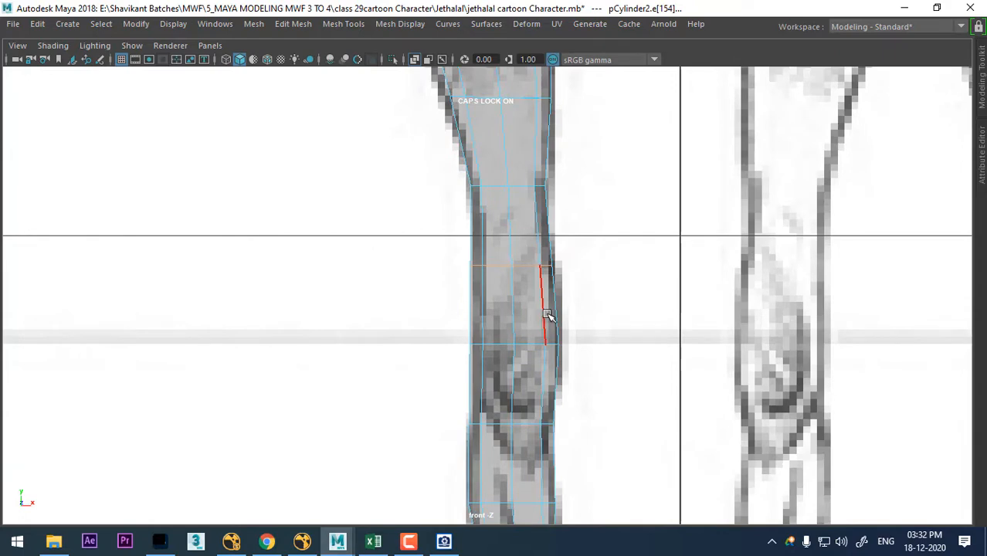
{"action": "left_click_drag", "start_coordinate": [516, 270], "coordinate": [512, 268]}
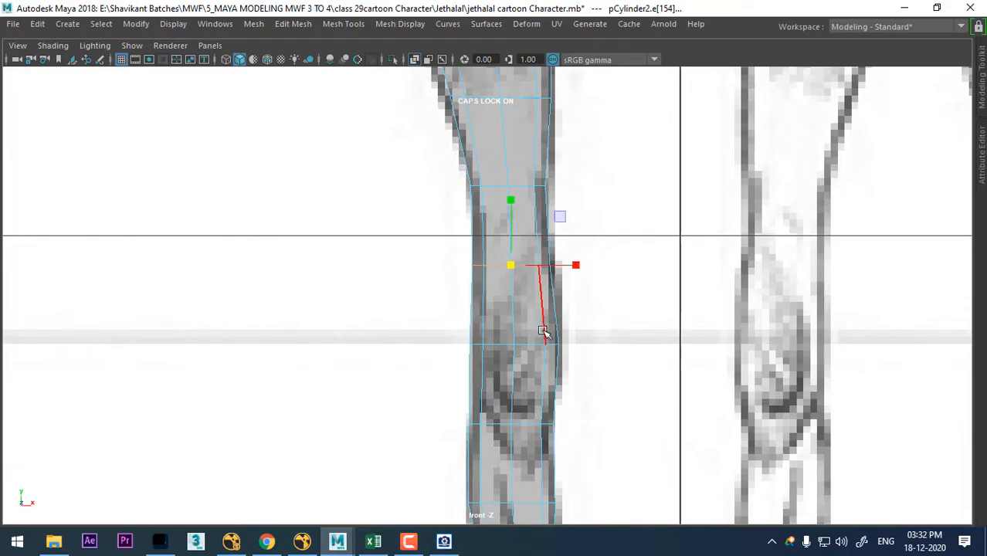
{"action": "middle_click_drag", "start_coordinate": [543, 331], "coordinate": [565, 215], "text": "alt"}
- Bevel the edge loop just below the knee with fraction 0.5 and 2 segments
{"action": "left_click", "coordinate": [539, 267]}
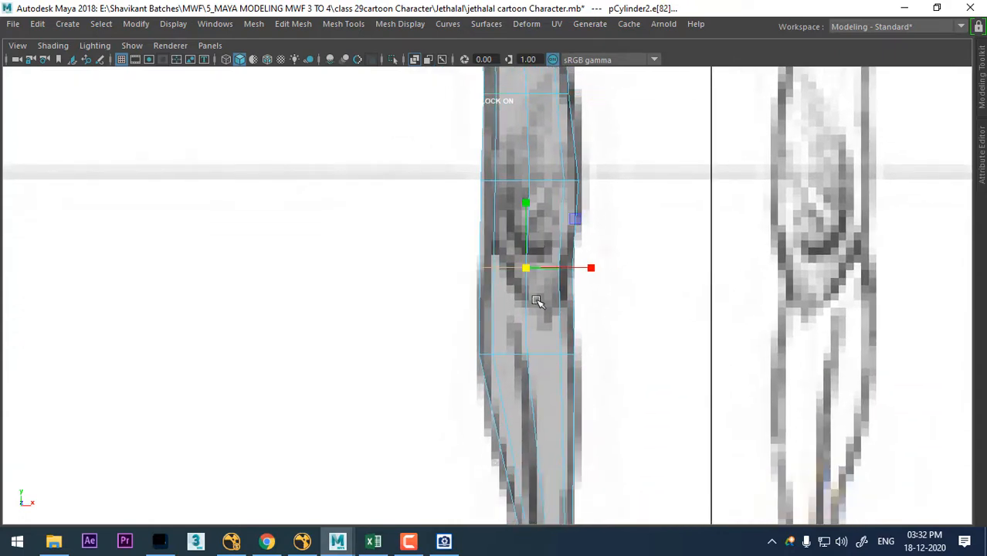
{"action": "right_click_drag", "start_coordinate": [525, 282], "coordinate": [498, 255], "text": "shift"}
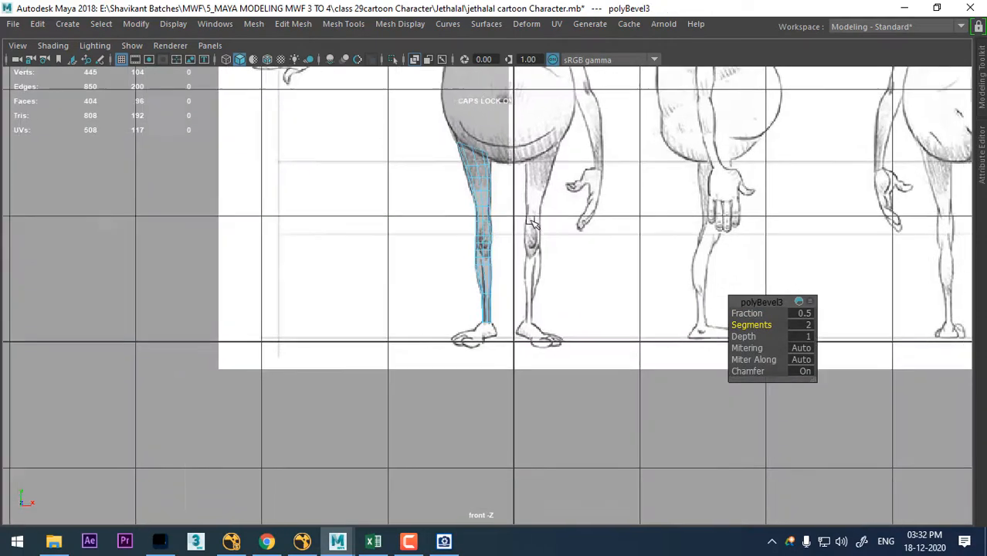
{"action": "middle_click_drag", "start_coordinate": [499, 255], "coordinate": [482, 224], "text": "alt"}
{"action": "right_click_drag", "start_coordinate": [481, 224], "coordinate": [533, 247], "text": "alt"}
{"action": "middle_click_drag", "start_coordinate": [472, 208], "coordinate": [492, 247], "text": "alt"}
{"action": "right_click_drag", "start_coordinate": [491, 248], "coordinate": [539, 243], "text": "alt"}
{"action": "middle_click_drag", "start_coordinate": [538, 243], "coordinate": [540, 333], "text": "alt"}
{"action": "right_click_drag", "start_coordinate": [540, 333], "coordinate": [561, 331], "text": "alt"}
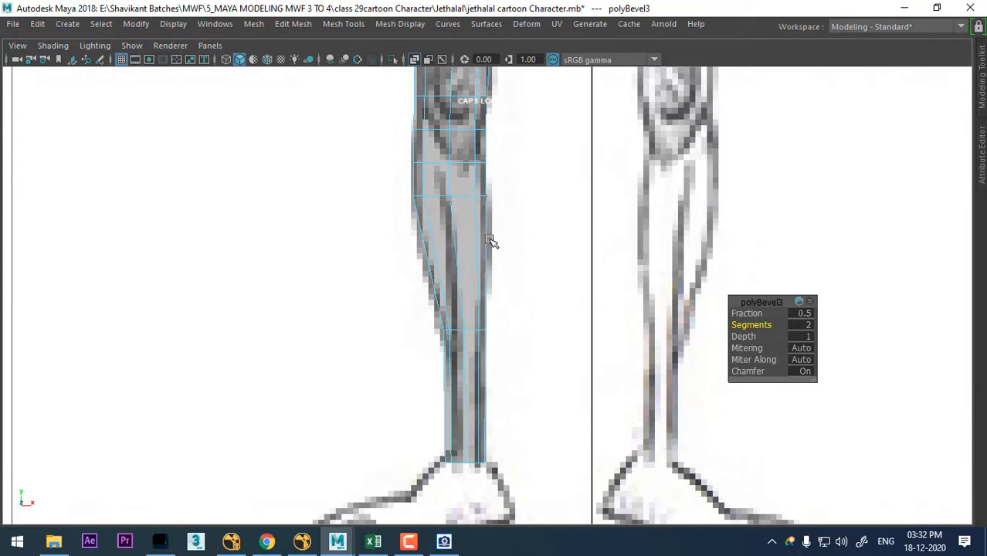
- Add an edge loop around the middle of the calf and scale it to follow the sketched calf outline
{"action": "left_click", "coordinate": [482, 248]}
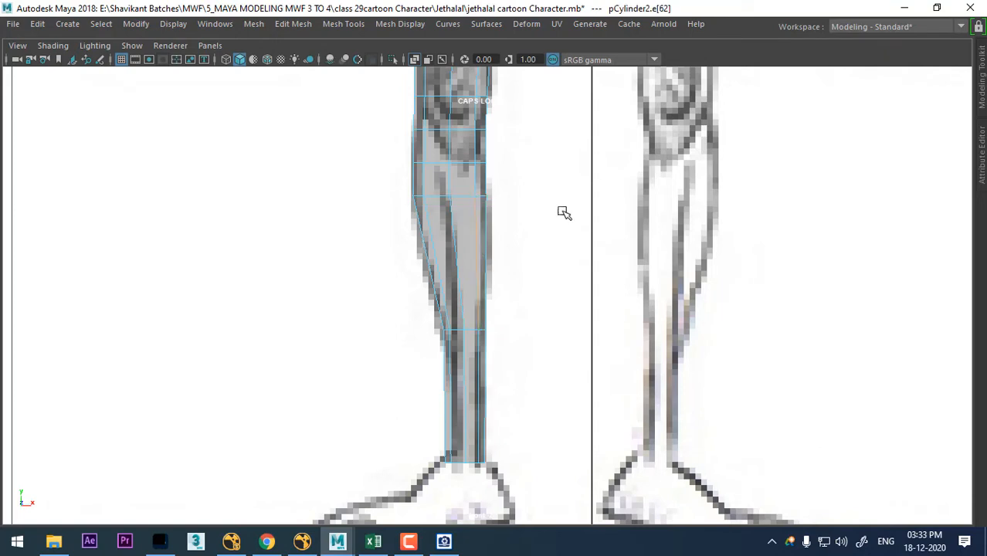
{"action": "right_click_drag", "start_coordinate": [567, 192], "coordinate": [572, 251], "text": "ctrl"}
{"action": "right_click_drag", "start_coordinate": [500, 320], "coordinate": [533, 326], "text": "alt"}
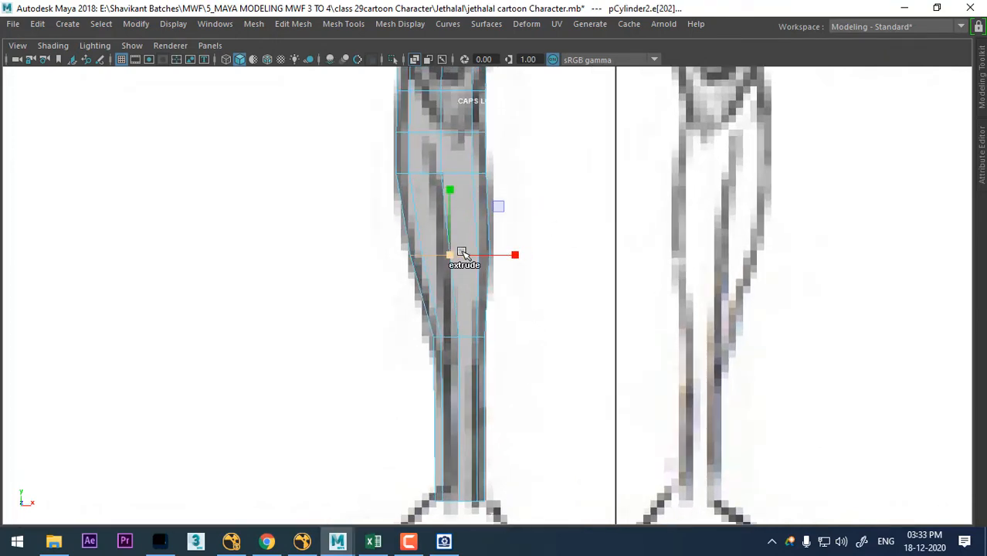
{"action": "scroll", "coordinate": [646, 282], "scroll_direction": "down", "scroll_amount": 5}
{"action": "scroll", "coordinate": [551, 357], "scroll_direction": "up", "scroll_amount": 4}
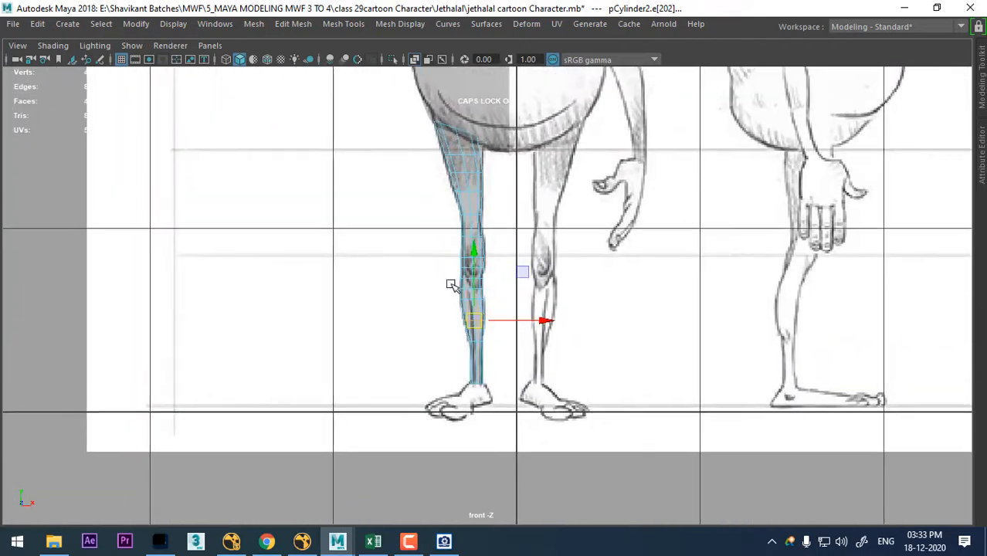
{"action": "scroll", "coordinate": [452, 285], "scroll_direction": "up", "scroll_amount": 4}
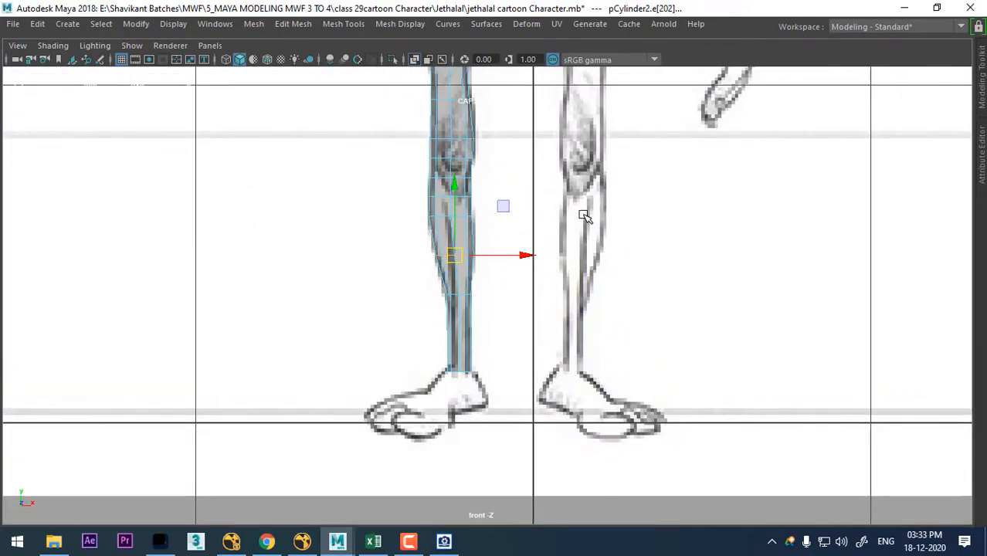
{"action": "scroll", "coordinate": [447, 266], "scroll_direction": "up", "scroll_amount": 2}
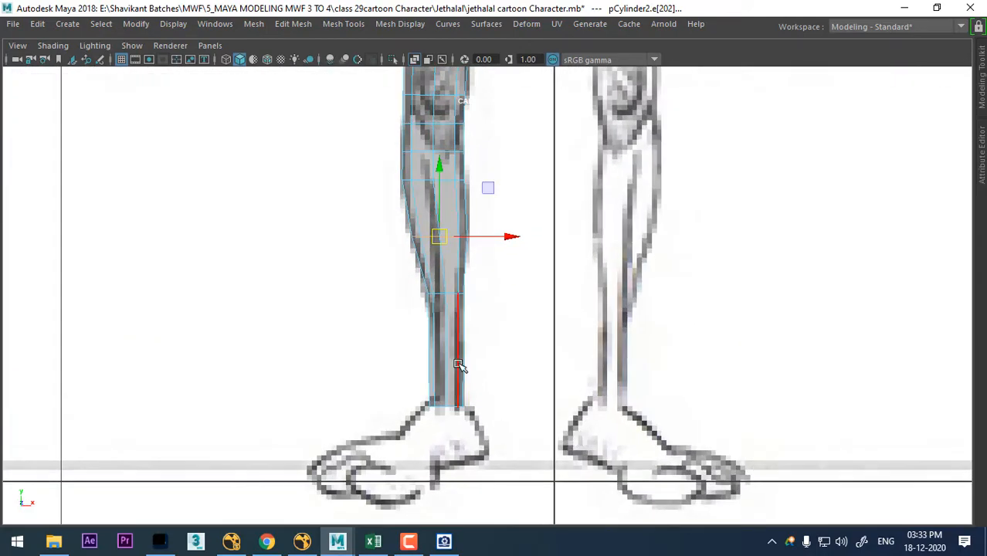
- Add an edge loop around the lower shin, midway between the calf's end and the ankle
{"action": "left_click", "coordinate": [447, 369]}
{"action": "right_click_drag", "start_coordinate": [524, 258], "coordinate": [361, 335], "text": "ctrl"}
{"action": "scroll", "coordinate": [615, 377], "scroll_direction": "up", "scroll_amount": 2}
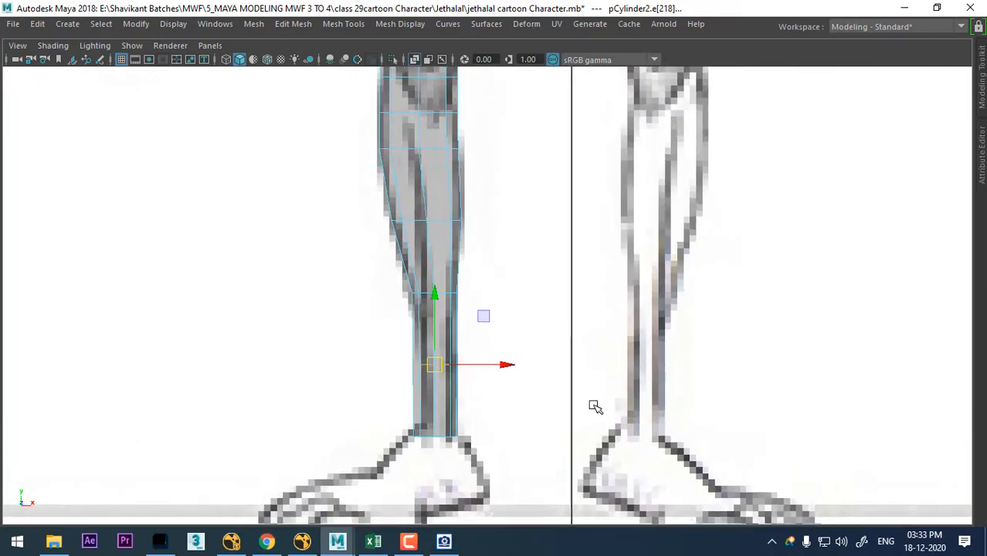
{"action": "middle_click_drag", "start_coordinate": [449, 415], "coordinate": [480, 308], "text": "alt"}
{"action": "right_click_drag", "start_coordinate": [479, 308], "coordinate": [486, 158], "text": "alt"}
{"action": "middle_click_drag", "start_coordinate": [486, 159], "coordinate": [476, 254], "text": "alt"}
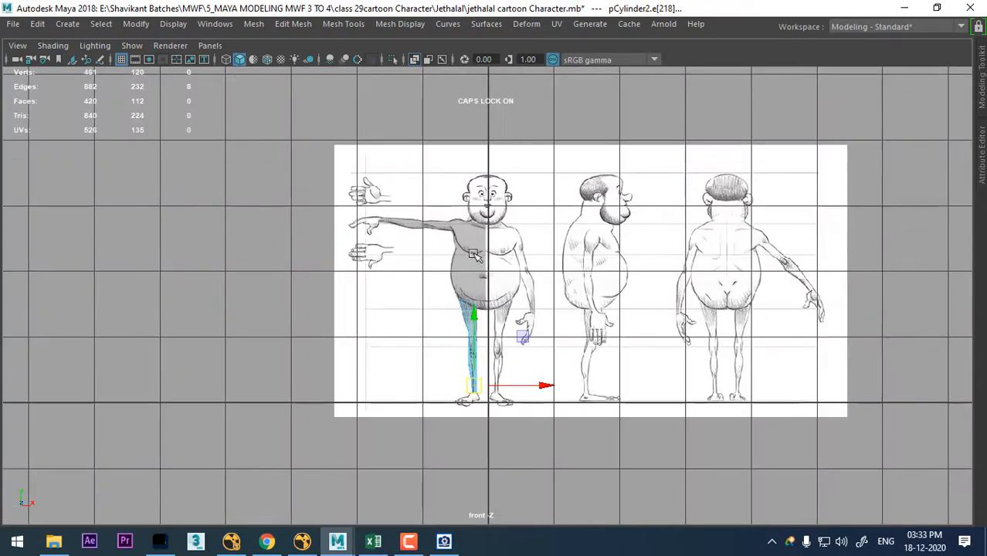
- Select the edge loop just below the leg's upper opening and fit it to the sketched thigh outline in the front view
{"action": "right_click_drag", "start_coordinate": [476, 254], "coordinate": [576, 333], "text": "alt"}
{"action": "key", "text": "space"}
{"action": "mouse_move", "coordinate": [696, 172]}
{"action": "left_mouse_down", "text": "alt"}
{"action": "mouse_move", "coordinate": [757, 150]}
{"action": "mouse_move", "coordinate": [790, 202]}
{"action": "mouse_move", "coordinate": [624, 176]}
{"action": "mouse_move", "coordinate": [664, 264]}
{"action": "mouse_move", "coordinate": [525, 322]}
{"action": "mouse_move", "coordinate": [594, 468]}
{"action": "mouse_move", "coordinate": [616, 217]}
{"action": "mouse_move", "coordinate": [558, 447]}
{"action": "mouse_move", "coordinate": [566, 348]}
{"action": "mouse_move", "coordinate": [563, 391]}
{"action": "mouse_move", "coordinate": [522, 251]}
{"action": "mouse_move", "coordinate": [398, 251]}
{"action": "mouse_move", "coordinate": [520, 258]}
{"action": "mouse_move", "coordinate": [481, 219]}
{"action": "left_mouse_up", "text": "alt"}
{"action": "key", "text": "space"}
{"action": "right_click_drag", "start_coordinate": [480, 219], "coordinate": [500, 14]}
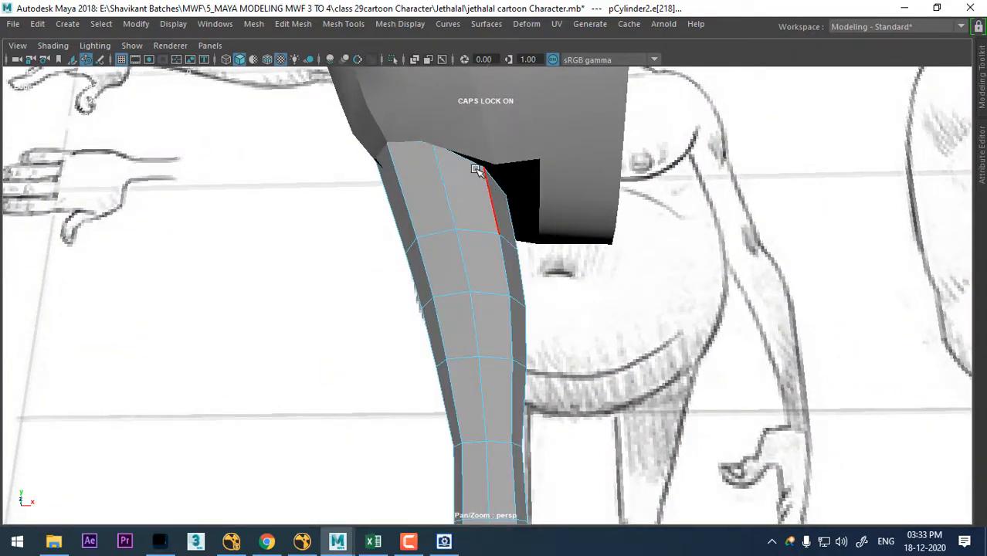
{"action": "left_click_drag", "start_coordinate": [528, 295], "coordinate": [569, 297], "text": "alt"}
{"action": "key", "text": "space"}
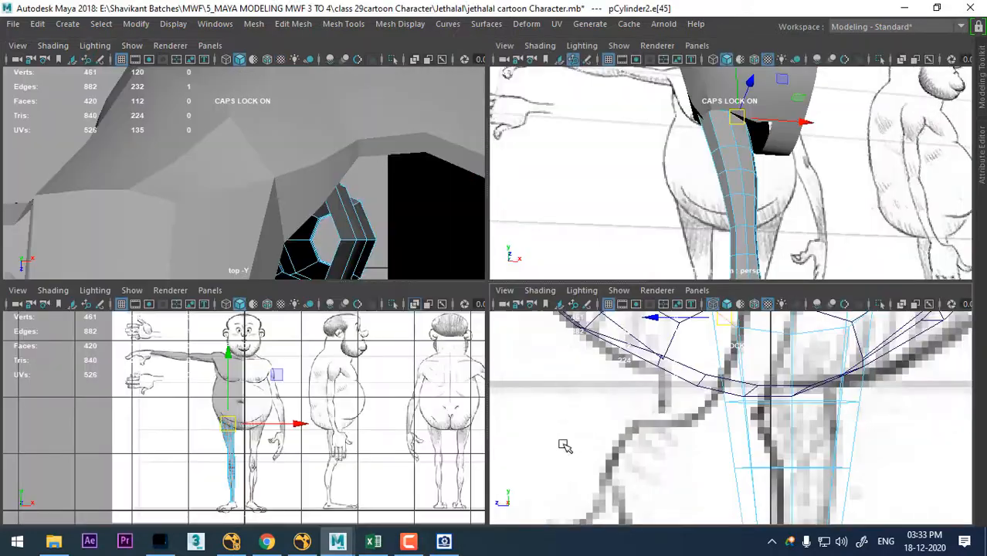
{"action": "key", "text": "space"}
{"action": "scroll", "coordinate": [526, 347], "scroll_direction": "up", "scroll_amount": 8}
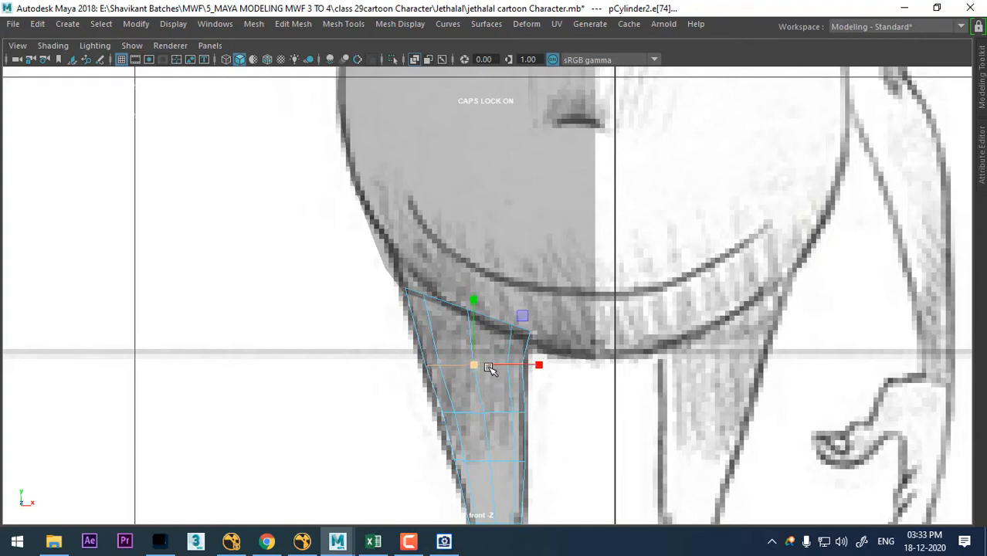
{"action": "key", "text": "e"}
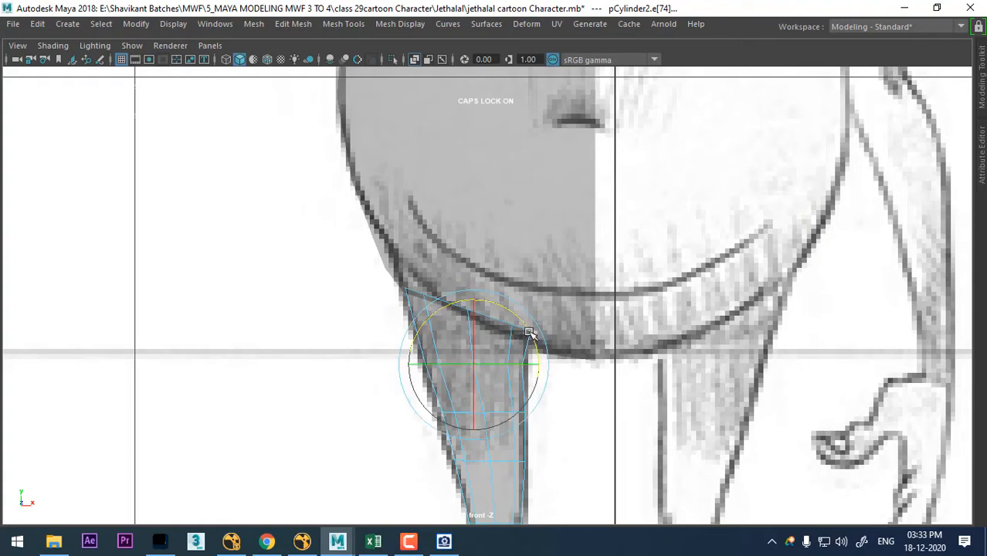
{"action": "scroll", "coordinate": [519, 350], "scroll_direction": "down", "scroll_amount": 3}
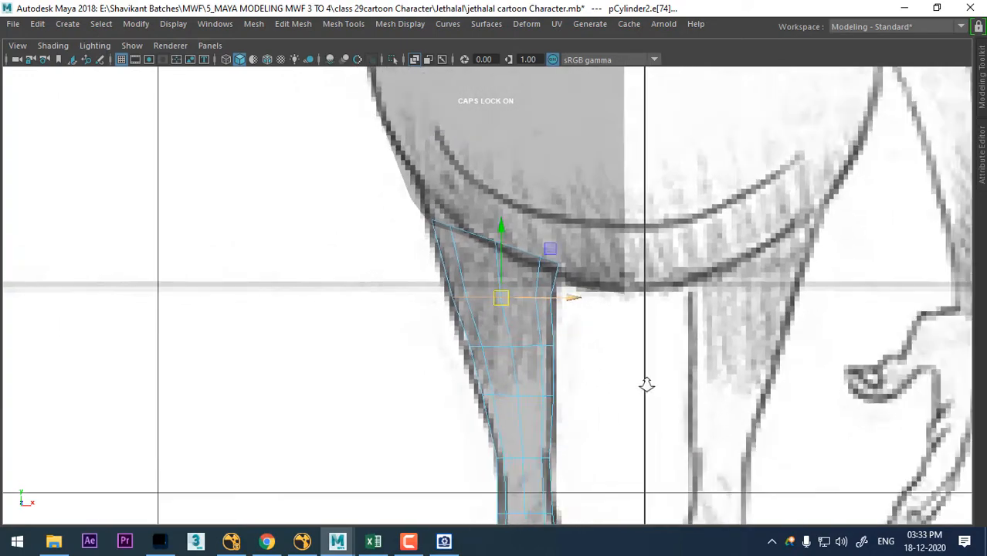
- Examine the leg's alignment with the torso and the reference sketches in the side and perspective views
{"action": "key", "text": "space"}
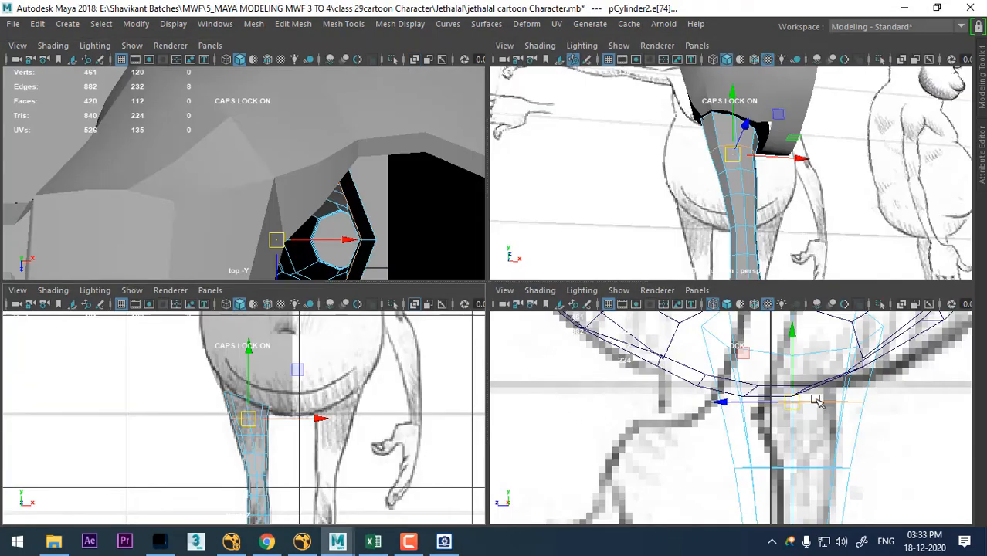
{"action": "scroll", "coordinate": [817, 401], "scroll_direction": "down", "scroll_amount": 5}
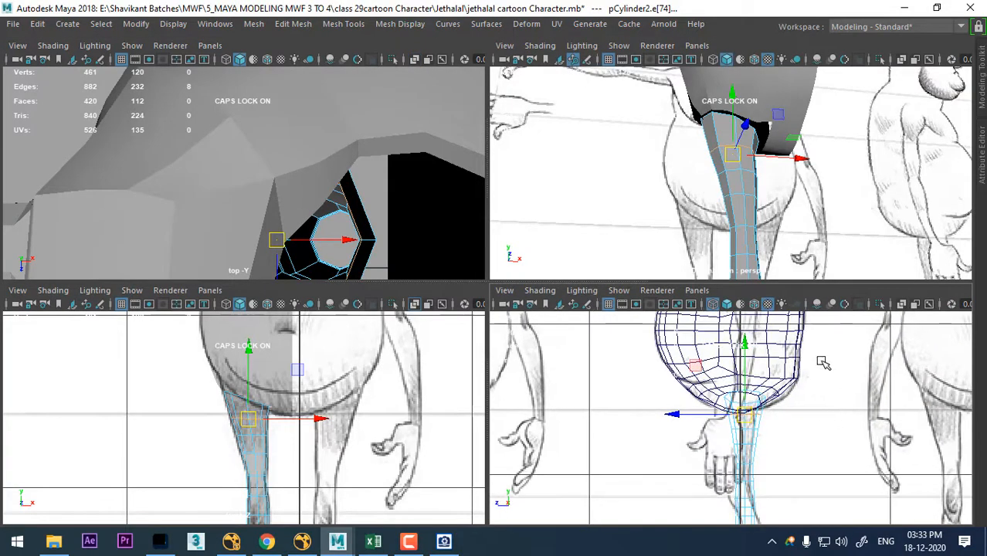
{"action": "left_click_drag", "start_coordinate": [792, 130], "coordinate": [751, 202], "text": "alt"}
{"action": "scroll", "coordinate": [801, 428], "scroll_direction": "down", "scroll_amount": 6}
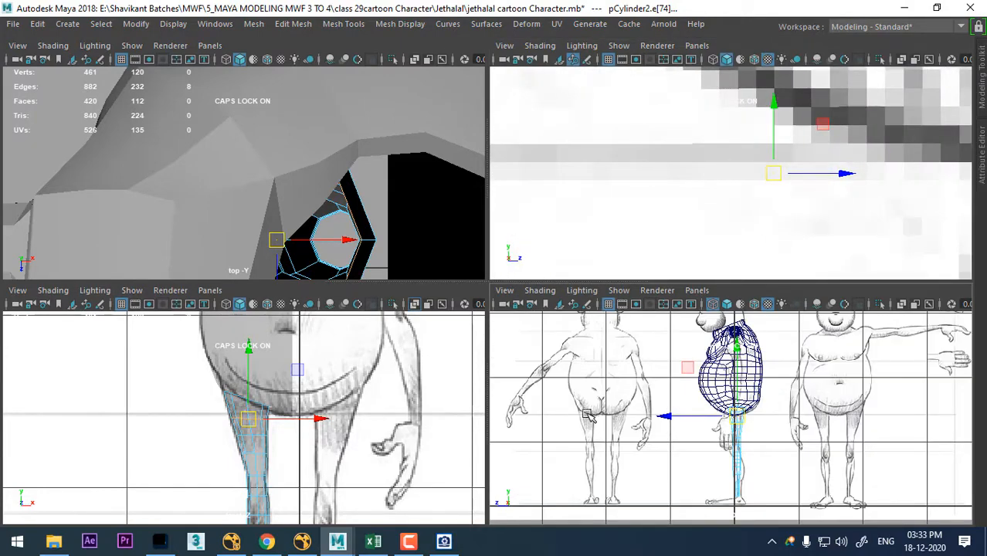
{"action": "scroll", "coordinate": [638, 424], "scroll_direction": "up", "scroll_amount": 4}
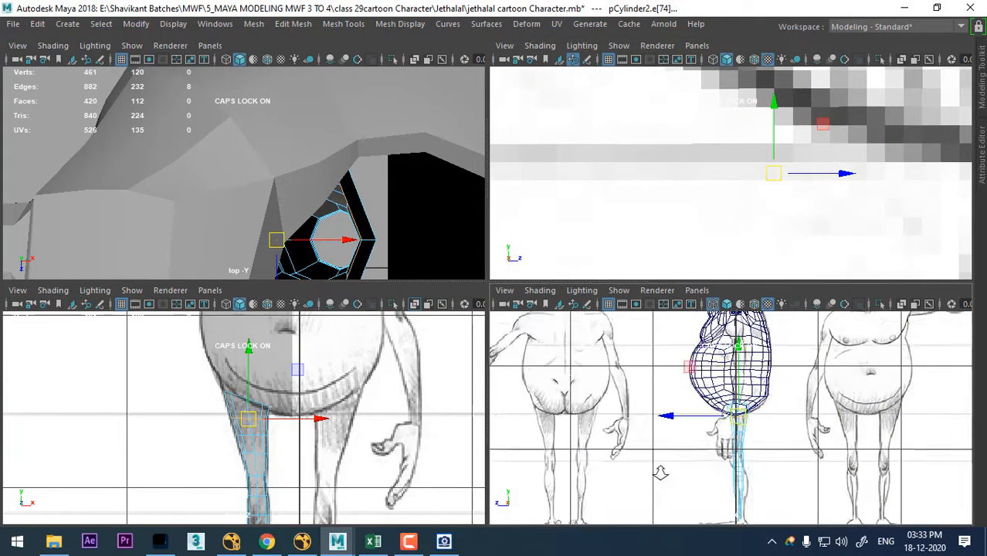
{"action": "key", "text": "space"}
{"action": "middle_click_drag", "start_coordinate": [337, 340], "coordinate": [415, 373], "text": "alt"}
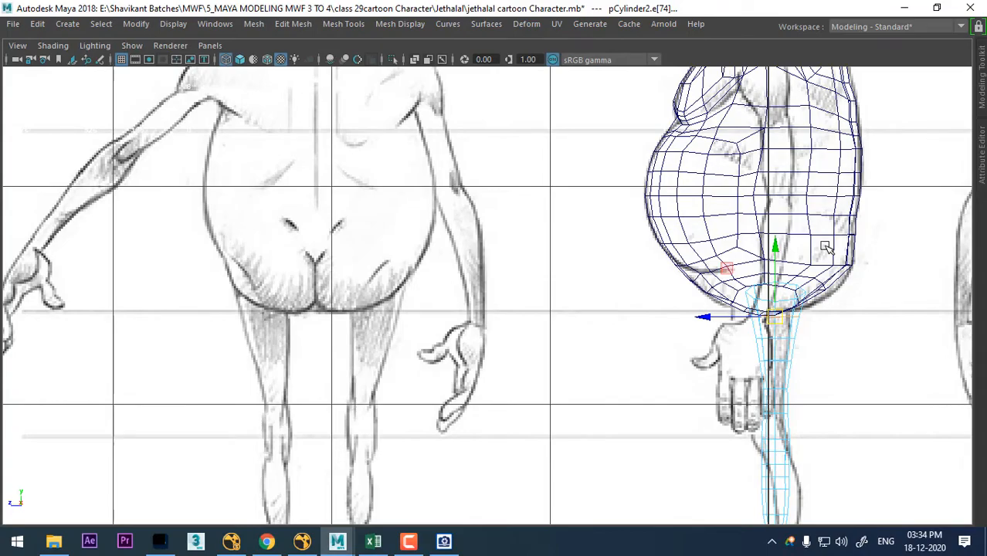
{"action": "key", "text": "space"}
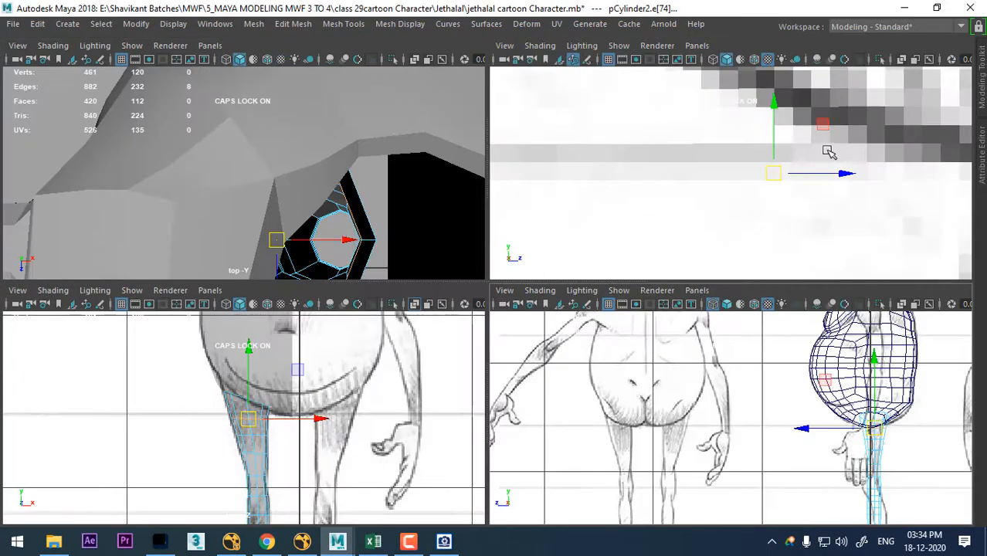
{"action": "scroll", "coordinate": [821, 227], "scroll_direction": "down", "scroll_amount": 5}
{"action": "left_click_drag", "start_coordinate": [819, 223], "coordinate": [682, 194], "text": "alt"}
{"action": "scroll", "coordinate": [710, 139], "scroll_direction": "down", "scroll_amount": 5}
{"action": "key", "text": "space"}
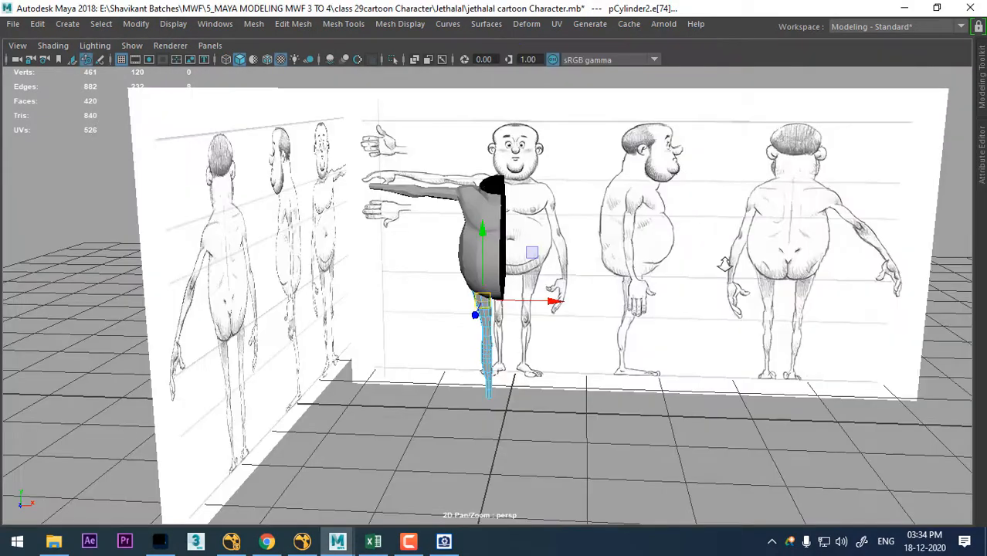
- Hide everything except the torso and leg, and select the border edge loop of the torso's leg opening
{"action": "scroll", "coordinate": [494, 297], "scroll_direction": "up", "scroll_amount": 4}
{"action": "left_click_drag", "start_coordinate": [479, 298], "coordinate": [529, 300], "text": "alt"}
{"action": "right_click_drag", "start_coordinate": [541, 178], "coordinate": [608, 102]}
{"action": "left_click", "coordinate": [547, 206]}
{"action": "mouse_move", "coordinate": [565, 267]}
{"action": "left_mouse_down", "text": "alt"}
{"action": "mouse_move", "coordinate": [543, 311]}
{"action": "mouse_move", "coordinate": [521, 295]}
{"action": "mouse_move", "coordinate": [617, 282]}
{"action": "mouse_move", "coordinate": [716, 347]}
{"action": "mouse_move", "coordinate": [740, 309]}
{"action": "mouse_move", "coordinate": [615, 321]}
{"action": "mouse_move", "coordinate": [576, 306]}
{"action": "left_mouse_up", "text": "alt"}
{"action": "left_click", "coordinate": [520, 294]}
{"action": "key", "text": "alt+h"}
{"action": "scroll", "coordinate": [501, 289], "scroll_direction": "up", "scroll_amount": 4}
{"action": "right_click_drag", "start_coordinate": [682, 195], "coordinate": [683, 124]}
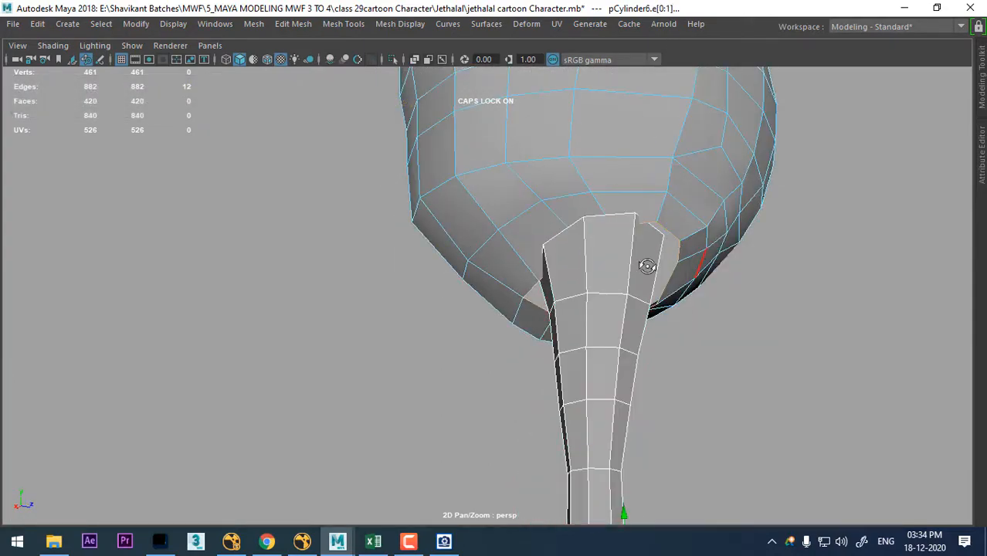
{"action": "left_click_drag", "start_coordinate": [647, 266], "coordinate": [391, 337], "text": "alt"}
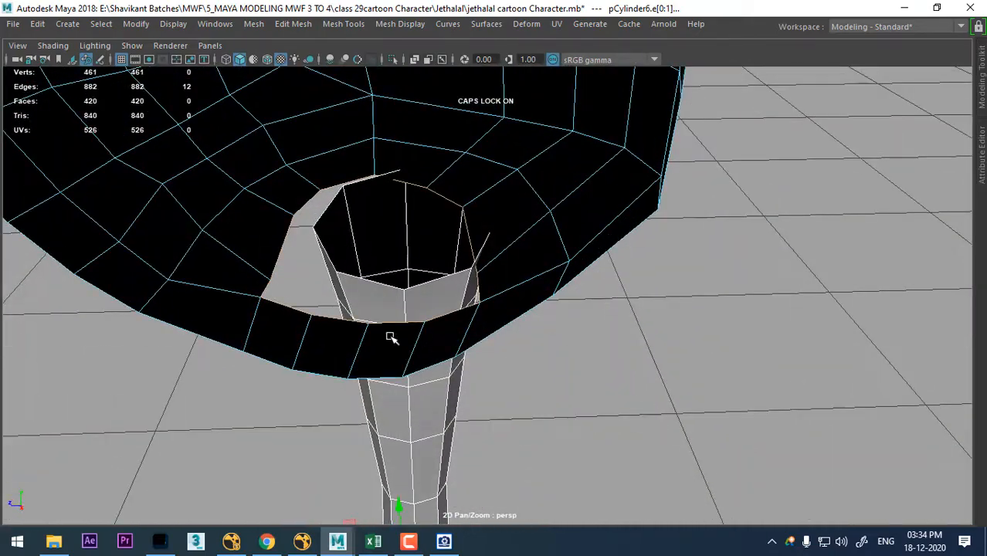
- Collapse two pairs of edges in the strip between the leg opening and the torso's open centre edge
{"action": "left_click", "coordinate": [342, 320]}
{"action": "right_click_drag", "start_coordinate": [445, 258], "coordinate": [217, 298], "text": "ctrl"}
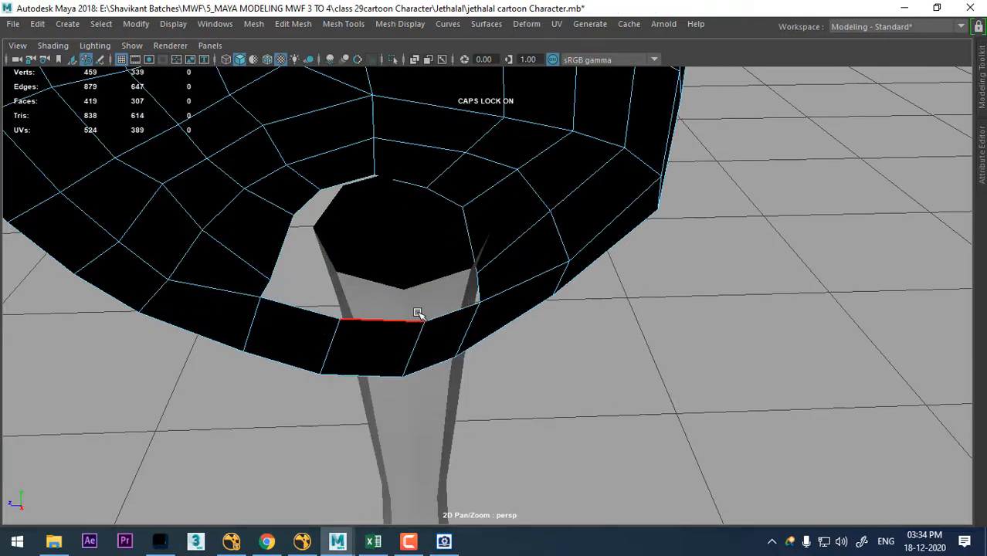
{"action": "left_click_drag", "start_coordinate": [430, 268], "coordinate": [450, 337], "text": "alt"}
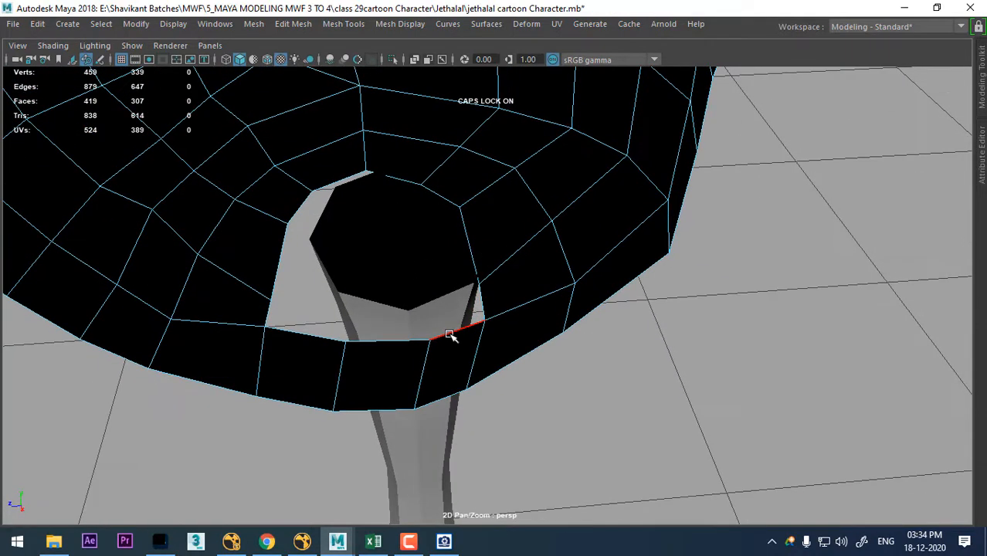
{"action": "right_click_drag", "start_coordinate": [426, 333], "coordinate": [270, 280], "text": "ctrl"}
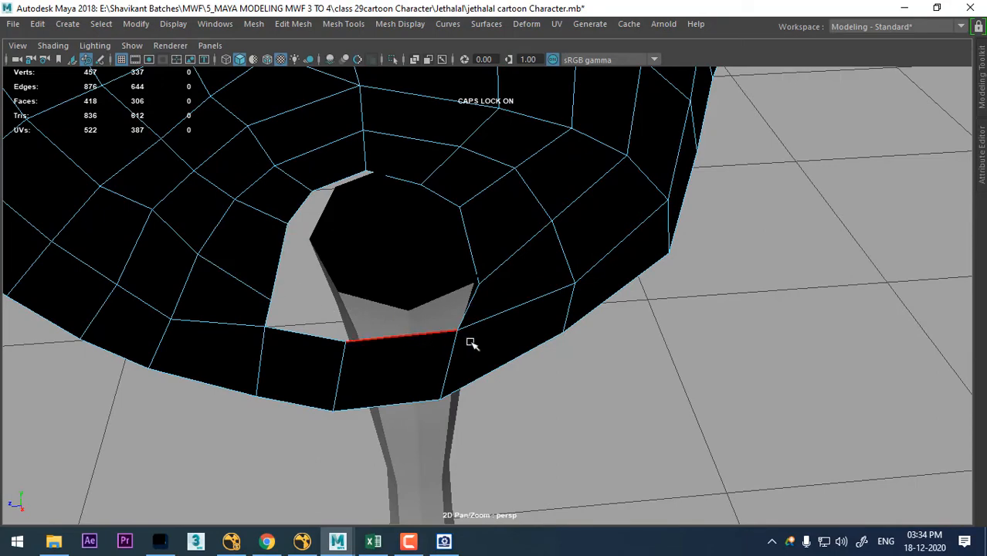
- Select the leg and pick its horizontal edge loops, starting with the one just below the upper opening
{"action": "left_click_drag", "start_coordinate": [471, 351], "coordinate": [564, 309], "text": "alt"}
{"action": "key", "text": "F8"}
{"action": "left_click", "coordinate": [543, 292]}
{"action": "left_click", "coordinate": [669, 180]}
{"action": "left_click_drag", "start_coordinate": [669, 180], "coordinate": [582, 333], "text": "alt"}
{"action": "left_click", "coordinate": [591, 399]}
{"action": "right_click_drag", "start_coordinate": [582, 334], "coordinate": [582, 85]}
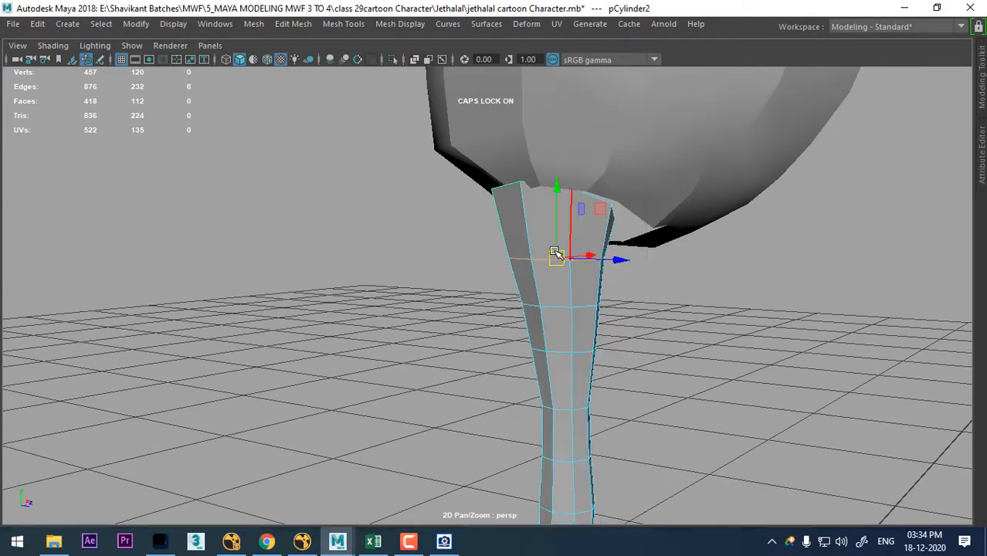
{"action": "left_click_drag", "start_coordinate": [556, 254], "coordinate": [633, 302], "text": "alt"}
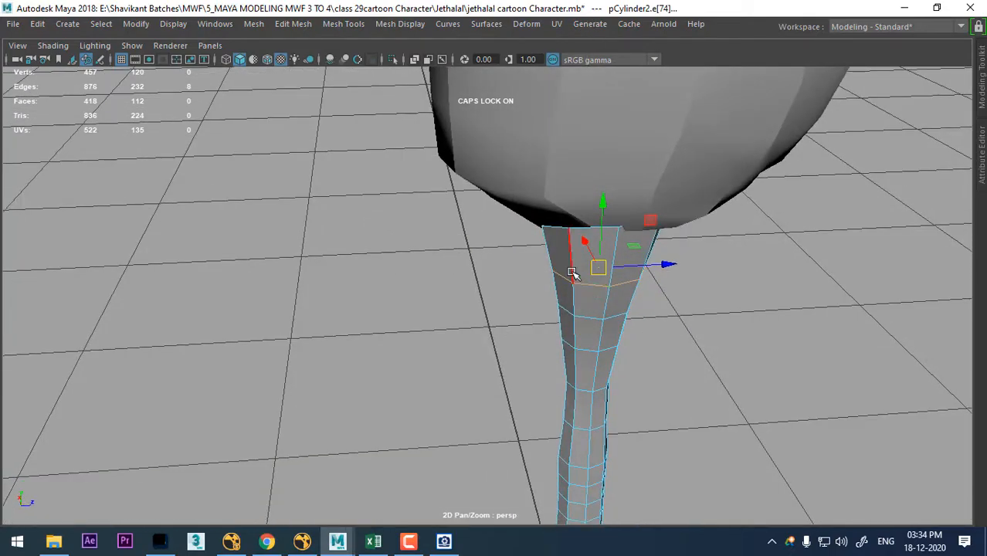
{"action": "left_click_drag", "start_coordinate": [700, 281], "coordinate": [465, 339], "text": "alt"}
- Examine the leg's shape against the torso in the front, side and perspective views
{"action": "key", "text": "space"}
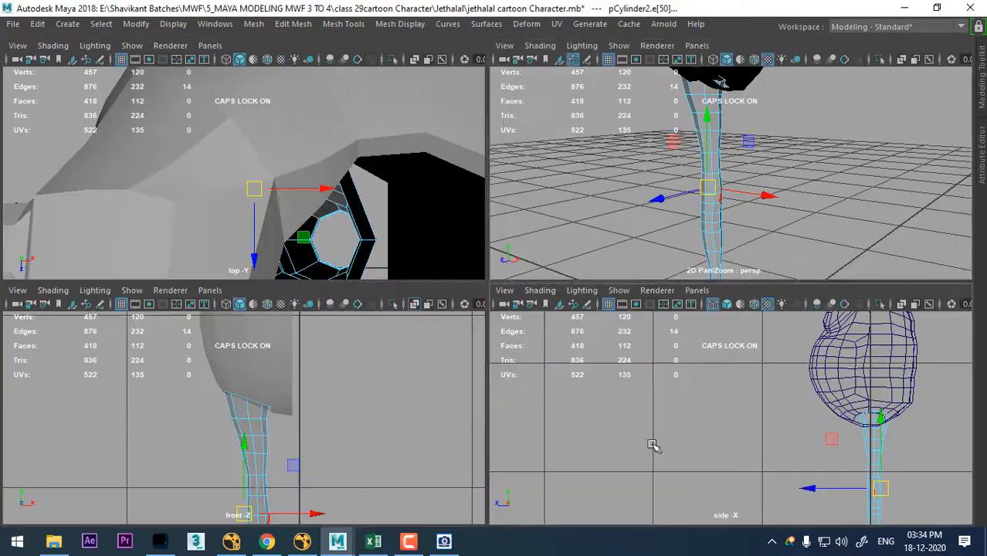
{"action": "scroll", "coordinate": [831, 476], "scroll_direction": "up", "scroll_amount": 2}
{"action": "middle_click_drag", "start_coordinate": [772, 466], "coordinate": [736, 466], "text": "alt"}
{"action": "scroll", "coordinate": [187, 507], "scroll_direction": "up", "scroll_amount": 14}
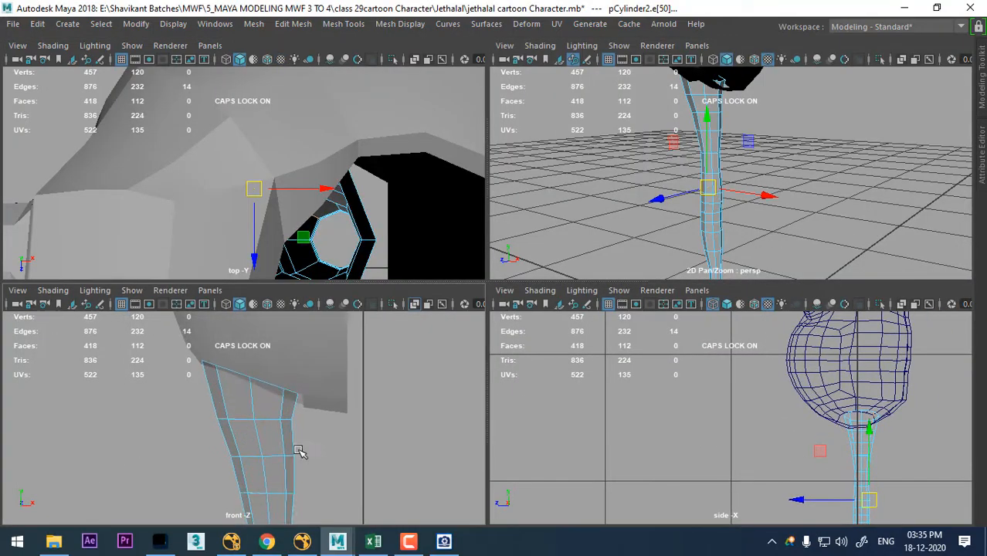
{"action": "scroll", "coordinate": [302, 452], "scroll_direction": "down", "scroll_amount": 15}
{"action": "scroll", "coordinate": [241, 407], "scroll_direction": "up", "scroll_amount": 5}
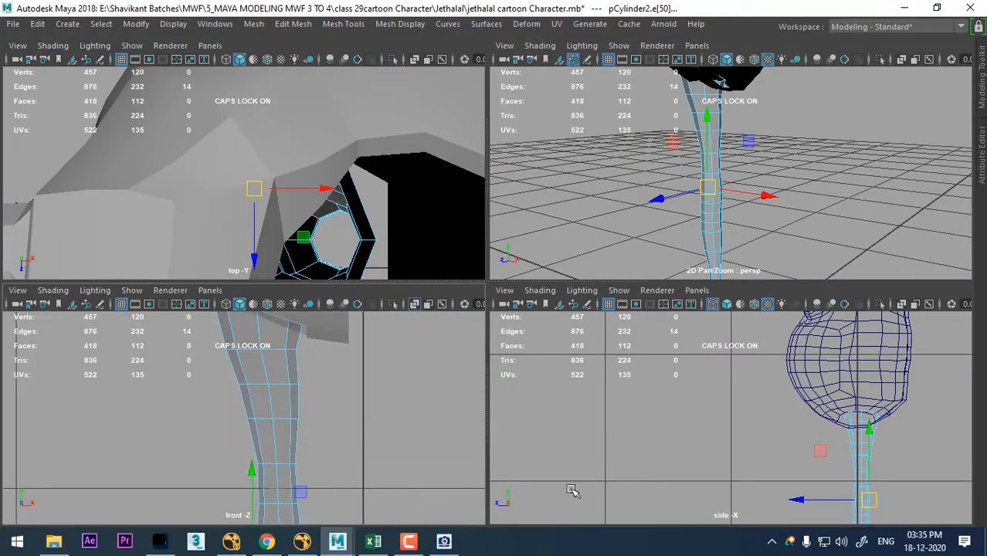
{"action": "left_click_drag", "start_coordinate": [740, 163], "coordinate": [769, 207], "text": "alt"}
{"action": "scroll", "coordinate": [766, 207], "scroll_direction": "up", "scroll_amount": 4}
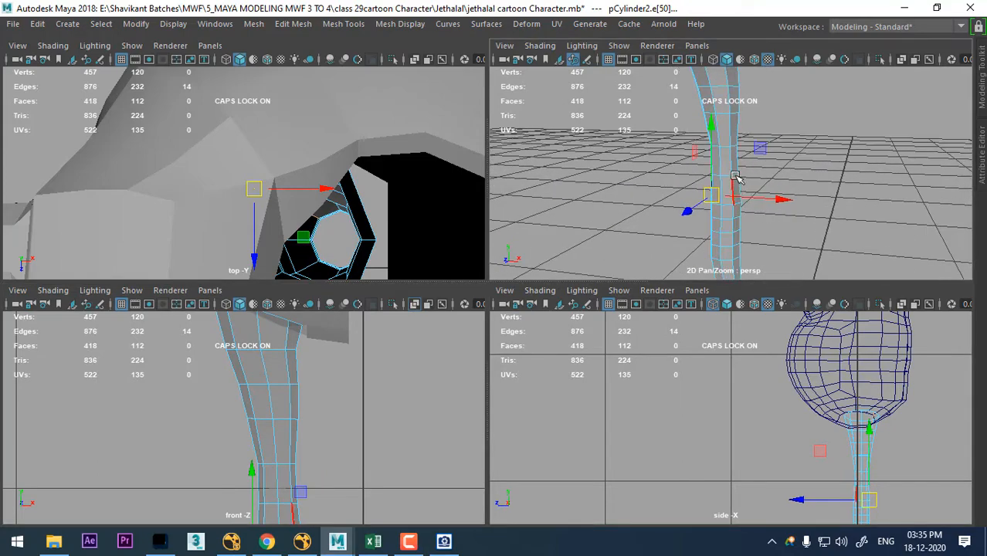
- Return the leg to object selection and bring the hidden reference sketches back into the views
{"action": "right_click_drag", "start_coordinate": [734, 163], "coordinate": [833, 84]}
{"action": "left_click", "coordinate": [833, 83]}
{"action": "left_click", "coordinate": [727, 117]}
{"action": "middle_click_drag", "start_coordinate": [744, 186], "coordinate": [756, 256], "text": "alt"}
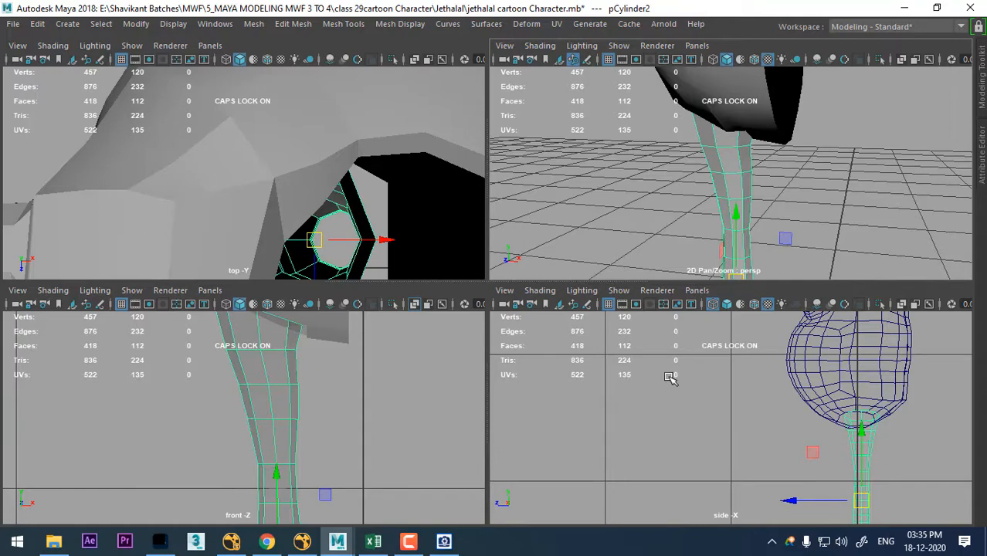
{"action": "scroll", "coordinate": [816, 477], "scroll_direction": "up", "scroll_amount": 2}
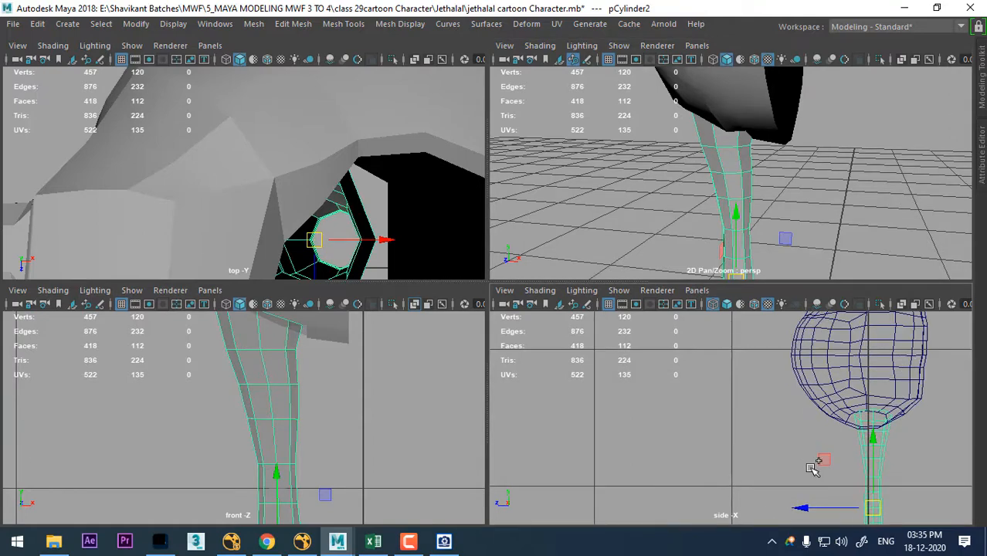
{"action": "key", "text": "ctrl+shift+h"}
{"action": "scroll", "coordinate": [376, 386], "scroll_direction": "down", "scroll_amount": 6}
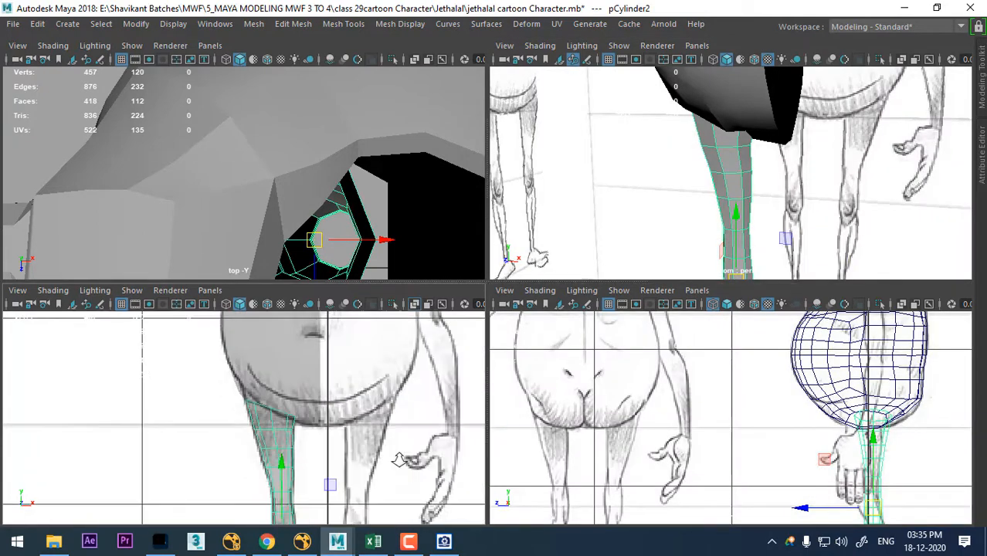
{"action": "scroll", "coordinate": [346, 453], "scroll_direction": "up", "scroll_amount": 8}
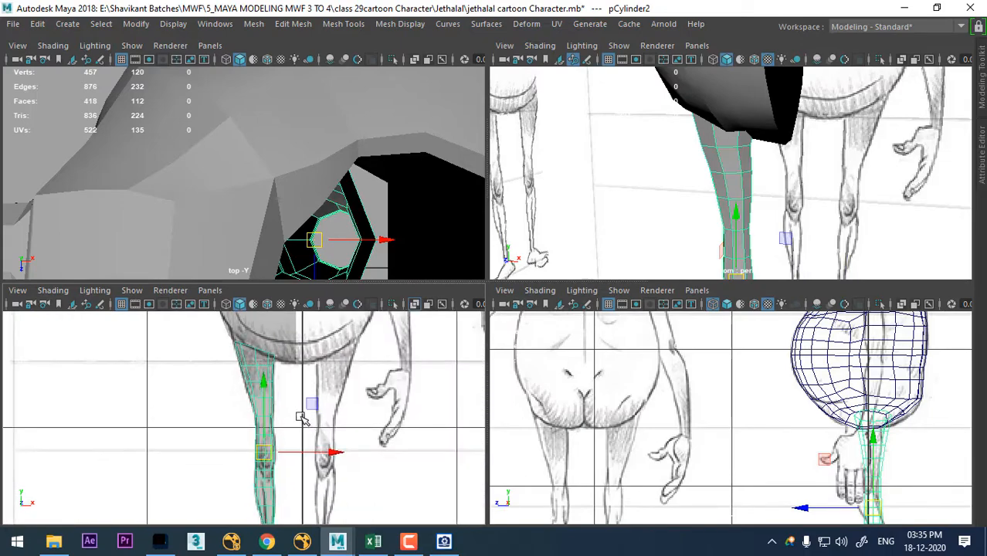
{"action": "scroll", "coordinate": [753, 116], "scroll_direction": "up", "scroll_amount": 5}
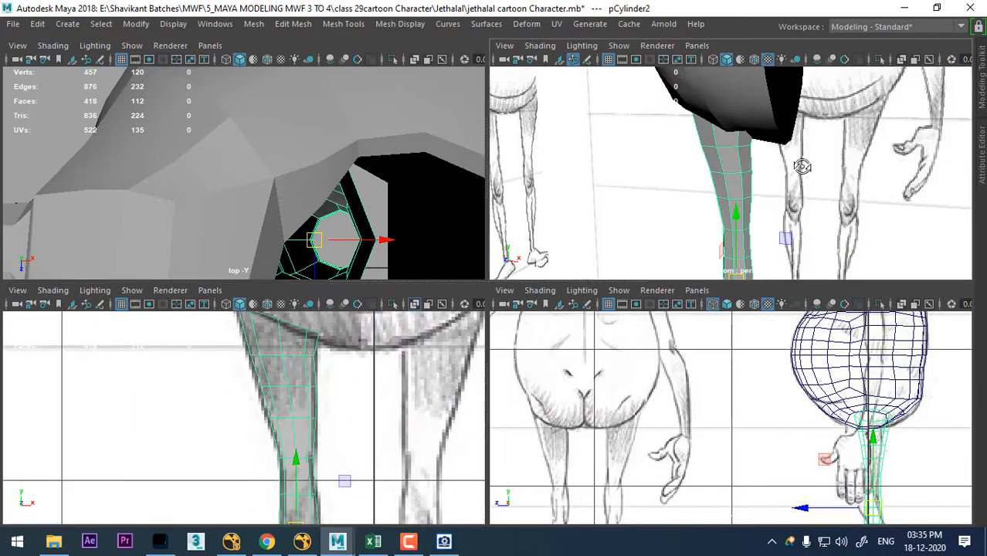
- Select the two-column strip of twelve faces on the front of the thigh, from the upper opening down to the knee
{"action": "right_click_drag", "start_coordinate": [756, 101], "coordinate": [750, 133]}
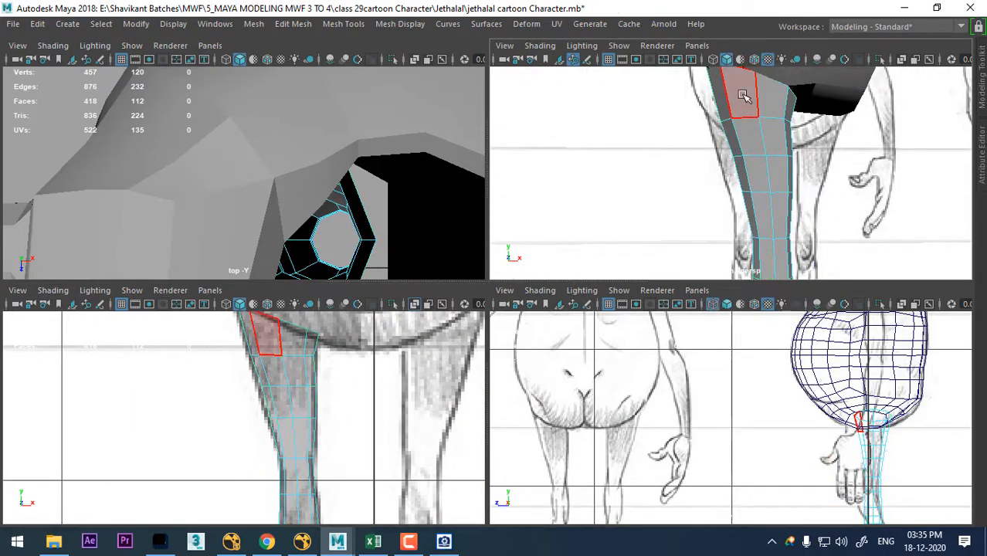
{"action": "left_click", "coordinate": [775, 107]}
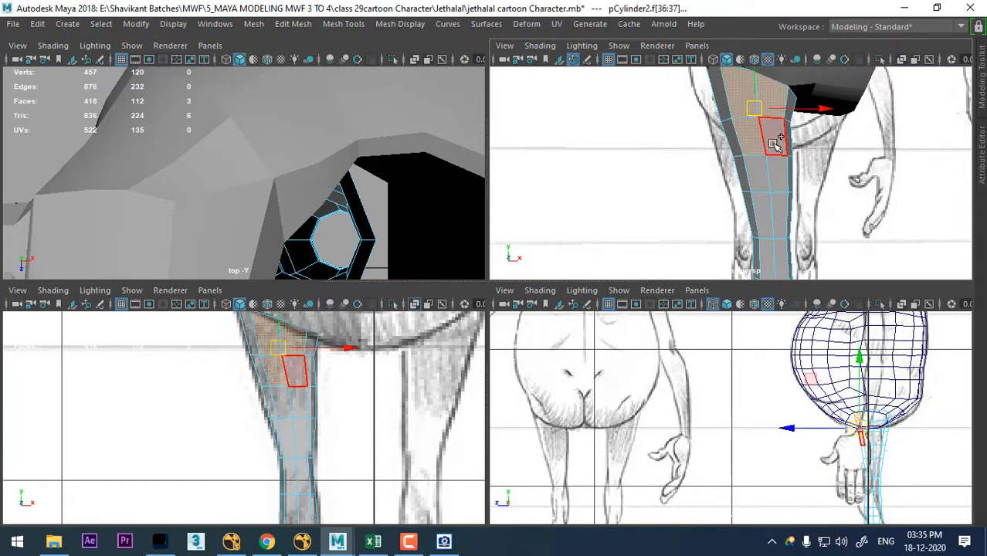
{"action": "left_click", "coordinate": [759, 184], "text": "shift"}
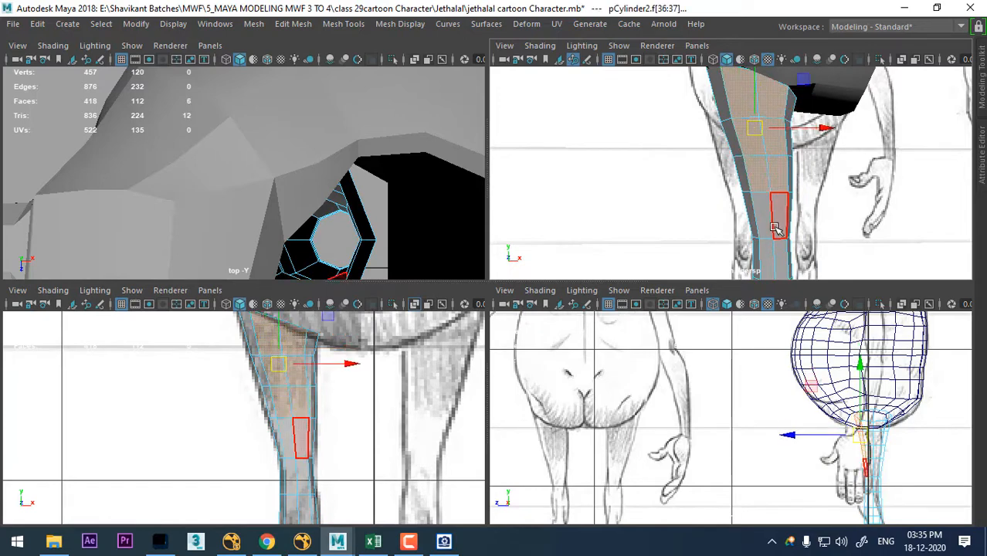
{"action": "left_click", "coordinate": [765, 216], "text": "shift"}
{"action": "middle_click_drag", "start_coordinate": [779, 186], "coordinate": [783, 146], "text": "alt"}
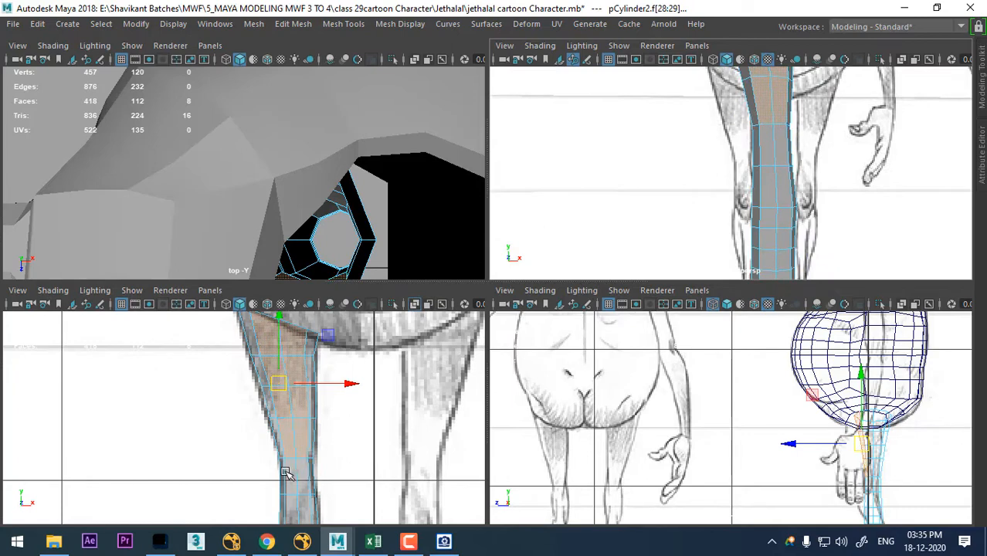
{"action": "middle_click_drag", "start_coordinate": [285, 473], "coordinate": [371, 421], "text": "alt"}
{"action": "middle_click_drag", "start_coordinate": [770, 213], "coordinate": [764, 201], "text": "alt"}
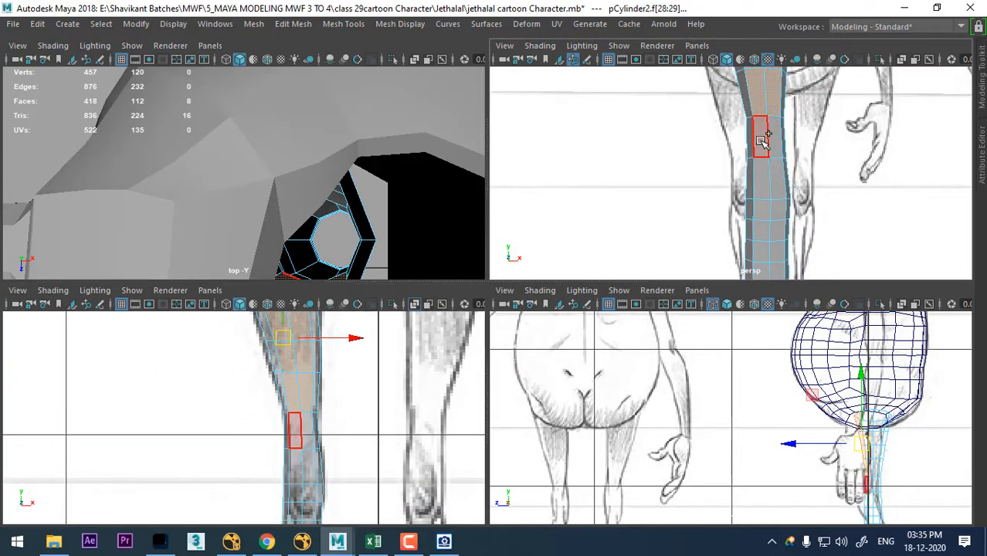
{"action": "left_click", "coordinate": [776, 171], "text": "shift"}
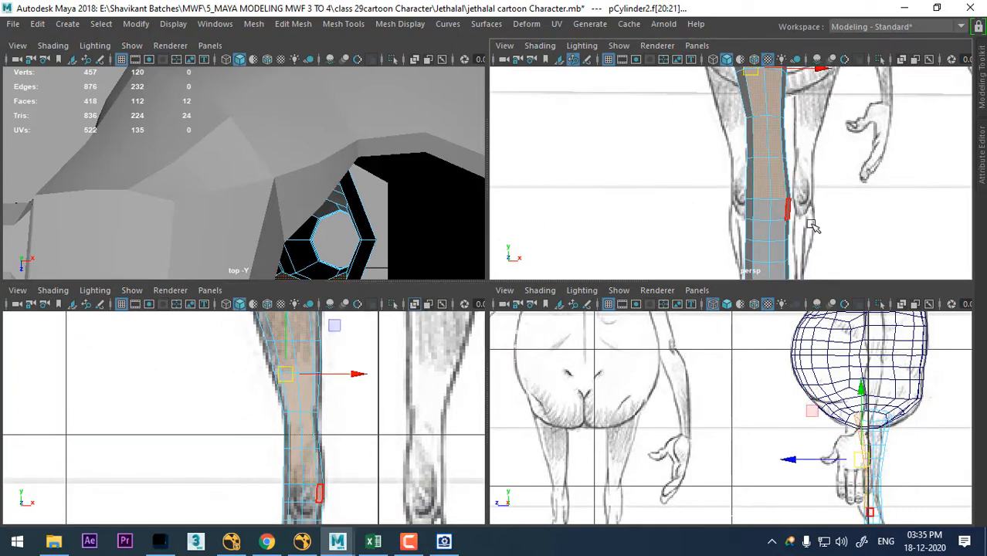
{"action": "middle_click_drag", "start_coordinate": [421, 365], "coordinate": [422, 441], "text": "alt"}
- Extrude the selected front thigh faces with an offset of about 0.02 and adjust the extrusion's thickness
{"action": "middle_click_drag", "start_coordinate": [814, 173], "coordinate": [815, 189], "text": "alt"}
{"action": "key", "text": "space"}
{"action": "left_click_drag", "start_coordinate": [716, 259], "coordinate": [641, 152], "text": "alt"}
{"action": "right_click_drag", "start_coordinate": [640, 154], "coordinate": [578, 195], "text": "shift"}
{"action": "left_click_drag", "start_coordinate": [717, 278], "coordinate": [772, 337], "text": "alt"}
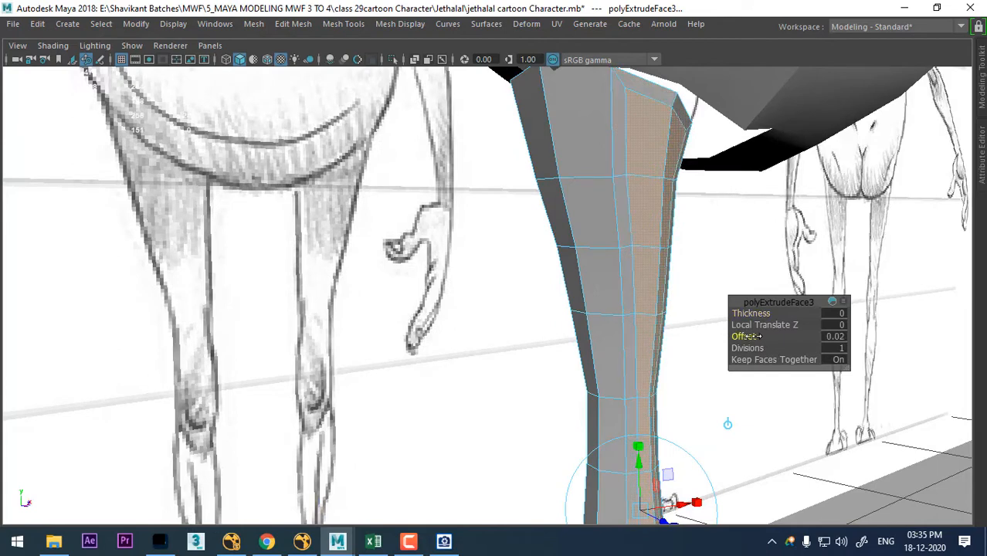
{"action": "left_click_drag", "start_coordinate": [749, 315], "coordinate": [470, 132]}
- Delete the two narrow faces the extrusion left along the front rim of the leg's upper opening
{"action": "right_click", "coordinate": [466, 124]}
{"action": "left_click", "coordinate": [466, 164]}
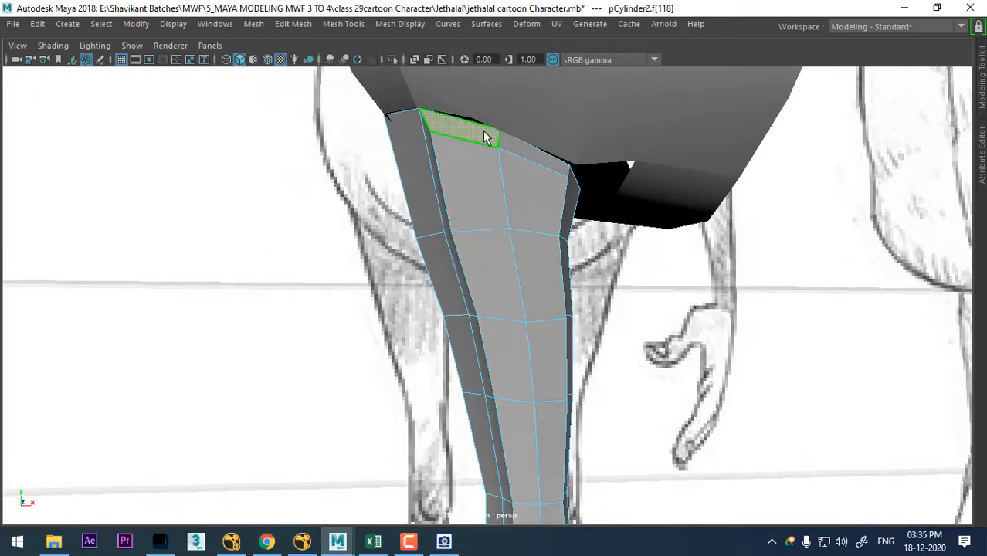
{"action": "left_click", "coordinate": [539, 157], "text": "shift"}
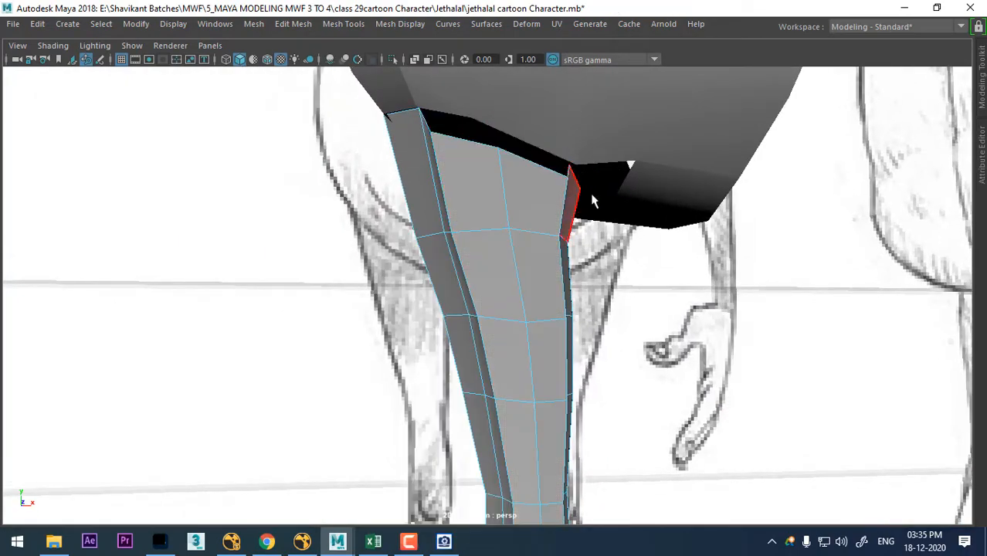
- Isolate the leg by hiding all other objects, and select the border edge loop of its upper opening
{"action": "right_click", "coordinate": [494, 124]}
{"action": "left_click", "coordinate": [567, 103]}
{"action": "key", "text": "alt+h"}
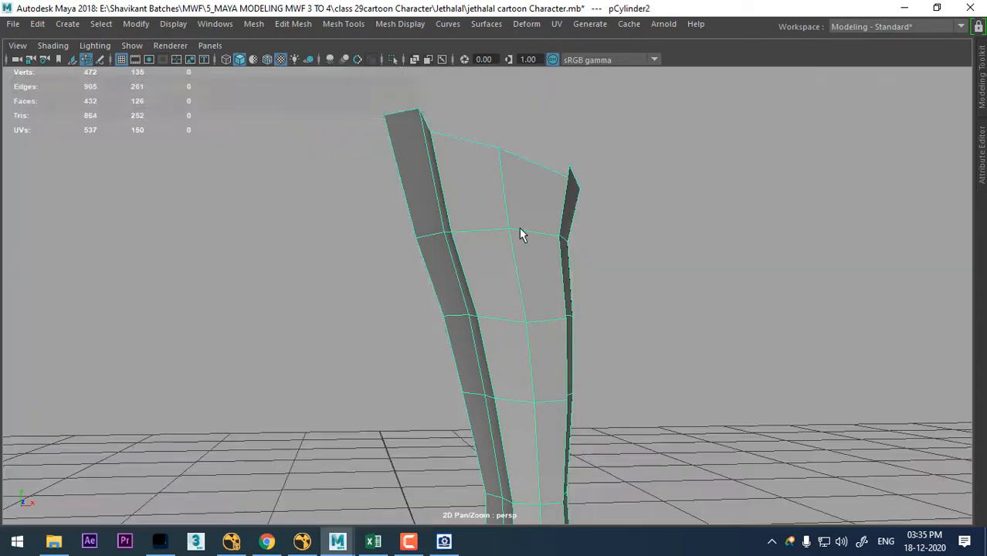
{"action": "left_click_drag", "start_coordinate": [520, 229], "coordinate": [534, 278], "text": "alt"}
{"action": "right_click_drag", "start_coordinate": [550, 273], "coordinate": [560, 247]}
{"action": "double_click", "coordinate": [560, 248]}
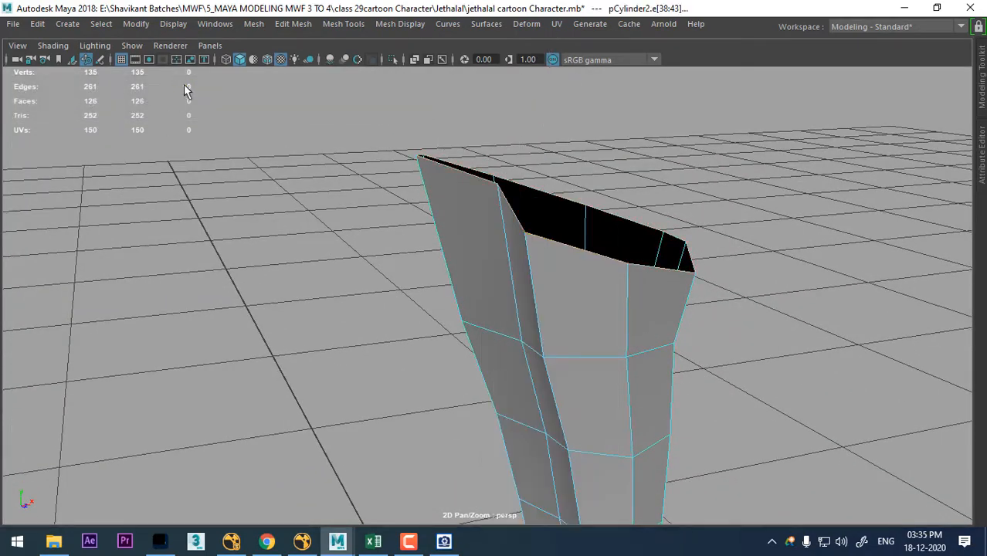
{"action": "left_click_drag", "start_coordinate": [432, 272], "coordinate": [557, 260], "text": "alt"}
- Select the two front corner vertices of the extruded strip at the leg's opening and scale them
{"action": "right_click_drag", "start_coordinate": [560, 123], "coordinate": [552, 160]}
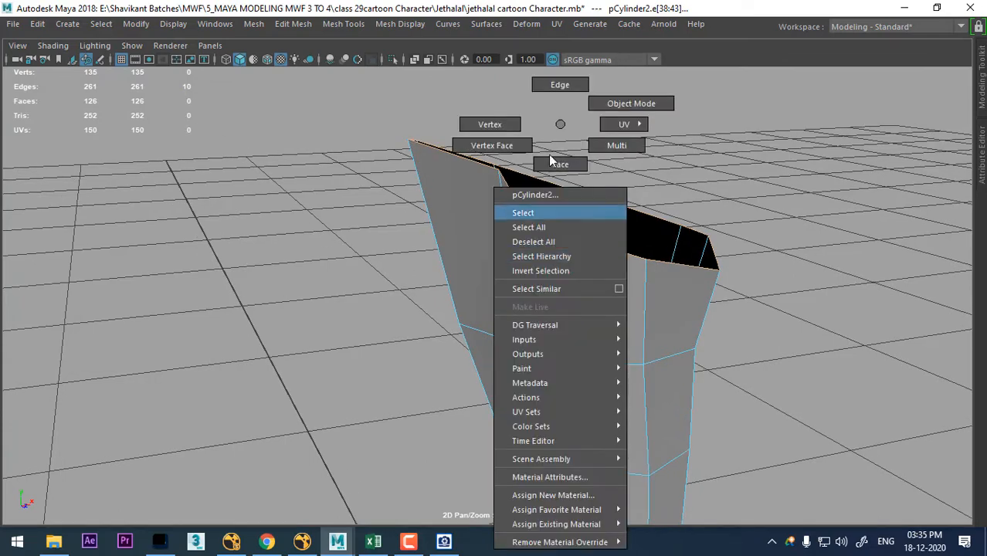
{"action": "right_click_drag", "start_coordinate": [465, 112], "coordinate": [468, 118]}
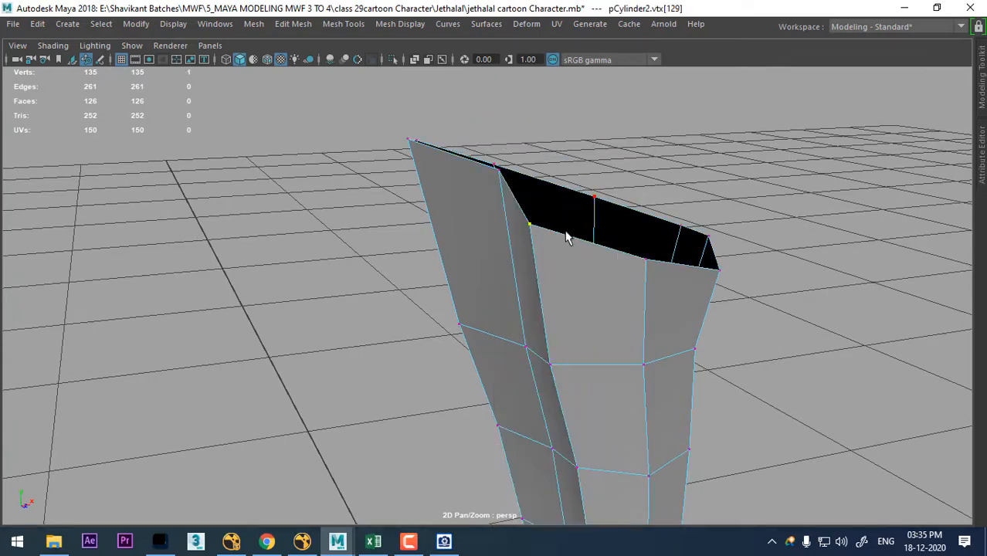
{"action": "left_click_drag", "start_coordinate": [698, 269], "coordinate": [624, 249], "text": "alt"}
{"action": "middle_click_drag", "start_coordinate": [437, 162], "coordinate": [474, 218], "text": "alt"}
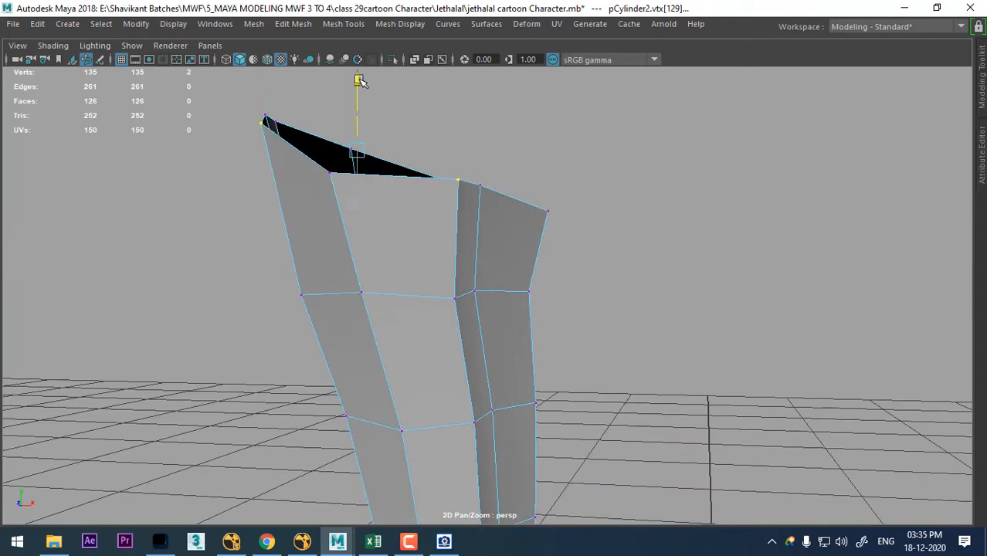
{"action": "left_click_drag", "start_coordinate": [359, 81], "coordinate": [469, 227], "text": "alt"}
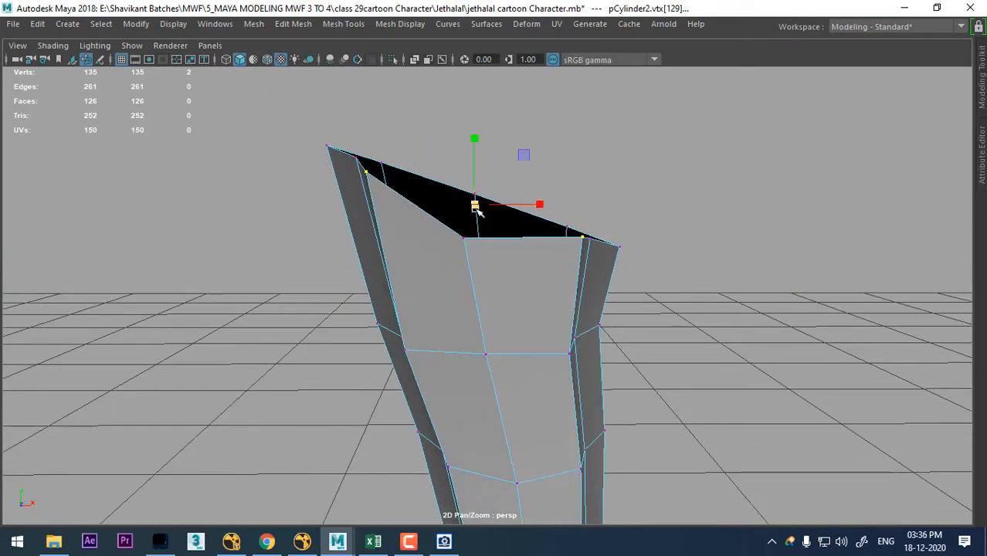
{"action": "left_click_drag", "start_coordinate": [444, 302], "coordinate": [591, 224], "text": "alt"}
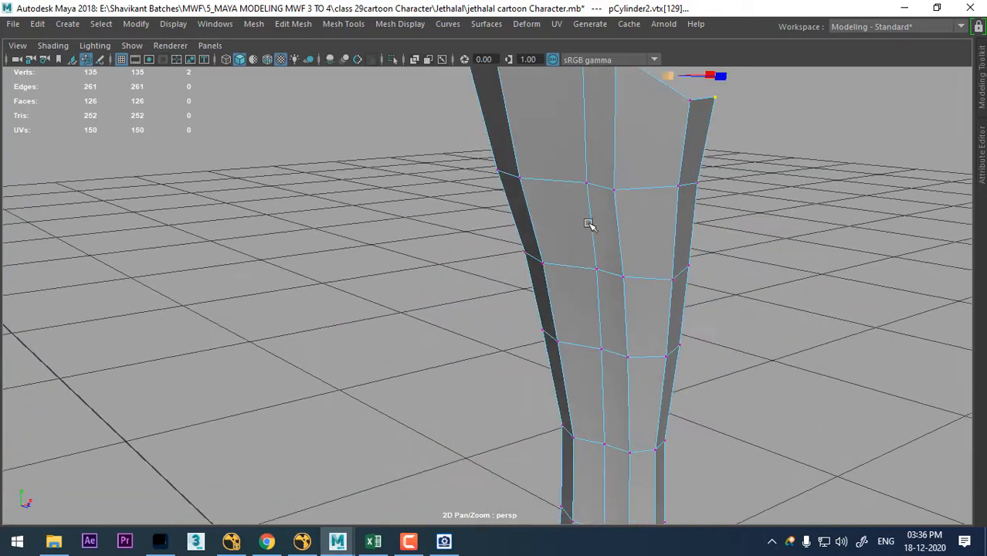
- Select the vertical strip of six faces on the leg's outer side, from the upper opening down to the knee
{"action": "right_click_drag", "start_coordinate": [584, 121], "coordinate": [579, 171]}
{"action": "left_click", "coordinate": [548, 141]}
{"action": "left_click_drag", "start_coordinate": [548, 141], "coordinate": [622, 341], "text": "alt"}
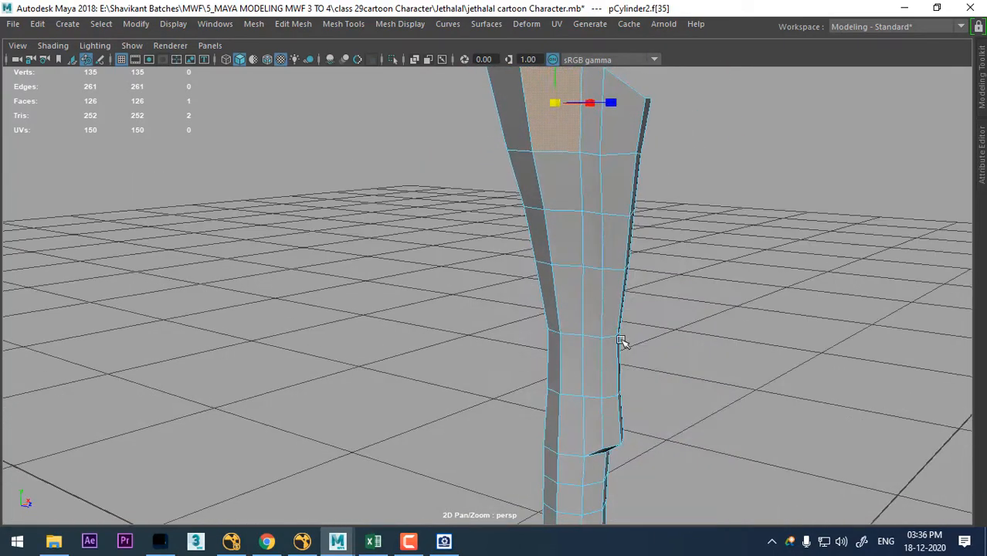
{"action": "left_click", "coordinate": [548, 179], "text": "shift"}
{"action": "left_click", "coordinate": [562, 250], "text": "shift"}
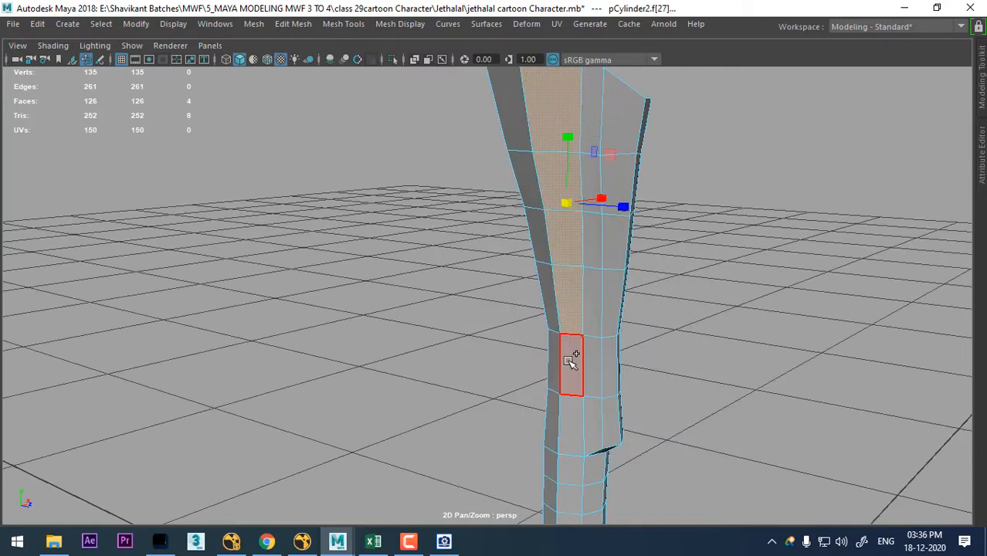
{"action": "left_click_drag", "start_coordinate": [568, 272], "coordinate": [619, 200], "text": "alt"}
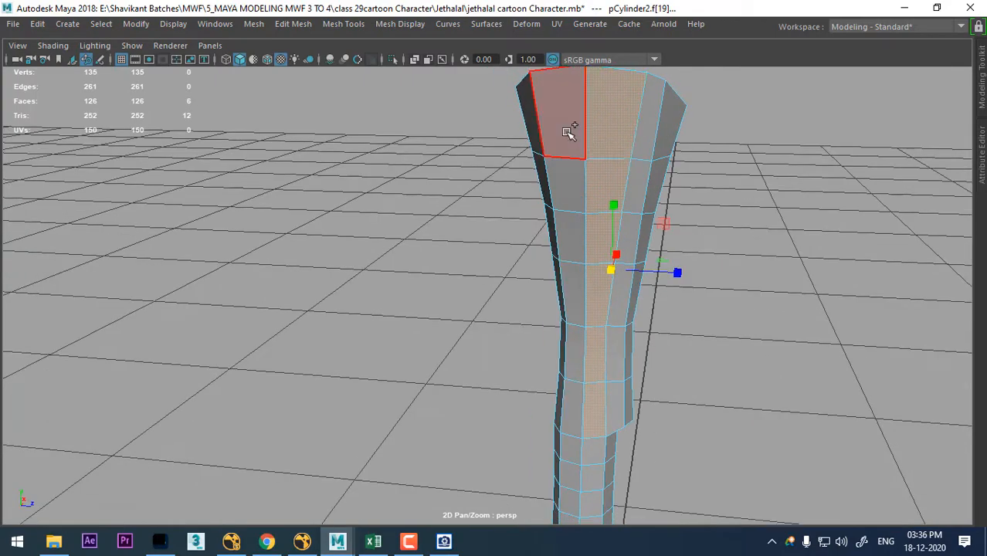
{"action": "left_click_drag", "start_coordinate": [588, 133], "coordinate": [734, 287], "text": "alt"}
- Examine the extruded leg's profile in the front and side views
{"action": "key", "text": "space"}
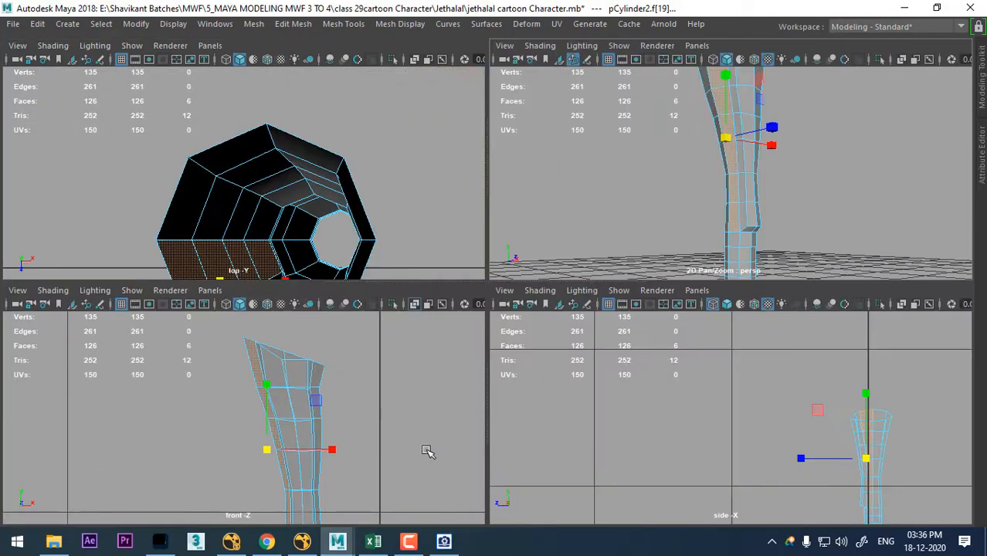
{"action": "right_click_drag", "start_coordinate": [338, 433], "coordinate": [363, 470], "text": "alt"}
{"action": "middle_click_drag", "start_coordinate": [363, 471], "coordinate": [354, 407], "text": "alt"}
{"action": "key", "text": "space"}
{"action": "key", "text": "space"}
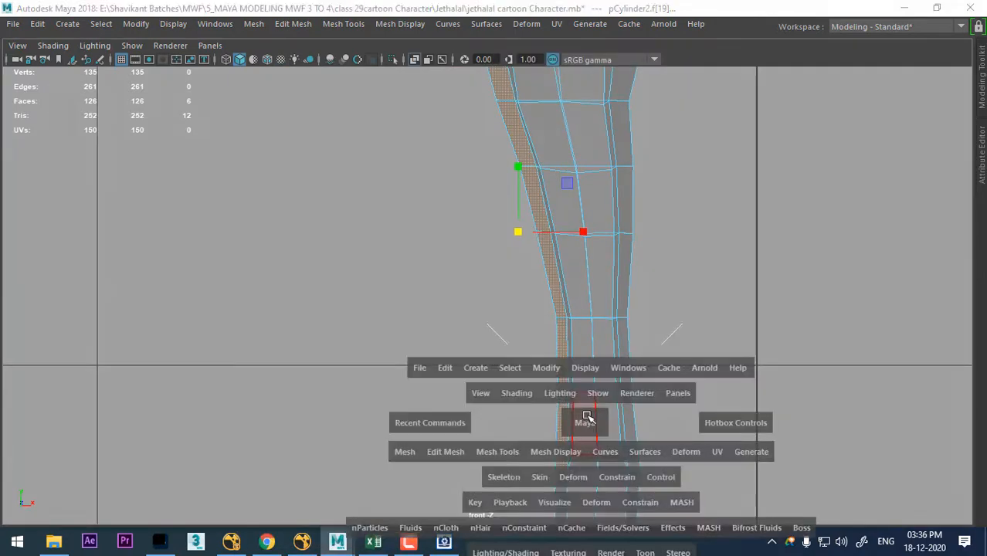
{"action": "middle_click_drag", "start_coordinate": [819, 471], "coordinate": [753, 386], "text": "alt"}
{"action": "right_click_drag", "start_coordinate": [776, 448], "coordinate": [840, 470], "text": "alt"}
{"action": "key", "text": "space"}
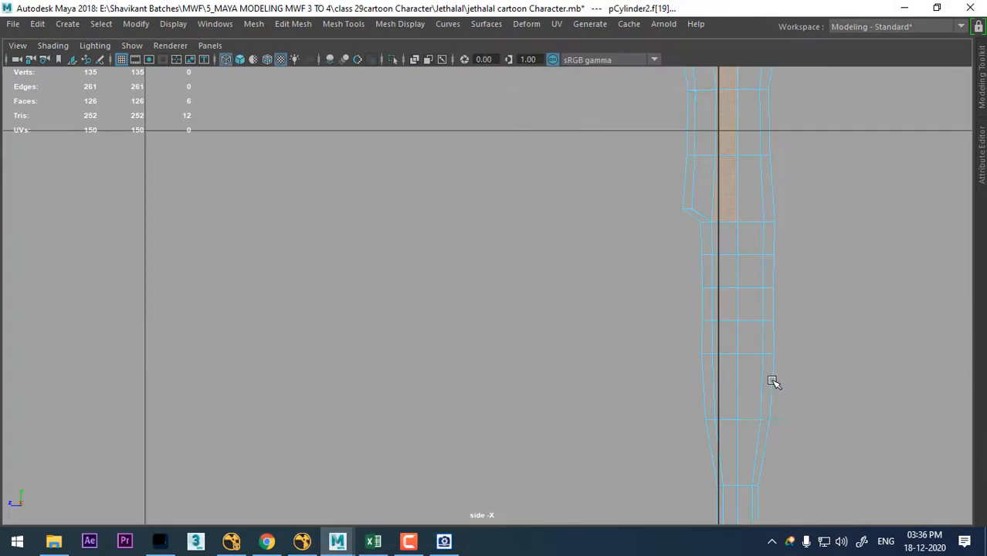
- Select the three vertices at the extruded strip's lower end by the knee in the side view and move them toward the leg
{"action": "right_click_drag", "start_coordinate": [774, 382], "coordinate": [784, 290], "text": "alt"}
{"action": "middle_click_drag", "start_coordinate": [784, 290], "coordinate": [654, 310], "text": "alt"}
{"action": "right_click_drag", "start_coordinate": [632, 123], "coordinate": [530, 172]}
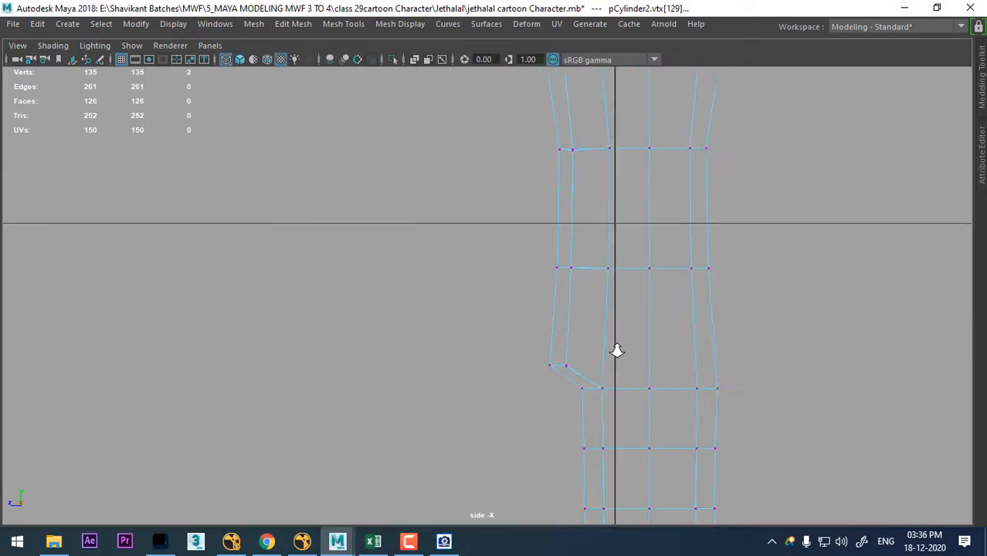
{"action": "left_click_drag", "start_coordinate": [577, 344], "coordinate": [558, 371]}
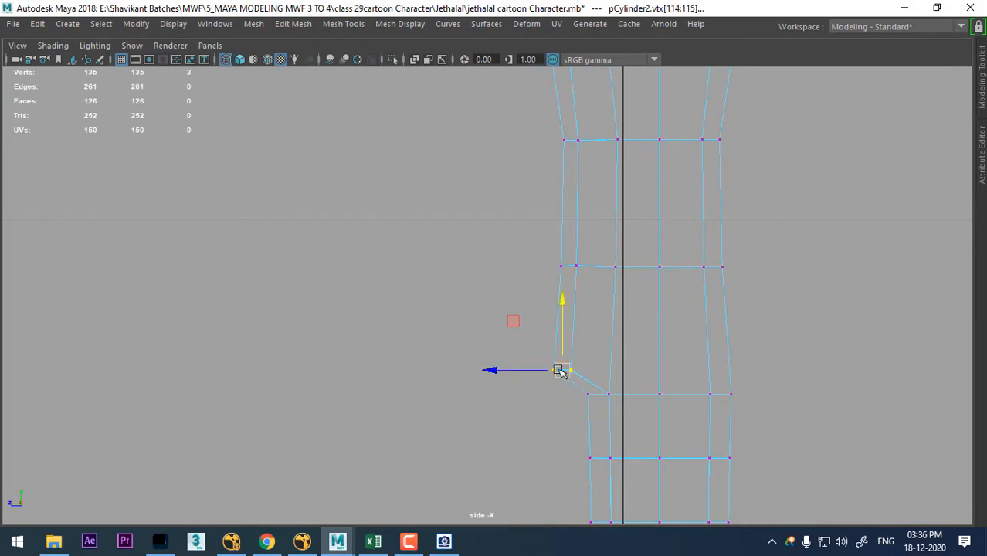
{"action": "right_click_drag", "start_coordinate": [605, 347], "coordinate": [610, 305], "text": "alt"}
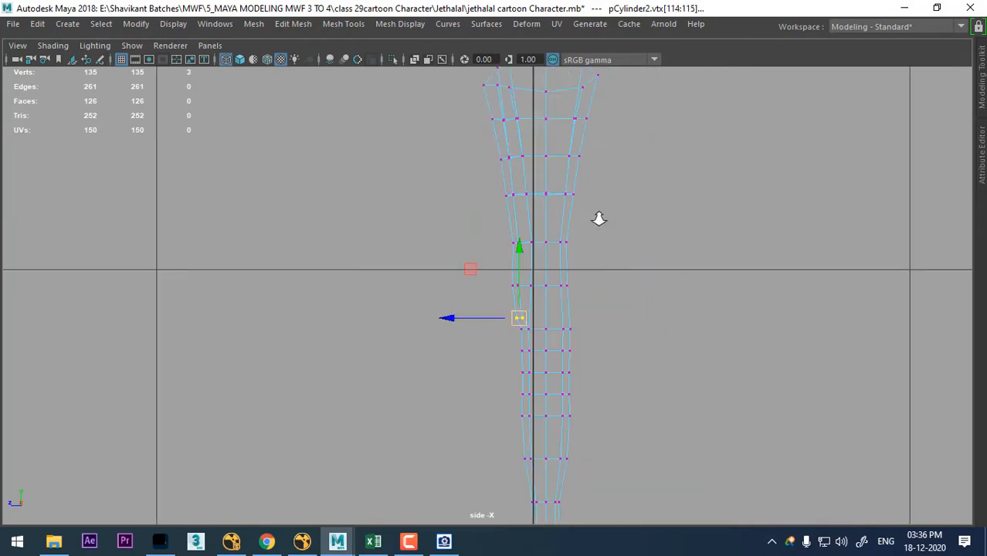
{"action": "right_click_drag", "start_coordinate": [599, 216], "coordinate": [615, 346], "text": "alt"}
- Examine the leg in textured shading and smooth preview from the perspective view
{"action": "key", "text": "space"}
{"action": "mouse_move", "coordinate": [619, 339]}
{"action": "left_mouse_down"}
{"action": "mouse_move", "coordinate": [653, 210]}
{"action": "mouse_move", "coordinate": [690, 228]}
{"action": "left_mouse_up"}
{"action": "key", "text": "space"}
{"action": "key", "text": "5"}
{"action": "key", "text": "6"}
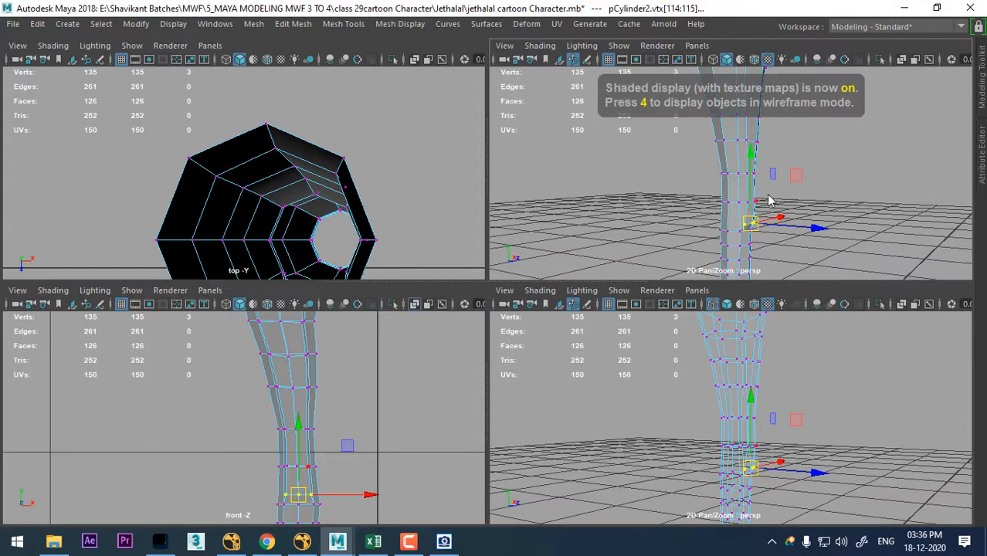
{"action": "key", "text": "space"}
{"action": "right_click_drag", "start_coordinate": [606, 243], "coordinate": [502, 193], "text": "alt"}
{"action": "left_click_drag", "start_coordinate": [502, 193], "coordinate": [511, 248], "text": "alt"}
{"action": "right_click_drag", "start_coordinate": [511, 249], "coordinate": [585, 101], "text": "alt"}
{"action": "key", "text": "3"}
{"action": "left_click", "coordinate": [647, 199]}
{"action": "left_click_drag", "start_coordinate": [648, 200], "coordinate": [563, 235], "text": "alt"}
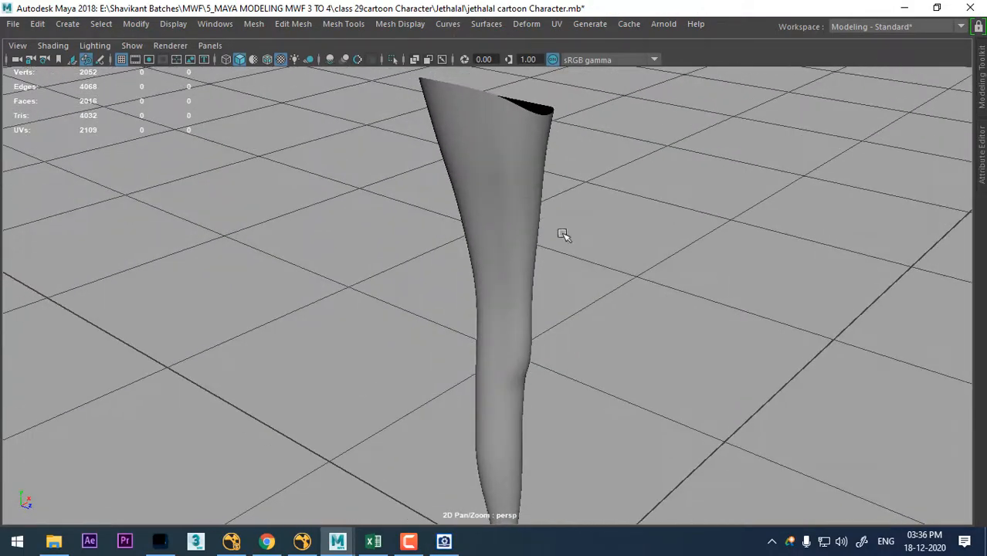
- Turn off the leg's smooth preview, select the six-edge vertical line beside the extruded strip, and move it along X
{"action": "left_click", "coordinate": [538, 231]}
{"action": "key", "text": "1"}
{"action": "left_click_drag", "start_coordinate": [496, 212], "coordinate": [504, 170], "text": "alt"}
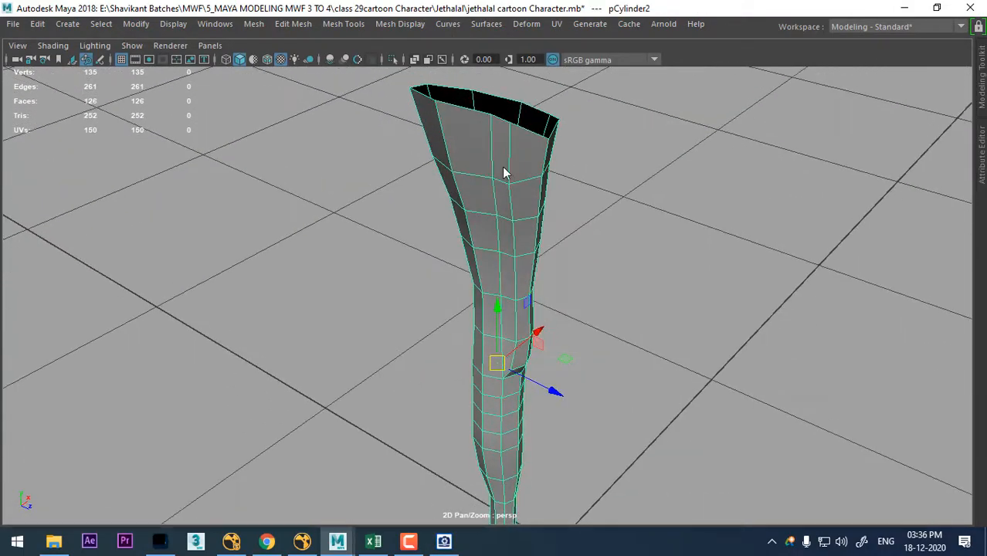
{"action": "key", "text": "q"}
{"action": "left_click_drag", "start_coordinate": [512, 322], "coordinate": [514, 348], "text": "alt"}
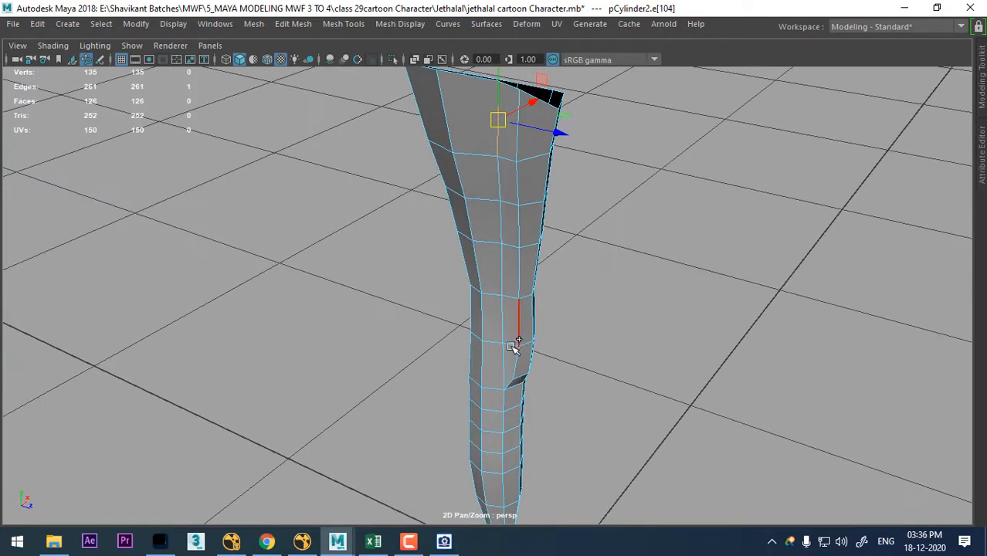
{"action": "left_click_drag", "start_coordinate": [585, 301], "coordinate": [530, 243], "text": "alt"}
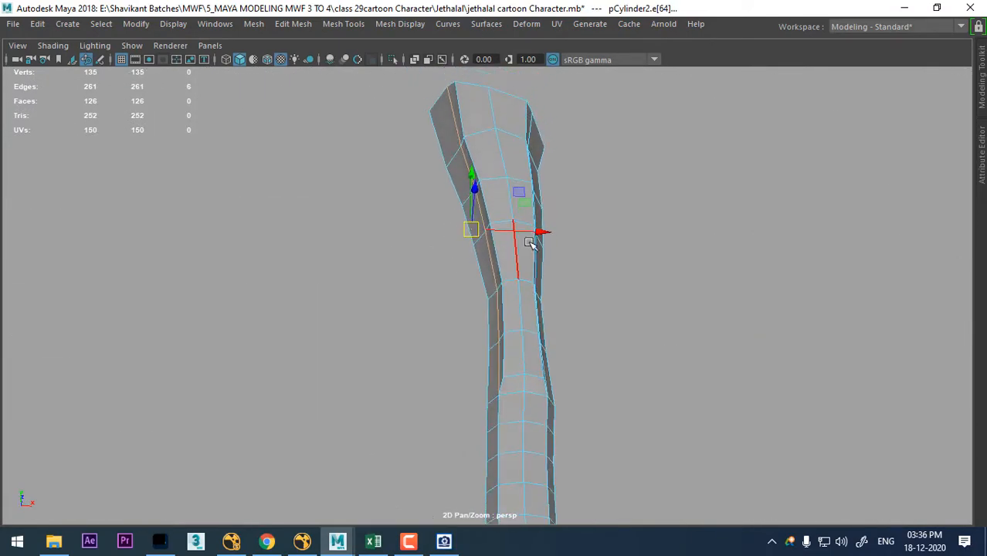
{"action": "left_click_drag", "start_coordinate": [581, 344], "coordinate": [596, 354], "text": "alt"}
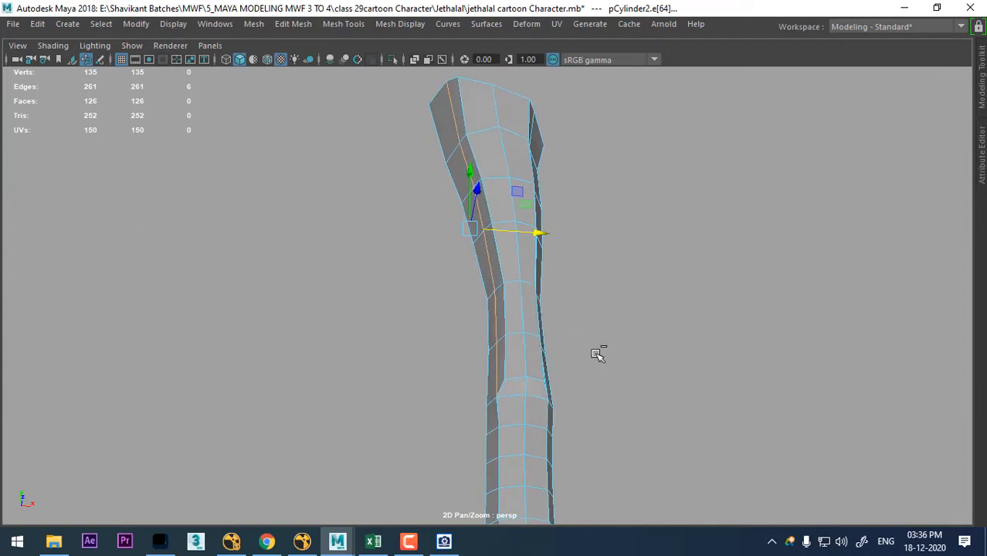
- Deselect the line's lowest edges one at a time, moving the remaining upper edges along X until three are left selected
{"action": "left_click_drag", "start_coordinate": [578, 242], "coordinate": [544, 330], "text": "alt"}
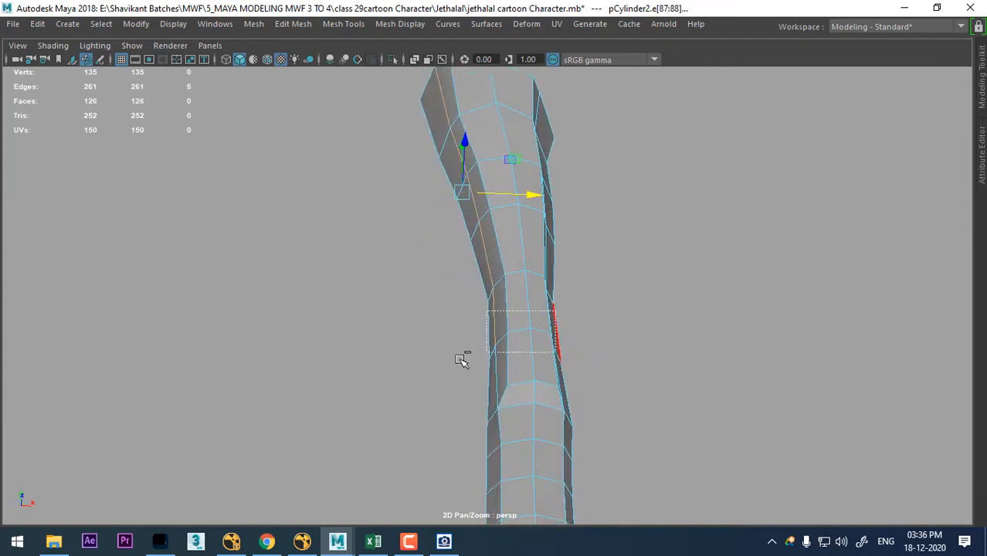
{"action": "left_click_drag", "start_coordinate": [461, 360], "coordinate": [459, 360], "text": "ctrl"}
{"action": "left_click_drag", "start_coordinate": [531, 270], "coordinate": [539, 228], "text": "alt"}
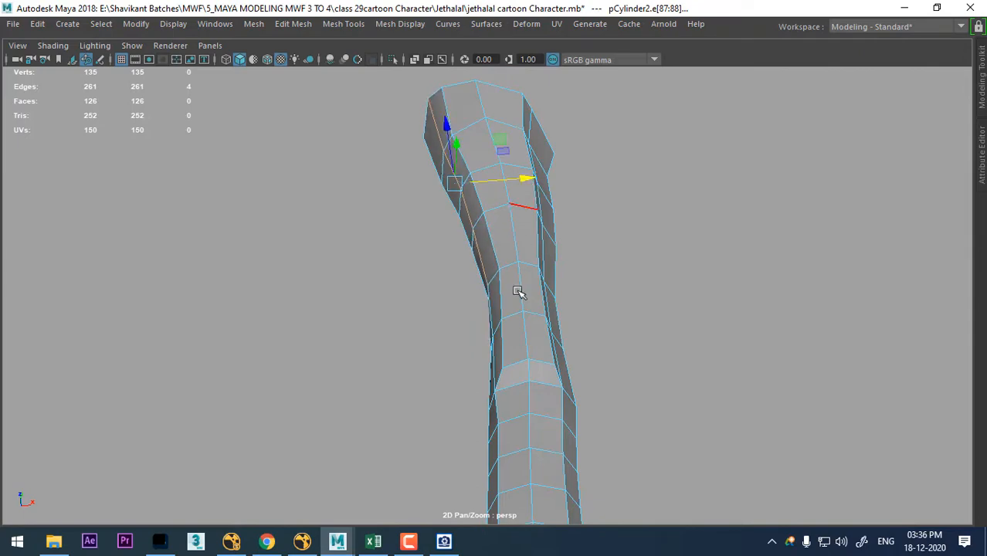
{"action": "left_click_drag", "start_coordinate": [517, 291], "coordinate": [601, 242], "text": "alt"}
{"action": "left_click_drag", "start_coordinate": [533, 248], "coordinate": [553, 315], "text": "alt"}
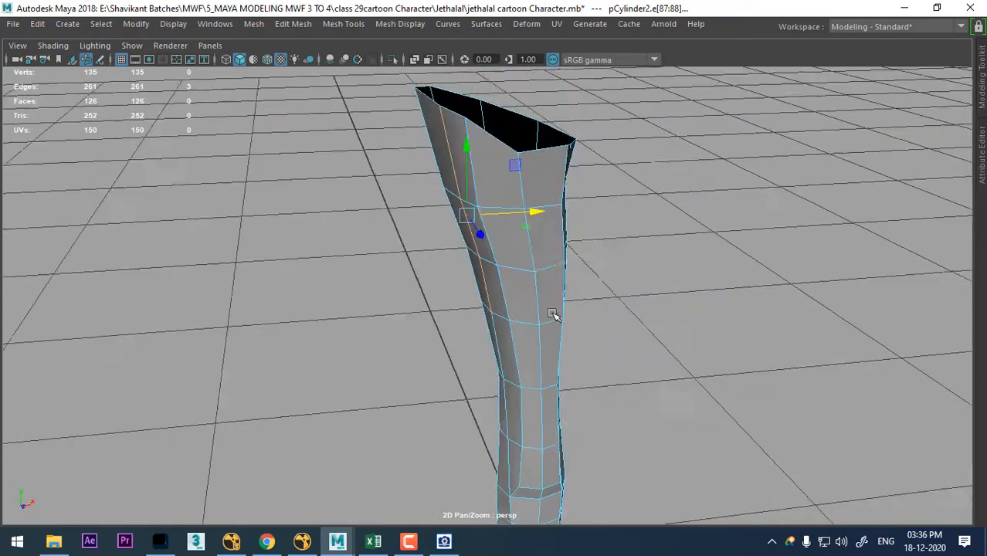
{"action": "left_click_drag", "start_coordinate": [575, 233], "coordinate": [522, 189], "text": "alt"}
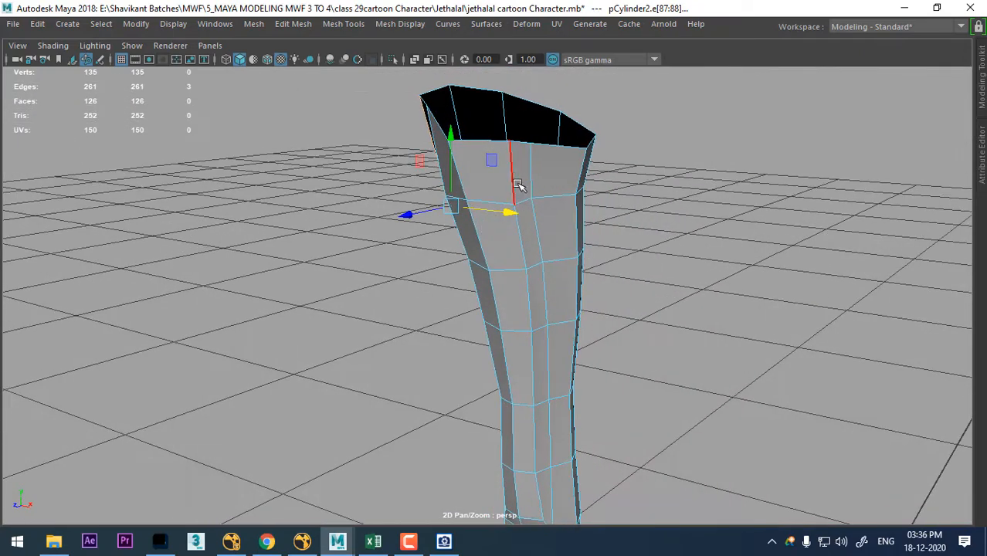
- Select the vertical edge line on the strip's opposite side and shift it along X, progressively dropping the lower edges down to three
{"action": "left_click", "coordinate": [531, 175]}
{"action": "middle_click_drag", "start_coordinate": [567, 359], "coordinate": [586, 245], "text": "alt"}
{"action": "left_click_drag", "start_coordinate": [586, 245], "coordinate": [592, 267], "text": "alt"}
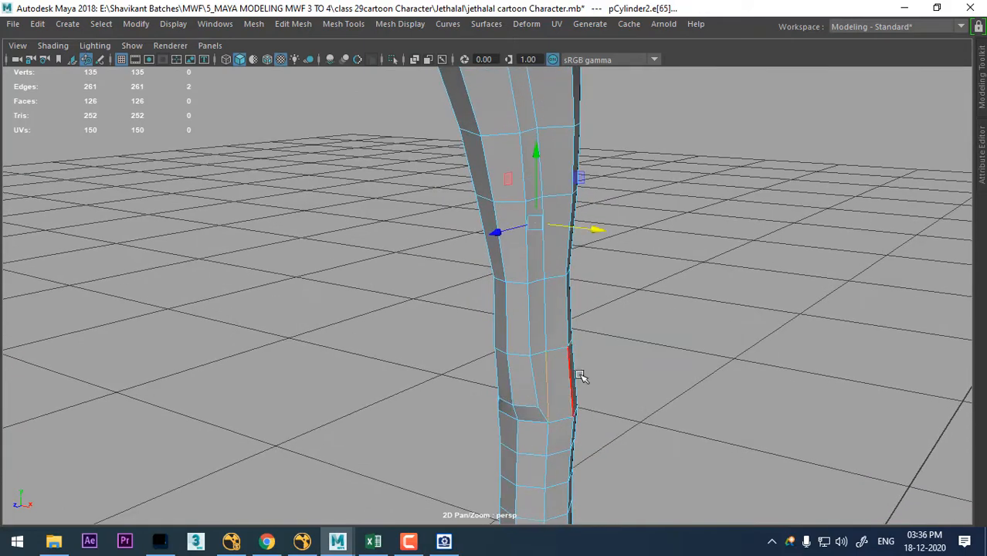
{"action": "left_click_drag", "start_coordinate": [581, 376], "coordinate": [589, 362], "text": "alt"}
{"action": "left_click_drag", "start_coordinate": [553, 320], "coordinate": [630, 198], "text": "alt"}
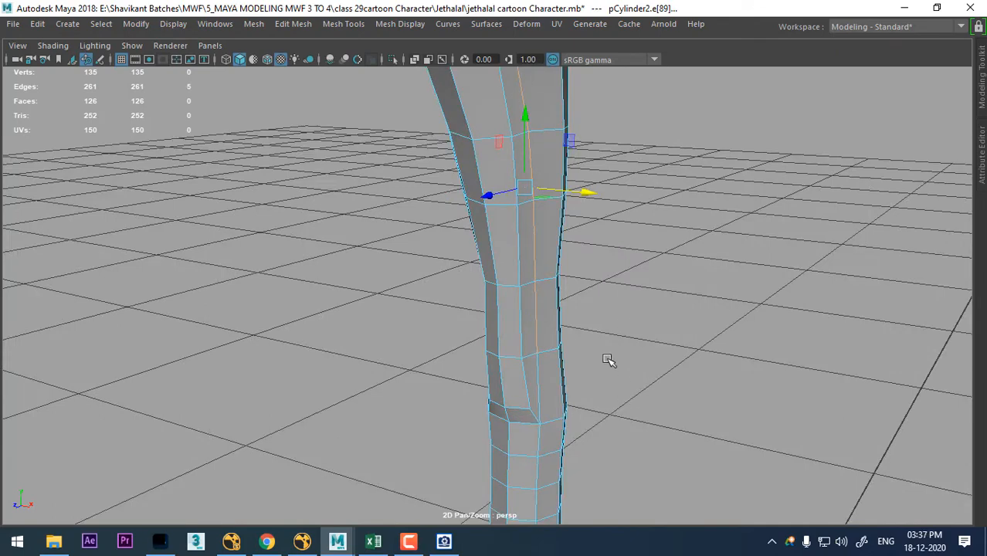
{"action": "left_click_drag", "start_coordinate": [608, 361], "coordinate": [605, 181], "text": "alt"}
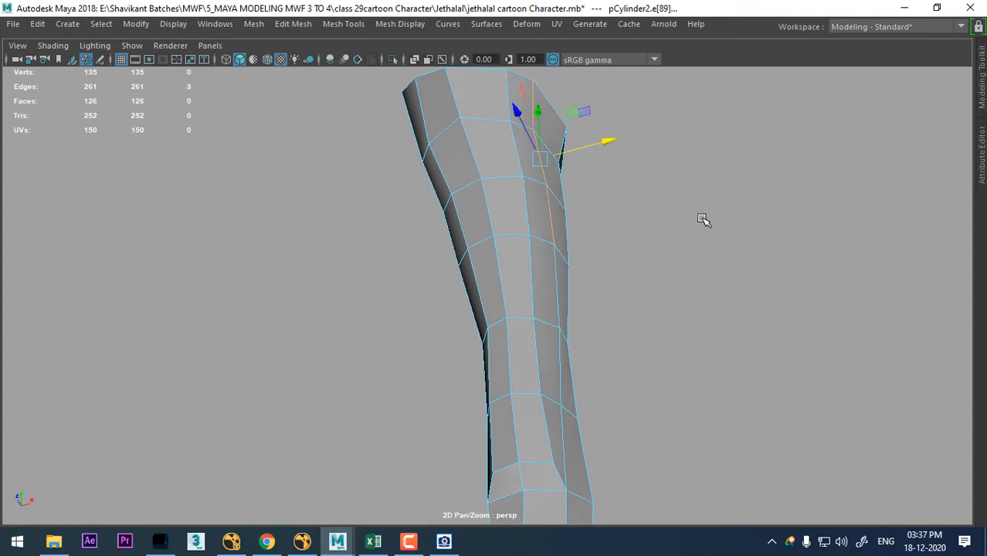
- Reduce the selection to the topmost edge below the leg's opening, adjust it along X, and return to object mode
{"action": "left_click_drag", "start_coordinate": [702, 220], "coordinate": [620, 279], "text": "alt"}
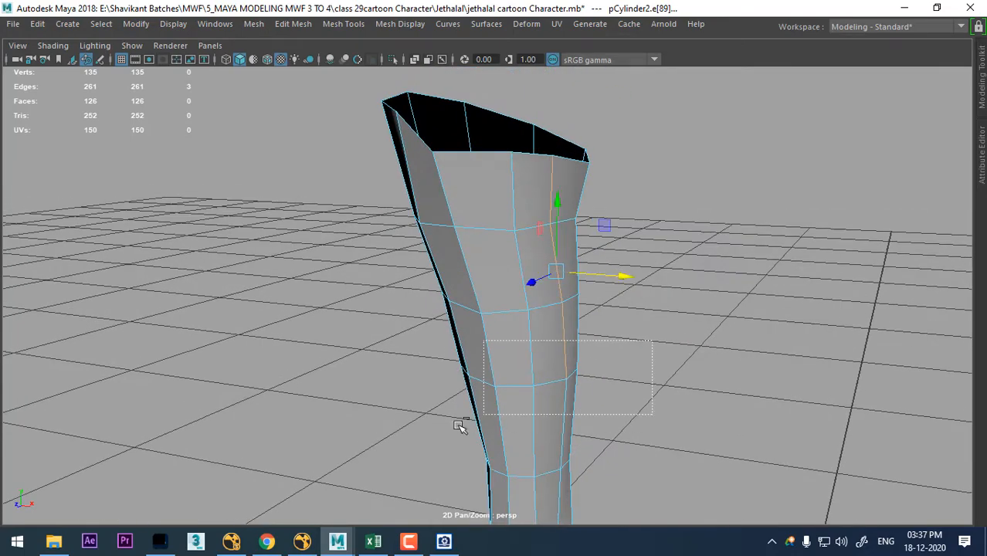
{"action": "left_click_drag", "start_coordinate": [458, 426], "coordinate": [458, 426], "text": "ctrl"}
{"action": "left_click_drag", "start_coordinate": [669, 256], "coordinate": [705, 296], "text": "alt"}
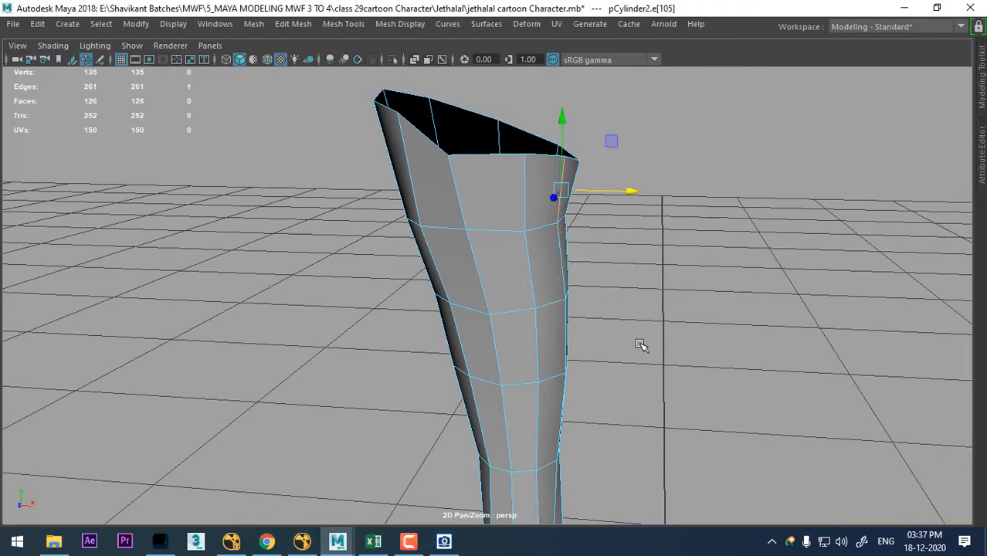
{"action": "left_click_drag", "start_coordinate": [642, 345], "coordinate": [480, 269], "text": "alt"}
{"action": "right_click_drag", "start_coordinate": [472, 124], "coordinate": [564, 86]}
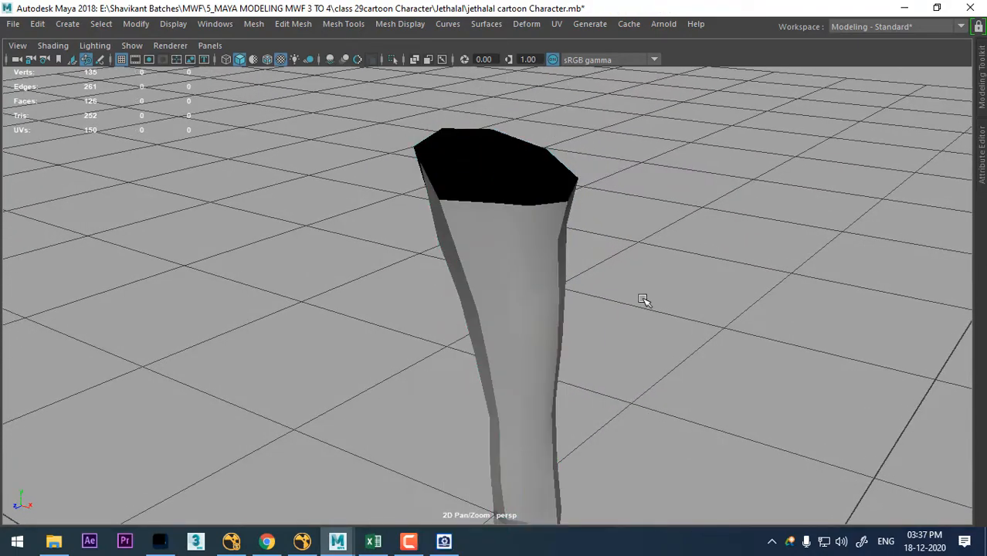
- Examine the ledge at the knee in the perspective and front views
{"action": "left_click_drag", "start_coordinate": [644, 301], "coordinate": [576, 335], "text": "alt"}
{"action": "left_click", "coordinate": [525, 400]}
{"action": "middle_click_drag", "start_coordinate": [576, 335], "coordinate": [584, 329], "text": "alt"}
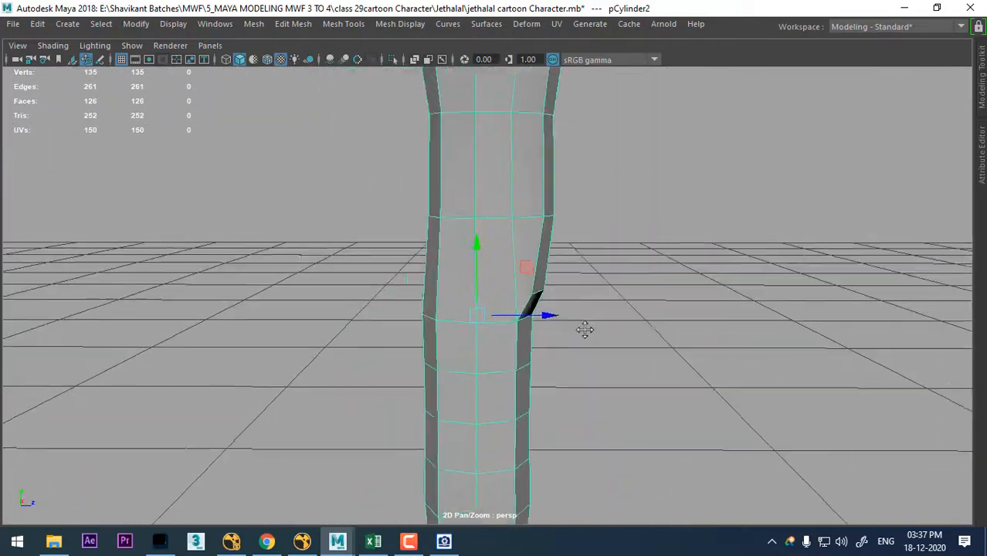
{"action": "key", "text": "space"}
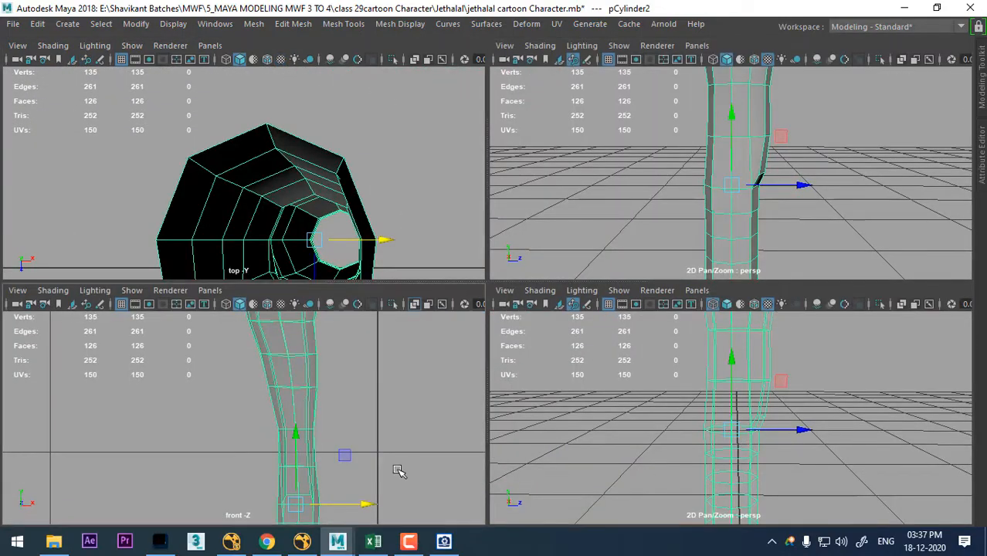
{"action": "middle_click_drag", "start_coordinate": [398, 470], "coordinate": [370, 381], "text": "alt"}
{"action": "right_click_drag", "start_coordinate": [370, 382], "coordinate": [341, 457], "text": "alt"}
{"action": "left_click_drag", "start_coordinate": [831, 150], "coordinate": [802, 184], "text": "alt"}
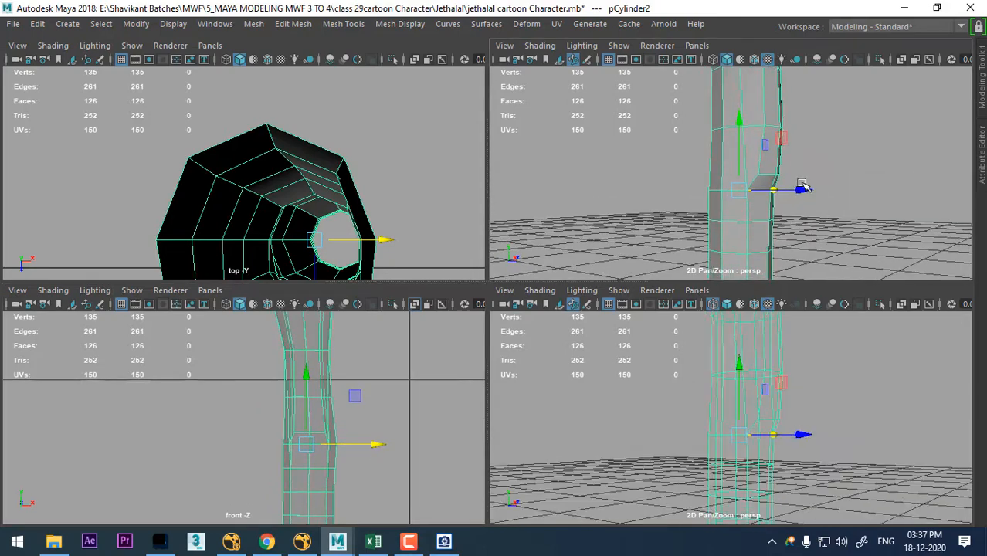
{"action": "key", "text": "space"}
- Select the two horizontal edges along the upper rim of the knee ledge and scale them
{"action": "right_click_drag", "start_coordinate": [571, 124], "coordinate": [571, 83]}
{"action": "left_click", "coordinate": [558, 302]}
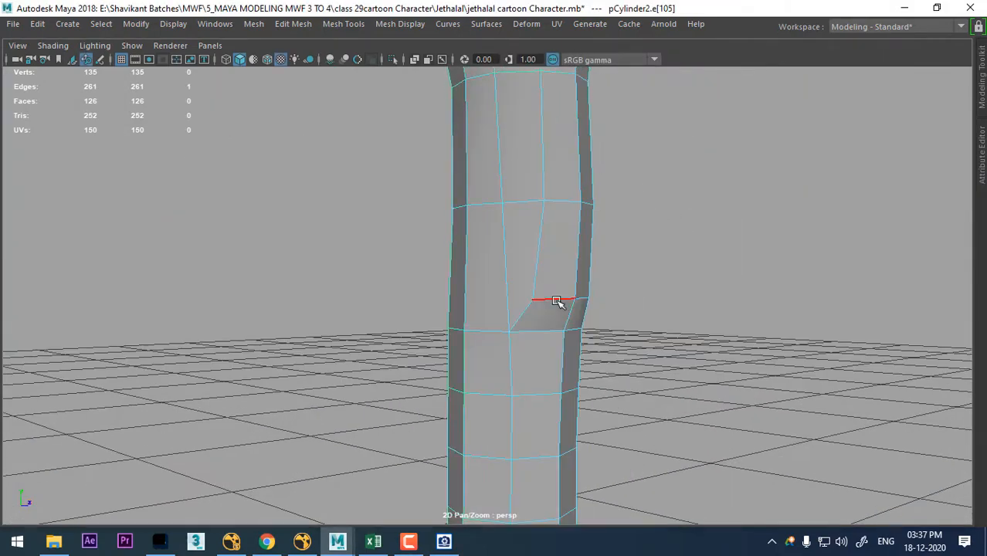
{"action": "left_click_drag", "start_coordinate": [558, 302], "coordinate": [577, 352], "text": "alt"}
{"action": "left_click", "coordinate": [526, 294]}
{"action": "right_click_drag", "start_coordinate": [577, 352], "coordinate": [582, 356], "text": "alt"}
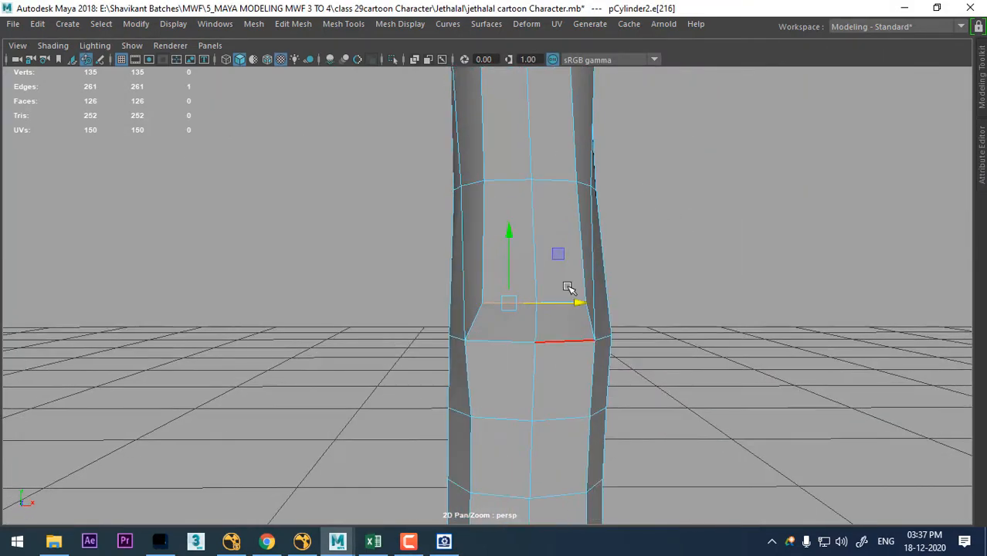
{"action": "right_click_drag", "start_coordinate": [569, 286], "coordinate": [577, 339], "text": "alt"}
{"action": "left_click_drag", "start_coordinate": [577, 339], "coordinate": [582, 310], "text": "alt"}
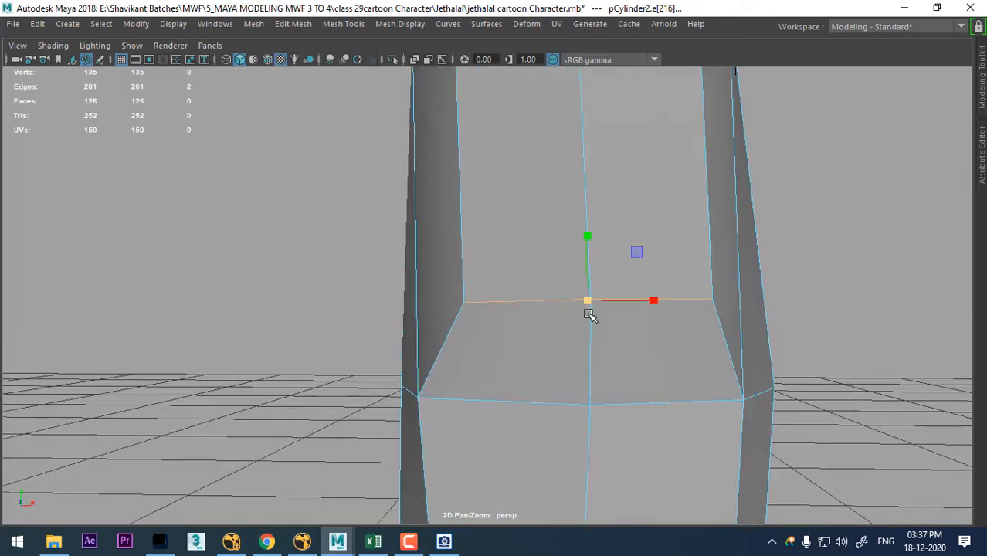
- Apply Average Vertices with 10 iterations to the three vertices of the knee ledge's rim
{"action": "right_click_drag", "start_coordinate": [664, 348], "coordinate": [598, 274], "text": "alt"}
{"action": "left_click_drag", "start_coordinate": [599, 274], "coordinate": [552, 329], "text": "alt"}
{"action": "right_click_drag", "start_coordinate": [552, 329], "coordinate": [523, 280], "text": "alt"}
{"action": "left_click_drag", "start_coordinate": [524, 280], "coordinate": [566, 271], "text": "alt"}
{"action": "right_click_drag", "start_coordinate": [646, 193], "coordinate": [336, 206], "text": "ctrl"}
{"action": "right_click_drag", "start_coordinate": [554, 186], "coordinate": [651, 141], "text": "shift"}
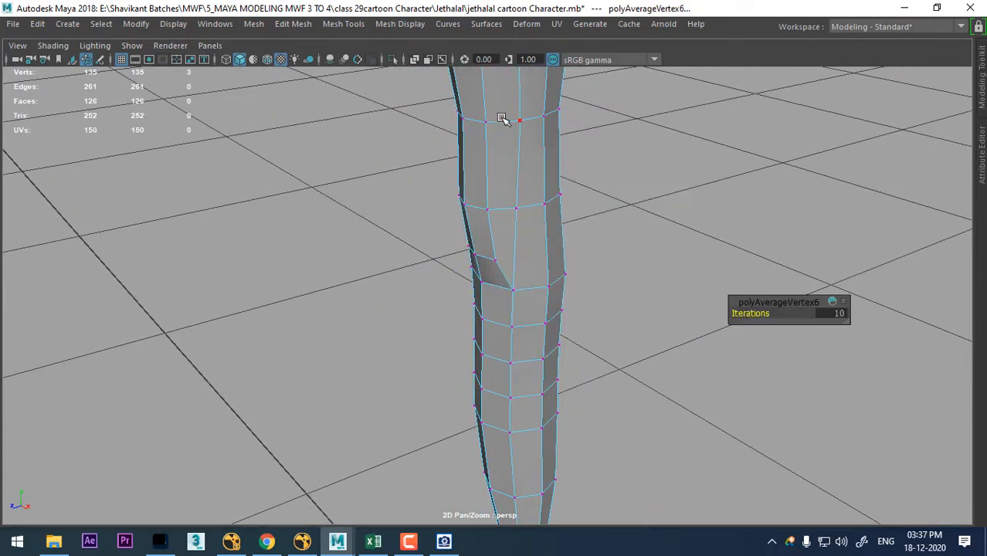
{"action": "right_click_drag", "start_coordinate": [507, 114], "coordinate": [589, 67]}
{"action": "left_click", "coordinate": [594, 352]}
- Preview the leg smoothed and leave isolation to bring back the torso and reference sketches
{"action": "left_click_drag", "start_coordinate": [592, 346], "coordinate": [585, 265], "text": "alt"}
{"action": "right_click_drag", "start_coordinate": [584, 265], "coordinate": [518, 270], "text": "alt"}
{"action": "left_click", "coordinate": [507, 205]}
{"action": "key", "text": "3"}
{"action": "left_click", "coordinate": [695, 339]}
{"action": "left_click_drag", "start_coordinate": [694, 339], "coordinate": [659, 311], "text": "alt"}
{"action": "left_click", "coordinate": [525, 272]}
{"action": "key", "text": "ctrl+1"}
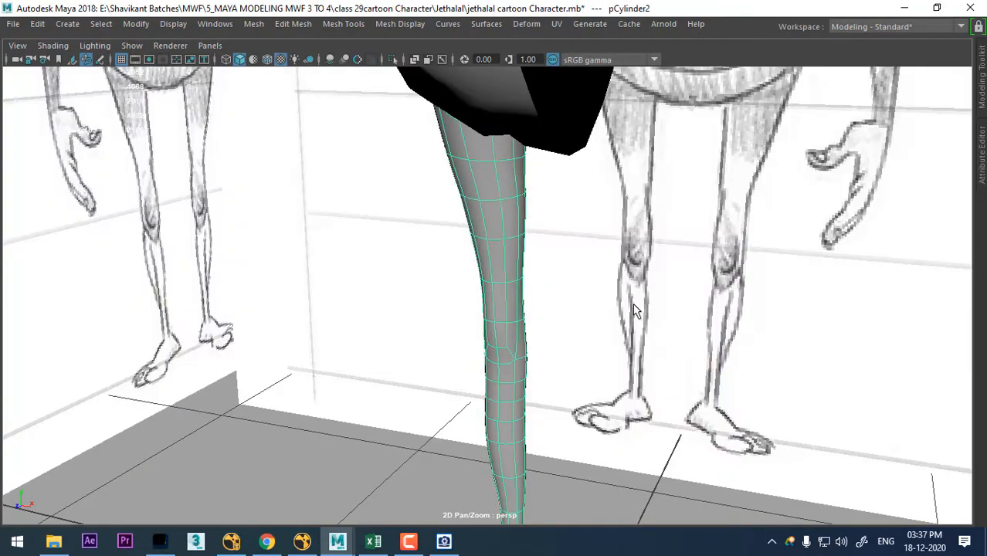
- Select the torso together with the leg and hide all unselected objects
{"action": "left_click", "coordinate": [543, 307]}
{"action": "left_click_drag", "start_coordinate": [542, 306], "coordinate": [653, 344], "text": "alt"}
{"action": "middle_click_drag", "start_coordinate": [653, 344], "coordinate": [608, 357], "text": "alt"}
{"action": "left_click", "coordinate": [563, 234]}
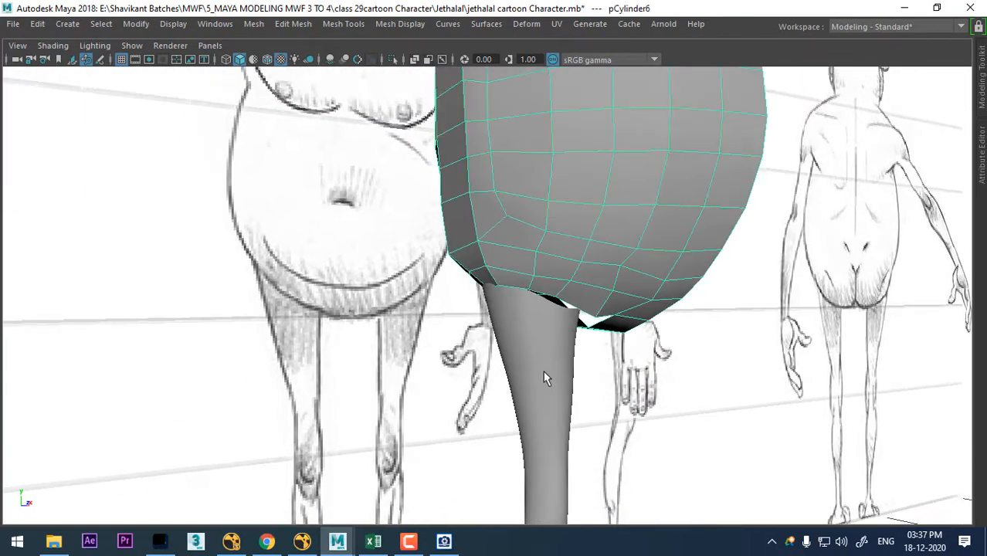
{"action": "left_click", "coordinate": [544, 371], "text": "shift"}
{"action": "key", "text": "alt+h"}
{"action": "left_click_drag", "start_coordinate": [544, 371], "coordinate": [634, 296], "text": "alt"}
{"action": "right_click_drag", "start_coordinate": [635, 296], "coordinate": [719, 441], "text": "alt"}
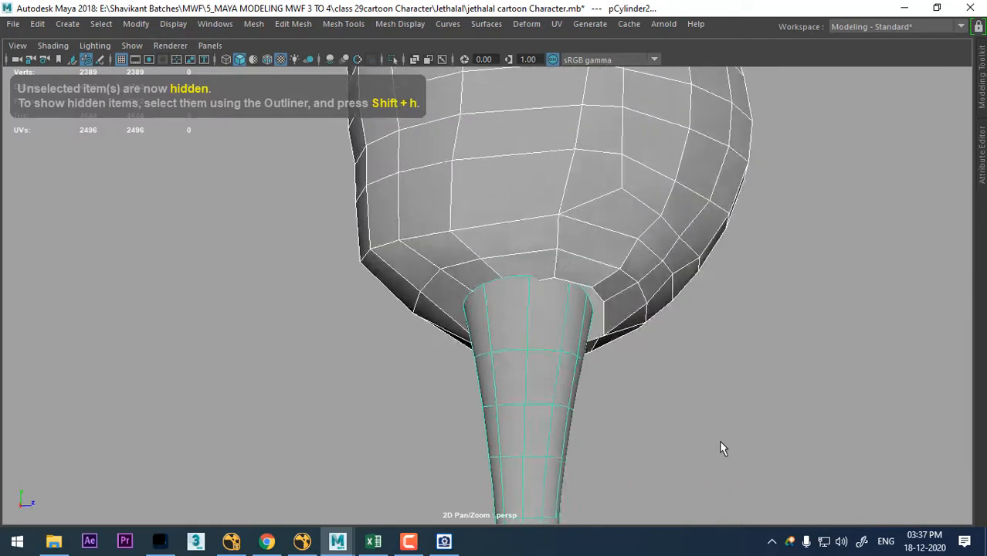
- Turn off the smooth preview and combine the leg and torso into one mesh
{"action": "left_click", "coordinate": [719, 441]}
{"action": "left_click_drag", "start_coordinate": [651, 349], "coordinate": [615, 290], "text": "alt"}
{"action": "left_click", "coordinate": [614, 291]}
{"action": "left_click", "coordinate": [570, 323]}
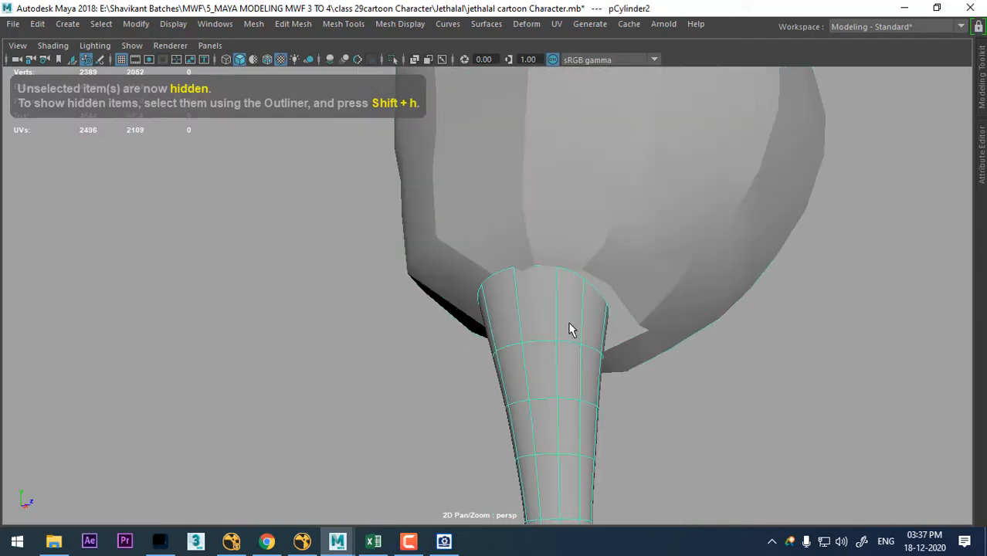
{"action": "left_click", "coordinate": [618, 278]}
{"action": "left_click", "coordinate": [528, 356], "text": "shift"}
{"action": "right_click_drag", "start_coordinate": [682, 189], "coordinate": [745, 461], "text": "shift"}
{"action": "right_click_drag", "start_coordinate": [510, 319], "coordinate": [571, 309], "text": "alt"}
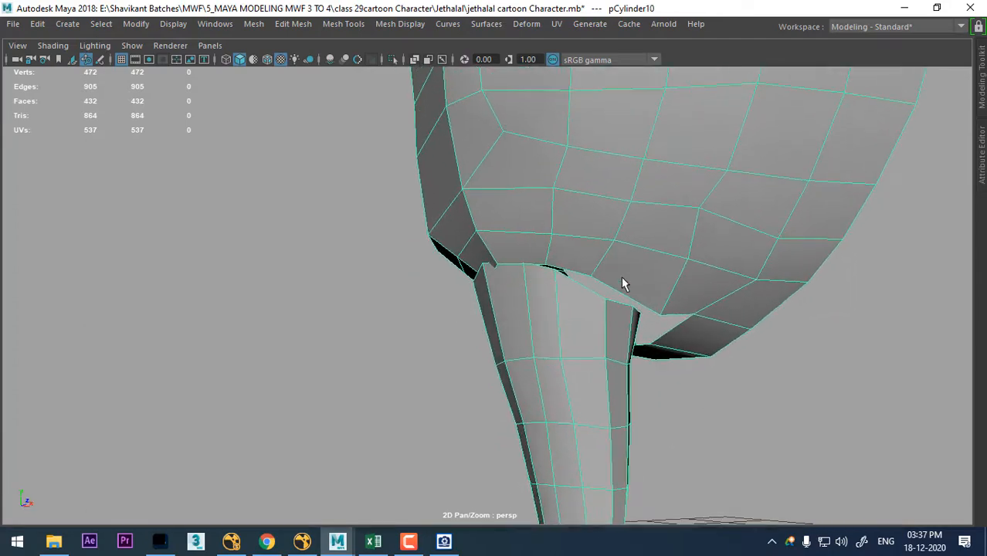
- Select the border edge loops of both the torso's leg opening and the leg's upper opening
{"action": "right_click_drag", "start_coordinate": [623, 280], "coordinate": [653, 140]}
{"action": "double_click", "coordinate": [628, 299]}
{"action": "left_click_drag", "start_coordinate": [610, 311], "coordinate": [547, 321], "text": "alt"}
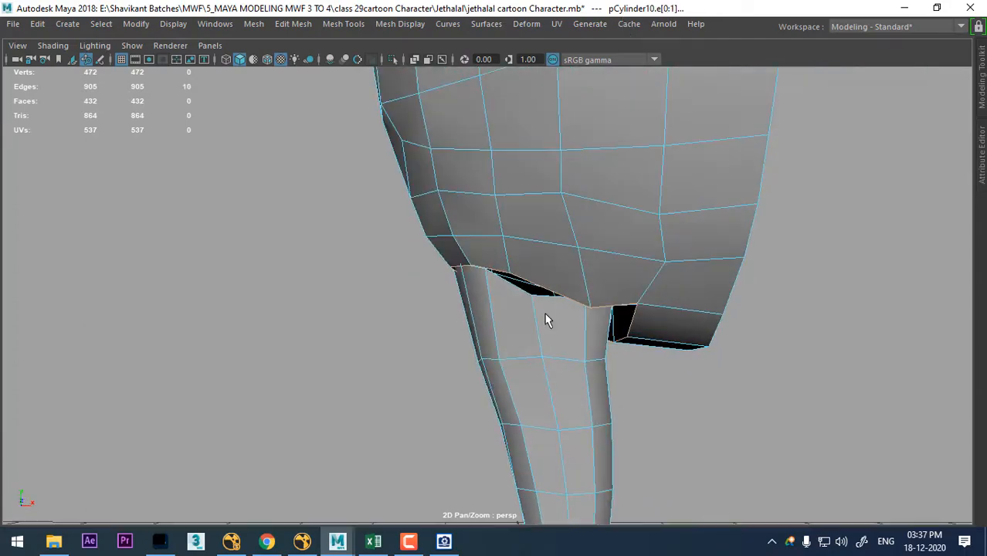
{"action": "double_click", "coordinate": [515, 294], "text": "shift"}
{"action": "left_click_drag", "start_coordinate": [665, 322], "coordinate": [417, 369], "text": "alt"}
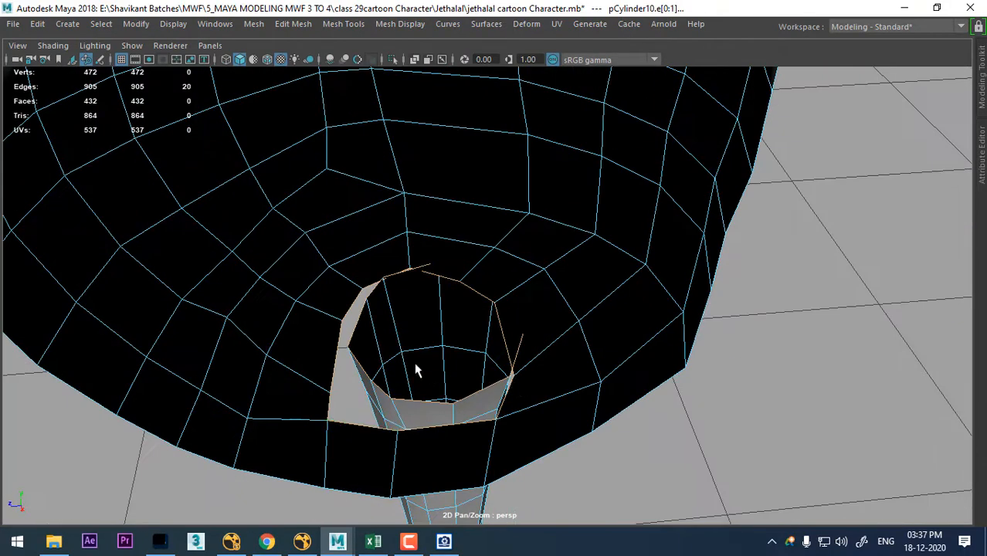
{"action": "right_click_drag", "start_coordinate": [455, 283], "coordinate": [479, 355], "text": "alt"}
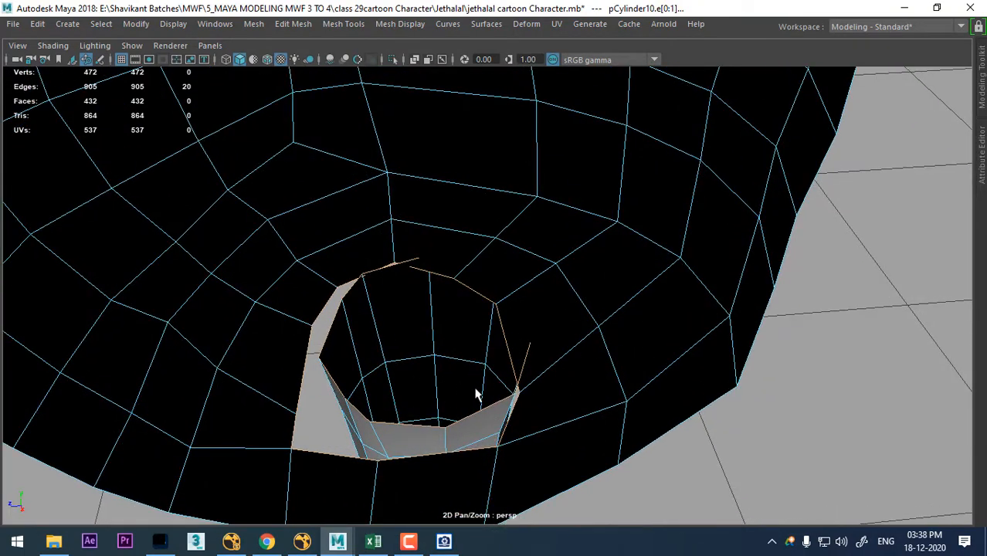
- Bridge the two border loops with 0 divisions and preview the joined mesh smoothed
{"action": "right_click_drag", "start_coordinate": [563, 278], "coordinate": [546, 452], "text": "shift"}
{"action": "left_click_drag", "start_coordinate": [408, 375], "coordinate": [634, 303], "text": "alt"}
{"action": "key", "text": "3"}
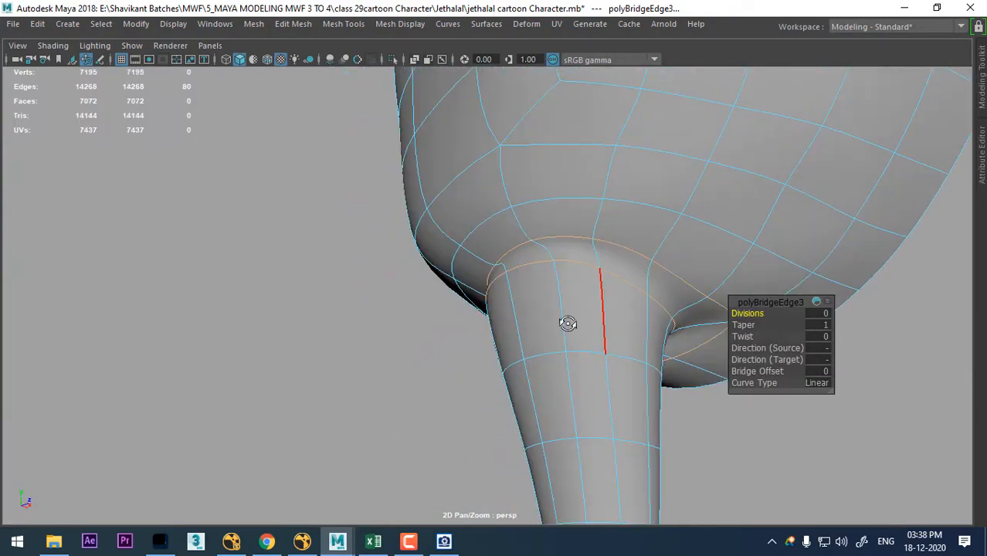
- Select the connecting edges across the bridge strip between torso and leg, and collapse them into a single loop
{"action": "left_click_drag", "start_coordinate": [568, 323], "coordinate": [483, 308], "text": "alt"}
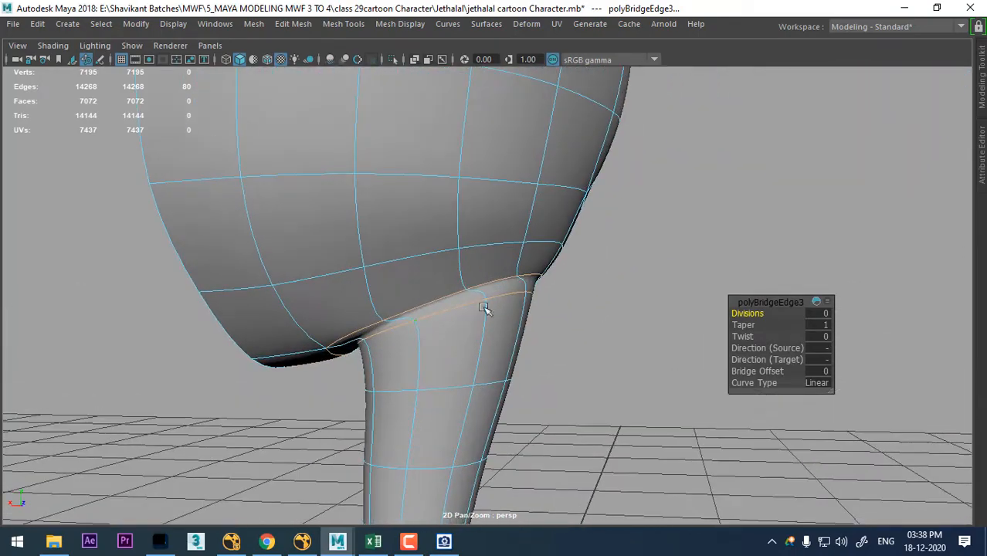
{"action": "left_click", "coordinate": [534, 279]}
{"action": "right_click_drag", "start_coordinate": [685, 229], "coordinate": [449, 154], "text": "shift"}
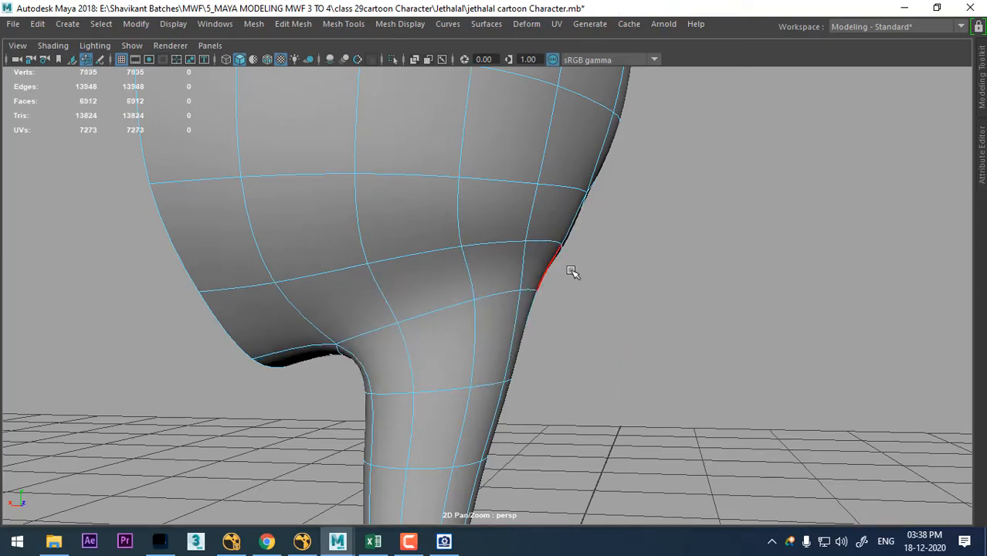
{"action": "left_click_drag", "start_coordinate": [571, 271], "coordinate": [402, 310], "text": "alt"}
{"action": "left_click_drag", "start_coordinate": [569, 283], "coordinate": [603, 302], "text": "alt"}
{"action": "left_click", "coordinate": [652, 288]}
{"action": "right_click_drag", "start_coordinate": [651, 283], "coordinate": [459, 257]}
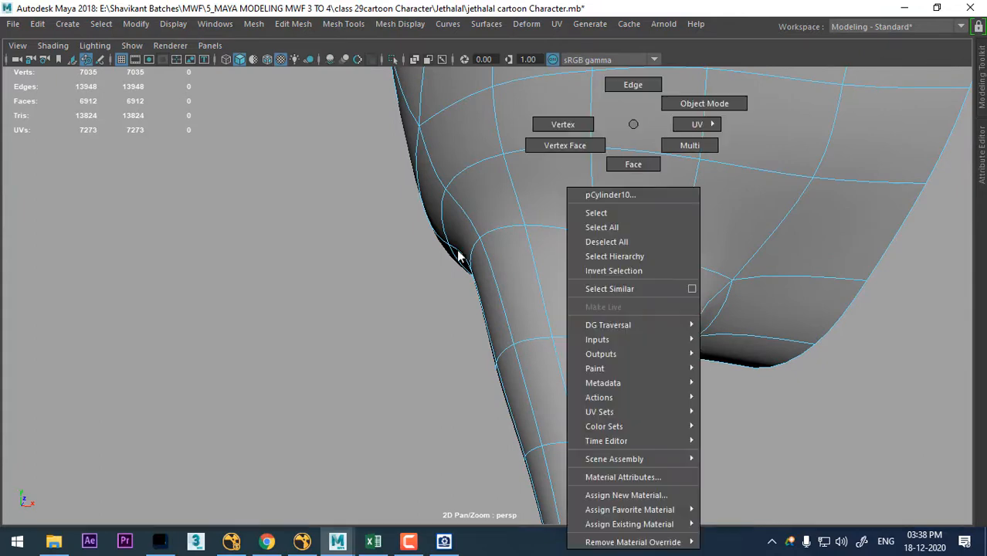
{"action": "right_click_drag", "start_coordinate": [620, 96], "coordinate": [567, 124]}
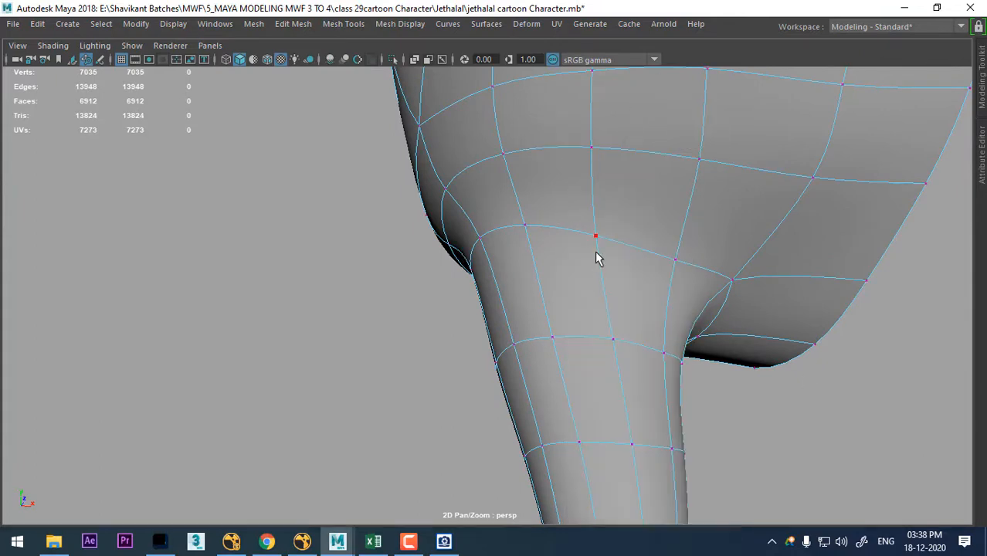
- Turn off the smooth preview, add two edge loops around the upper leg just below the torso, and check them smoothed
{"action": "key", "text": "1"}
{"action": "left_click_drag", "start_coordinate": [615, 262], "coordinate": [624, 236], "text": "alt"}
{"action": "right_click_drag", "start_coordinate": [622, 123], "coordinate": [608, 9]}
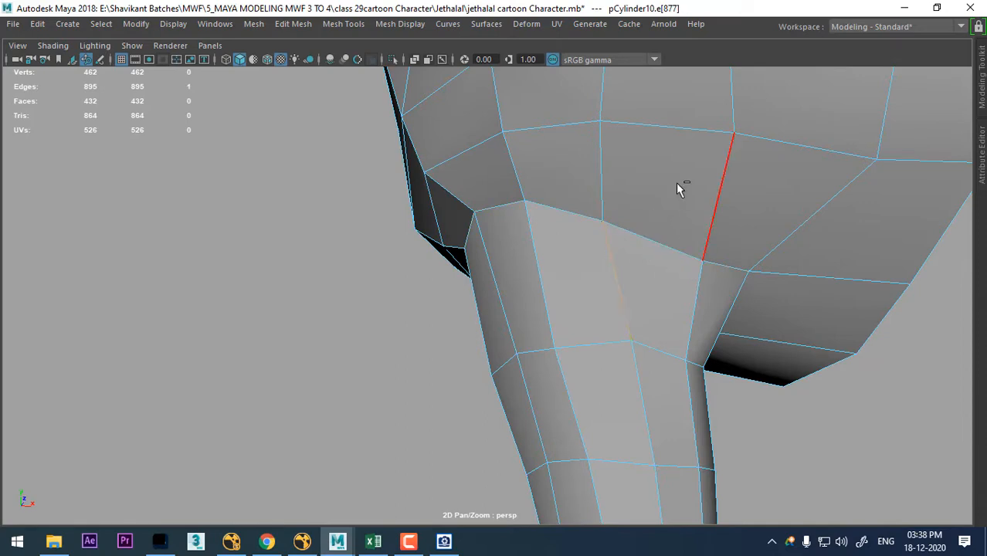
{"action": "right_click_drag", "start_coordinate": [676, 183], "coordinate": [636, 306], "text": "shift"}
{"action": "left_click_drag", "start_coordinate": [663, 328], "coordinate": [678, 343], "text": "alt"}
{"action": "left_click", "coordinate": [675, 255]}
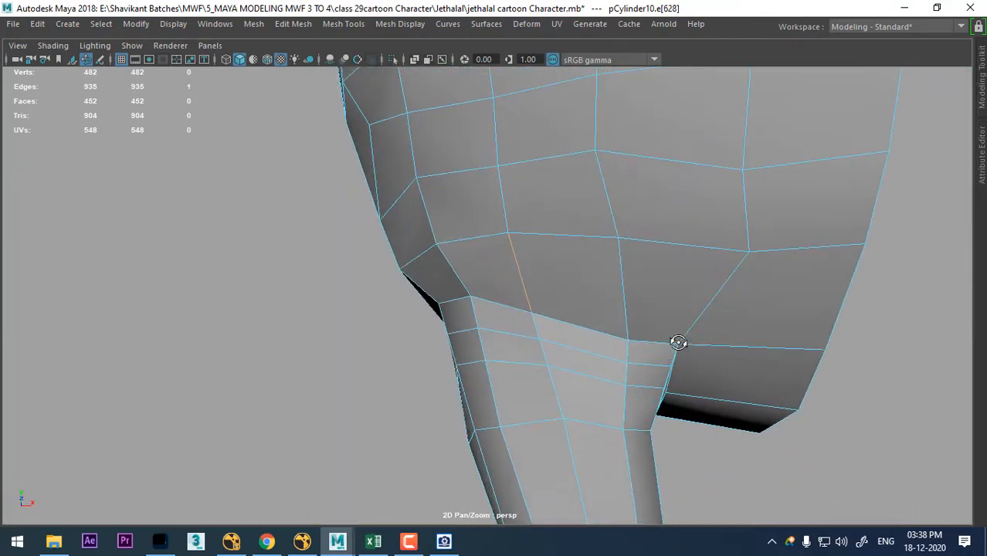
{"action": "key", "text": "3"}
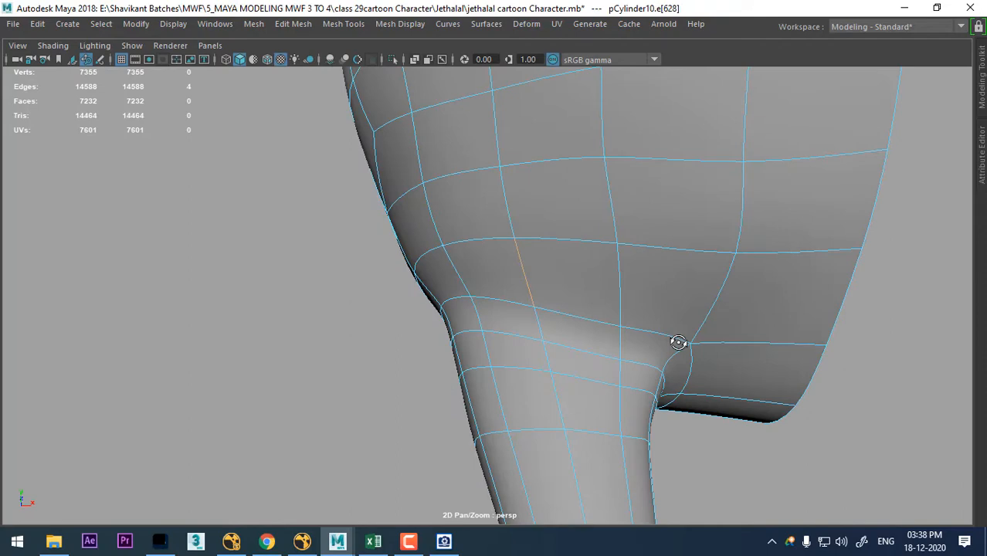
{"action": "key", "text": "1"}
- Select the ring of edges on the lower torso directly above the leg and insert one edge loop through it
{"action": "left_click_drag", "start_coordinate": [678, 342], "coordinate": [653, 348], "text": "alt"}
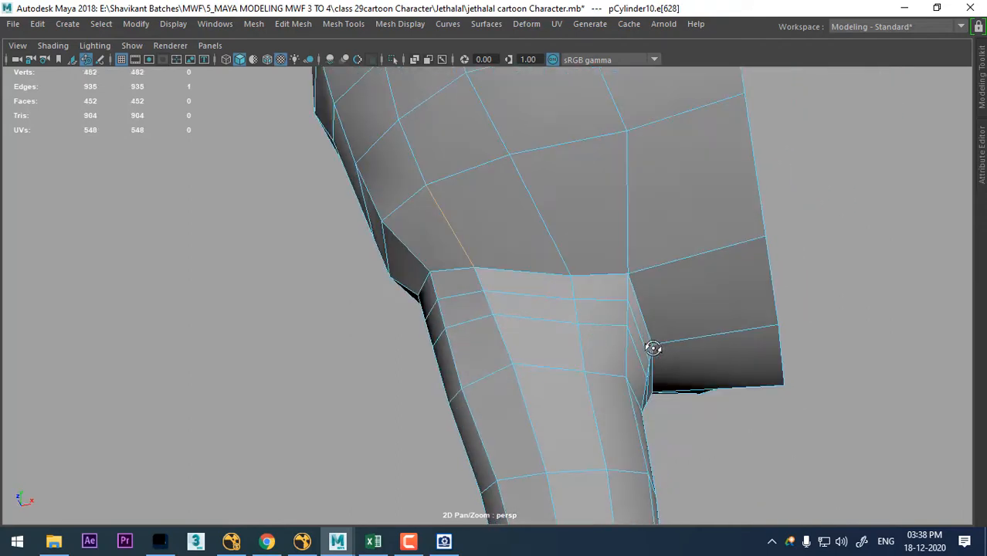
{"action": "right_click_drag", "start_coordinate": [453, 266], "coordinate": [128, 335]}
{"action": "right_click_drag", "start_coordinate": [558, 203], "coordinate": [522, 187]}
{"action": "right_click_drag", "start_coordinate": [602, 187], "coordinate": [135, 345], "text": "ctrl"}
{"action": "left_click_drag", "start_coordinate": [401, 315], "coordinate": [712, 250], "text": "alt"}
{"action": "right_click_drag", "start_coordinate": [519, 275], "coordinate": [615, 232], "text": "ctrl"}
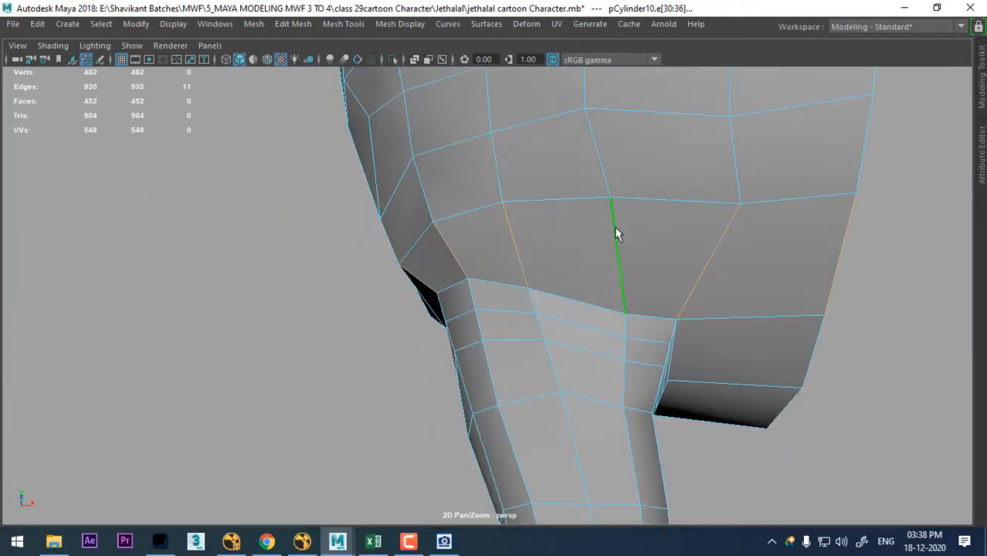
{"action": "right_click_drag", "start_coordinate": [633, 180], "coordinate": [556, 271], "text": "ctrl"}
- Use Multi-Cut to continue the new torso loop around the inner side of the leg root, across the crotch faces
{"action": "left_click_drag", "start_coordinate": [637, 308], "coordinate": [640, 203], "text": "alt"}
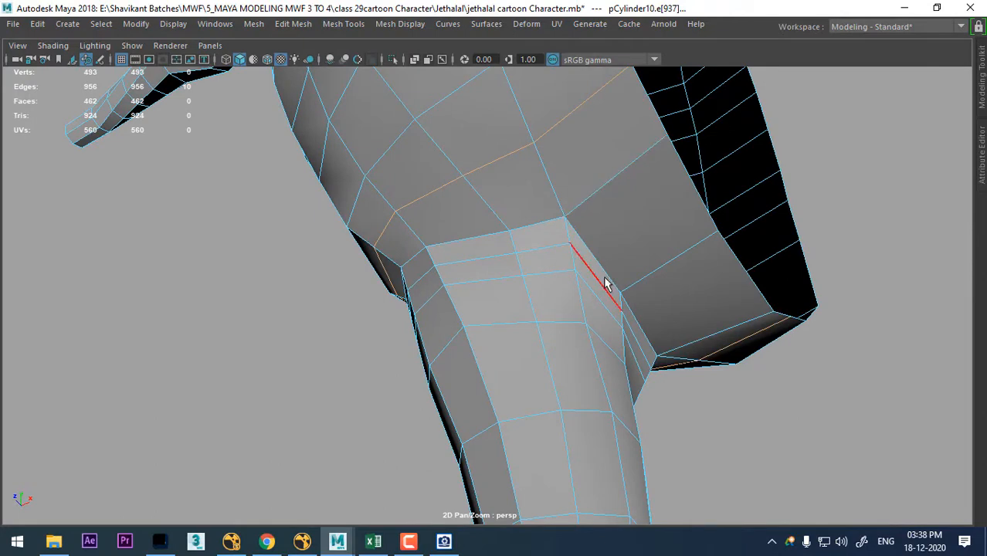
{"action": "right_click_drag", "start_coordinate": [538, 122], "coordinate": [599, 101]}
{"action": "right_click_drag", "start_coordinate": [625, 144], "coordinate": [624, 144], "text": "shift"}
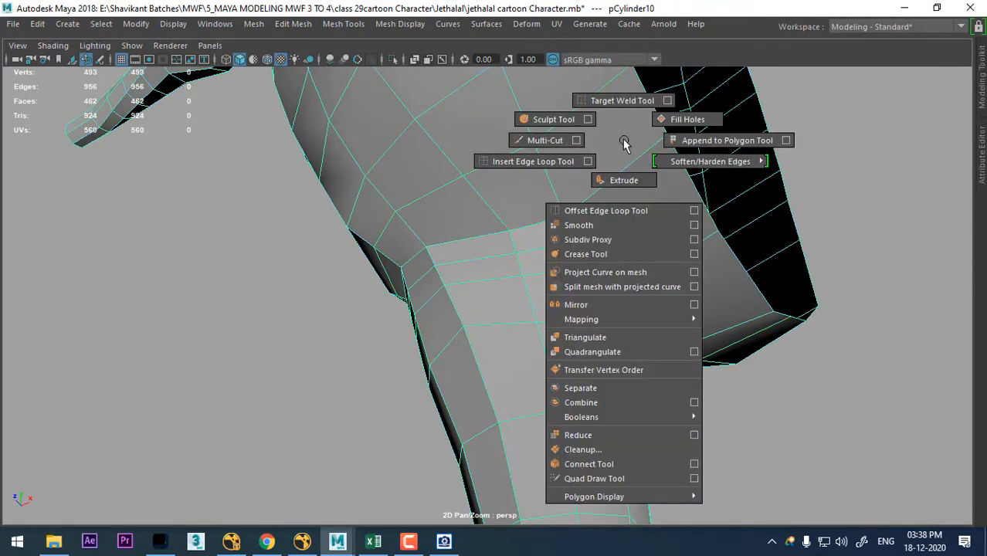
{"action": "left_click", "coordinate": [546, 141]}
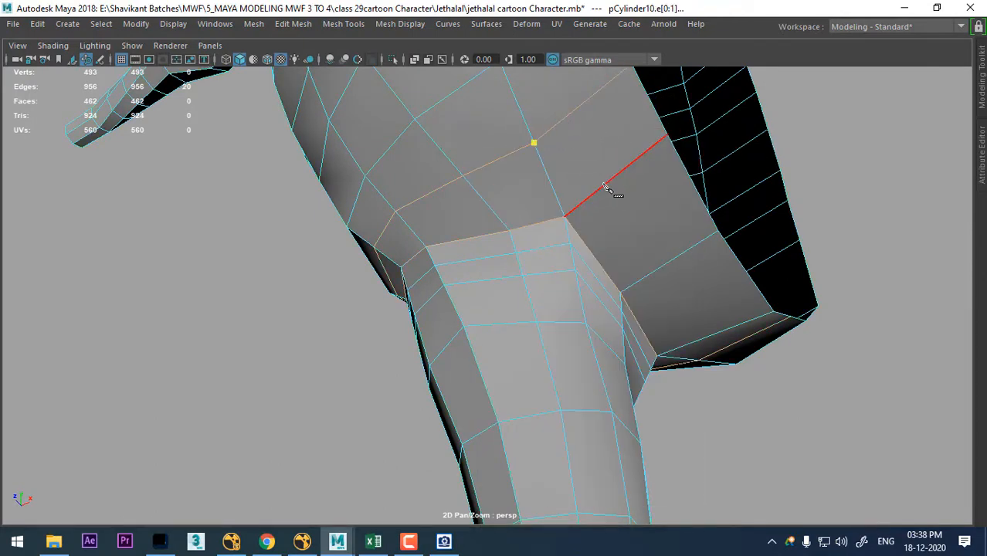
{"action": "left_click_drag", "start_coordinate": [633, 249], "coordinate": [623, 220], "text": "alt"}
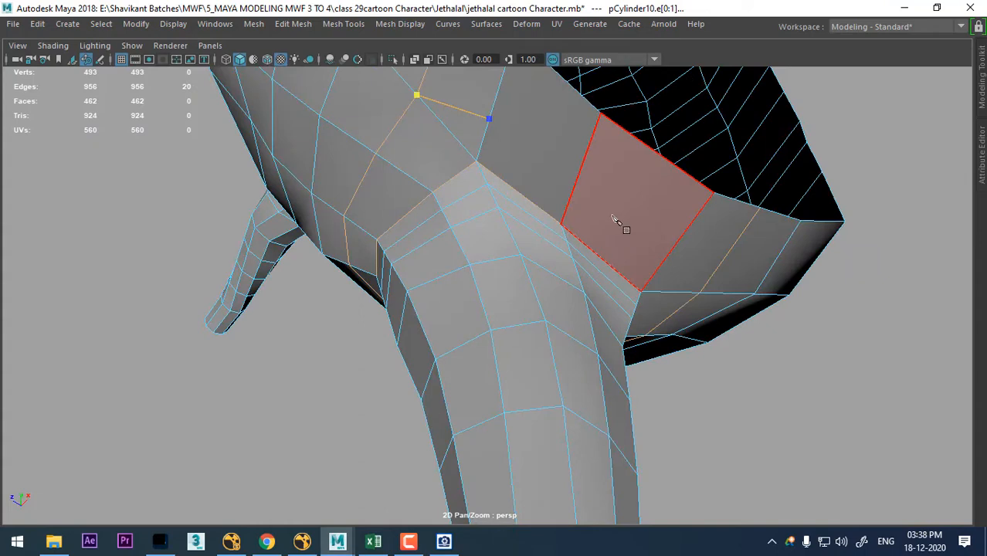
{"action": "left_click", "coordinate": [575, 187]}
{"action": "left_click_drag", "start_coordinate": [576, 189], "coordinate": [633, 195], "text": "alt"}
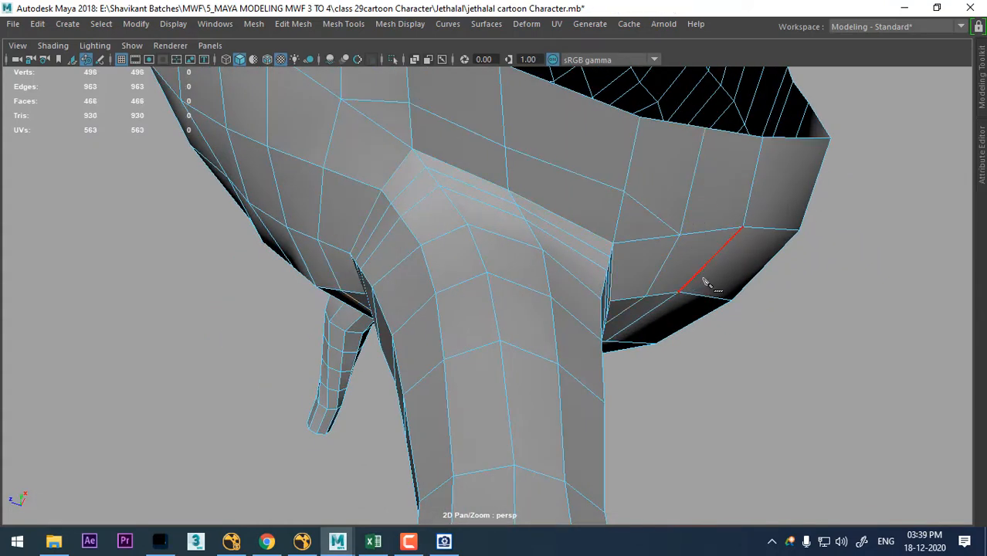
- Collapse the short surplus edges where the new cut meets the old loop near the crotch
{"action": "left_click_drag", "start_coordinate": [561, 208], "coordinate": [554, 143], "text": "alt"}
{"action": "right_click_drag", "start_coordinate": [535, 125], "coordinate": [530, 7]}
{"action": "left_click", "coordinate": [523, 123]}
{"action": "middle_click_drag", "start_coordinate": [582, 202], "coordinate": [590, 263], "text": "alt"}
{"action": "right_click_drag", "start_coordinate": [582, 239], "coordinate": [584, 128], "text": "shift"}
{"action": "left_click_drag", "start_coordinate": [584, 129], "coordinate": [688, 241], "text": "alt"}
{"action": "right_click_drag", "start_coordinate": [688, 241], "coordinate": [700, 123]}
{"action": "left_click", "coordinate": [677, 232]}
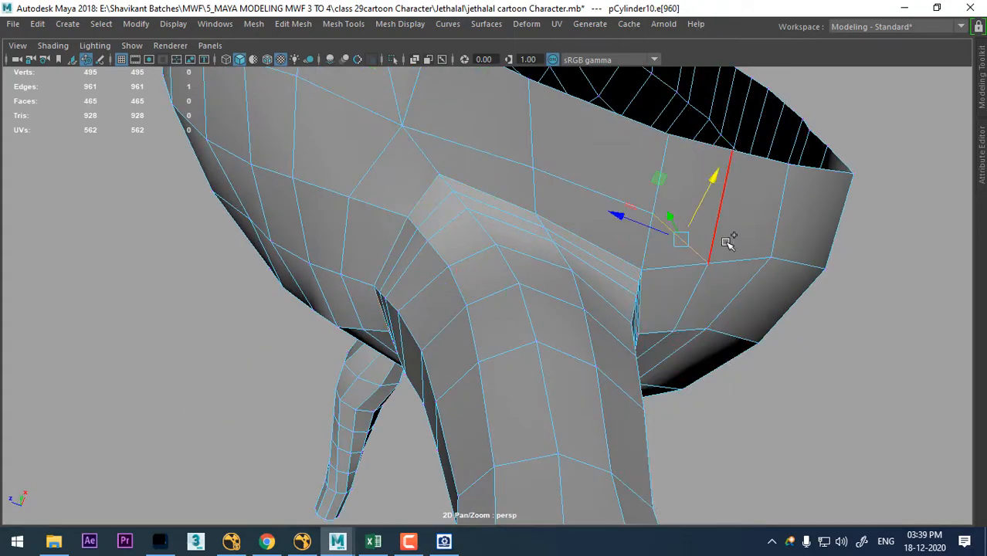
{"action": "right_click_drag", "start_coordinate": [726, 242], "coordinate": [729, 135], "text": "shift"}
- Merge the surplus vertices along the torso's open centre border below the belly to clean up the redirected loop
{"action": "left_click_drag", "start_coordinate": [730, 135], "coordinate": [854, 373], "text": "alt"}
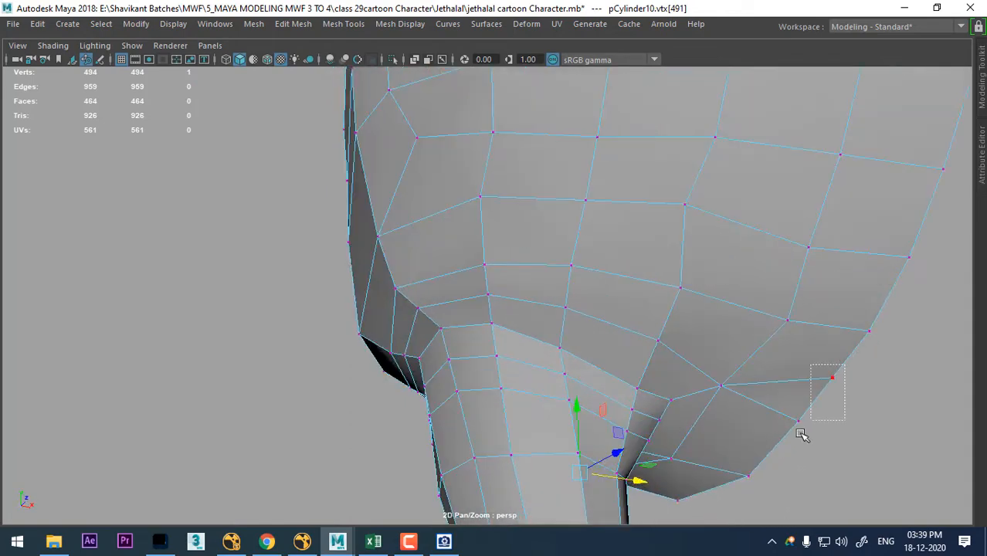
{"action": "left_click_drag", "start_coordinate": [801, 435], "coordinate": [768, 453]}
{"action": "right_click_drag", "start_coordinate": [792, 345], "coordinate": [790, 81], "text": "shift"}
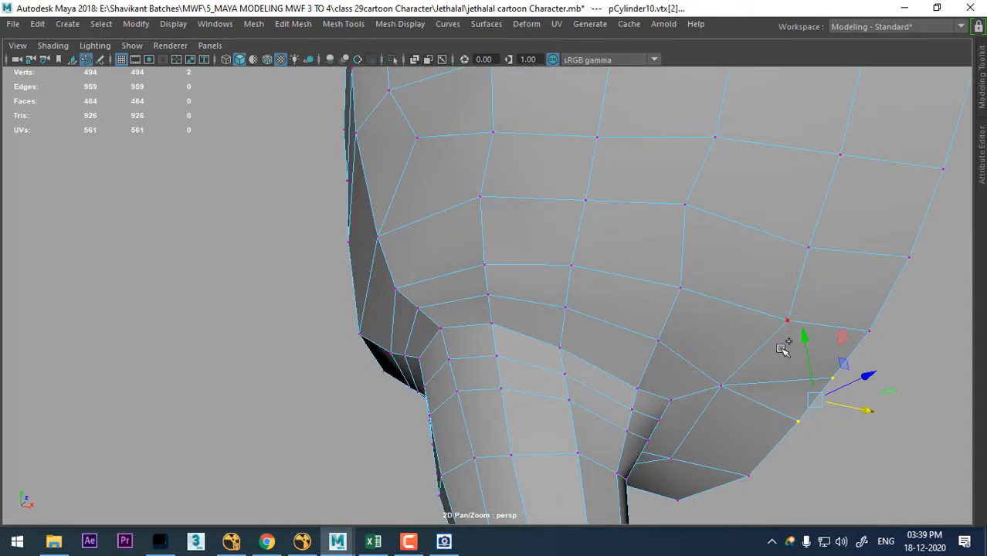
{"action": "right_click_drag", "start_coordinate": [783, 350], "coordinate": [763, 86], "text": "shift"}
{"action": "left_click_drag", "start_coordinate": [564, 304], "coordinate": [269, 406], "text": "alt"}
{"action": "left_click_drag", "start_coordinate": [331, 439], "coordinate": [360, 450], "text": "shift"}
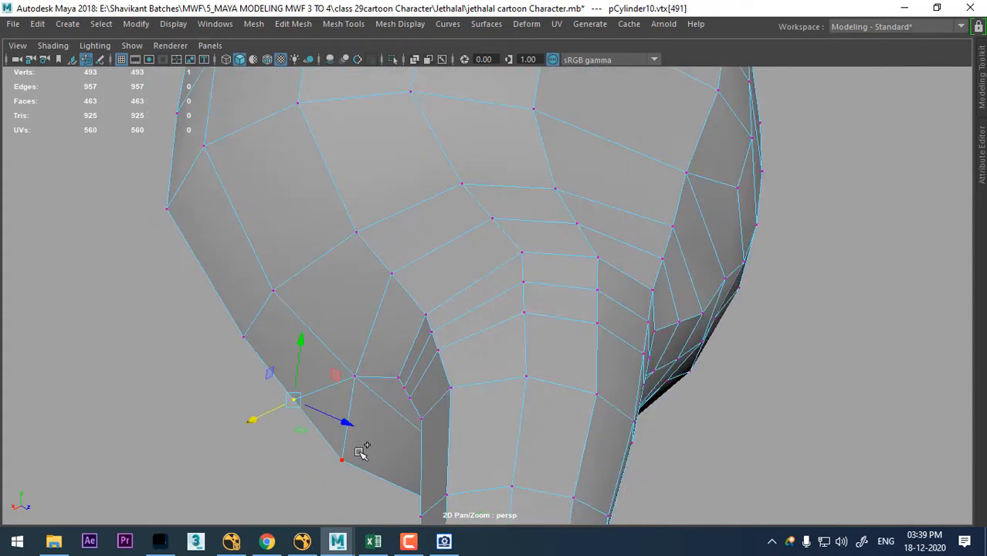
{"action": "right_click_drag", "start_coordinate": [398, 344], "coordinate": [391, 44], "text": "shift"}
- Select the torso edge loop just above the leg root and preview the mesh smoothed
{"action": "right_click_drag", "start_coordinate": [464, 263], "coordinate": [386, 274], "text": "alt"}
{"action": "left_click_drag", "start_coordinate": [448, 289], "coordinate": [428, 322], "text": "alt"}
{"action": "right_click_drag", "start_coordinate": [507, 272], "coordinate": [493, 7]}
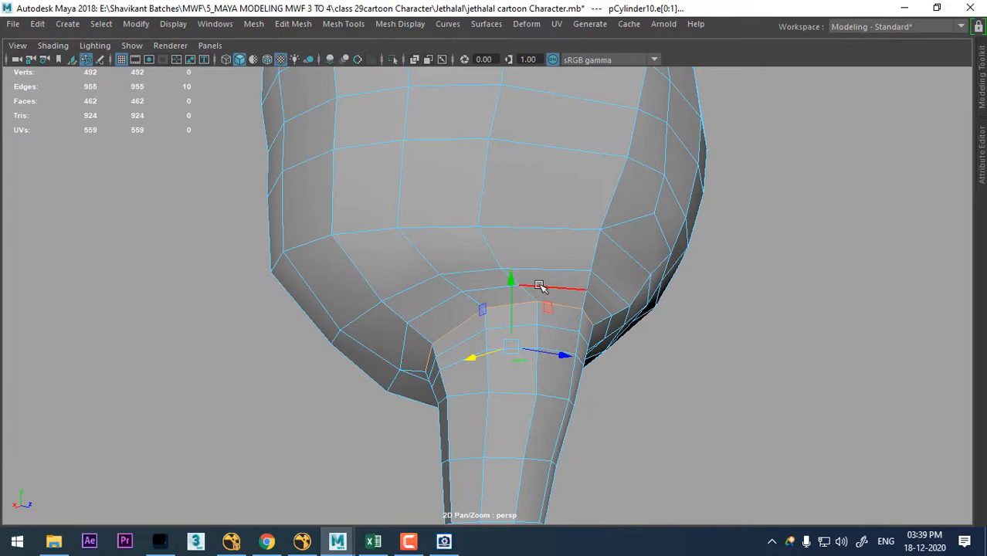
{"action": "left_click_drag", "start_coordinate": [561, 309], "coordinate": [533, 341], "text": "alt"}
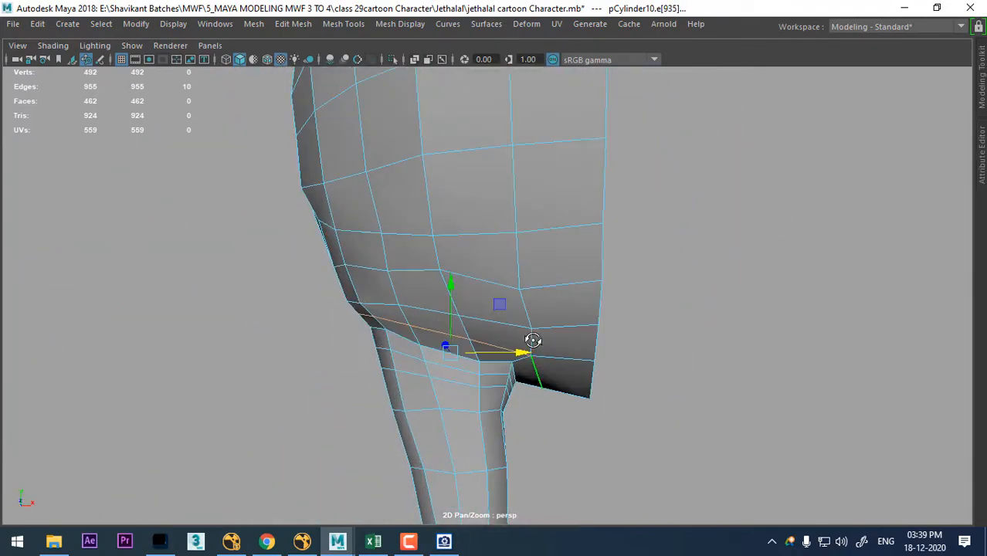
{"action": "key", "text": "3"}
{"action": "left_click_drag", "start_coordinate": [469, 370], "coordinate": [594, 332], "text": "alt"}
- Show the four-view layout and unhide the reference sketches around the character mesh
{"action": "key", "text": "space"}
{"action": "scroll", "coordinate": [275, 379], "scroll_direction": "down", "scroll_amount": 5}
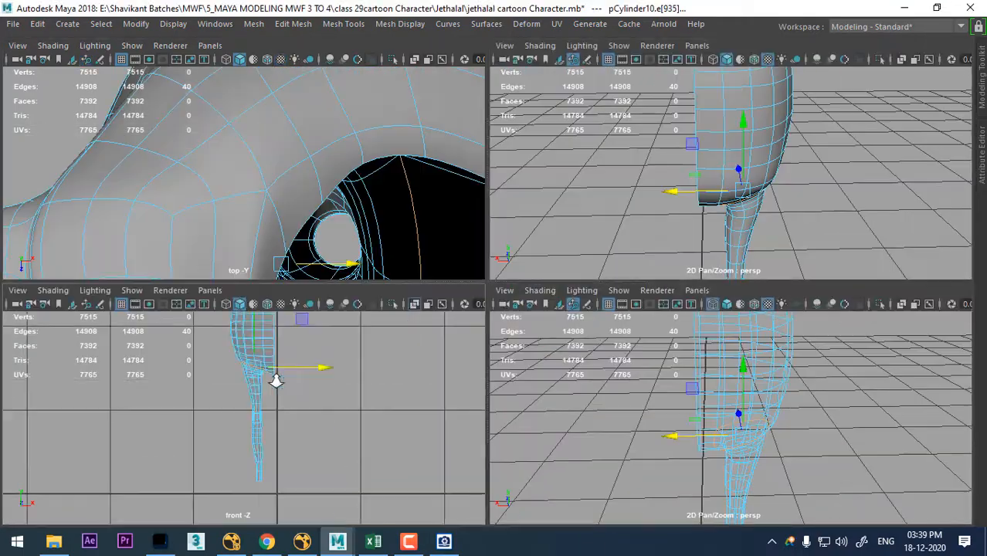
{"action": "middle_click_drag", "start_coordinate": [292, 316], "coordinate": [308, 397], "text": "alt"}
{"action": "scroll", "coordinate": [309, 399], "scroll_direction": "up", "scroll_amount": 2}
{"action": "left_click_drag", "start_coordinate": [736, 417], "coordinate": [752, 415], "text": "alt"}
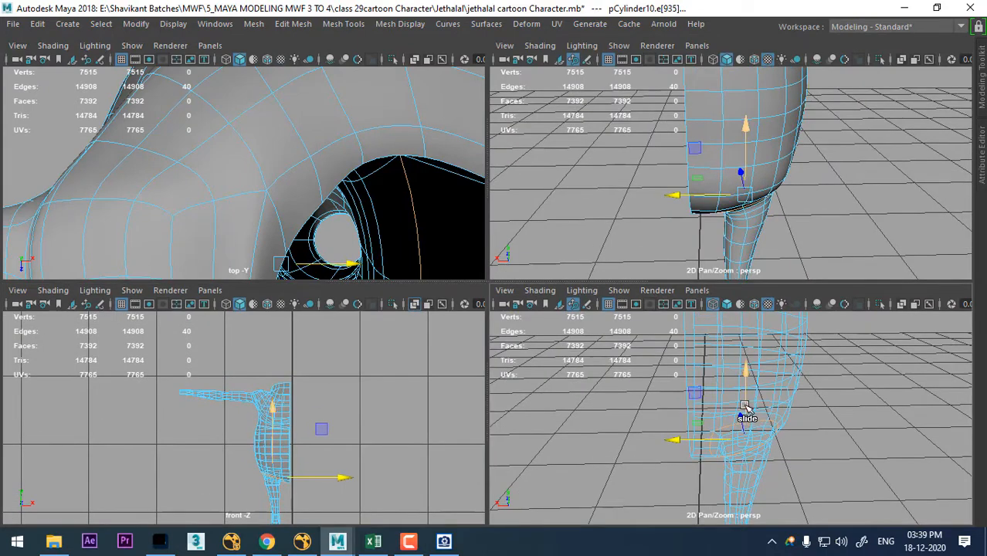
{"action": "key", "text": "ctrl+shift+h"}
{"action": "scroll", "coordinate": [401, 475], "scroll_direction": "up", "scroll_amount": 1}
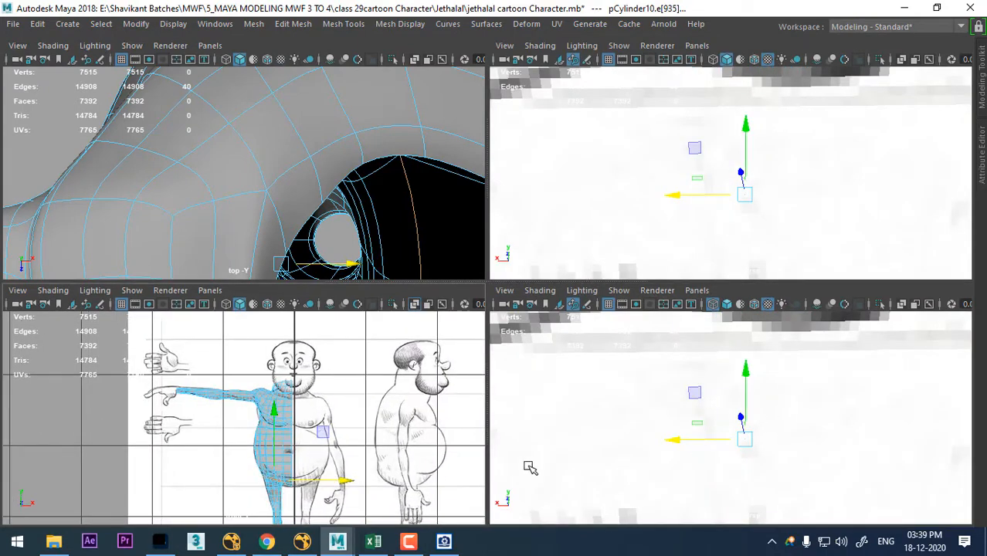
{"action": "scroll", "coordinate": [266, 441], "scroll_direction": "up", "scroll_amount": 1}
{"action": "scroll", "coordinate": [749, 434], "scroll_direction": "down", "scroll_amount": 5}
{"action": "scroll", "coordinate": [839, 447], "scroll_direction": "up", "scroll_amount": 2}
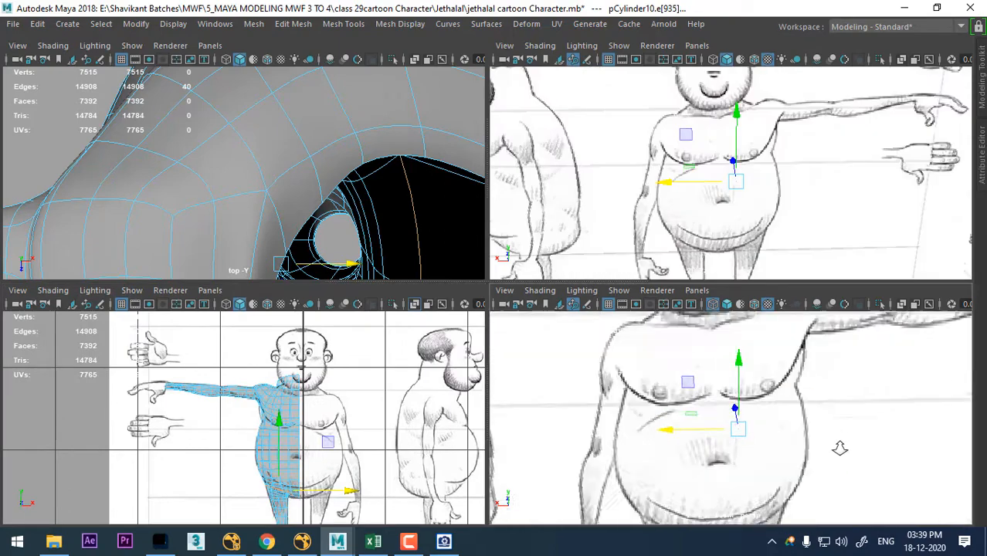
{"action": "middle_click_drag", "start_coordinate": [780, 498], "coordinate": [858, 455], "text": "alt"}
{"action": "scroll", "coordinate": [751, 367], "scroll_direction": "down", "scroll_amount": 5}
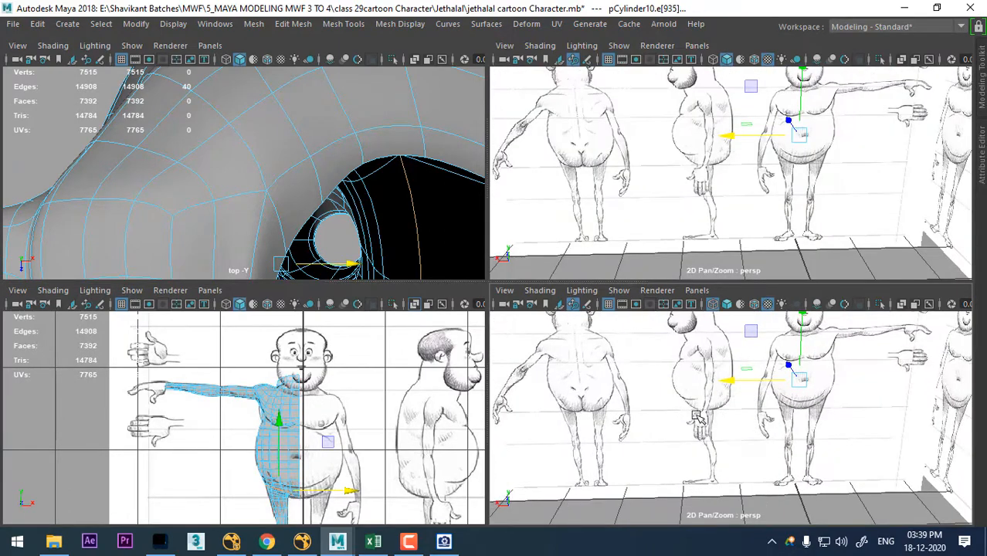
- Change the wireframe perspective viewport to the side view and switch the mesh to vertex selection
{"action": "key", "text": "space"}
{"action": "left_click_drag", "start_coordinate": [697, 415], "coordinate": [796, 416]}
{"action": "scroll", "coordinate": [790, 402], "scroll_direction": "up", "scroll_amount": 3}
{"action": "middle_click_drag", "start_coordinate": [776, 404], "coordinate": [820, 537], "text": "alt"}
{"action": "scroll", "coordinate": [824, 485], "scroll_direction": "up", "scroll_amount": 3}
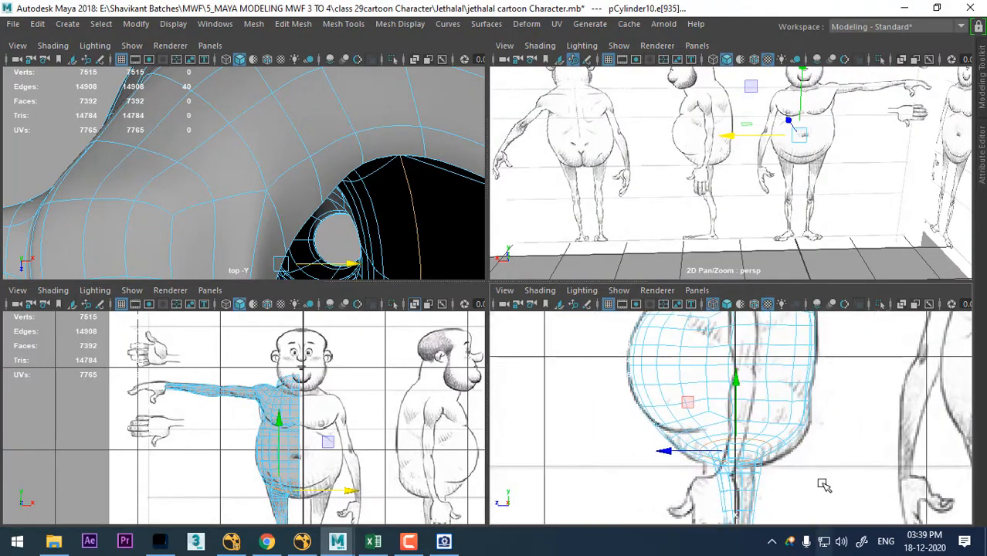
{"action": "scroll", "coordinate": [803, 464], "scroll_direction": "up", "scroll_amount": 5}
{"action": "right_click_drag", "start_coordinate": [762, 124], "coordinate": [674, 127]}
{"action": "scroll", "coordinate": [840, 397], "scroll_direction": "up", "scroll_amount": 2}
{"action": "middle_click_drag", "start_coordinate": [799, 438], "coordinate": [778, 438], "text": "alt"}
{"action": "scroll", "coordinate": [831, 457], "scroll_direction": "up", "scroll_amount": 2}
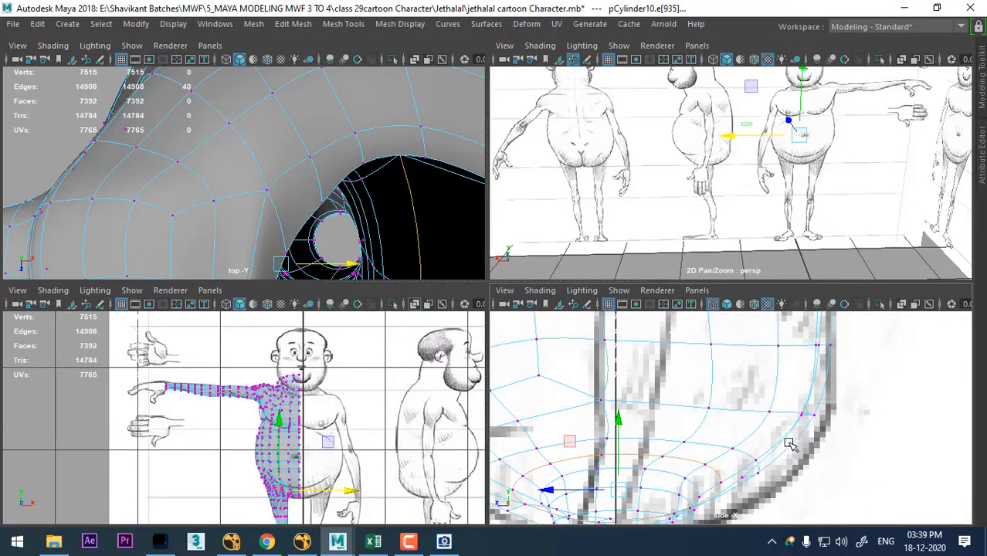
- Move the three vertices at the back of the buttock outward onto the side sketch's outline
{"action": "left_click_drag", "start_coordinate": [788, 442], "coordinate": [788, 445]}
{"action": "middle_click_drag", "start_coordinate": [818, 424], "coordinate": [797, 390], "text": "alt"}
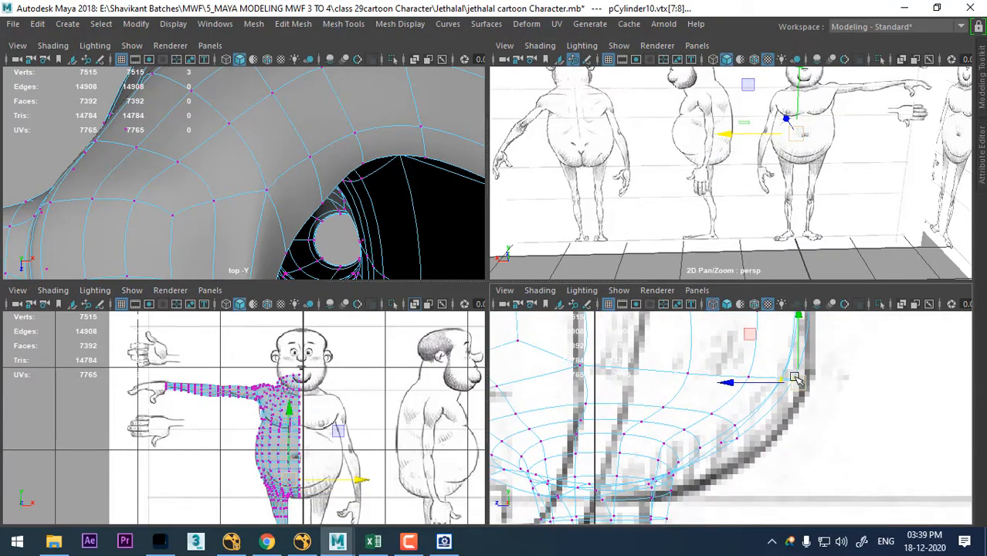
{"action": "left_click_drag", "start_coordinate": [795, 389], "coordinate": [805, 403]}
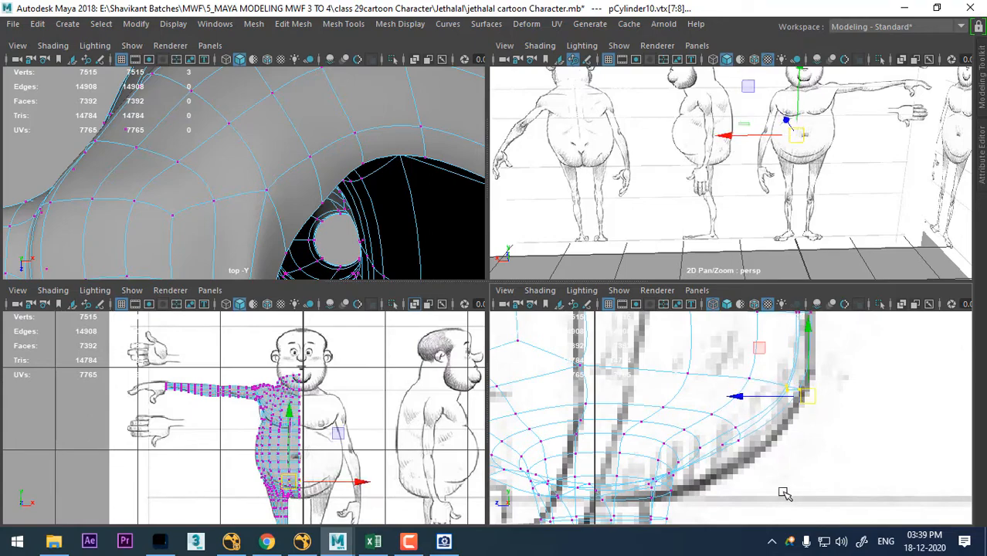
- Select the three vertices on the buttock's lower curve and move them down onto the side sketch's outline
{"action": "left_click_drag", "start_coordinate": [744, 418], "coordinate": [719, 471]}
{"action": "left_click_drag", "start_coordinate": [884, 170], "coordinate": [785, 195], "text": "alt"}
{"action": "scroll", "coordinate": [735, 115], "scroll_direction": "up", "scroll_amount": 3}
{"action": "left_click_drag", "start_coordinate": [739, 84], "coordinate": [646, 119], "text": "alt"}
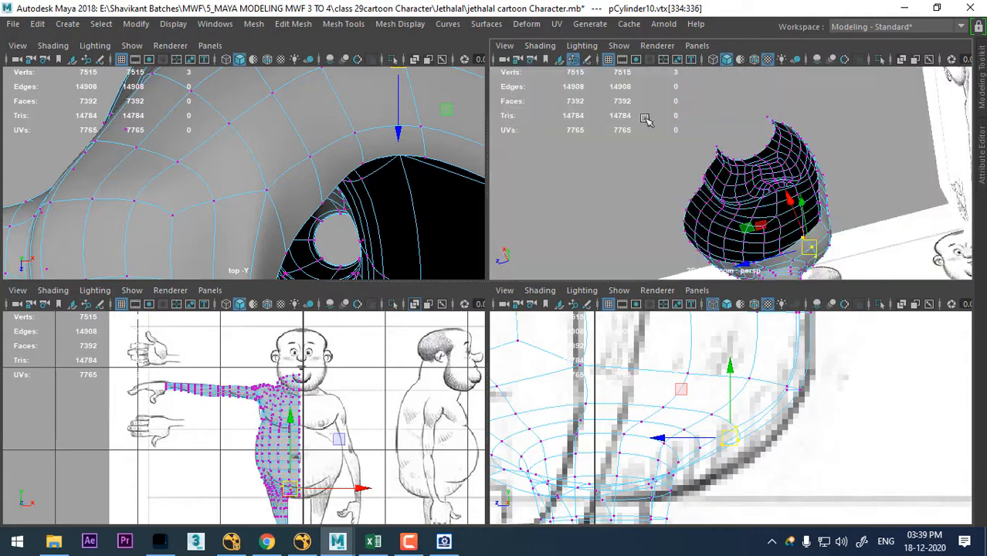
{"action": "middle_click_drag", "start_coordinate": [779, 176], "coordinate": [768, 81], "text": "alt"}
{"action": "scroll", "coordinate": [778, 142], "scroll_direction": "up", "scroll_amount": 3}
{"action": "middle_click_drag", "start_coordinate": [778, 143], "coordinate": [737, 219], "text": "alt"}
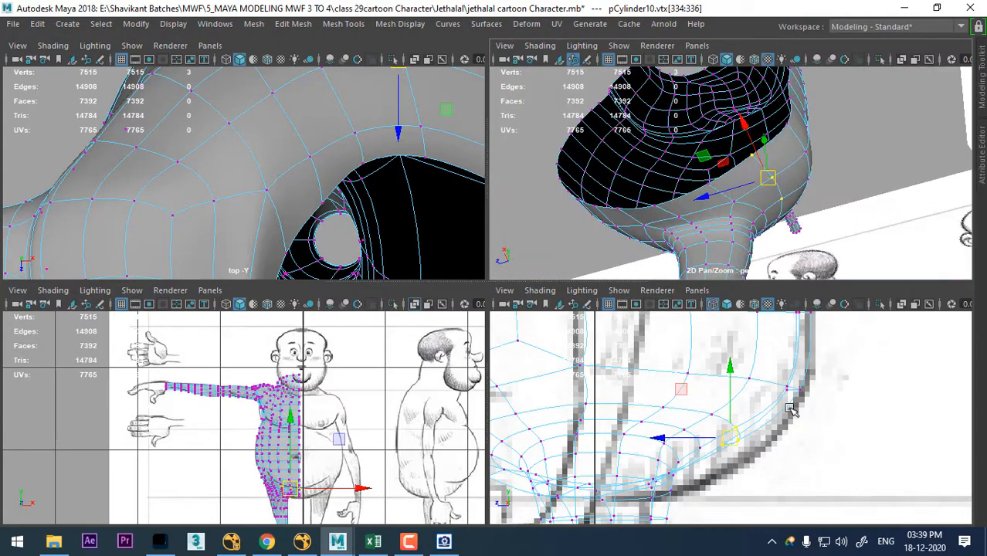
{"action": "left_click_drag", "start_coordinate": [724, 440], "coordinate": [732, 466]}
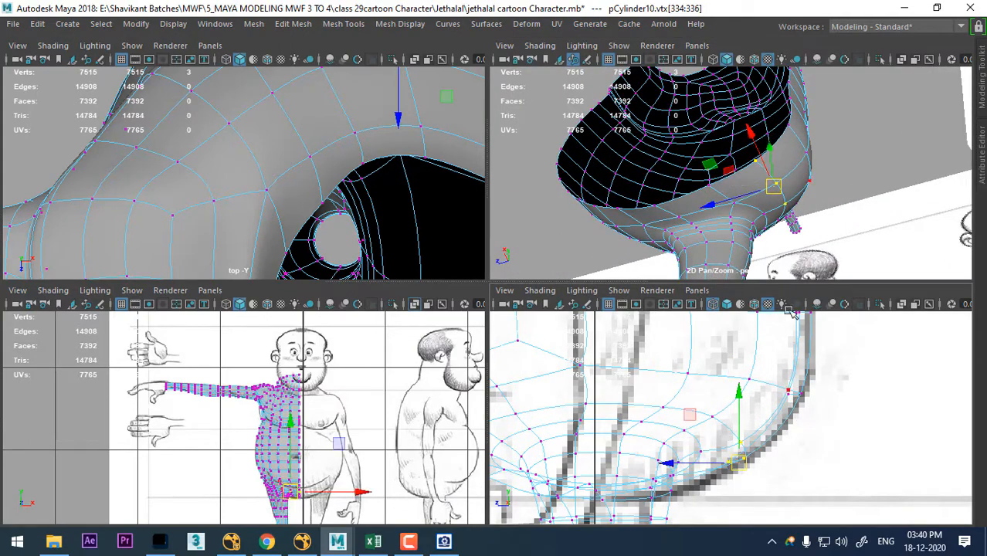
- Compare the buttock area of the mesh with the side and back reference sketches in the perspective and front views
{"action": "mouse_move", "coordinate": [773, 169]}
{"action": "left_mouse_down", "text": "alt"}
{"action": "mouse_move", "coordinate": [777, 186]}
{"action": "mouse_move", "coordinate": [766, 163]}
{"action": "left_mouse_up", "text": "alt"}
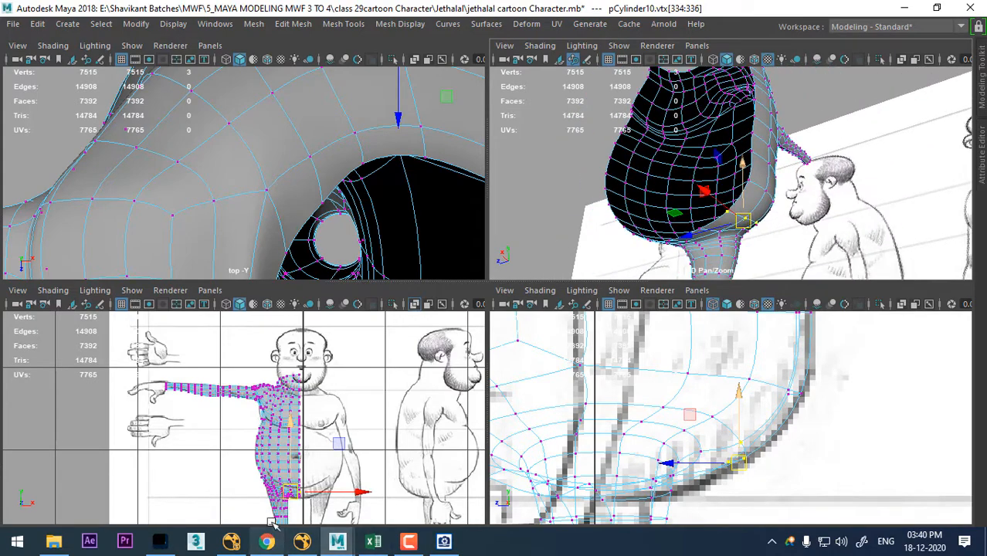
{"action": "mouse_move", "coordinate": [874, 206]}
{"action": "left_mouse_down", "text": "alt"}
{"action": "mouse_move", "coordinate": [852, 178]}
{"action": "mouse_move", "coordinate": [944, 190]}
{"action": "left_mouse_up", "text": "alt"}
{"action": "scroll", "coordinate": [646, 157], "scroll_direction": "down", "scroll_amount": 5}
{"action": "scroll", "coordinate": [319, 483], "scroll_direction": "down", "scroll_amount": 1}
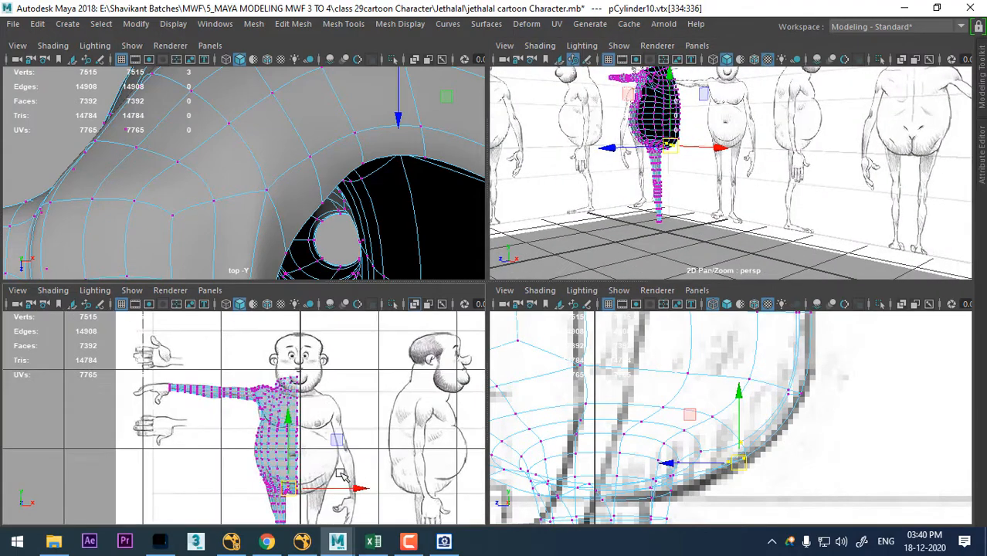
{"action": "middle_click_drag", "start_coordinate": [464, 497], "coordinate": [307, 448], "text": "alt"}
{"action": "middle_click_drag", "start_coordinate": [358, 424], "coordinate": [329, 426], "text": "alt"}
{"action": "scroll", "coordinate": [398, 432], "scroll_direction": "up", "scroll_amount": 1}
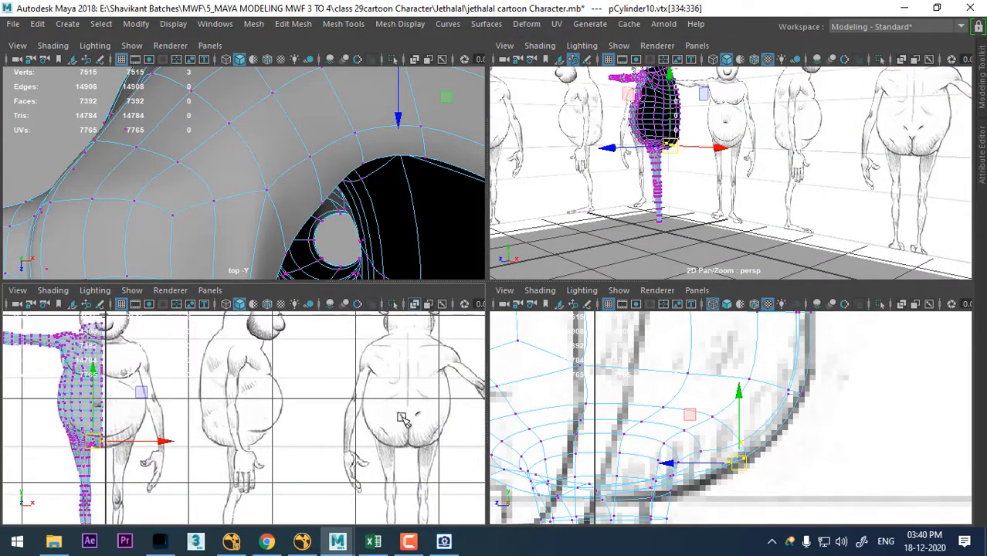
{"action": "left_click_drag", "start_coordinate": [675, 172], "coordinate": [616, 139], "text": "alt"}
{"action": "middle_click_drag", "start_coordinate": [761, 166], "coordinate": [783, 246], "text": "alt"}
{"action": "scroll", "coordinate": [783, 245], "scroll_direction": "up", "scroll_amount": 3}
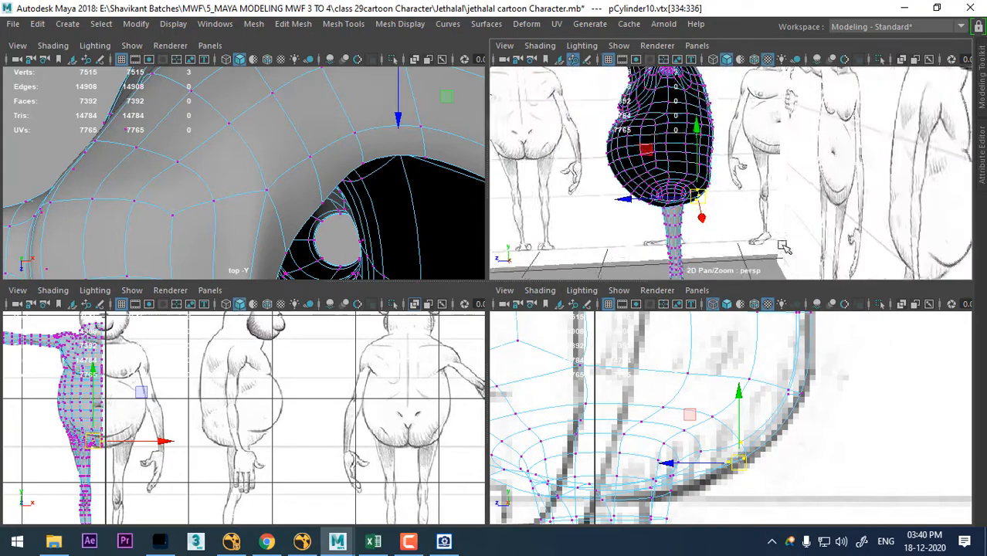
{"action": "left_click_drag", "start_coordinate": [783, 245], "coordinate": [819, 240], "text": "alt"}
- Return to object mode, select the character mesh, hide everything else and maximize the perspective view
{"action": "right_click_drag", "start_coordinate": [731, 114], "coordinate": [779, 75]}
{"action": "left_click", "coordinate": [751, 125]}
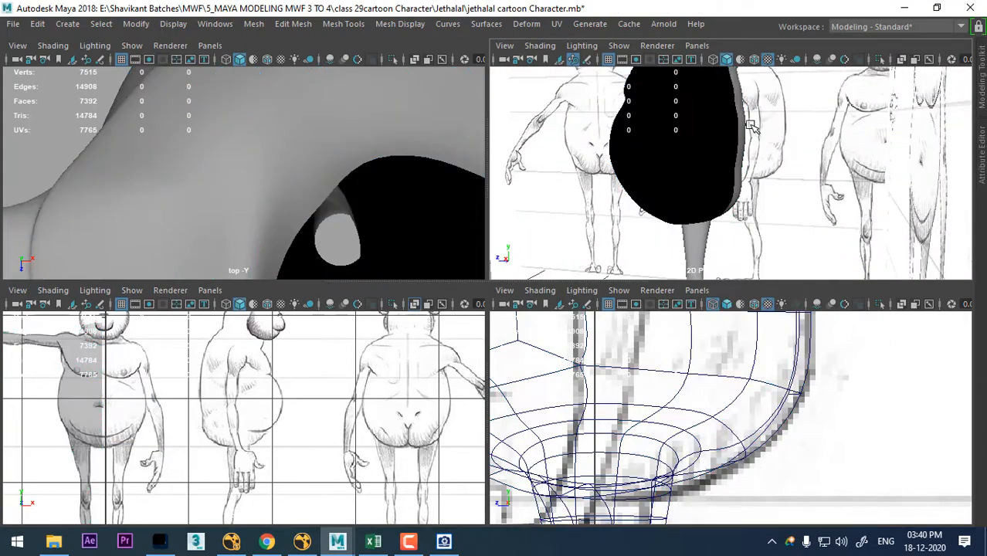
{"action": "left_click", "coordinate": [744, 126]}
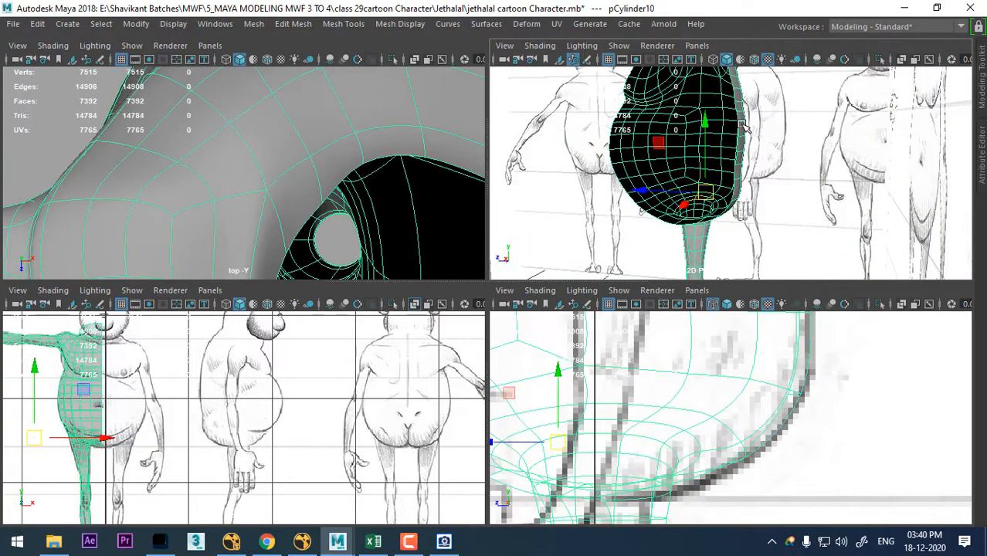
{"action": "key", "text": "alt+h"}
{"action": "key", "text": "space"}
{"action": "left_click_drag", "start_coordinate": [764, 277], "coordinate": [669, 290], "text": "alt"}
{"action": "middle_click_drag", "start_coordinate": [669, 291], "coordinate": [793, 346], "text": "alt"}
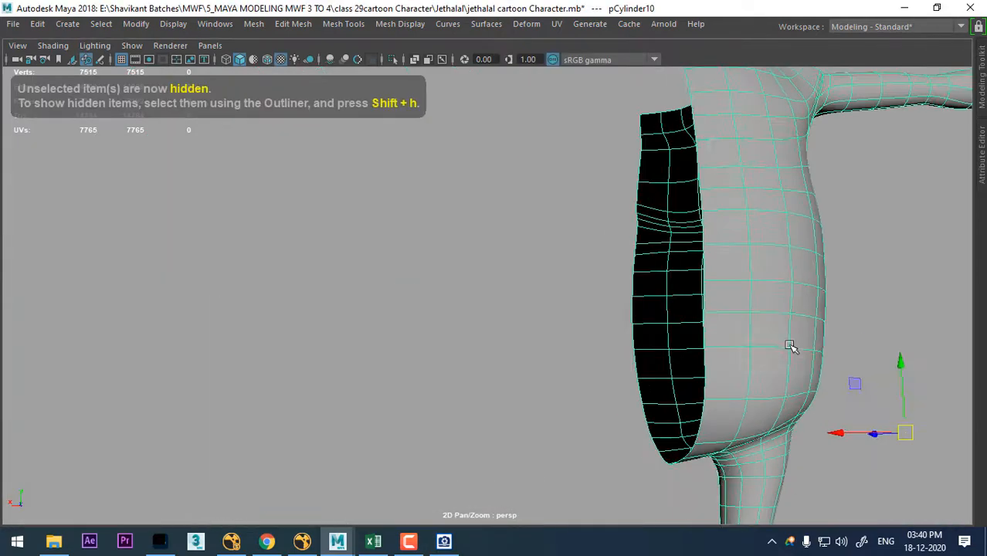
- Select the open border edges along the lower back centre line of the buttock
{"action": "left_click_drag", "start_coordinate": [794, 346], "coordinate": [692, 271], "text": "alt"}
{"action": "right_click_drag", "start_coordinate": [682, 124], "coordinate": [667, 77]}
{"action": "left_click_drag", "start_coordinate": [674, 243], "coordinate": [687, 249], "text": "alt"}
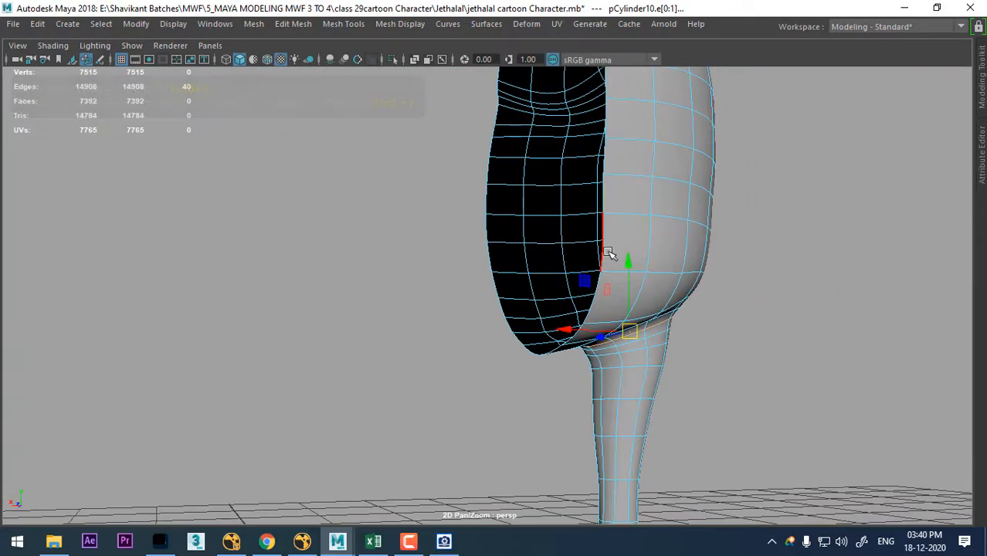
{"action": "left_click", "coordinate": [608, 248]}
{"action": "left_click_drag", "start_coordinate": [607, 308], "coordinate": [671, 313], "text": "alt"}
{"action": "middle_click_drag", "start_coordinate": [671, 313], "coordinate": [643, 341], "text": "alt"}
{"action": "double_click", "coordinate": [568, 311]}
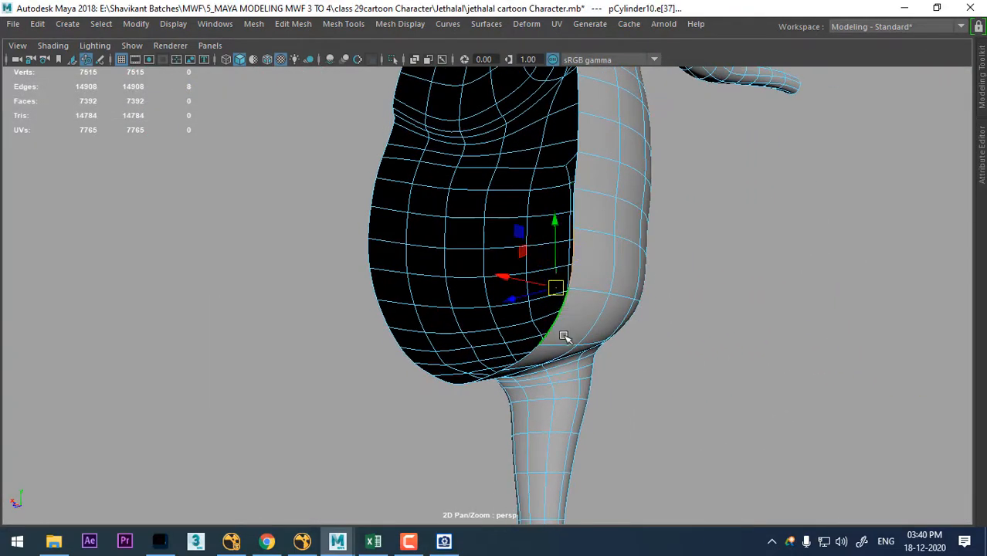
{"action": "left_click_drag", "start_coordinate": [564, 338], "coordinate": [628, 253], "text": "alt"}
{"action": "left_click_drag", "start_coordinate": [671, 280], "coordinate": [432, 207], "text": "alt"}
{"action": "left_click_drag", "start_coordinate": [688, 246], "coordinate": [712, 330], "text": "alt"}
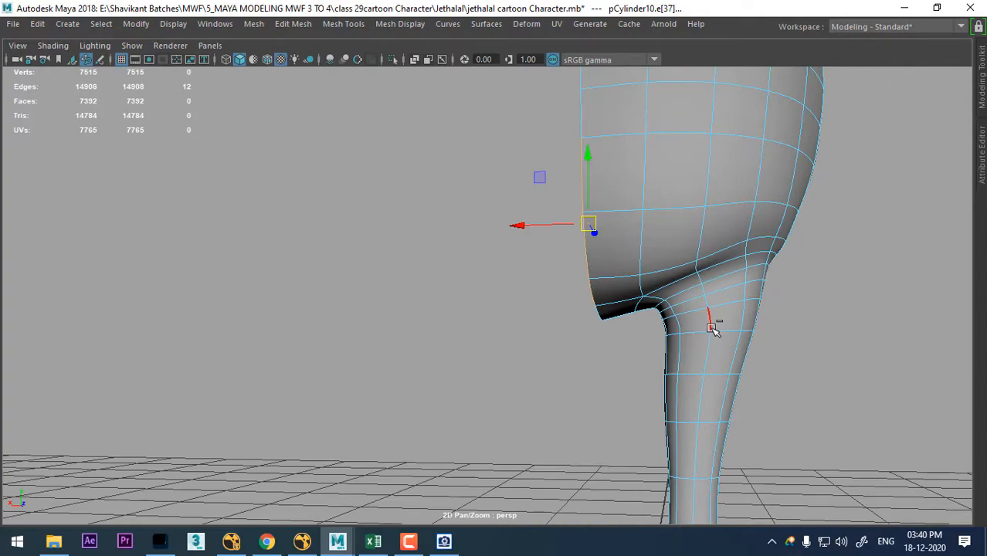
- Unhide the opposite half of the torso and return to object mode
{"action": "key", "text": "ctrl+shift+h"}
{"action": "left_click_drag", "start_coordinate": [757, 298], "coordinate": [666, 333], "text": "alt"}
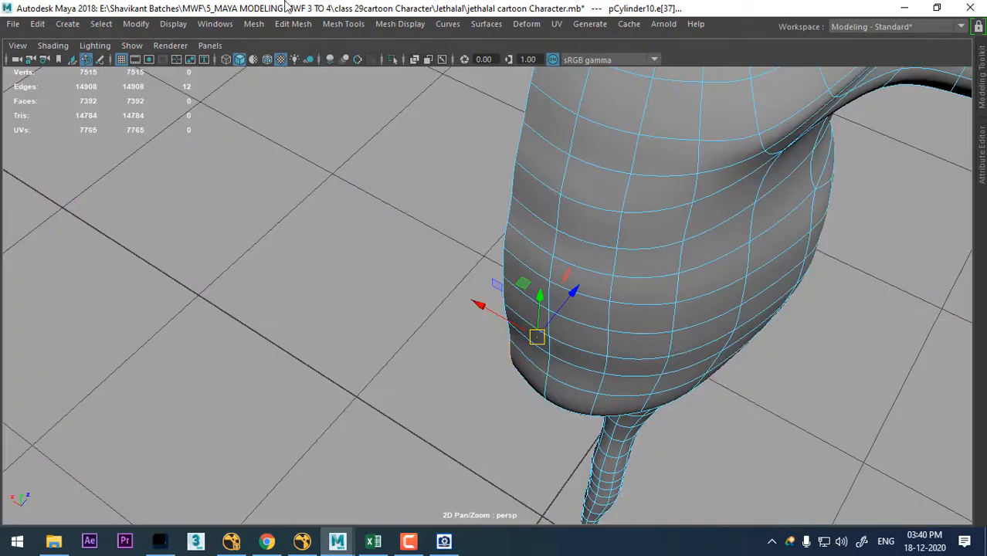
{"action": "left_click", "coordinate": [164, 24]}
{"action": "mouse_move", "coordinate": [232, 122]}
{"action": "left_click", "coordinate": [504, 186]}
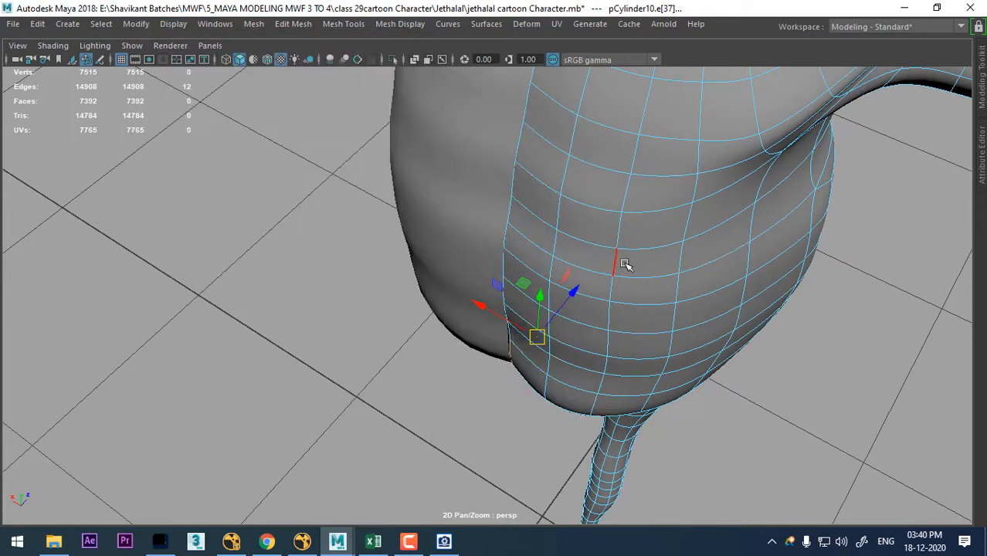
{"action": "right_click_drag", "start_coordinate": [623, 123], "coordinate": [742, 99]}
{"action": "left_click", "coordinate": [842, 260]}
{"action": "left_click", "coordinate": [635, 300]}
{"action": "right_click_drag", "start_coordinate": [621, 124], "coordinate": [690, 109]}
{"action": "left_click", "coordinate": [792, 243]}
{"action": "right_click_drag", "start_coordinate": [741, 204], "coordinate": [813, 75]}
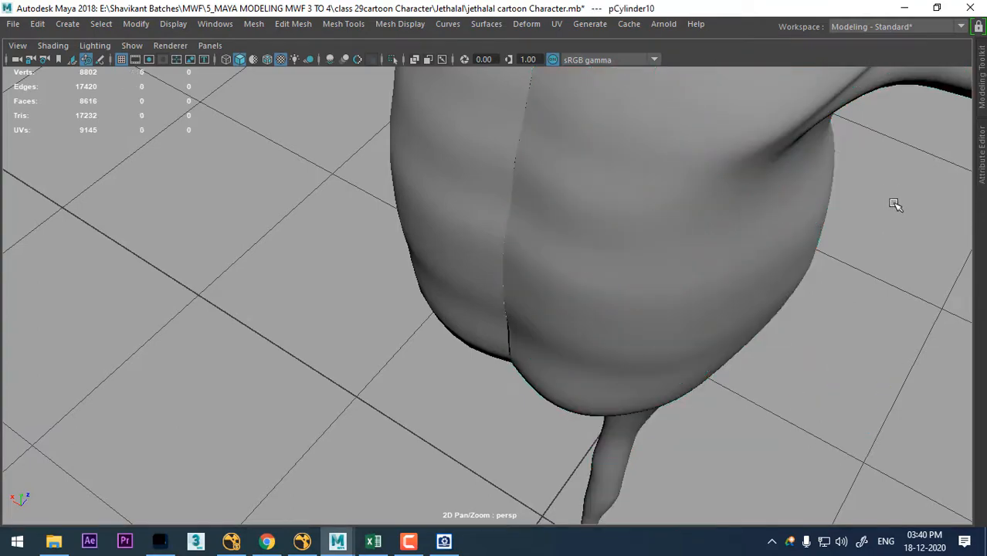
- Isolate the two torso halves by hiding everything else, and select the half that has the leg
{"action": "left_click", "coordinate": [485, 269]}
{"action": "key", "text": "alt+h"}
{"action": "left_click_drag", "start_coordinate": [585, 256], "coordinate": [761, 291], "text": "alt"}
{"action": "left_click", "coordinate": [783, 297]}
{"action": "scroll", "coordinate": [733, 278], "scroll_direction": "up", "scroll_amount": 2}
{"action": "middle_click_drag", "start_coordinate": [732, 278], "coordinate": [767, 383], "text": "alt"}
{"action": "left_click_drag", "start_coordinate": [767, 384], "coordinate": [720, 308], "text": "alt"}
{"action": "left_click", "coordinate": [719, 307]}
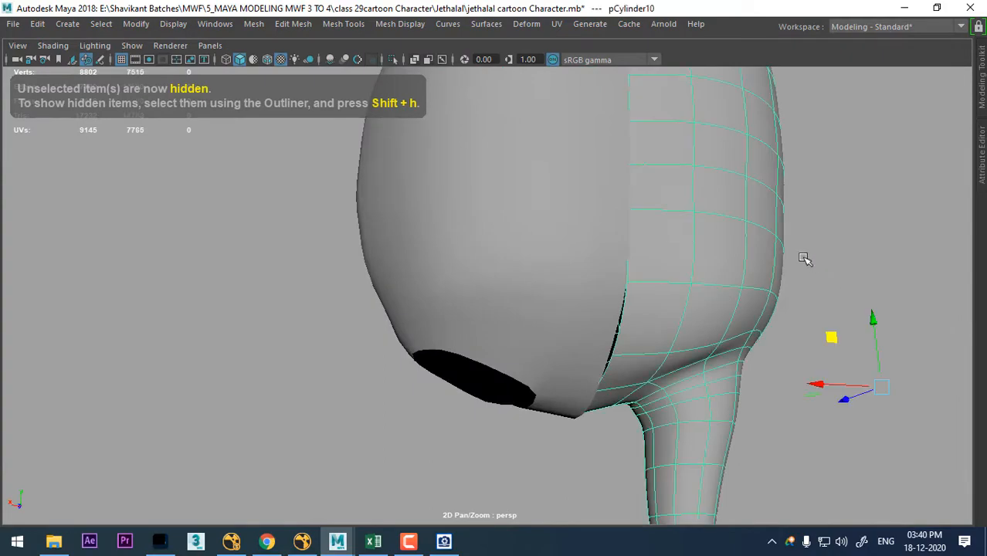
- Select the two lower vertices on the buttock's back centre seam and push them inward to deepen the crease
{"action": "left_click_drag", "start_coordinate": [804, 258], "coordinate": [888, 203], "text": "alt"}
{"action": "right_click_drag", "start_coordinate": [860, 127], "coordinate": [798, 126]}
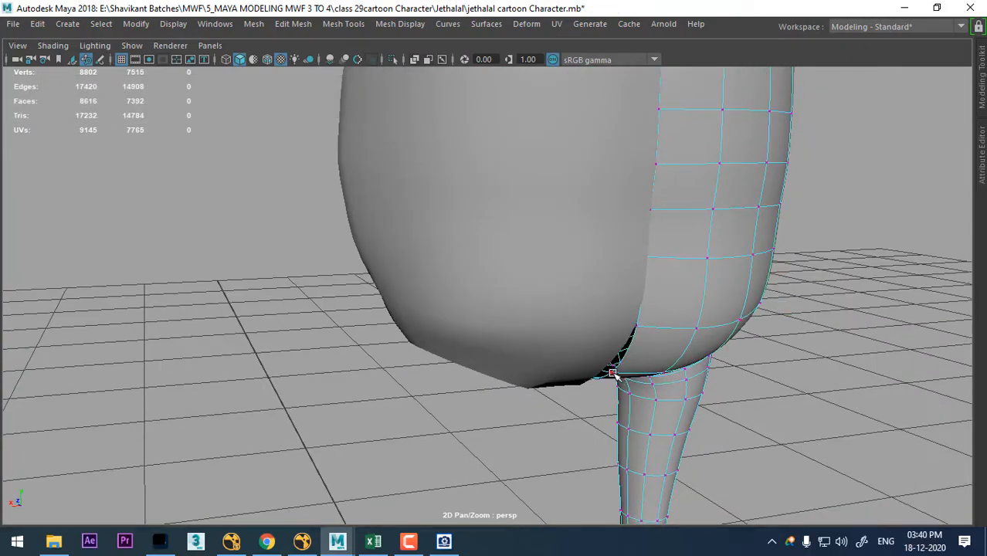
{"action": "left_click", "coordinate": [612, 374]}
{"action": "left_click_drag", "start_coordinate": [612, 309], "coordinate": [740, 328], "text": "alt"}
{"action": "left_click", "coordinate": [617, 292]}
{"action": "left_click", "coordinate": [740, 328]}
{"action": "left_click", "coordinate": [629, 311]}
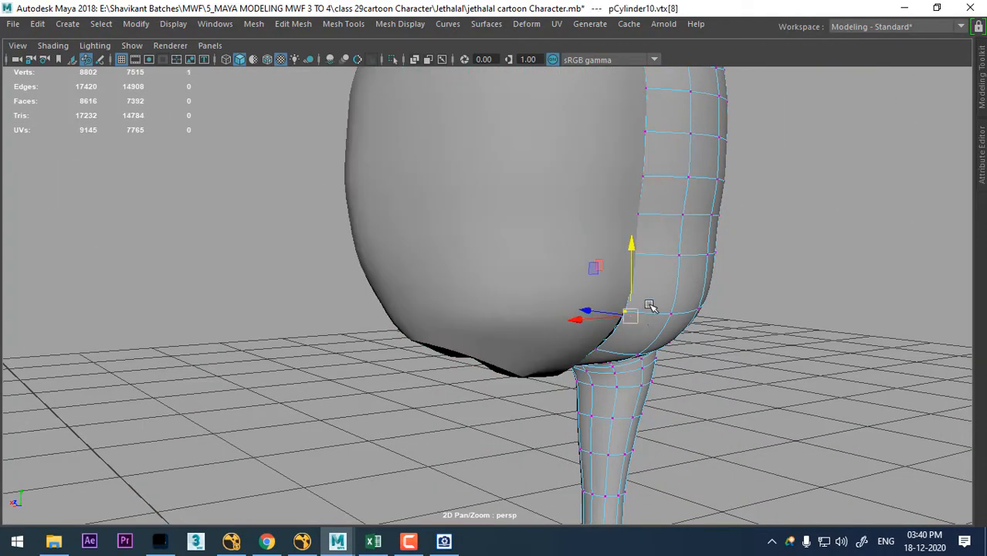
{"action": "left_click_drag", "start_coordinate": [650, 307], "coordinate": [631, 267], "text": "alt"}
{"action": "left_click", "coordinate": [657, 364], "text": "shift"}
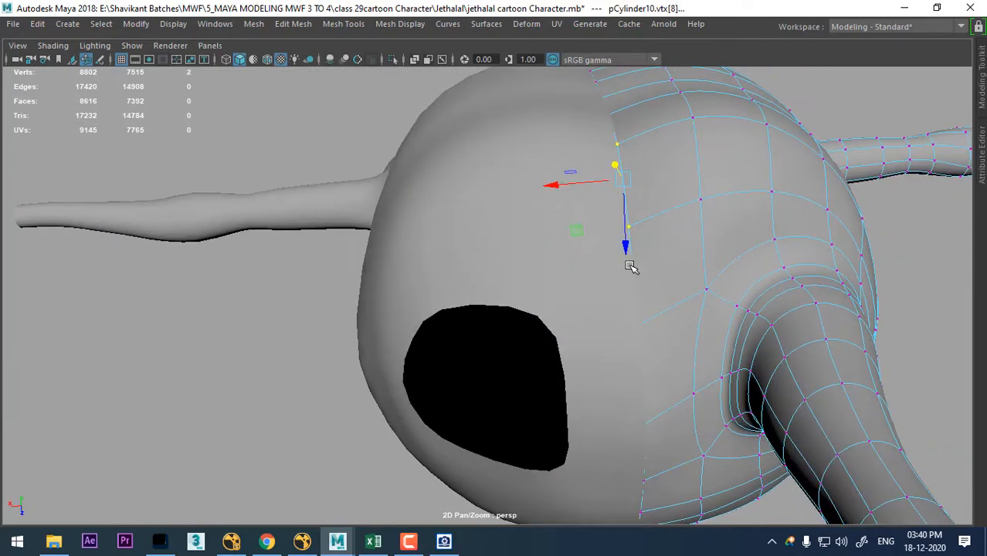
{"action": "left_click_drag", "start_coordinate": [588, 187], "coordinate": [607, 194], "text": "alt"}
{"action": "left_click_drag", "start_coordinate": [621, 229], "coordinate": [694, 246]}
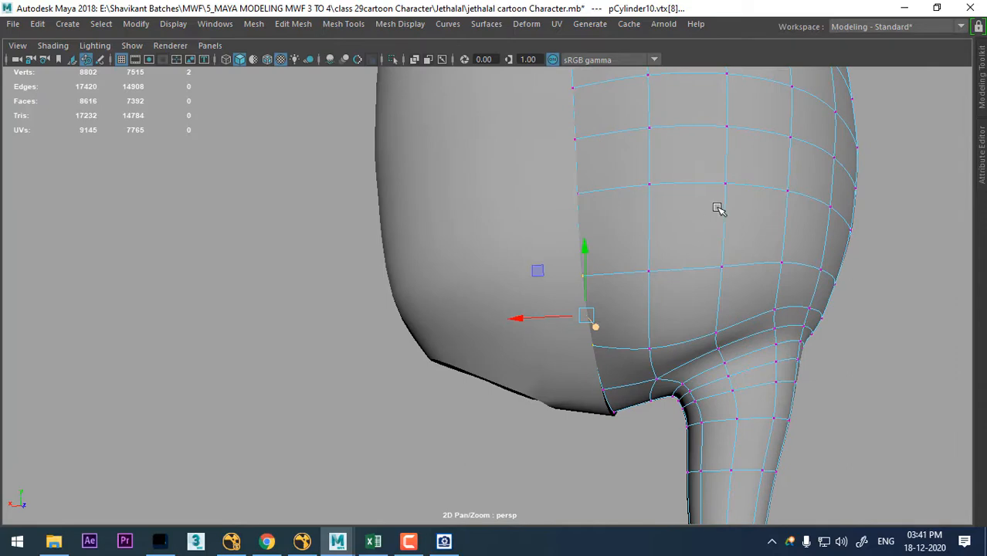
{"action": "left_click_drag", "start_coordinate": [717, 208], "coordinate": [690, 220], "text": "alt"}
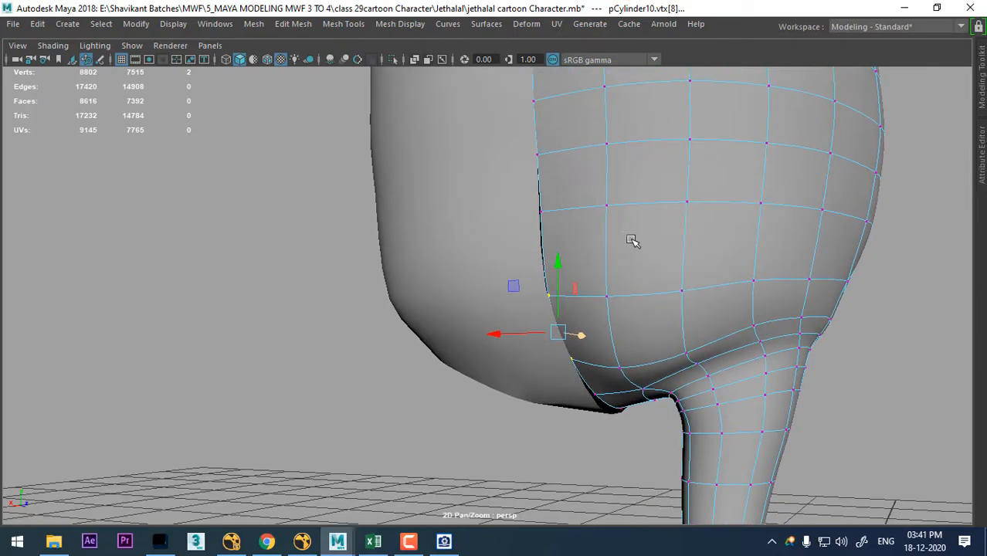
- Split the ring of vertical edges across the buttock to add a horizontal edge loop above the crease
{"action": "left_click_drag", "start_coordinate": [632, 240], "coordinate": [655, 253], "text": "alt"}
{"action": "right_click_drag", "start_coordinate": [672, 231], "coordinate": [676, 6]}
{"action": "left_click", "coordinate": [658, 235]}
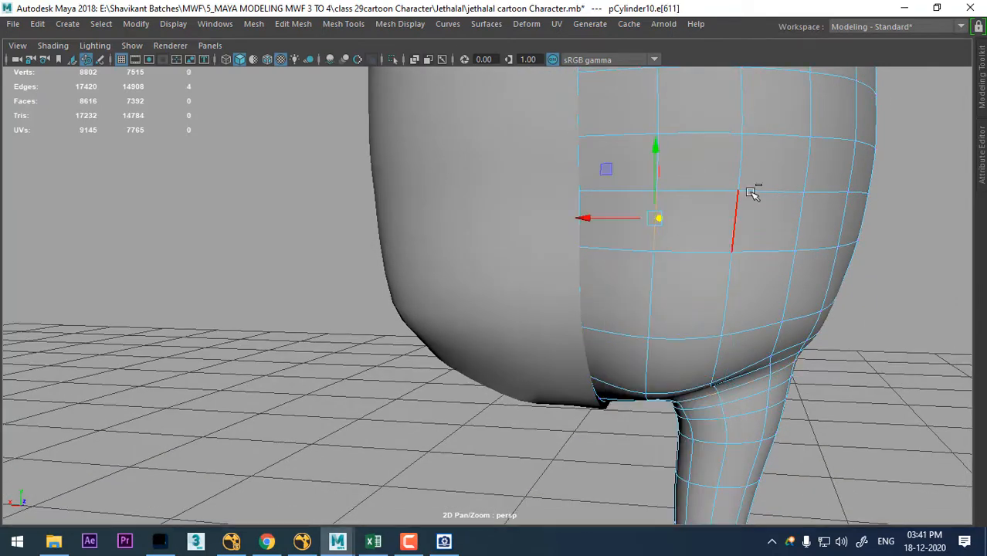
{"action": "right_click_drag", "start_coordinate": [780, 177], "coordinate": [533, 208], "text": "ctrl"}
{"action": "left_click_drag", "start_coordinate": [853, 258], "coordinate": [566, 215], "text": "alt"}
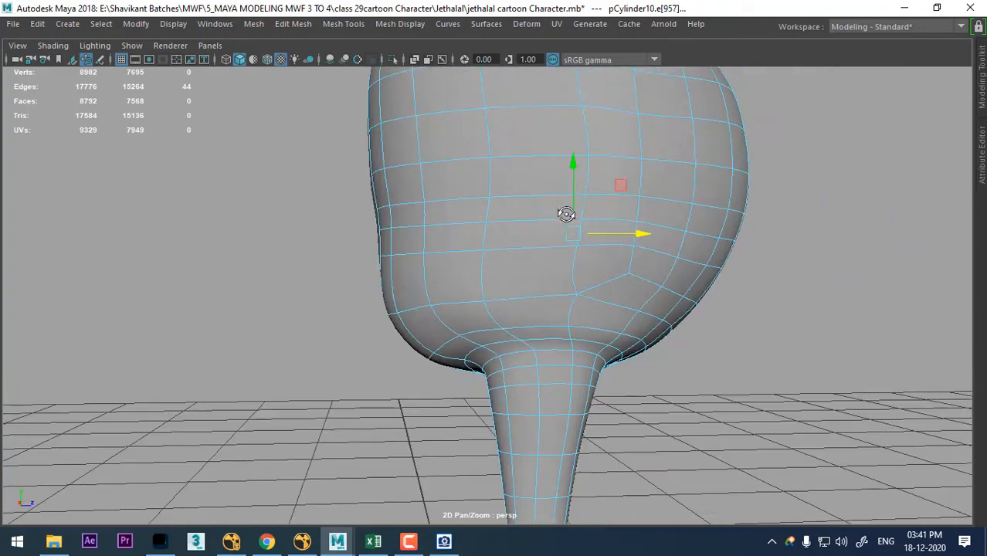
{"action": "left_click_drag", "start_coordinate": [716, 245], "coordinate": [698, 289], "text": "alt"}
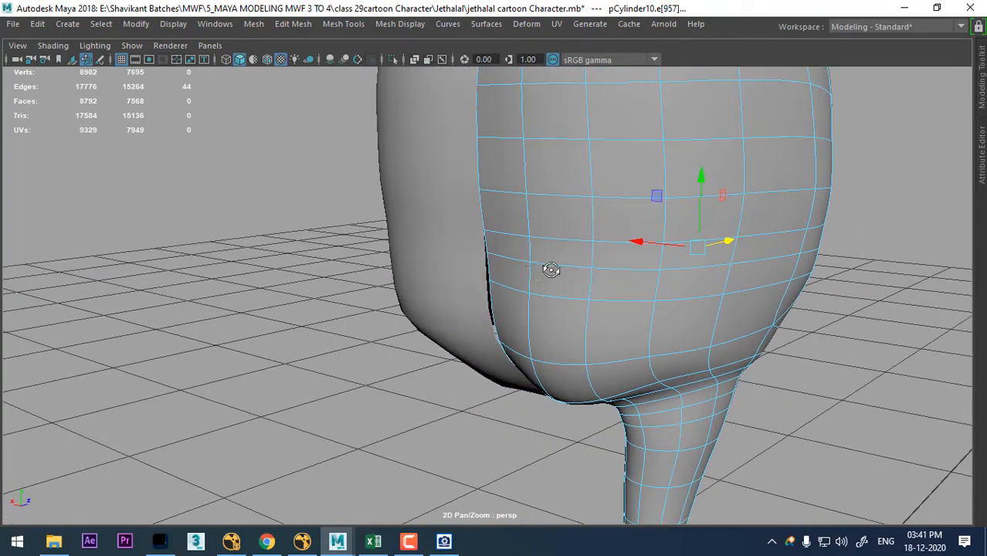
{"action": "left_click_drag", "start_coordinate": [548, 269], "coordinate": [635, 211], "text": "alt"}
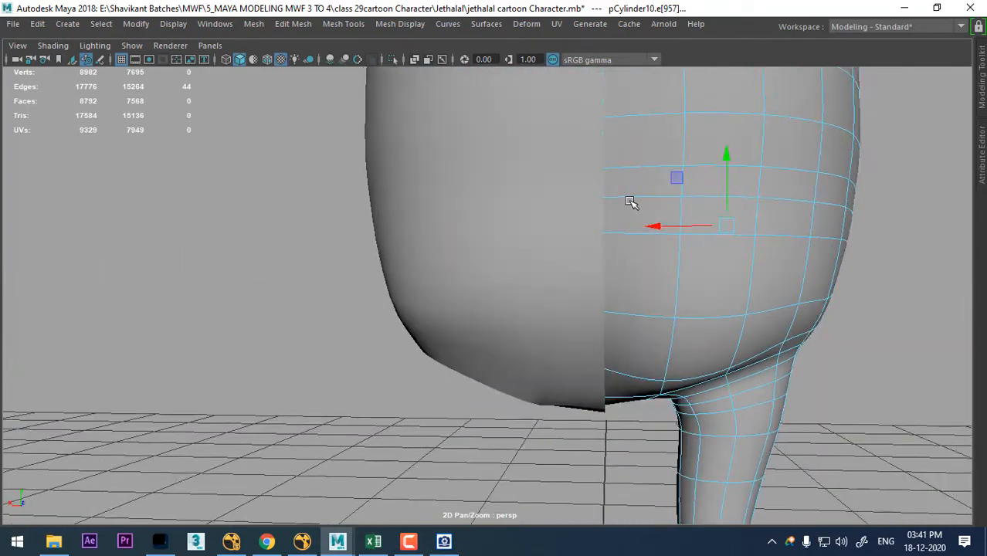
- Adjust the back centre-seam vertices near the new edge loop to shape the upper end of the buttock crease
{"action": "right_click_drag", "start_coordinate": [641, 200], "coordinate": [607, 193]}
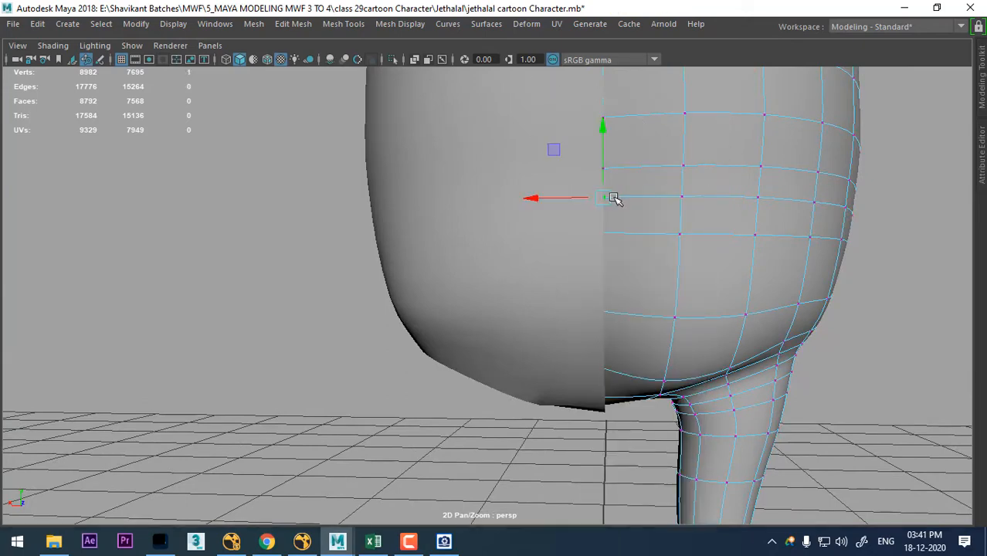
{"action": "left_click", "coordinate": [647, 241]}
{"action": "left_click_drag", "start_coordinate": [607, 248], "coordinate": [496, 247], "text": "alt"}
{"action": "left_click_drag", "start_coordinate": [437, 179], "coordinate": [726, 215], "text": "alt"}
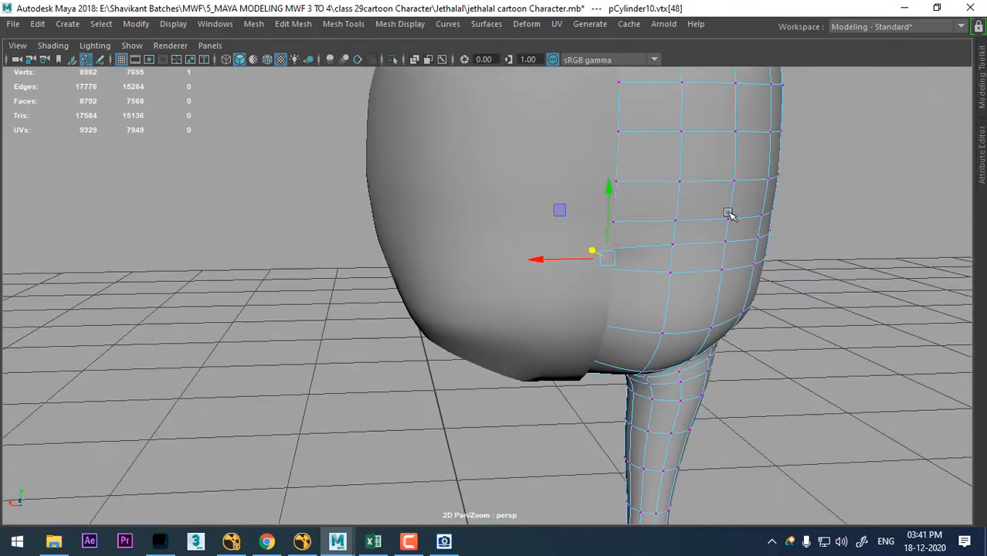
- Return to object mode, delete the outdated legless half of the torso and select the remaining half
{"action": "right_click_drag", "start_coordinate": [719, 180], "coordinate": [842, 62]}
{"action": "left_click", "coordinate": [521, 288]}
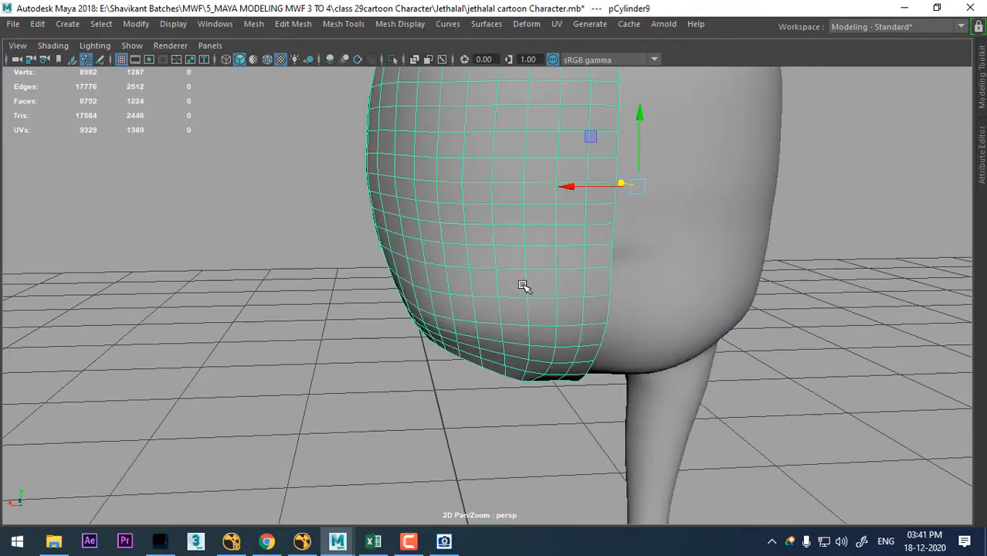
{"action": "key", "text": "Delete"}
{"action": "left_click", "coordinate": [642, 278]}
- Show the front view full size and move the half body's pivot onto its centre edge
{"action": "left_click_drag", "start_coordinate": [617, 344], "coordinate": [683, 307], "text": "alt"}
{"action": "key", "text": "space"}
{"action": "scroll", "coordinate": [566, 282], "scroll_direction": "up", "scroll_amount": 5}
{"action": "middle_click_drag", "start_coordinate": [289, 157], "coordinate": [576, 214], "text": "alt"}
{"action": "scroll", "coordinate": [556, 282], "scroll_direction": "up", "scroll_amount": 4}
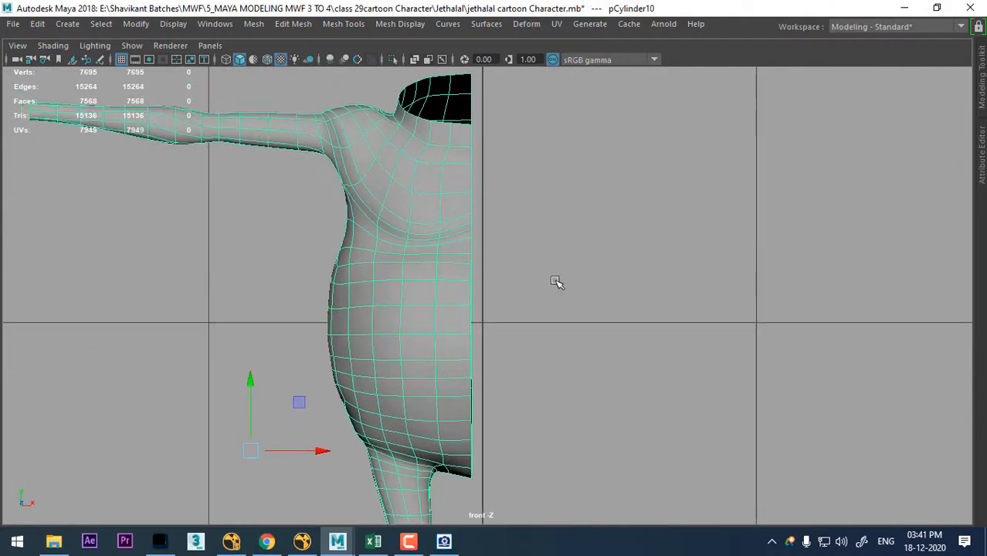
{"action": "scroll", "coordinate": [557, 282], "scroll_direction": "up", "scroll_amount": 1}
{"action": "key", "text": "d"}
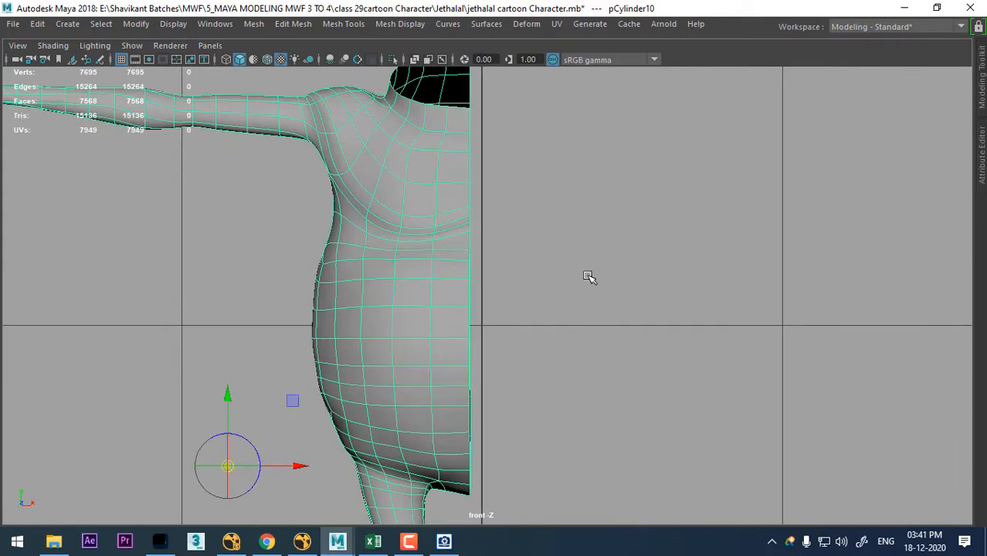
{"action": "left_click", "coordinate": [468, 277]}
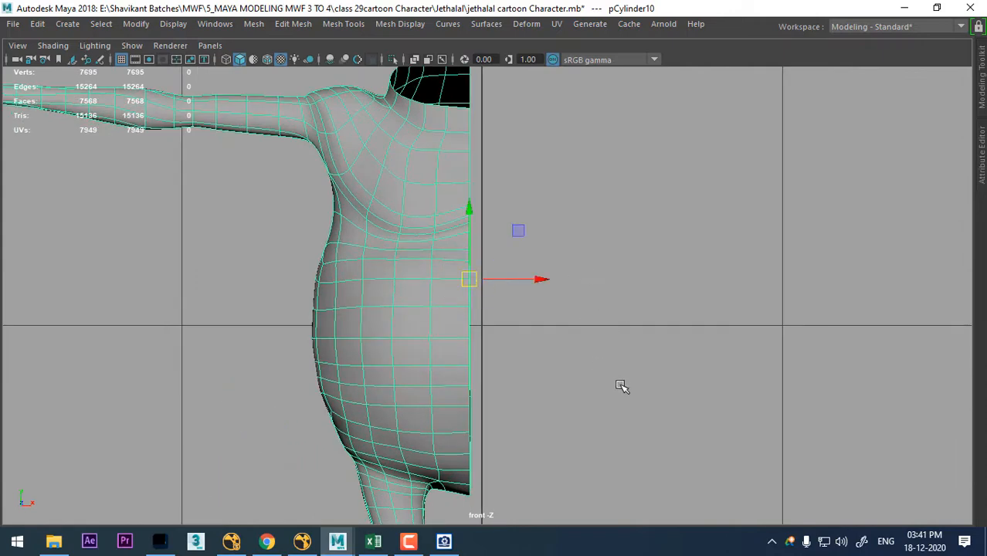
- Reset the Duplicate Special options, choose Instance and create a copy of the half body mirrored across the X axis
{"action": "left_click", "coordinate": [40, 24]}
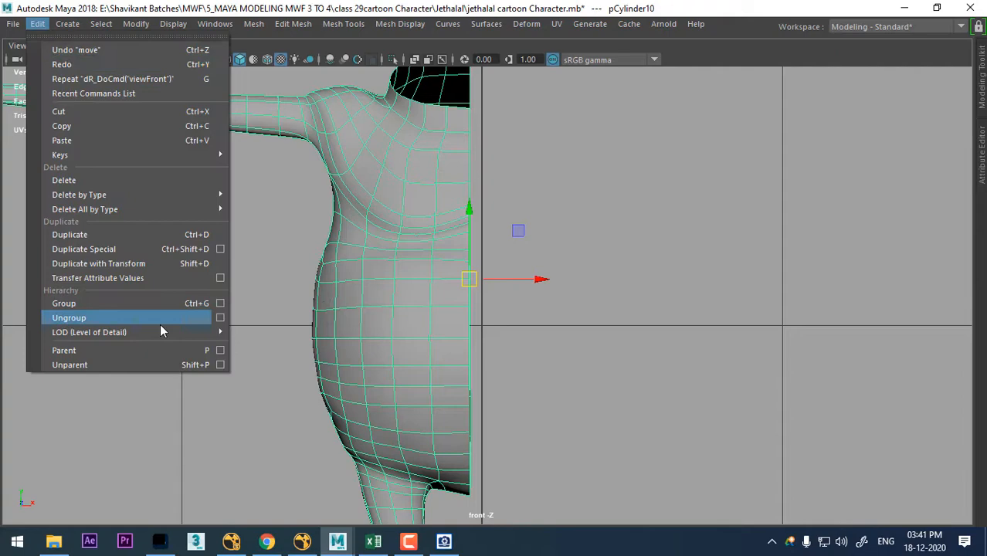
{"action": "left_click", "coordinate": [221, 249]}
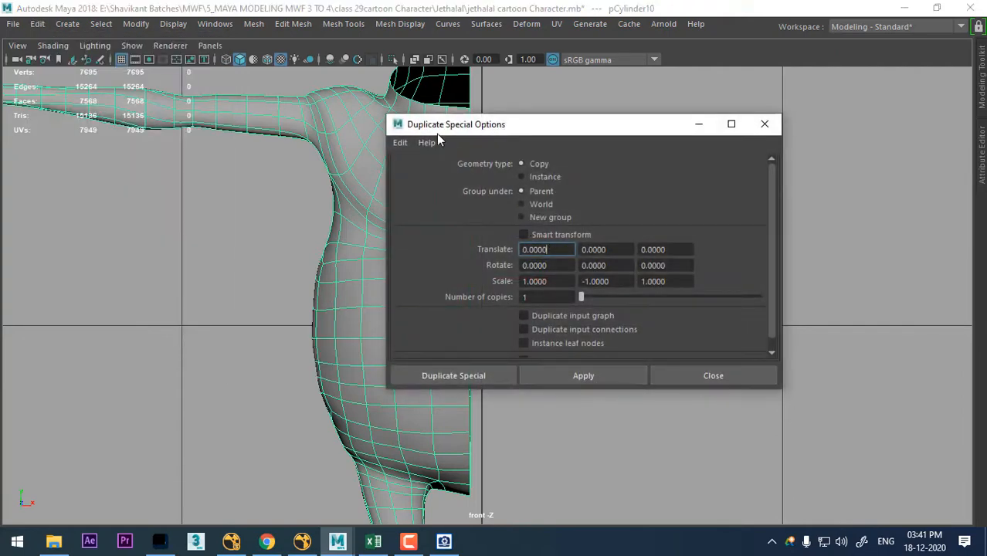
{"action": "left_click", "coordinate": [400, 145]}
{"action": "left_click", "coordinate": [440, 172]}
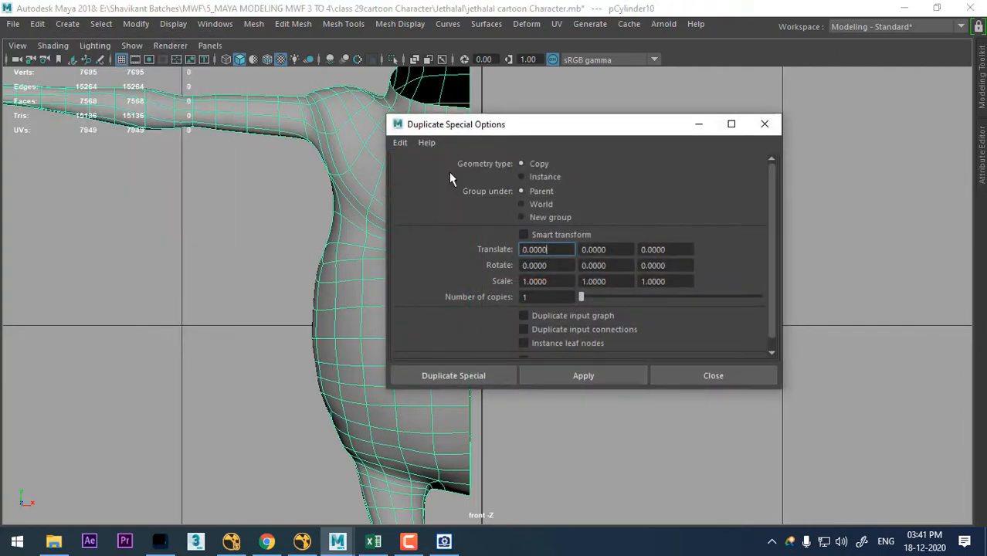
{"action": "left_click", "coordinate": [531, 180]}
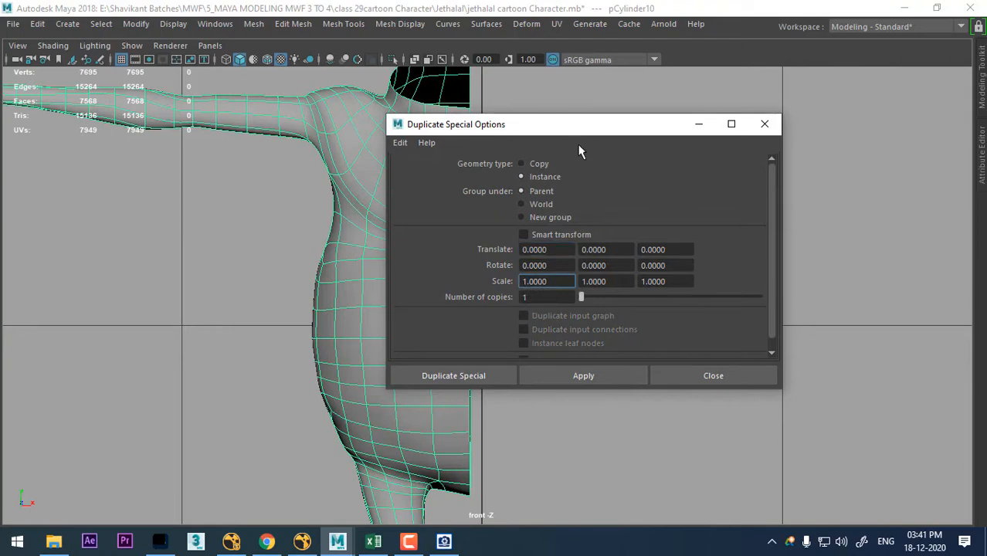
{"action": "left_click_drag", "start_coordinate": [579, 135], "coordinate": [859, 163]}
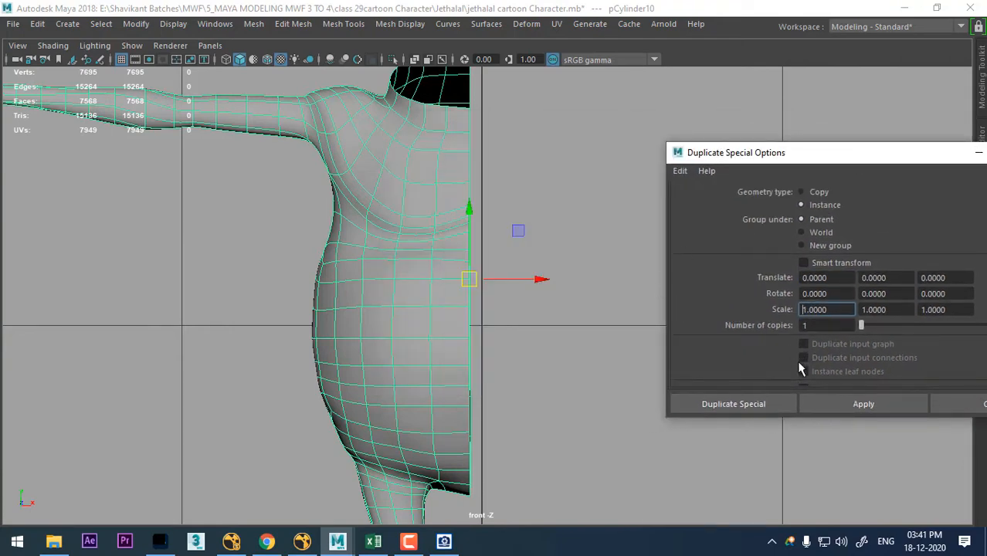
{"action": "left_click", "coordinate": [753, 403]}
{"action": "left_click", "coordinate": [703, 405]}
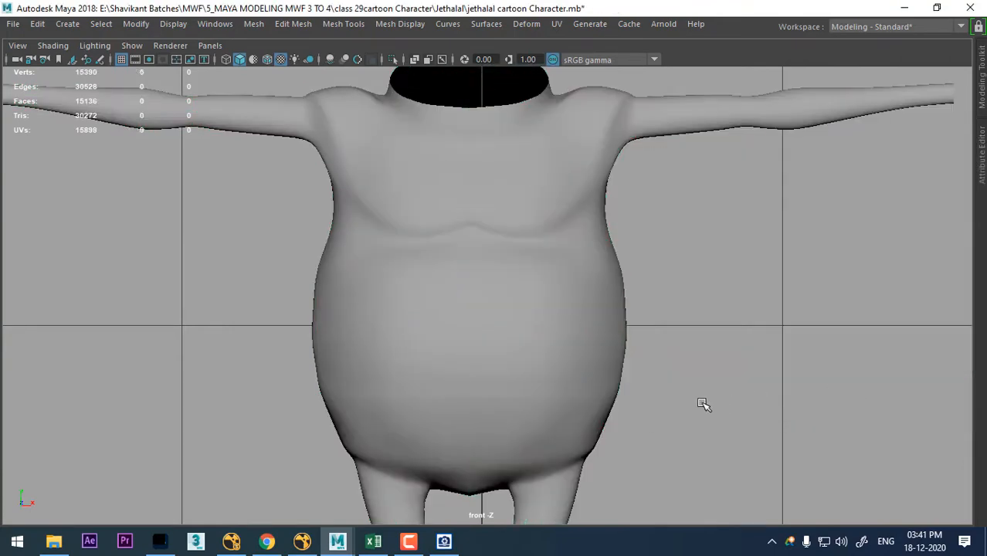
- Return to the perspective view and examine the mirrored body's buttocks and centre crease from behind
{"action": "key", "text": "space"}
{"action": "key", "text": "space"}
{"action": "left_click_drag", "start_coordinate": [792, 296], "coordinate": [417, 232], "text": "alt"}
{"action": "left_click", "coordinate": [552, 260]}
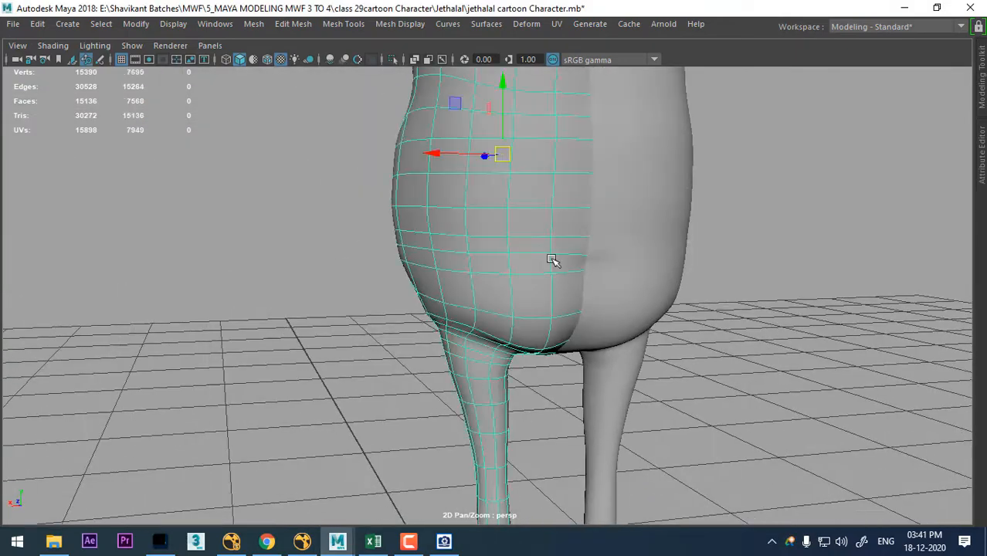
{"action": "left_click_drag", "start_coordinate": [552, 259], "coordinate": [499, 243], "text": "alt"}
{"action": "left_click", "coordinate": [832, 317]}
{"action": "mouse_move", "coordinate": [653, 329]}
{"action": "left_mouse_down", "text": "alt"}
{"action": "mouse_move", "coordinate": [667, 382]}
{"action": "mouse_move", "coordinate": [655, 335]}
{"action": "left_mouse_up", "text": "alt"}
{"action": "scroll", "coordinate": [656, 377], "scroll_direction": "up", "scroll_amount": 2}
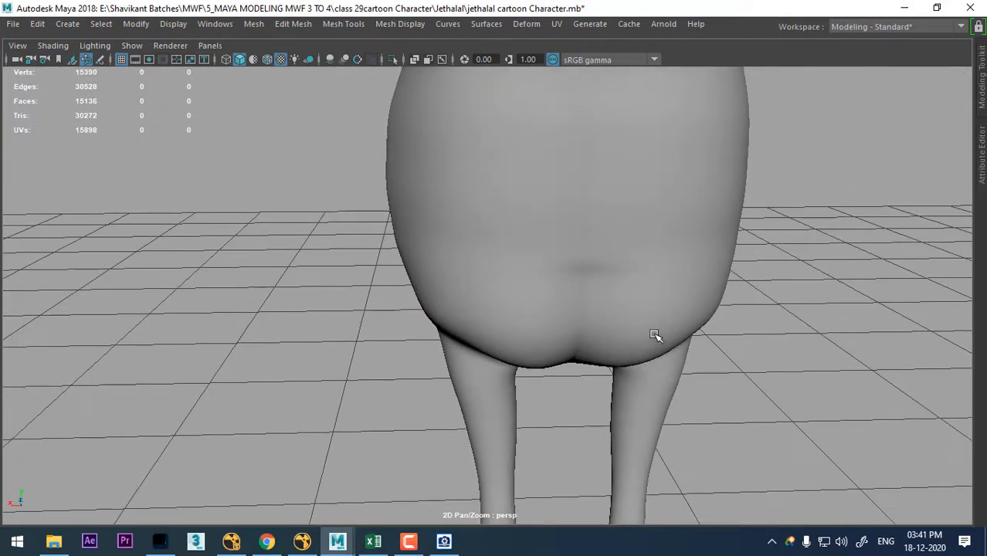
- Edit the half body's vertices, moving the column beside the back centre seam toward the seam to deepen the buttock crease
{"action": "left_click", "coordinate": [635, 306]}
{"action": "left_click_drag", "start_coordinate": [750, 287], "coordinate": [802, 284], "text": "alt"}
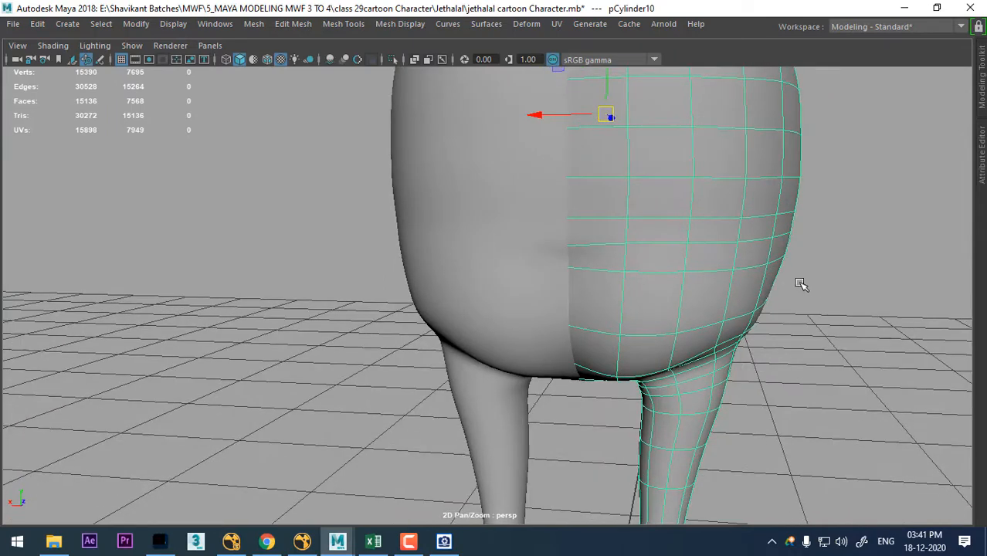
{"action": "right_click_drag", "start_coordinate": [838, 124], "coordinate": [614, 255]}
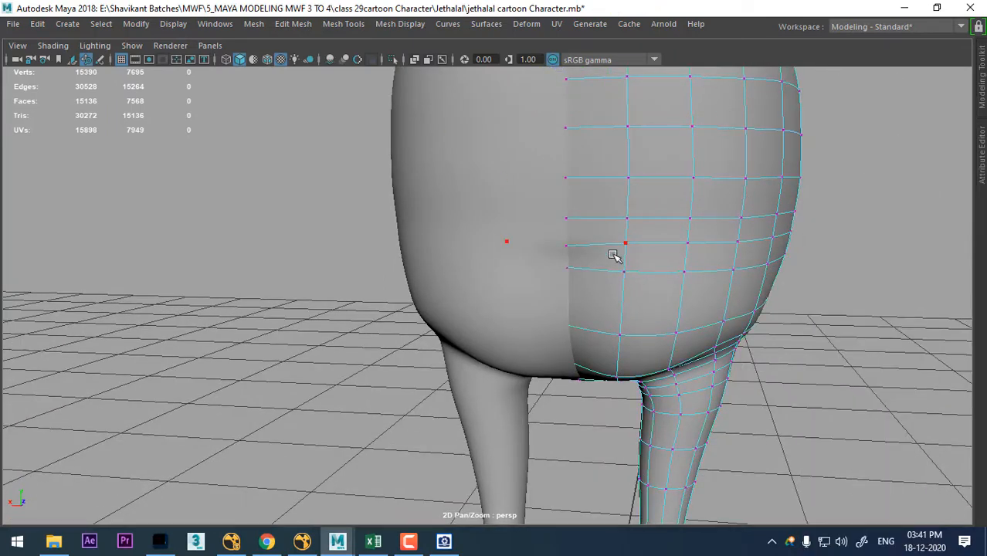
{"action": "left_click", "coordinate": [569, 269]}
{"action": "left_click_drag", "start_coordinate": [569, 192], "coordinate": [606, 263]}
{"action": "left_click", "coordinate": [595, 249]}
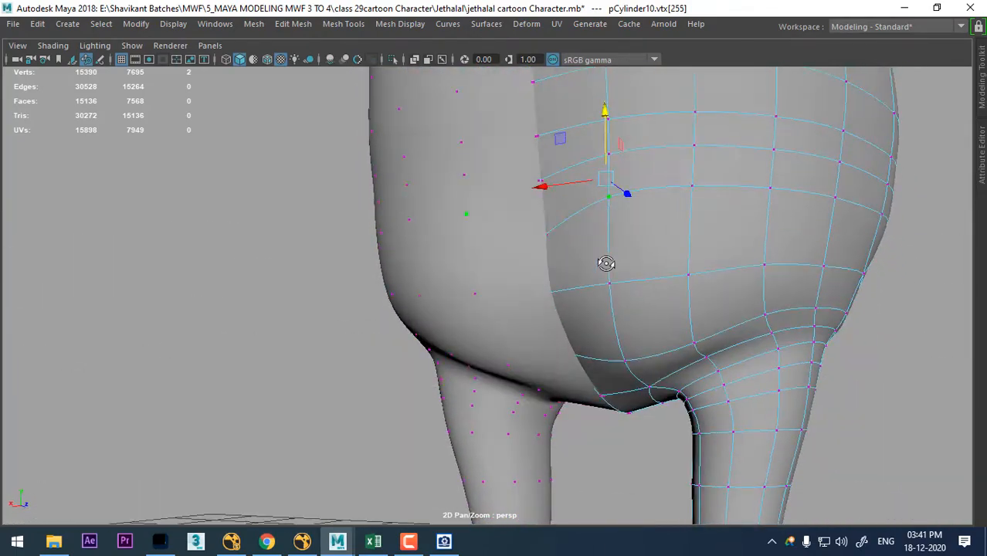
{"action": "left_click_drag", "start_coordinate": [551, 183], "coordinate": [563, 137]}
{"action": "left_click", "coordinate": [662, 150]}
{"action": "left_click", "coordinate": [668, 232]}
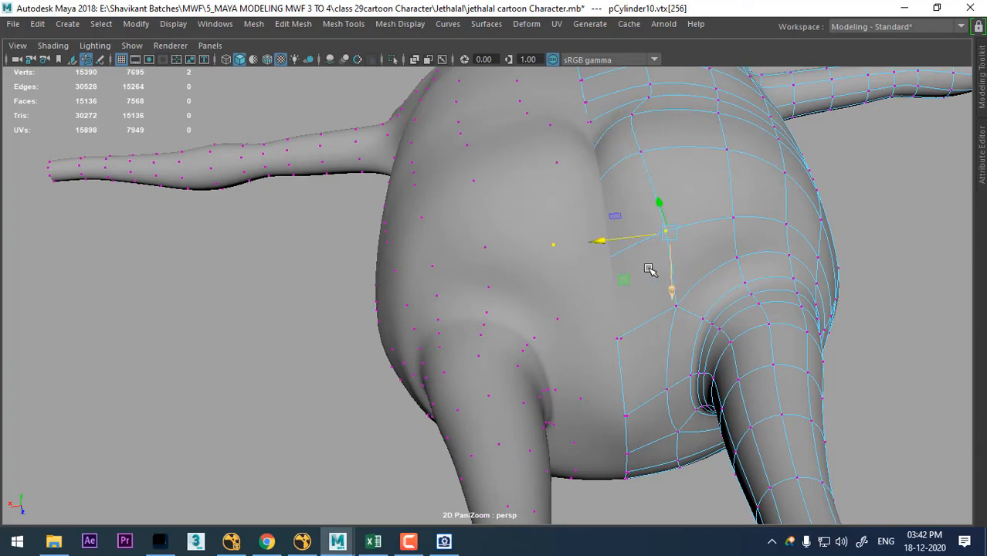
{"action": "left_click_drag", "start_coordinate": [608, 243], "coordinate": [580, 234]}
{"action": "left_click_drag", "start_coordinate": [671, 258], "coordinate": [741, 195], "text": "alt"}
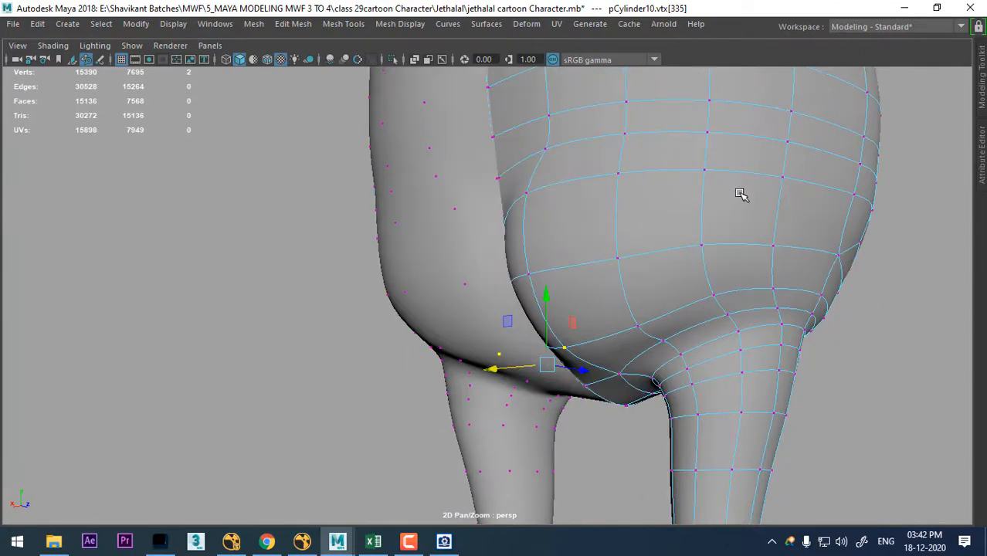
- Adjust the vertices along the outer upper edge of the buttock to form a hollow above its rounded shape
{"action": "left_click", "coordinate": [706, 170]}
{"action": "left_click_drag", "start_coordinate": [727, 251], "coordinate": [739, 279], "text": "alt"}
{"action": "left_click", "coordinate": [740, 313], "text": "shift"}
{"action": "left_click_drag", "start_coordinate": [770, 352], "coordinate": [724, 277], "text": "alt"}
{"action": "left_click", "coordinate": [879, 261]}
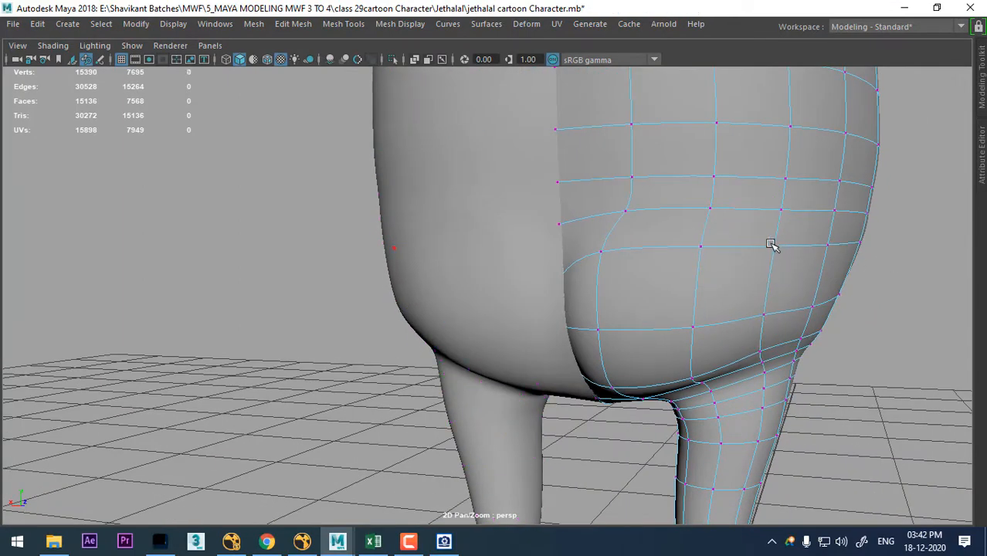
{"action": "left_click", "coordinate": [772, 244]}
{"action": "left_click_drag", "start_coordinate": [710, 242], "coordinate": [669, 221], "text": "alt"}
{"action": "left_click", "coordinate": [753, 221]}
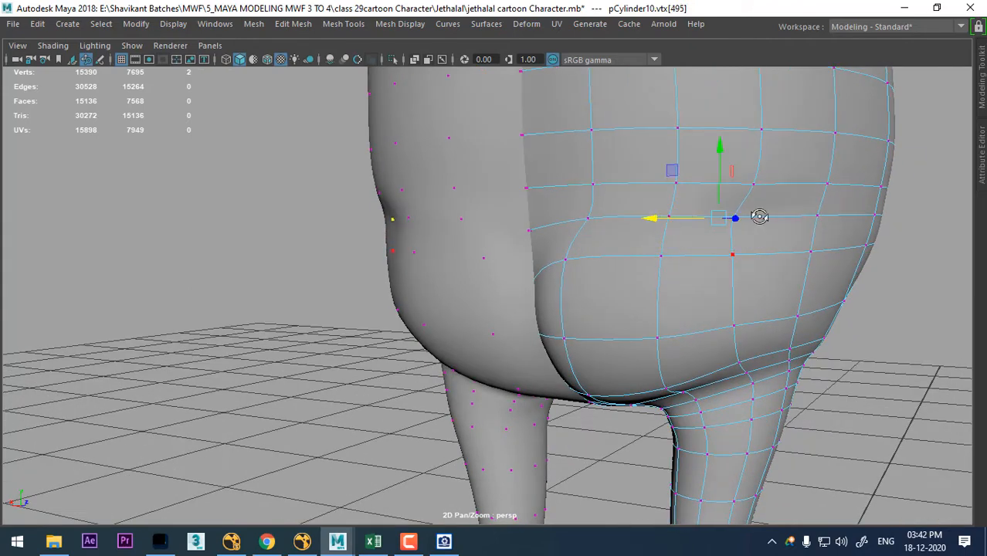
{"action": "left_click_drag", "start_coordinate": [760, 216], "coordinate": [764, 218], "text": "alt"}
{"action": "left_click_drag", "start_coordinate": [744, 160], "coordinate": [769, 205], "text": "alt"}
{"action": "left_click", "coordinate": [767, 204]}
{"action": "right_click_drag", "start_coordinate": [782, 215], "coordinate": [867, 191], "text": "shift"}
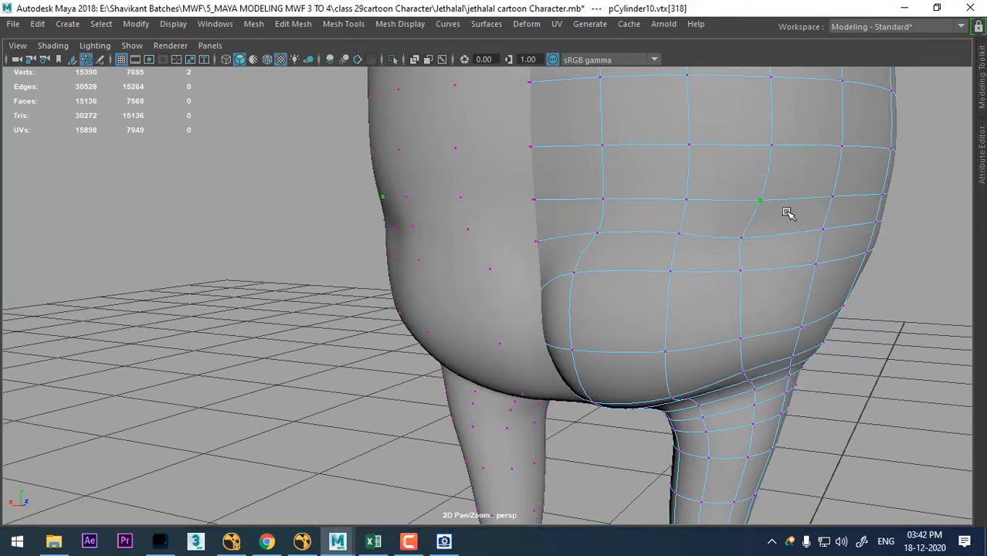
- Show the side view full size and bring the half body into vertex editing framed on the belly and hip
{"action": "left_click_drag", "start_coordinate": [708, 211], "coordinate": [661, 273], "text": "alt"}
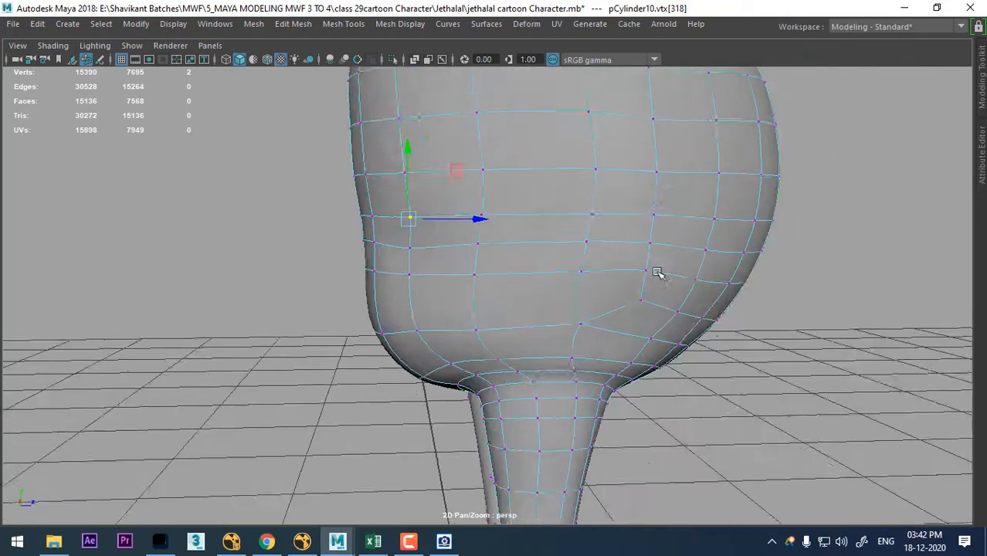
{"action": "right_click_drag", "start_coordinate": [661, 273], "coordinate": [639, 227], "text": "alt"}
{"action": "key", "text": "space"}
{"action": "left_click_drag", "start_coordinate": [655, 277], "coordinate": [753, 285]}
{"action": "right_click_drag", "start_coordinate": [754, 286], "coordinate": [584, 336], "text": "alt"}
{"action": "middle_click_drag", "start_coordinate": [584, 337], "coordinate": [727, 363], "text": "alt"}
{"action": "right_click_drag", "start_coordinate": [611, 242], "coordinate": [600, 224], "text": "alt"}
{"action": "right_click_drag", "start_coordinate": [600, 124], "coordinate": [694, 104]}
{"action": "right_click_drag", "start_coordinate": [641, 240], "coordinate": [644, 289], "text": "alt"}
{"action": "middle_click_drag", "start_coordinate": [644, 289], "coordinate": [606, 290], "text": "alt"}
{"action": "right_click_drag", "start_coordinate": [607, 290], "coordinate": [610, 302], "text": "alt"}
{"action": "middle_click_drag", "start_coordinate": [687, 252], "coordinate": [628, 249], "text": "alt"}
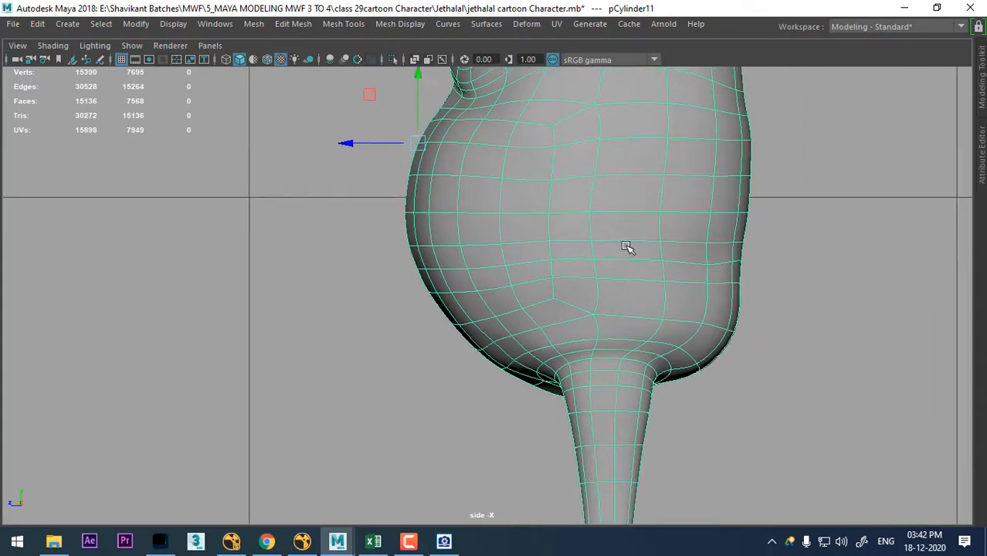
{"action": "right_click_drag", "start_coordinate": [628, 248], "coordinate": [653, 252], "text": "alt"}
{"action": "right_click_drag", "start_coordinate": [830, 185], "coordinate": [697, 75]}
{"action": "right_click_drag", "start_coordinate": [394, 224], "coordinate": [474, 310], "text": "alt"}
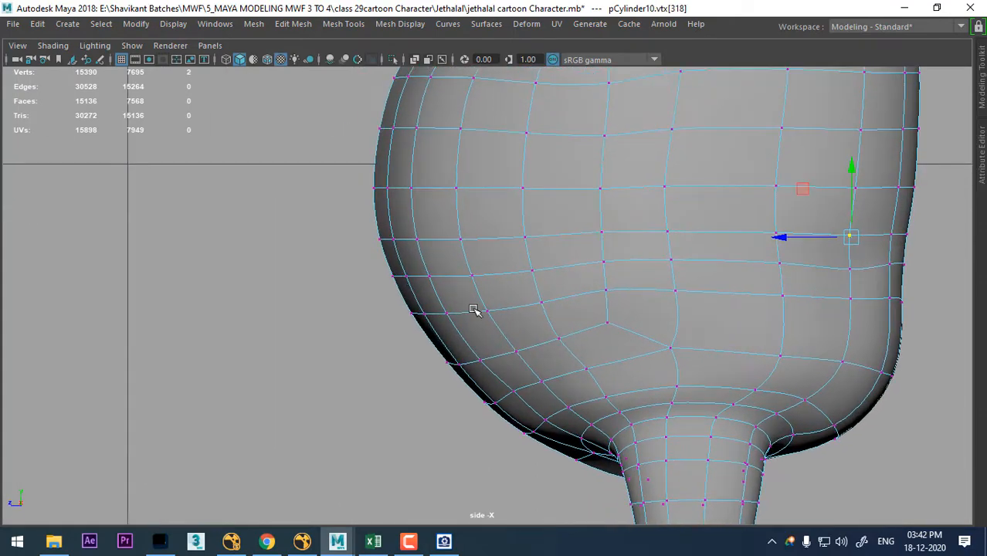
- Turn off the smooth preview and raise the row of front belly vertices just below the belly's widest point slightly
{"action": "key", "text": "1"}
{"action": "right_click_drag", "start_coordinate": [391, 240], "coordinate": [404, 224], "text": "alt"}
{"action": "middle_click_drag", "start_coordinate": [403, 224], "coordinate": [403, 269], "text": "alt"}
{"action": "right_click_drag", "start_coordinate": [403, 269], "coordinate": [417, 274], "text": "alt"}
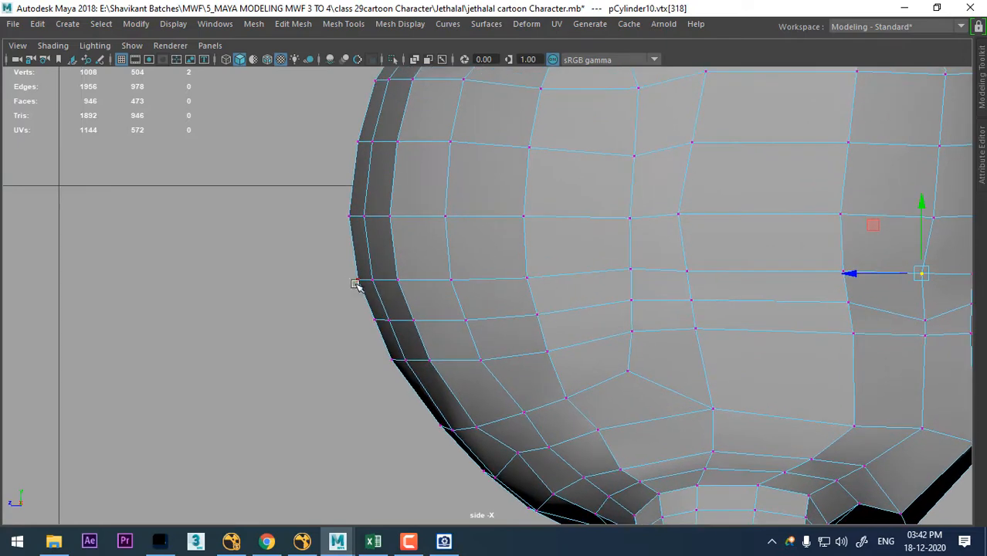
{"action": "left_click_drag", "start_coordinate": [438, 293], "coordinate": [434, 291]}
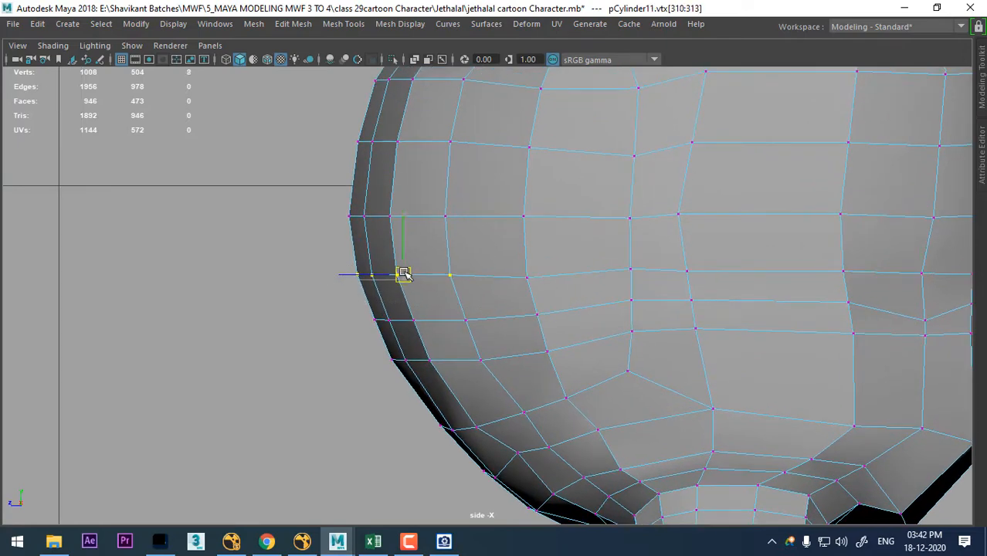
- Reposition the lower front belly vertices in the side view to even out the edge spacing along the belly's curve
{"action": "left_click_drag", "start_coordinate": [444, 402], "coordinate": [444, 401]}
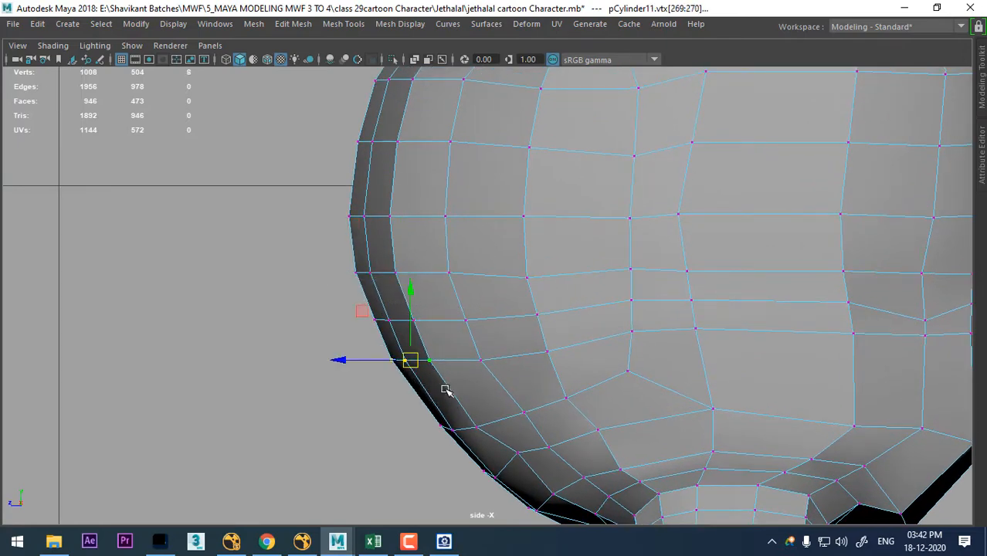
{"action": "left_click_drag", "start_coordinate": [415, 369], "coordinate": [427, 386]}
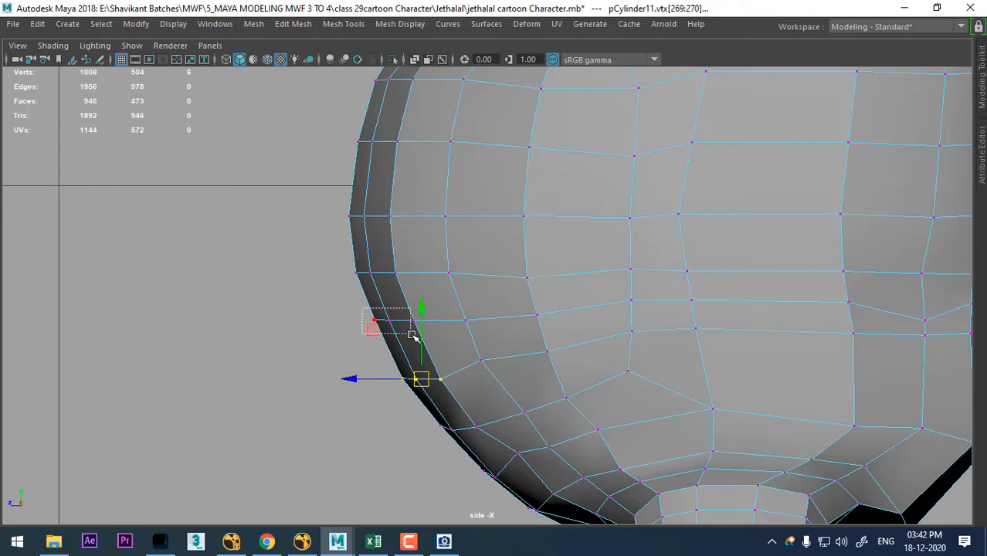
{"action": "left_click_drag", "start_coordinate": [413, 335], "coordinate": [412, 338]}
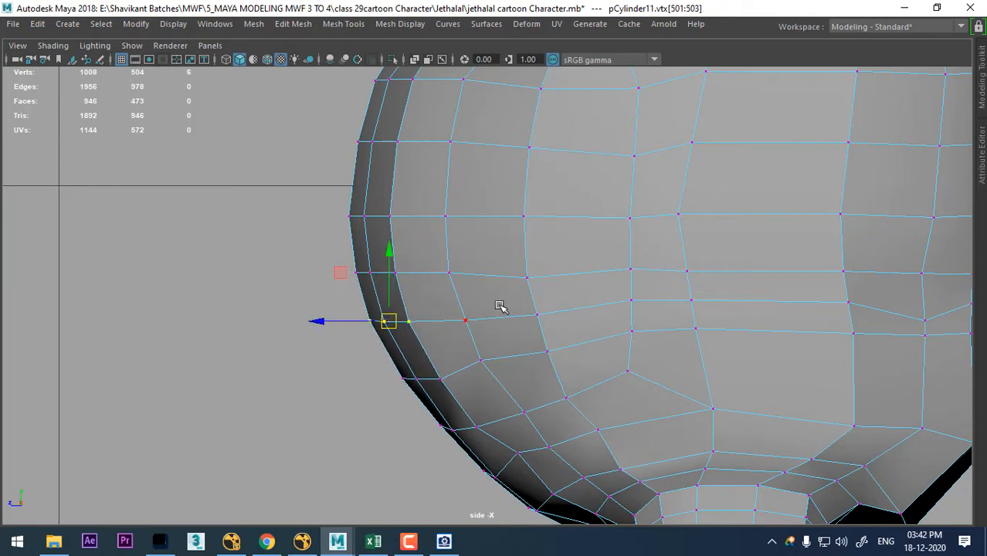
{"action": "left_click", "coordinate": [467, 319]}
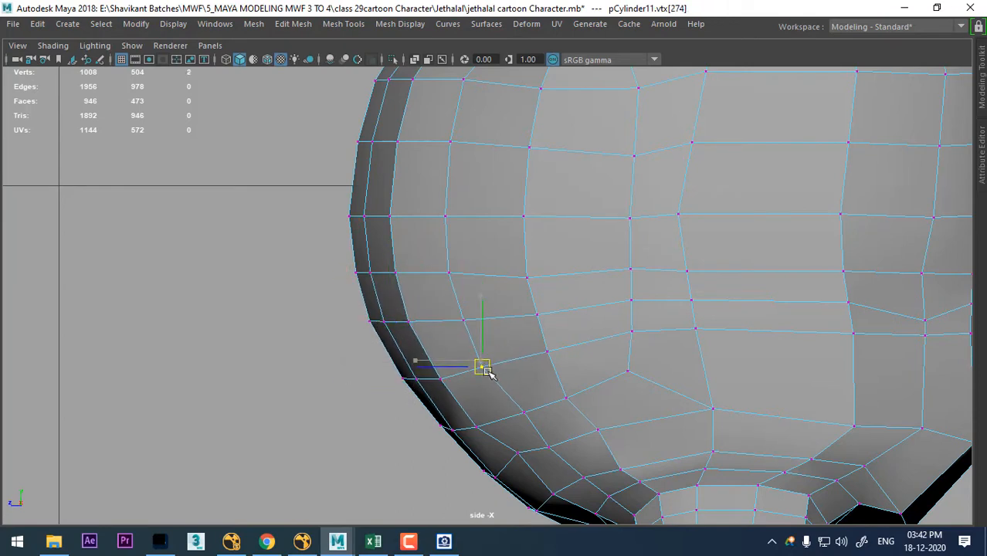
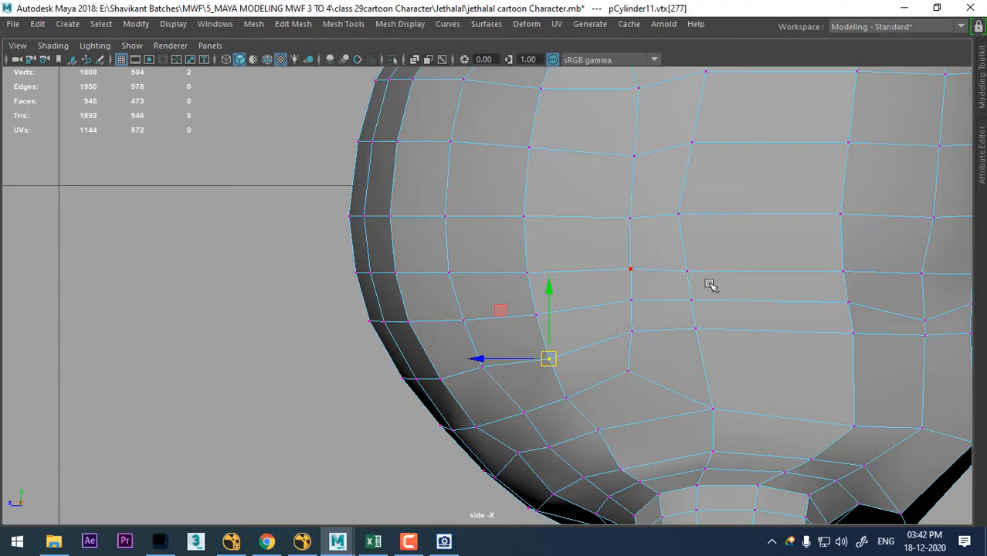
- Raise the two mid-hip vertices slightly in the side view and lower the rear hip vertex to even out the edge rows
{"action": "left_click_drag", "start_coordinate": [709, 284], "coordinate": [710, 286]}
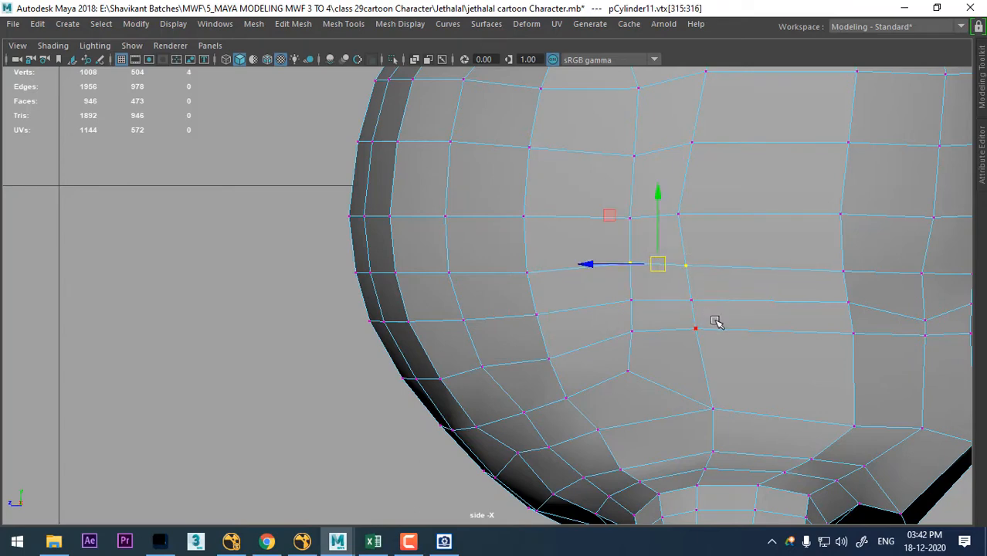
{"action": "left_click_drag", "start_coordinate": [622, 348], "coordinate": [622, 347]}
{"action": "middle_click_drag", "start_coordinate": [850, 297], "coordinate": [761, 285], "text": "alt"}
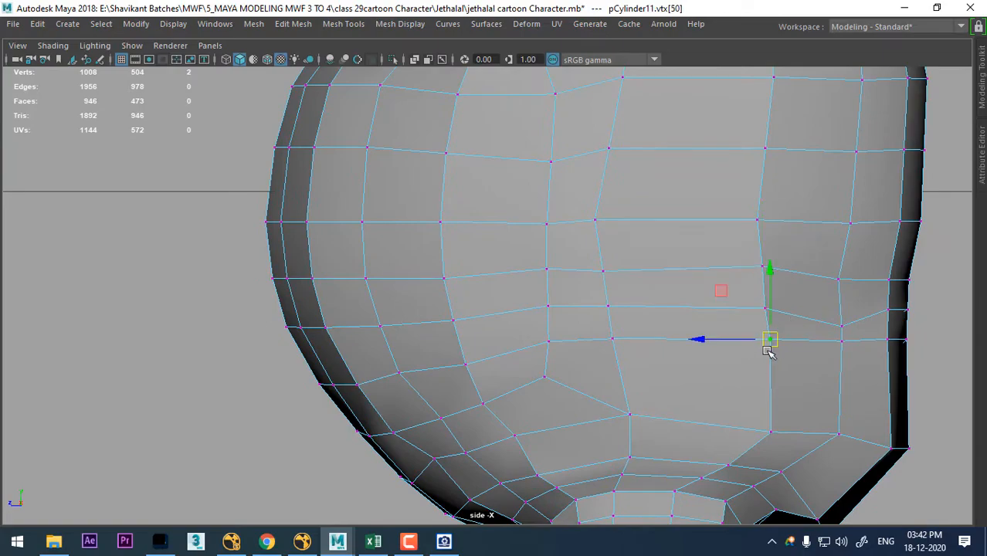
{"action": "left_click_drag", "start_coordinate": [768, 351], "coordinate": [772, 356]}
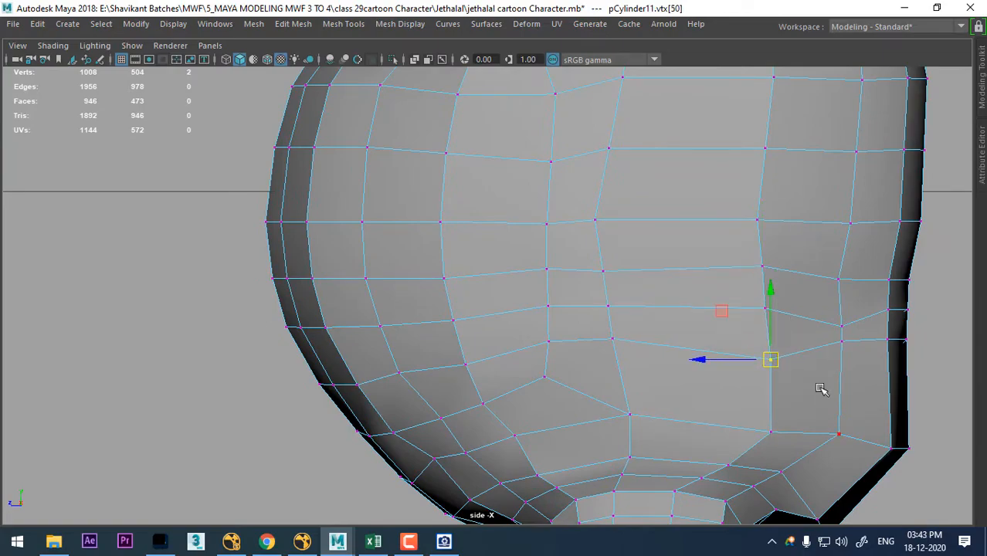
- Inspect the body in perspective from several sides, using the smooth preview to check the belly, hip and back
{"action": "key", "text": "space"}
{"action": "left_click_drag", "start_coordinate": [821, 389], "coordinate": [848, 295]}
{"action": "left_click_drag", "start_coordinate": [723, 341], "coordinate": [533, 218], "text": "alt"}
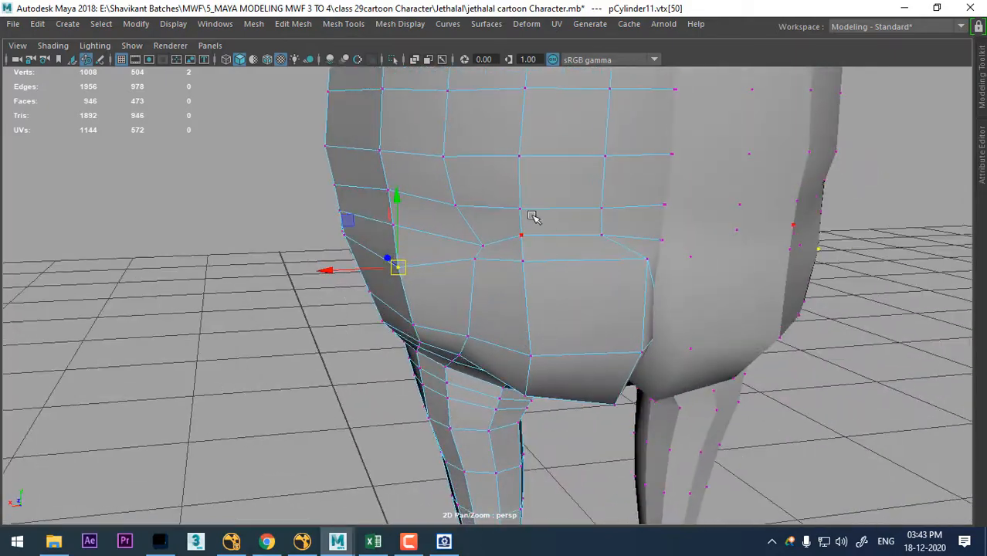
{"action": "right_click_drag", "start_coordinate": [525, 126], "coordinate": [597, 103]}
{"action": "left_click_drag", "start_coordinate": [569, 220], "coordinate": [485, 174], "text": "alt"}
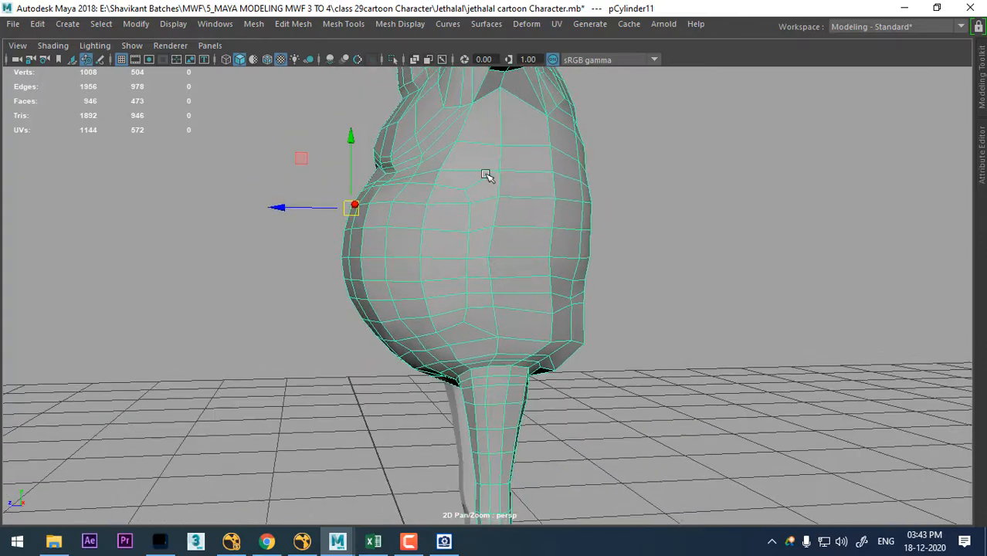
{"action": "left_click_drag", "start_coordinate": [430, 224], "coordinate": [450, 218], "text": "alt"}
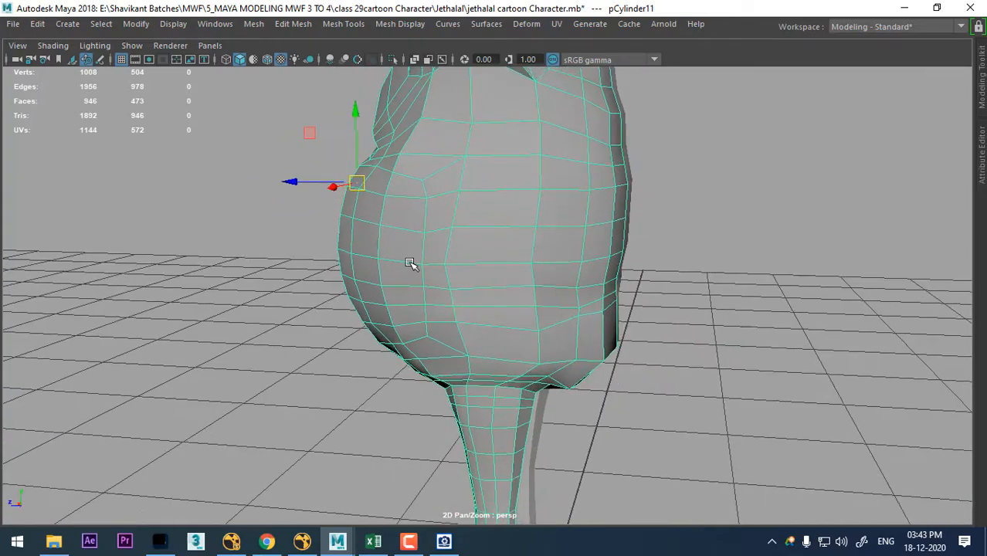
{"action": "left_click_drag", "start_coordinate": [410, 263], "coordinate": [533, 319], "text": "alt"}
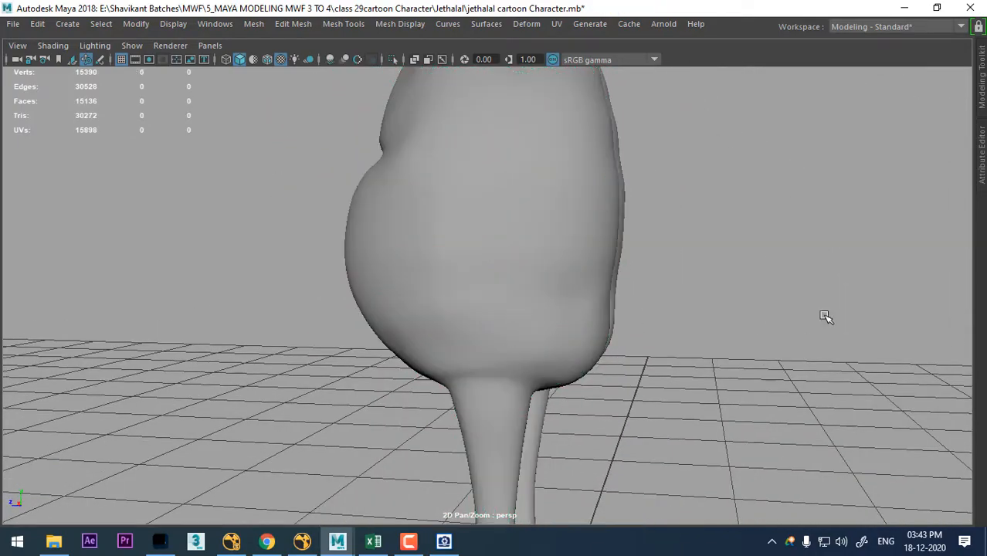
{"action": "left_click_drag", "start_coordinate": [826, 317], "coordinate": [591, 302], "text": "alt"}
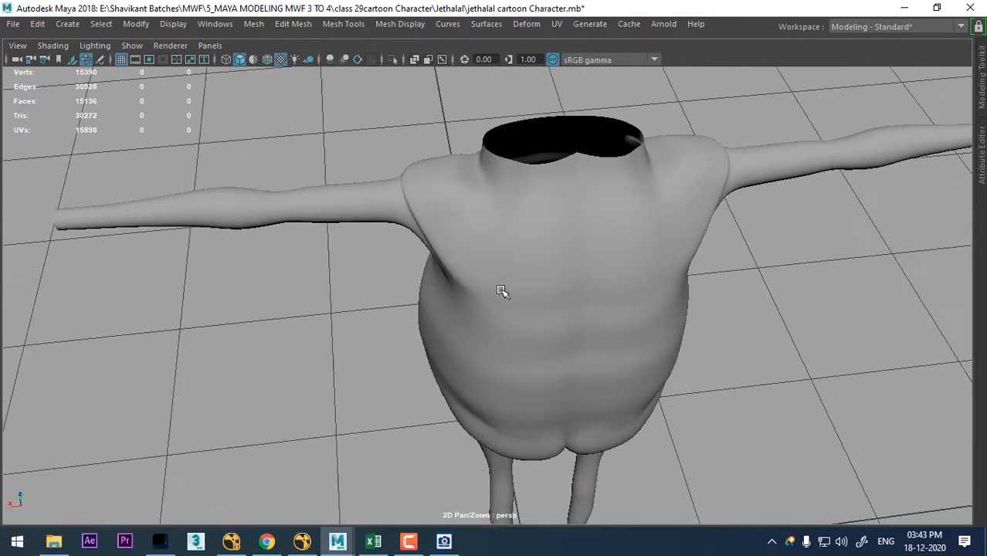
{"action": "left_click_drag", "start_coordinate": [502, 291], "coordinate": [617, 288], "text": "alt"}
{"action": "right_click_drag", "start_coordinate": [622, 295], "coordinate": [786, 311], "text": "alt"}
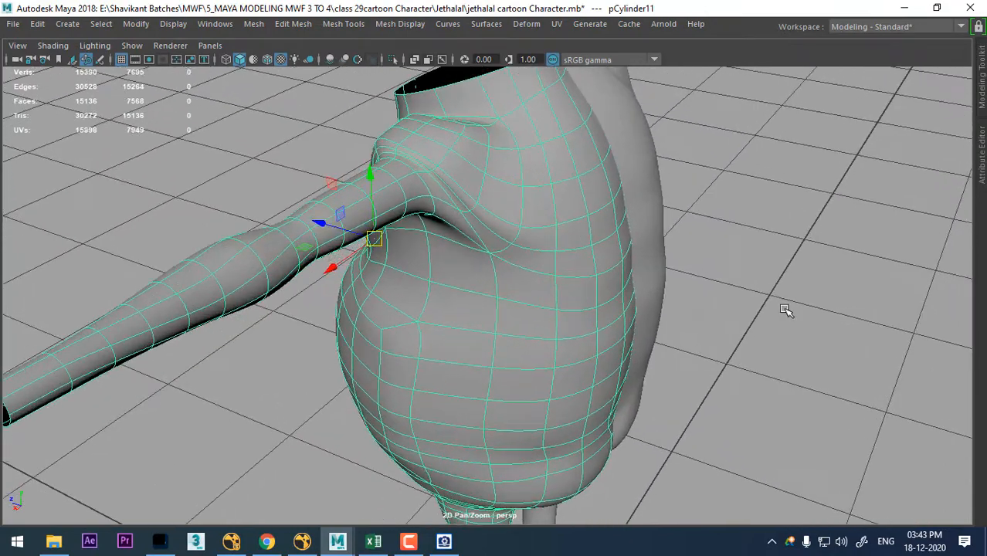
- Bring the smoothed half body into vertex editing in the full-size side view, framed on the upper back
{"action": "left_click", "coordinate": [787, 311]}
{"action": "left_click", "coordinate": [591, 261]}
{"action": "key", "text": "space"}
{"action": "left_click_drag", "start_coordinate": [613, 284], "coordinate": [690, 290]}
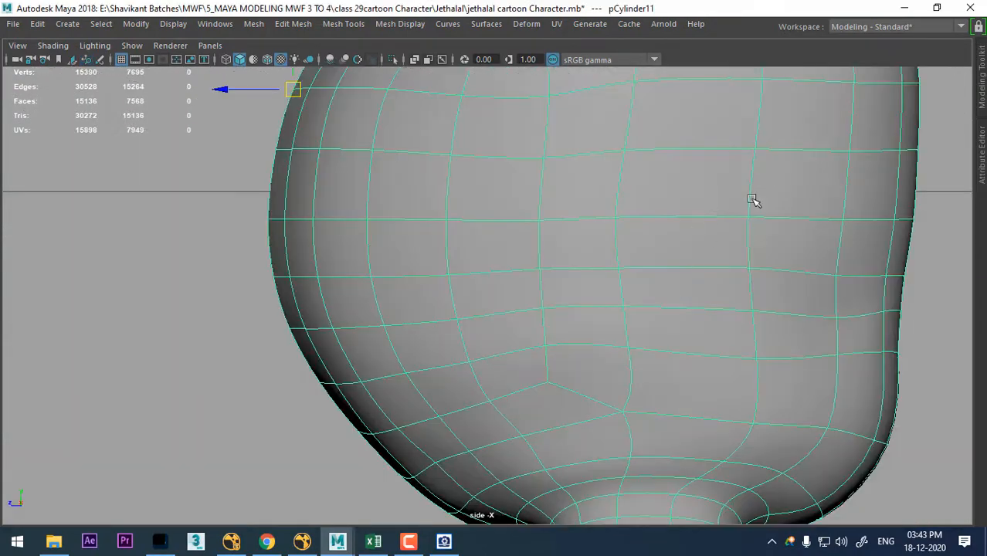
{"action": "middle_click_drag", "start_coordinate": [753, 199], "coordinate": [521, 469], "text": "alt"}
{"action": "middle_click_drag", "start_coordinate": [739, 257], "coordinate": [756, 347], "text": "alt"}
{"action": "right_click_drag", "start_coordinate": [727, 266], "coordinate": [748, 269], "text": "alt"}
{"action": "right_click_drag", "start_coordinate": [811, 126], "coordinate": [741, 126]}
{"action": "right_click_drag", "start_coordinate": [706, 266], "coordinate": [755, 279], "text": "alt"}
{"action": "left_click_drag", "start_coordinate": [639, 222], "coordinate": [638, 222]}
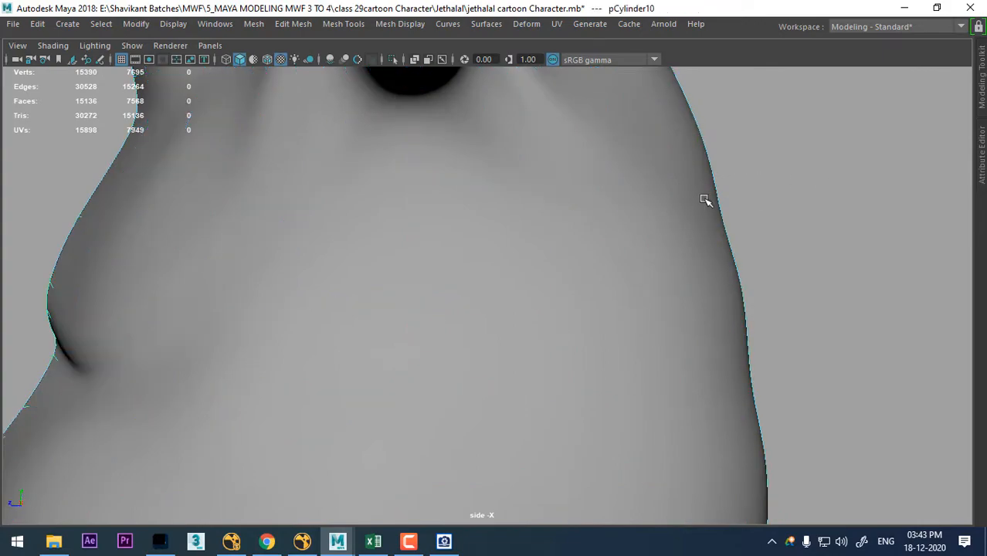
{"action": "key", "text": "ctrl+z"}
- Shift the rows of vertices along the upper back in the side view to smooth the back's outline
{"action": "right_click_drag", "start_coordinate": [869, 139], "coordinate": [795, 157]}
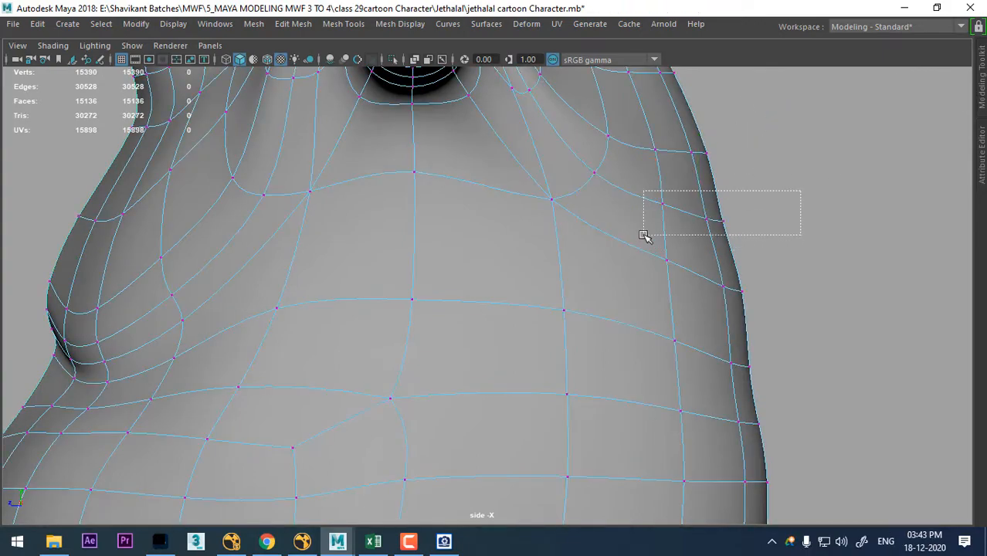
{"action": "left_click_drag", "start_coordinate": [645, 235], "coordinate": [646, 236]}
{"action": "right_click_drag", "start_coordinate": [700, 214], "coordinate": [743, 418], "text": "alt"}
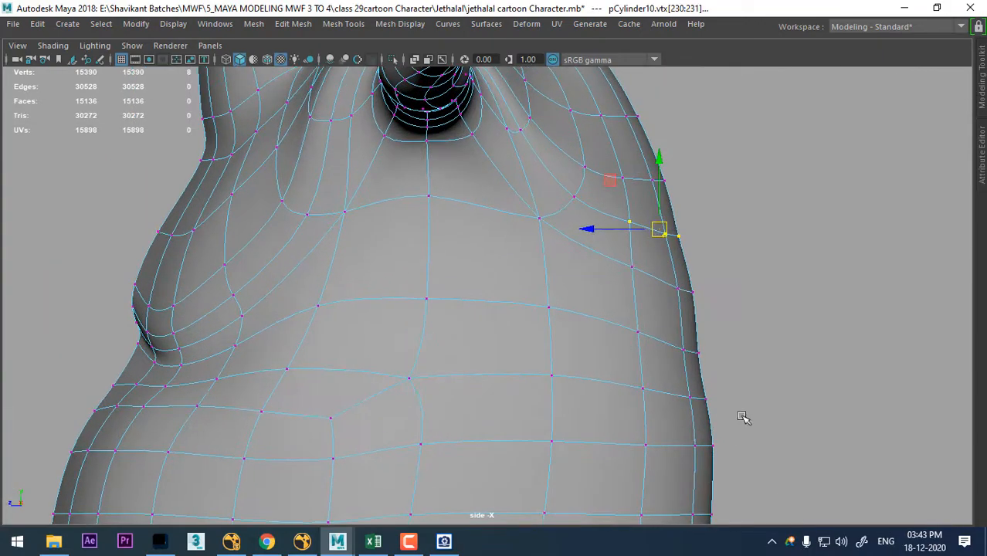
{"action": "middle_click_drag", "start_coordinate": [743, 417], "coordinate": [669, 249], "text": "alt"}
{"action": "left_click_drag", "start_coordinate": [585, 305], "coordinate": [629, 295]}
{"action": "middle_click_drag", "start_coordinate": [639, 323], "coordinate": [603, 219], "text": "alt"}
{"action": "right_click_drag", "start_coordinate": [603, 219], "coordinate": [646, 264], "text": "alt"}
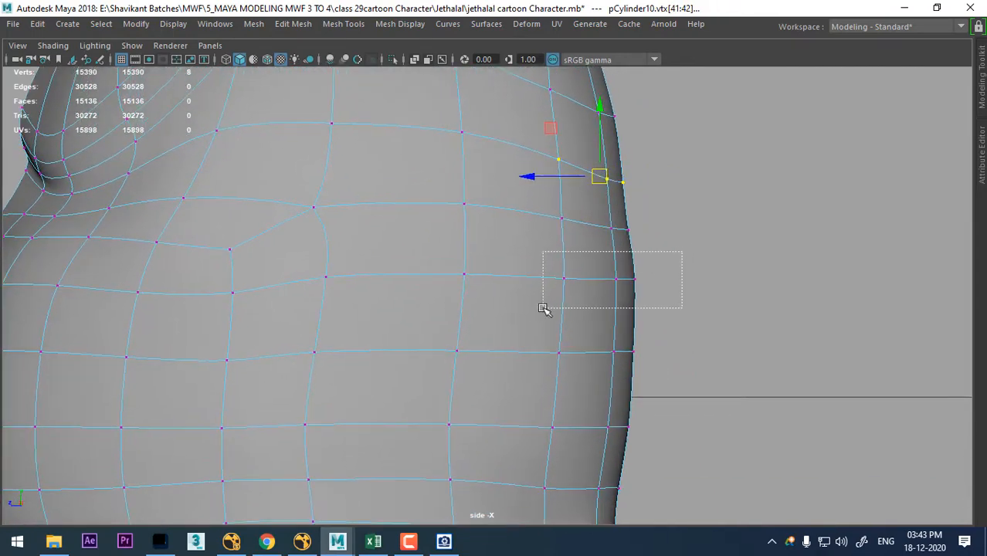
- Pull the mid-back vertex rows slightly forward in the side view to flatten the bulge in the outline
{"action": "left_click_drag", "start_coordinate": [543, 309], "coordinate": [543, 309]}
{"action": "middle_click_drag", "start_coordinate": [628, 340], "coordinate": [631, 211], "text": "alt"}
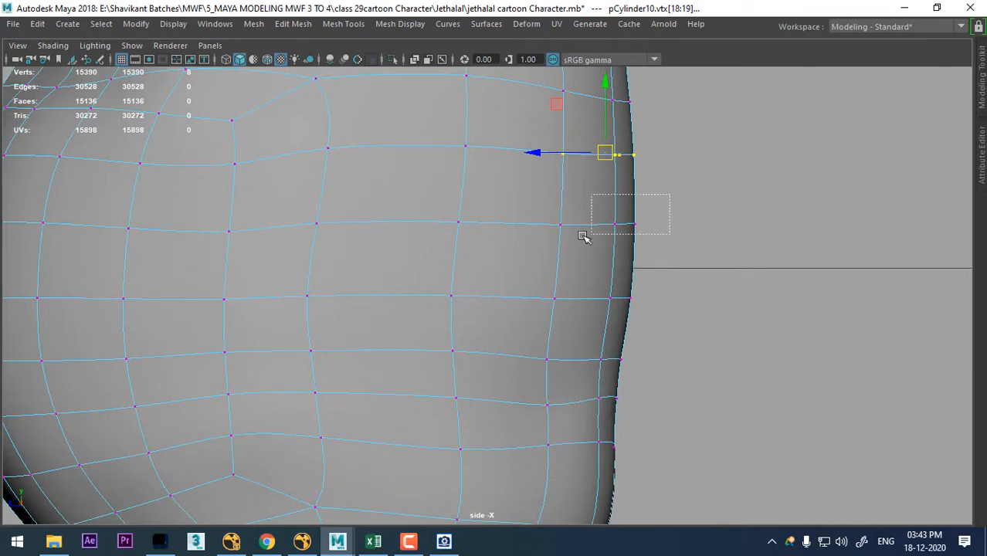
{"action": "middle_click_drag", "start_coordinate": [651, 278], "coordinate": [664, 225], "text": "alt"}
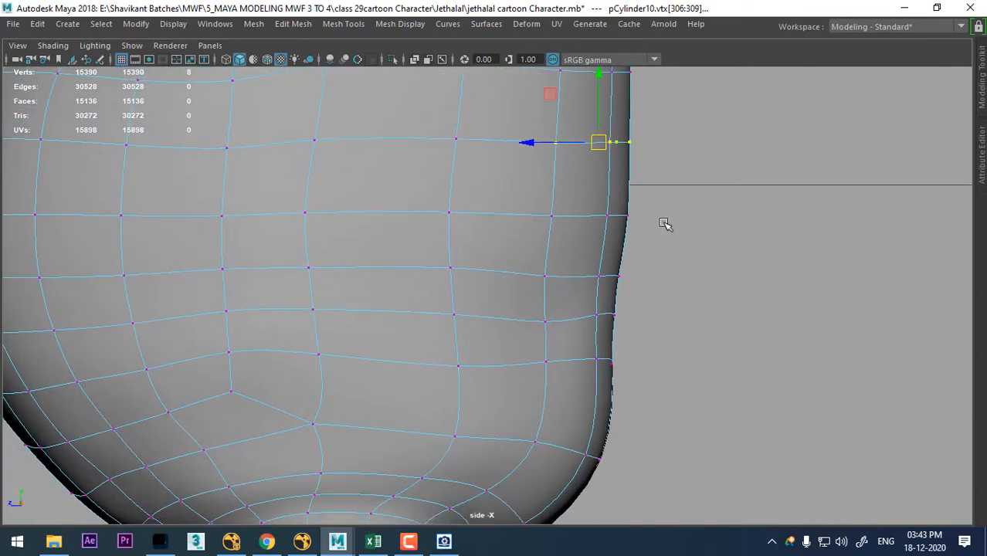
{"action": "left_click_drag", "start_coordinate": [594, 221], "coordinate": [593, 221]}
{"action": "mouse_move", "coordinate": [626, 240]}
{"action": "right_mouse_down", "text": "alt"}
{"action": "mouse_move", "coordinate": [595, 269]}
{"action": "mouse_move", "coordinate": [575, 319]}
{"action": "right_mouse_up", "text": "alt"}
- Inspect the smoothed whole body in perspective from several angles, including the chest and belly from the front
{"action": "key", "text": "space"}
{"action": "left_click_drag", "start_coordinate": [554, 307], "coordinate": [560, 130]}
{"action": "left_click_drag", "start_coordinate": [684, 345], "coordinate": [587, 233], "text": "alt"}
{"action": "right_click_drag", "start_coordinate": [581, 124], "coordinate": [655, 102]}
{"action": "left_click_drag", "start_coordinate": [780, 334], "coordinate": [540, 386], "text": "alt"}
{"action": "right_click_drag", "start_coordinate": [374, 128], "coordinate": [511, 106]}
{"action": "left_click_drag", "start_coordinate": [525, 325], "coordinate": [721, 344], "text": "alt"}
{"action": "left_click", "coordinate": [604, 258]}
{"action": "left_click", "coordinate": [722, 344]}
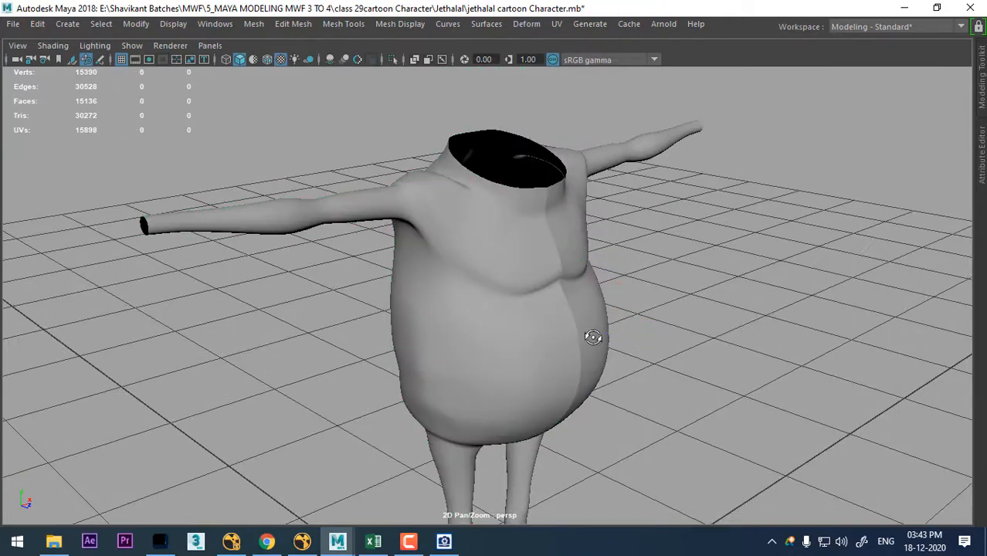
{"action": "left_click_drag", "start_coordinate": [591, 336], "coordinate": [521, 314], "text": "alt"}
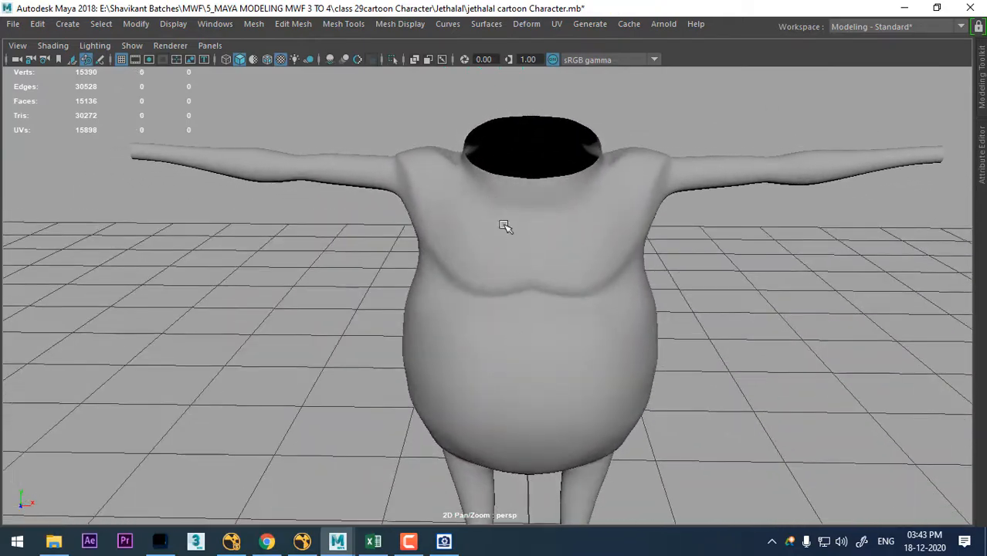
{"action": "left_click_drag", "start_coordinate": [507, 222], "coordinate": [694, 363], "text": "alt"}
- Turn off the smooth preview of the half body and select the short edges at the front of the armpit
{"action": "left_click", "coordinate": [530, 260]}
{"action": "left_click_drag", "start_coordinate": [529, 260], "coordinate": [628, 321], "text": "alt"}
{"action": "key", "text": "1"}
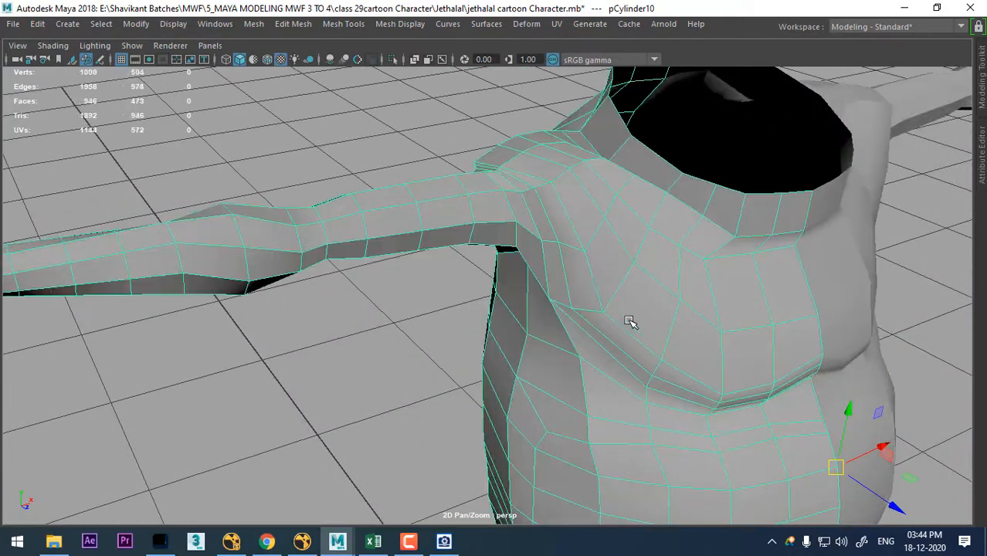
{"action": "left_click_drag", "start_coordinate": [591, 290], "coordinate": [597, 222], "text": "alt"}
{"action": "right_click_drag", "start_coordinate": [595, 123], "coordinate": [595, 43]}
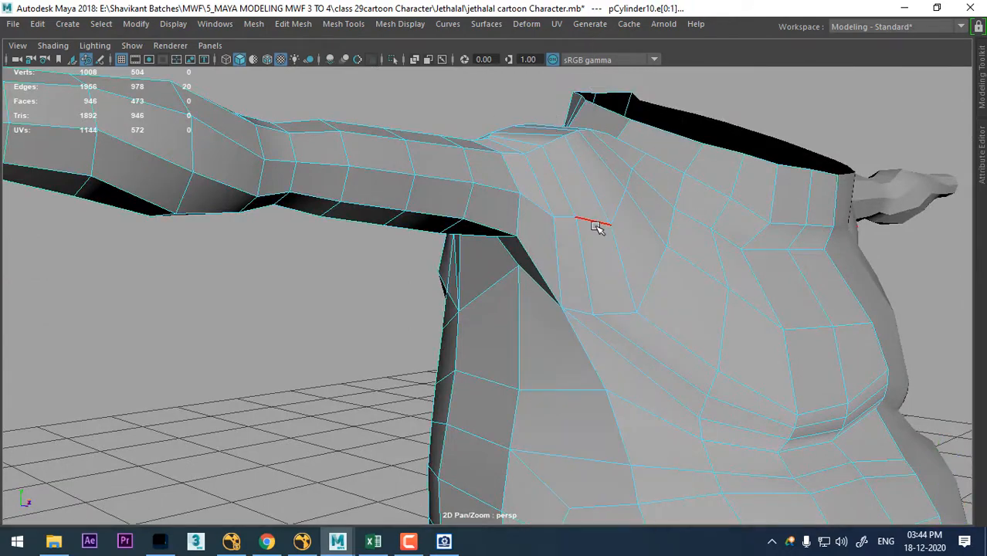
{"action": "left_click_drag", "start_coordinate": [606, 233], "coordinate": [728, 224], "text": "alt"}
{"action": "left_click", "coordinate": [614, 198], "text": "shift"}
- Show the opposite side view full size, framed on the selected armpit edges
{"action": "key", "text": "space"}
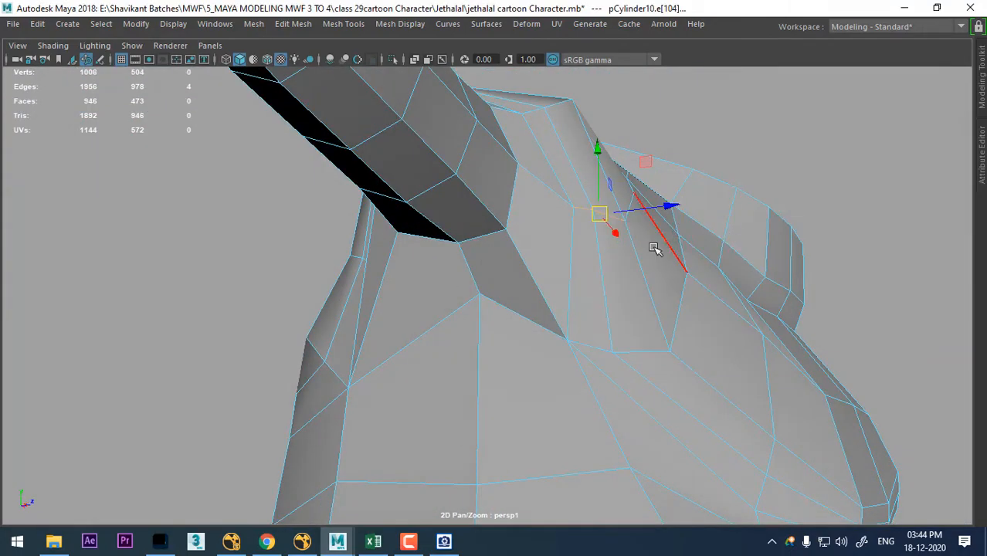
{"action": "key", "text": "space"}
{"action": "left_click_drag", "start_coordinate": [654, 249], "coordinate": [720, 253]}
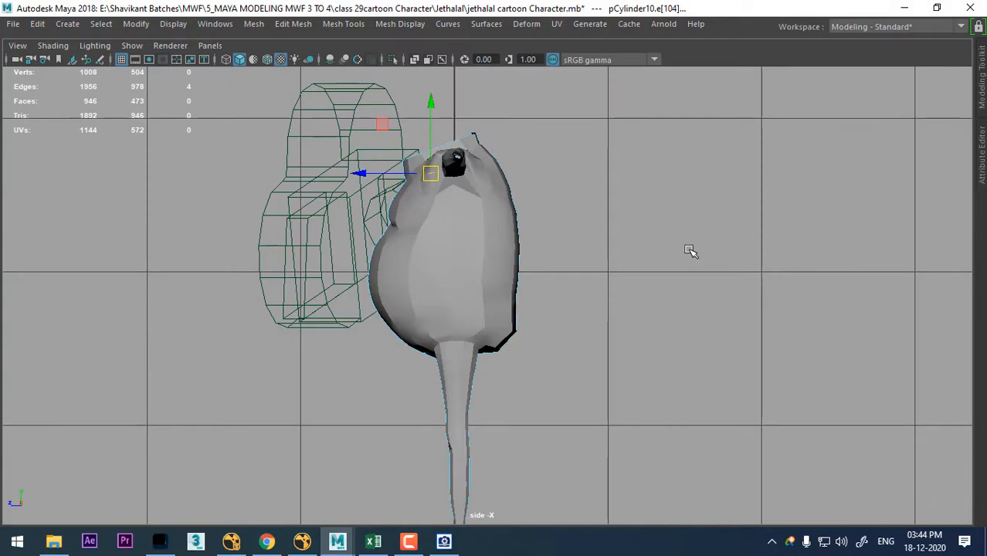
{"action": "scroll", "coordinate": [689, 250], "scroll_direction": "up", "scroll_amount": 5}
{"action": "key", "text": "space"}
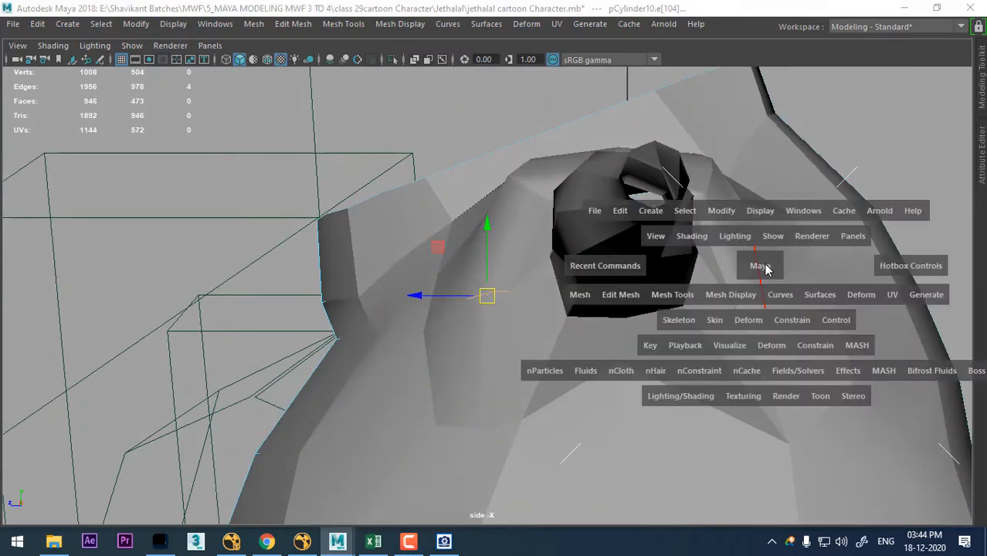
{"action": "left_click_drag", "start_coordinate": [765, 268], "coordinate": [706, 252]}
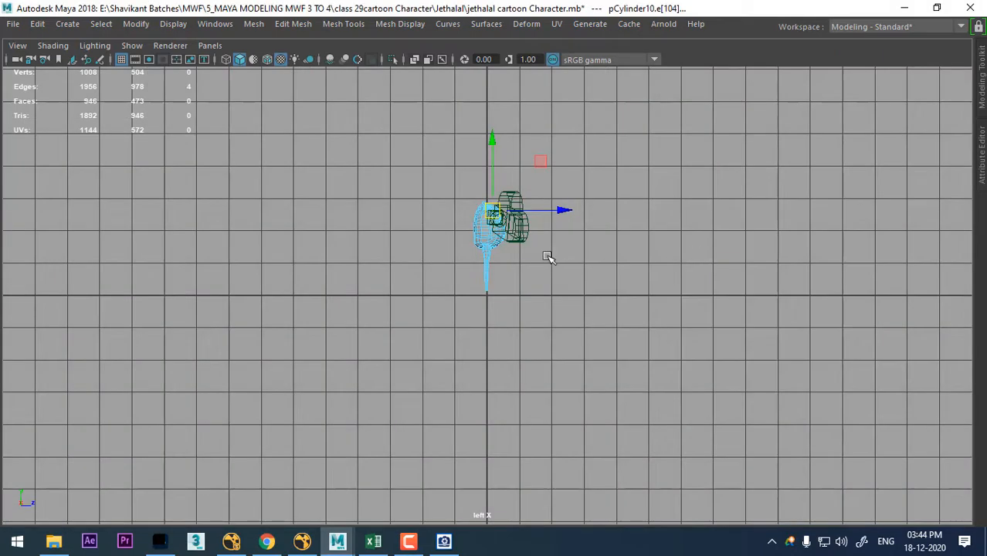
{"action": "key", "text": "f"}
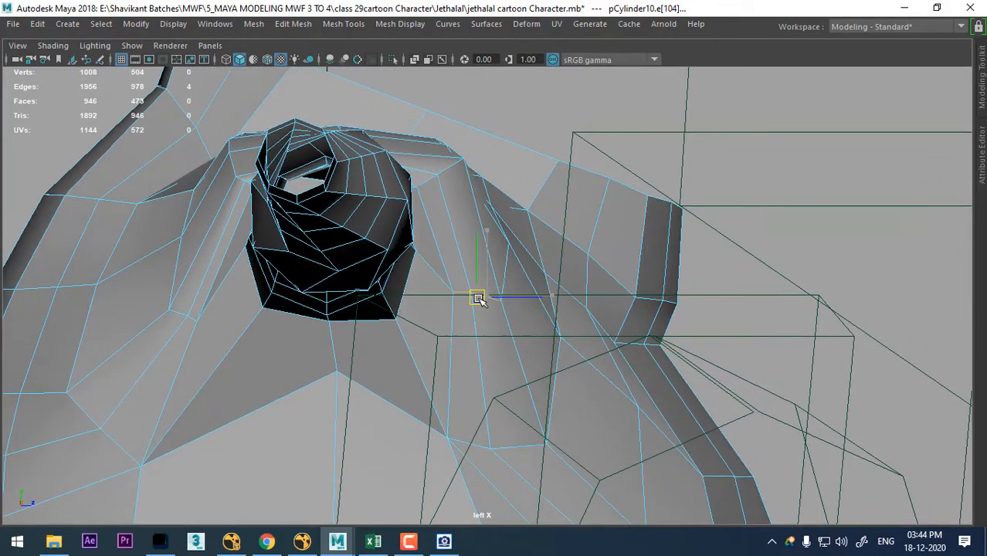
- Raise the front and rear corner vertices below the armpit in the side view, moving them closer to the arm opening
{"action": "left_click_drag", "start_coordinate": [469, 291], "coordinate": [466, 289]}
{"action": "middle_click_drag", "start_coordinate": [471, 415], "coordinate": [479, 279], "text": "alt"}
{"action": "right_click_drag", "start_coordinate": [479, 280], "coordinate": [520, 375], "text": "alt"}
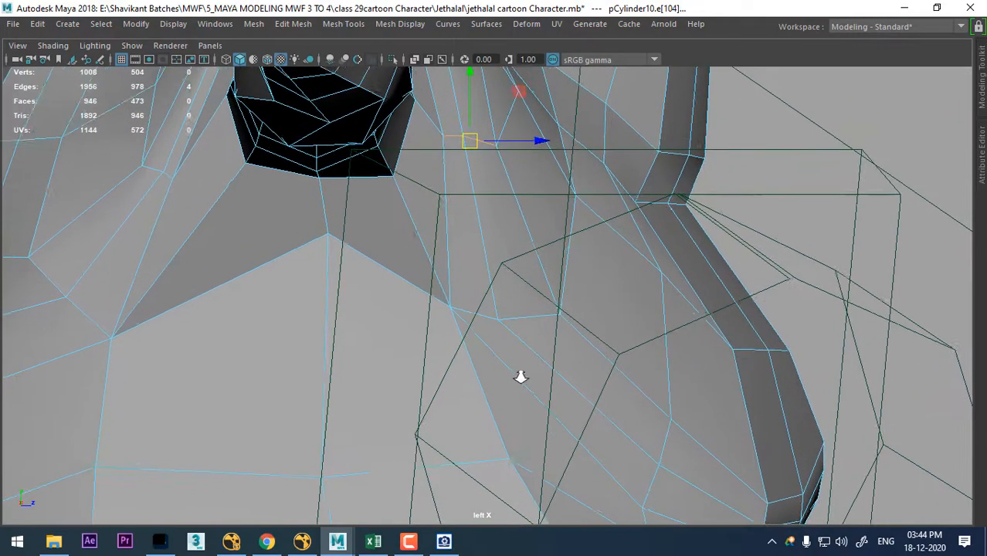
{"action": "right_click_drag", "start_coordinate": [514, 232], "coordinate": [465, 234]}
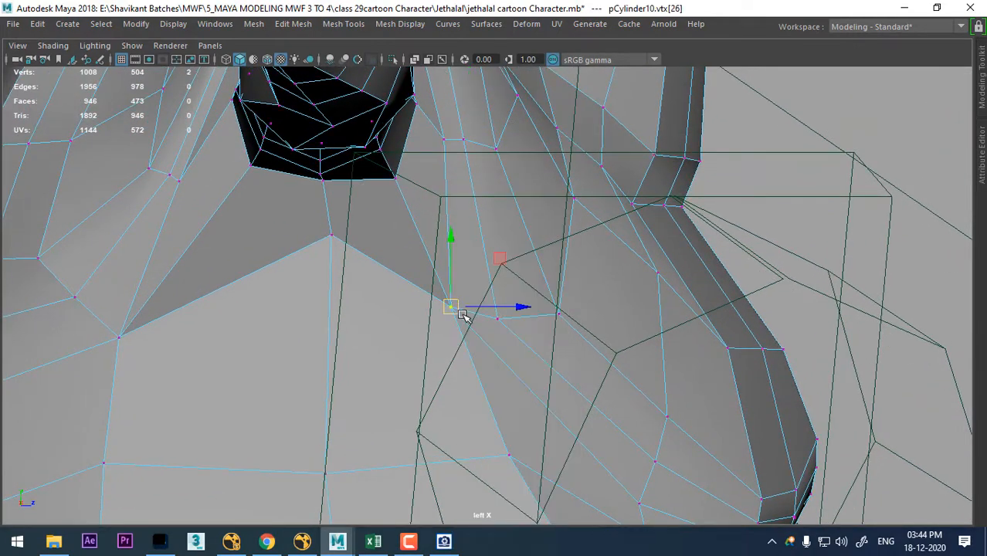
{"action": "left_click_drag", "start_coordinate": [462, 315], "coordinate": [451, 295]}
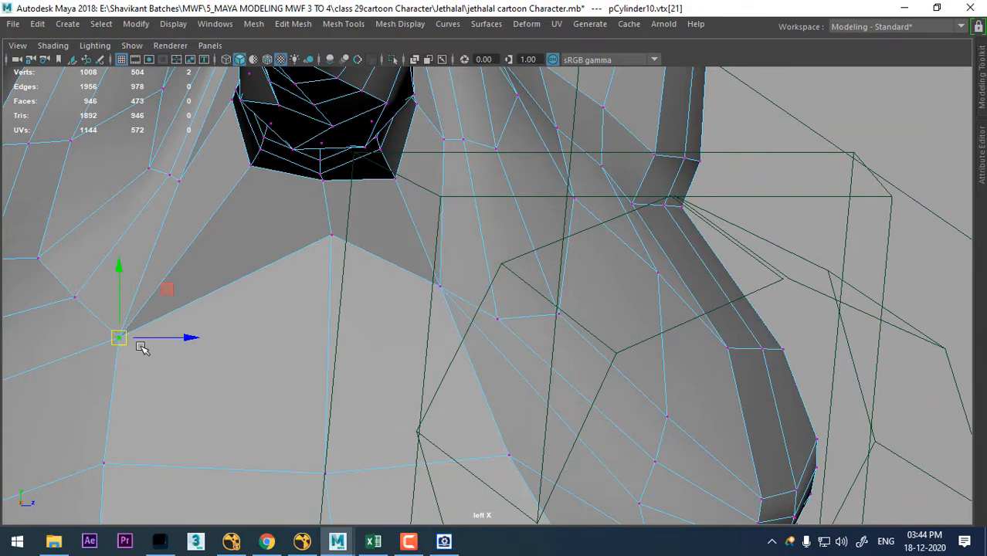
{"action": "left_click_drag", "start_coordinate": [126, 332], "coordinate": [145, 318]}
- Adjust the depth of the rear armpit corner vertex in perspective, viewing the body from behind
{"action": "key", "text": "space"}
{"action": "left_click_drag", "start_coordinate": [481, 307], "coordinate": [486, 164]}
{"action": "mouse_move", "coordinate": [568, 251]}
{"action": "left_mouse_down", "text": "alt"}
{"action": "mouse_move", "coordinate": [602, 280]}
{"action": "mouse_move", "coordinate": [623, 257]}
{"action": "mouse_move", "coordinate": [576, 269]}
{"action": "left_mouse_up", "text": "alt"}
{"action": "right_click_drag", "start_coordinate": [576, 268], "coordinate": [736, 348], "text": "alt"}
{"action": "mouse_move", "coordinate": [737, 348]}
{"action": "left_mouse_down", "text": "alt"}
{"action": "mouse_move", "coordinate": [736, 315]}
{"action": "mouse_move", "coordinate": [781, 301]}
{"action": "mouse_move", "coordinate": [711, 355]}
{"action": "mouse_move", "coordinate": [723, 352]}
{"action": "left_mouse_up", "text": "alt"}
{"action": "middle_click_drag", "start_coordinate": [377, 277], "coordinate": [549, 240], "text": "alt"}
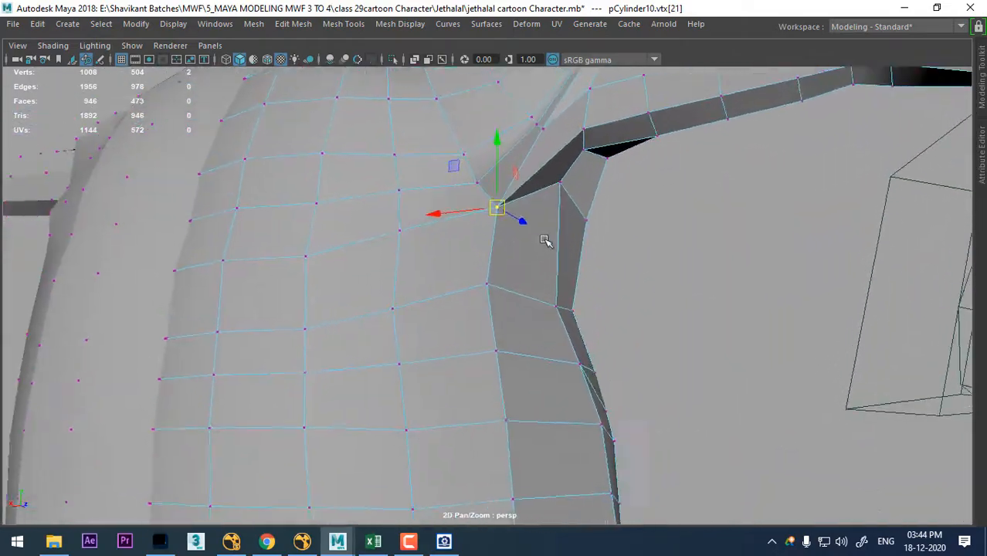
{"action": "left_click_drag", "start_coordinate": [548, 241], "coordinate": [744, 331], "text": "alt"}
{"action": "left_click_drag", "start_coordinate": [602, 213], "coordinate": [612, 214]}
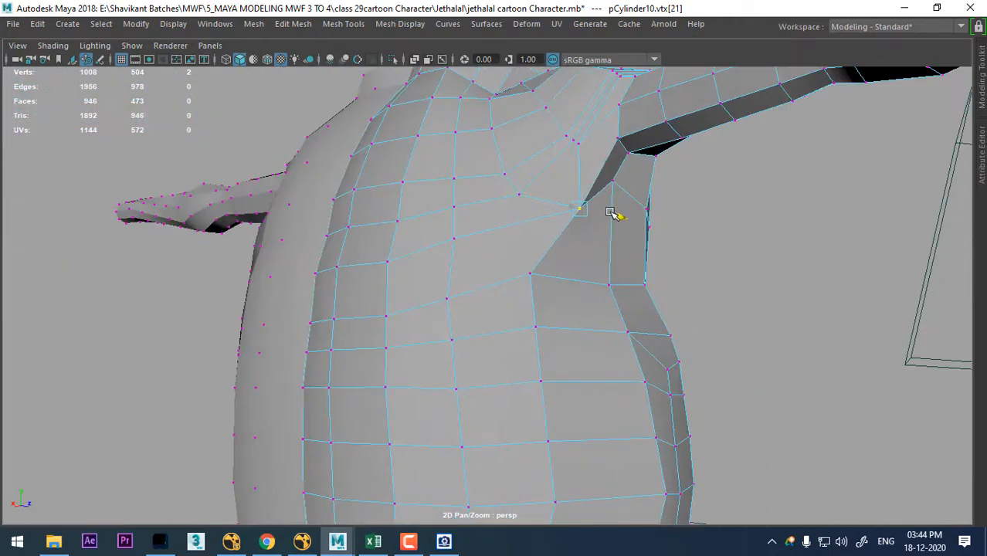
- Reposition the vertices directly below the rear armpit corner to even out the body's side outline
{"action": "key", "text": "Down"}
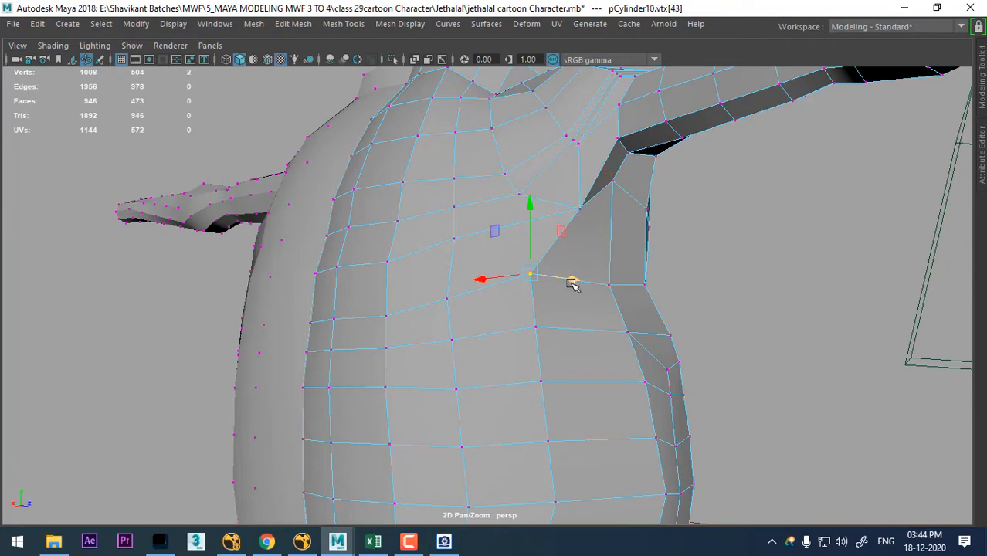
{"action": "left_click_drag", "start_coordinate": [549, 306], "coordinate": [629, 304], "text": "alt"}
{"action": "left_click_drag", "start_coordinate": [559, 275], "coordinate": [584, 275]}
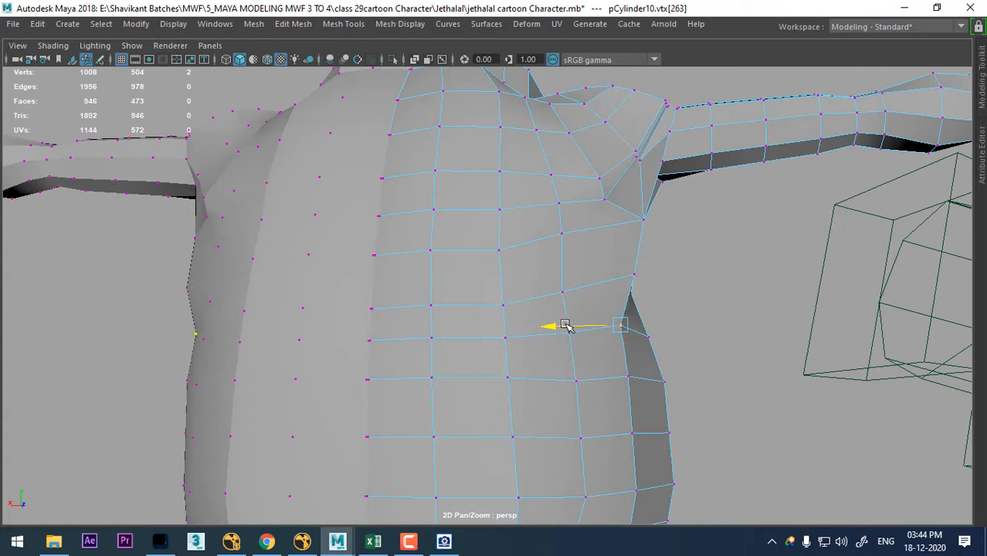
- Move the two neighbouring back vertices beside the armpit column outward toward the body's side
{"action": "left_click", "coordinate": [563, 233]}
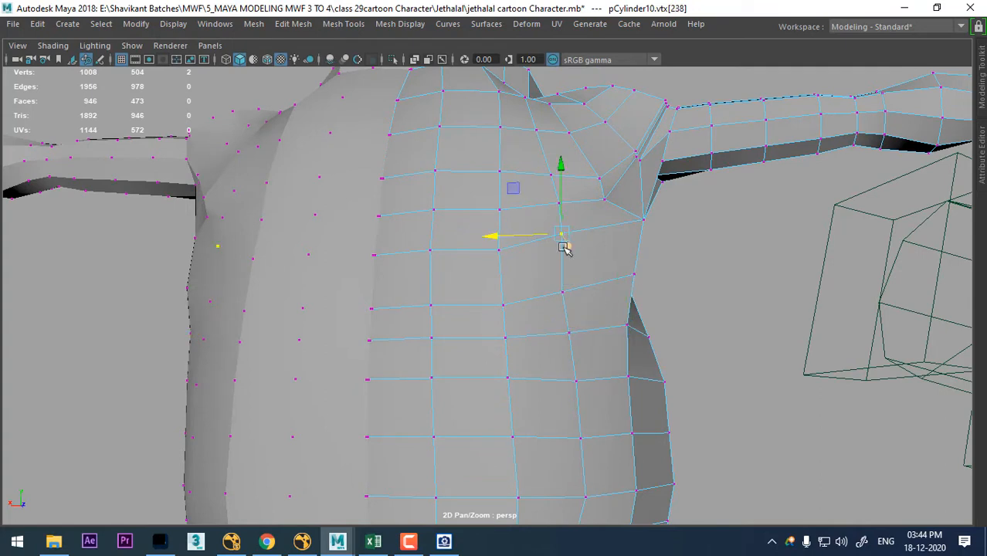
{"action": "left_click", "coordinate": [563, 289], "text": "shift"}
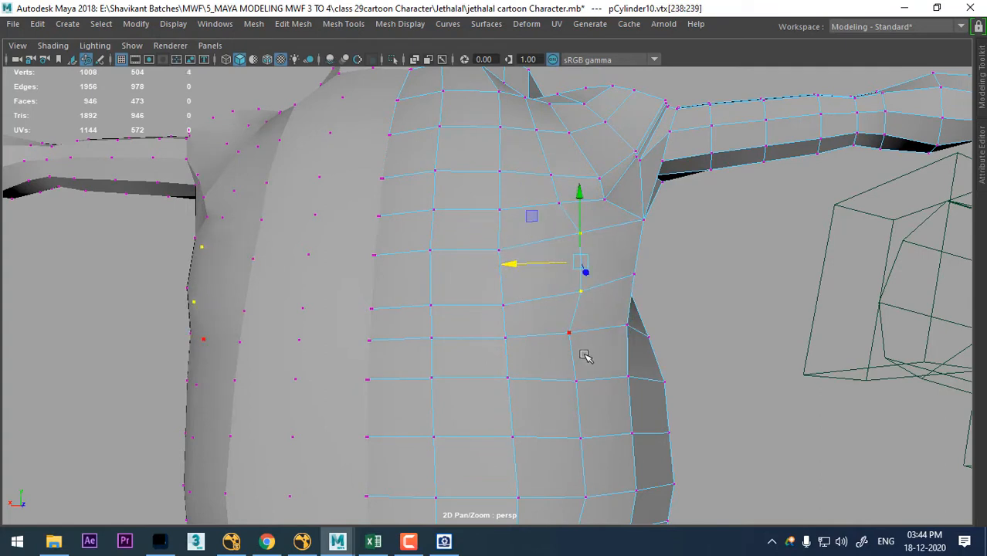
{"action": "right_click_drag", "start_coordinate": [581, 251], "coordinate": [804, 282], "text": "alt"}
{"action": "left_click", "coordinate": [740, 264]}
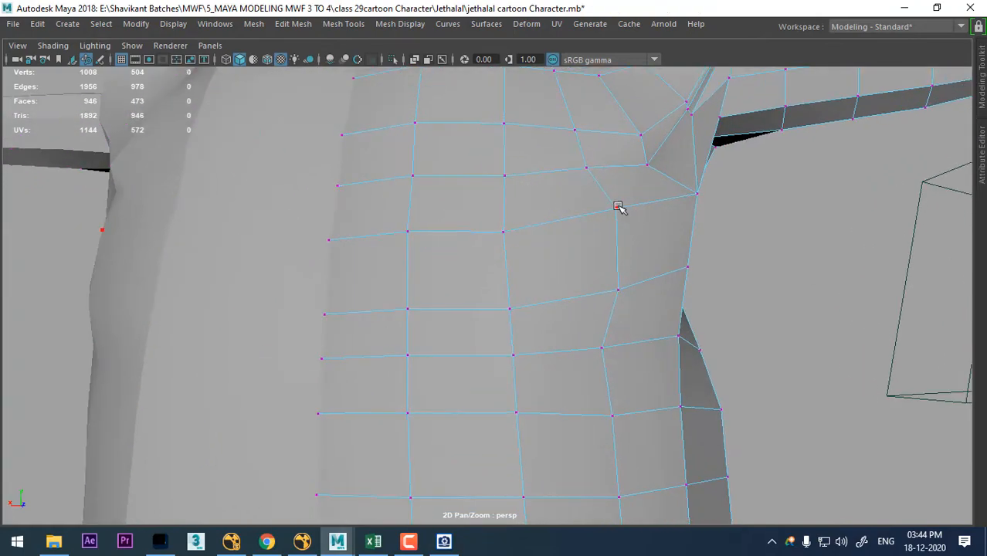
- Nudge the back vertex below the rear armpit toward the body's side and even out the two vertices above it
{"action": "left_click", "coordinate": [619, 207]}
{"action": "left_click_drag", "start_coordinate": [569, 210], "coordinate": [578, 212]}
{"action": "left_click_drag", "start_coordinate": [706, 203], "coordinate": [633, 305], "text": "alt"}
{"action": "left_click", "coordinate": [612, 313]}
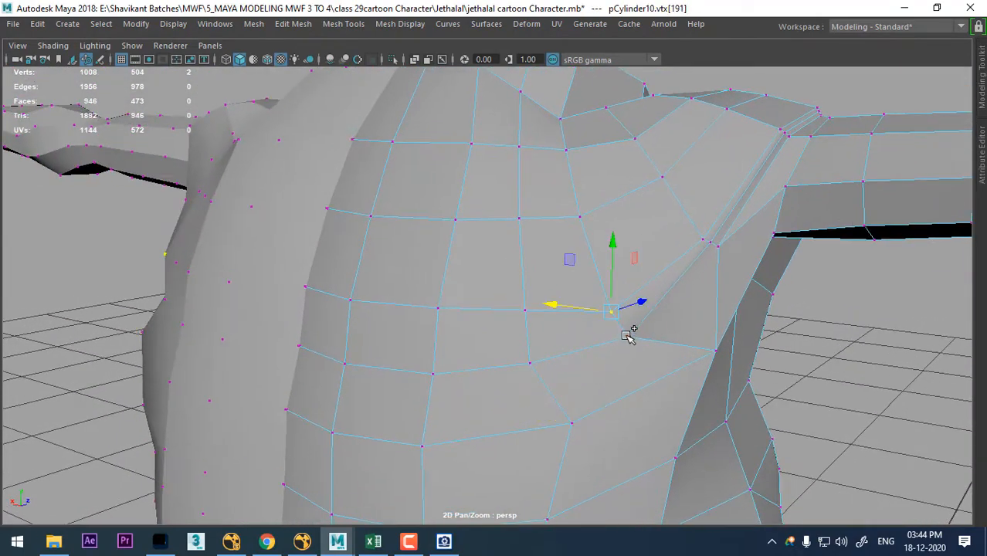
{"action": "left_click", "coordinate": [628, 337], "text": "shift"}
{"action": "right_click_drag", "start_coordinate": [661, 253], "coordinate": [751, 233], "text": "shift"}
{"action": "left_click_drag", "start_coordinate": [751, 234], "coordinate": [521, 284], "text": "alt"}
- Average the vertices along the shoulder crease where the top of the arm meets the body
{"action": "left_click", "coordinate": [491, 236]}
{"action": "mouse_move", "coordinate": [491, 236]}
{"action": "left_mouse_down", "text": "alt"}
{"action": "mouse_move", "coordinate": [550, 266]}
{"action": "mouse_move", "coordinate": [509, 230]}
{"action": "left_mouse_up", "text": "alt"}
{"action": "right_click_drag", "start_coordinate": [553, 237], "coordinate": [617, 199], "text": "shift"}
{"action": "left_click_drag", "start_coordinate": [668, 159], "coordinate": [550, 341], "text": "alt"}
{"action": "key", "text": "g"}
{"action": "key", "text": "g"}
{"action": "left_click", "coordinate": [595, 315]}
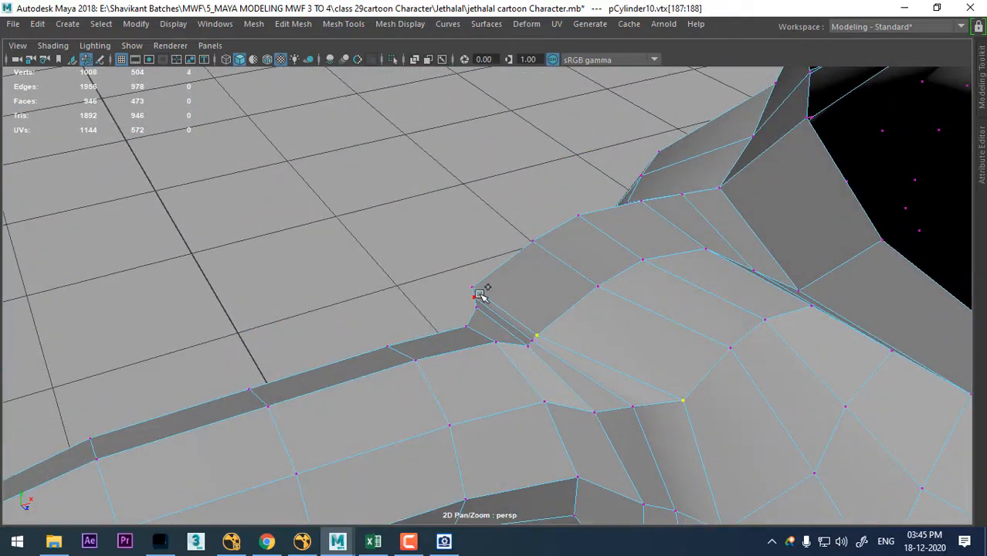
{"action": "right_click_drag", "start_coordinate": [515, 299], "coordinate": [639, 278], "text": "shift"}
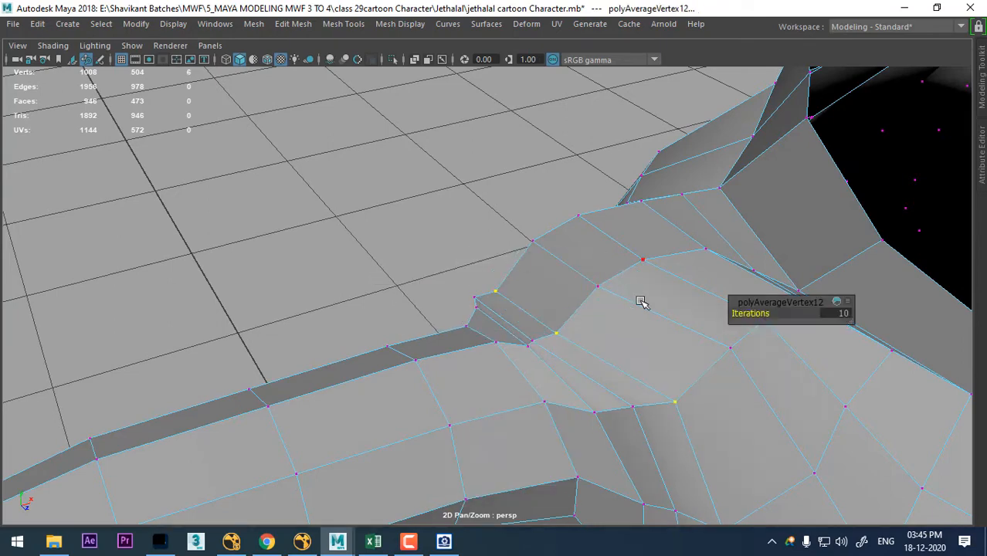
- Raise the averaged shoulder crease vertices in the front view to round off the top of the shoulder
{"action": "mouse_move", "coordinate": [639, 302]}
{"action": "left_mouse_down", "text": "alt"}
{"action": "mouse_move", "coordinate": [561, 337]}
{"action": "mouse_move", "coordinate": [627, 313]}
{"action": "left_mouse_up", "text": "alt"}
{"action": "key", "text": "space"}
{"action": "right_click_drag", "start_coordinate": [632, 318], "coordinate": [636, 341], "text": "alt"}
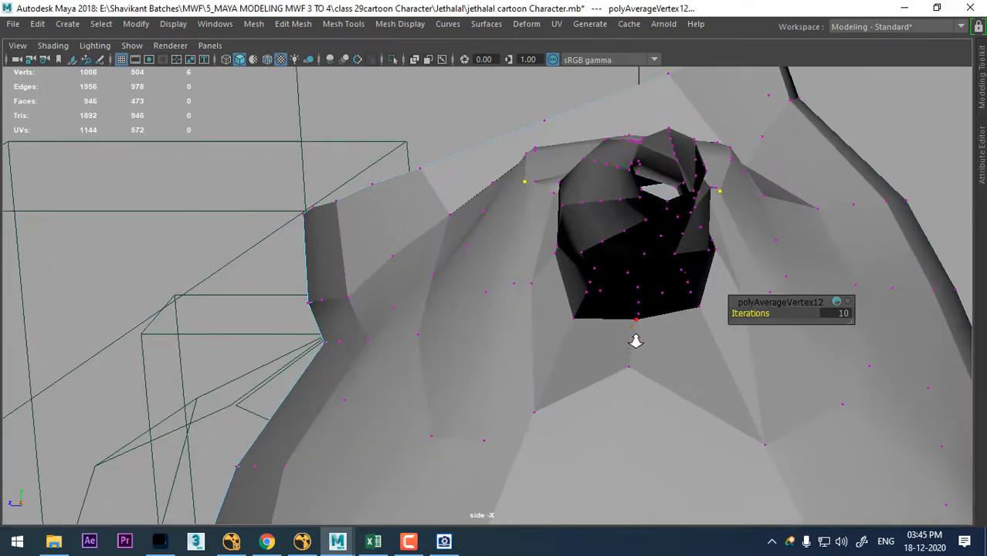
{"action": "middle_click_drag", "start_coordinate": [639, 343], "coordinate": [525, 458], "text": "alt"}
{"action": "key", "text": "space"}
{"action": "left_click_drag", "start_coordinate": [632, 323], "coordinate": [625, 366]}
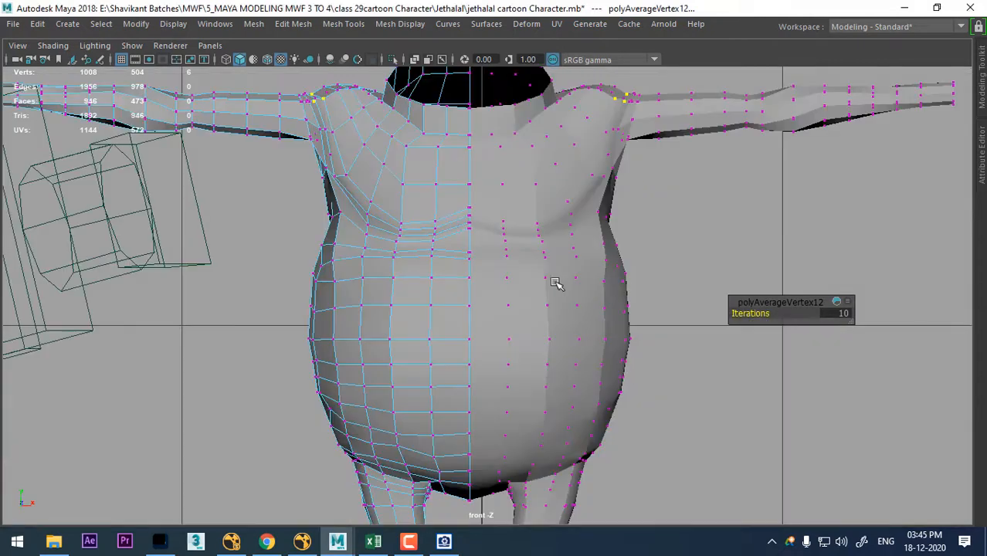
{"action": "middle_click_drag", "start_coordinate": [542, 258], "coordinate": [647, 378], "text": "alt"}
{"action": "key", "text": "f"}
{"action": "right_click_drag", "start_coordinate": [555, 283], "coordinate": [667, 435], "text": "alt"}
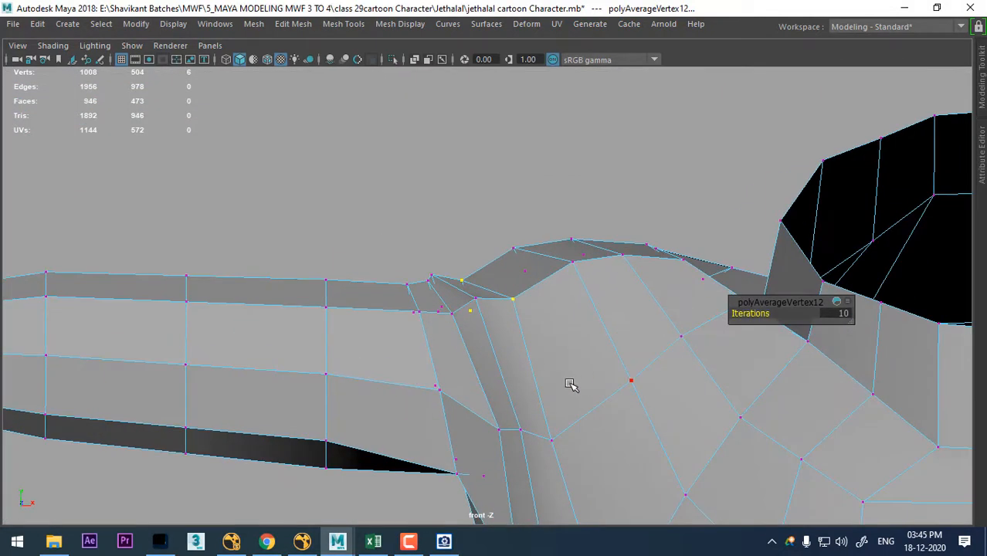
{"action": "key", "text": "w"}
{"action": "left_click_drag", "start_coordinate": [496, 299], "coordinate": [489, 279]}
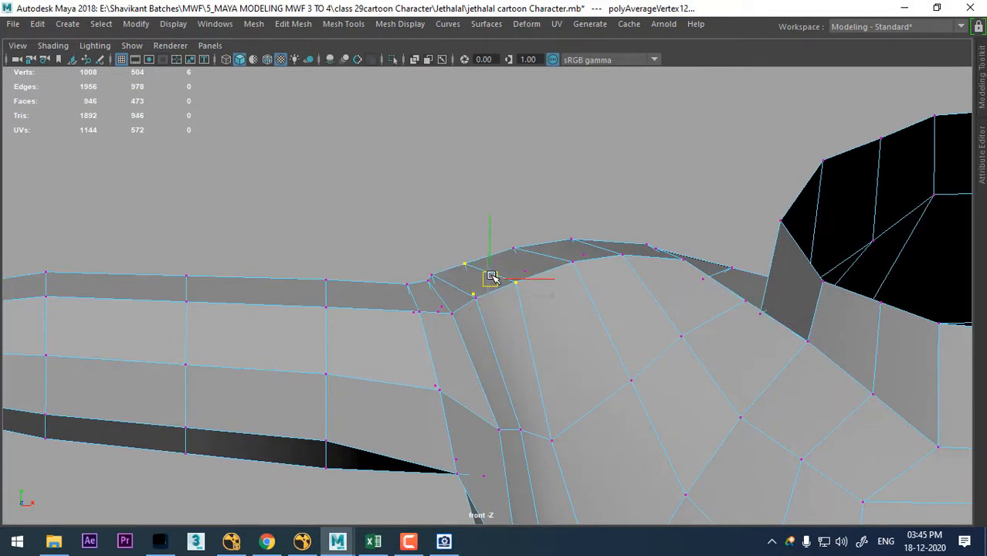
- Move the two neighbouring chest vertices beside the front armpit upward and inward toward the chest in the front view
{"action": "right_click_drag", "start_coordinate": [605, 382], "coordinate": [544, 421], "text": "alt"}
{"action": "middle_click_drag", "start_coordinate": [544, 429], "coordinate": [557, 286], "text": "alt"}
{"action": "right_click_drag", "start_coordinate": [558, 290], "coordinate": [594, 417], "text": "alt"}
{"action": "left_click_drag", "start_coordinate": [556, 344], "coordinate": [561, 318]}
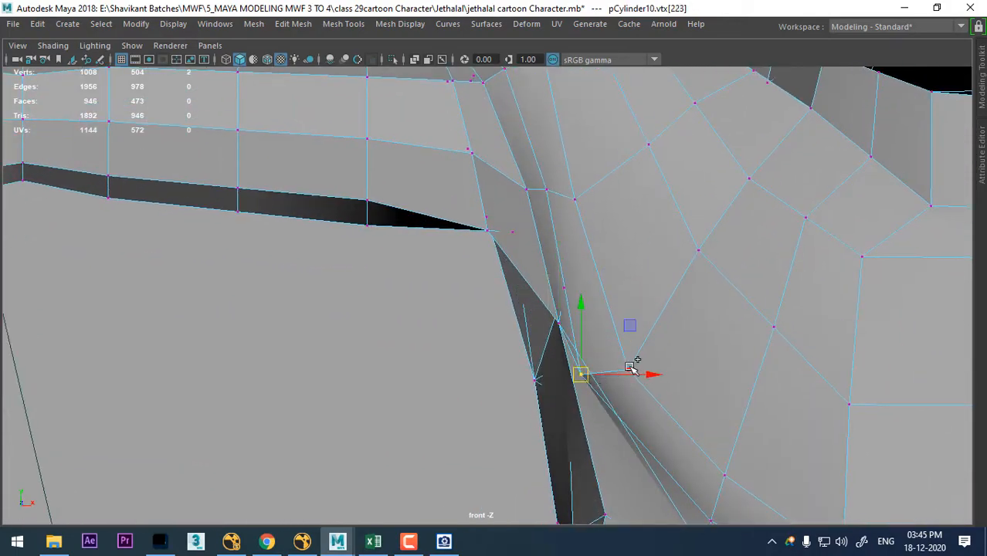
{"action": "left_click_drag", "start_coordinate": [616, 374], "coordinate": [632, 354]}
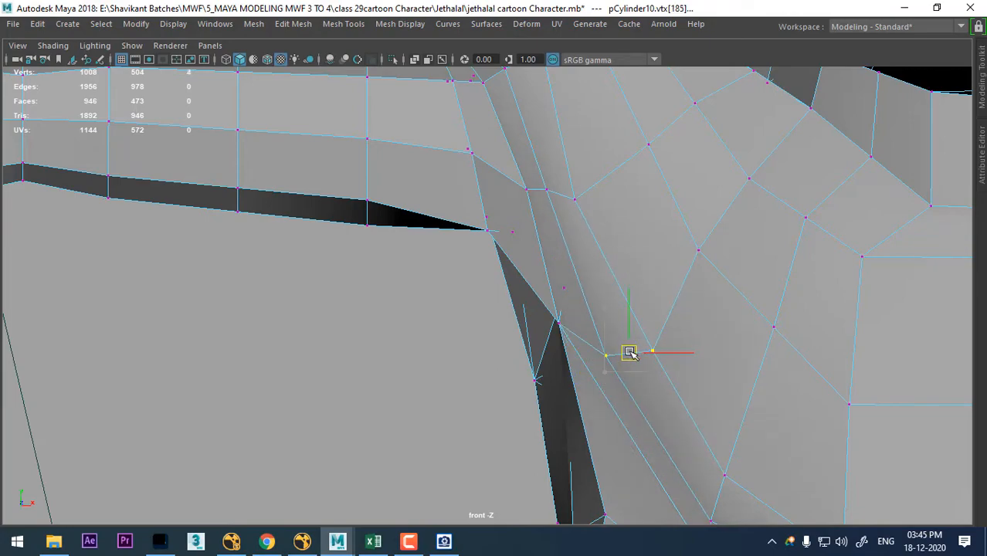
{"action": "right_click_drag", "start_coordinate": [632, 353], "coordinate": [633, 377], "text": "alt"}
- Examine the reshaped chest, armpit and shoulder in the front and perspective views, leaving the mesh deselected
{"action": "middle_click_drag", "start_coordinate": [633, 377], "coordinate": [586, 271], "text": "alt"}
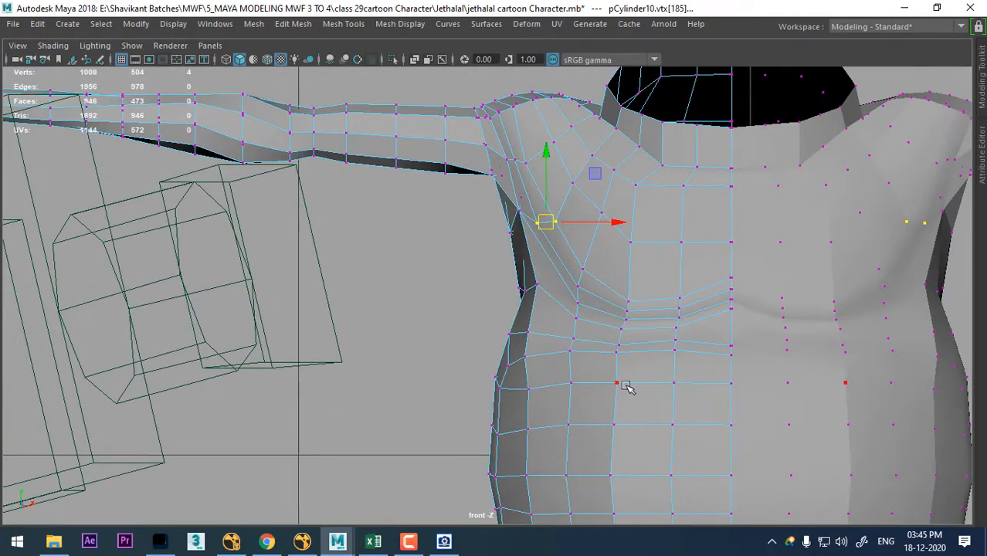
{"action": "middle_click_drag", "start_coordinate": [581, 328], "coordinate": [595, 285], "text": "alt"}
{"action": "right_click_drag", "start_coordinate": [595, 286], "coordinate": [656, 371], "text": "alt"}
{"action": "key", "text": "space"}
{"action": "key", "text": "space"}
{"action": "right_click_drag", "start_coordinate": [698, 253], "coordinate": [695, 297], "text": "alt"}
{"action": "left_click_drag", "start_coordinate": [695, 297], "coordinate": [732, 379], "text": "alt"}
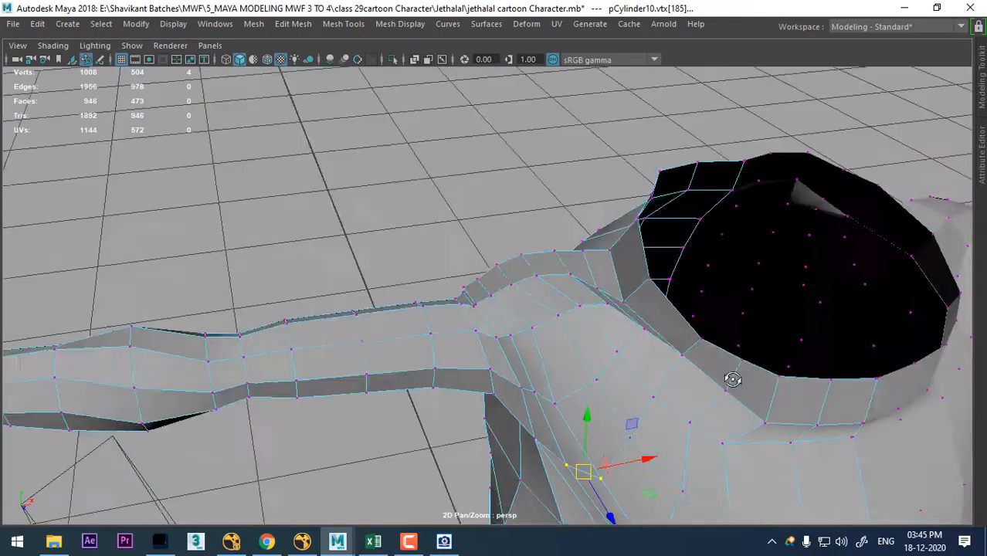
{"action": "right_click_drag", "start_coordinate": [732, 379], "coordinate": [632, 292], "text": "alt"}
{"action": "middle_click_drag", "start_coordinate": [632, 292], "coordinate": [618, 222], "text": "alt"}
{"action": "right_click_drag", "start_coordinate": [583, 258], "coordinate": [691, 88]}
{"action": "left_click", "coordinate": [688, 94]}
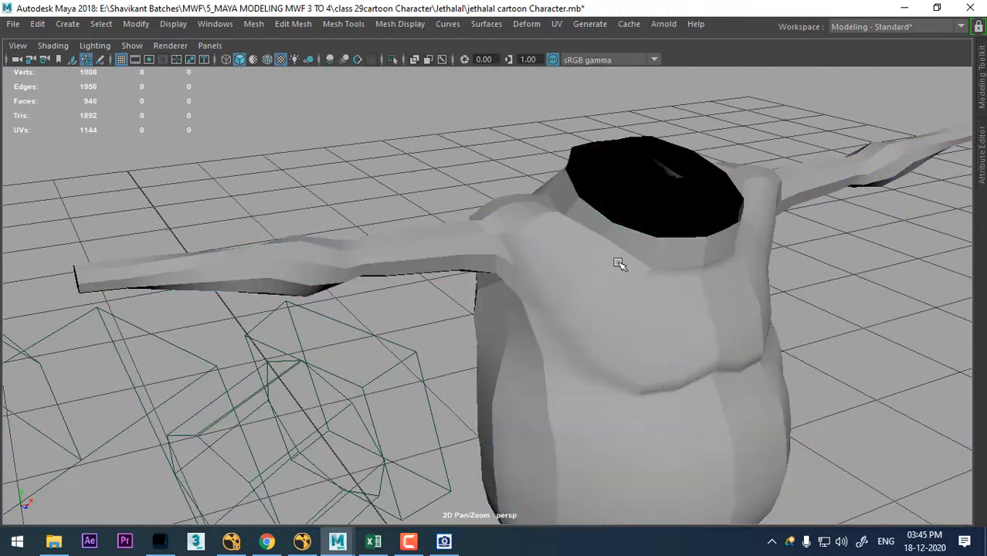
- Soften the edges of the half-body mesh and deselect it
{"action": "right_click_drag", "start_coordinate": [619, 264], "coordinate": [612, 234], "text": "alt"}
{"action": "middle_click_drag", "start_coordinate": [611, 233], "coordinate": [584, 91], "text": "alt"}
{"action": "left_click", "coordinate": [605, 277]}
{"action": "right_click", "coordinate": [553, 180], "text": "shift"}
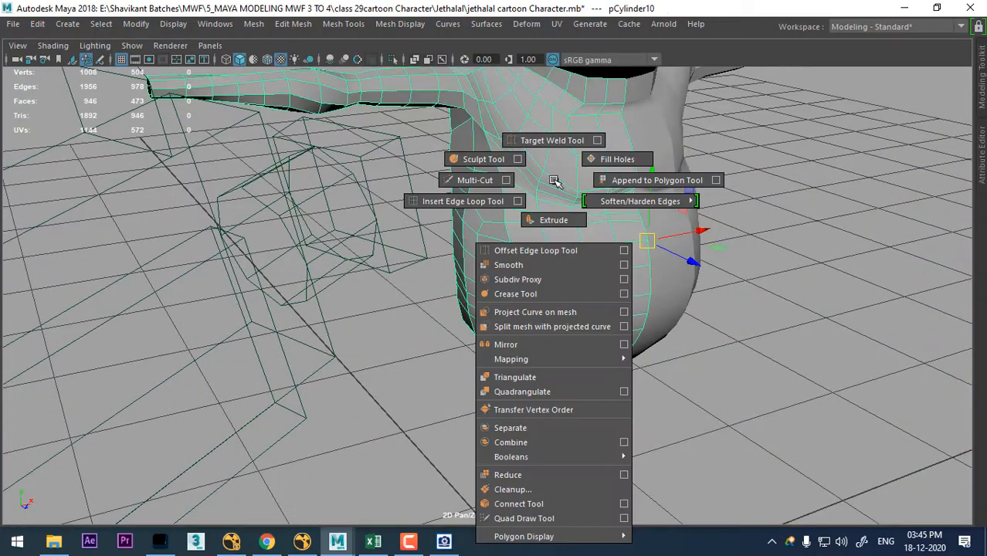
{"action": "right_click_drag", "start_coordinate": [637, 210], "coordinate": [781, 107], "text": "shift"}
{"action": "left_click", "coordinate": [835, 195]}
{"action": "right_click_drag", "start_coordinate": [835, 195], "coordinate": [689, 229], "text": "alt"}
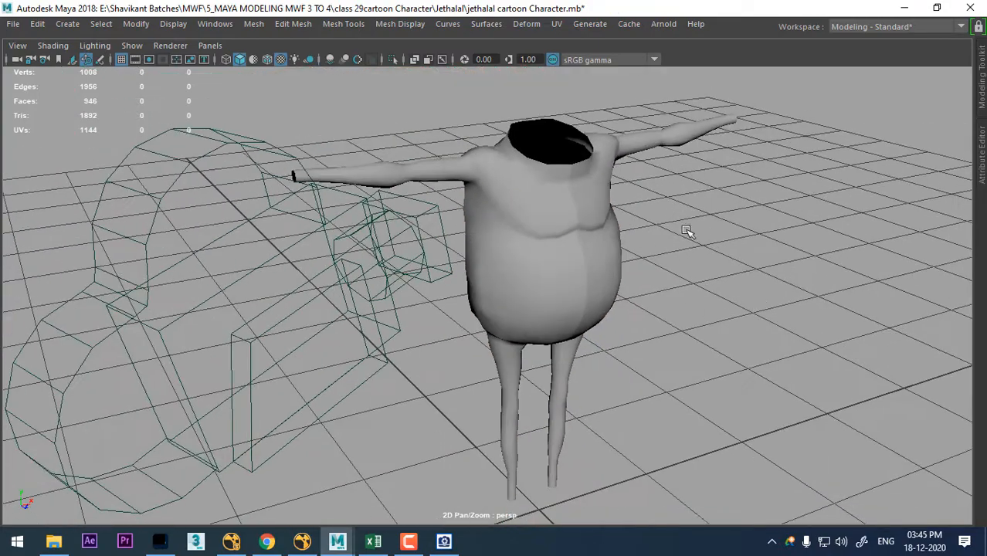
- Examine the whole body from the front, back and side, including the hips and legs
{"action": "left_click_drag", "start_coordinate": [689, 229], "coordinate": [583, 260], "text": "alt"}
{"action": "left_click", "coordinate": [551, 268]}
{"action": "middle_click_drag", "start_coordinate": [728, 367], "coordinate": [738, 278], "text": "alt"}
{"action": "left_click", "coordinate": [738, 278]}
{"action": "right_click_drag", "start_coordinate": [734, 281], "coordinate": [669, 311], "text": "alt"}
{"action": "left_click_drag", "start_coordinate": [669, 311], "coordinate": [556, 346], "text": "alt"}
{"action": "left_click_drag", "start_coordinate": [605, 326], "coordinate": [523, 242], "text": "alt"}
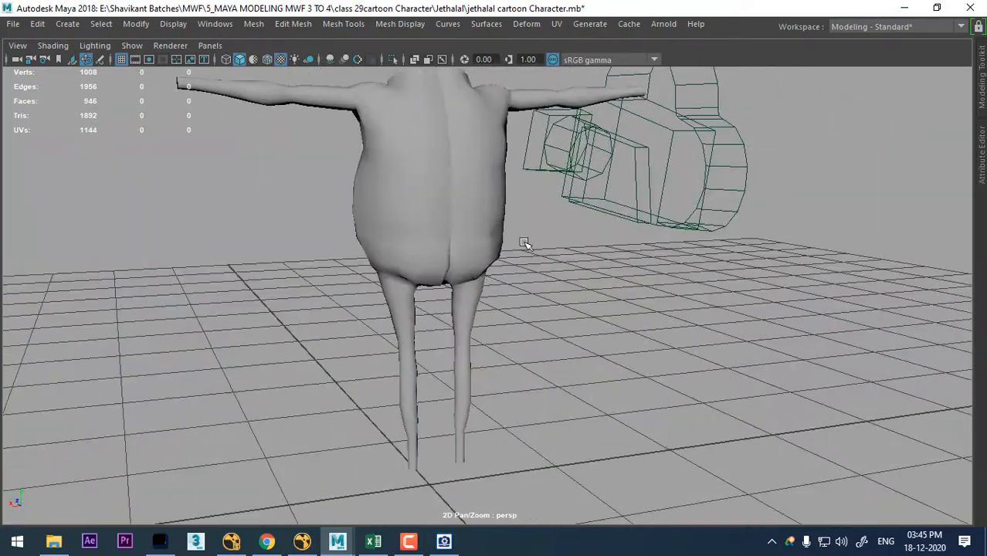
{"action": "left_click", "coordinate": [473, 263]}
{"action": "left_click_drag", "start_coordinate": [432, 286], "coordinate": [356, 287], "text": "alt"}
{"action": "right_click_drag", "start_coordinate": [355, 309], "coordinate": [494, 325], "text": "alt"}
{"action": "left_click_drag", "start_coordinate": [494, 324], "coordinate": [418, 302], "text": "alt"}
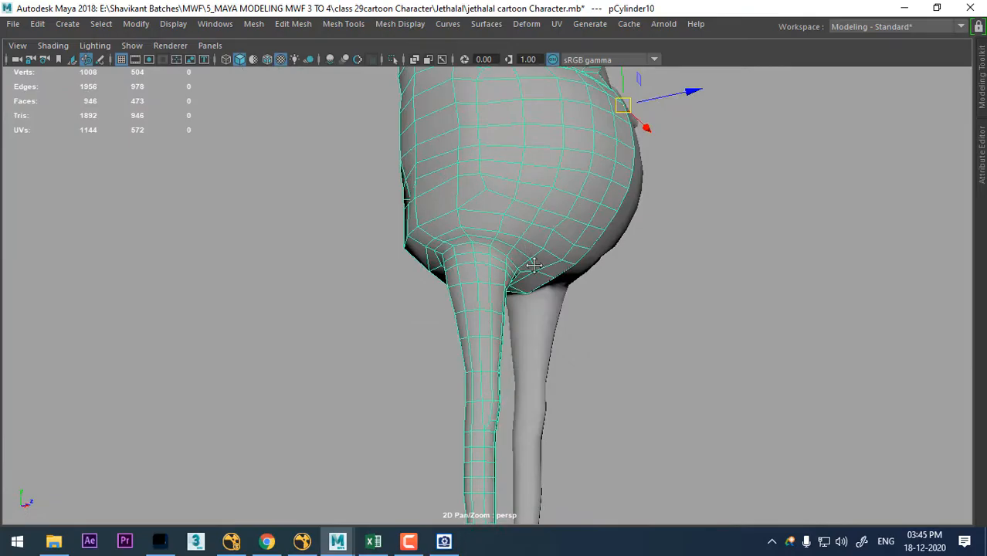
{"action": "left_click_drag", "start_coordinate": [533, 266], "coordinate": [695, 349], "text": "alt"}
- Show the character reference drawings in the four-view layout and hide the cameras in the side view
{"action": "key", "text": "space"}
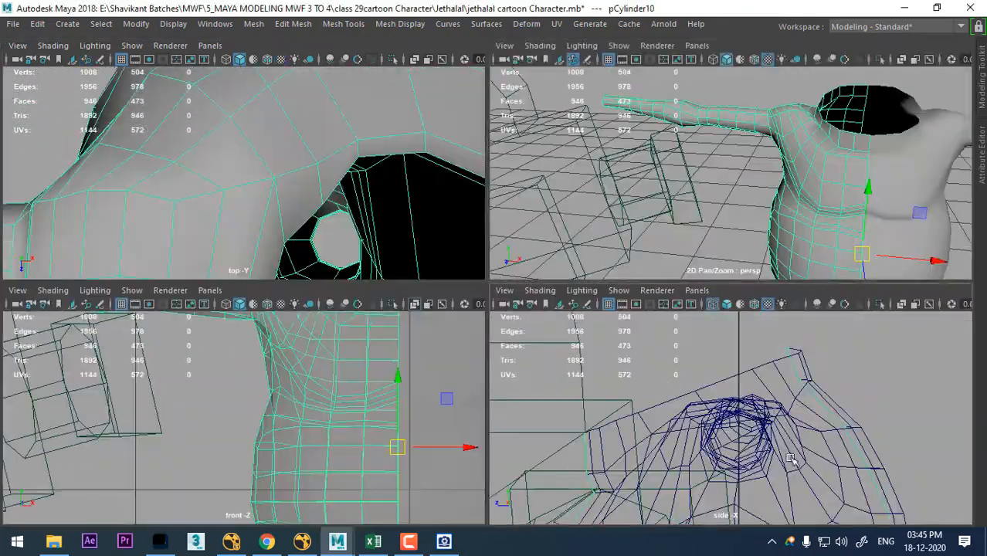
{"action": "scroll", "coordinate": [791, 459], "scroll_direction": "down", "scroll_amount": 5}
{"action": "scroll", "coordinate": [361, 448], "scroll_direction": "down", "scroll_amount": 3}
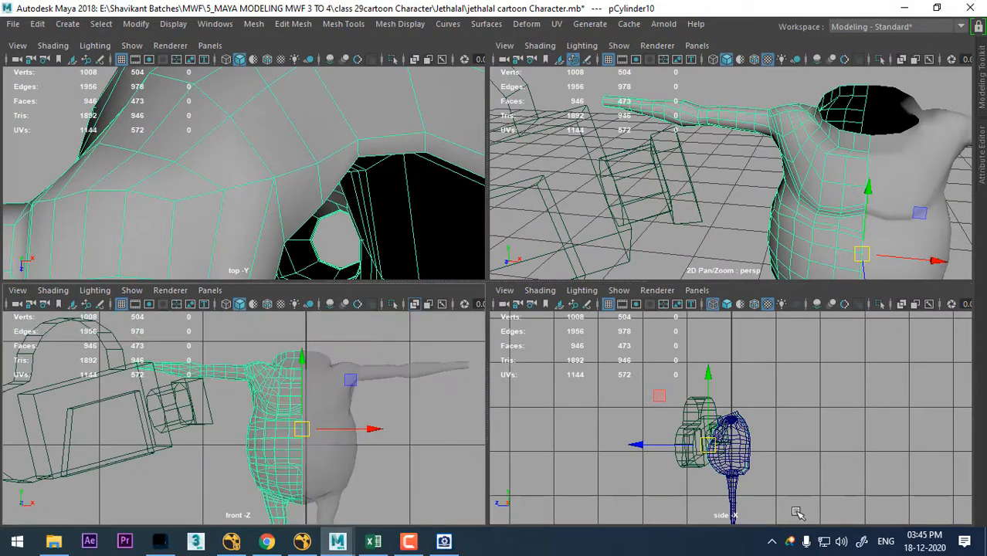
{"action": "scroll", "coordinate": [785, 456], "scroll_direction": "up", "scroll_amount": 5}
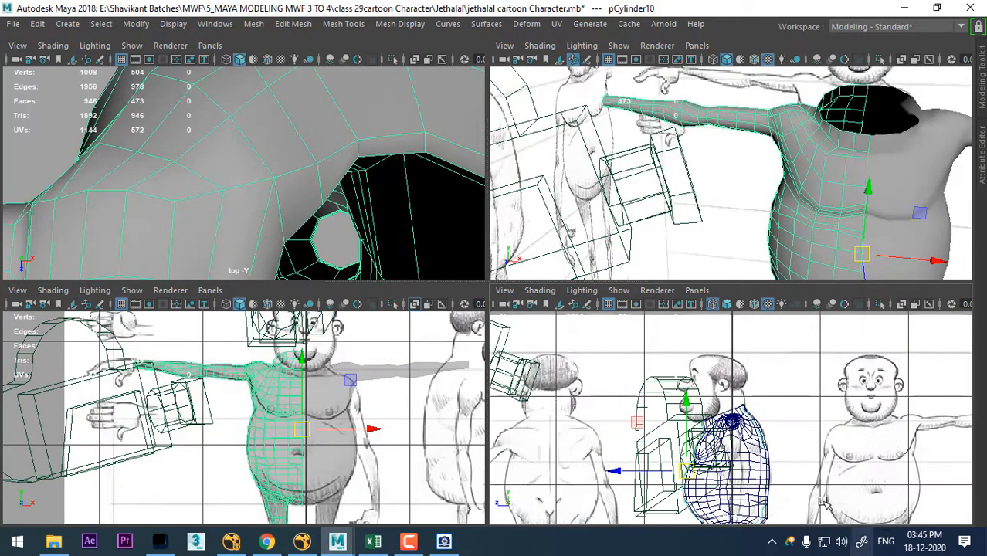
{"action": "left_click", "coordinate": [619, 290]}
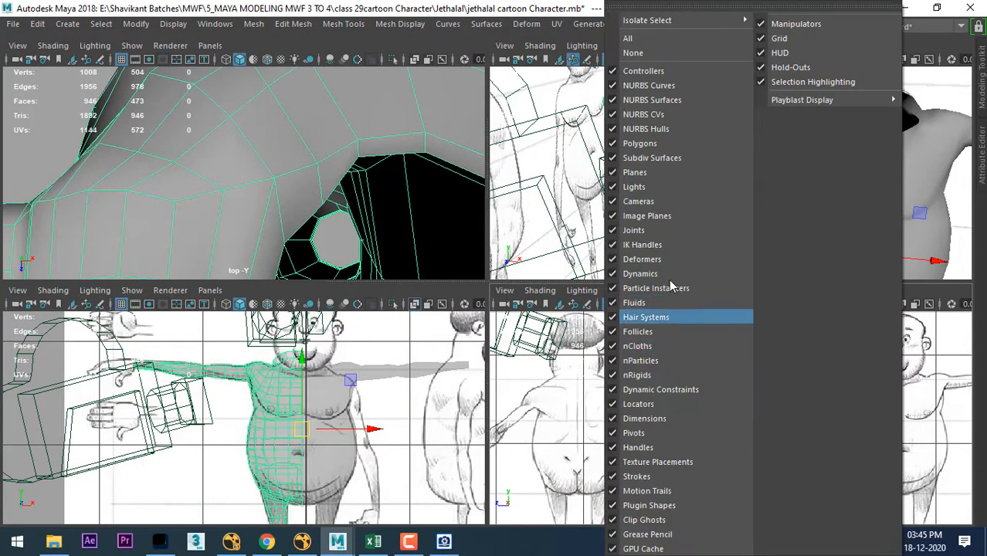
{"action": "left_click", "coordinate": [671, 201]}
- Raise the under-belly outline vertices of the mirrored half to the drawn belly fold in the side view
{"action": "scroll", "coordinate": [772, 433], "scroll_direction": "up", "scroll_amount": 5}
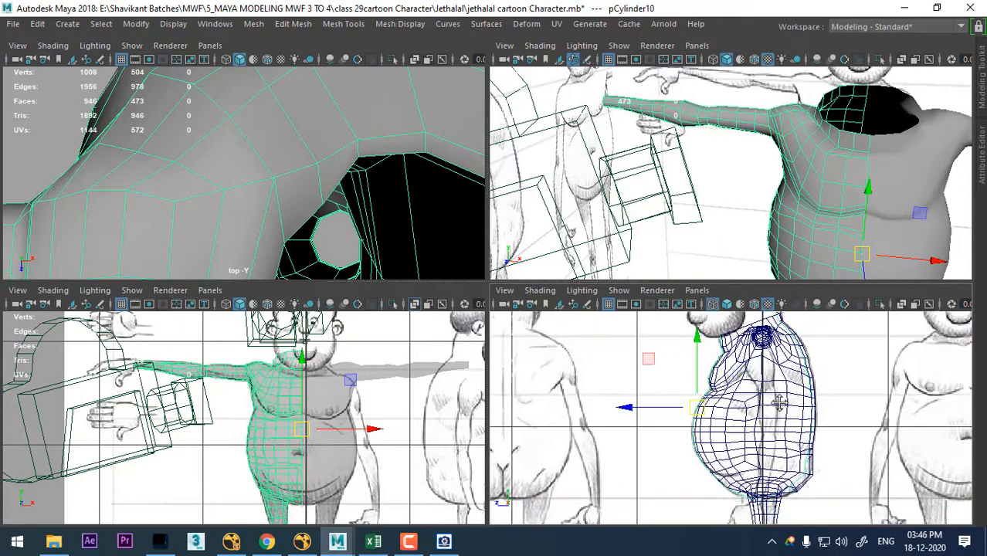
{"action": "scroll", "coordinate": [805, 426], "scroll_direction": "up", "scroll_amount": 4}
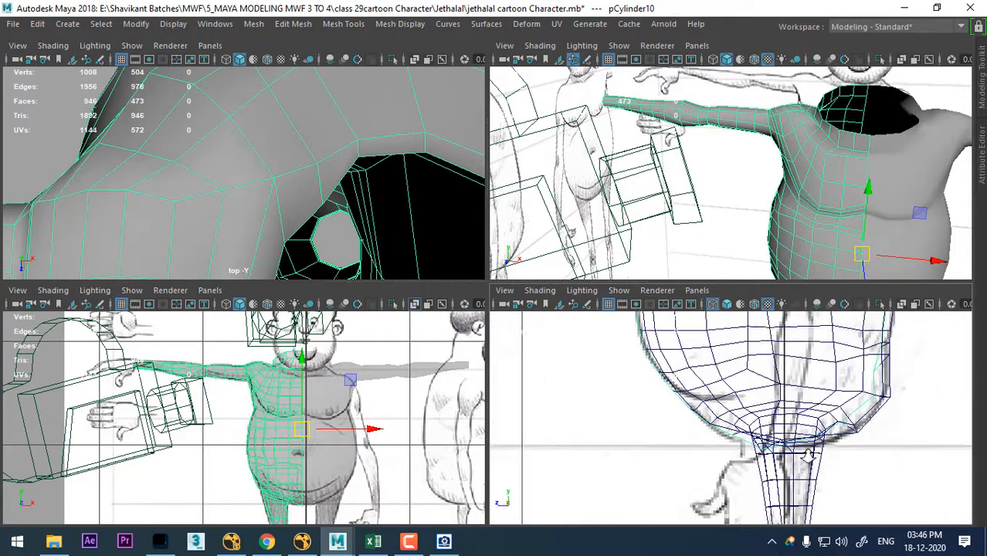
{"action": "left_click", "coordinate": [730, 388]}
{"action": "scroll", "coordinate": [758, 373], "scroll_direction": "up", "scroll_amount": 2}
{"action": "left_click", "coordinate": [740, 377]}
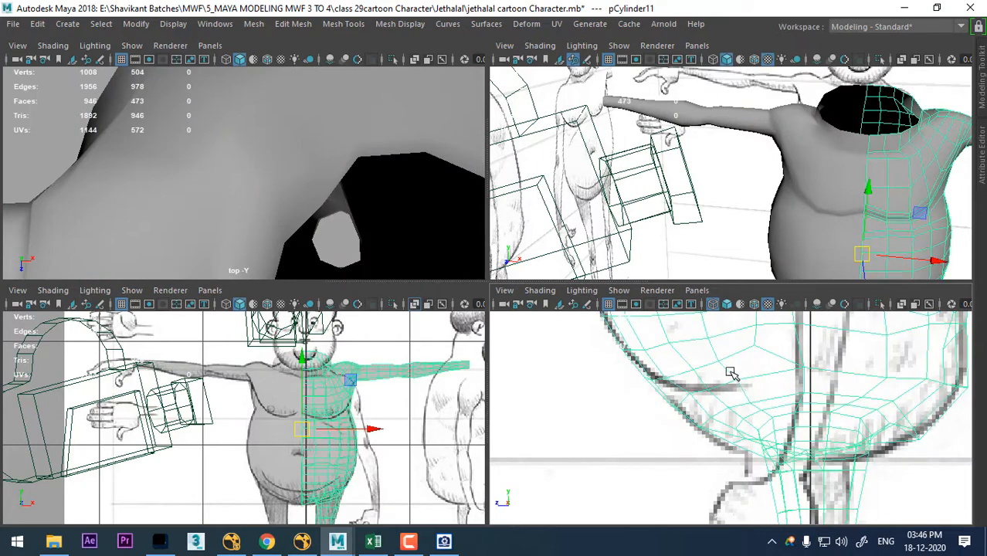
{"action": "scroll", "coordinate": [745, 390], "scroll_direction": "up", "scroll_amount": 3}
{"action": "key", "text": "space"}
{"action": "scroll", "coordinate": [641, 378], "scroll_direction": "up", "scroll_amount": 3}
{"action": "middle_click_drag", "start_coordinate": [633, 401], "coordinate": [664, 419], "text": "alt"}
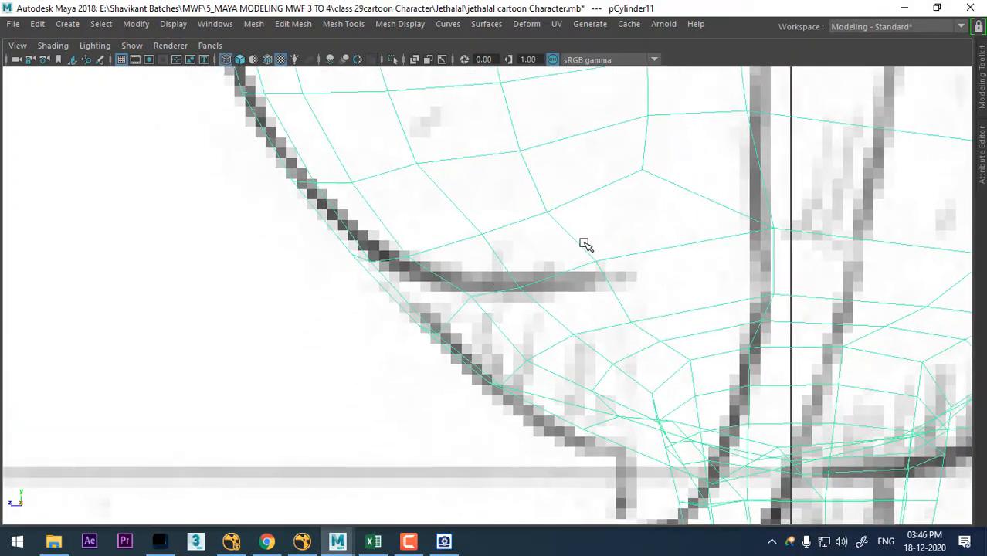
{"action": "right_click_drag", "start_coordinate": [585, 244], "coordinate": [473, 318]}
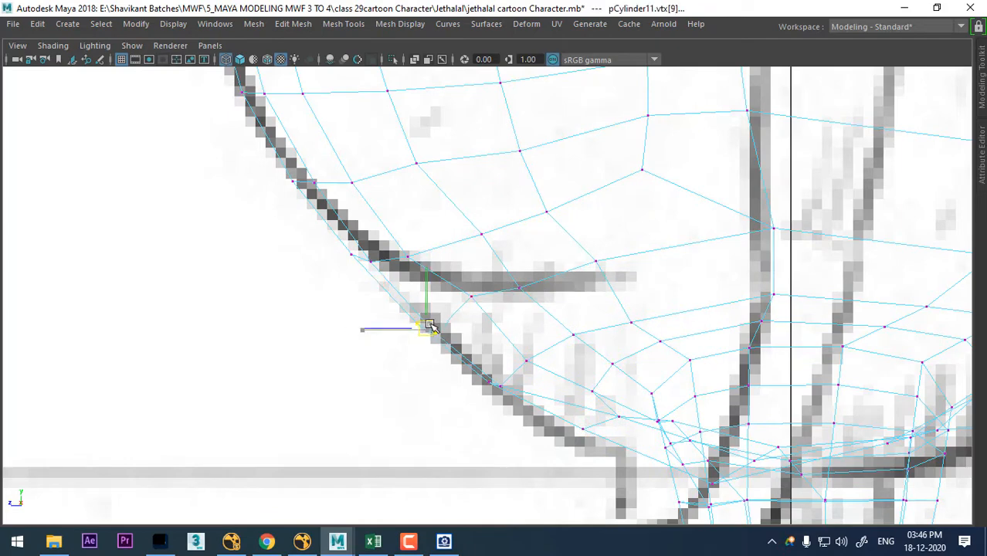
{"action": "left_click_drag", "start_coordinate": [430, 325], "coordinate": [434, 296]}
- Fit the outline vertices just below and above the belly fold to the drawn belly line
{"action": "left_click_drag", "start_coordinate": [504, 369], "coordinate": [495, 397]}
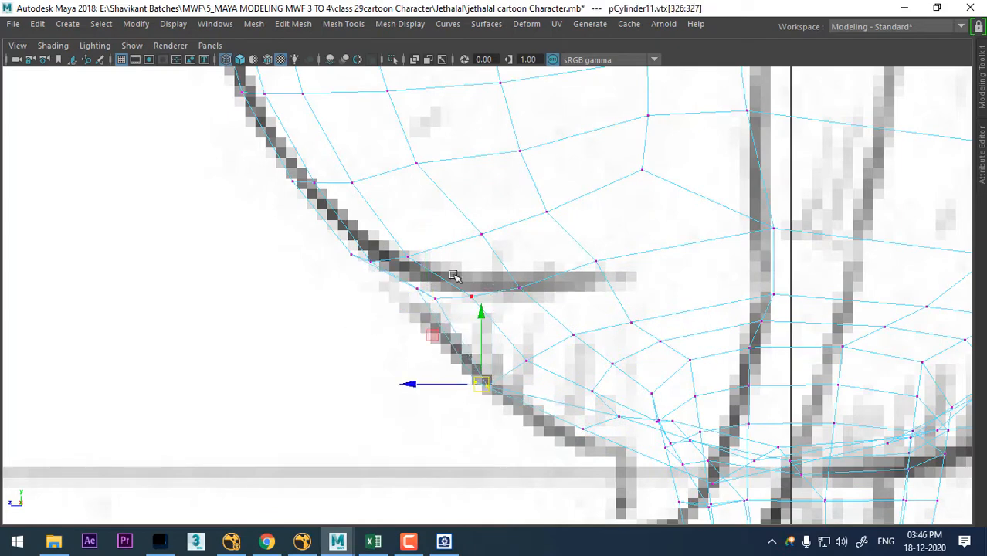
{"action": "left_click", "coordinate": [421, 290]}
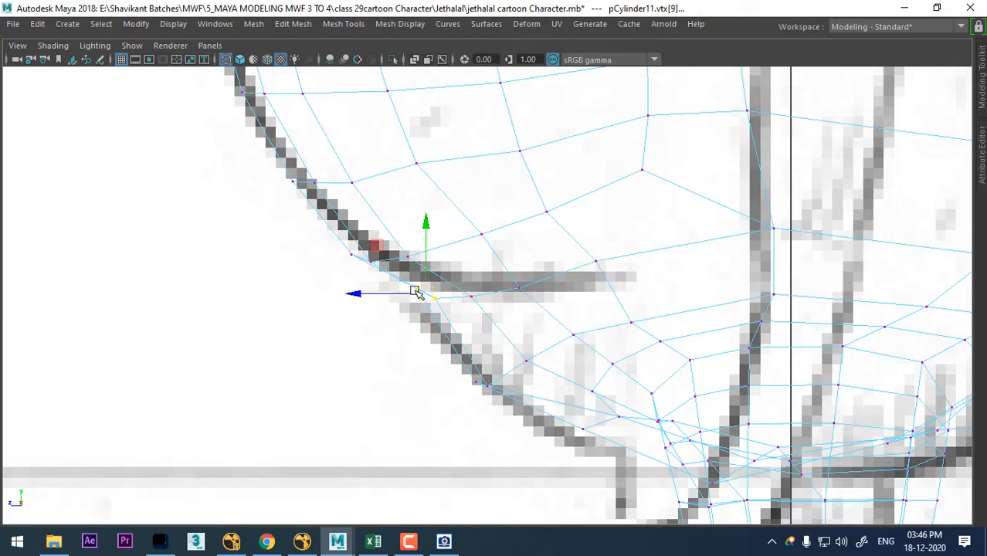
{"action": "left_click", "coordinate": [363, 263]}
- Compare the leg mesh with the reference drawings in the side and front views
{"action": "scroll", "coordinate": [479, 290], "scroll_direction": "down", "scroll_amount": 10}
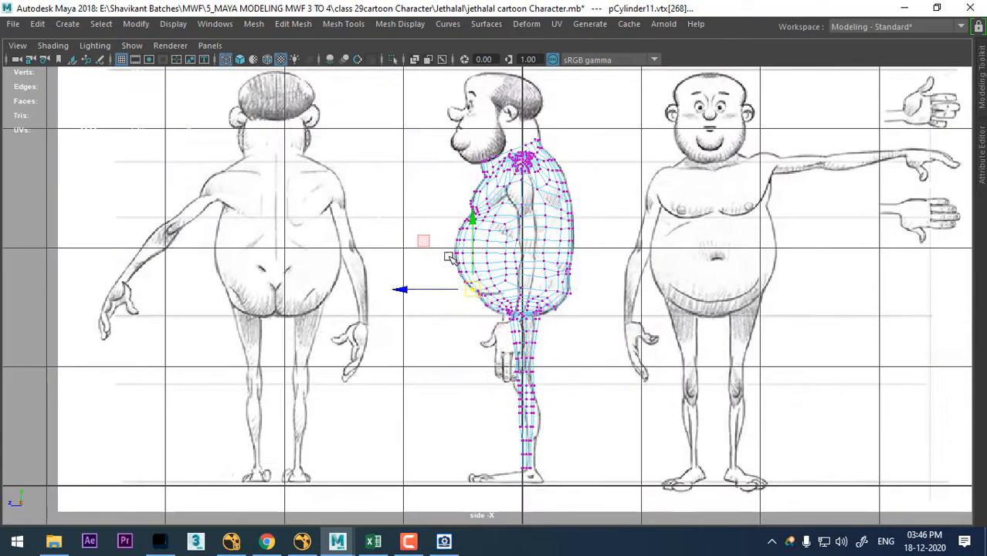
{"action": "scroll", "coordinate": [452, 294], "scroll_direction": "up", "scroll_amount": 5}
{"action": "middle_click_drag", "start_coordinate": [665, 422], "coordinate": [618, 328], "text": "alt"}
{"action": "right_click_drag", "start_coordinate": [618, 328], "coordinate": [597, 384], "text": "alt"}
{"action": "scroll", "coordinate": [597, 384], "scroll_direction": "down", "scroll_amount": 6}
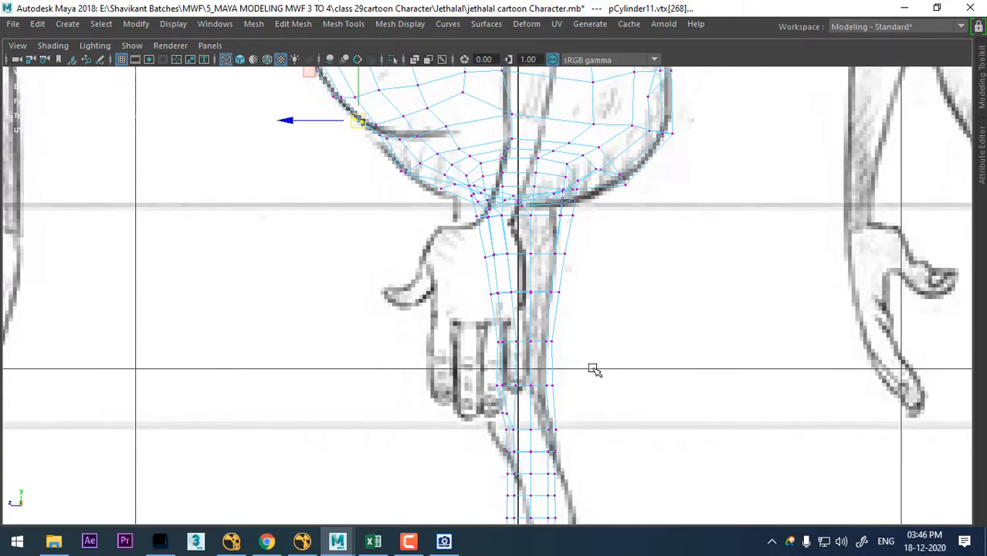
{"action": "scroll", "coordinate": [604, 456], "scroll_direction": "up", "scroll_amount": 3}
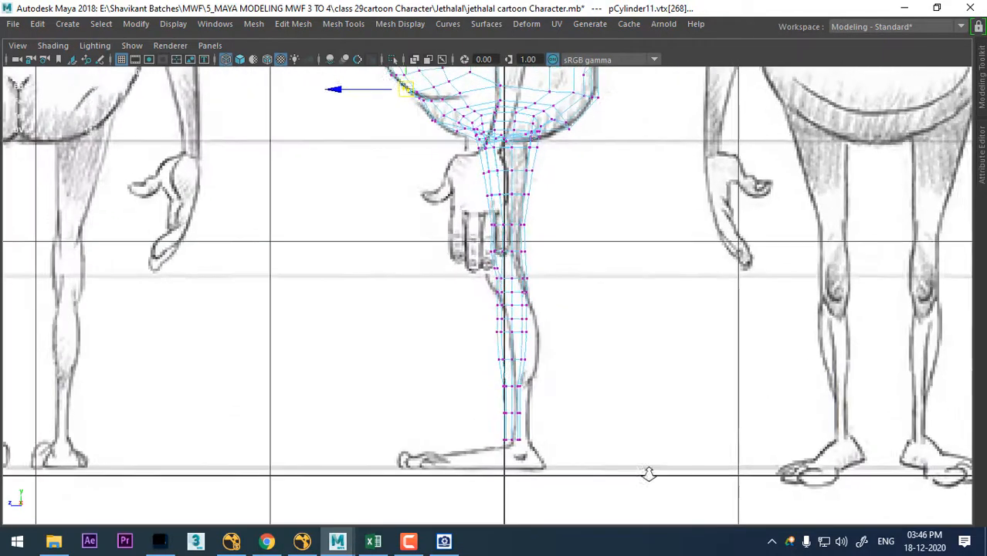
{"action": "key", "text": "space"}
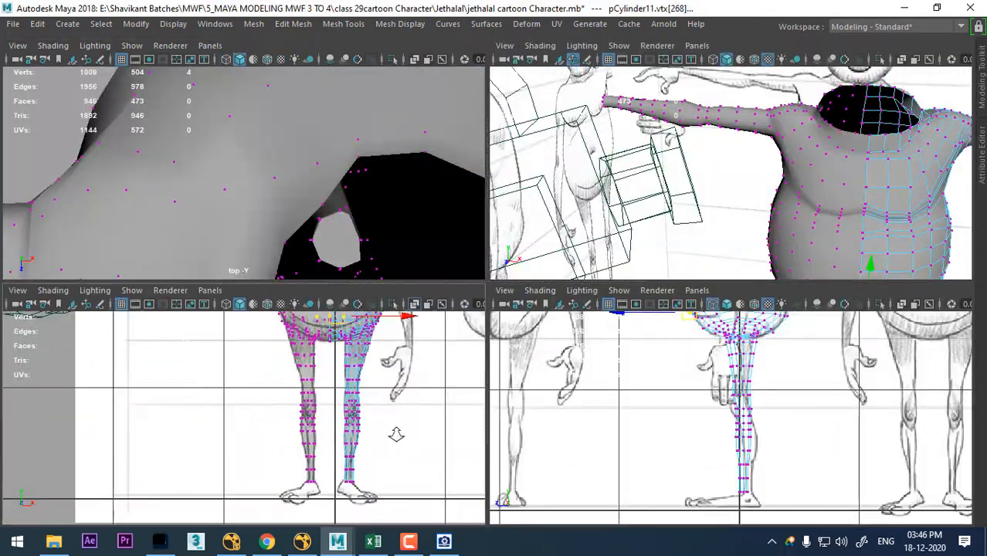
{"action": "key", "text": "space"}
{"action": "scroll", "coordinate": [657, 373], "scroll_direction": "up", "scroll_amount": 3}
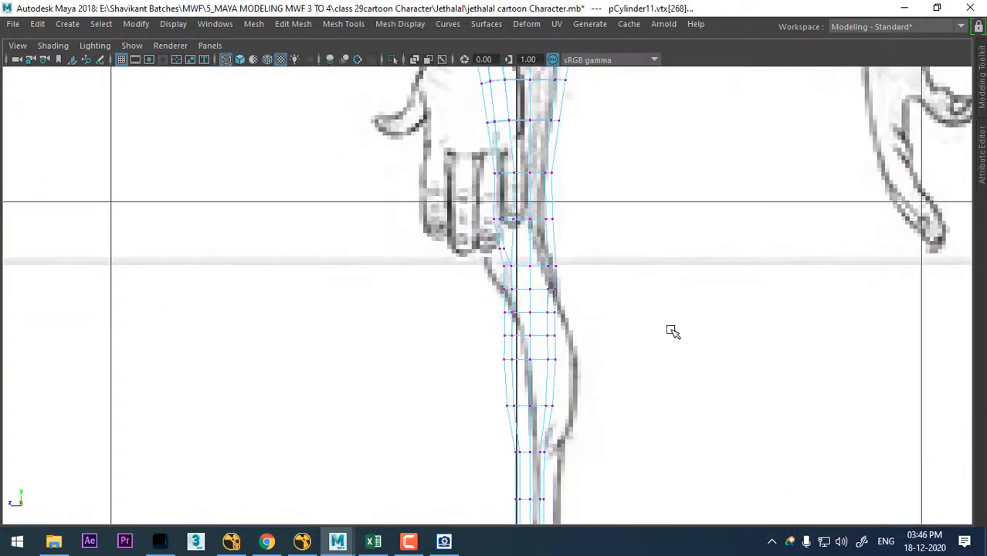
- Select the lower-leg vertices from below the knee to the ankle and snap their pivot to the knee row's centre
{"action": "middle_click_drag", "start_coordinate": [652, 321], "coordinate": [633, 206], "text": "alt"}
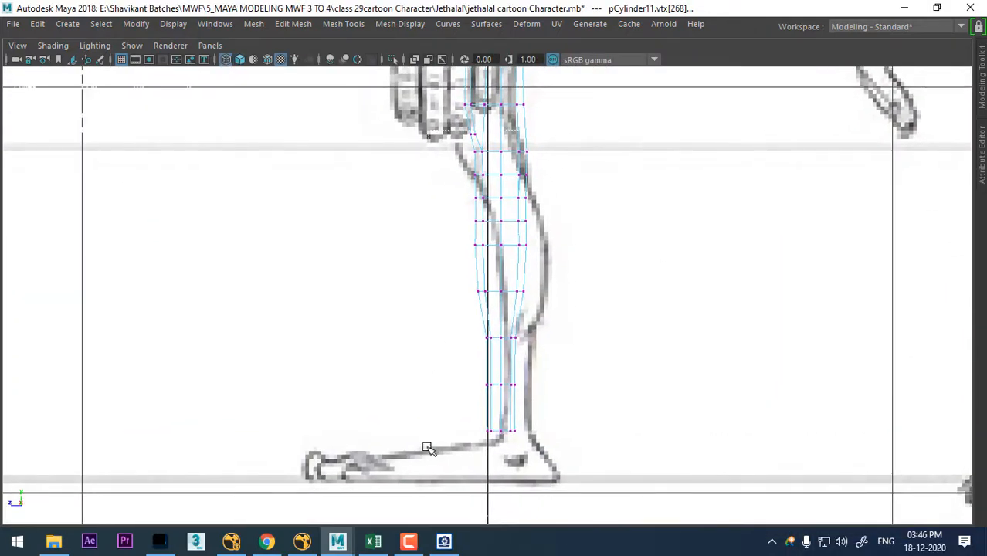
{"action": "scroll", "coordinate": [521, 288], "scroll_direction": "up", "scroll_amount": 3}
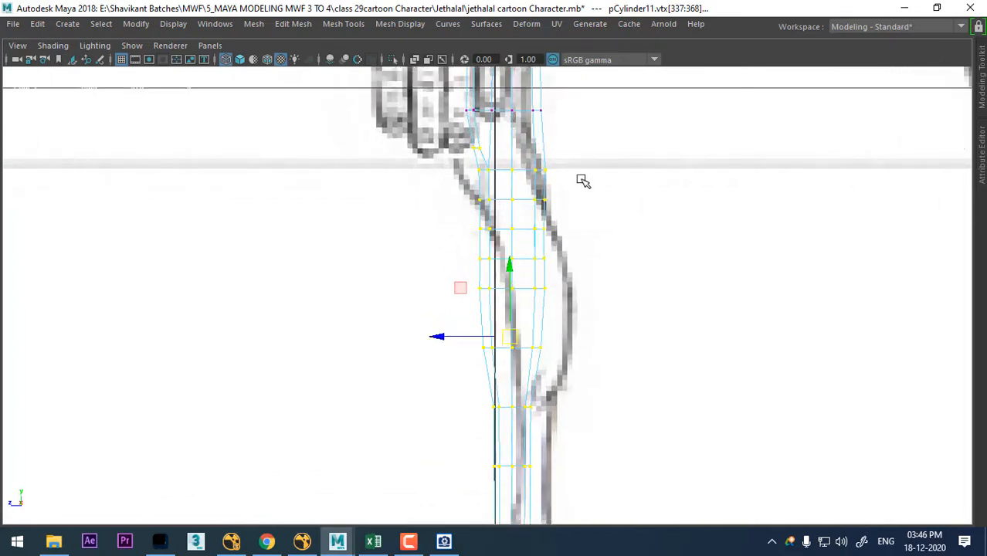
{"action": "scroll", "coordinate": [551, 382], "scroll_direction": "down", "scroll_amount": 5}
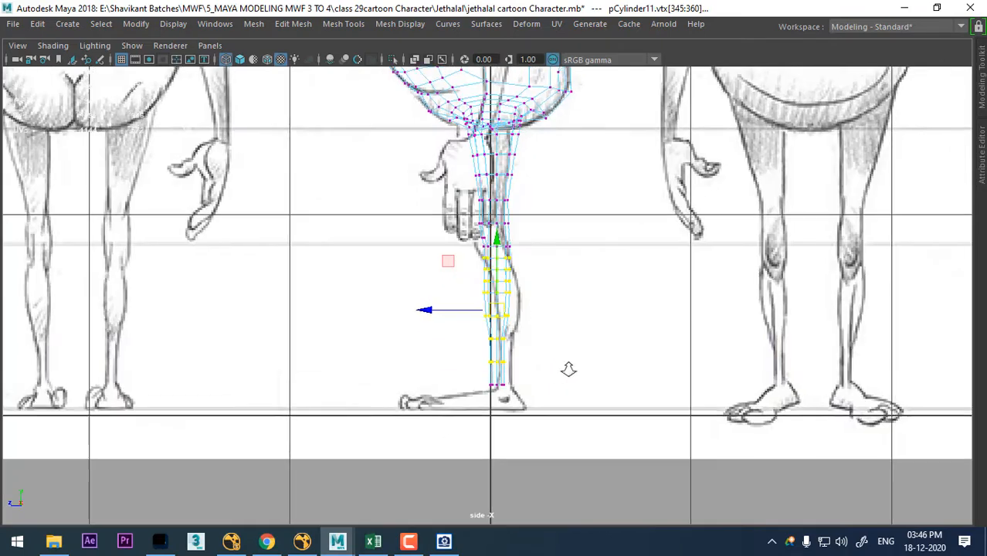
{"action": "scroll", "coordinate": [572, 363], "scroll_direction": "up", "scroll_amount": 4}
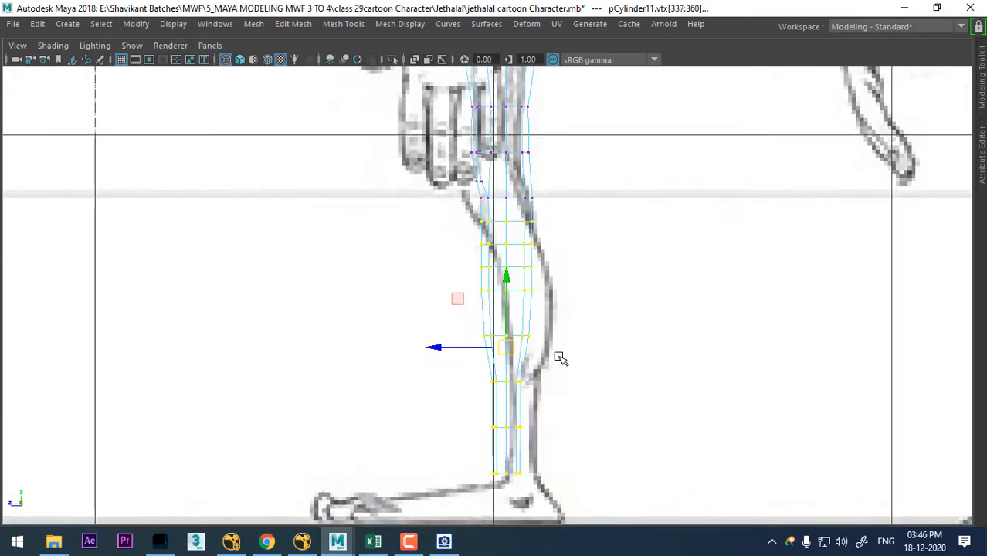
{"action": "key", "text": "d"}
{"action": "left_click", "coordinate": [506, 199]}
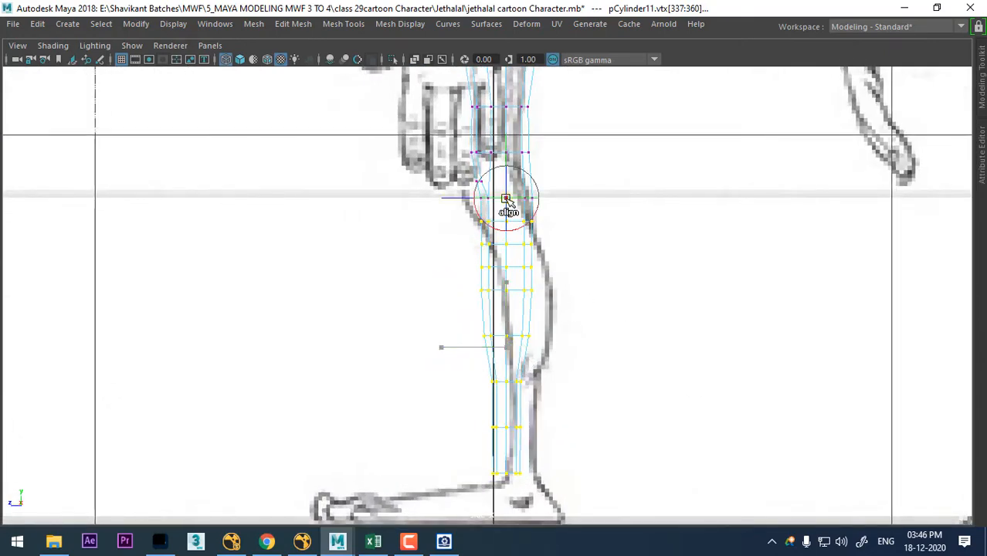
- Rotate the lower-leg vertices about the knee and shift them slightly backward to follow the drawn shin and calf in the side view
{"action": "key", "text": "e"}
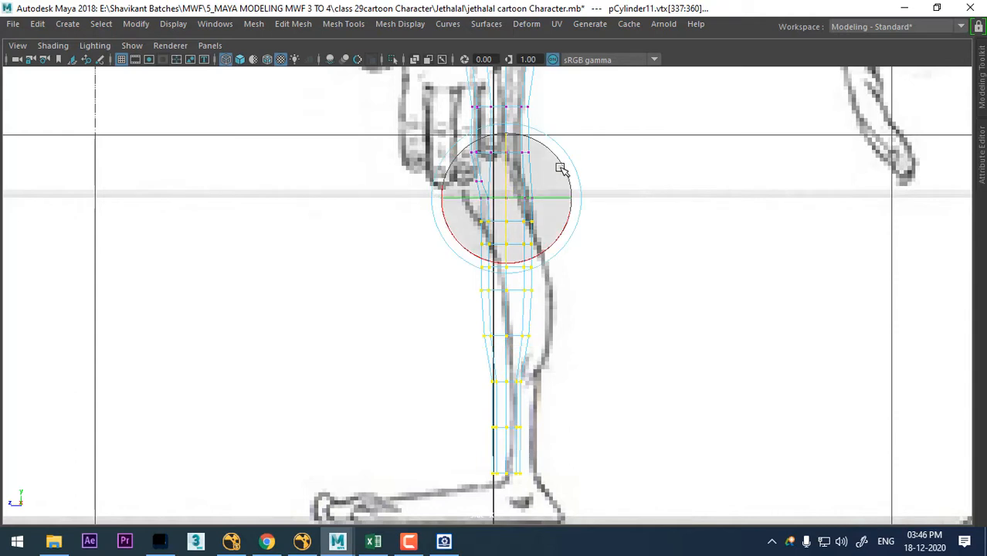
{"action": "left_click_drag", "start_coordinate": [562, 167], "coordinate": [556, 164]}
{"action": "key", "text": "ctrl+z"}
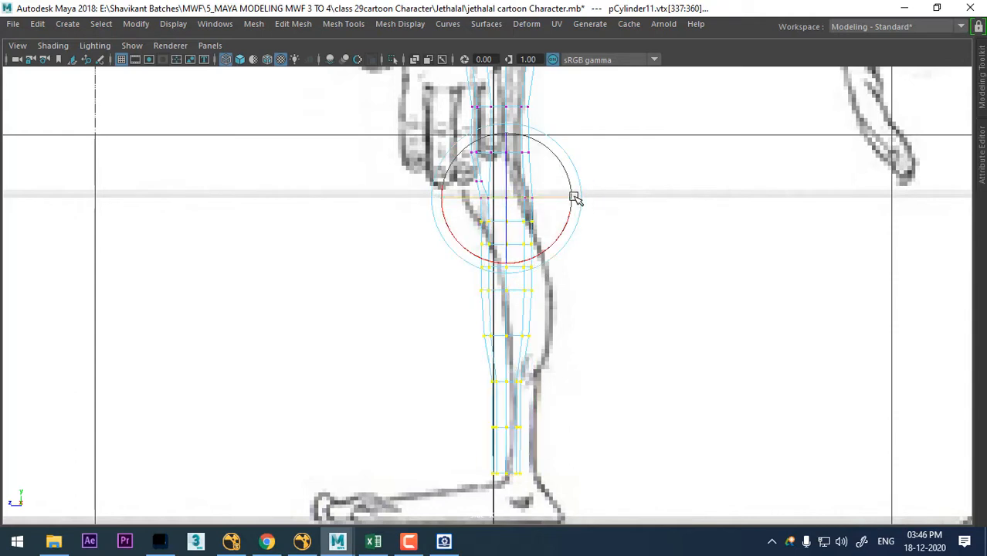
{"action": "scroll", "coordinate": [571, 232], "scroll_direction": "up", "scroll_amount": 1}
{"action": "left_click_drag", "start_coordinate": [555, 236], "coordinate": [559, 234]}
{"action": "scroll", "coordinate": [589, 310], "scroll_direction": "up", "scroll_amount": 1}
{"action": "key", "text": "w"}
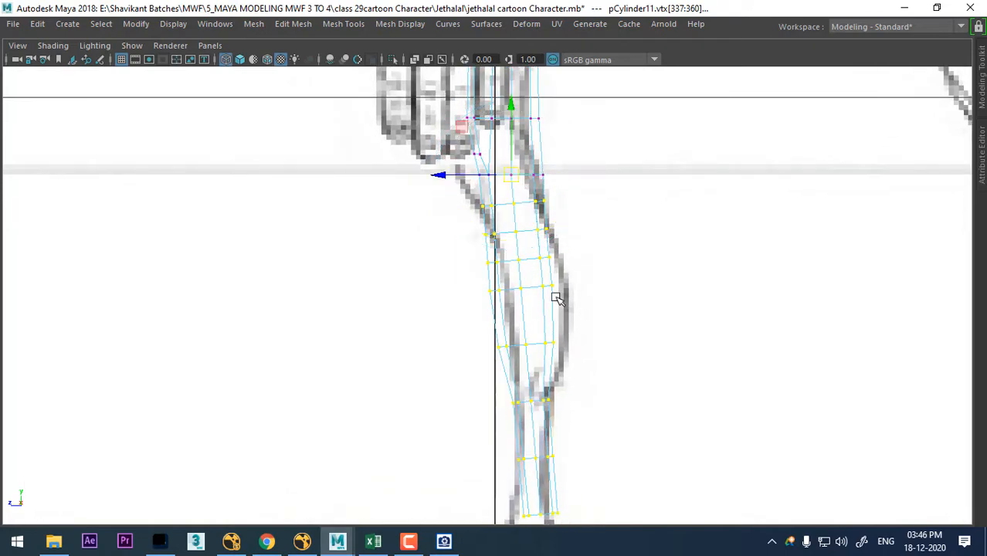
{"action": "left_click_drag", "start_coordinate": [516, 176], "coordinate": [521, 176]}
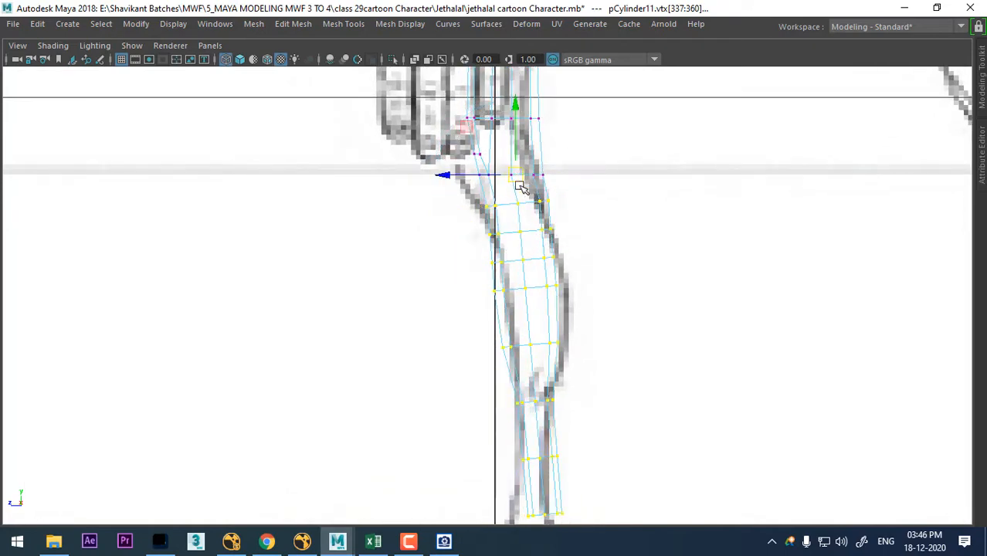
- Move the lowest ankle vertex rows forward to the drawn ankle in the side view
{"action": "middle_click_drag", "start_coordinate": [559, 277], "coordinate": [579, 150], "text": "alt"}
{"action": "right_click_drag", "start_coordinate": [605, 346], "coordinate": [657, 318], "text": "alt"}
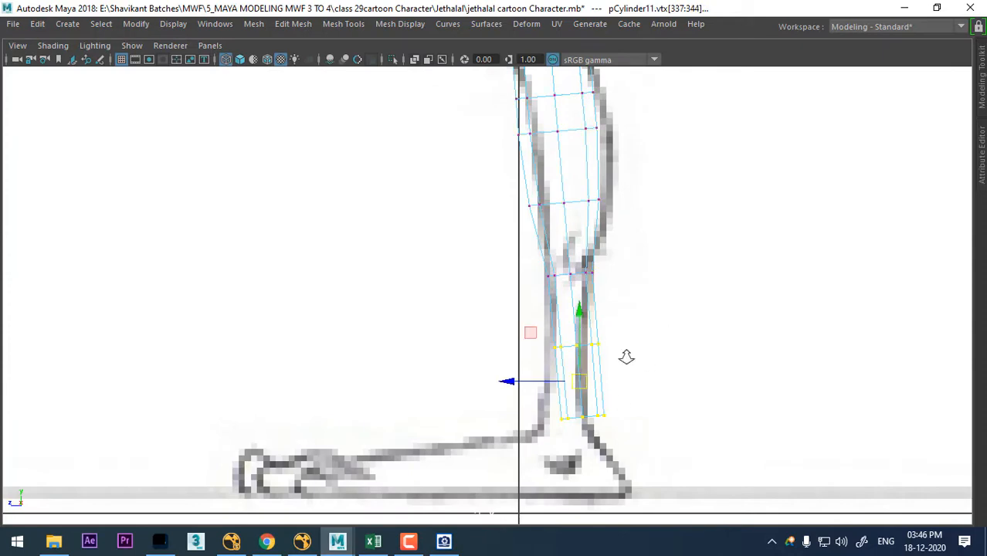
{"action": "right_click_drag", "start_coordinate": [626, 357], "coordinate": [591, 397], "text": "alt"}
{"action": "mouse_move", "coordinate": [591, 397]}
{"action": "left_mouse_down"}
{"action": "mouse_move", "coordinate": [575, 393]}
{"action": "mouse_move", "coordinate": [581, 434]}
{"action": "mouse_move", "coordinate": [595, 410]}
{"action": "left_mouse_up"}
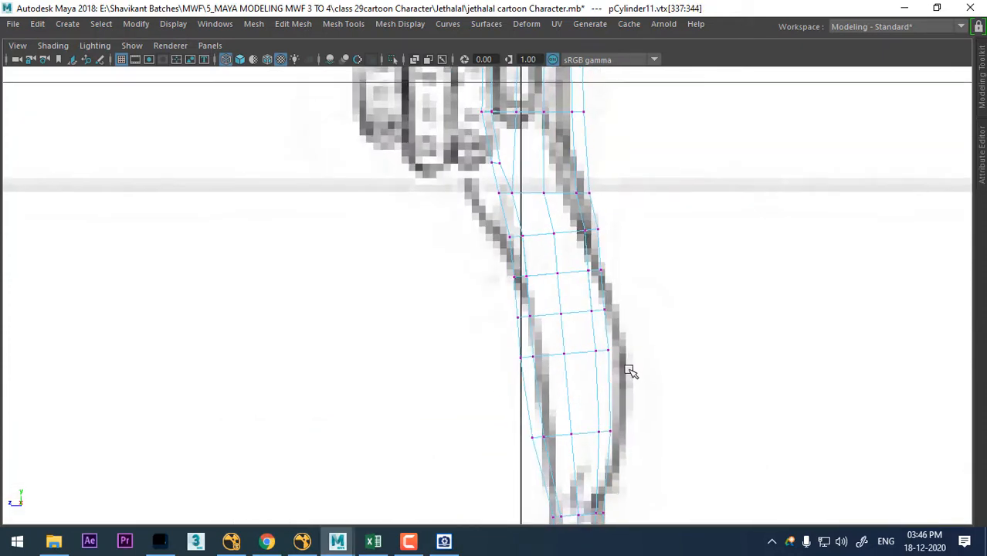
- Compare the knee and calf mesh with the reference drawing in the front view
{"action": "key", "text": "space"}
{"action": "key", "text": "space"}
{"action": "right_click_drag", "start_coordinate": [486, 297], "coordinate": [617, 315], "text": "alt"}
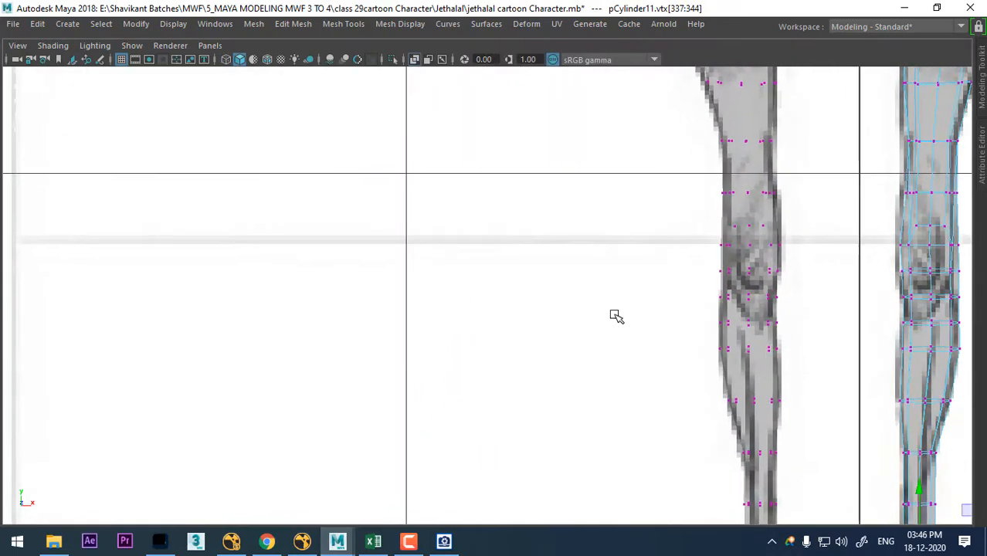
{"action": "middle_click_drag", "start_coordinate": [617, 315], "coordinate": [484, 270], "text": "alt"}
{"action": "right_click_drag", "start_coordinate": [479, 261], "coordinate": [608, 355], "text": "alt"}
{"action": "middle_click_drag", "start_coordinate": [777, 333], "coordinate": [644, 334], "text": "alt"}
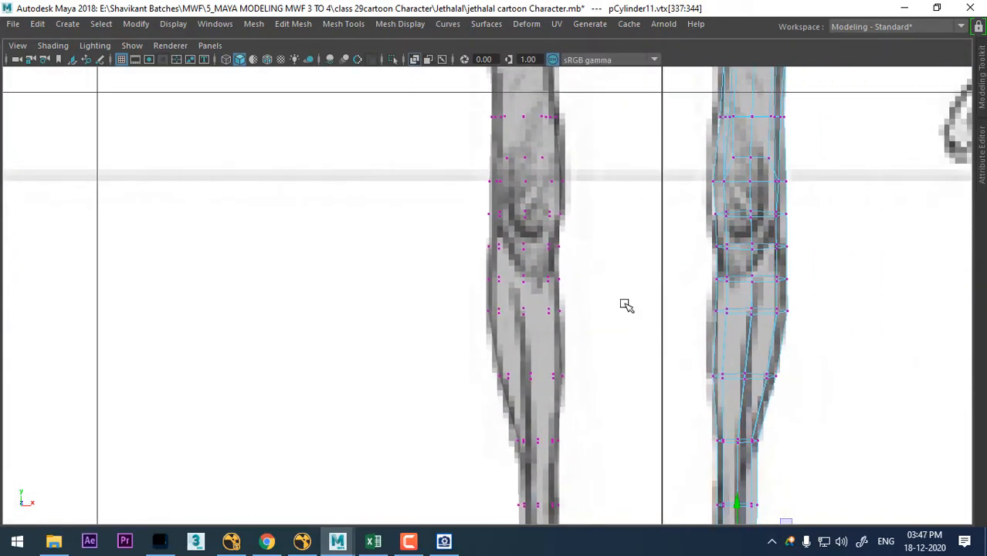
{"action": "right_click_drag", "start_coordinate": [798, 289], "coordinate": [624, 341], "text": "alt"}
{"action": "key", "text": "space"}
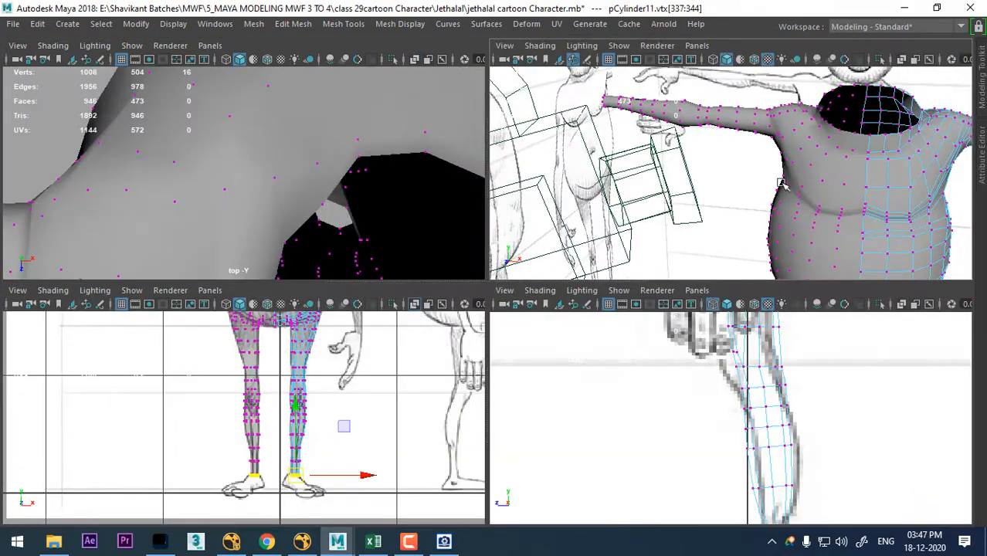
- Examine the bend of both lower legs from several angles in the perspective view
{"action": "left_click_drag", "start_coordinate": [841, 179], "coordinate": [837, 174], "text": "alt"}
{"action": "key", "text": "space"}
{"action": "middle_click_drag", "start_coordinate": [710, 313], "coordinate": [713, 208], "text": "alt"}
{"action": "left_click_drag", "start_coordinate": [725, 282], "coordinate": [735, 174], "text": "alt"}
{"action": "middle_click_drag", "start_coordinate": [734, 174], "coordinate": [717, 7], "text": "alt"}
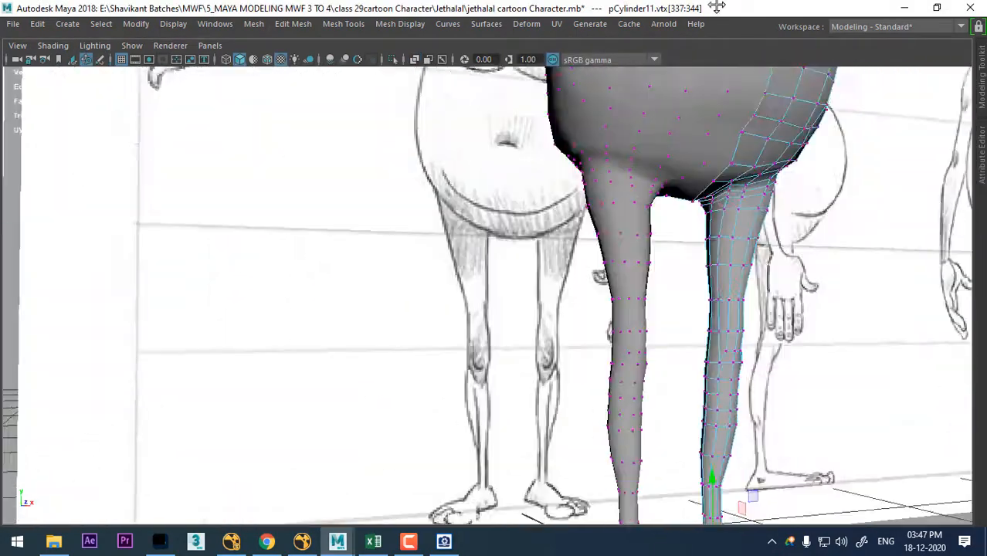
{"action": "left_click_drag", "start_coordinate": [717, 7], "coordinate": [667, 124], "text": "alt"}
{"action": "right_click_drag", "start_coordinate": [666, 124], "coordinate": [740, 100]}
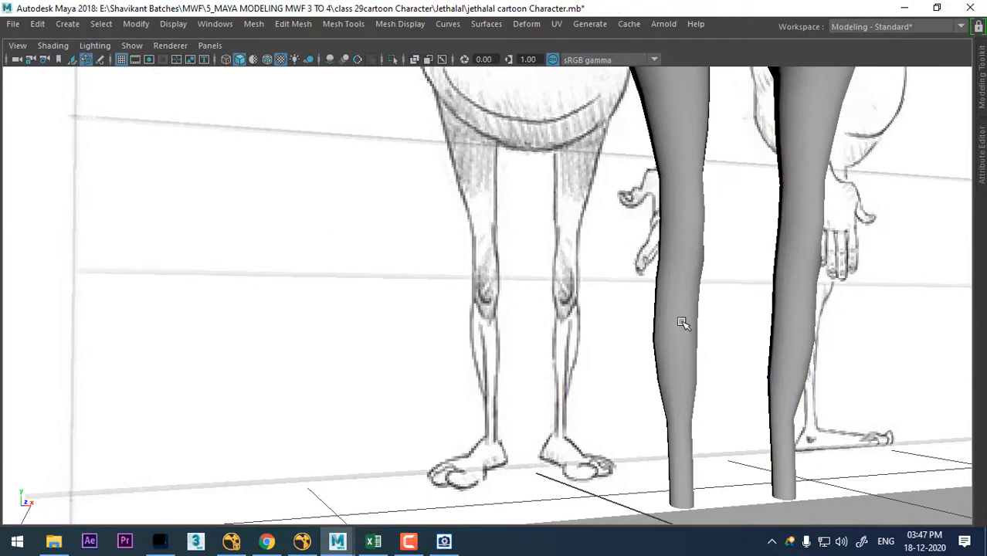
{"action": "left_click", "coordinate": [682, 322]}
{"action": "right_click_drag", "start_coordinate": [682, 322], "coordinate": [811, 386], "text": "alt"}
{"action": "left_click_drag", "start_coordinate": [811, 385], "coordinate": [715, 366], "text": "alt"}
{"action": "middle_click_drag", "start_coordinate": [804, 349], "coordinate": [781, 331], "text": "alt"}
{"action": "left_click_drag", "start_coordinate": [781, 330], "coordinate": [832, 335], "text": "alt"}
- Check the calf in the front view, switch that view to perspective and turn off its X-Ray shading
{"action": "key", "text": "space"}
{"action": "right_click_drag", "start_coordinate": [251, 429], "coordinate": [371, 463], "text": "alt"}
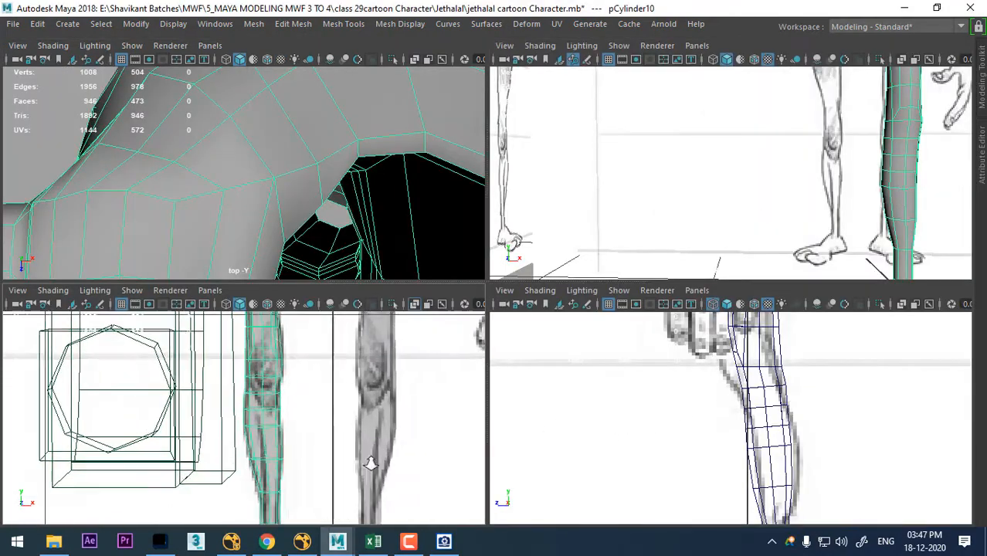
{"action": "key", "text": "space"}
{"action": "right_click_drag", "start_coordinate": [538, 324], "coordinate": [638, 343], "text": "alt"}
{"action": "middle_click_drag", "start_coordinate": [557, 294], "coordinate": [548, 243], "text": "alt"}
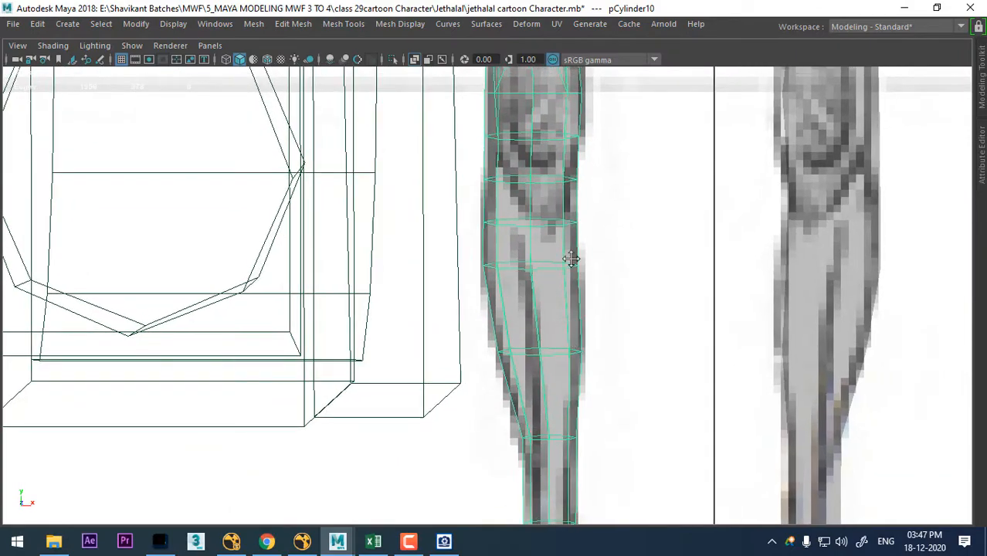
{"action": "middle_click_drag", "start_coordinate": [571, 258], "coordinate": [573, 147], "text": "alt"}
{"action": "key", "text": "space"}
{"action": "key", "text": "space"}
{"action": "middle_click_drag", "start_coordinate": [711, 208], "coordinate": [690, 267], "text": "alt"}
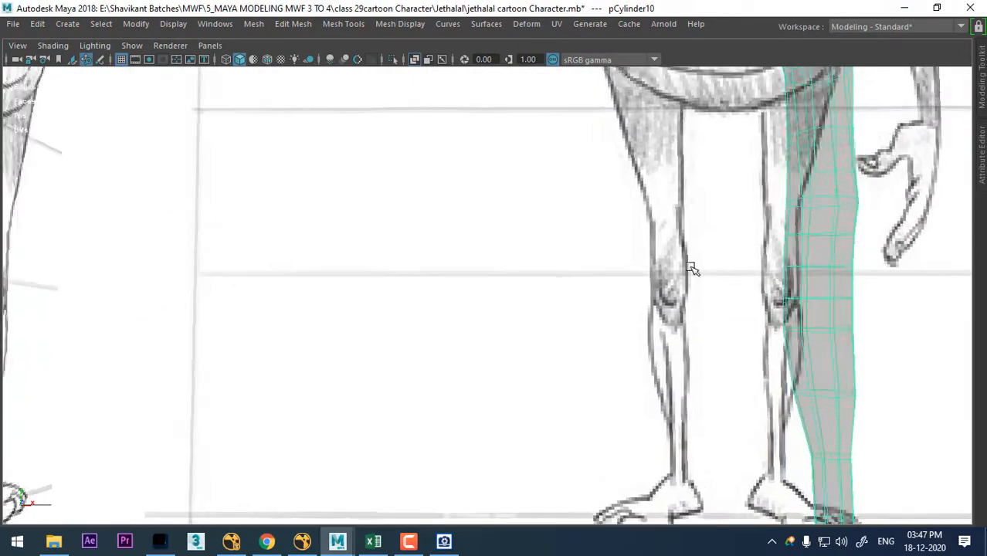
{"action": "right_click_drag", "start_coordinate": [692, 268], "coordinate": [299, 437], "text": "alt"}
{"action": "right_click_drag", "start_coordinate": [566, 255], "coordinate": [241, 73], "text": "alt"}
{"action": "left_click", "coordinate": [41, 48]}
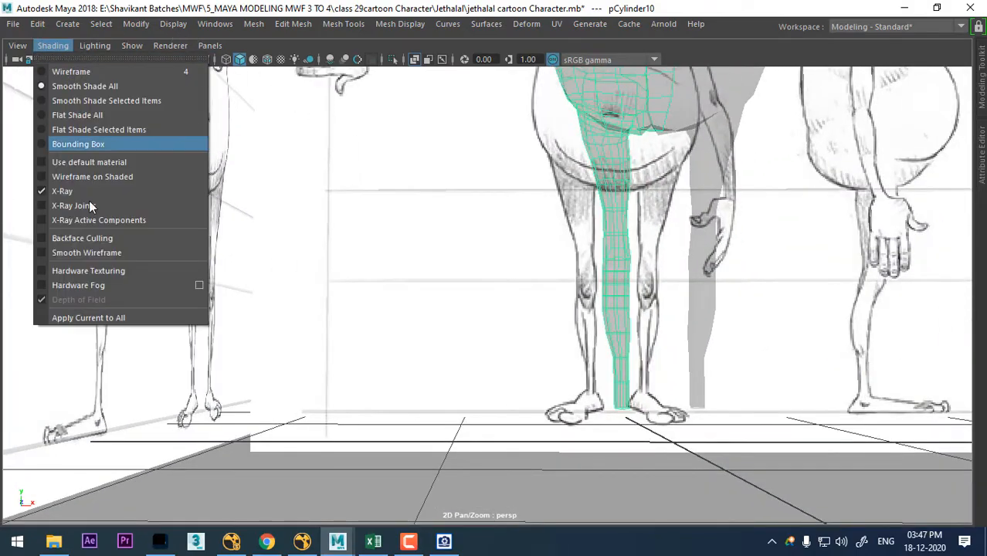
{"action": "left_click", "coordinate": [88, 193]}
- Turn on the smooth mesh preview for the leg mesh and examine the calf from the front and back
{"action": "left_click_drag", "start_coordinate": [754, 335], "coordinate": [739, 372], "text": "alt"}
{"action": "right_click_drag", "start_coordinate": [672, 352], "coordinate": [708, 372], "text": "alt"}
{"action": "middle_click_drag", "start_coordinate": [708, 372], "coordinate": [622, 330], "text": "alt"}
{"action": "right_click_drag", "start_coordinate": [622, 329], "coordinate": [673, 363], "text": "alt"}
{"action": "left_click_drag", "start_coordinate": [678, 312], "coordinate": [659, 320], "text": "alt"}
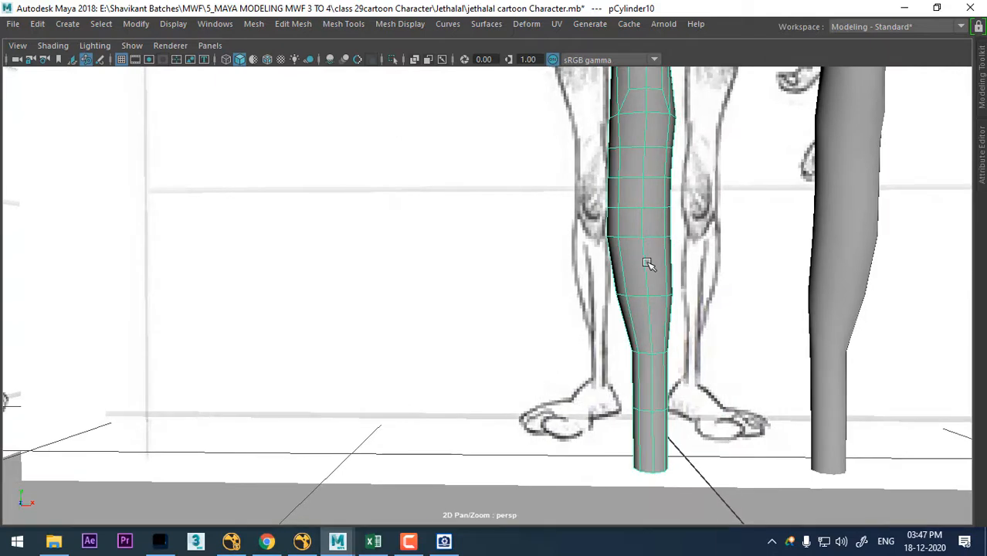
{"action": "right_click_drag", "start_coordinate": [646, 123], "coordinate": [620, 45]}
{"action": "left_click_drag", "start_coordinate": [704, 301], "coordinate": [714, 349], "text": "alt"}
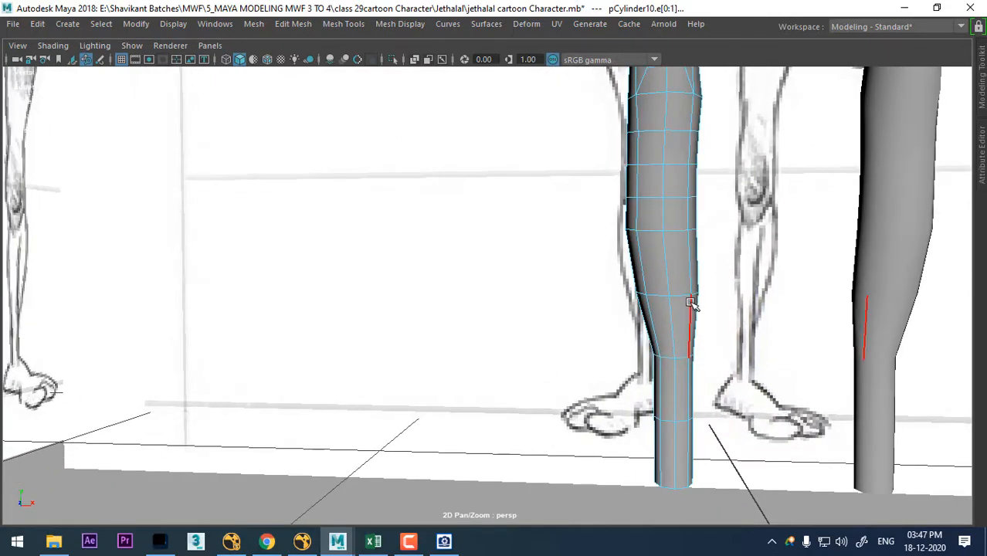
{"action": "key", "text": "3"}
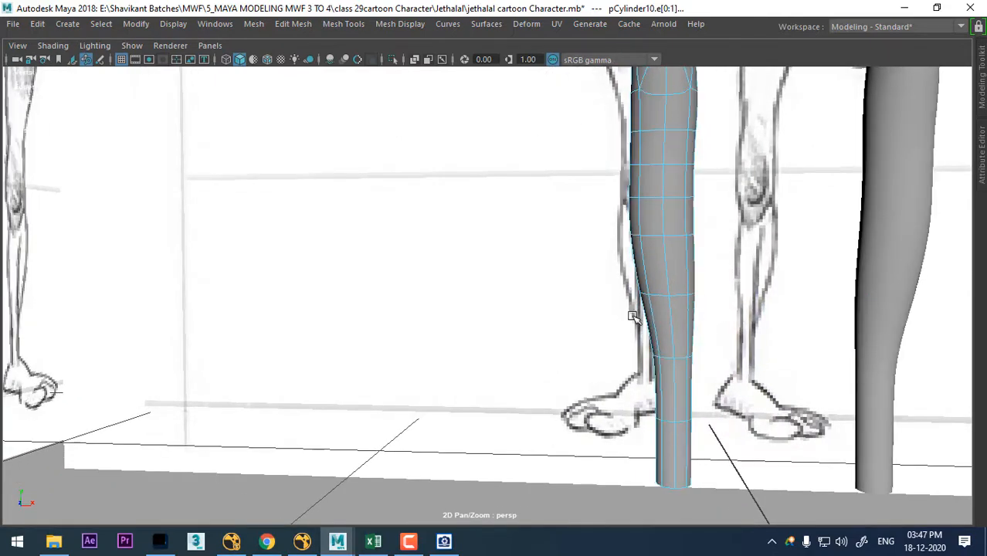
{"action": "left_click_drag", "start_coordinate": [632, 316], "coordinate": [467, 315], "text": "alt"}
{"action": "right_click_drag", "start_coordinate": [525, 124], "coordinate": [526, 165]}
- Select two rows of three faces on the back of the calf
{"action": "left_click", "coordinate": [496, 247]}
{"action": "left_click", "coordinate": [535, 254], "text": "shift"}
{"action": "left_click", "coordinate": [551, 252], "text": "shift"}
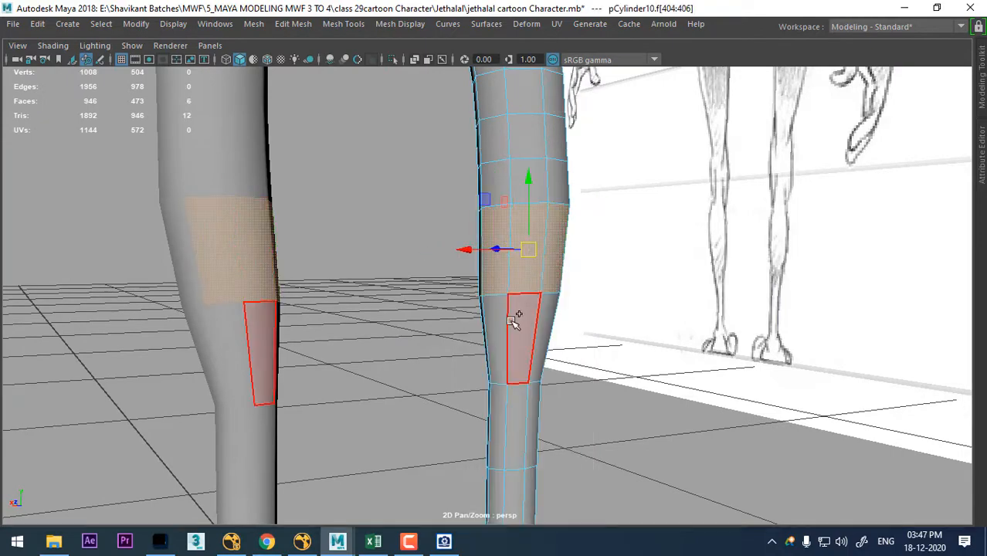
{"action": "left_click", "coordinate": [499, 321], "text": "shift"}
{"action": "left_click", "coordinate": [521, 325], "text": "shift"}
{"action": "left_click", "coordinate": [543, 330], "text": "shift"}
{"action": "left_click_drag", "start_coordinate": [646, 310], "coordinate": [720, 289], "text": "alt"}
- Move the knee vertex row and the row above it forward toward the drawn knee in the side view
{"action": "key", "text": "space"}
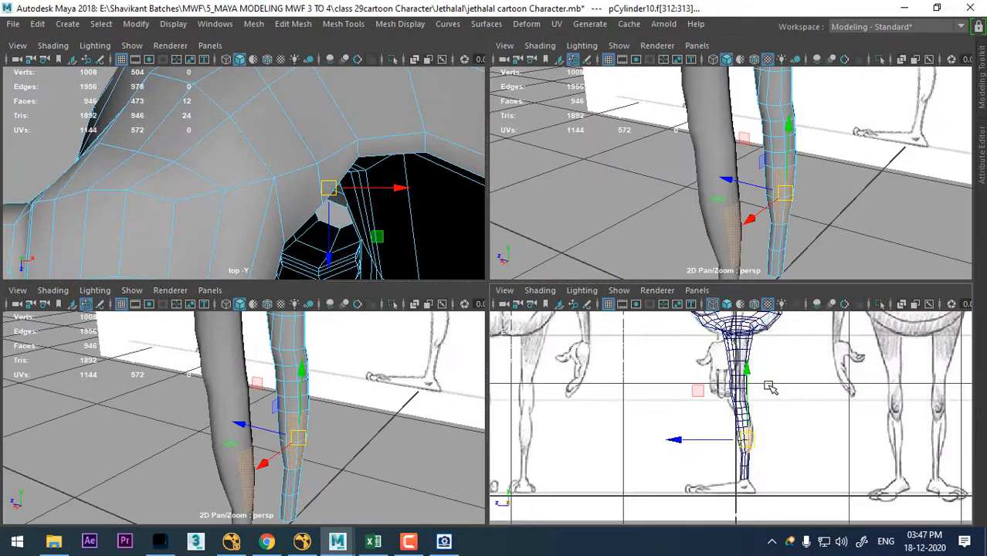
{"action": "key", "text": "space"}
{"action": "scroll", "coordinate": [677, 333], "scroll_direction": "up", "scroll_amount": 10}
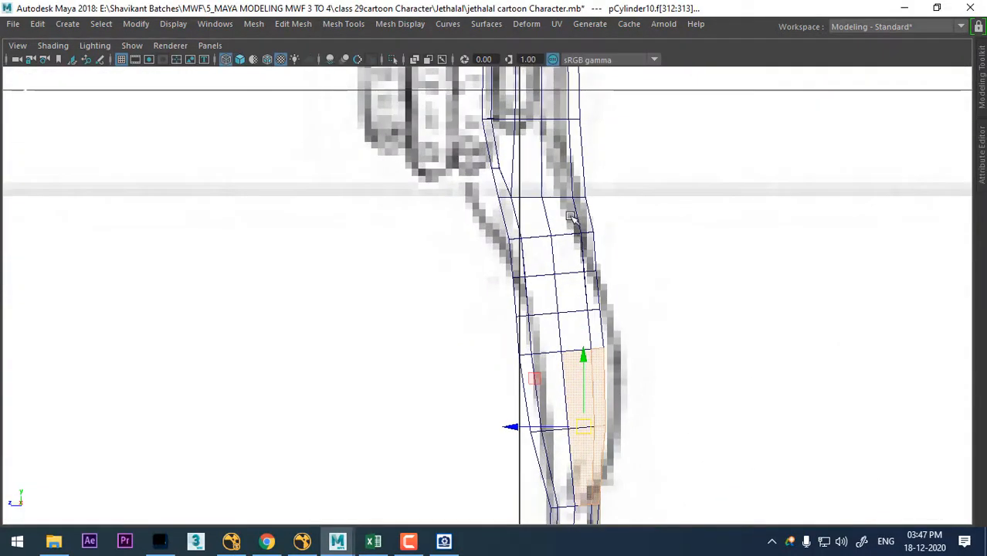
{"action": "right_click_drag", "start_coordinate": [560, 124], "coordinate": [489, 122]}
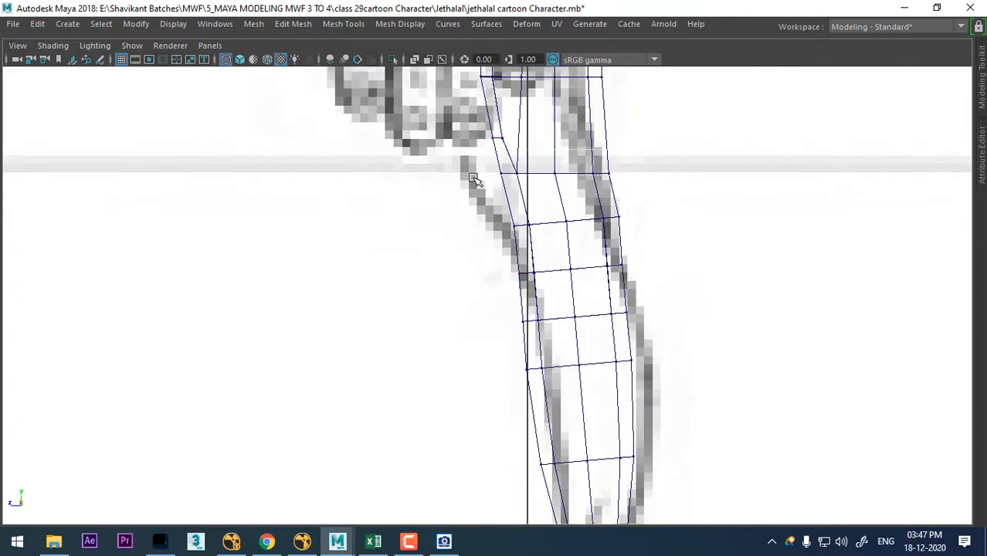
{"action": "left_click_drag", "start_coordinate": [555, 174], "coordinate": [539, 179]}
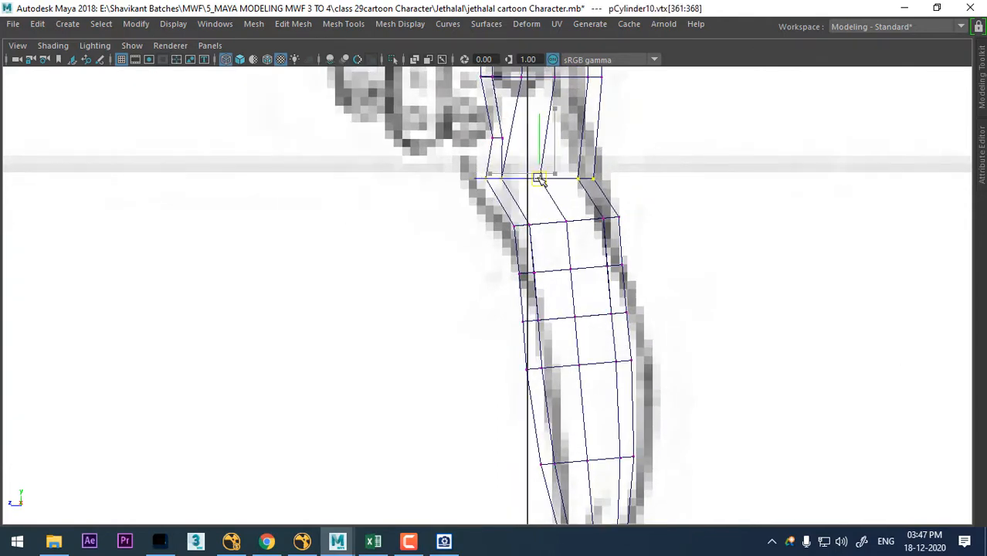
{"action": "middle_click_drag", "start_coordinate": [537, 150], "coordinate": [583, 272], "text": "alt"}
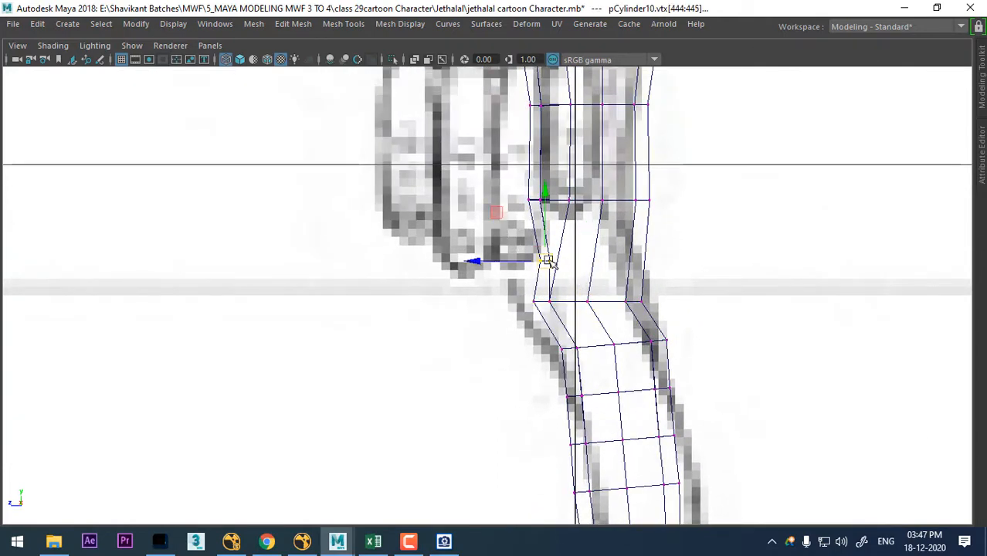
{"action": "middle_click_drag", "start_coordinate": [642, 221], "coordinate": [635, 349], "text": "alt"}
{"action": "left_click_drag", "start_coordinate": [592, 329], "coordinate": [583, 326]}
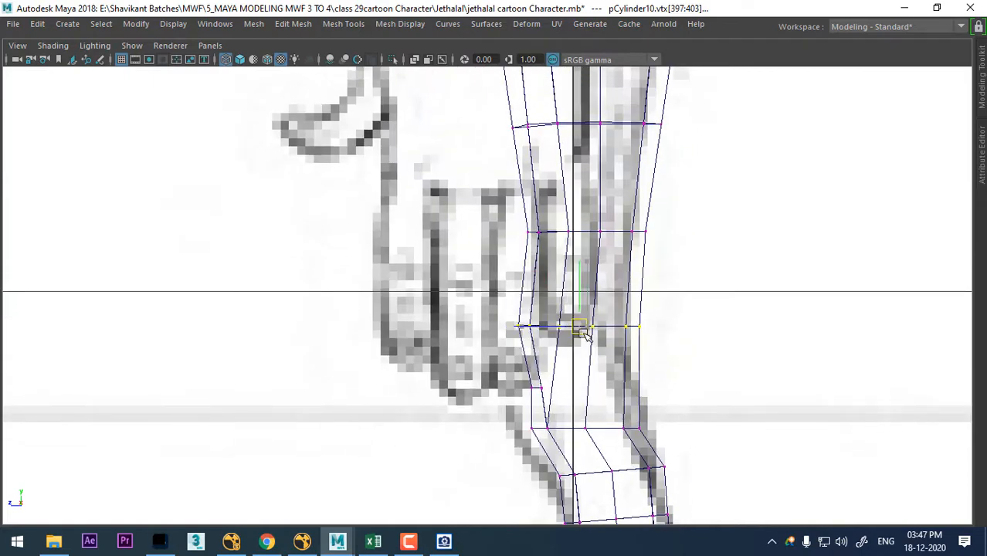
- Move the calf vertex rows backward to fit the drawn shin and calf outline in the side view
{"action": "middle_click_drag", "start_coordinate": [599, 336], "coordinate": [545, 176], "text": "alt"}
{"action": "middle_click_drag", "start_coordinate": [654, 391], "coordinate": [582, 254], "text": "alt"}
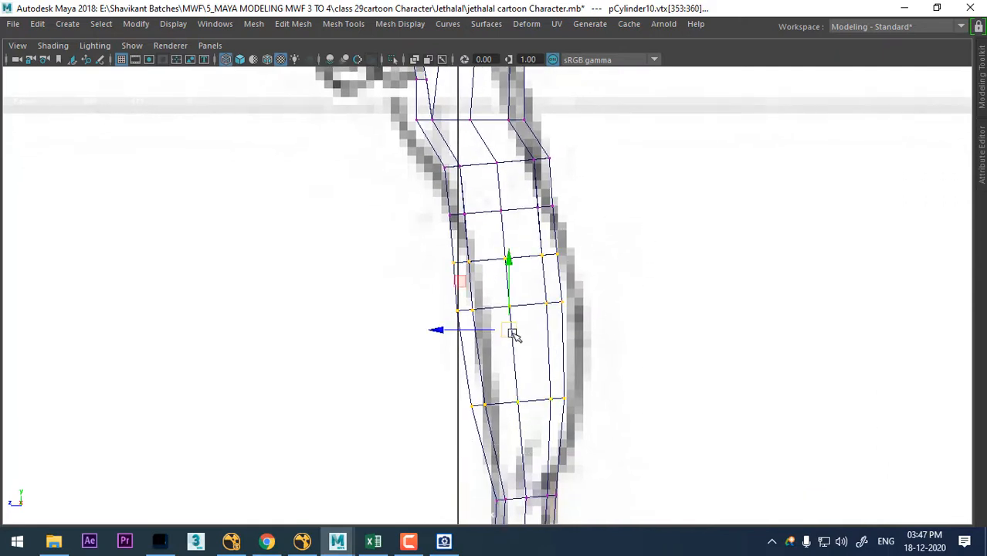
{"action": "mouse_move", "coordinate": [513, 334]}
{"action": "left_mouse_down"}
{"action": "mouse_move", "coordinate": [525, 331]}
{"action": "mouse_move", "coordinate": [529, 309]}
{"action": "mouse_move", "coordinate": [531, 326]}
{"action": "left_mouse_up"}
{"action": "middle_click_drag", "start_coordinate": [532, 326], "coordinate": [566, 157], "text": "alt"}
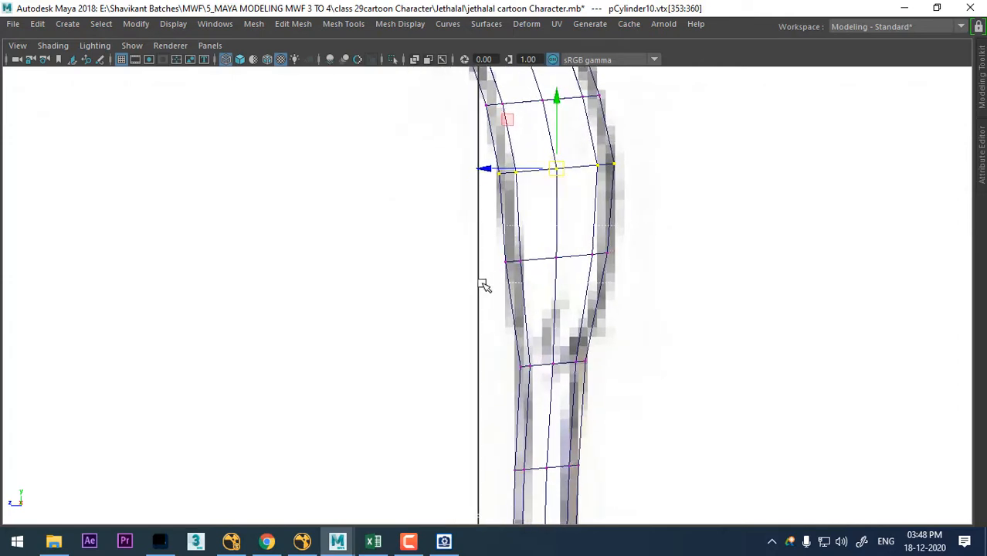
{"action": "left_click_drag", "start_coordinate": [481, 283], "coordinate": [480, 283]}
{"action": "left_click_drag", "start_coordinate": [550, 258], "coordinate": [554, 260]}
{"action": "middle_click_drag", "start_coordinate": [614, 272], "coordinate": [635, 394], "text": "alt"}
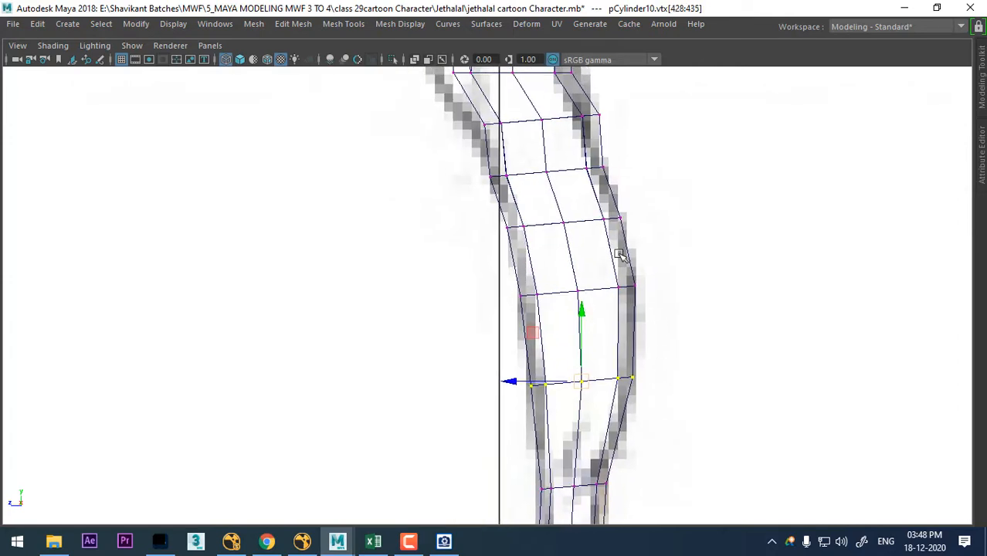
- Select the faces down the back half of both calves, from below the knee to the lower calf
{"action": "right_click_drag", "start_coordinate": [597, 202], "coordinate": [599, 202]}
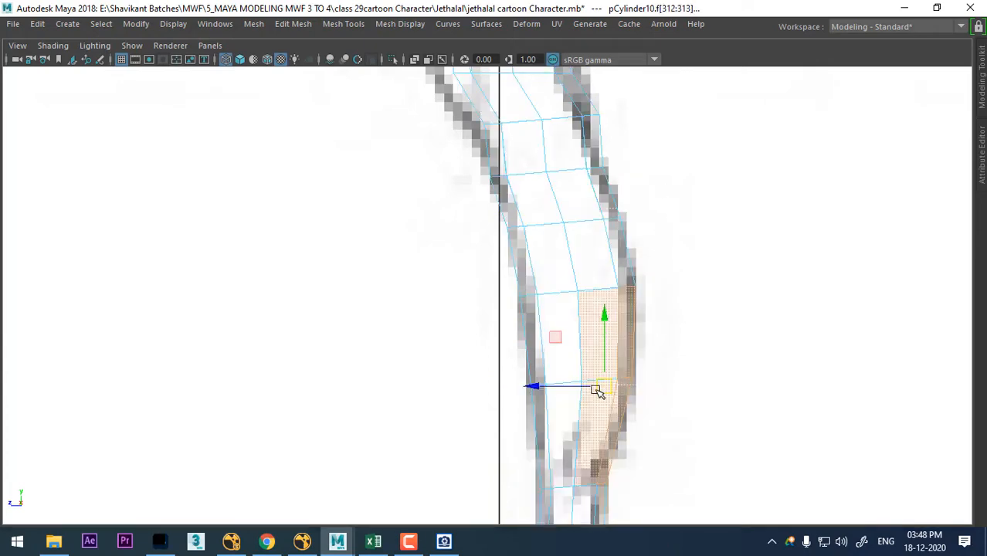
{"action": "left_click_drag", "start_coordinate": [596, 387], "coordinate": [594, 394]}
{"action": "key", "text": "space"}
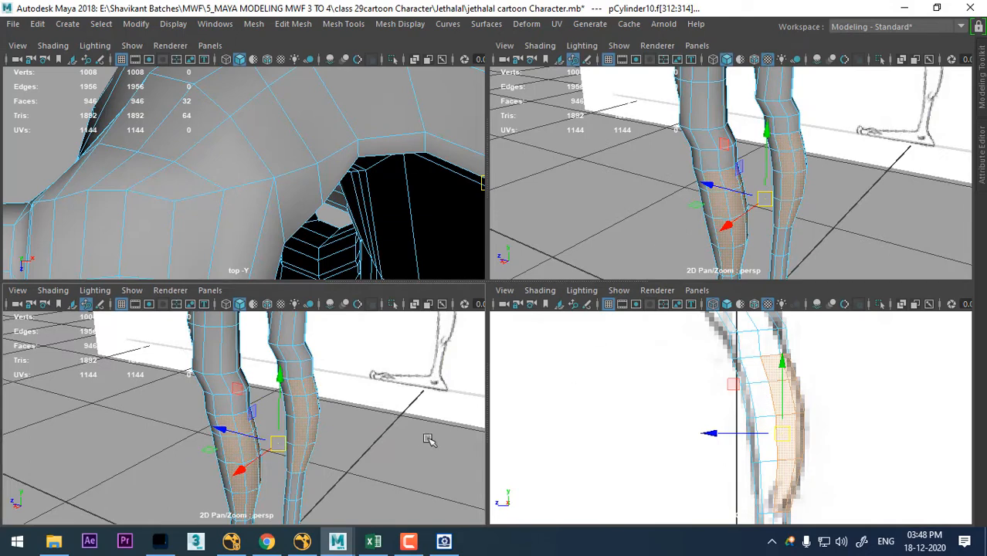
{"action": "key", "text": "space"}
{"action": "left_click_drag", "start_coordinate": [355, 404], "coordinate": [358, 450]}
{"action": "scroll", "coordinate": [339, 415], "scroll_direction": "up", "scroll_amount": 2}
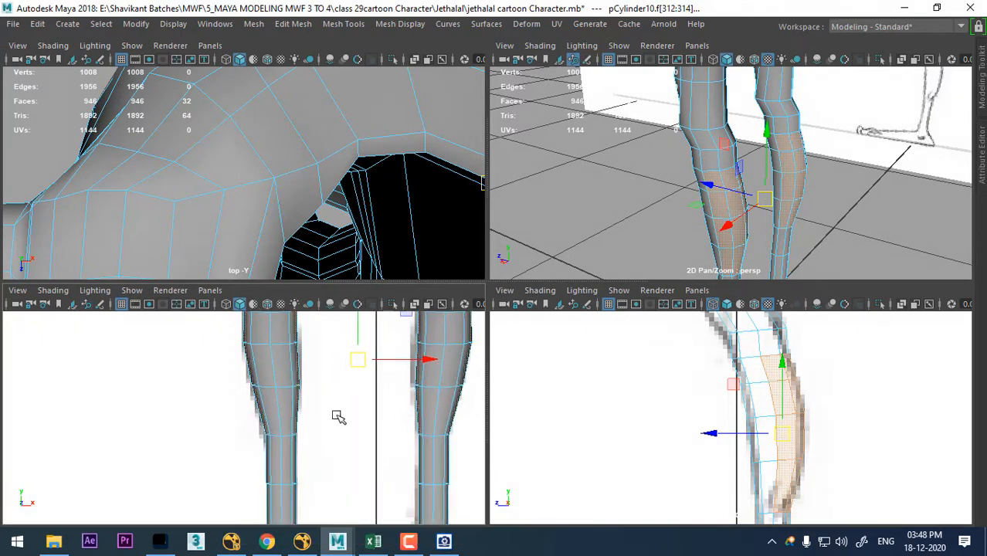
{"action": "middle_click_drag", "start_coordinate": [288, 334], "coordinate": [303, 407], "text": "alt"}
{"action": "middle_click_drag", "start_coordinate": [753, 440], "coordinate": [694, 412], "text": "alt"}
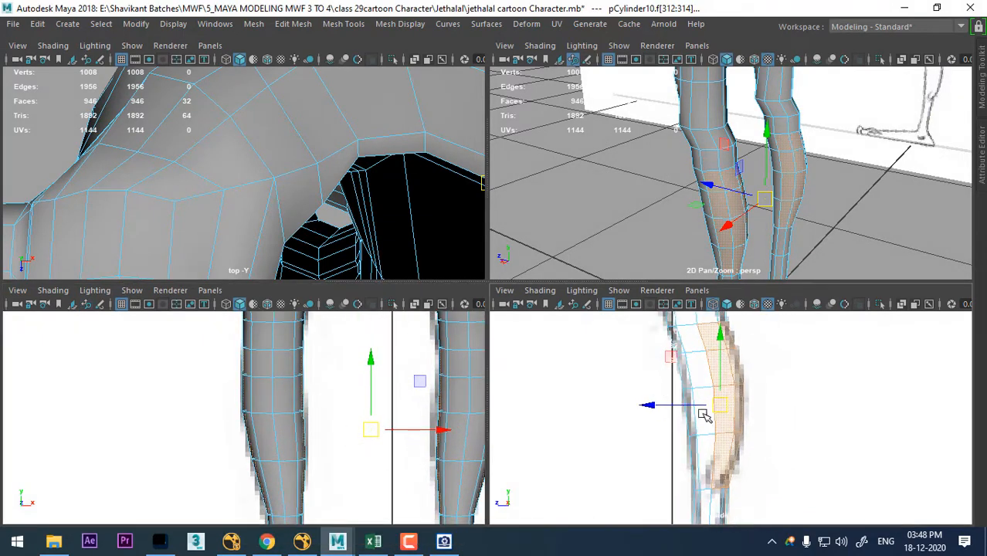
- Extrude the selected calf faces slightly outward to thicken the calf muscle
{"action": "right_click", "coordinate": [754, 367], "text": "shift"}
{"action": "left_click", "coordinate": [767, 272]}
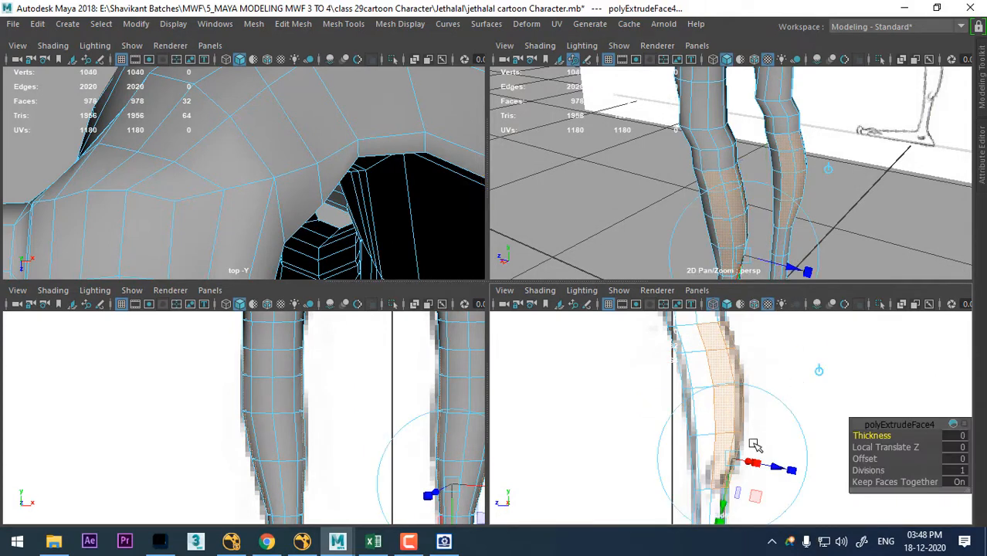
{"action": "left_click_drag", "start_coordinate": [783, 470], "coordinate": [774, 472]}
{"action": "key", "text": "w"}
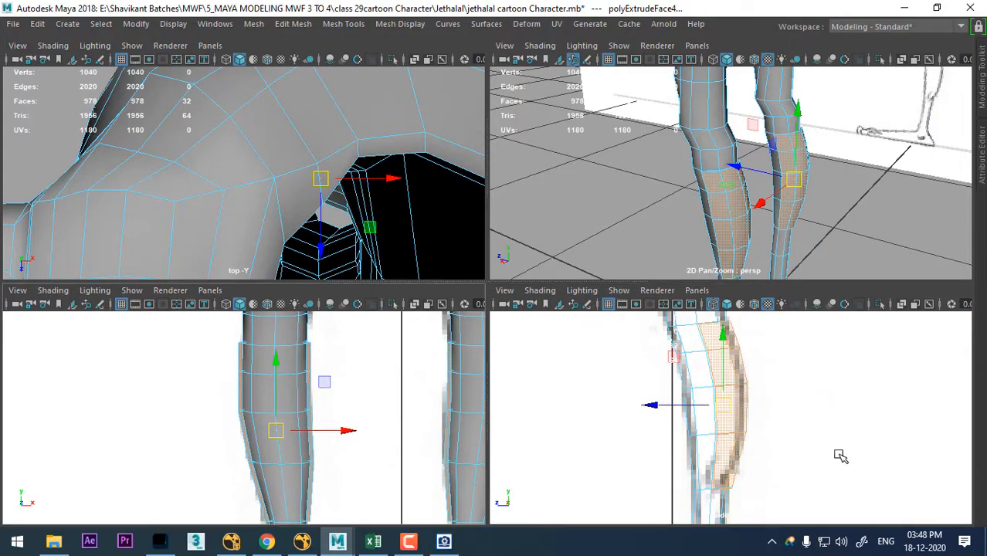
- Examine the extruded calf against the drawn outline in the side view, with its vertices shown
{"action": "left_click_drag", "start_coordinate": [873, 174], "coordinate": [860, 242], "text": "alt"}
{"action": "middle_click_drag", "start_coordinate": [789, 423], "coordinate": [790, 467], "text": "alt"}
{"action": "scroll", "coordinate": [782, 463], "scroll_direction": "up", "scroll_amount": 1}
{"action": "key", "text": "space"}
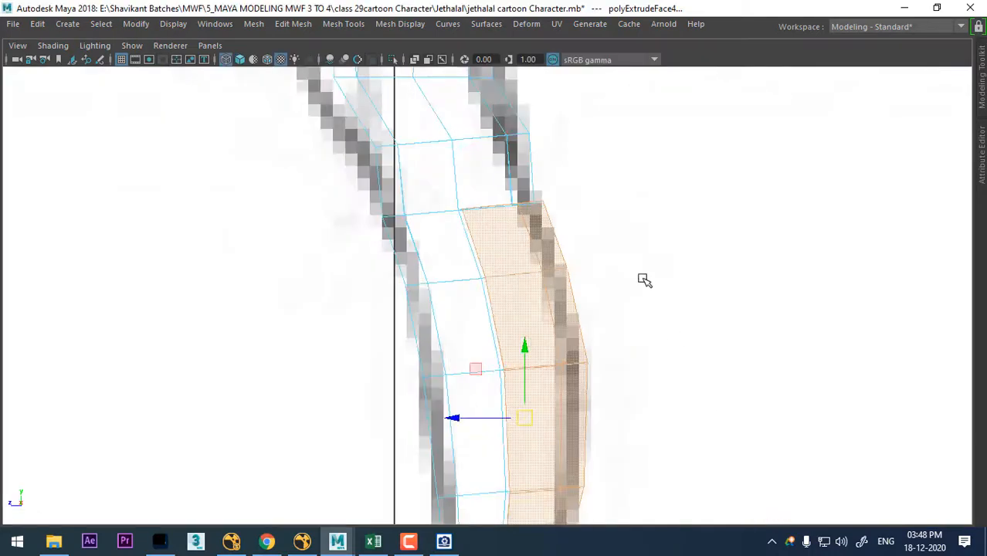
{"action": "scroll", "coordinate": [643, 280], "scroll_direction": "up", "scroll_amount": 2}
{"action": "middle_click_drag", "start_coordinate": [545, 331], "coordinate": [598, 421], "text": "alt"}
{"action": "right_click_drag", "start_coordinate": [633, 268], "coordinate": [512, 80]}
{"action": "scroll", "coordinate": [636, 362], "scroll_direction": "up", "scroll_amount": 3}
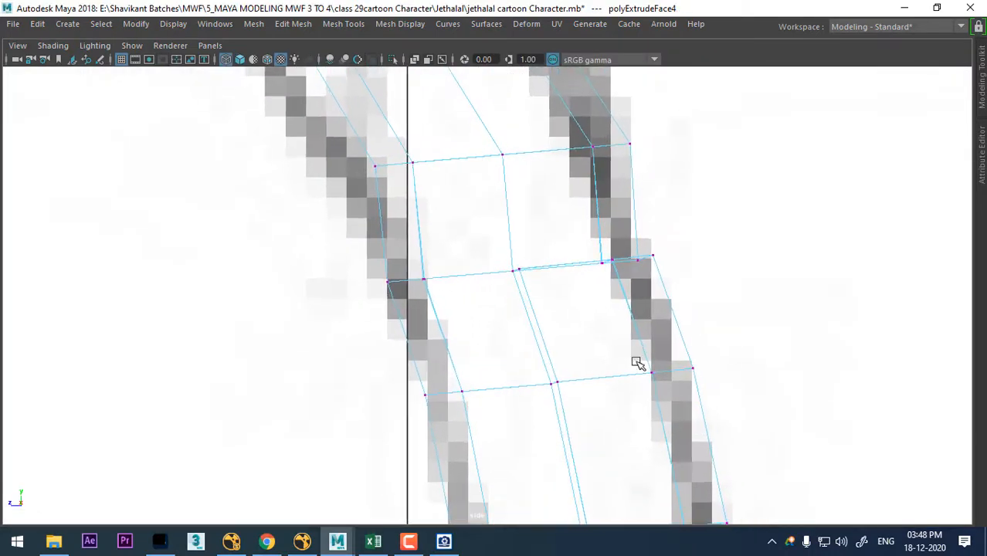
- Select the upper rim edges of the extruded calf around the back of the leg
{"action": "key", "text": "space"}
{"action": "key", "text": "space"}
{"action": "scroll", "coordinate": [710, 313], "scroll_direction": "up", "scroll_amount": 3}
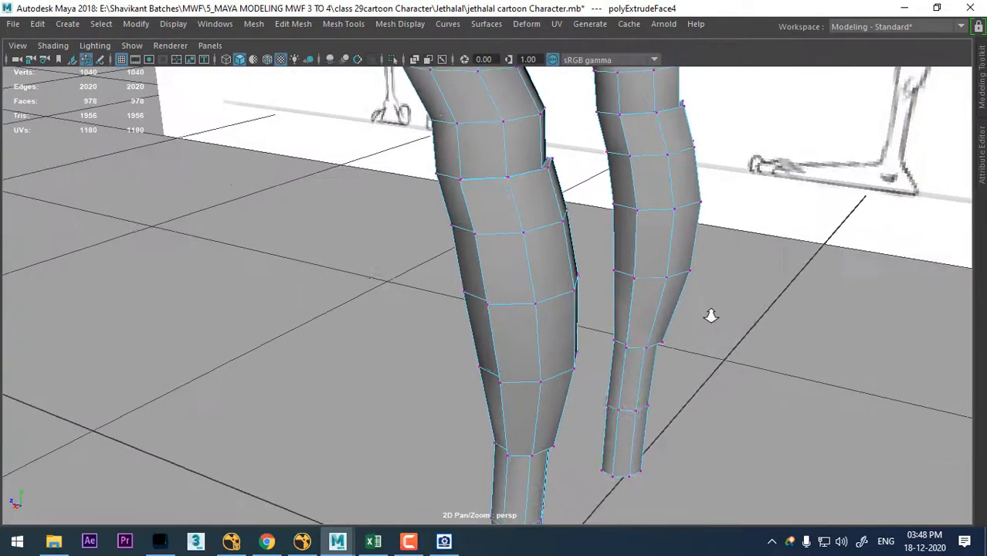
{"action": "scroll", "coordinate": [523, 291], "scroll_direction": "up", "scroll_amount": 2}
{"action": "right_click_drag", "start_coordinate": [519, 124], "coordinate": [519, 85]}
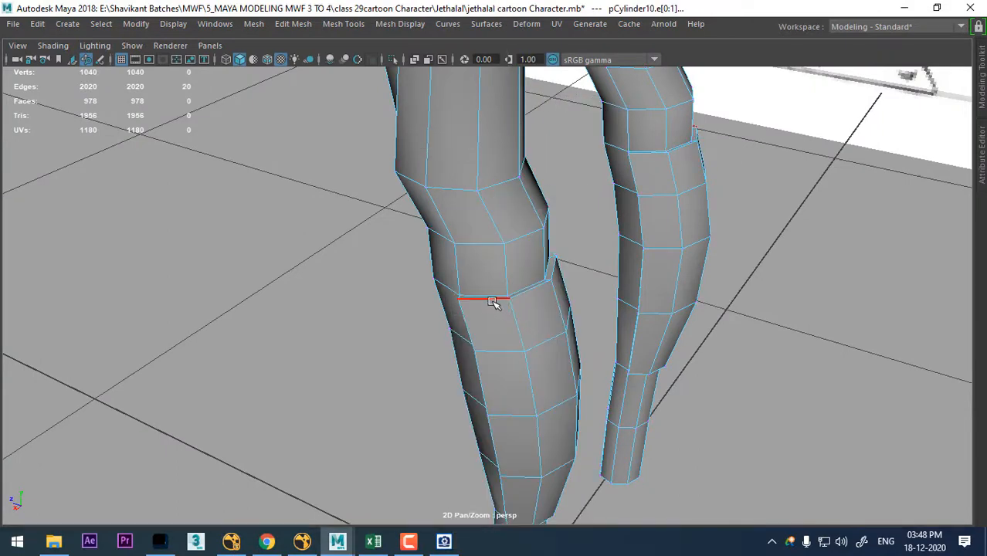
{"action": "left_click", "coordinate": [539, 291], "text": "shift"}
{"action": "left_click", "coordinate": [556, 268], "text": "shift"}
{"action": "left_click_drag", "start_coordinate": [578, 280], "coordinate": [448, 271], "text": "alt"}
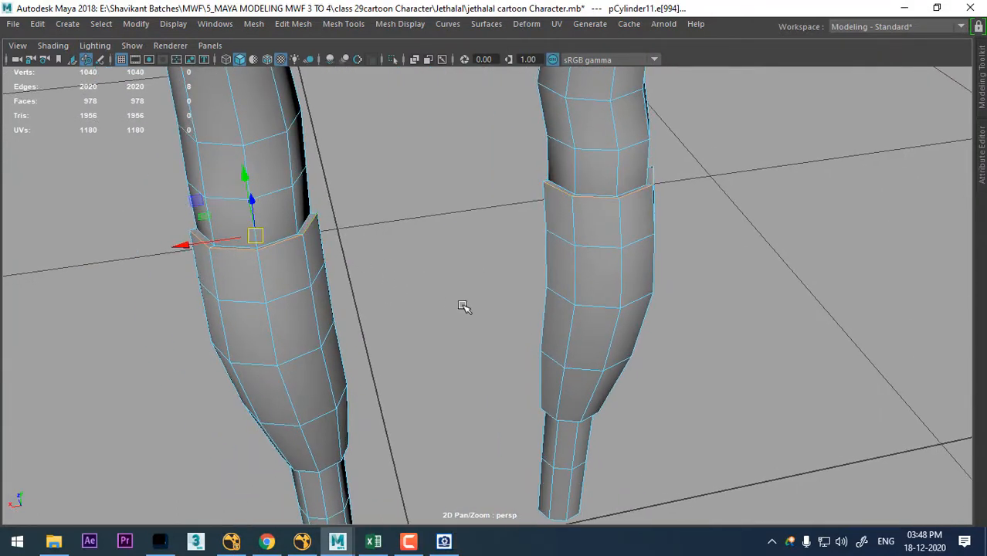
- Move the selected rim edges down in the side view to slope the top of the calf bulge
{"action": "key", "text": "space"}
{"action": "scroll", "coordinate": [809, 411], "scroll_direction": "up", "scroll_amount": 1}
{"action": "middle_click_drag", "start_coordinate": [808, 410], "coordinate": [828, 438]}
{"action": "left_click_drag", "start_coordinate": [722, 193], "coordinate": [841, 183], "text": "alt"}
{"action": "middle_click_drag", "start_coordinate": [796, 407], "coordinate": [770, 316], "text": "alt"}
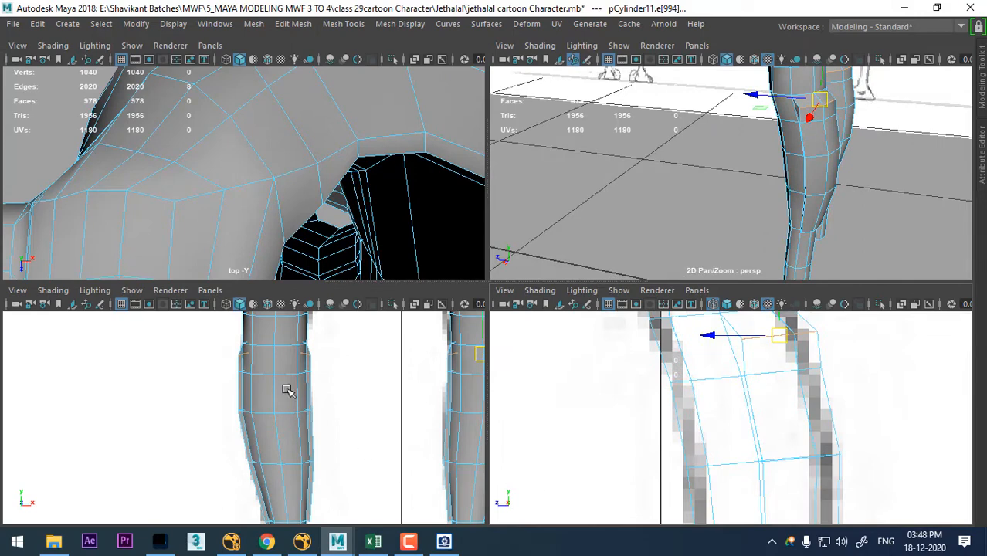
- Turn on X-Ray shading in the front view and compare the calves with the reference drawing
{"action": "scroll", "coordinate": [337, 433], "scroll_direction": "down", "scroll_amount": 3}
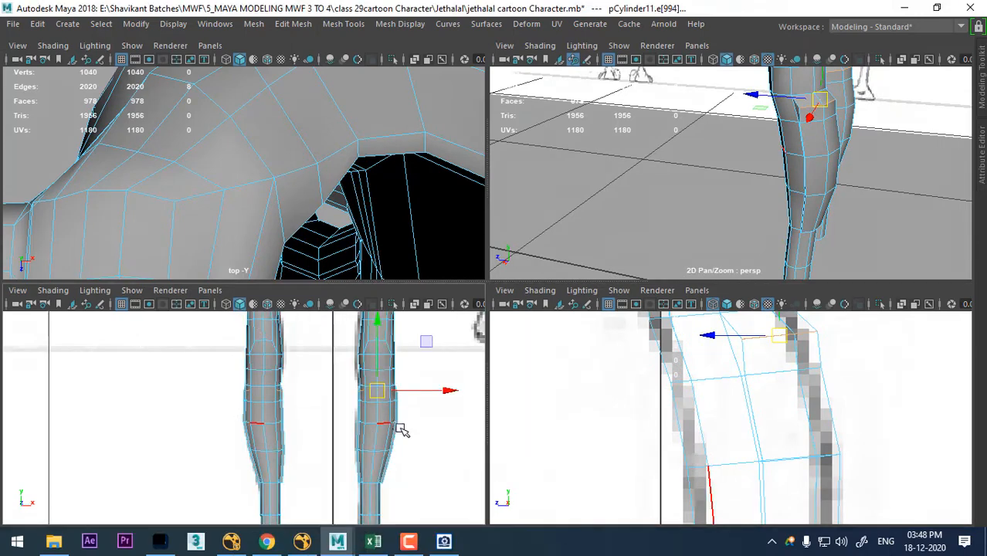
{"action": "key", "text": "space"}
{"action": "left_click", "coordinate": [55, 46]}
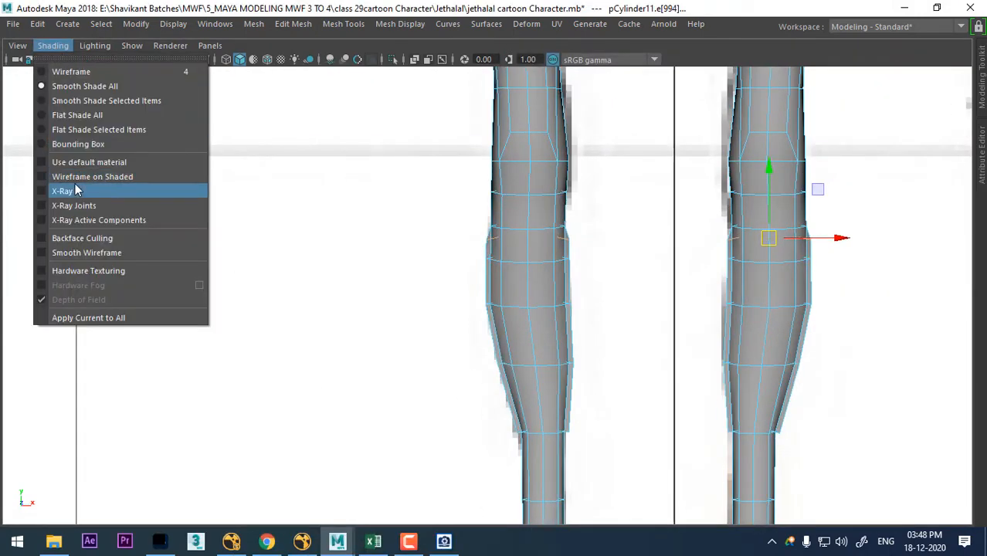
{"action": "left_click", "coordinate": [75, 190]}
{"action": "scroll", "coordinate": [633, 368], "scroll_direction": "up", "scroll_amount": 2}
{"action": "right_click_drag", "start_coordinate": [588, 125], "coordinate": [520, 147]}
- Select the column of vertices beside the calf's extruded seam and shift it sideways
{"action": "key", "text": "space"}
{"action": "left_click_drag", "start_coordinate": [855, 112], "coordinate": [780, 185], "text": "alt"}
{"action": "scroll", "coordinate": [734, 159], "scroll_direction": "up", "scroll_amount": 4}
{"action": "scroll", "coordinate": [780, 185], "scroll_direction": "up", "scroll_amount": 2}
{"action": "left_click", "coordinate": [775, 250]}
{"action": "key", "text": "space"}
{"action": "middle_click_drag", "start_coordinate": [699, 294], "coordinate": [748, 112], "text": "alt"}
{"action": "left_click", "coordinate": [641, 364], "text": "shift"}
{"action": "middle_click_drag", "start_coordinate": [653, 374], "coordinate": [658, 180], "text": "alt"}
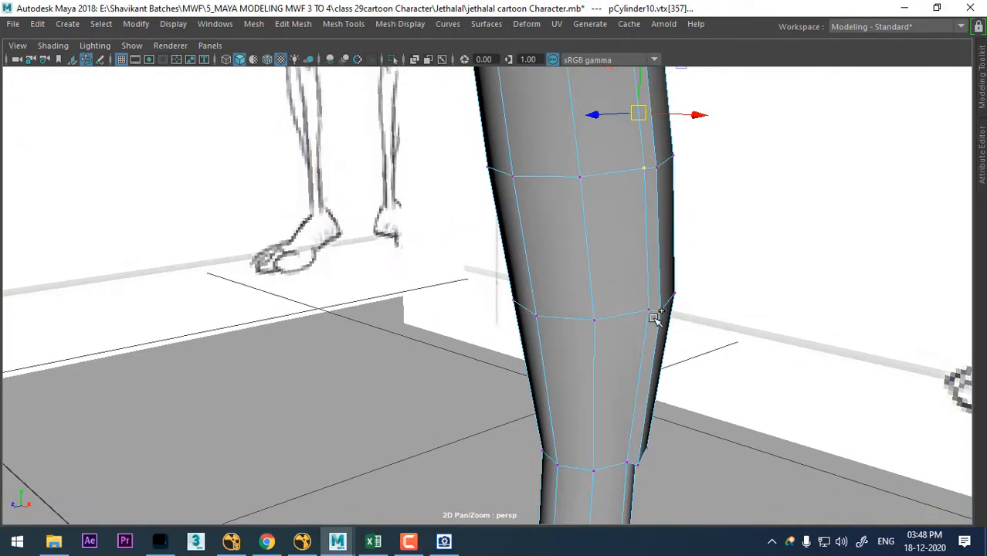
{"action": "left_click", "coordinate": [651, 320], "text": "shift"}
{"action": "left_click", "coordinate": [624, 461], "text": "shift"}
{"action": "middle_click_drag", "start_coordinate": [611, 301], "coordinate": [592, 444], "text": "alt"}
{"action": "left_click_drag", "start_coordinate": [591, 375], "coordinate": [620, 346], "text": "alt"}
- Select the neighbouring column of calf vertices down to the lower calf and adjust it sideways in the front view
{"action": "scroll", "coordinate": [646, 380], "scroll_direction": "down", "scroll_amount": 3}
{"action": "left_click_drag", "start_coordinate": [631, 401], "coordinate": [597, 384]}
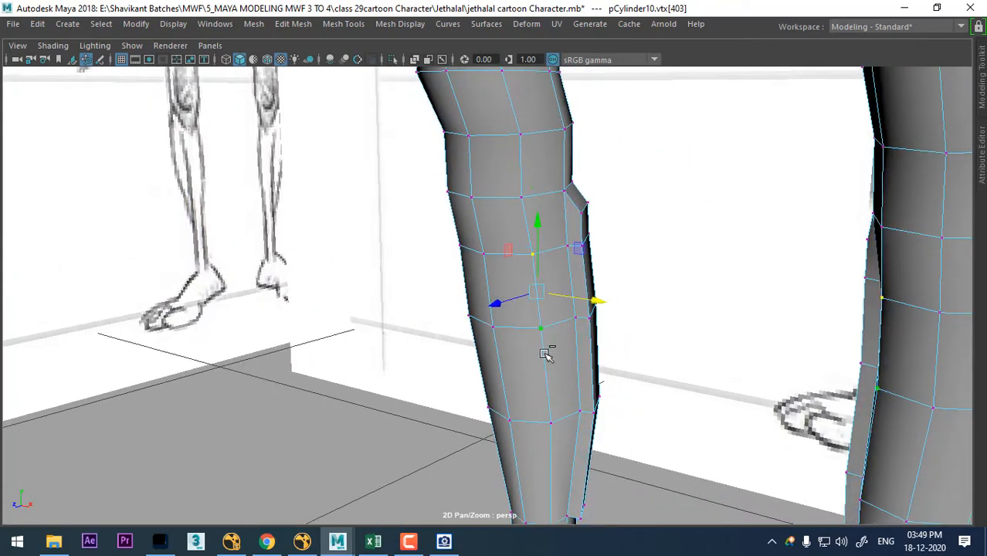
{"action": "middle_click_drag", "start_coordinate": [578, 430], "coordinate": [616, 362], "text": "alt"}
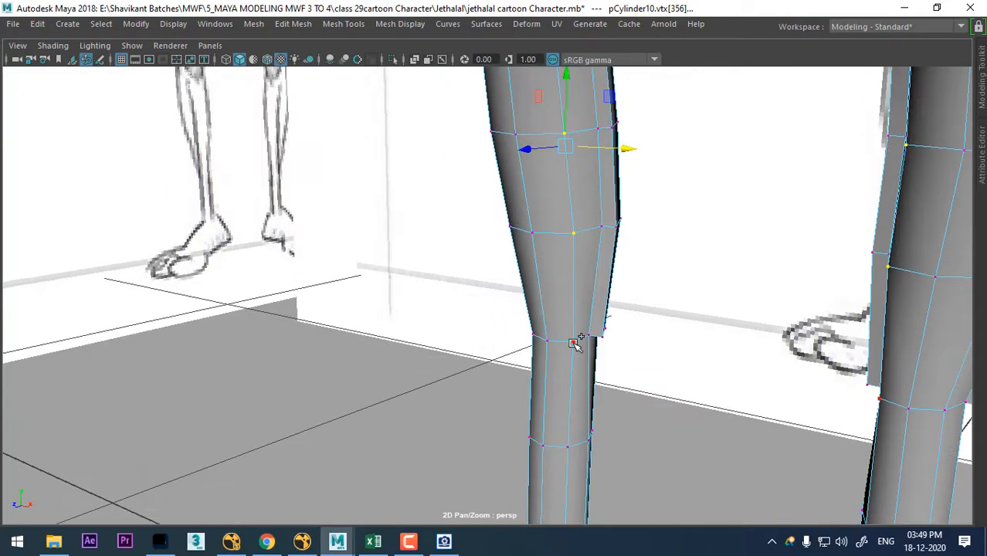
{"action": "key", "text": "space"}
{"action": "key", "text": "space"}
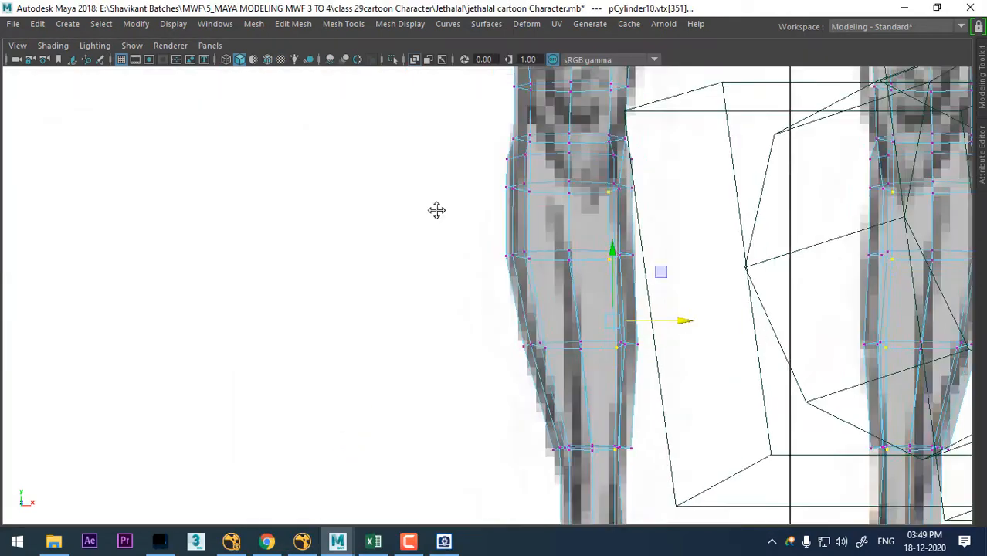
{"action": "middle_click_drag", "start_coordinate": [437, 210], "coordinate": [734, 223], "text": "alt"}
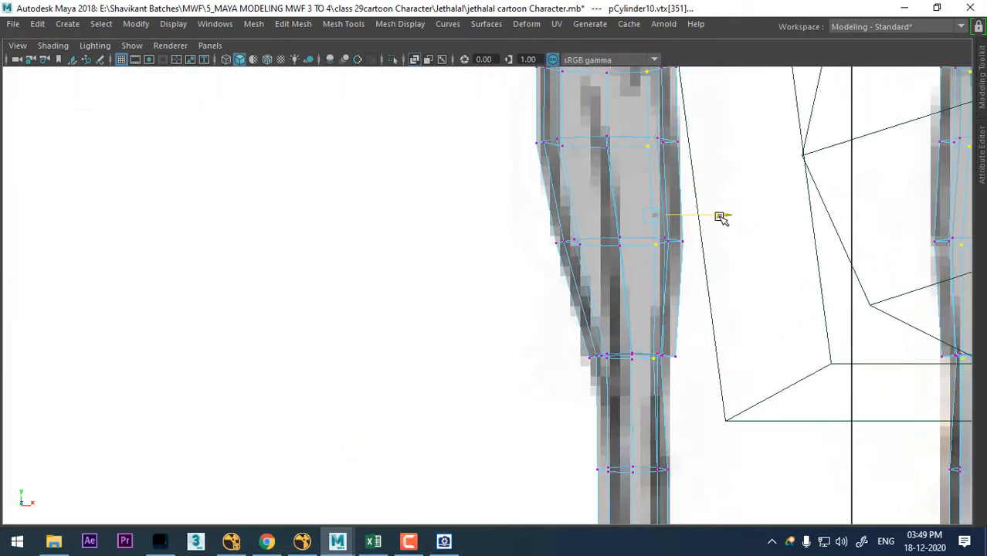
{"action": "scroll", "coordinate": [692, 269], "scroll_direction": "down", "scroll_amount": 5}
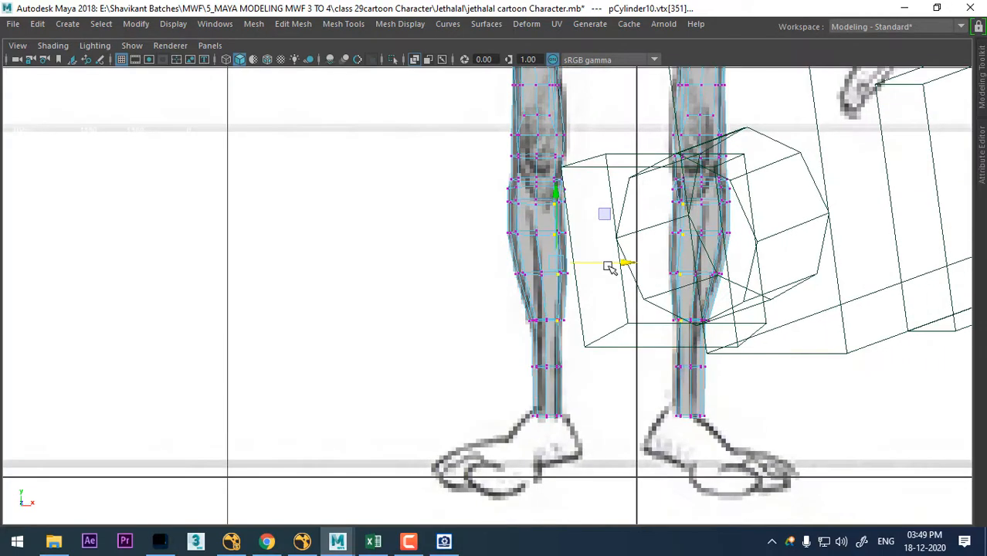
- Examine the knee and calf shape from several angles in the front and perspective views
{"action": "right_click_drag", "start_coordinate": [585, 255], "coordinate": [609, 377], "text": "alt"}
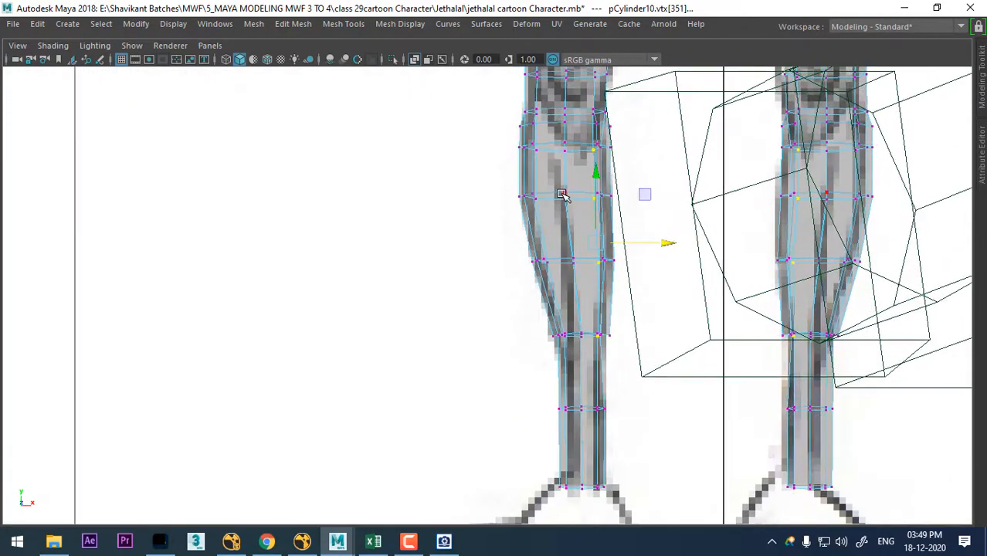
{"action": "key", "text": "space"}
{"action": "left_click_drag", "start_coordinate": [740, 181], "coordinate": [833, 168], "text": "alt"}
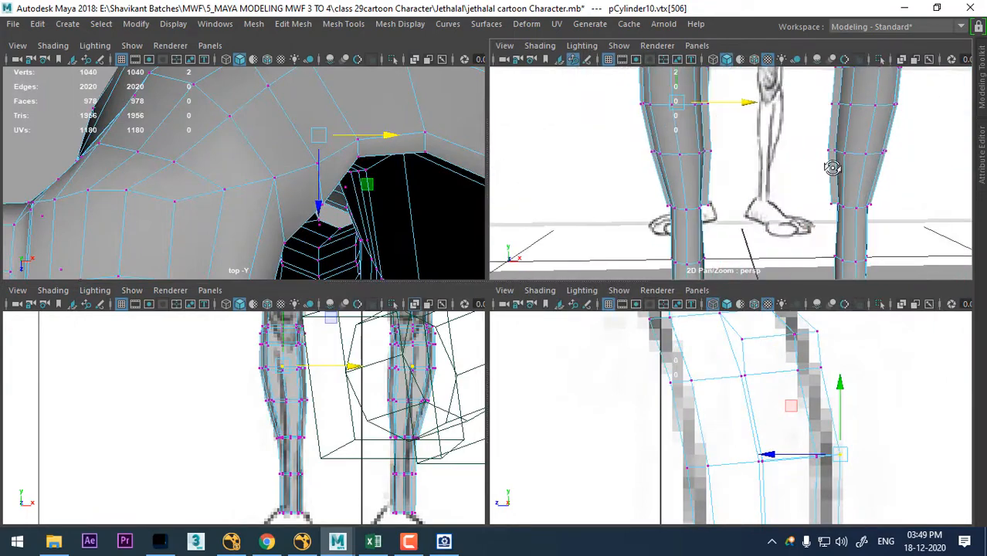
{"action": "middle_click_drag", "start_coordinate": [738, 154], "coordinate": [749, 287], "text": "alt"}
{"action": "scroll", "coordinate": [761, 233], "scroll_direction": "down", "scroll_amount": 2}
{"action": "middle_click_drag", "start_coordinate": [761, 234], "coordinate": [767, 153], "text": "alt"}
{"action": "left_click_drag", "start_coordinate": [798, 194], "coordinate": [699, 202], "text": "alt"}
{"action": "middle_click_drag", "start_coordinate": [283, 439], "coordinate": [358, 527], "text": "alt"}
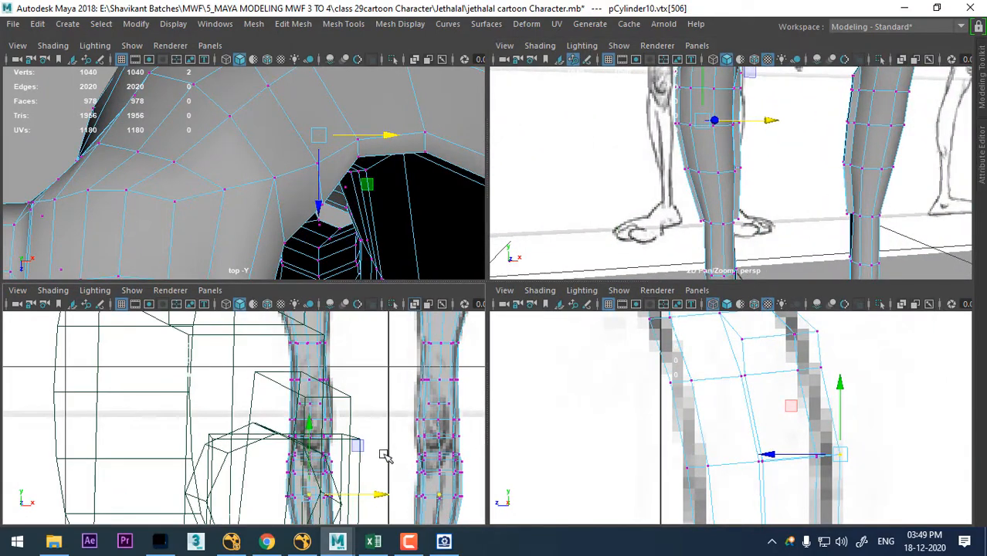
{"action": "middle_click_drag", "start_coordinate": [385, 456], "coordinate": [379, 340], "text": "alt"}
{"action": "left_click_drag", "start_coordinate": [811, 117], "coordinate": [522, 184], "text": "alt"}
{"action": "key", "text": "space"}
- Select the seam running down the side of the calf bulge and smooth its vertices with Average Vertices
{"action": "right_click_drag", "start_coordinate": [520, 125], "coordinate": [519, 87]}
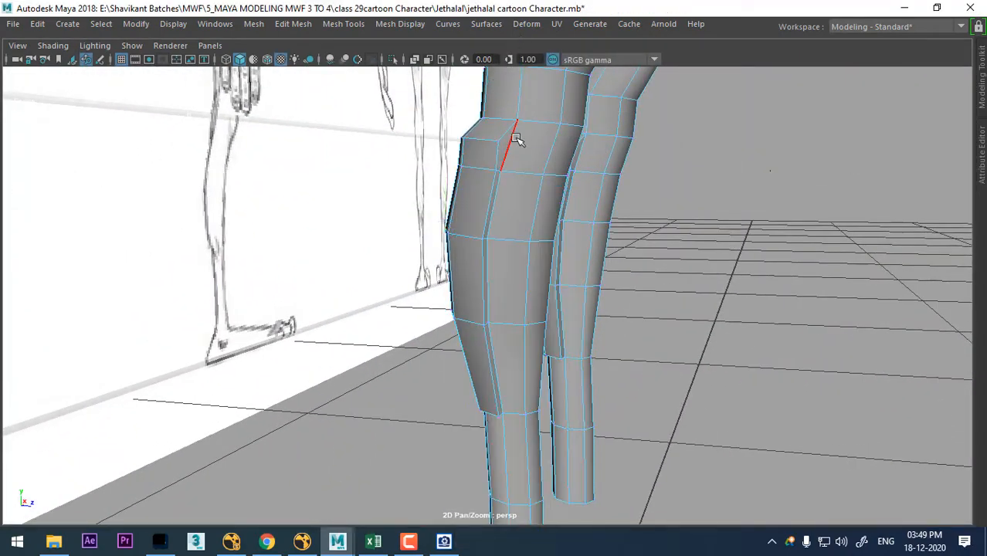
{"action": "left_click", "coordinate": [492, 218]}
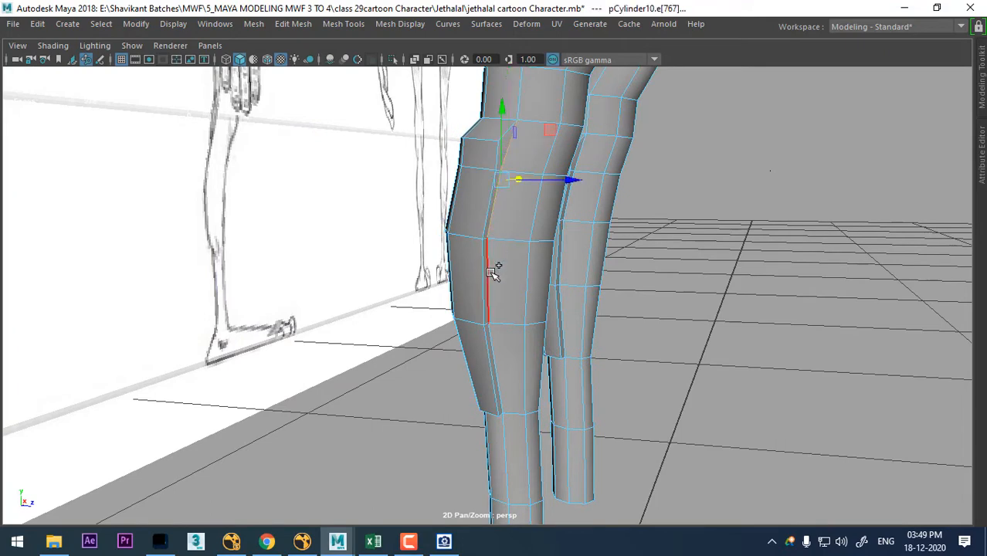
{"action": "left_click", "coordinate": [501, 384], "text": "shift"}
{"action": "right_click_drag", "start_coordinate": [806, 214], "coordinate": [150, 215], "text": "ctrl"}
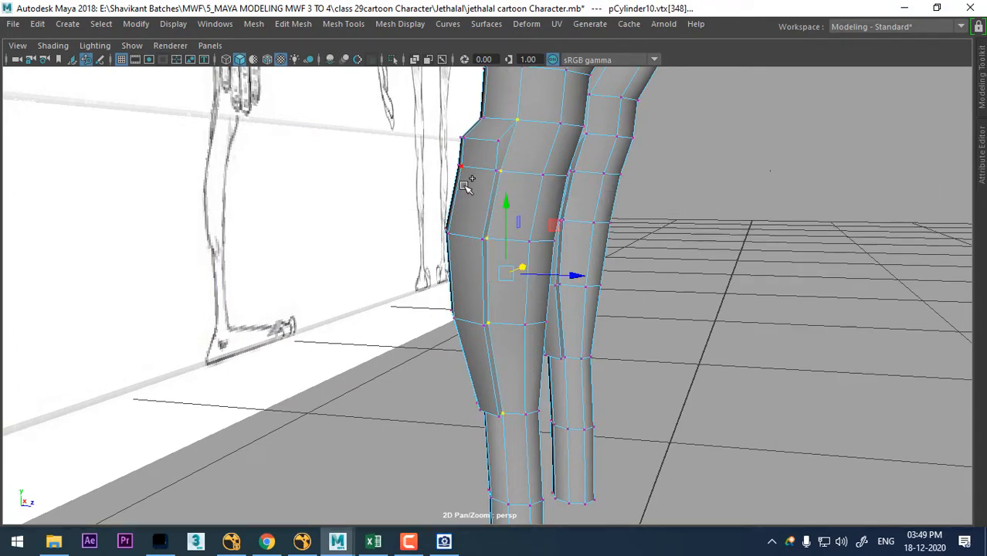
{"action": "right_click_drag", "start_coordinate": [466, 186], "coordinate": [635, 143], "text": "shift"}
{"action": "mouse_move", "coordinate": [606, 221]}
{"action": "left_mouse_down", "text": "alt"}
{"action": "mouse_move", "coordinate": [600, 264]}
{"action": "mouse_move", "coordinate": [483, 256]}
{"action": "mouse_move", "coordinate": [509, 265]}
{"action": "mouse_move", "coordinate": [472, 305]}
{"action": "left_mouse_up", "text": "alt"}
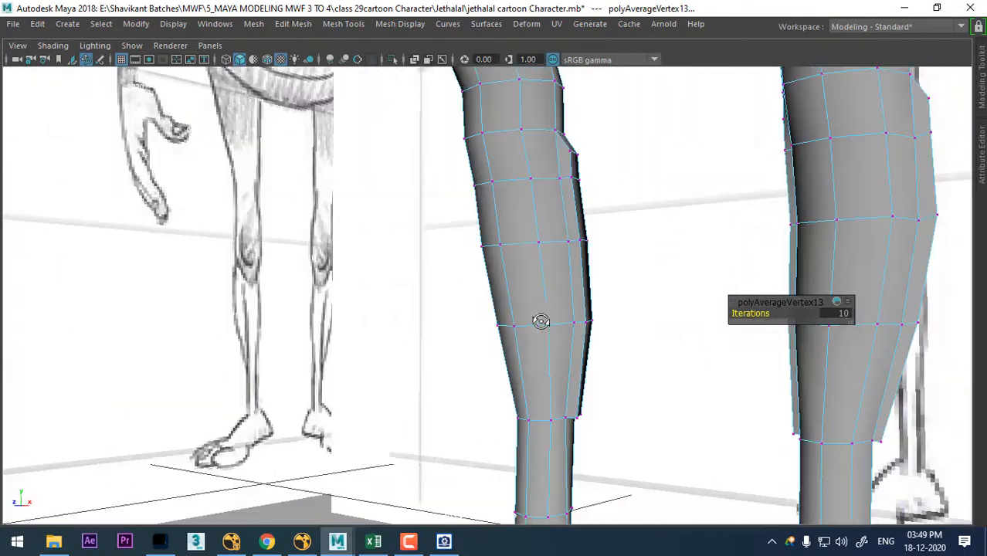
- Select the rear vertices at the lower end of the calf bulge in the side view and smooth them with Average Vertices
{"action": "key", "text": "space"}
{"action": "middle_click_drag", "start_coordinate": [763, 475], "coordinate": [697, 340], "text": "alt"}
{"action": "right_click_drag", "start_coordinate": [697, 340], "coordinate": [725, 444], "text": "alt"}
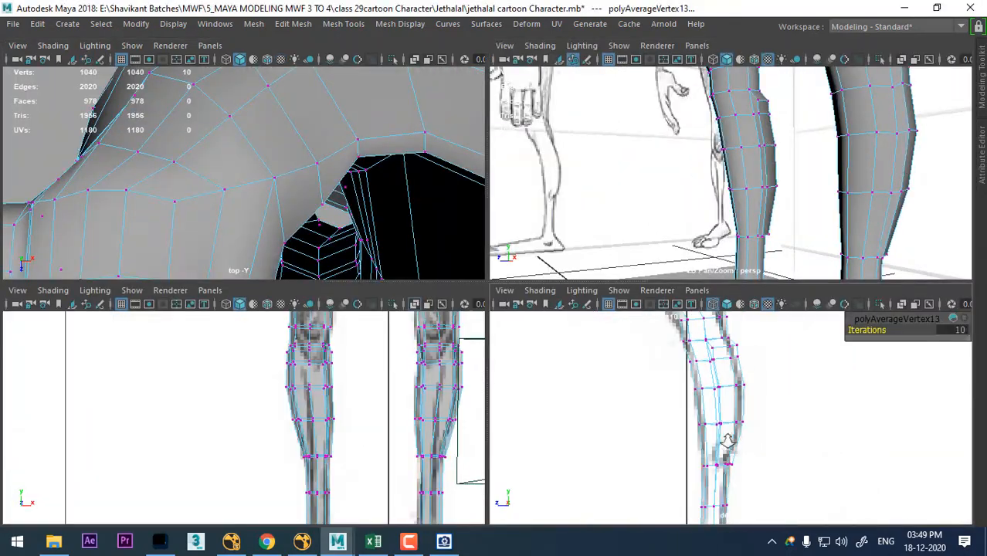
{"action": "key", "text": "space"}
{"action": "middle_click_drag", "start_coordinate": [527, 404], "coordinate": [710, 337], "text": "alt"}
{"action": "right_click_drag", "start_coordinate": [709, 337], "coordinate": [708, 406], "text": "alt"}
{"action": "right_click_drag", "start_coordinate": [715, 230], "coordinate": [652, 190]}
{"action": "right_click_drag", "start_coordinate": [827, 262], "coordinate": [854, 315], "text": "alt"}
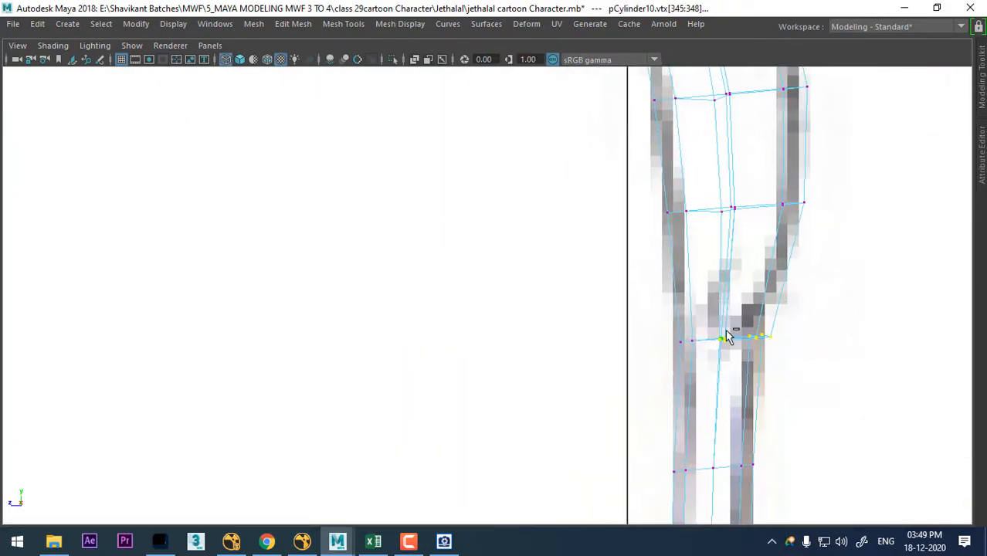
{"action": "right_click_drag", "start_coordinate": [729, 338], "coordinate": [798, 336], "text": "shift"}
{"action": "middle_click_drag", "start_coordinate": [731, 371], "coordinate": [517, 360], "text": "alt"}
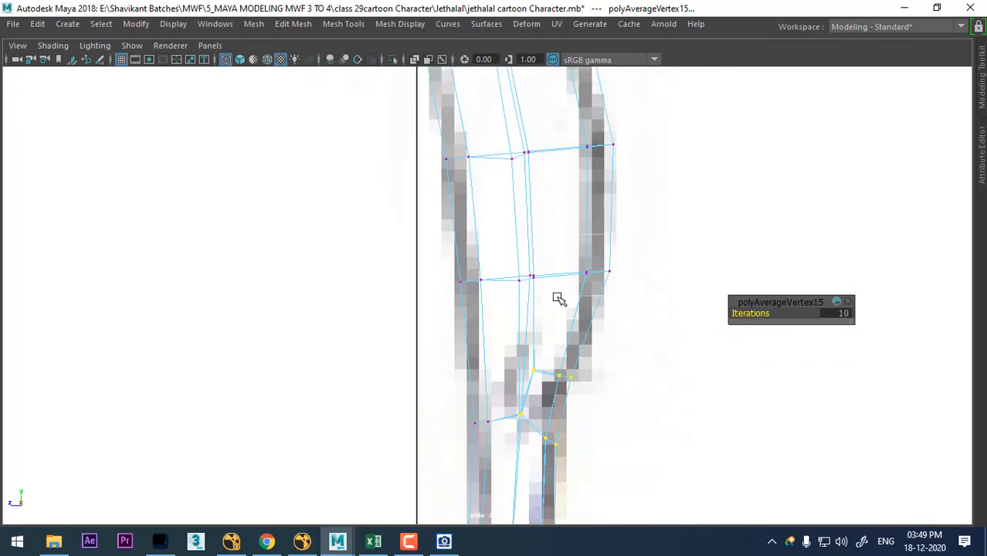
- Select the rear vertices of the row above the smoothed ones and inspect the legs in the perspective view
{"action": "left_click_drag", "start_coordinate": [534, 304], "coordinate": [533, 305]}
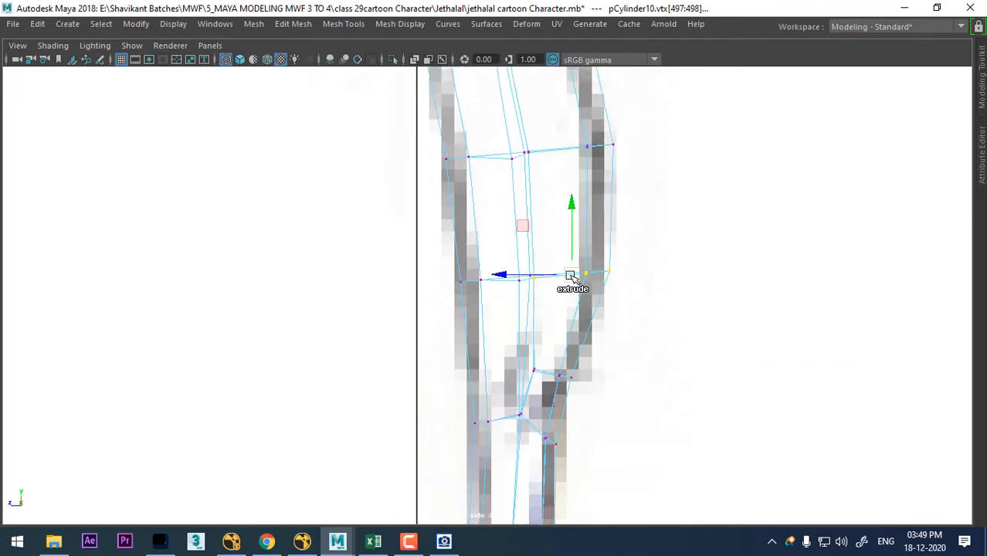
{"action": "scroll", "coordinate": [595, 289], "scroll_direction": "down", "scroll_amount": 6}
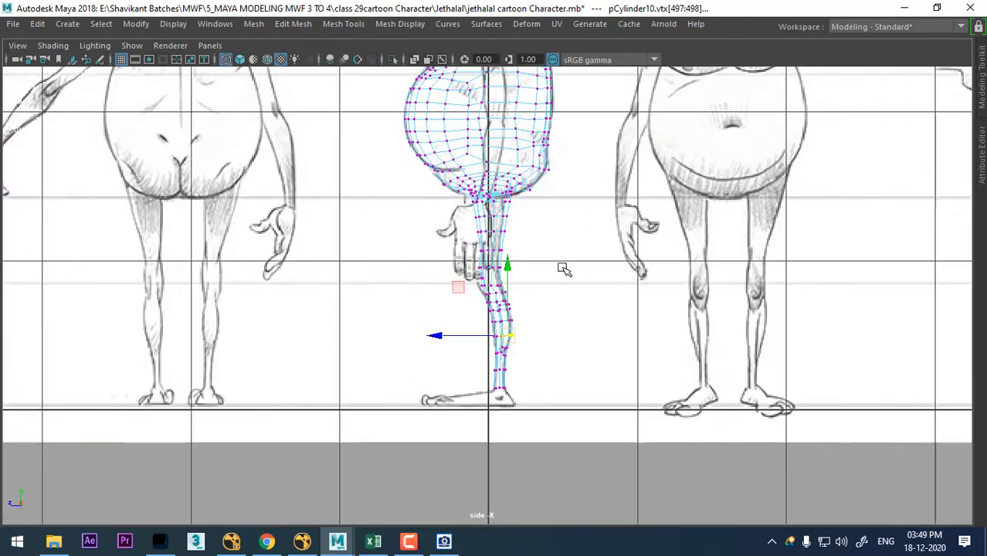
{"action": "key", "text": "space"}
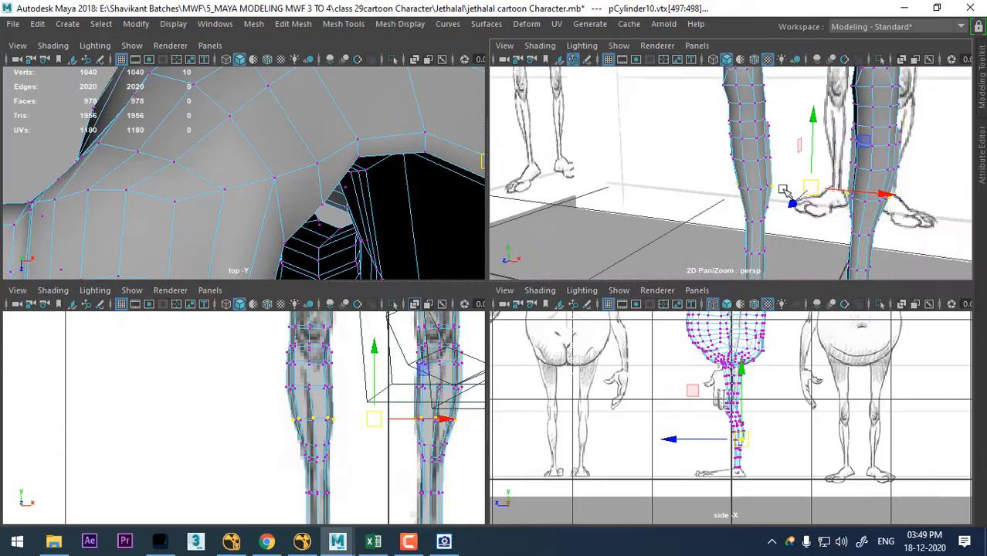
{"action": "key", "text": "space"}
{"action": "left_click_drag", "start_coordinate": [687, 324], "coordinate": [608, 313], "text": "alt"}
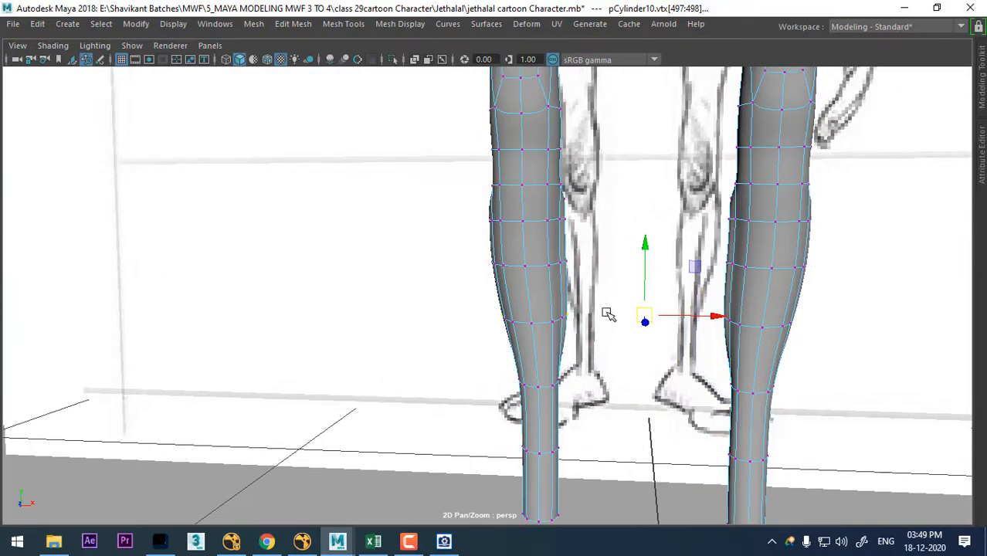
- Shift the vertices down the inner front of the calf sideways one by one along the X axis to even the contour
{"action": "left_click", "coordinate": [547, 222]}
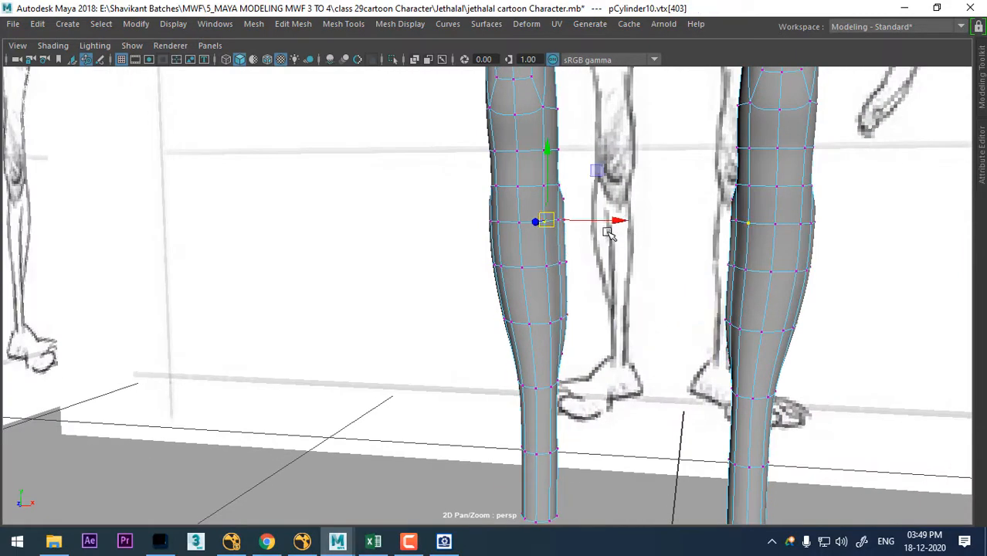
{"action": "left_click_drag", "start_coordinate": [626, 237], "coordinate": [624, 262], "text": "alt"}
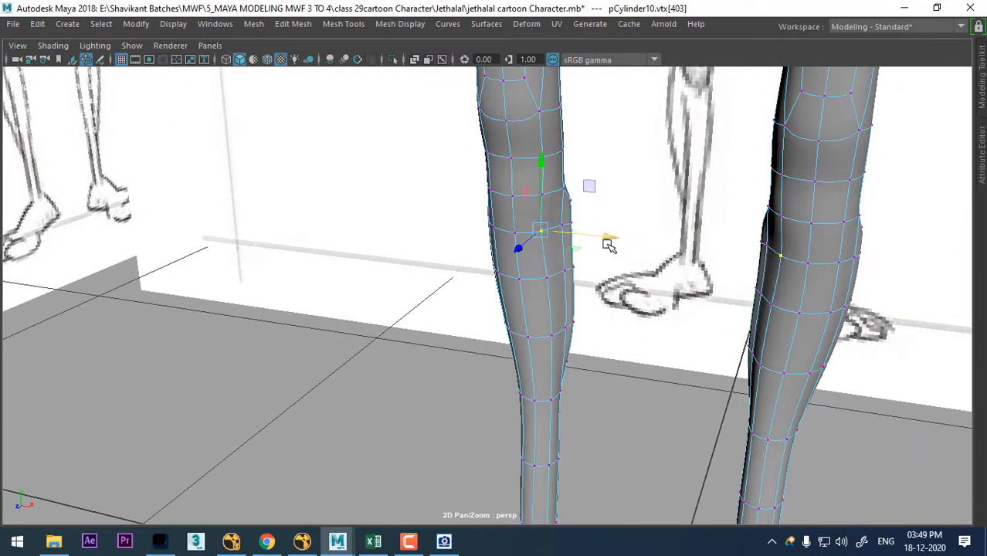
{"action": "left_click_drag", "start_coordinate": [616, 282], "coordinate": [608, 283]}
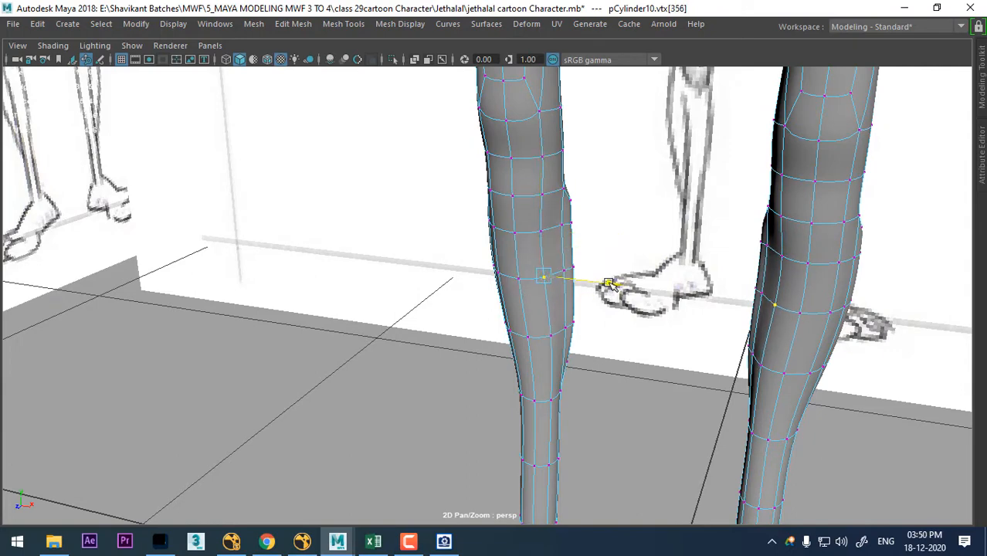
{"action": "left_click_drag", "start_coordinate": [607, 345], "coordinate": [604, 348]}
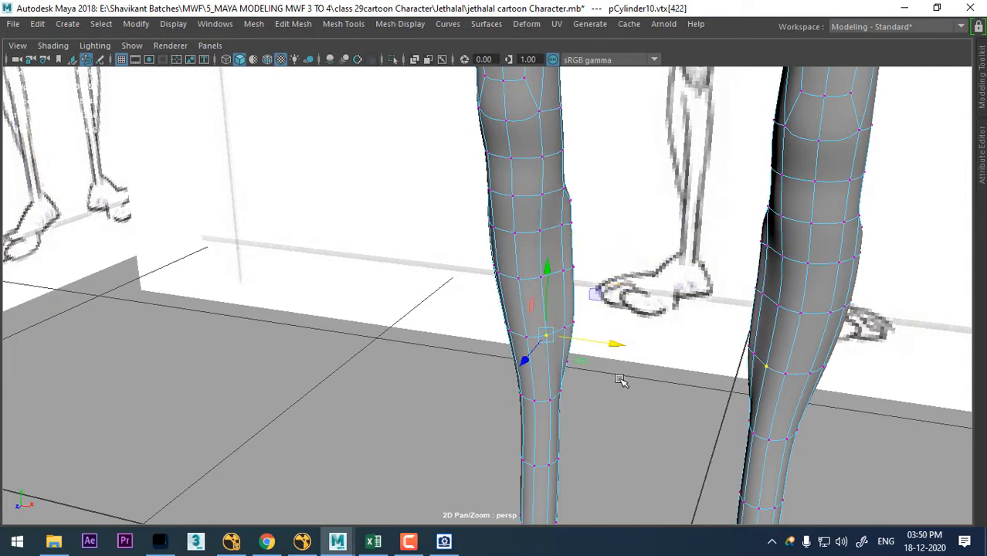
{"action": "left_click_drag", "start_coordinate": [618, 408], "coordinate": [609, 414]}
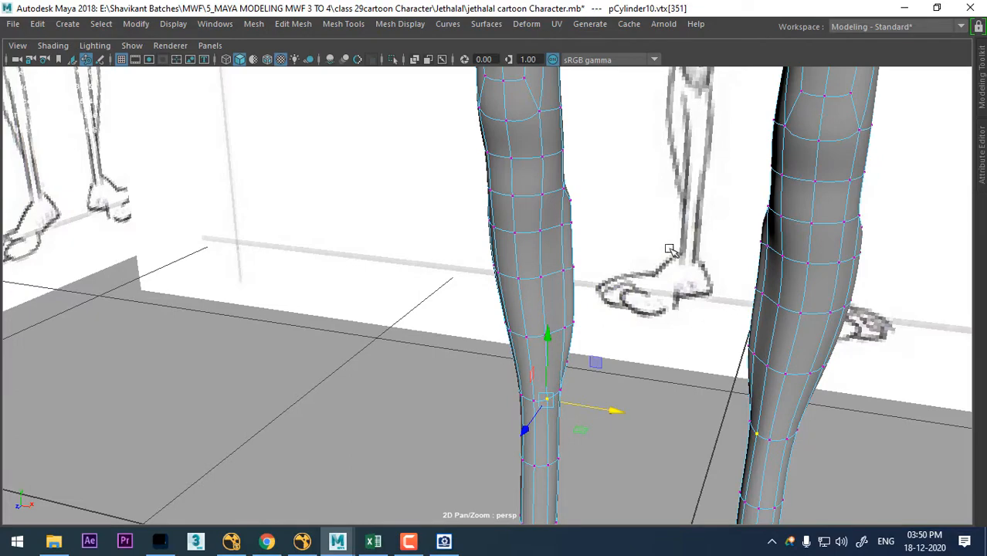
- Shift the vertices down the outer front of the calf sideways one by one, from below the knee to the lower calf
{"action": "left_click_drag", "start_coordinate": [611, 298], "coordinate": [679, 321], "text": "alt"}
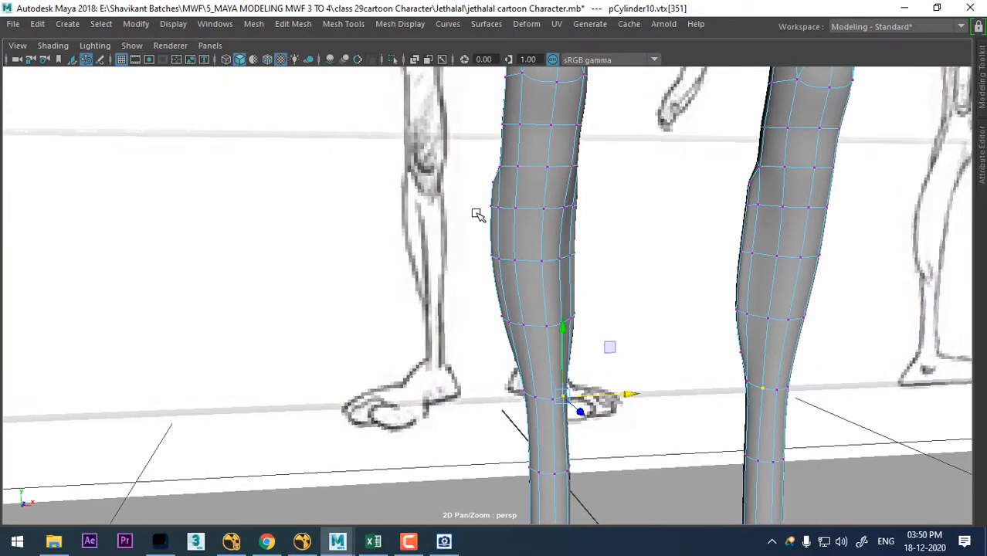
{"action": "left_click", "coordinate": [514, 208]}
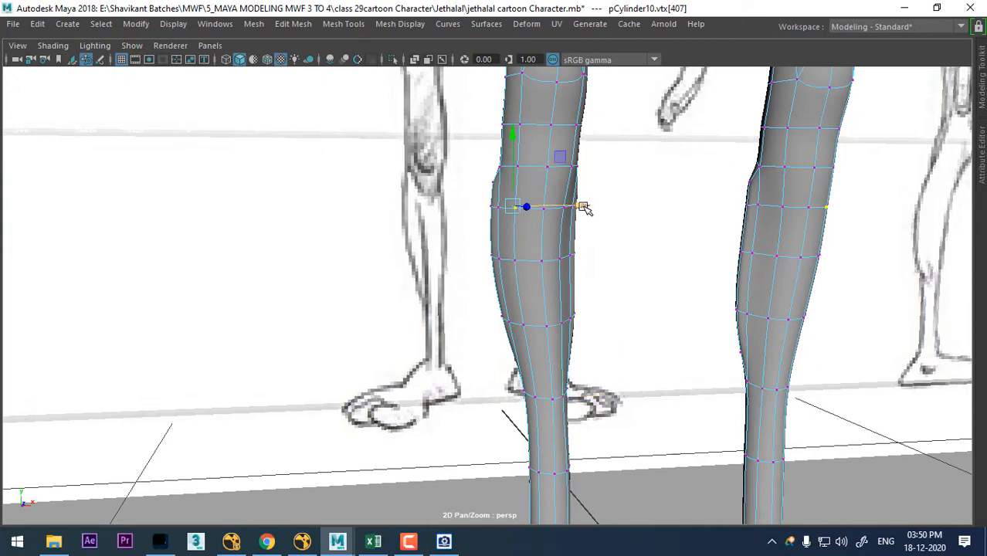
{"action": "left_click_drag", "start_coordinate": [579, 241], "coordinate": [570, 210], "text": "alt"}
{"action": "left_click", "coordinate": [573, 208]}
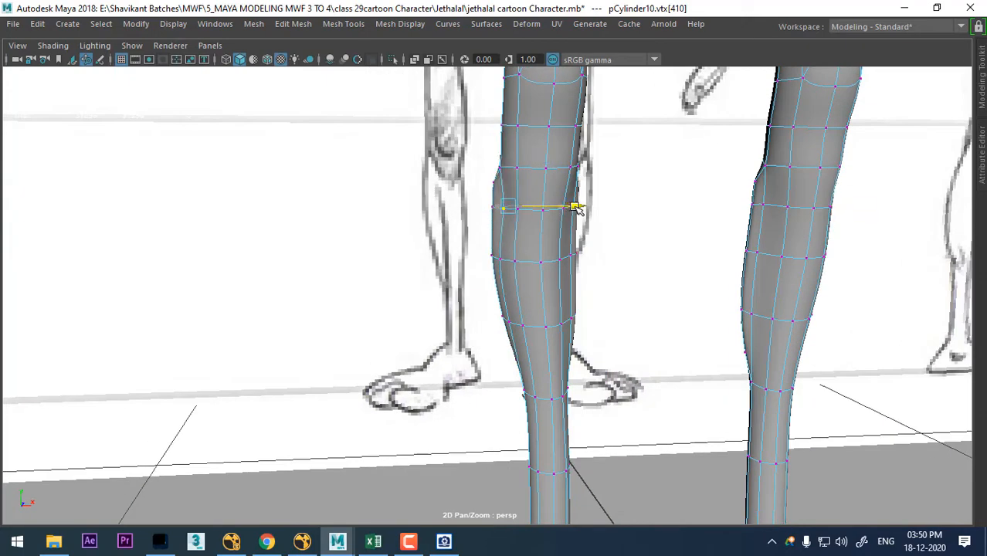
{"action": "left_click", "coordinate": [570, 259]}
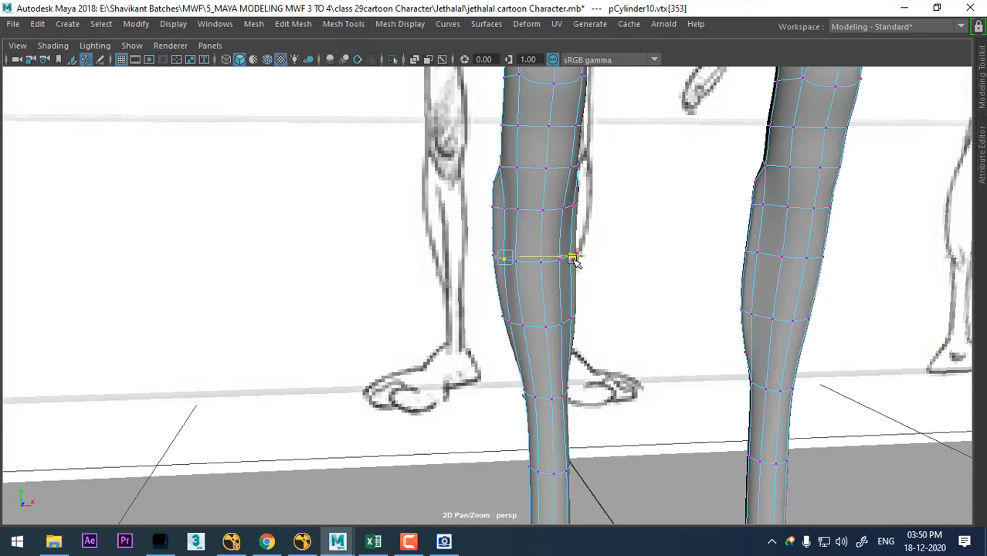
{"action": "left_click_drag", "start_coordinate": [574, 258], "coordinate": [576, 259]}
{"action": "key", "text": "Down"}
{"action": "left_click_drag", "start_coordinate": [575, 322], "coordinate": [582, 320]}
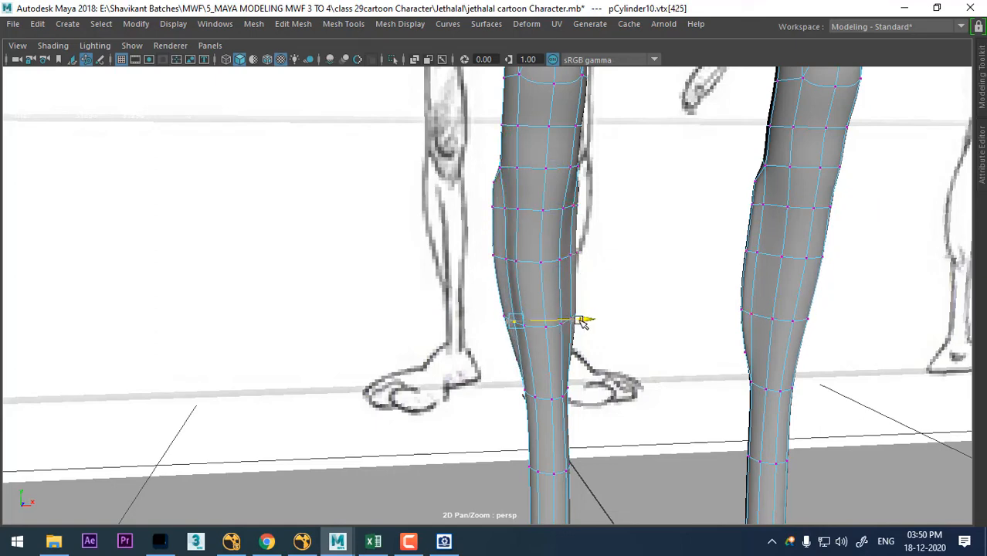
{"action": "key", "text": "Down"}
{"action": "left_click_drag", "start_coordinate": [579, 390], "coordinate": [585, 386]}
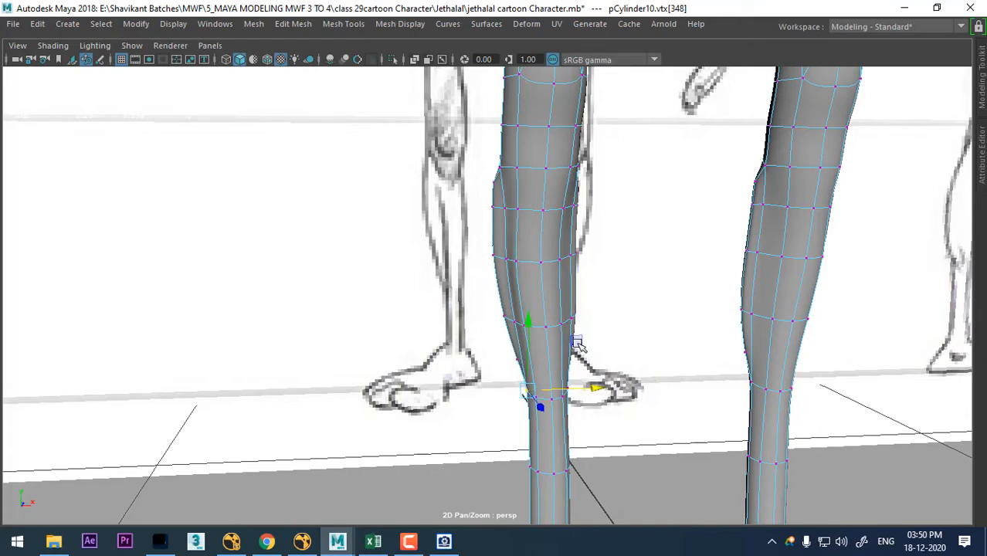
- Select two neighbouring vertical rows of vertices down the outer front of the calf and adjust their depth along the Z axis
{"action": "left_click_drag", "start_coordinate": [537, 251], "coordinate": [525, 207], "text": "alt"}
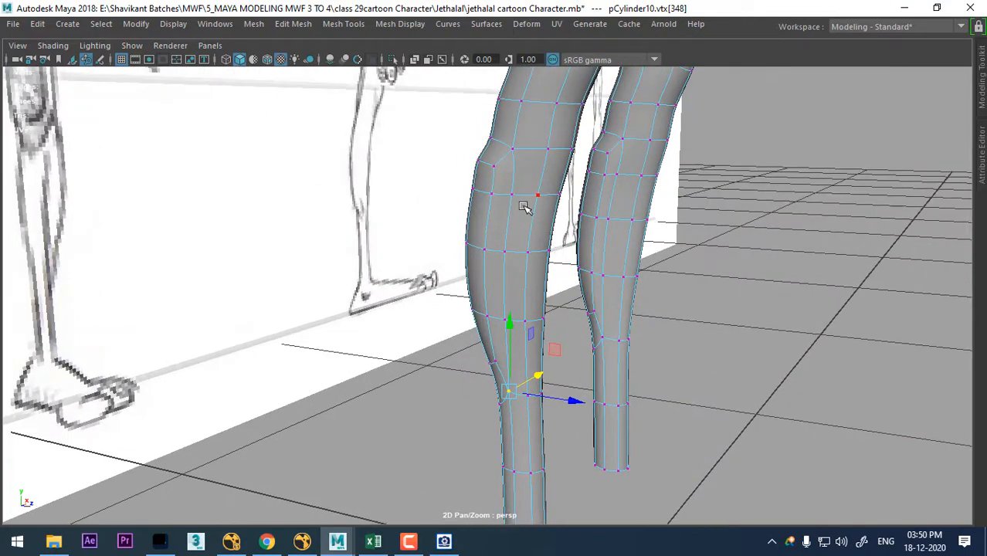
{"action": "left_click", "coordinate": [525, 198]}
{"action": "left_click", "coordinate": [513, 249], "text": "shift"}
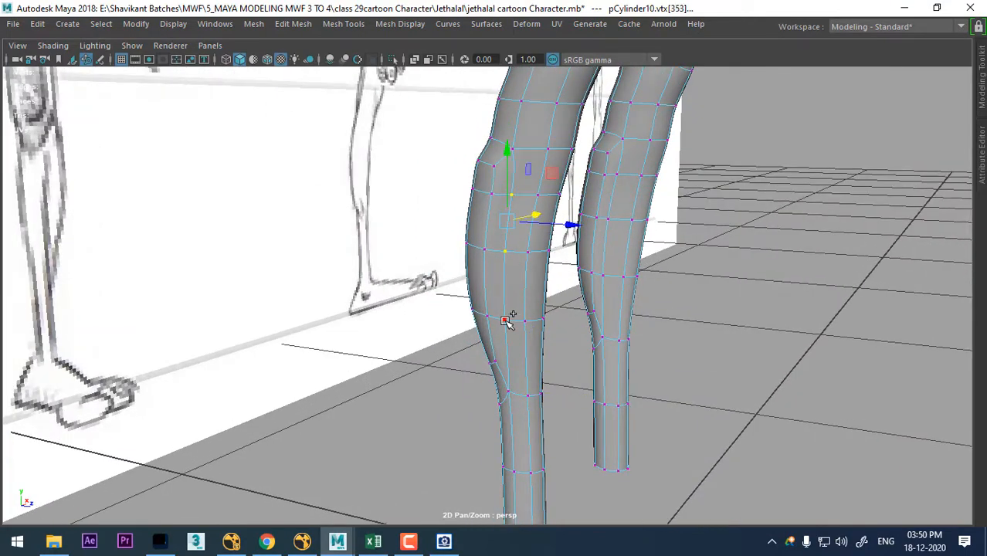
{"action": "left_click", "coordinate": [505, 320], "text": "shift"}
{"action": "left_click", "coordinate": [508, 392], "text": "shift"}
{"action": "left_click_drag", "start_coordinate": [551, 357], "coordinate": [586, 224], "text": "alt"}
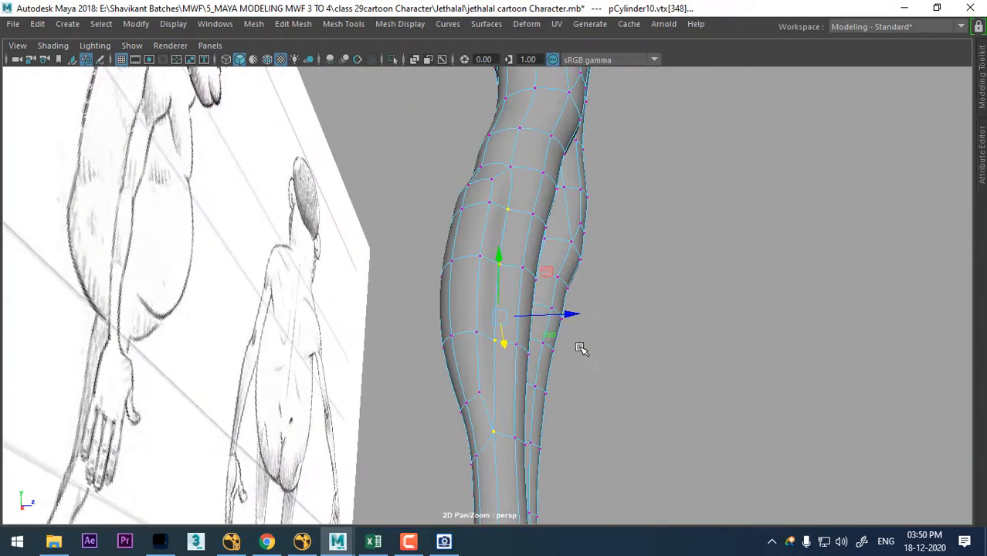
{"action": "left_click_drag", "start_coordinate": [566, 316], "coordinate": [547, 243]}
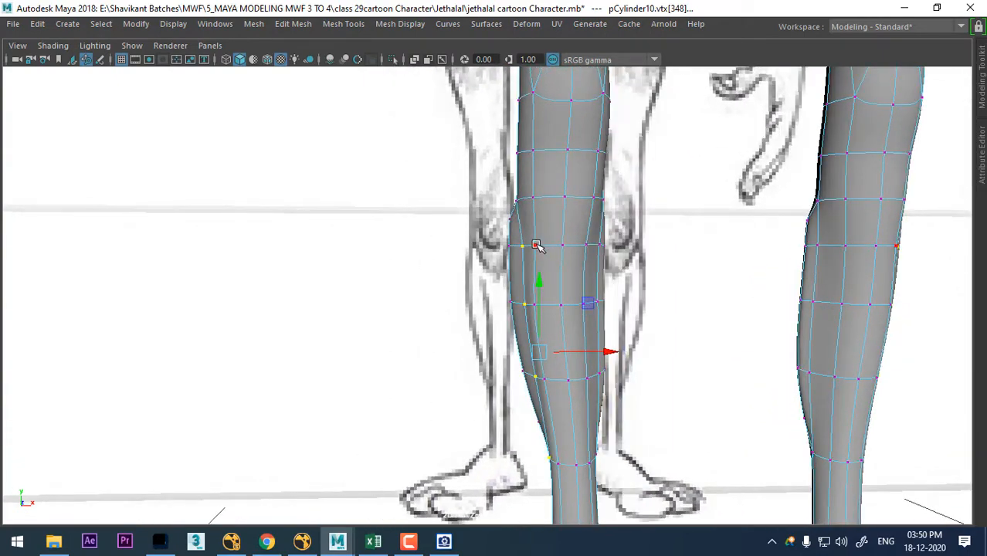
{"action": "mouse_move", "coordinate": [584, 263]}
{"action": "left_mouse_down", "text": "alt"}
{"action": "mouse_move", "coordinate": [569, 316]}
{"action": "mouse_move", "coordinate": [503, 310]}
{"action": "mouse_move", "coordinate": [595, 337]}
{"action": "mouse_move", "coordinate": [601, 255]}
{"action": "left_mouse_up", "text": "alt"}
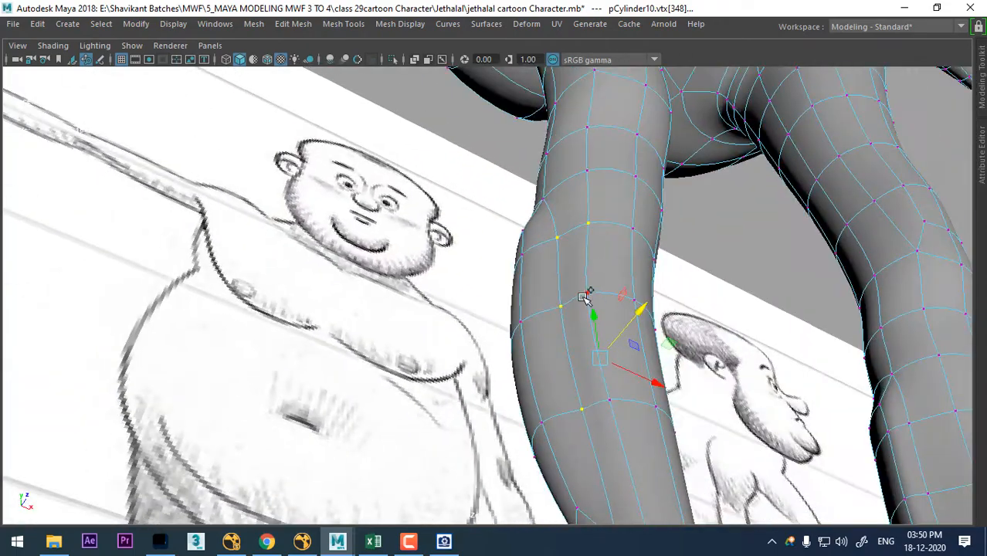
{"action": "left_click_drag", "start_coordinate": [646, 388], "coordinate": [622, 466], "text": "alt"}
{"action": "mouse_move", "coordinate": [645, 297]}
{"action": "left_mouse_down", "text": "alt"}
{"action": "mouse_move", "coordinate": [568, 239]}
{"action": "mouse_move", "coordinate": [745, 282]}
{"action": "mouse_move", "coordinate": [558, 293]}
{"action": "mouse_move", "coordinate": [610, 326]}
{"action": "mouse_move", "coordinate": [427, 323]}
{"action": "mouse_move", "coordinate": [633, 313]}
{"action": "left_mouse_up", "text": "alt"}
- Turn on X-Ray shading in the side view to compare the lower leg with the reference drawing
{"action": "key", "text": "space"}
{"action": "scroll", "coordinate": [606, 370], "scroll_direction": "up", "scroll_amount": 5}
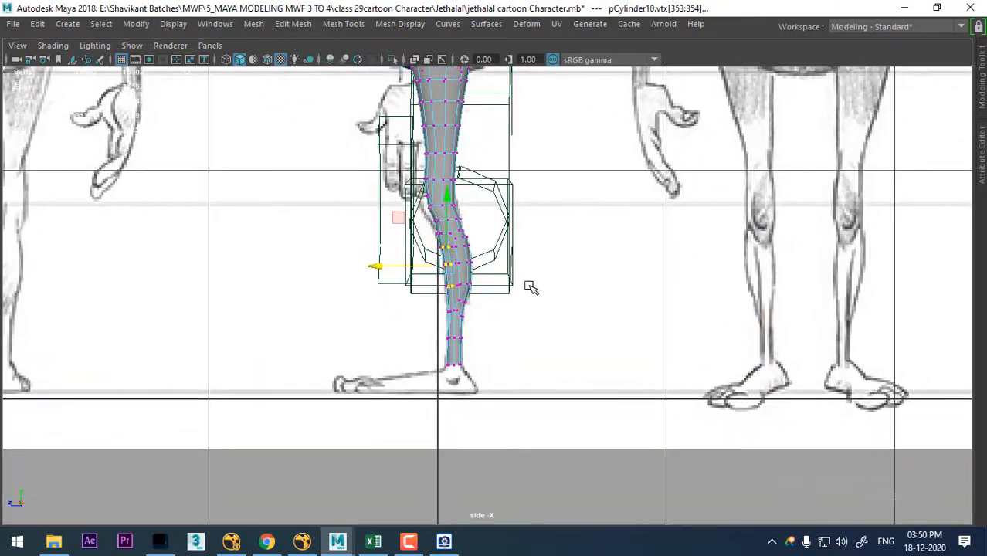
{"action": "middle_click_drag", "start_coordinate": [449, 309], "coordinate": [641, 350], "text": "alt"}
{"action": "right_click_drag", "start_coordinate": [641, 350], "coordinate": [729, 437], "text": "alt"}
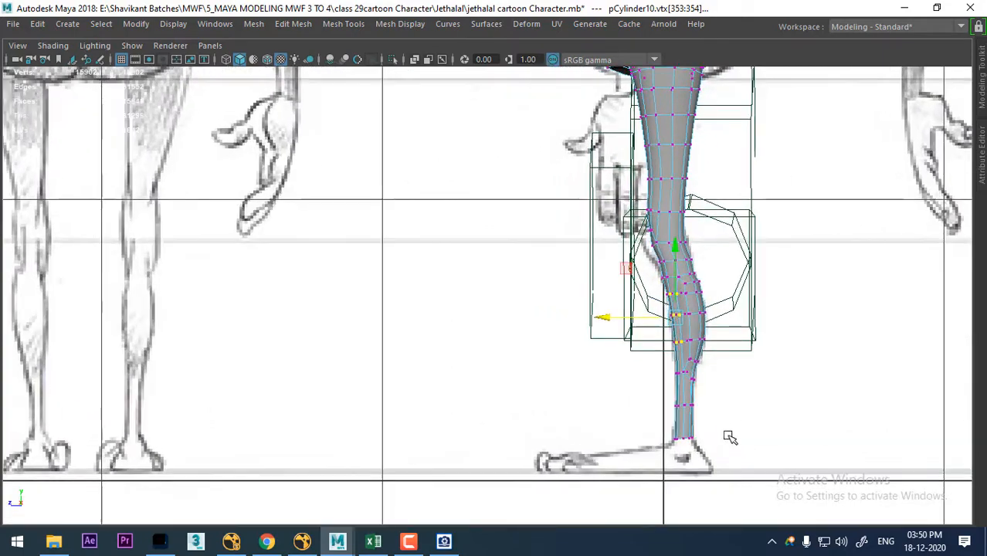
{"action": "right_click_drag", "start_coordinate": [714, 365], "coordinate": [741, 550], "text": "alt"}
{"action": "middle_click_drag", "start_coordinate": [742, 551], "coordinate": [614, 499], "text": "alt"}
{"action": "right_click_drag", "start_coordinate": [622, 360], "coordinate": [661, 464], "text": "alt"}
{"action": "right_click_drag", "start_coordinate": [626, 126], "coordinate": [692, 105]}
{"action": "left_click", "coordinate": [47, 45]}
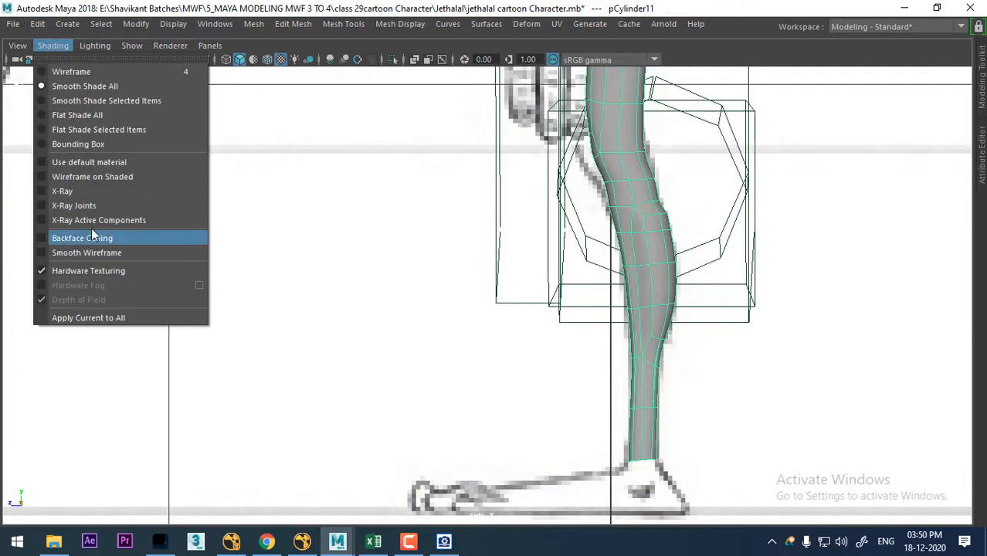
{"action": "left_click", "coordinate": [123, 190]}
- Select the rear vertices of the lower calf row in the side view and nudge them down to match the reference
{"action": "middle_click_drag", "start_coordinate": [641, 435], "coordinate": [588, 350], "text": "alt"}
{"action": "right_click_drag", "start_coordinate": [588, 350], "coordinate": [735, 385], "text": "alt"}
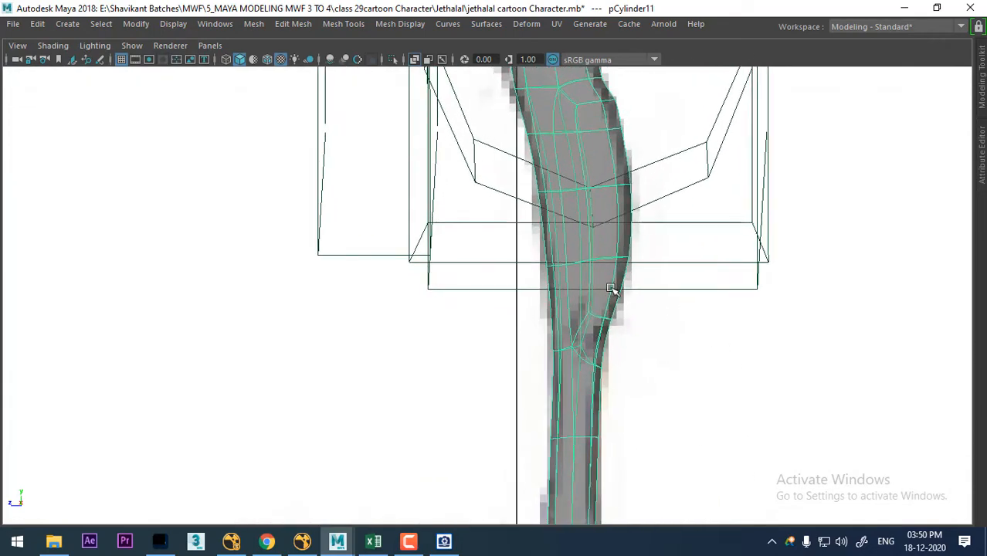
{"action": "right_click_drag", "start_coordinate": [622, 247], "coordinate": [554, 128]}
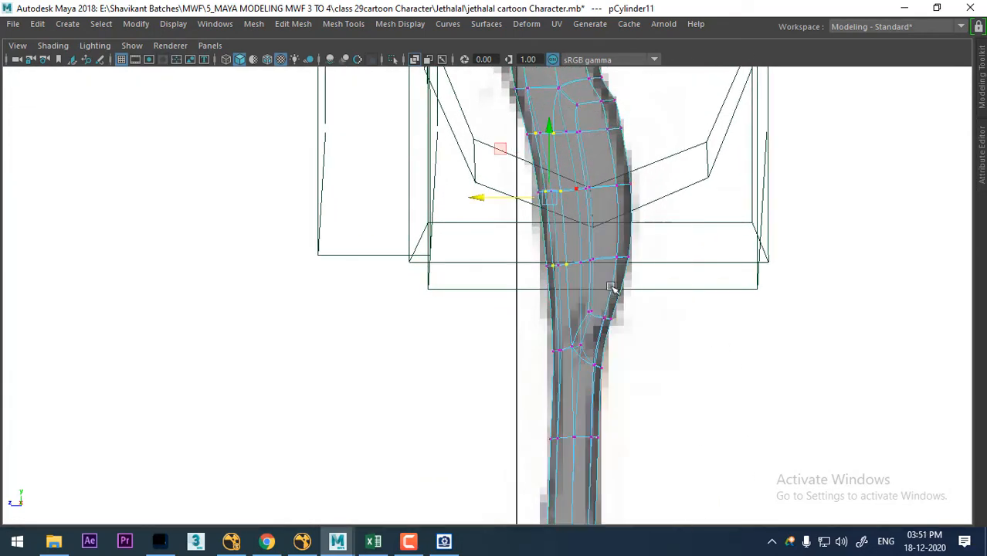
{"action": "left_click_drag", "start_coordinate": [593, 274], "coordinate": [619, 268]}
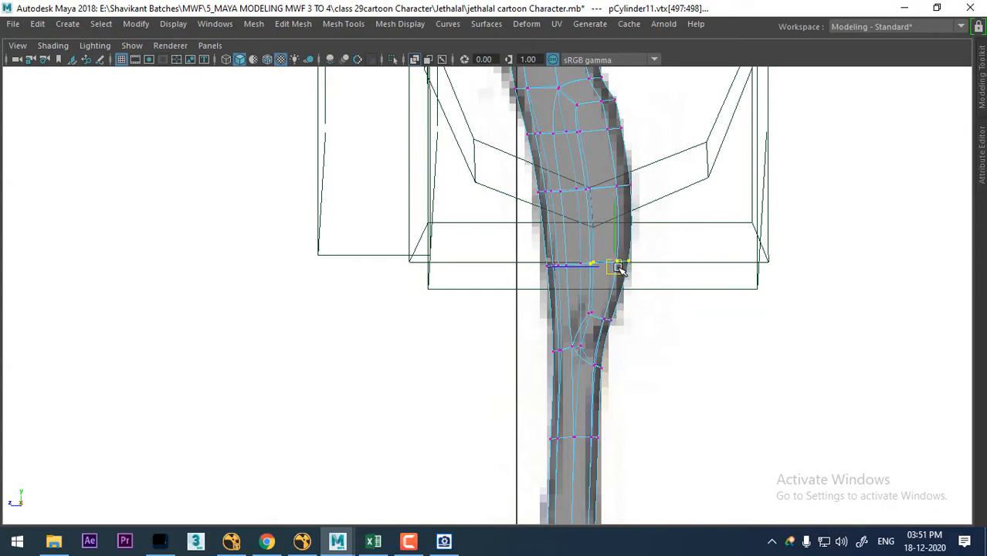
- Examine the adjusted legs against the reference drawings in the side, perspective and front views
{"action": "scroll", "coordinate": [611, 329], "scroll_direction": "down", "scroll_amount": 5}
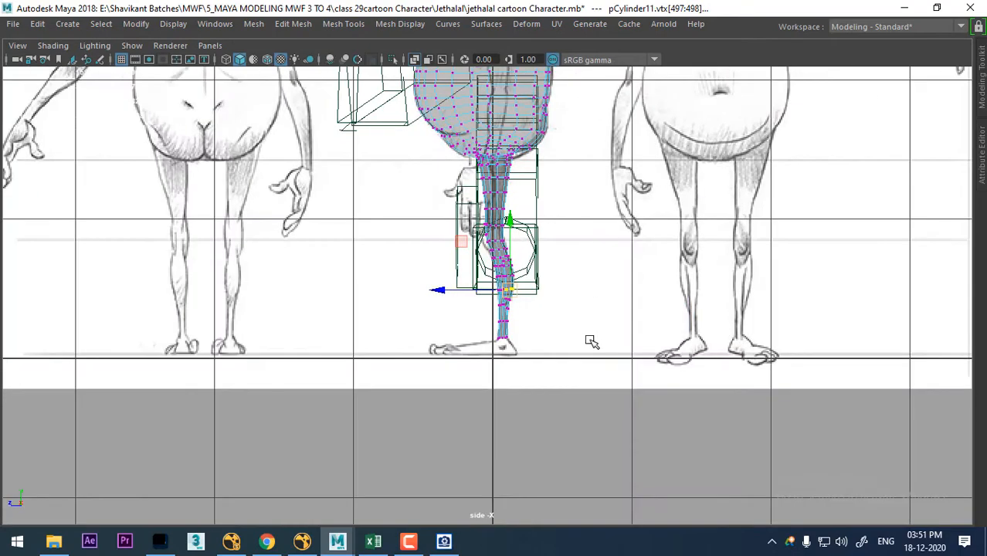
{"action": "scroll", "coordinate": [521, 352], "scroll_direction": "up", "scroll_amount": 1}
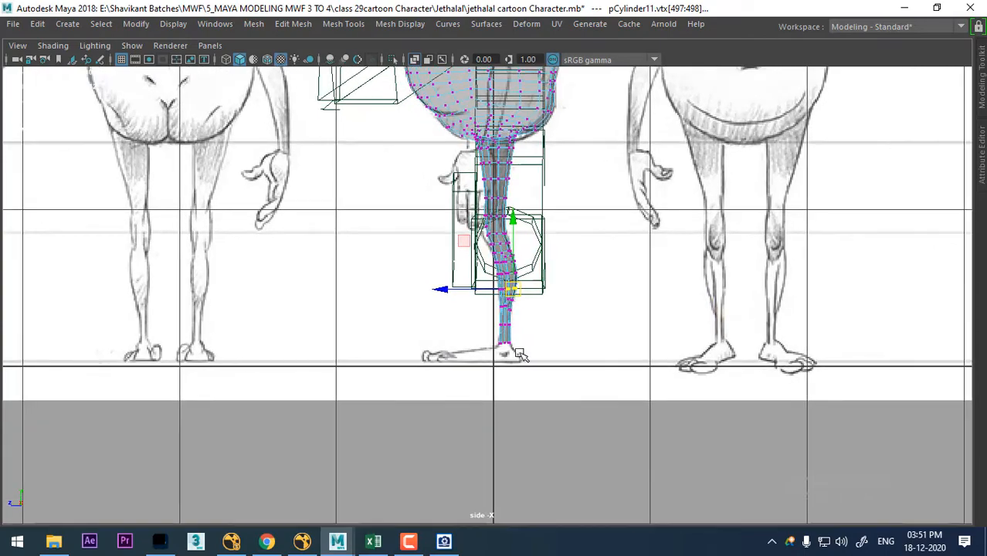
{"action": "key", "text": "space"}
{"action": "left_click_drag", "start_coordinate": [564, 338], "coordinate": [576, 187]}
{"action": "scroll", "coordinate": [638, 292], "scroll_direction": "down", "scroll_amount": 2}
{"action": "left_click_drag", "start_coordinate": [637, 292], "coordinate": [557, 299], "text": "alt"}
{"action": "key", "text": "space"}
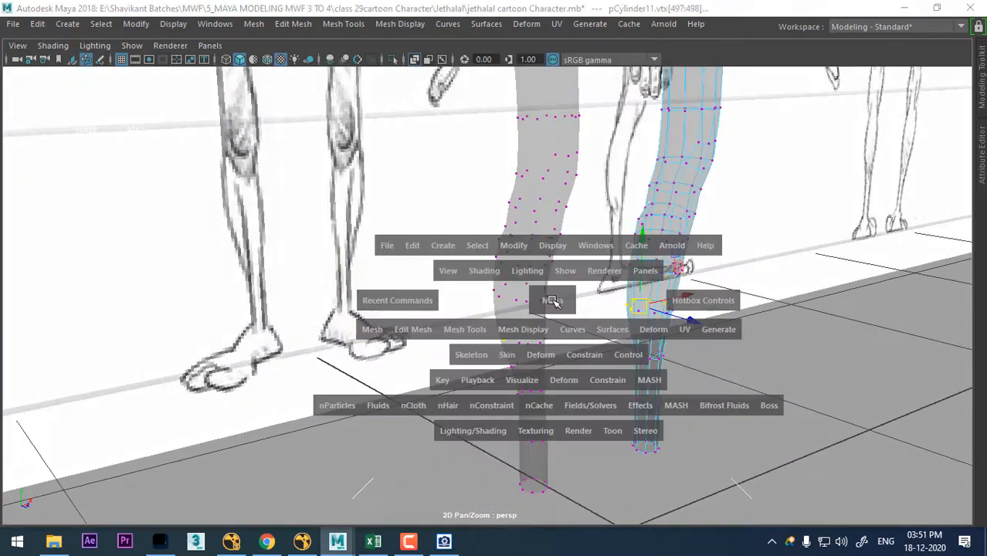
{"action": "scroll", "coordinate": [447, 440], "scroll_direction": "down", "scroll_amount": 6}
{"action": "scroll", "coordinate": [344, 438], "scroll_direction": "up", "scroll_amount": 3}
{"action": "middle_click_drag", "start_coordinate": [344, 438], "coordinate": [356, 540], "text": "alt"}
{"action": "scroll", "coordinate": [309, 394], "scroll_direction": "up", "scroll_amount": 3}
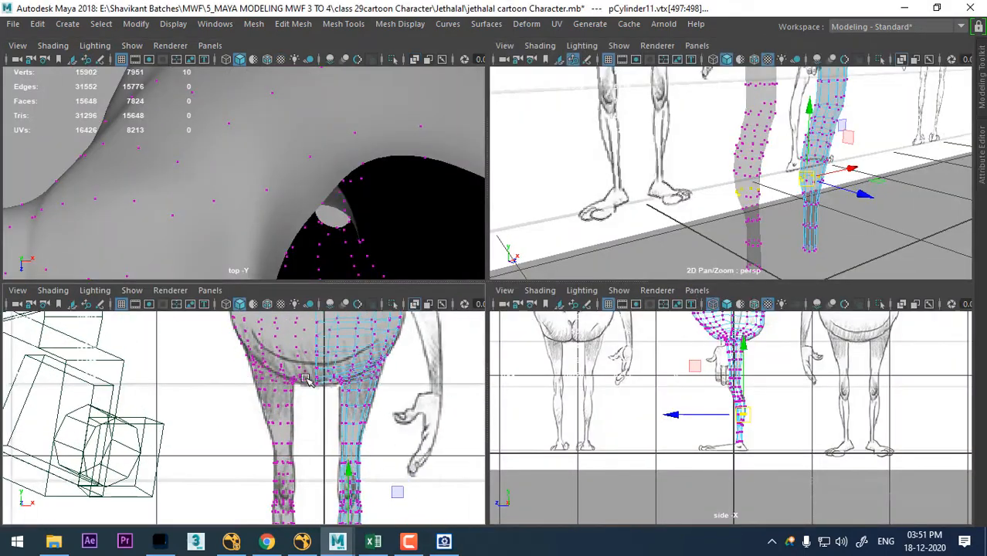
{"action": "middle_click_drag", "start_coordinate": [396, 464], "coordinate": [319, 434], "text": "alt"}
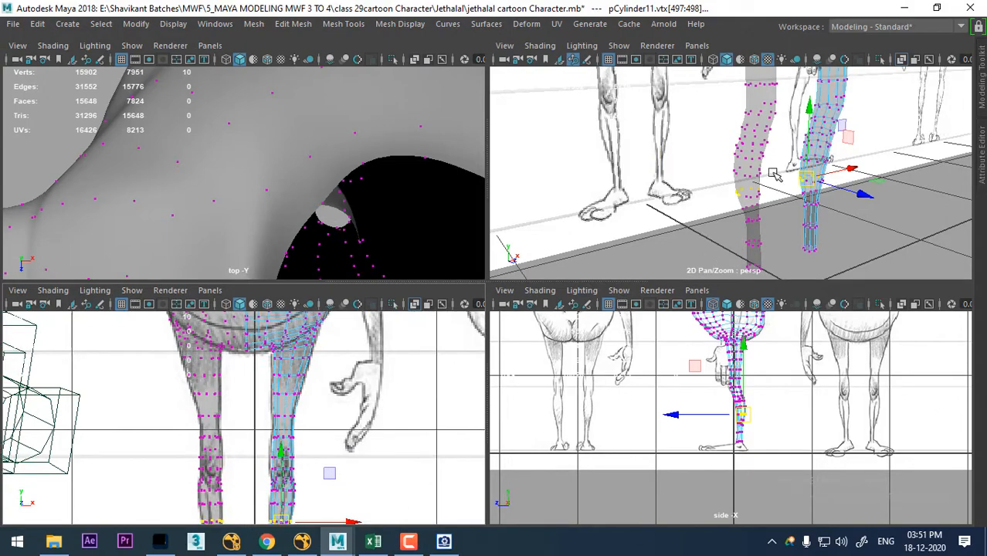
- Turn off X-Ray shading in the perspective view and maximize that view on the knees
{"action": "left_click_drag", "start_coordinate": [774, 175], "coordinate": [819, 187], "text": "alt"}
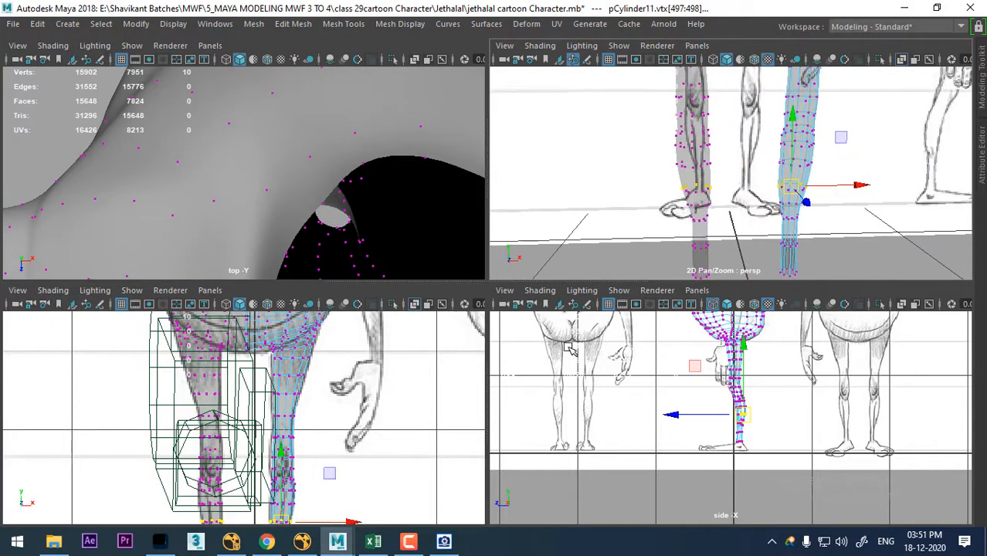
{"action": "left_click", "coordinate": [539, 46]}
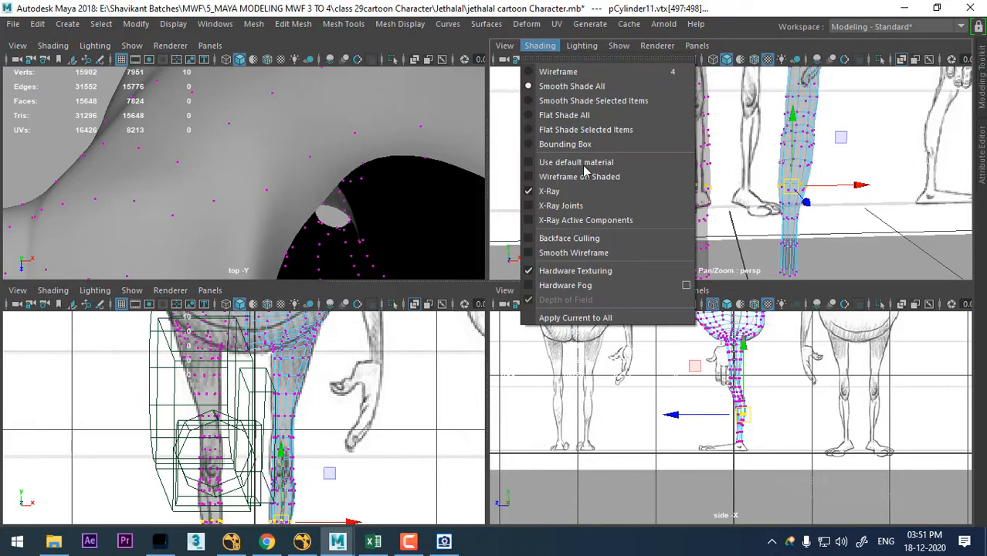
{"action": "left_click", "coordinate": [587, 189]}
{"action": "mouse_move", "coordinate": [780, 159]}
{"action": "left_mouse_down", "text": "alt"}
{"action": "mouse_move", "coordinate": [792, 147]}
{"action": "mouse_move", "coordinate": [866, 189]}
{"action": "mouse_move", "coordinate": [815, 192]}
{"action": "left_mouse_up", "text": "alt"}
{"action": "key", "text": "space"}
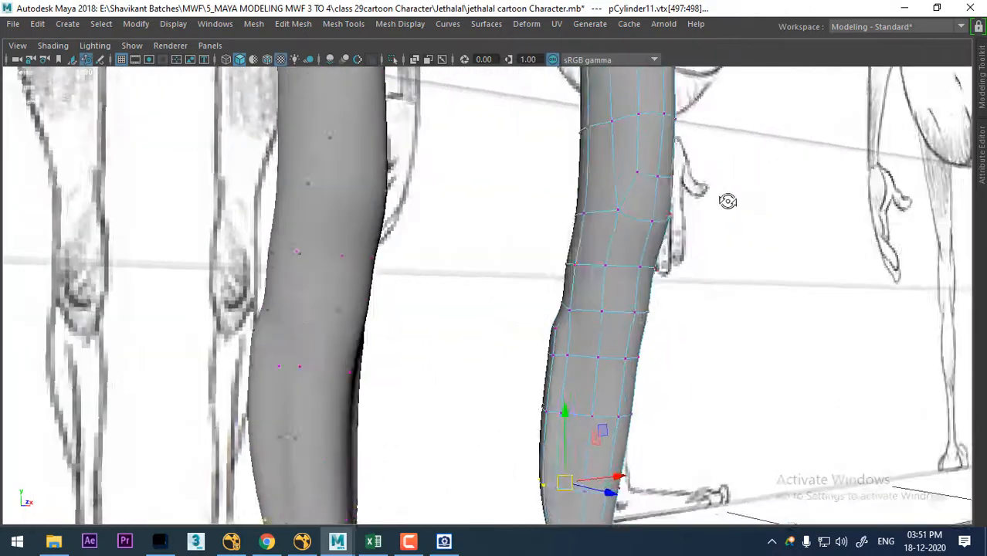
- Select the faces at the front of the knee, extrude them and adjust the new faces to form the kneecap
{"action": "right_click_drag", "start_coordinate": [654, 147], "coordinate": [654, 162]}
{"action": "left_click", "coordinate": [633, 249]}
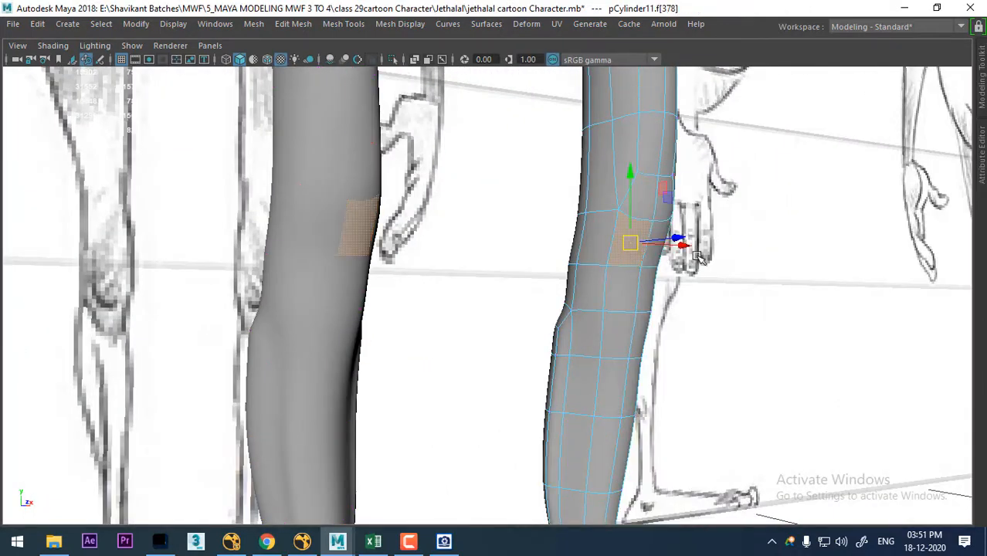
{"action": "left_click_drag", "start_coordinate": [634, 249], "coordinate": [666, 232], "text": "alt"}
{"action": "left_click", "coordinate": [644, 277], "text": "shift"}
{"action": "left_click_drag", "start_coordinate": [645, 277], "coordinate": [809, 320], "text": "alt"}
{"action": "right_click_drag", "start_coordinate": [726, 200], "coordinate": [716, 233], "text": "shift"}
{"action": "mouse_move", "coordinate": [639, 309]}
{"action": "left_mouse_down", "text": "alt"}
{"action": "mouse_move", "coordinate": [618, 293]}
{"action": "mouse_move", "coordinate": [624, 300]}
{"action": "left_mouse_up", "text": "alt"}
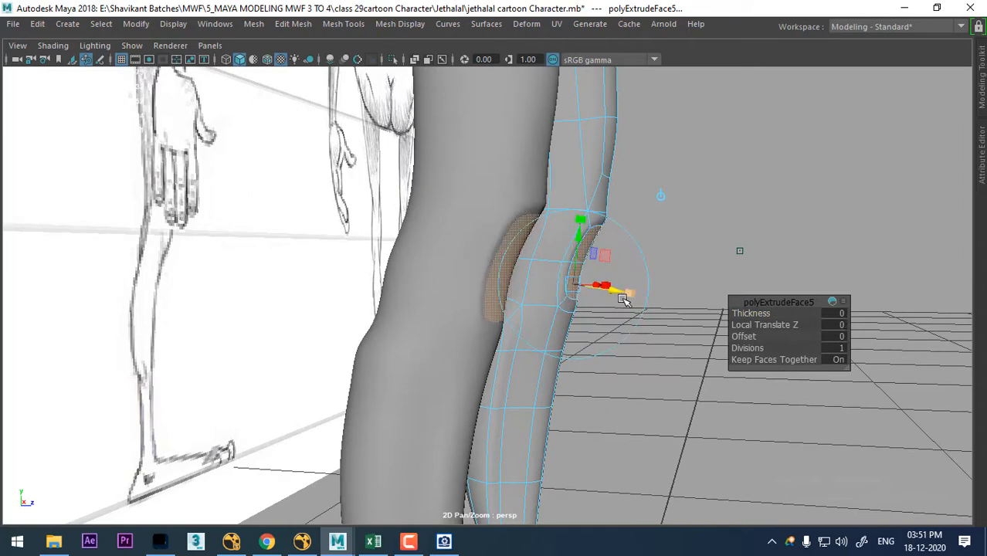
{"action": "key", "text": "w"}
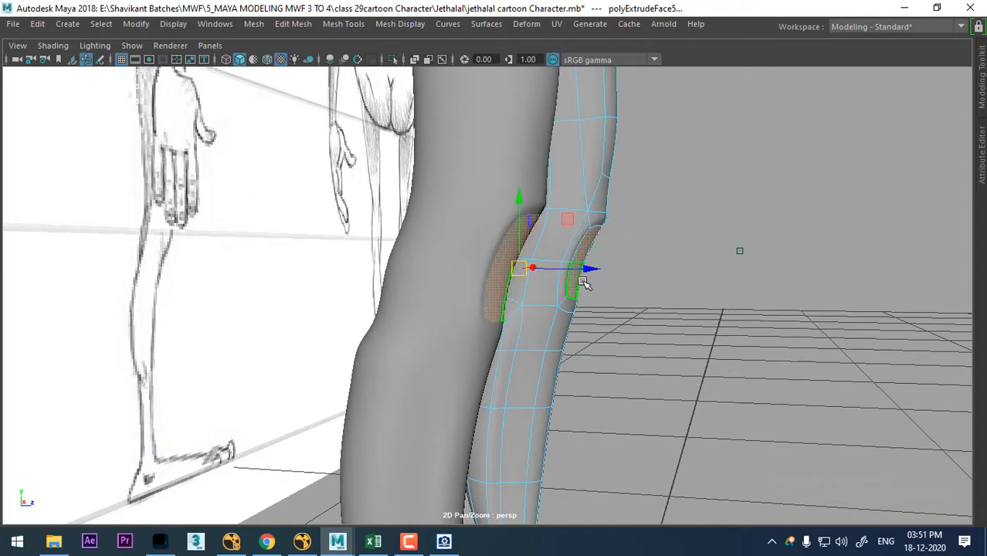
- Select the vertices around the extruded kneecap and smooth them with Average Vertices at 10 iterations
{"action": "right_click_drag", "start_coordinate": [682, 237], "coordinate": [502, 237], "text": "ctrl"}
{"action": "right_click_drag", "start_coordinate": [654, 222], "coordinate": [738, 194], "text": "shift"}
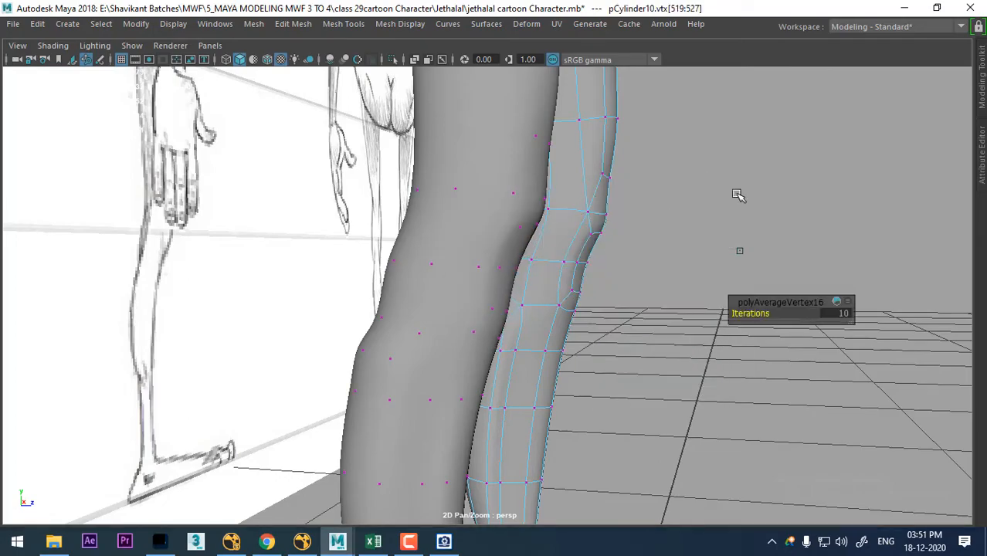
{"action": "left_click_drag", "start_coordinate": [739, 194], "coordinate": [435, 283], "text": "alt"}
{"action": "key", "text": "space"}
{"action": "right_click_drag", "start_coordinate": [349, 386], "coordinate": [392, 393], "text": "alt"}
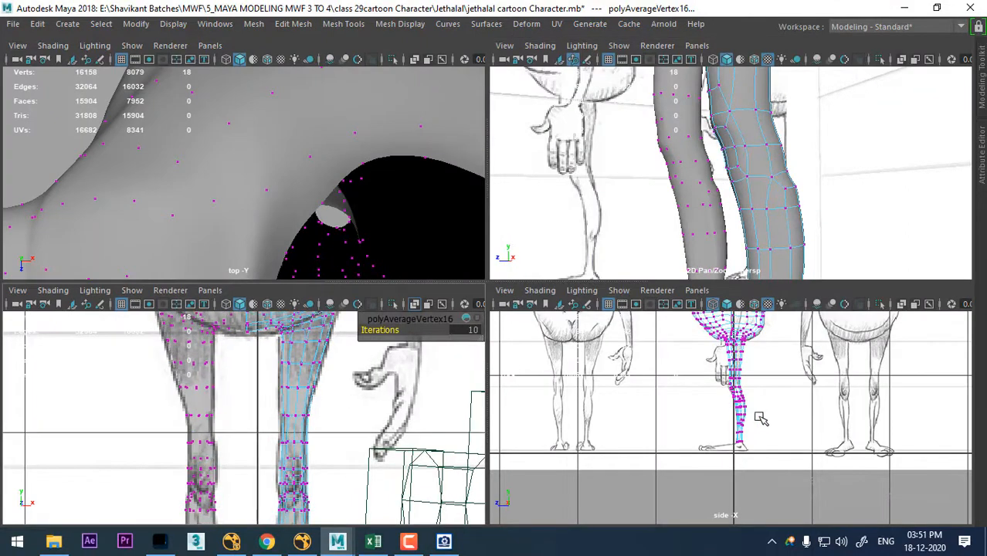
- Reposition the vertices around the knee in the side view to follow the reference drawing's leg outline
{"action": "middle_click_drag", "start_coordinate": [759, 415], "coordinate": [762, 455], "text": "alt"}
{"action": "right_click_drag", "start_coordinate": [761, 456], "coordinate": [952, 553], "text": "alt"}
{"action": "middle_click_drag", "start_coordinate": [792, 461], "coordinate": [760, 418], "text": "alt"}
{"action": "right_click_drag", "start_coordinate": [759, 418], "coordinate": [801, 482], "text": "alt"}
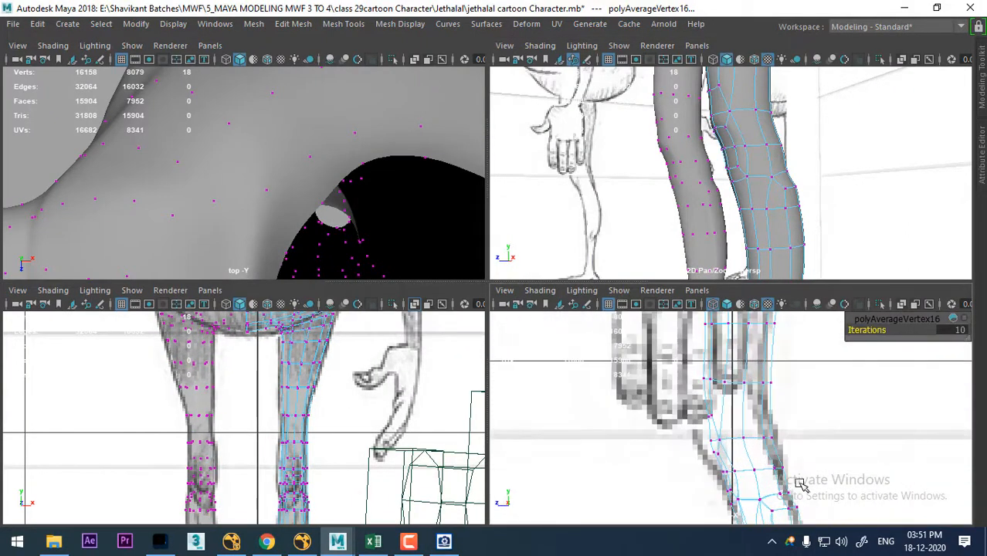
{"action": "key", "text": "space"}
{"action": "right_click_drag", "start_coordinate": [547, 300], "coordinate": [587, 346], "text": "alt"}
{"action": "middle_click_drag", "start_coordinate": [587, 346], "coordinate": [684, 313], "text": "alt"}
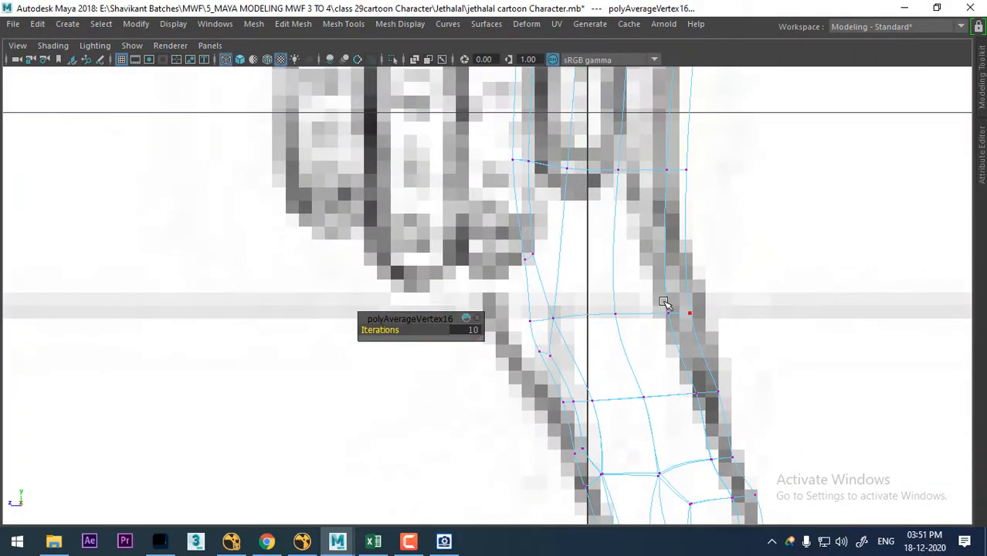
{"action": "key", "text": "w"}
{"action": "right_click_drag", "start_coordinate": [639, 272], "coordinate": [628, 256], "text": "alt"}
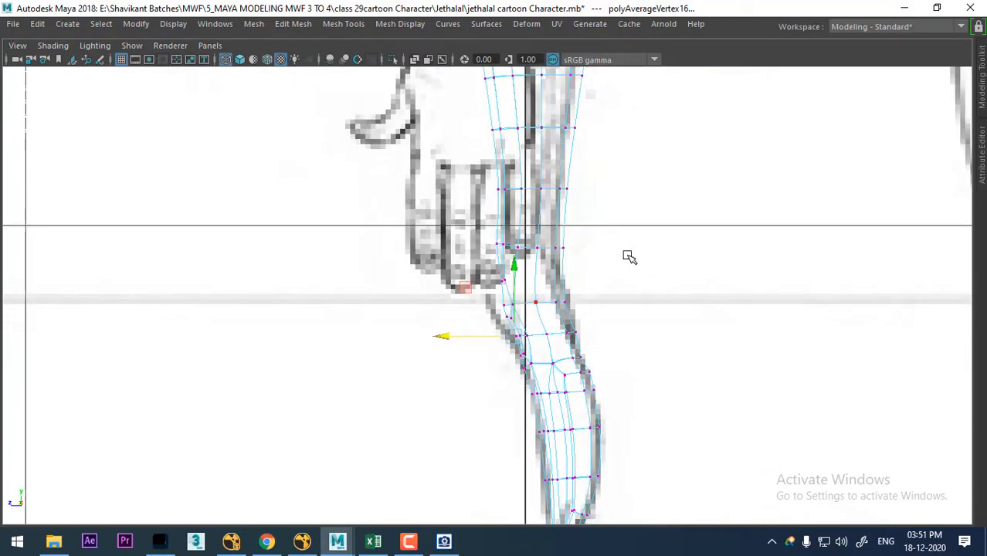
- Select the vertex at the front edge of the knee and align it with the drawn knee outline in the side view
{"action": "key", "text": "space"}
{"action": "left_click_drag", "start_coordinate": [719, 135], "coordinate": [733, 170], "text": "alt"}
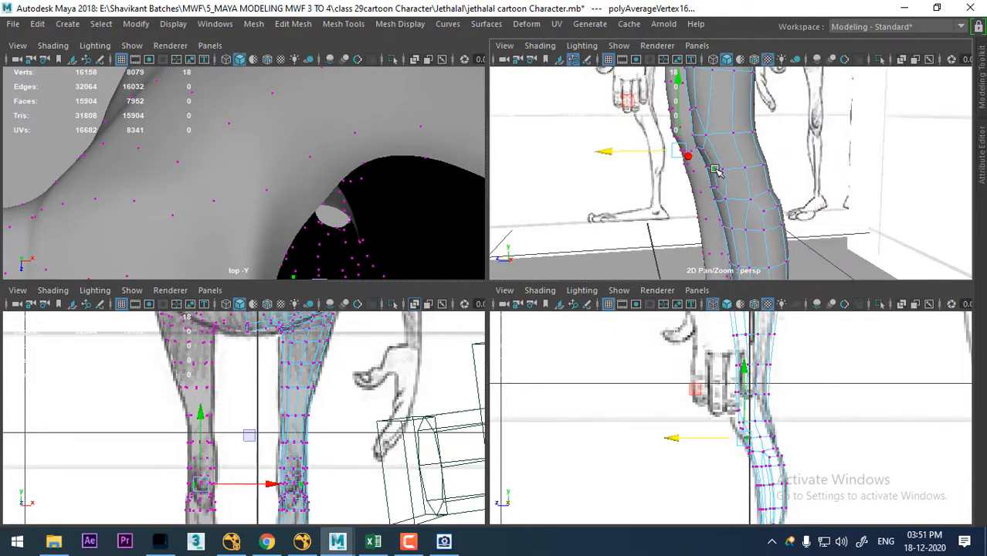
{"action": "left_click", "coordinate": [715, 169]}
{"action": "right_click_drag", "start_coordinate": [711, 408], "coordinate": [738, 435], "text": "alt"}
{"action": "middle_click_drag", "start_coordinate": [759, 440], "coordinate": [720, 420], "text": "alt"}
{"action": "right_click_drag", "start_coordinate": [720, 420], "coordinate": [848, 545], "text": "alt"}
{"action": "key", "text": "f"}
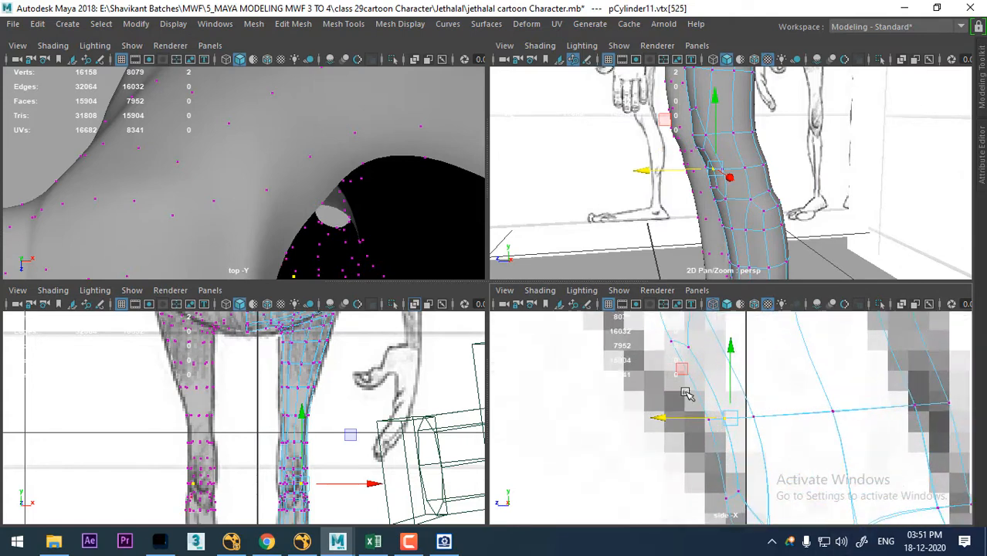
{"action": "left_click_drag", "start_coordinate": [739, 441], "coordinate": [672, 414]}
{"action": "left_click_drag", "start_coordinate": [748, 187], "coordinate": [833, 178], "text": "alt"}
- Select and adjust the middle and upper kneecap vertices in the maximized perspective view
{"action": "key", "text": "space"}
{"action": "left_click_drag", "start_coordinate": [720, 260], "coordinate": [737, 272], "text": "alt"}
{"action": "right_click_drag", "start_coordinate": [737, 272], "coordinate": [764, 195], "text": "alt"}
{"action": "left_click_drag", "start_coordinate": [764, 195], "coordinate": [767, 168], "text": "alt"}
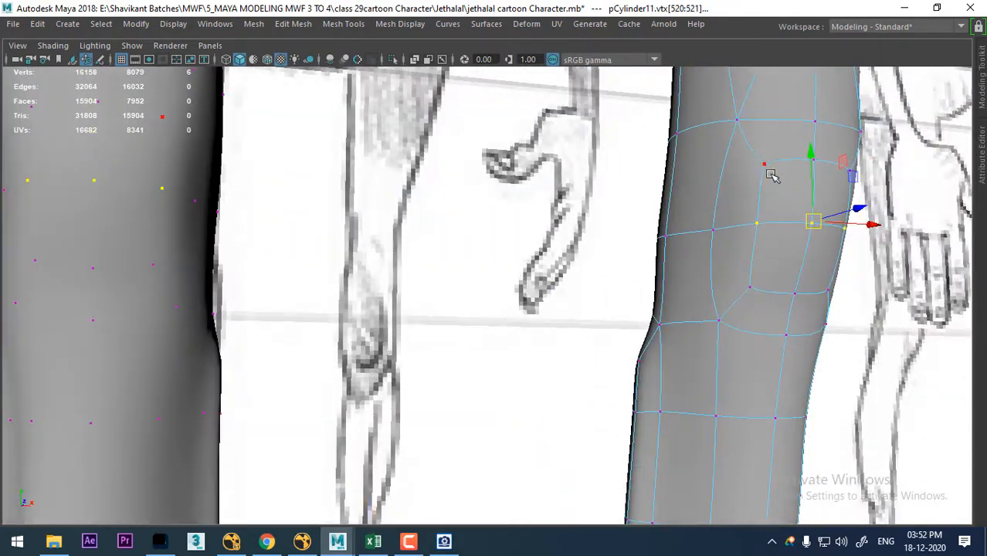
{"action": "left_click", "coordinate": [765, 165]}
{"action": "left_click_drag", "start_coordinate": [827, 197], "coordinate": [866, 172], "text": "alt"}
{"action": "left_click", "coordinate": [859, 167]}
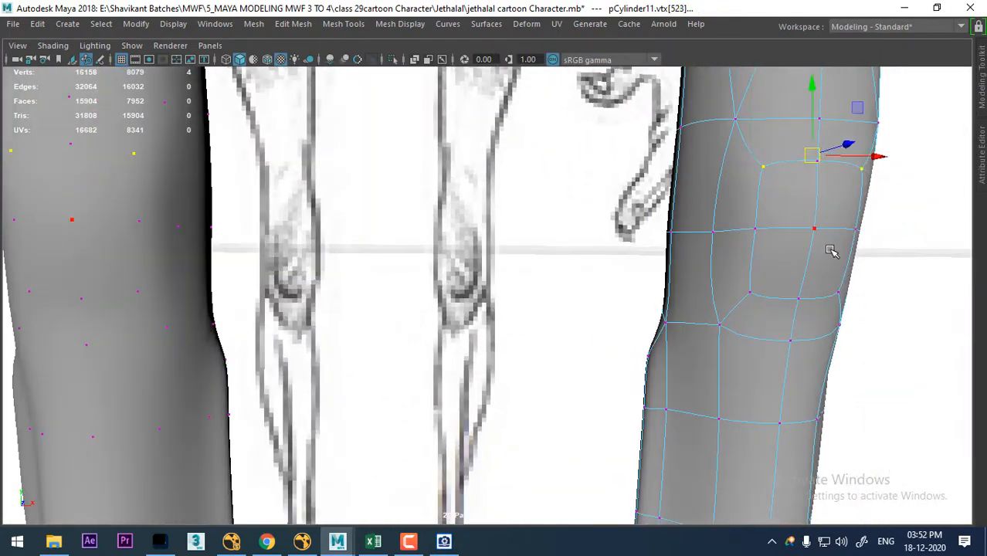
- Turn off the smooth mesh preview and average the kneecap's upper corner vertices at 10 iterations
{"action": "key", "text": "1"}
{"action": "left_click_drag", "start_coordinate": [816, 267], "coordinate": [795, 241], "text": "alt"}
{"action": "middle_click_drag", "start_coordinate": [796, 241], "coordinate": [771, 289], "text": "alt"}
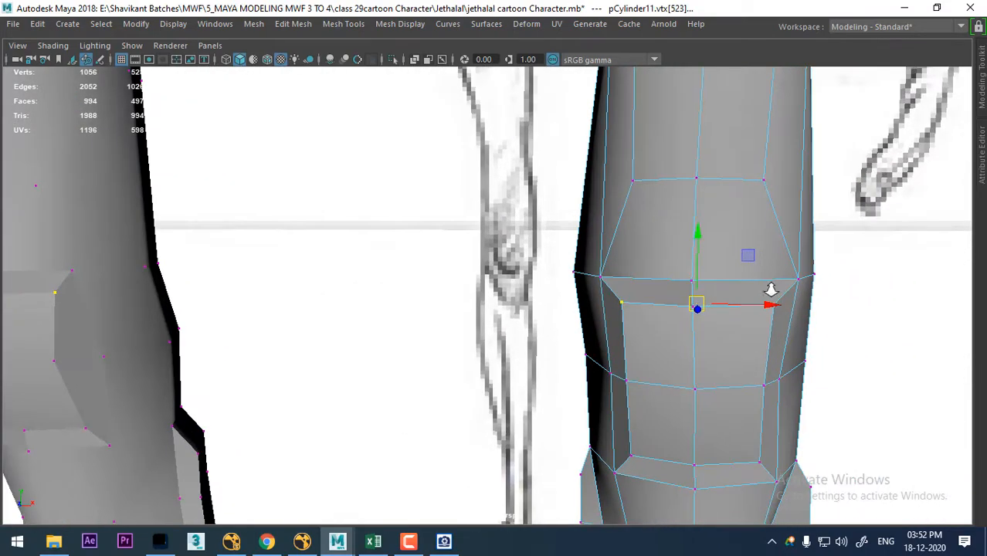
{"action": "right_click_drag", "start_coordinate": [772, 290], "coordinate": [827, 353], "text": "alt"}
{"action": "right_click_drag", "start_coordinate": [791, 302], "coordinate": [860, 271], "text": "shift"}
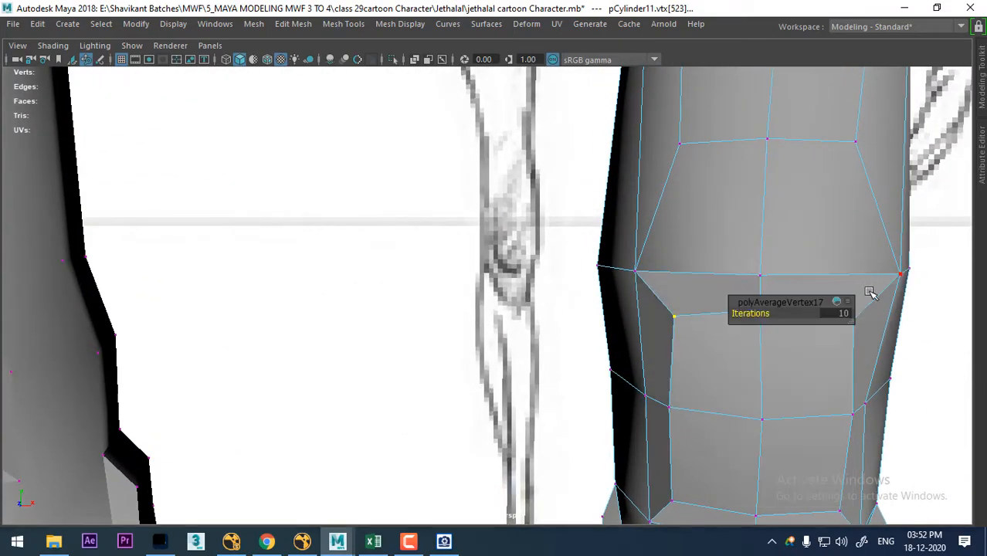
{"action": "left_click_drag", "start_coordinate": [763, 359], "coordinate": [820, 336], "text": "alt"}
- Average the kneecap's lower corner vertices at 10 iterations and turn the smooth mesh preview back on
{"action": "left_click", "coordinate": [699, 483]}
{"action": "middle_click_drag", "start_coordinate": [739, 430], "coordinate": [606, 282], "text": "alt"}
{"action": "left_click_drag", "start_coordinate": [695, 387], "coordinate": [751, 397], "text": "alt"}
{"action": "right_click_drag", "start_coordinate": [653, 305], "coordinate": [727, 285], "text": "shift"}
{"action": "left_click_drag", "start_coordinate": [683, 359], "coordinate": [641, 310], "text": "alt"}
{"action": "key", "text": "3"}
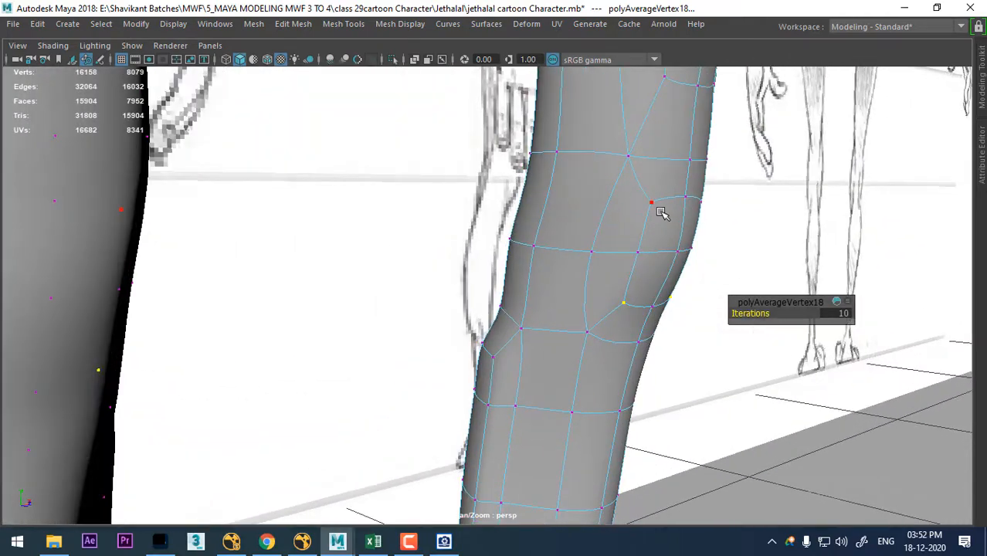
- Return the leg mesh to object mode and activate the Sculpt Geometry Tool with a smaller brush radius
{"action": "right_click_drag", "start_coordinate": [661, 213], "coordinate": [734, 104]}
{"action": "right_click_drag", "start_coordinate": [719, 213], "coordinate": [577, 187], "text": "alt"}
{"action": "left_click_drag", "start_coordinate": [577, 187], "coordinate": [580, 324], "text": "alt"}
{"action": "left_click", "coordinate": [581, 324]}
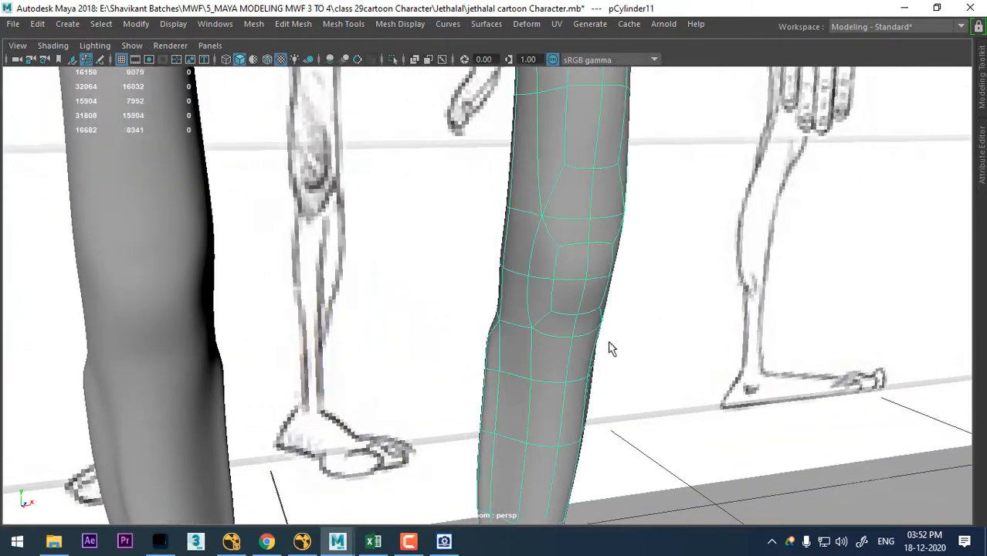
{"action": "right_click", "coordinate": [581, 300], "text": "shift"}
{"action": "mouse_move", "coordinate": [580, 295]}
{"action": "right_mouse_down", "text": "shift"}
{"action": "mouse_move", "coordinate": [533, 171]}
{"action": "mouse_move", "coordinate": [511, 166]}
{"action": "right_mouse_up", "text": "shift"}
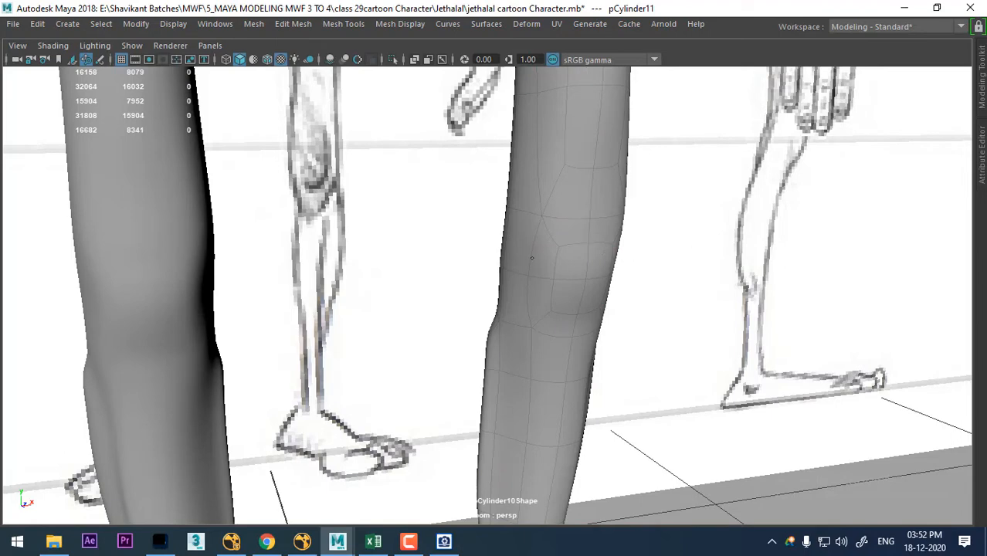
{"action": "left_click", "coordinate": [481, 25]}
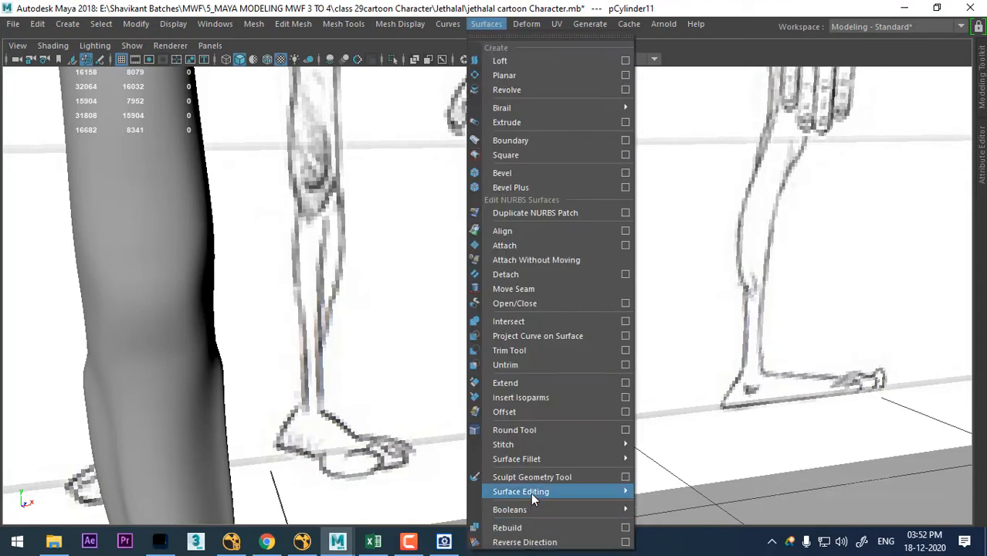
{"action": "left_click", "coordinate": [541, 477]}
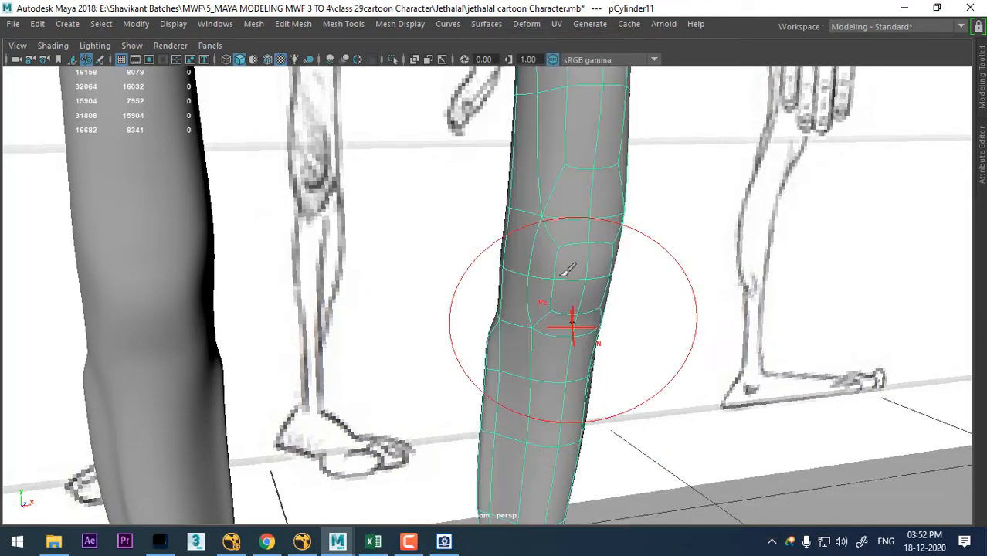
{"action": "left_click_drag", "start_coordinate": [564, 282], "coordinate": [515, 285]}
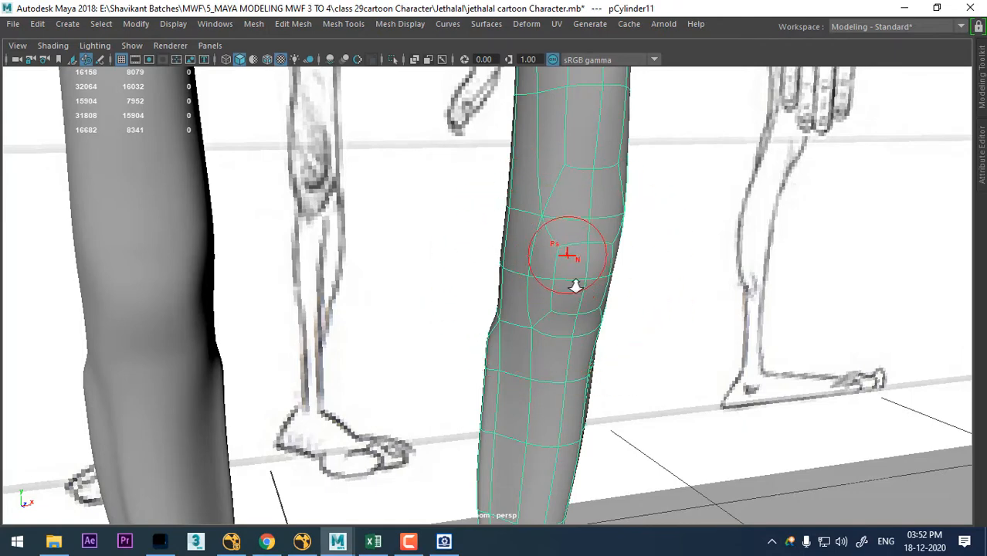
- Smooth the side and back of the knee with Sculpt Geometry Tool brush strokes
{"action": "scroll", "coordinate": [580, 267], "scroll_direction": "up", "scroll_amount": 2}
{"action": "mouse_move", "coordinate": [598, 295]}
{"action": "left_mouse_down", "text": "alt"}
{"action": "mouse_move", "coordinate": [606, 276]}
{"action": "mouse_move", "coordinate": [520, 315]}
{"action": "left_mouse_up", "text": "alt"}
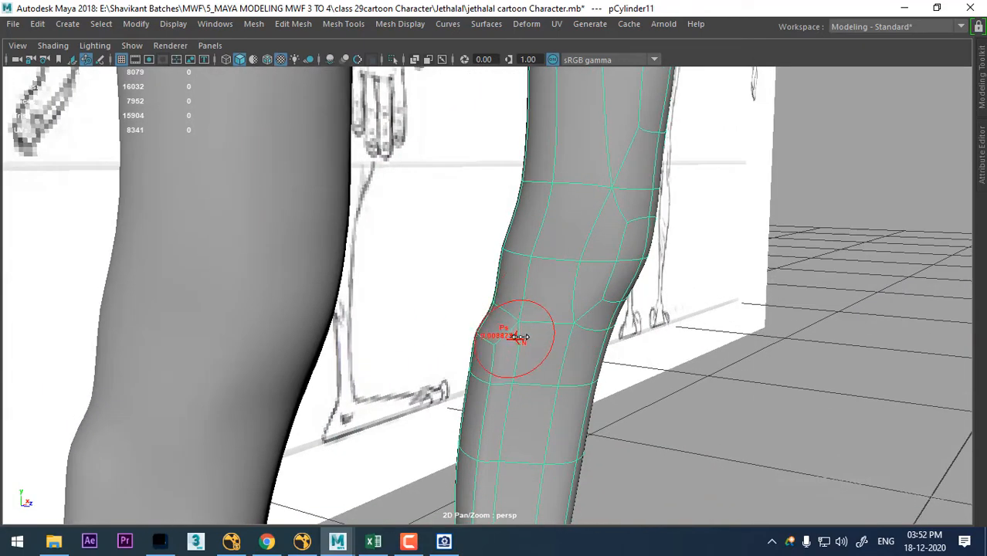
{"action": "left_click_drag", "start_coordinate": [516, 327], "coordinate": [508, 338]}
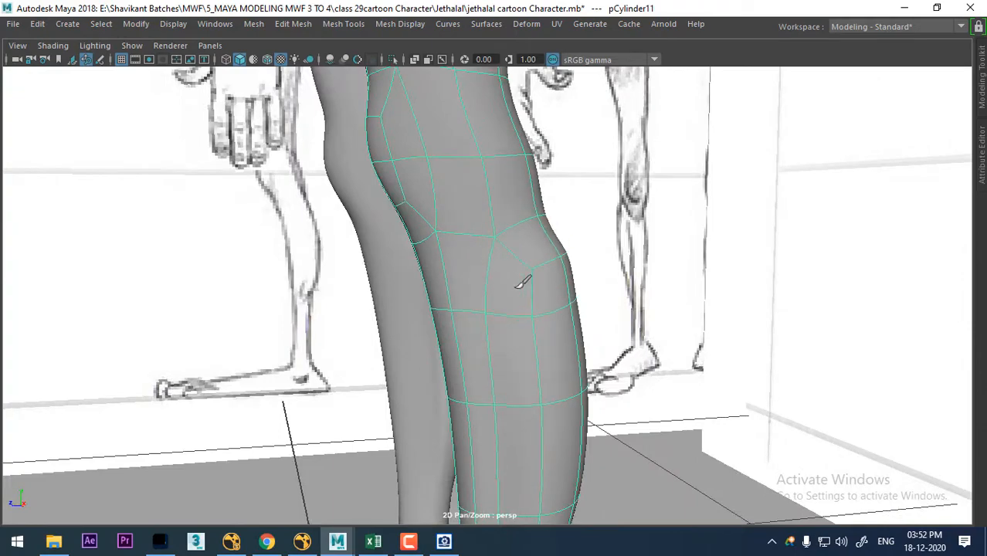
{"action": "key", "text": "alt+shift"}
{"action": "left_click_drag", "start_coordinate": [554, 302], "coordinate": [538, 290], "text": "alt"}
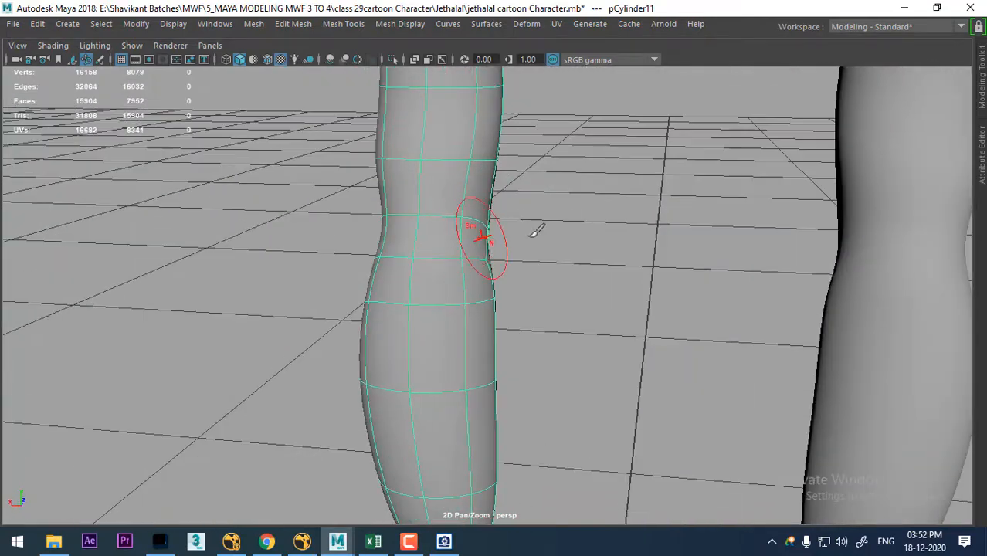
{"action": "key", "text": "alt+shift"}
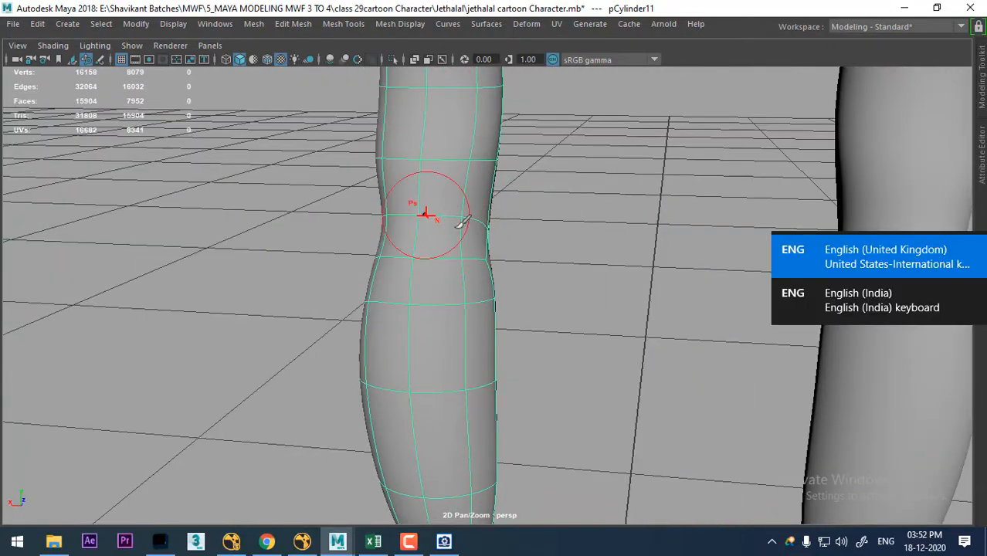
- Smooth the surface from the back of the knee down the calf with the sculpting brush
{"action": "left_click_drag", "start_coordinate": [615, 298], "coordinate": [475, 320], "text": "alt"}
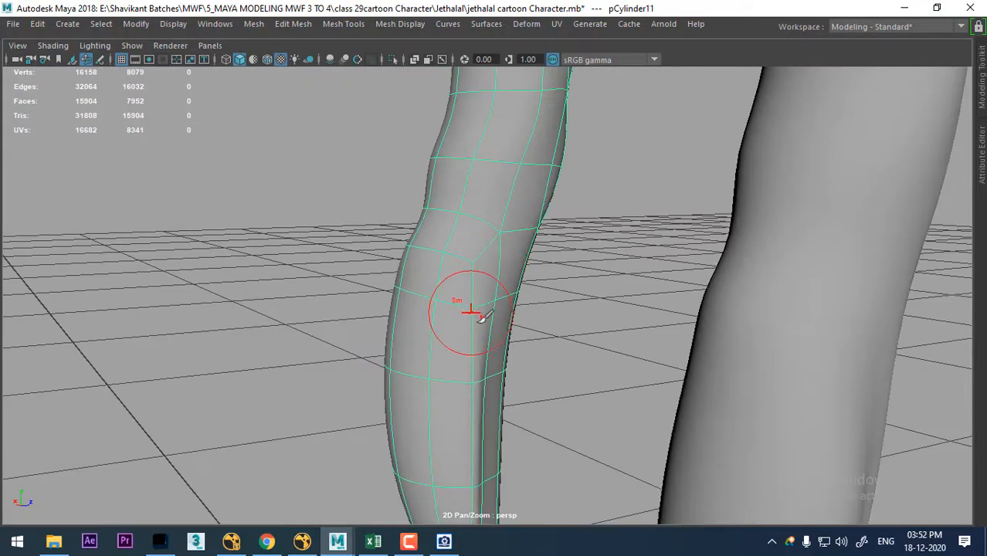
{"action": "middle_click_drag", "start_coordinate": [494, 317], "coordinate": [542, 227], "text": "alt"}
{"action": "left_click_drag", "start_coordinate": [541, 227], "coordinate": [500, 242], "text": "alt"}
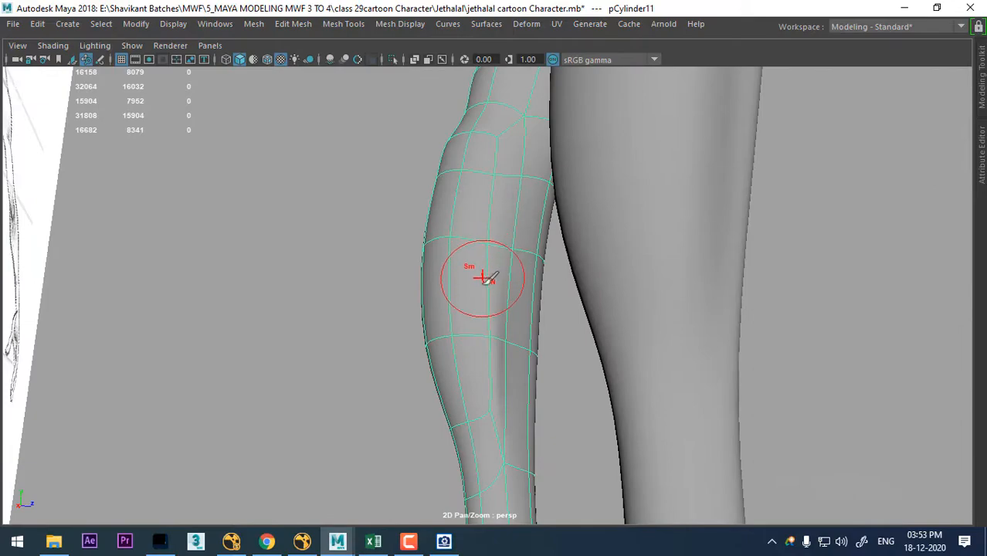
{"action": "left_click_drag", "start_coordinate": [489, 342], "coordinate": [525, 359], "text": "alt"}
{"action": "mouse_move", "coordinate": [494, 407]}
{"action": "left_mouse_down", "text": "alt"}
{"action": "mouse_move", "coordinate": [534, 355]}
{"action": "mouse_move", "coordinate": [549, 358]}
{"action": "left_mouse_up", "text": "alt"}
{"action": "left_click_drag", "start_coordinate": [431, 384], "coordinate": [605, 372], "text": "alt"}
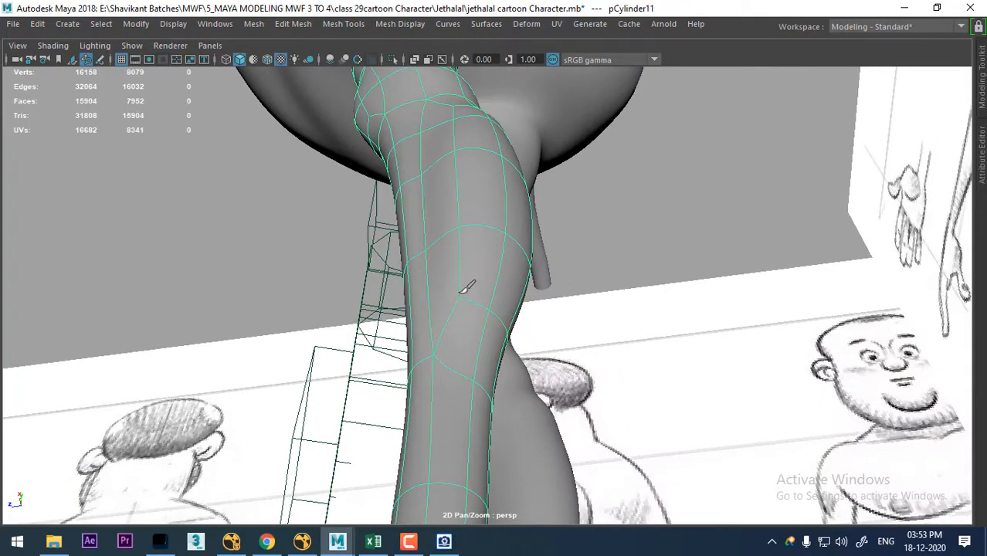
- Smooth the remaining uneven areas along the side of the calf and lower leg with the sculpting brush
{"action": "mouse_move", "coordinate": [466, 287]}
{"action": "left_mouse_down", "text": "alt"}
{"action": "mouse_move", "coordinate": [471, 247]}
{"action": "mouse_move", "coordinate": [470, 379]}
{"action": "mouse_move", "coordinate": [498, 326]}
{"action": "mouse_move", "coordinate": [485, 378]}
{"action": "left_mouse_up", "text": "alt"}
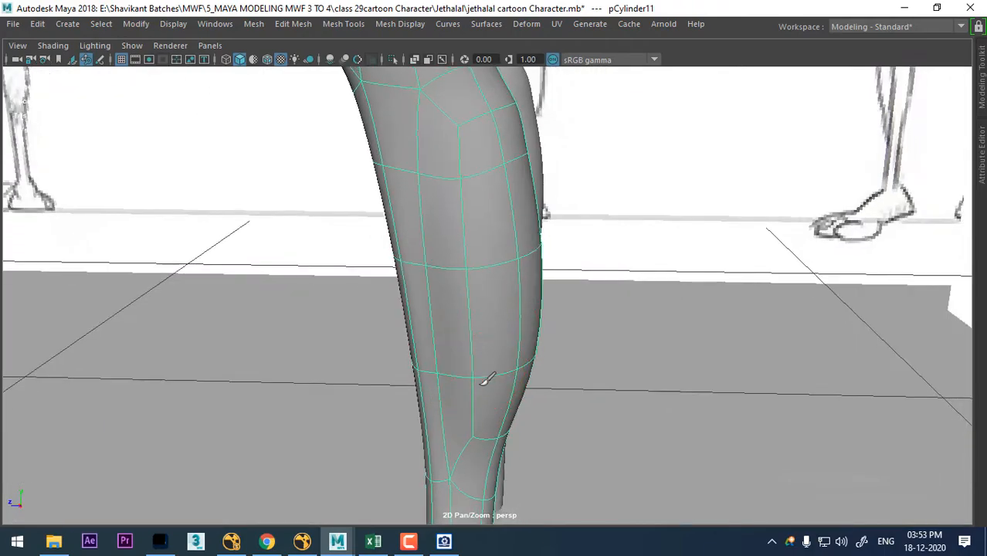
{"action": "mouse_move", "coordinate": [558, 161]}
{"action": "left_mouse_down", "text": "alt"}
{"action": "mouse_move", "coordinate": [418, 308]}
{"action": "mouse_move", "coordinate": [441, 276]}
{"action": "mouse_move", "coordinate": [448, 195]}
{"action": "left_mouse_up", "text": "alt"}
{"action": "key", "text": "alt+shift"}
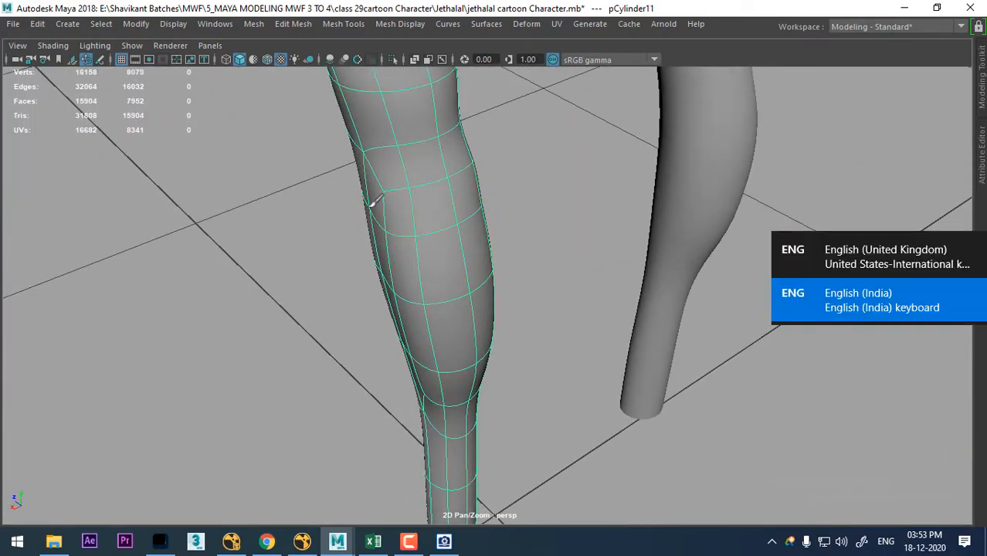
{"action": "mouse_move", "coordinate": [556, 262]}
{"action": "left_mouse_down", "text": "alt"}
{"action": "mouse_move", "coordinate": [488, 280]}
{"action": "mouse_move", "coordinate": [481, 271]}
{"action": "mouse_move", "coordinate": [511, 293]}
{"action": "mouse_move", "coordinate": [437, 280]}
{"action": "mouse_move", "coordinate": [545, 223]}
{"action": "mouse_move", "coordinate": [701, 268]}
{"action": "mouse_move", "coordinate": [630, 261]}
{"action": "mouse_move", "coordinate": [786, 283]}
{"action": "mouse_move", "coordinate": [936, 284]}
{"action": "left_mouse_up", "text": "alt"}
{"action": "left_click_drag", "start_coordinate": [601, 275], "coordinate": [523, 353], "text": "alt"}
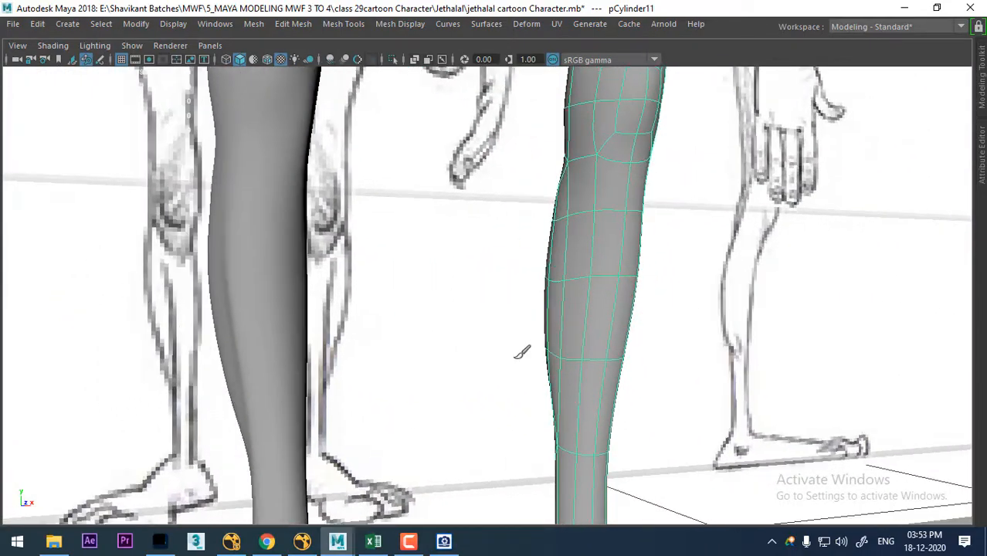
- Examine the smoothed legs and belly against the reference drawings from several perspective angles
{"action": "left_click", "coordinate": [280, 253]}
{"action": "left_click_drag", "start_coordinate": [589, 385], "coordinate": [513, 315], "text": "alt"}
{"action": "left_click", "coordinate": [725, 379]}
{"action": "left_click_drag", "start_coordinate": [726, 380], "coordinate": [655, 332], "text": "alt"}
{"action": "middle_click_drag", "start_coordinate": [655, 332], "coordinate": [653, 336], "text": "alt"}
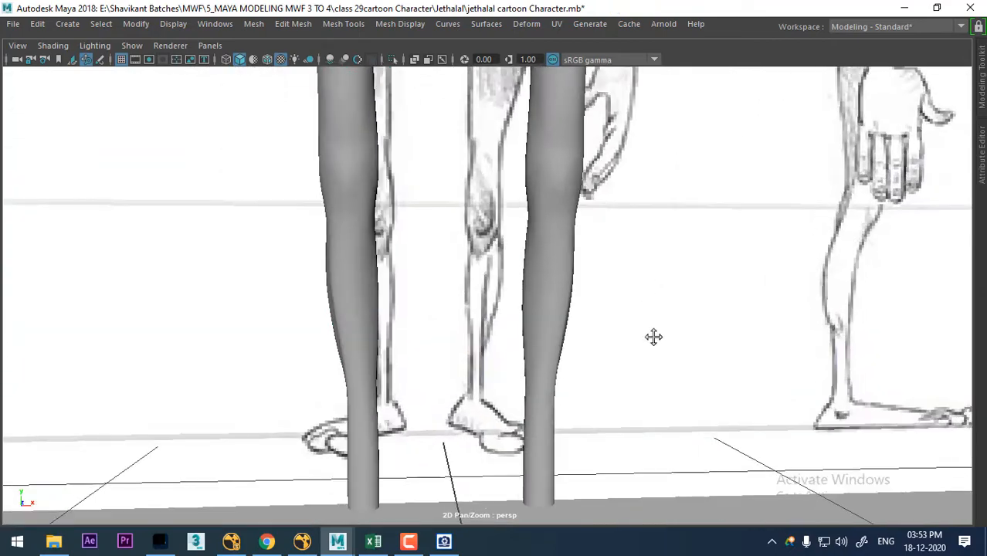
{"action": "mouse_move", "coordinate": [654, 337]}
{"action": "left_mouse_down", "text": "alt"}
{"action": "mouse_move", "coordinate": [641, 313]}
{"action": "mouse_move", "coordinate": [623, 321]}
{"action": "left_mouse_up", "text": "alt"}
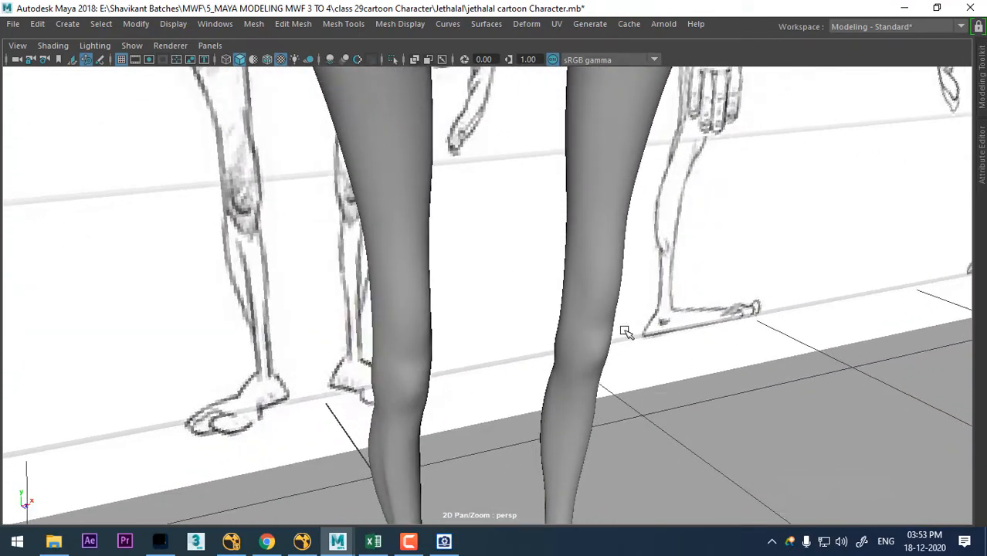
{"action": "left_click", "coordinate": [607, 299]}
{"action": "left_click", "coordinate": [762, 425]}
{"action": "left_click_drag", "start_coordinate": [623, 288], "coordinate": [597, 299], "text": "alt"}
{"action": "right_click_drag", "start_coordinate": [597, 299], "coordinate": [450, 116], "text": "alt"}
{"action": "middle_click_drag", "start_coordinate": [449, 116], "coordinate": [448, 221], "text": "alt"}
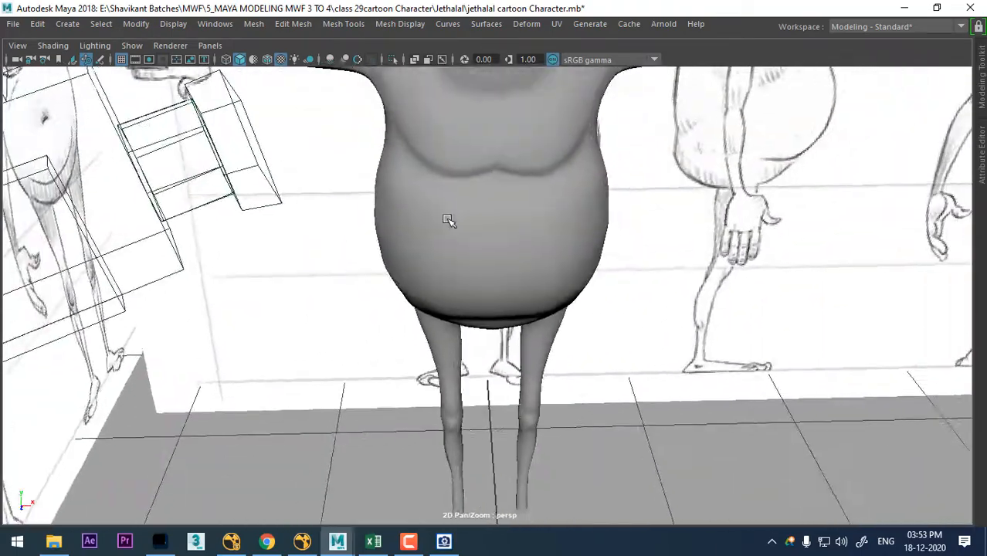
{"action": "key", "text": "space"}
{"action": "key", "text": "space"}
{"action": "key", "text": "space"}
{"action": "key", "text": "space"}
{"action": "mouse_move", "coordinate": [494, 231]}
{"action": "left_mouse_down", "text": "alt"}
{"action": "mouse_move", "coordinate": [427, 243]}
{"action": "mouse_move", "coordinate": [441, 210]}
{"action": "left_mouse_up", "text": "alt"}
{"action": "right_click_drag", "start_coordinate": [441, 210], "coordinate": [482, 270], "text": "alt"}
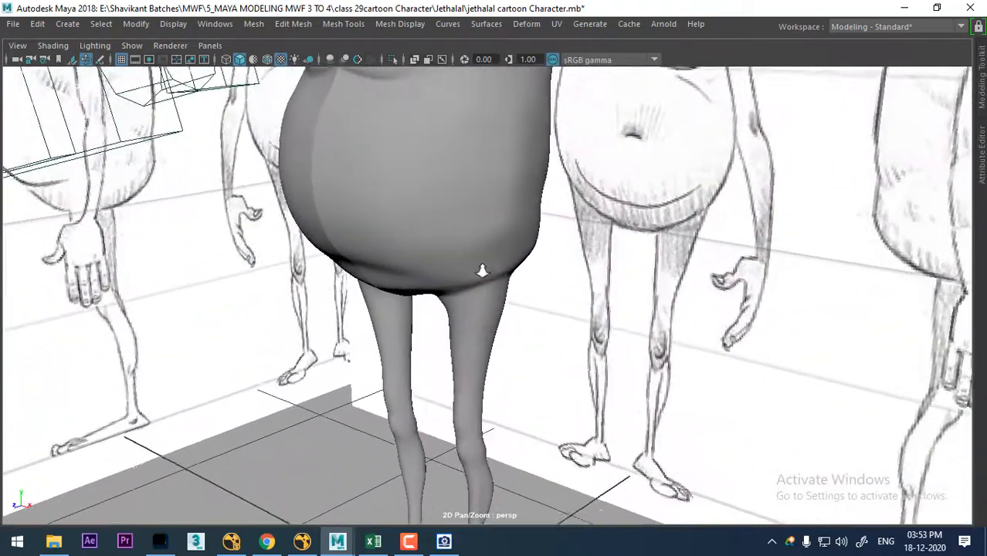
{"action": "left_click_drag", "start_coordinate": [482, 270], "coordinate": [462, 202], "text": "alt"}
- Select the sculpted half of the body and smooth its belly and hip side with the Sculpt Geometry Tool
{"action": "left_click", "coordinate": [452, 202]}
{"action": "middle_click_drag", "start_coordinate": [452, 202], "coordinate": [461, 268], "text": "alt"}
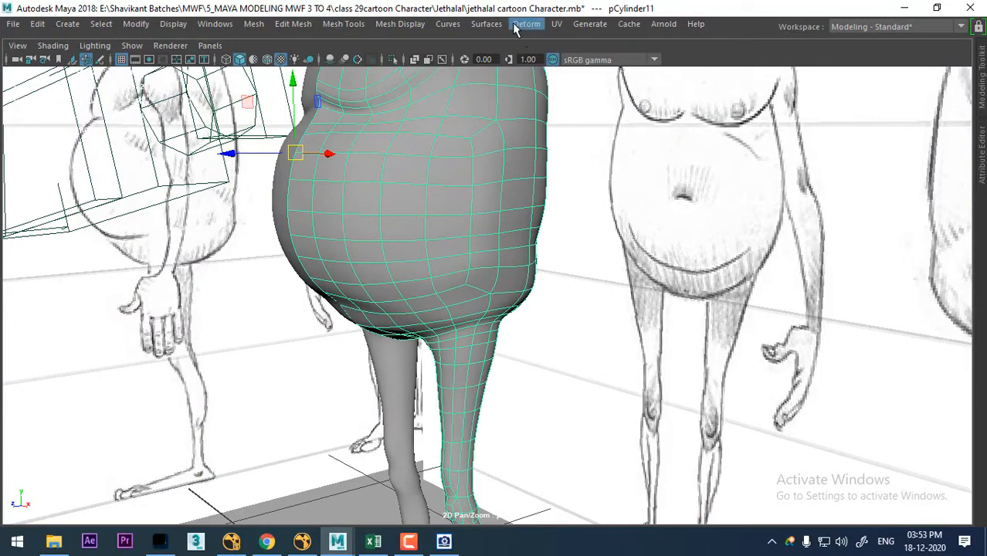
{"action": "left_click", "coordinate": [487, 24]}
{"action": "left_click", "coordinate": [562, 481]}
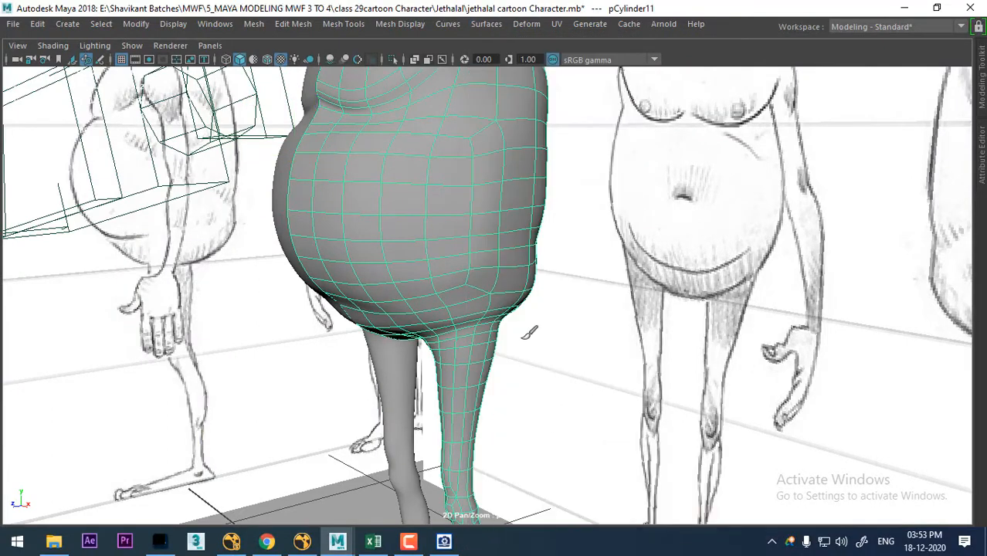
{"action": "mouse_move", "coordinate": [529, 332]}
{"action": "left_mouse_down", "text": "alt"}
{"action": "mouse_move", "coordinate": [518, 282]}
{"action": "mouse_move", "coordinate": [529, 242]}
{"action": "mouse_move", "coordinate": [511, 230]}
{"action": "left_mouse_up", "text": "alt"}
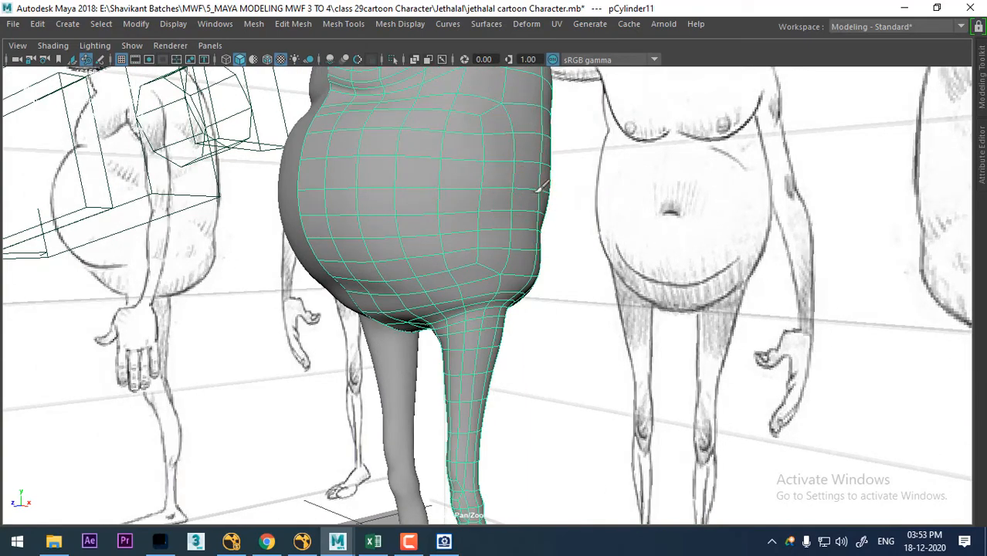
{"action": "left_click_drag", "start_coordinate": [491, 209], "coordinate": [363, 138], "text": "alt"}
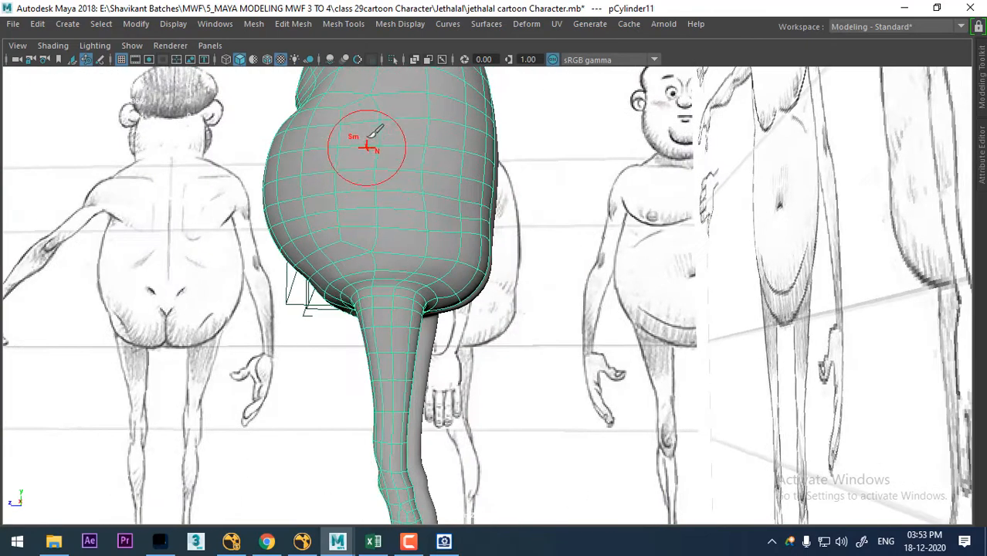
- Select the mirrored body half pCylinder10 and smooth its belly and hip side with the Sculpt Geometry Tool
{"action": "mouse_move", "coordinate": [351, 198]}
{"action": "left_mouse_down", "text": "alt"}
{"action": "mouse_move", "coordinate": [380, 220]}
{"action": "mouse_move", "coordinate": [452, 236]}
{"action": "mouse_move", "coordinate": [562, 214]}
{"action": "mouse_move", "coordinate": [533, 246]}
{"action": "left_mouse_up", "text": "alt"}
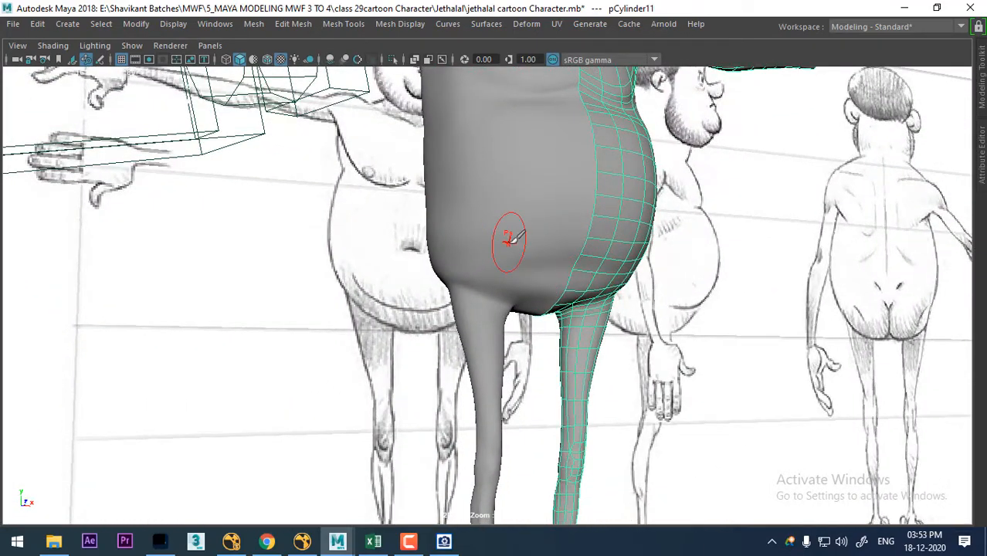
{"action": "left_click", "coordinate": [517, 253]}
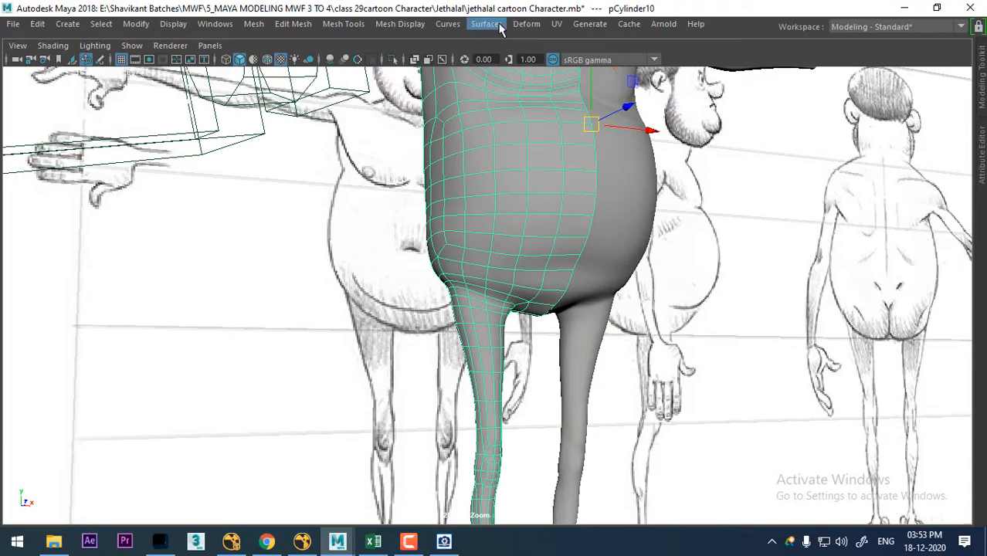
{"action": "left_click", "coordinate": [501, 26]}
{"action": "left_click", "coordinate": [557, 478]}
{"action": "scroll", "coordinate": [474, 253], "scroll_direction": "up", "scroll_amount": 3}
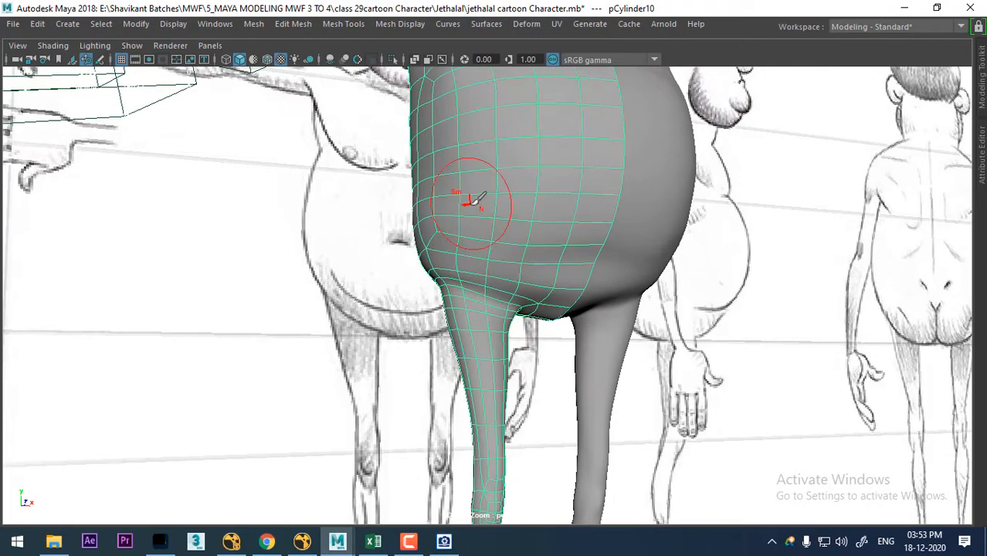
{"action": "mouse_move", "coordinate": [535, 202]}
{"action": "left_mouse_down", "text": "alt"}
{"action": "mouse_move", "coordinate": [464, 249]}
{"action": "mouse_move", "coordinate": [525, 312]}
{"action": "mouse_move", "coordinate": [555, 197]}
{"action": "left_mouse_up", "text": "alt"}
{"action": "key", "text": "alt+shift"}
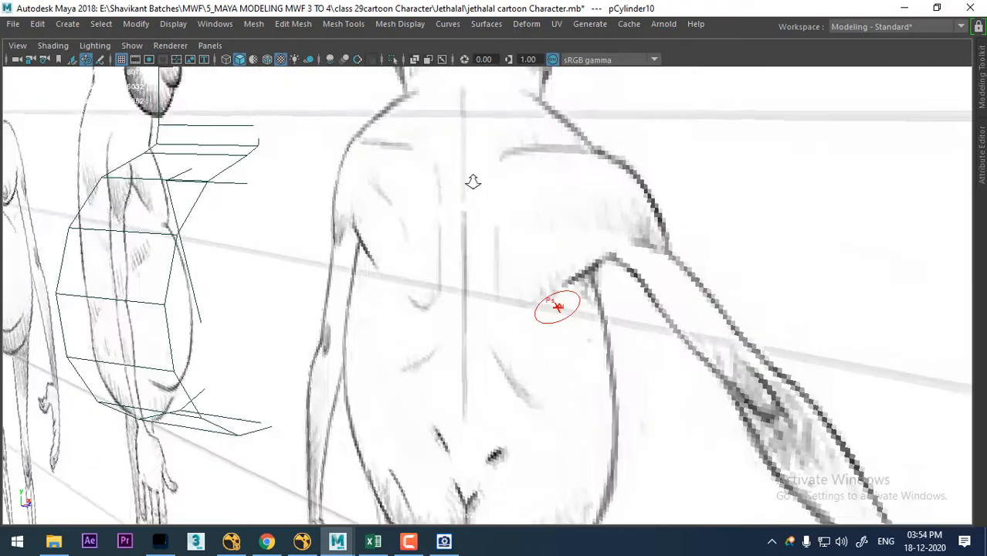
{"action": "mouse_move", "coordinate": [556, 247]}
{"action": "left_mouse_down", "text": "alt"}
{"action": "mouse_move", "coordinate": [579, 258]}
{"action": "mouse_move", "coordinate": [533, 298]}
{"action": "left_mouse_up", "text": "alt"}
{"action": "left_click_drag", "start_coordinate": [616, 407], "coordinate": [589, 472], "text": "alt"}
{"action": "left_click", "coordinate": [589, 471]}
{"action": "scroll", "coordinate": [613, 482], "scroll_direction": "up", "scroll_amount": 8}
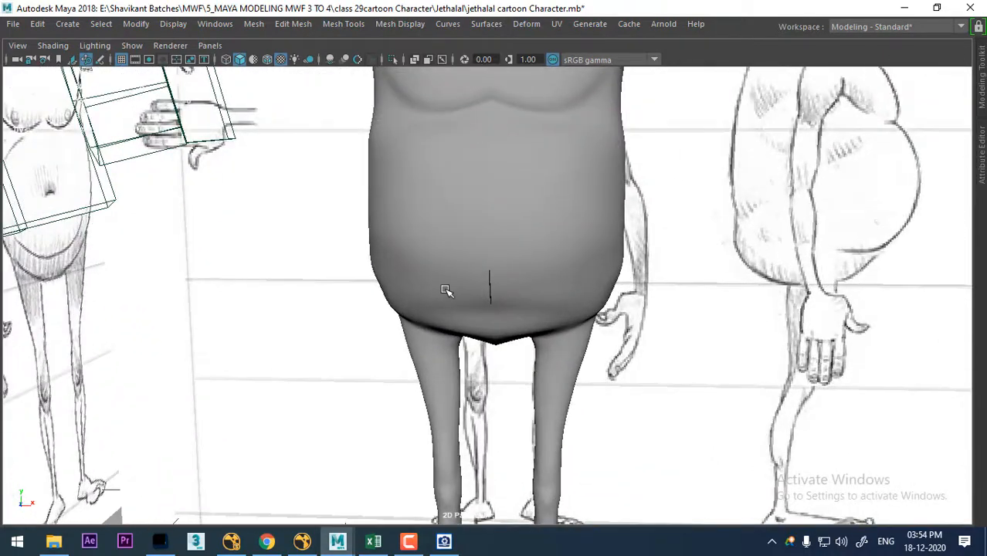
- Adjust the vertices along the lower side of the belly on pCylinder10 and return to object mode
{"action": "scroll", "coordinate": [446, 289], "scroll_direction": "up", "scroll_amount": 2}
{"action": "left_click", "coordinate": [456, 283]}
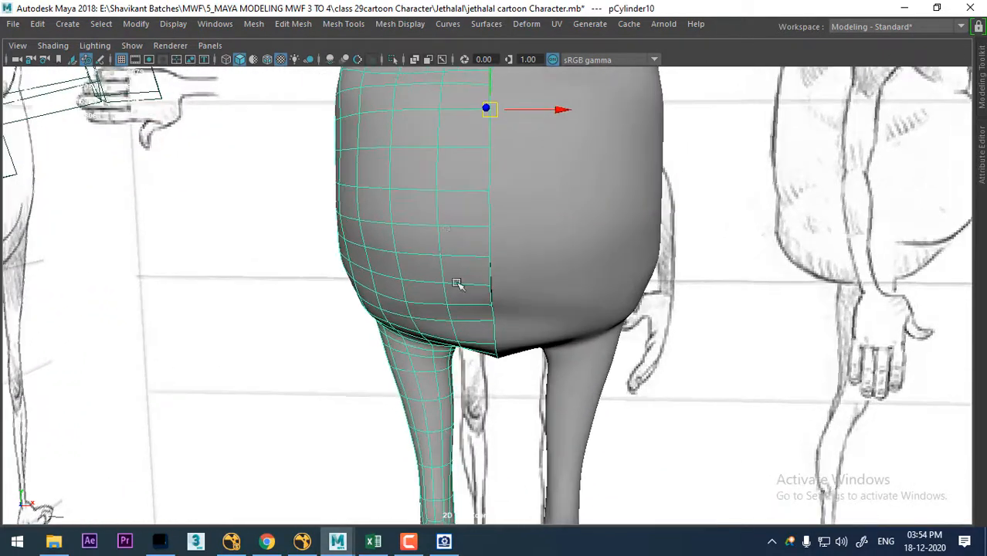
{"action": "right_click_drag", "start_coordinate": [448, 283], "coordinate": [397, 125]}
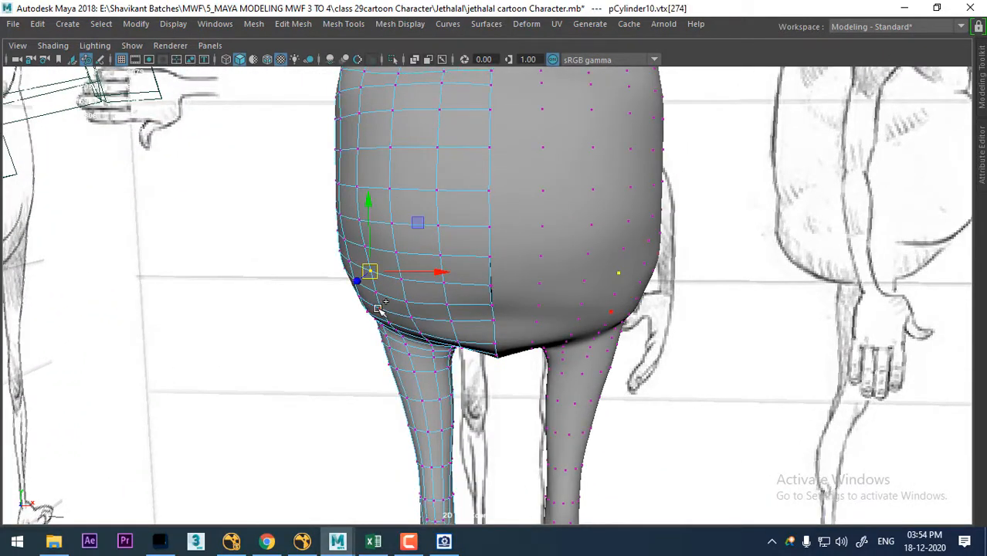
{"action": "left_click_drag", "start_coordinate": [434, 281], "coordinate": [502, 234], "text": "alt"}
{"action": "scroll", "coordinate": [502, 234], "scroll_direction": "down", "scroll_amount": 4}
{"action": "right_click_drag", "start_coordinate": [483, 125], "coordinate": [549, 105]}
{"action": "scroll", "coordinate": [605, 416], "scroll_direction": "down", "scroll_amount": 2}
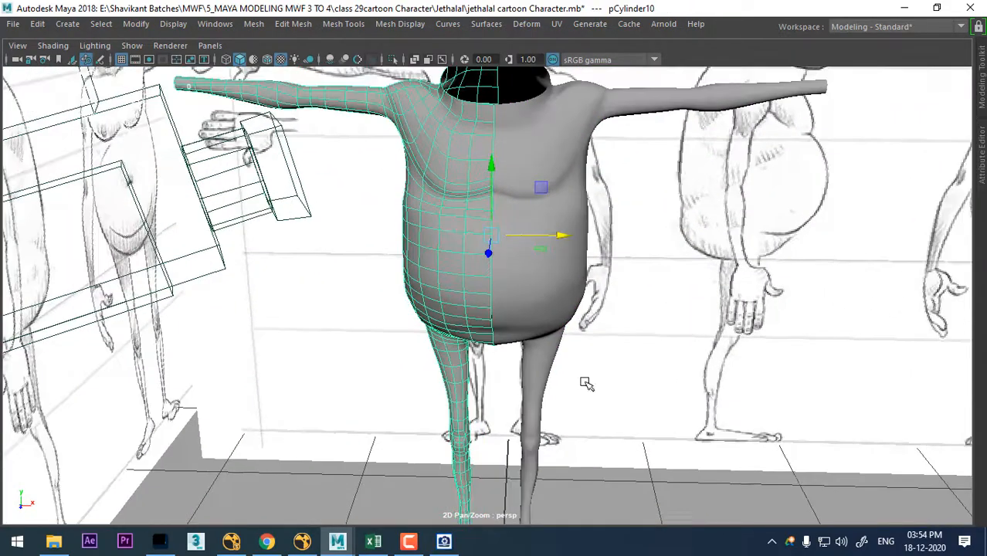
{"action": "left_click_drag", "start_coordinate": [586, 383], "coordinate": [562, 340], "text": "alt"}
{"action": "scroll", "coordinate": [587, 451], "scroll_direction": "up", "scroll_amount": 3}
{"action": "left_click", "coordinate": [411, 542]}
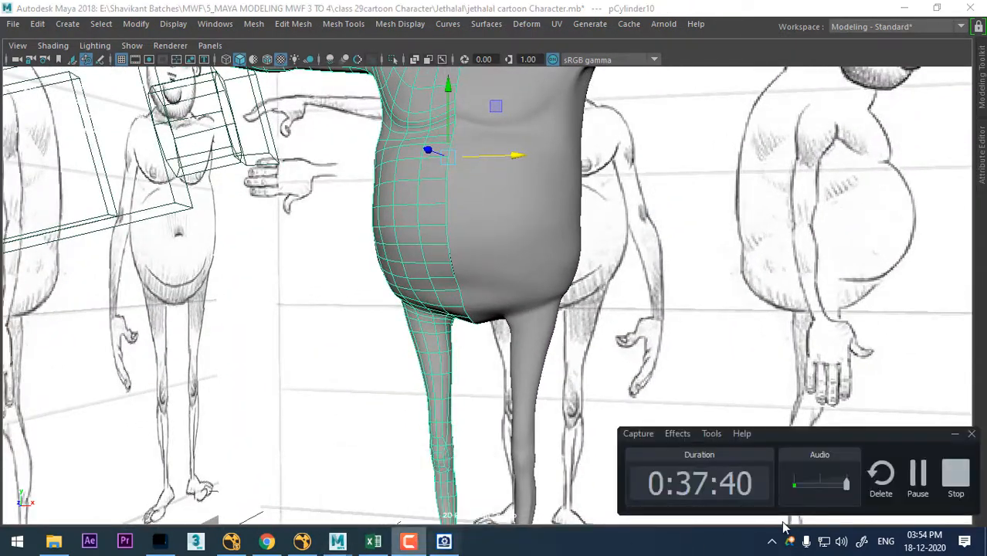